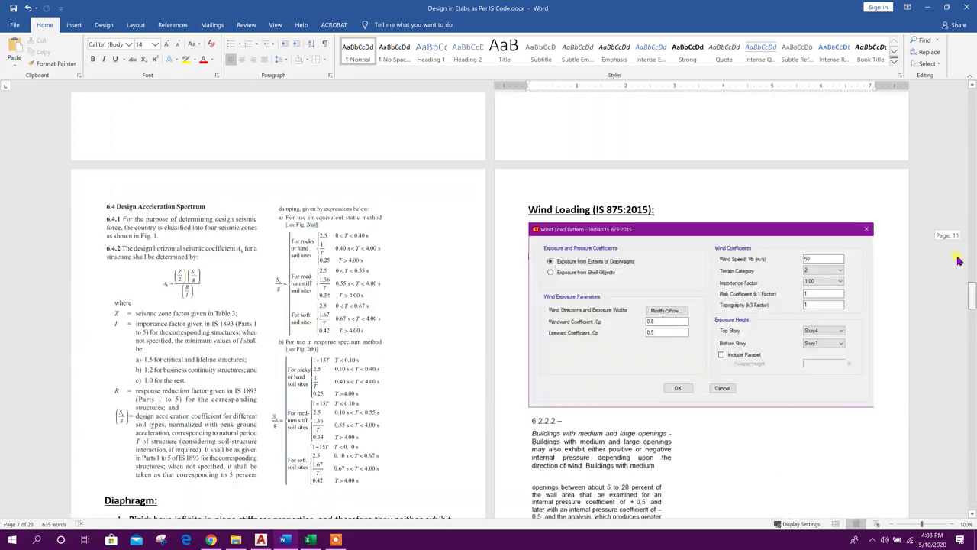
Switch to Excel and review the PRESSURE CALCULATION sheet of the soil and water load workbook.
{"action": "left_click", "coordinate": [928, 7]}
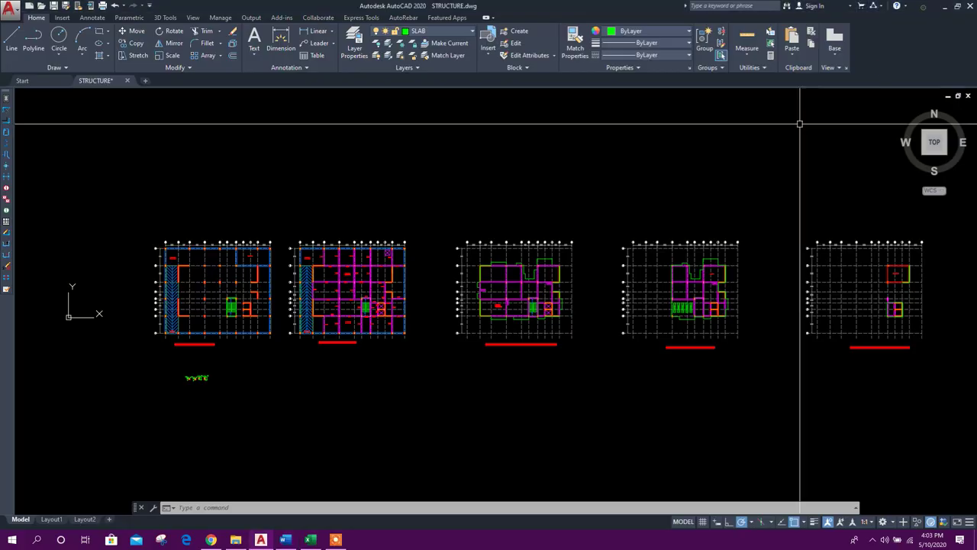
{"action": "left_click", "coordinate": [310, 539]}
{"action": "left_click", "coordinate": [178, 513]}
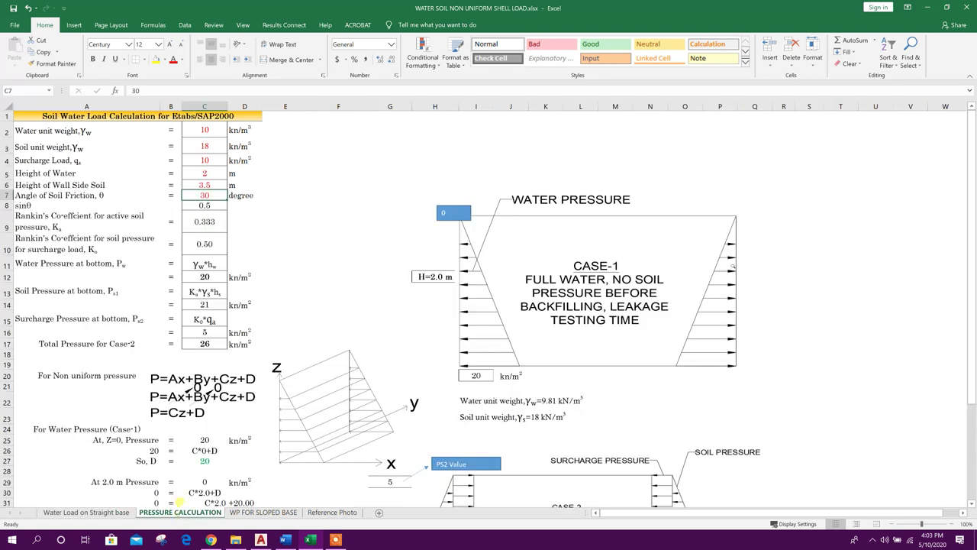
{"action": "scroll", "coordinate": [276, 369], "scroll_direction": "down", "scroll_amount": 3}
Switch to the AutoCAD structure drawing and examine the underground water tank area on the basement floor plan.
{"action": "left_click", "coordinate": [261, 540]}
{"action": "scroll", "coordinate": [356, 268], "scroll_direction": "down", "scroll_amount": 3}
{"action": "scroll", "coordinate": [375, 270], "scroll_direction": "up", "scroll_amount": 10}
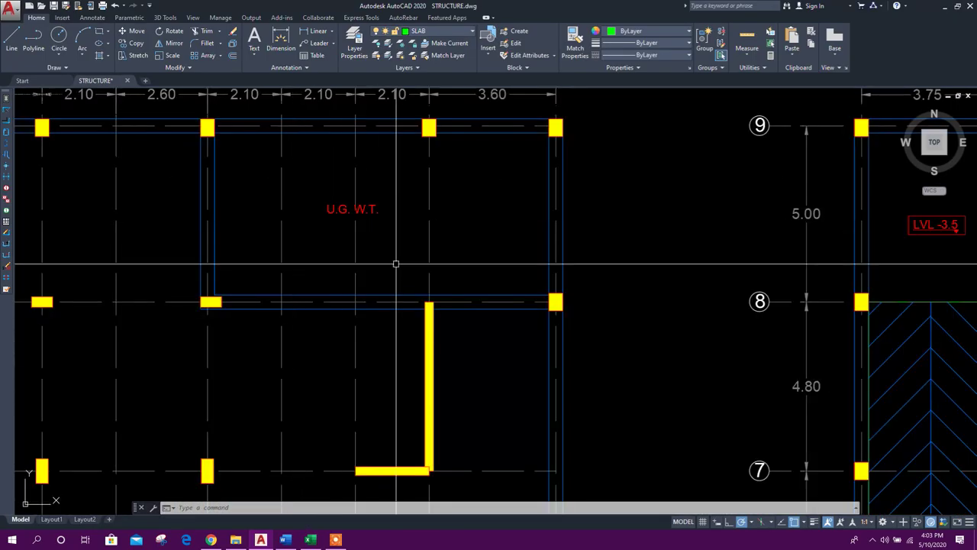
{"action": "scroll", "coordinate": [349, 255], "scroll_direction": "down", "scroll_amount": 6}
{"action": "scroll", "coordinate": [360, 209], "scroll_direction": "up", "scroll_amount": 3}
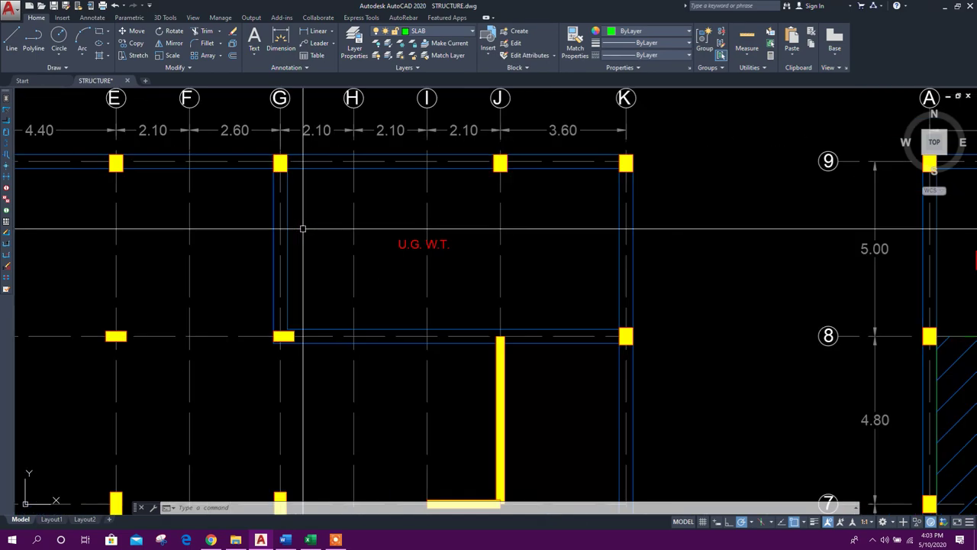
Examine the basement floor plan, the ground floor plan and the 1st to 9th floor roof plan.
{"action": "scroll", "coordinate": [404, 262], "scroll_direction": "down", "scroll_amount": 5}
{"action": "scroll", "coordinate": [423, 294], "scroll_direction": "up", "scroll_amount": 1}
{"action": "scroll", "coordinate": [423, 294], "scroll_direction": "up", "scroll_amount": 1}
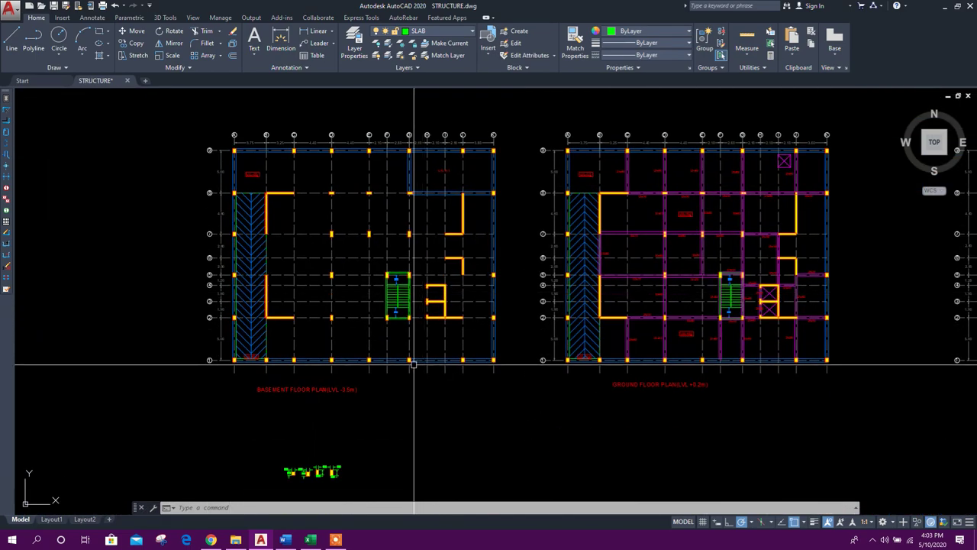
{"action": "scroll", "coordinate": [288, 236], "scroll_direction": "up", "scroll_amount": 2}
{"action": "scroll", "coordinate": [288, 236], "scroll_direction": "down", "scroll_amount": 4}
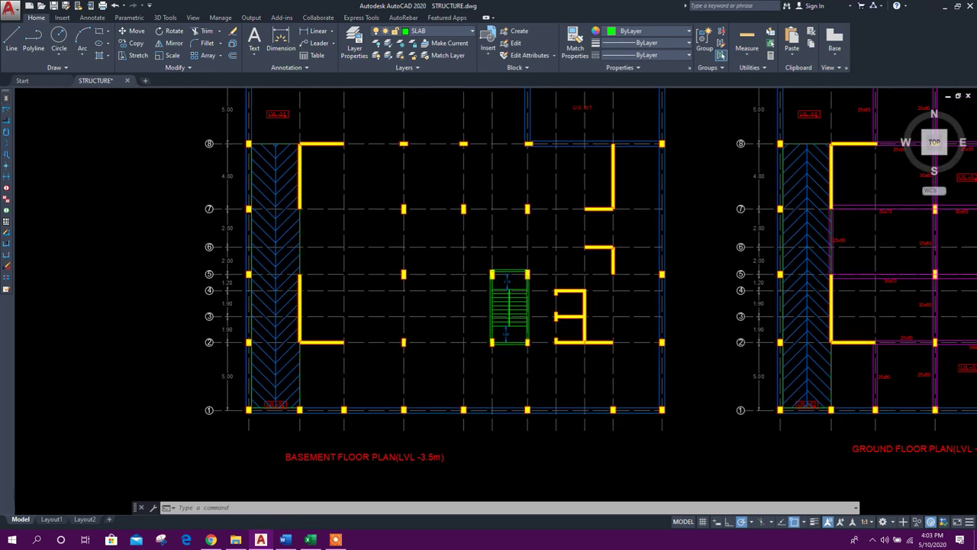
{"action": "scroll", "coordinate": [474, 353], "scroll_direction": "up", "scroll_amount": 3}
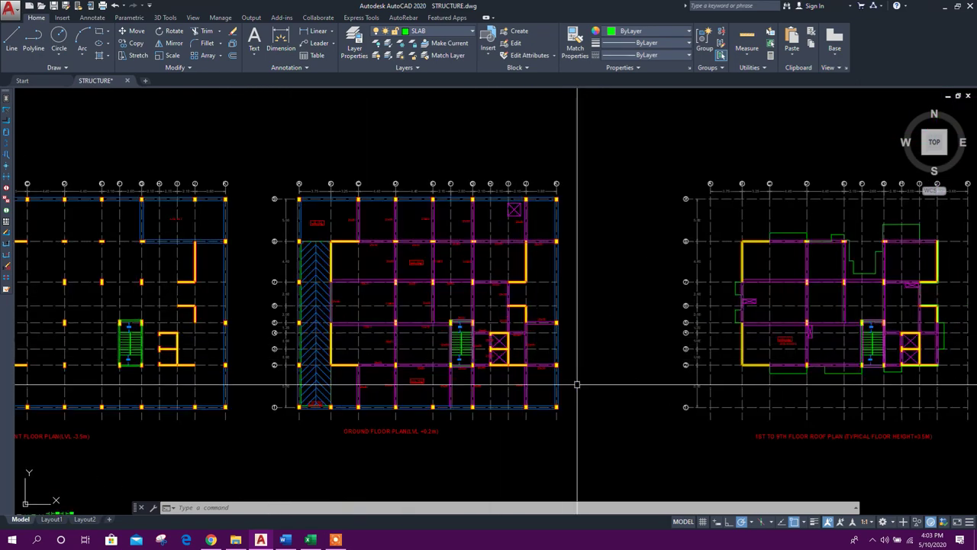
{"action": "scroll", "coordinate": [452, 360], "scroll_direction": "up", "scroll_amount": 3}
{"action": "scroll", "coordinate": [286, 427], "scroll_direction": "down", "scroll_amount": 3}
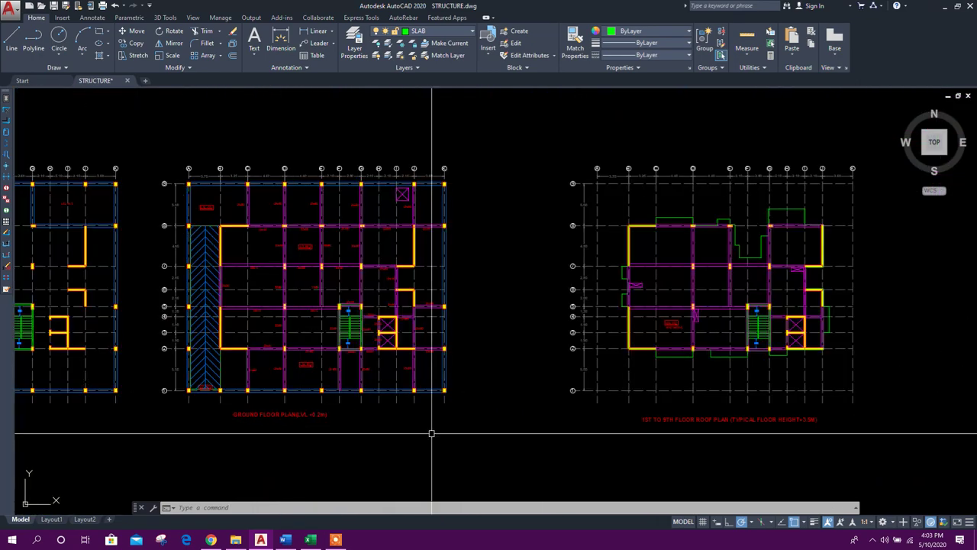
{"action": "scroll", "coordinate": [360, 415], "scroll_direction": "up", "scroll_amount": 4}
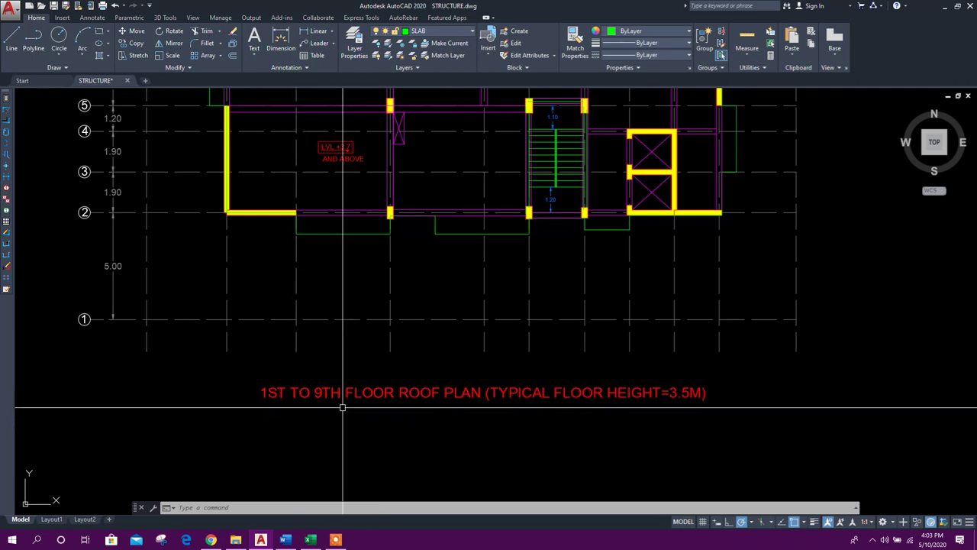
{"action": "scroll", "coordinate": [343, 408], "scroll_direction": "down", "scroll_amount": 4}
Examine the terrace roof plan, including its title and the overhead water tank area.
{"action": "middle_click_drag", "start_coordinate": [631, 373], "coordinate": [409, 367]}
{"action": "scroll", "coordinate": [501, 421], "scroll_direction": "up", "scroll_amount": 1}
{"action": "scroll", "coordinate": [545, 423], "scroll_direction": "up", "scroll_amount": 1}
{"action": "scroll", "coordinate": [676, 432], "scroll_direction": "down", "scroll_amount": 5}
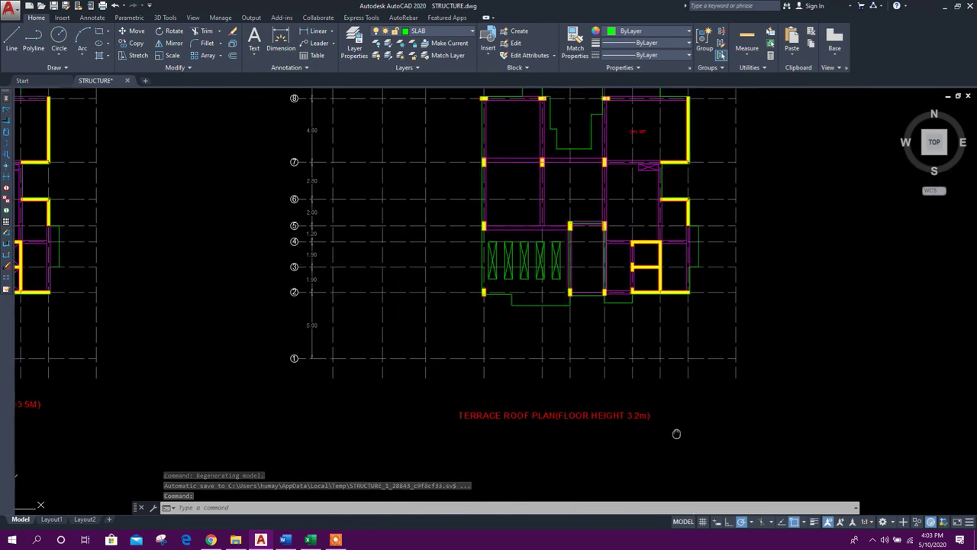
{"action": "scroll", "coordinate": [416, 248], "scroll_direction": "up", "scroll_amount": 6}
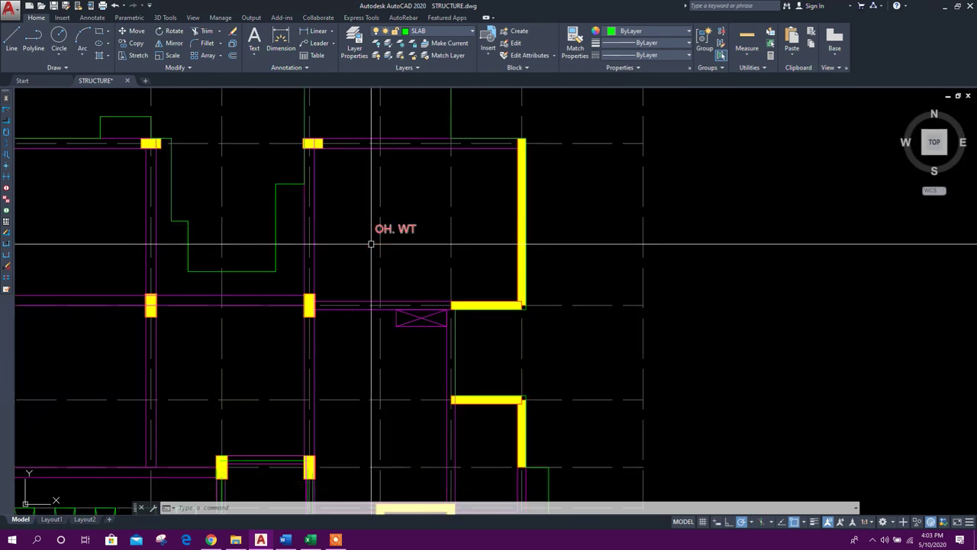
{"action": "scroll", "coordinate": [373, 244], "scroll_direction": "down", "scroll_amount": 4}
Examine the overhead water tank top plan at the end of the row of floor plans.
{"action": "scroll", "coordinate": [367, 241], "scroll_direction": "up", "scroll_amount": 1}
{"action": "middle_click_drag", "start_coordinate": [610, 338], "coordinate": [465, 350]}
{"action": "middle_click_drag", "start_coordinate": [903, 355], "coordinate": [633, 365]}
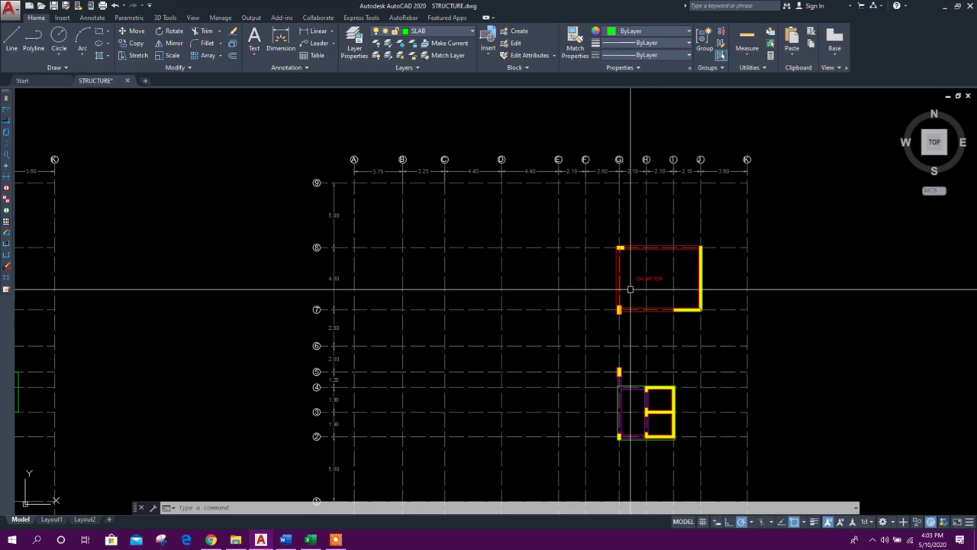
{"action": "middle_click_drag", "start_coordinate": [668, 329], "coordinate": [667, 226]}
{"action": "scroll", "coordinate": [672, 373], "scroll_direction": "down", "scroll_amount": 3}
Look over the full row of floor plans again, from the basement to the terrace.
{"action": "key", "text": "Escape"}
{"action": "middle_click_drag", "start_coordinate": [221, 373], "coordinate": [571, 372]}
{"action": "middle_click_drag", "start_coordinate": [298, 369], "coordinate": [420, 349]}
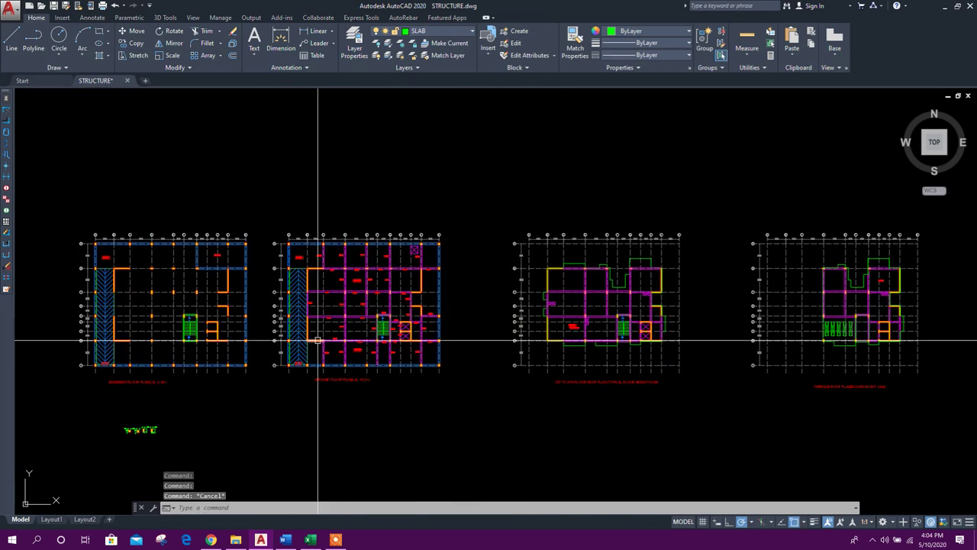
{"action": "middle_click_drag", "start_coordinate": [476, 360], "coordinate": [403, 356]}
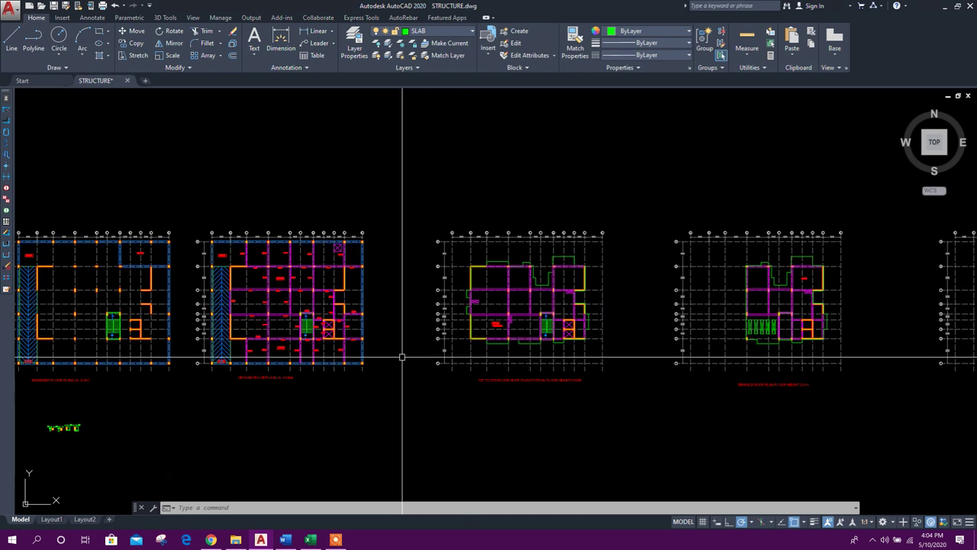
{"action": "middle_click_drag", "start_coordinate": [403, 357], "coordinate": [433, 363]}
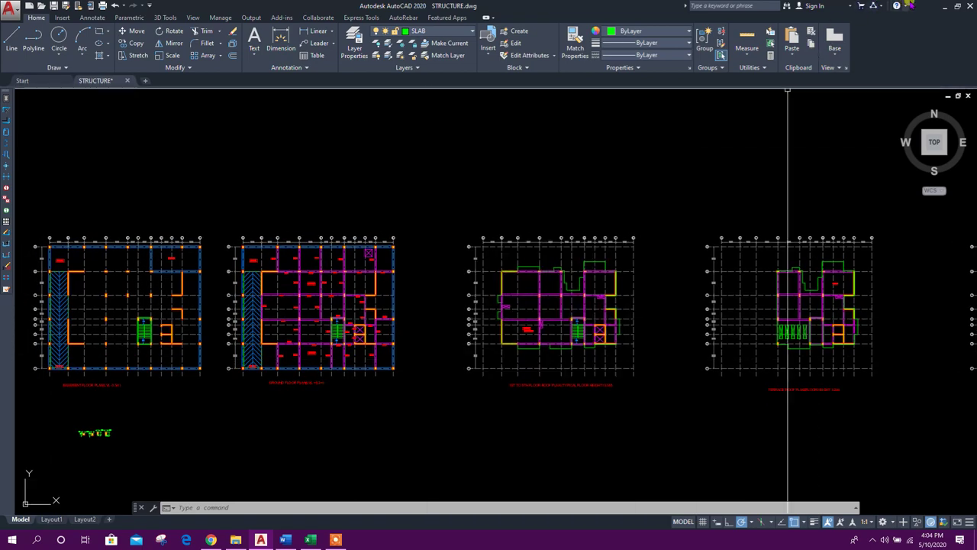
Leave the drawing, launch ETABS and start a new model.
{"action": "left_click", "coordinate": [944, 7]}
{"action": "right_click", "coordinate": [293, 484]}
{"action": "left_click", "coordinate": [320, 272]}
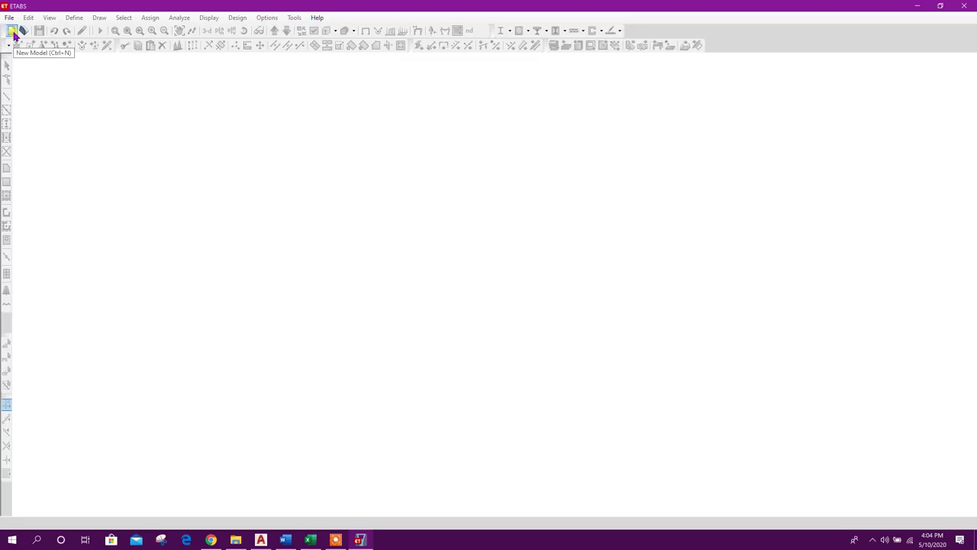
{"action": "left_click", "coordinate": [13, 33]}
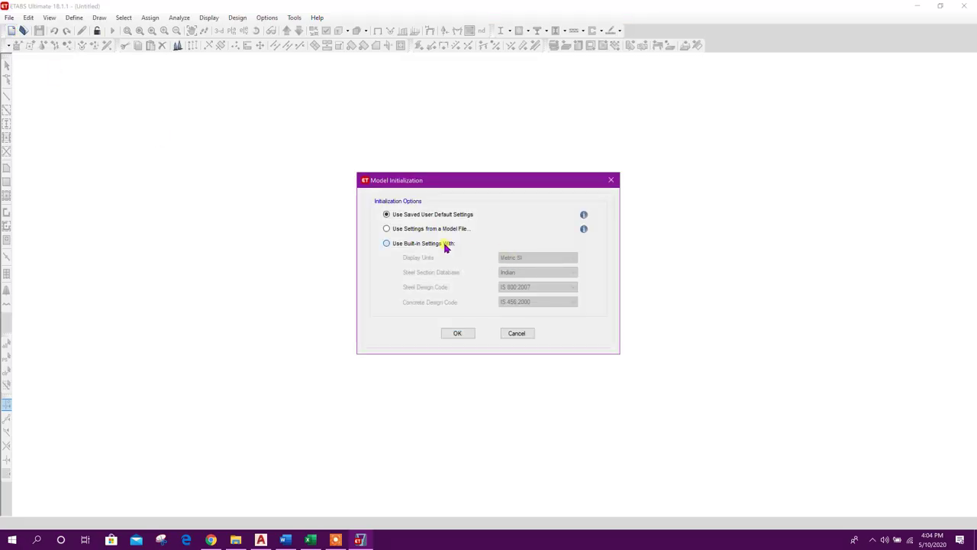
Initialize the model with built-in settings: Metric SI units, Indian steel section database, IS 800:2007 steel code and IS 456:2000 concrete code.
{"action": "left_click", "coordinate": [447, 244]}
{"action": "left_click", "coordinate": [528, 256]}
{"action": "left_click", "coordinate": [525, 281]}
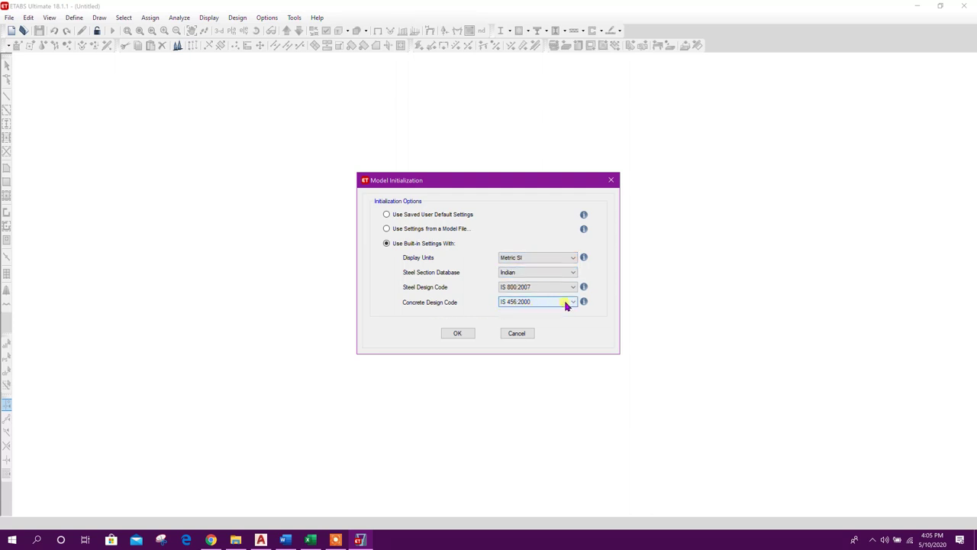
{"action": "left_click", "coordinate": [459, 334]}
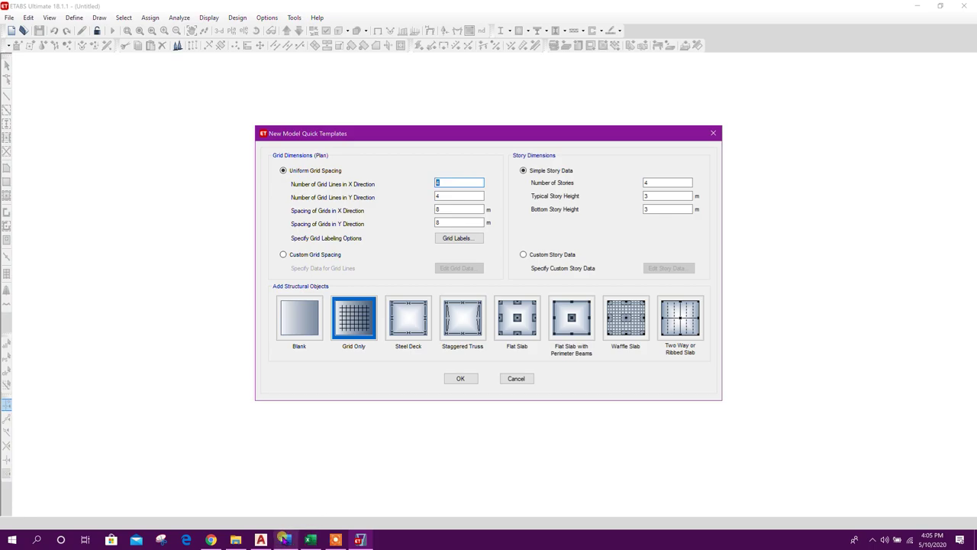
Check the basement plan's grid lines in AutoCAD, and in ETABS set 11 grid lines in X and 9 in Y.
{"action": "left_click", "coordinate": [260, 539]}
{"action": "scroll", "coordinate": [218, 279], "scroll_direction": "up", "scroll_amount": 4}
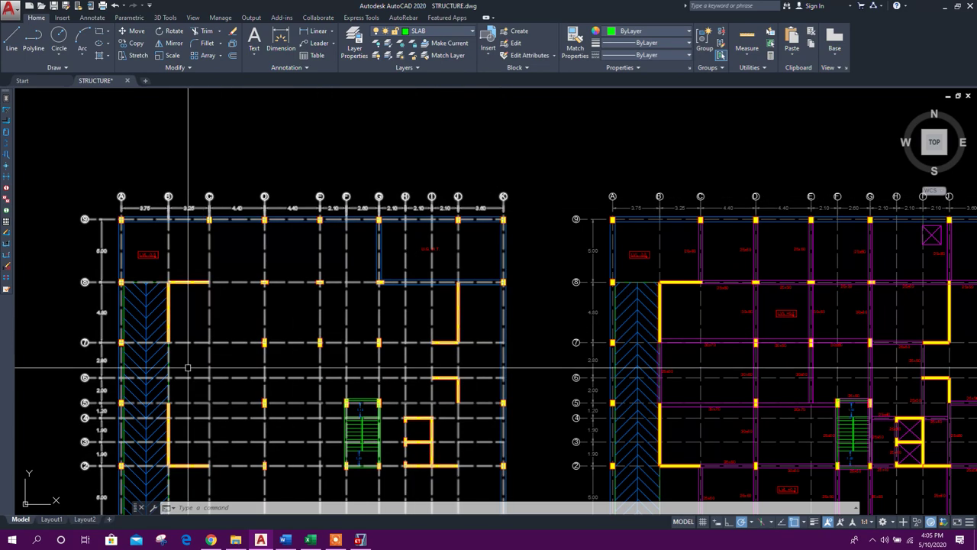
{"action": "middle_click_drag", "start_coordinate": [203, 360], "coordinate": [277, 286]}
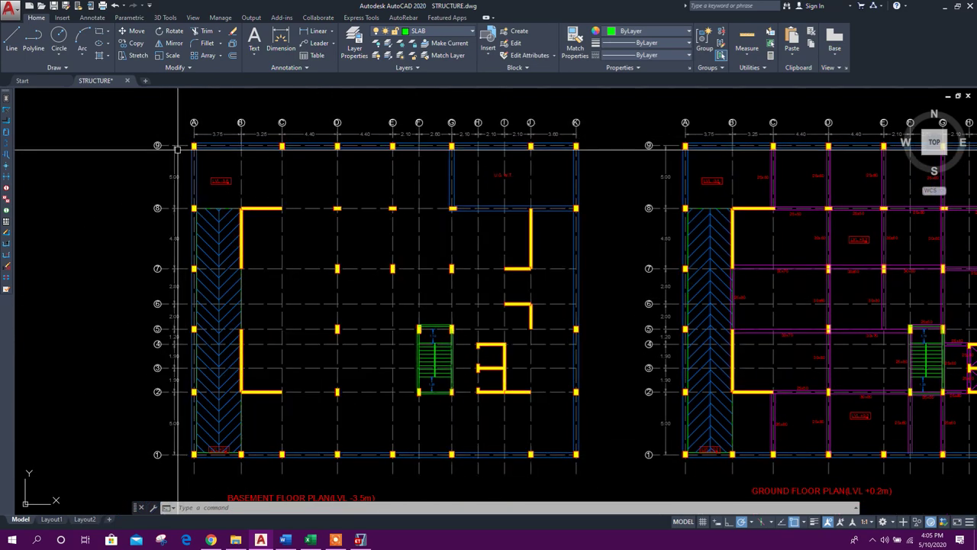
{"action": "left_click", "coordinate": [359, 540]}
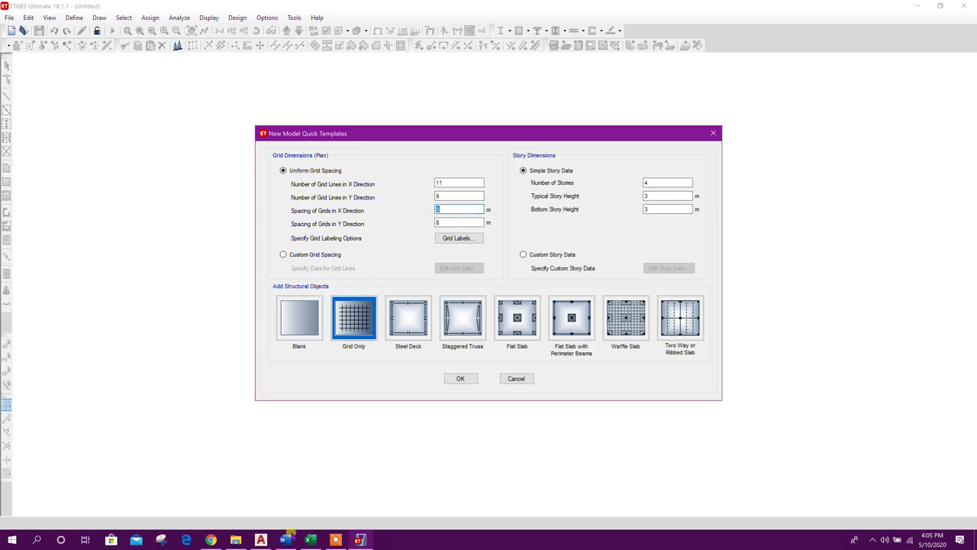
Check the lettered grid spacings in AutoCAD and set the ETABS X-direction grid spacing to 4.4 m.
{"action": "left_click", "coordinate": [261, 539]}
{"action": "scroll", "coordinate": [328, 145], "scroll_direction": "up", "scroll_amount": 2}
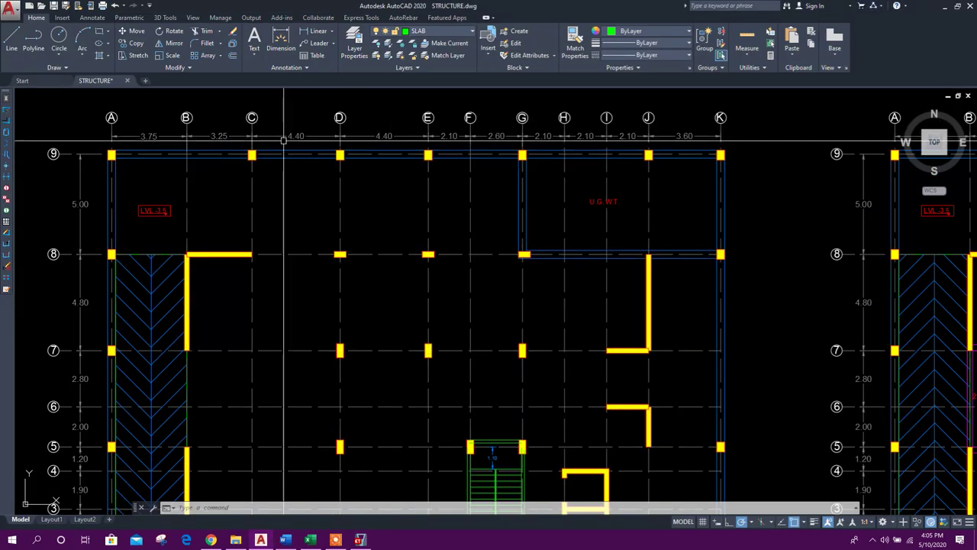
{"action": "left_click", "coordinate": [357, 540]}
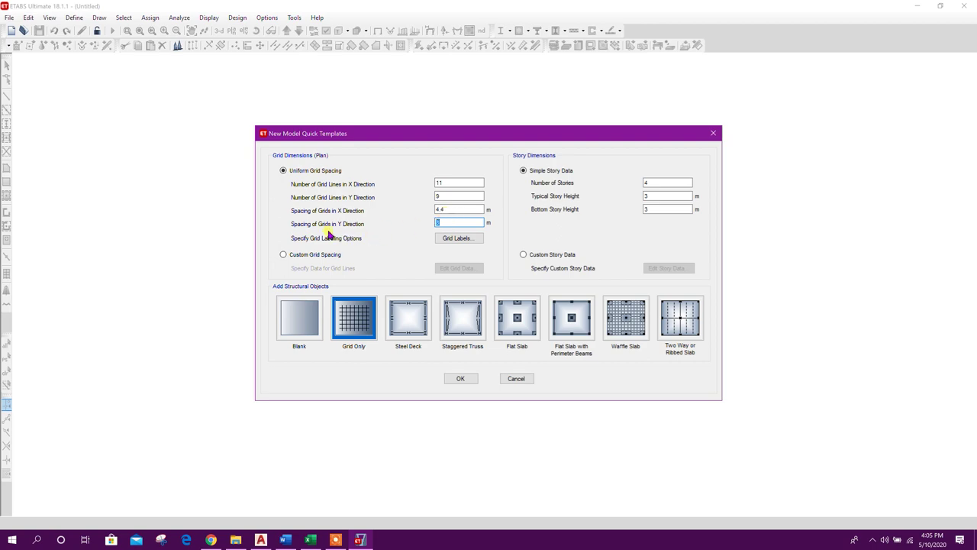
Check the numbered grid spacings in AutoCAD, and in ETABS set the Y-direction spacing to 5 m and the number of stories to 13.
{"action": "left_click", "coordinate": [262, 539]}
{"action": "middle_click_drag", "start_coordinate": [222, 356], "coordinate": [336, 255]}
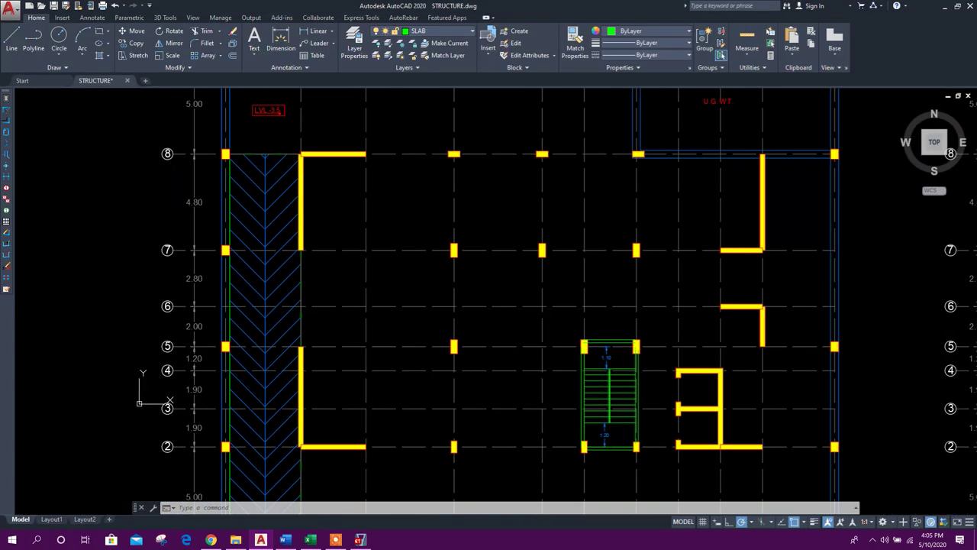
{"action": "middle_click_drag", "start_coordinate": [279, 384], "coordinate": [296, 400]}
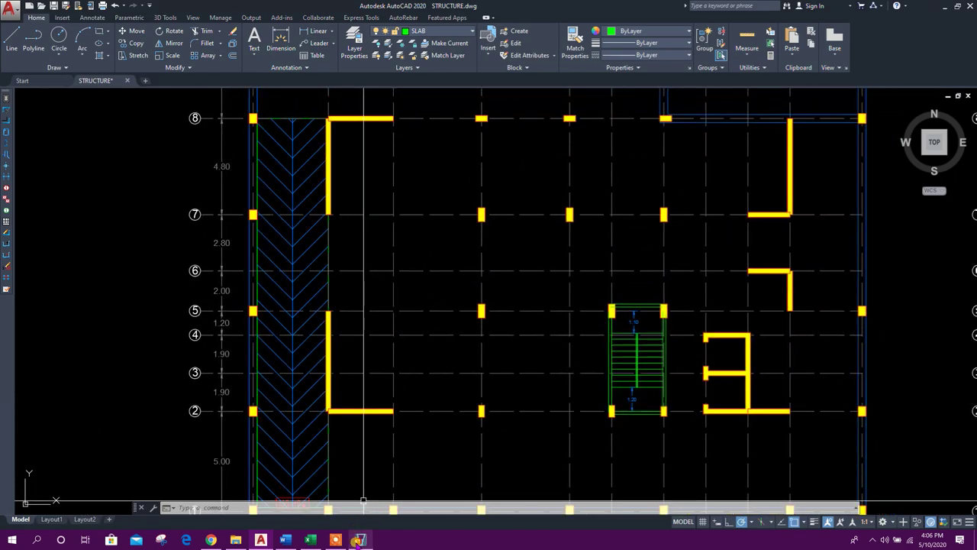
{"action": "left_click", "coordinate": [359, 540]}
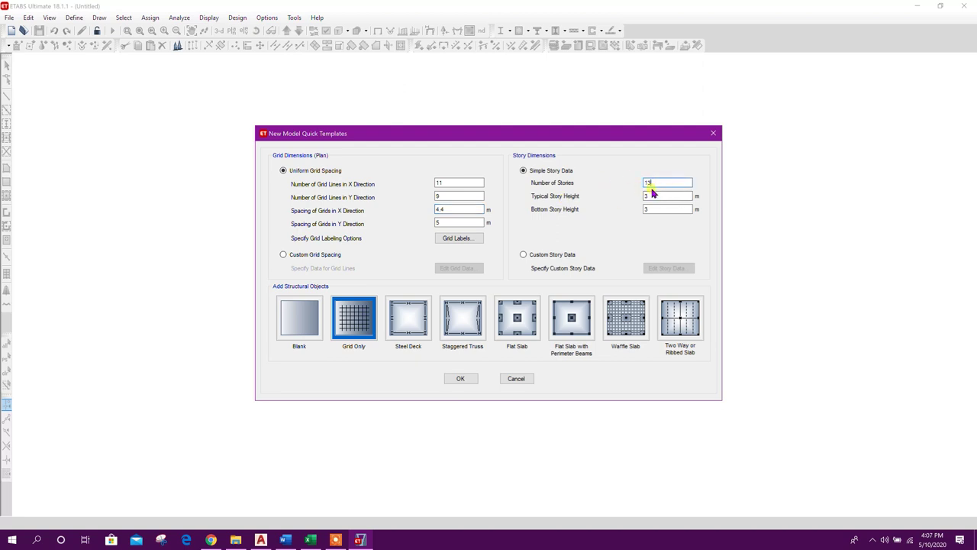
Check the typical floor height in the AutoCAD roof plan title and set the ETABS typical story height to 3.5 m.
{"action": "left_click", "coordinate": [261, 540]}
{"action": "scroll", "coordinate": [609, 402], "scroll_direction": "up", "scroll_amount": 3}
{"action": "scroll", "coordinate": [609, 403], "scroll_direction": "up", "scroll_amount": 2}
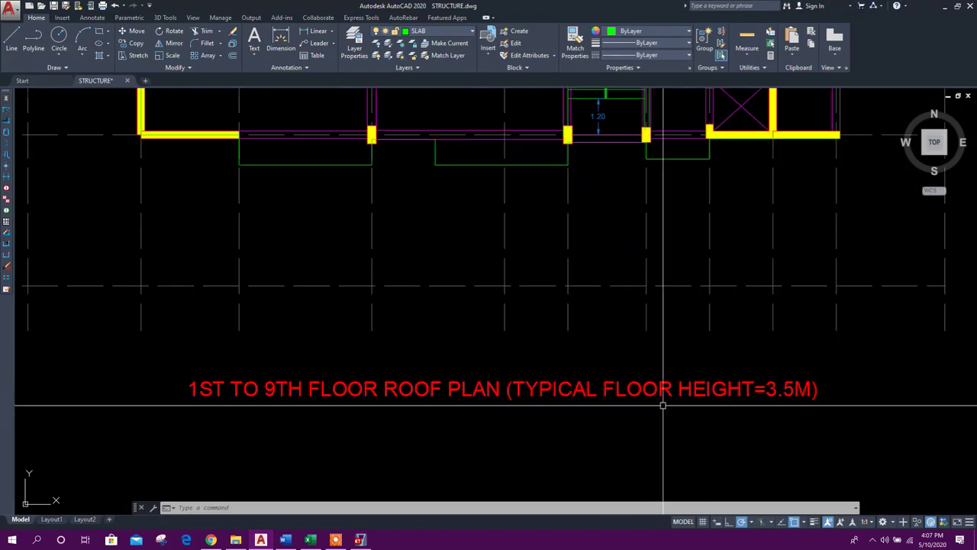
{"action": "left_click", "coordinate": [360, 540]}
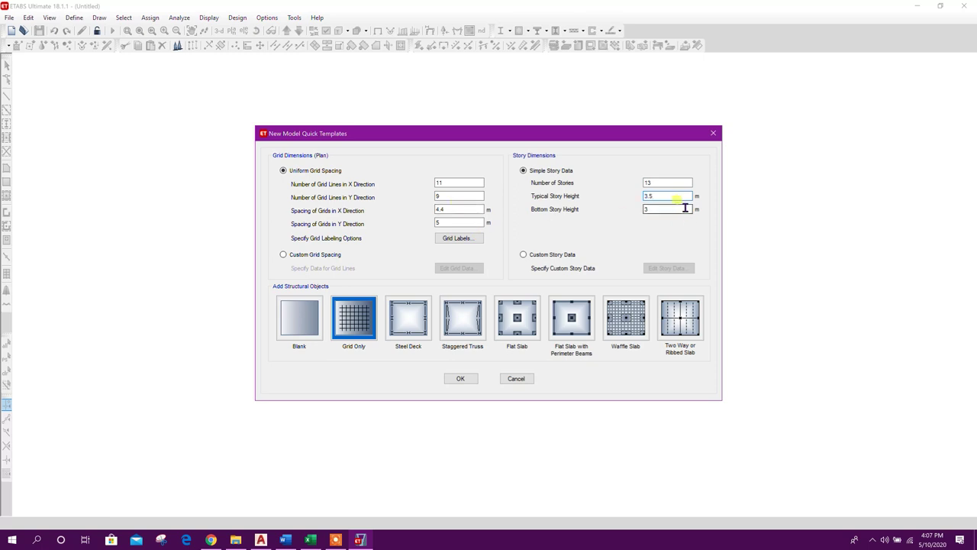
Switch to AutoCAD and examine the level labels of the ground floor and basement floor plans.
{"action": "left_click", "coordinate": [261, 540]}
{"action": "scroll", "coordinate": [257, 388], "scroll_direction": "down", "scroll_amount": 5}
{"action": "middle_click_drag", "start_coordinate": [254, 364], "coordinate": [510, 371]}
{"action": "scroll", "coordinate": [374, 365], "scroll_direction": "up", "scroll_amount": 4}
{"action": "key", "text": "Escape"}
{"action": "scroll", "coordinate": [405, 380], "scroll_direction": "down", "scroll_amount": 2}
{"action": "middle_click_drag", "start_coordinate": [640, 429], "coordinate": [489, 425]}
{"action": "scroll", "coordinate": [672, 371], "scroll_direction": "up", "scroll_amount": 2}
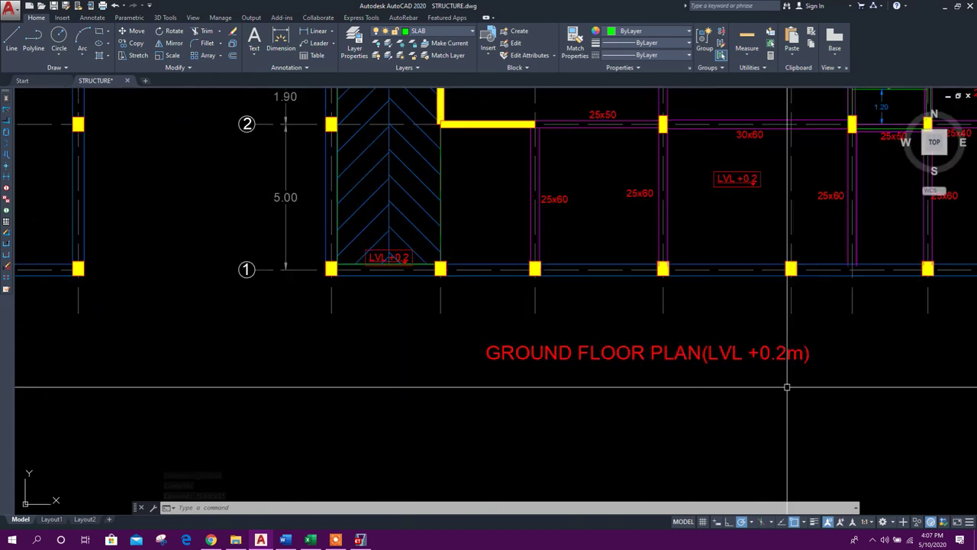
{"action": "scroll", "coordinate": [784, 359], "scroll_direction": "up", "scroll_amount": 2}
{"action": "scroll", "coordinate": [753, 375], "scroll_direction": "down", "scroll_amount": 8}
{"action": "scroll", "coordinate": [349, 421], "scroll_direction": "up", "scroll_amount": 4}
{"action": "scroll", "coordinate": [402, 389], "scroll_direction": "down", "scroll_amount": 4}
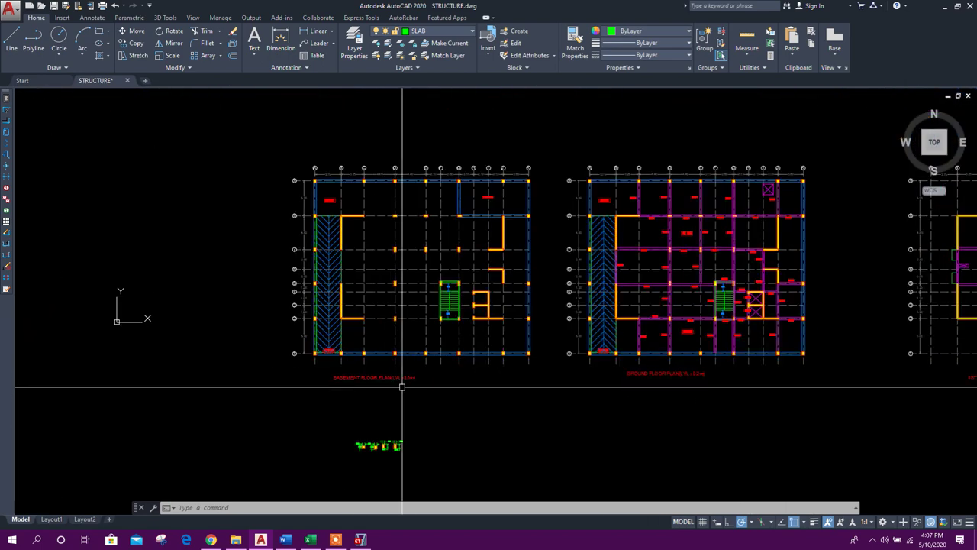
Recheck the basement and ground floor levels in the plan titles and set the bottom story height in ETABS to 3.7 m.
{"action": "scroll", "coordinate": [403, 382], "scroll_direction": "up", "scroll_amount": 2}
{"action": "scroll", "coordinate": [403, 382], "scroll_direction": "up", "scroll_amount": 3}
{"action": "scroll", "coordinate": [611, 386], "scroll_direction": "down", "scroll_amount": 3}
{"action": "scroll", "coordinate": [863, 364], "scroll_direction": "up", "scroll_amount": 3}
{"action": "scroll", "coordinate": [765, 375], "scroll_direction": "up", "scroll_amount": 2}
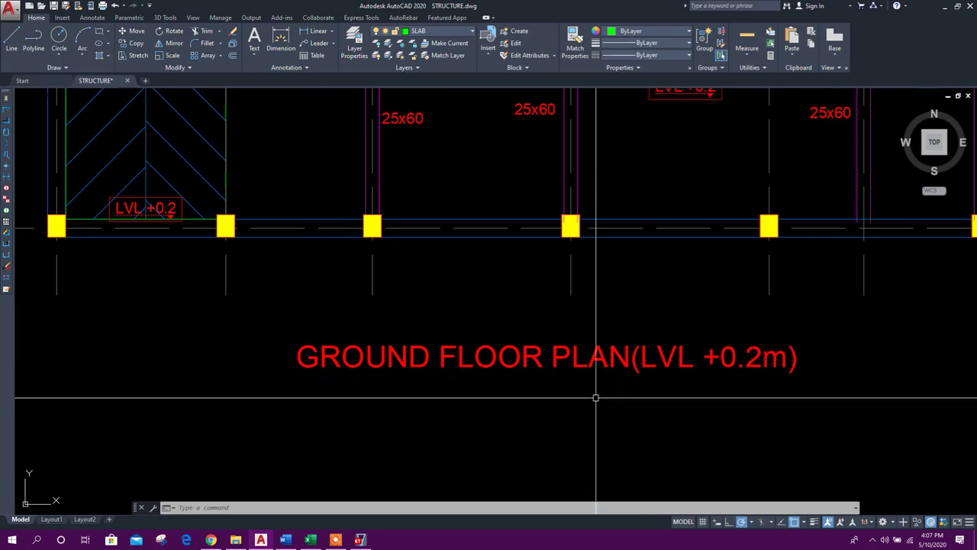
{"action": "left_click", "coordinate": [361, 540]}
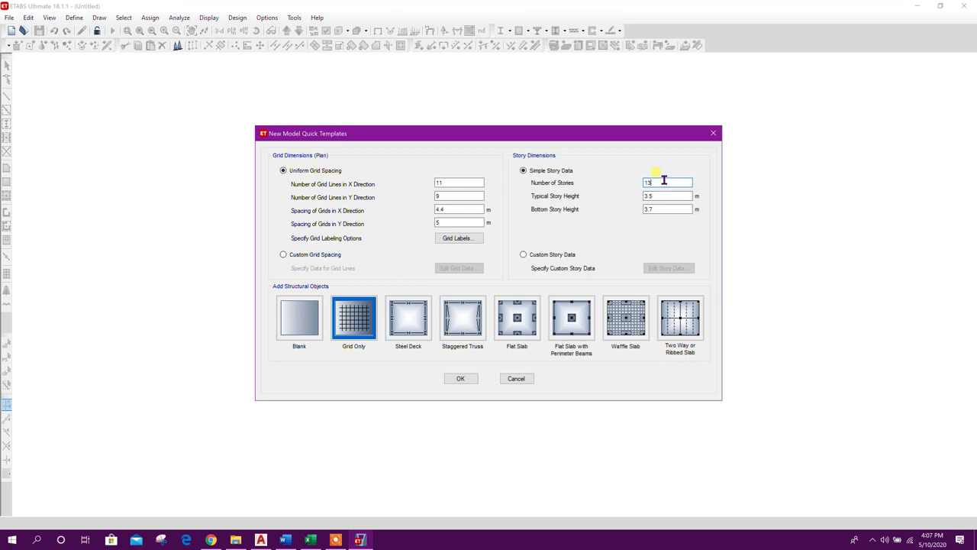
Generate the grid-only model from the entered grid and story dimensions, and narrow the Model Explorer.
{"action": "left_click", "coordinate": [461, 379]}
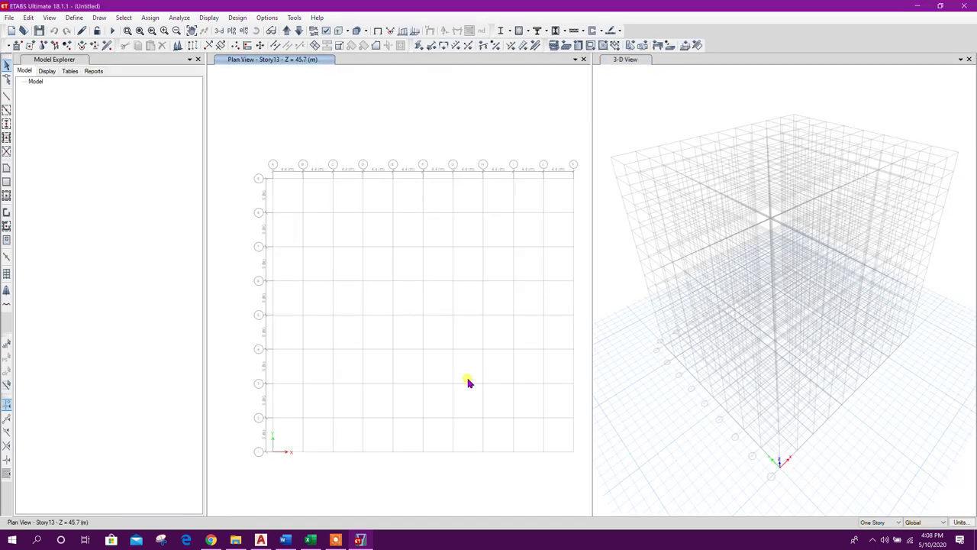
{"action": "left_click_drag", "start_coordinate": [203, 220], "coordinate": [125, 217]}
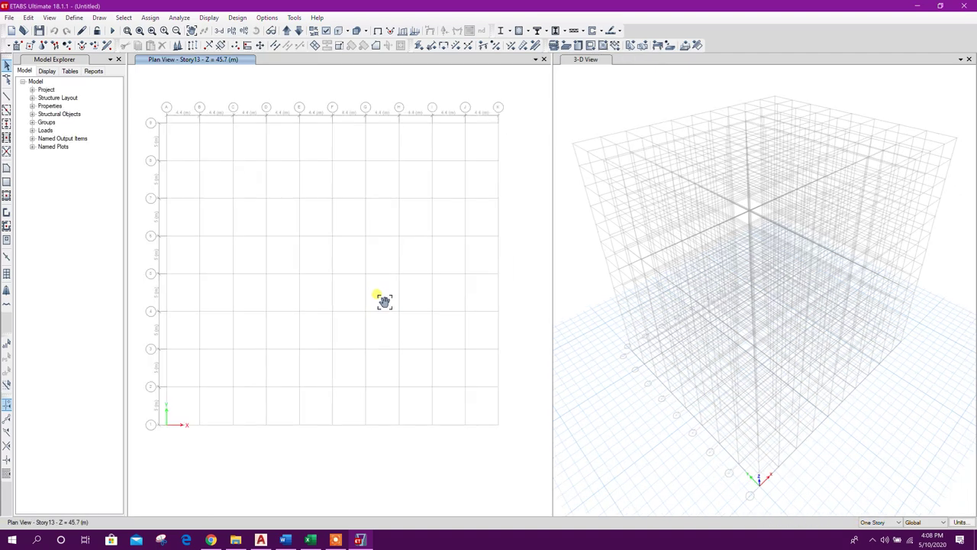
Open grid system G1 for modification and display its grid data as spacing.
{"action": "right_click", "coordinate": [395, 229]}
{"action": "left_click", "coordinate": [408, 232]}
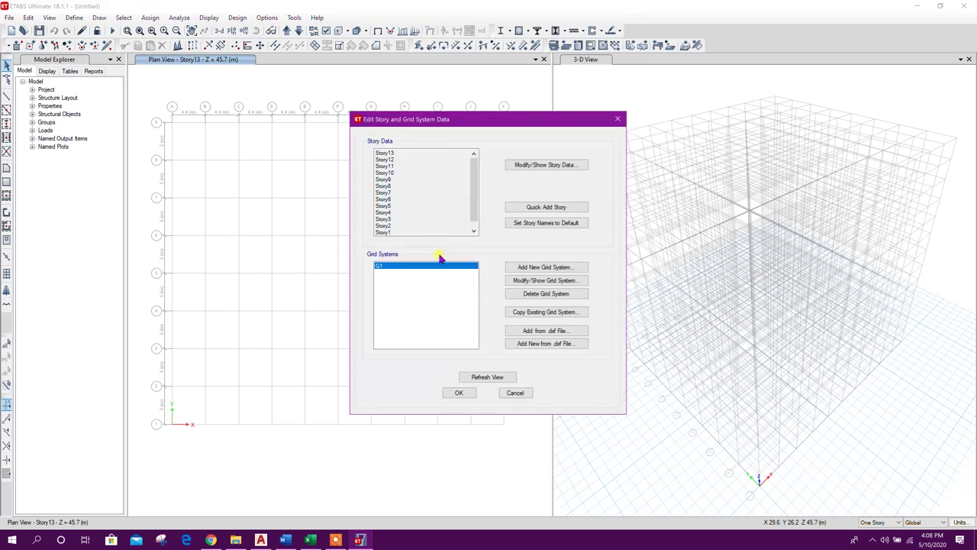
{"action": "left_click", "coordinate": [542, 281]}
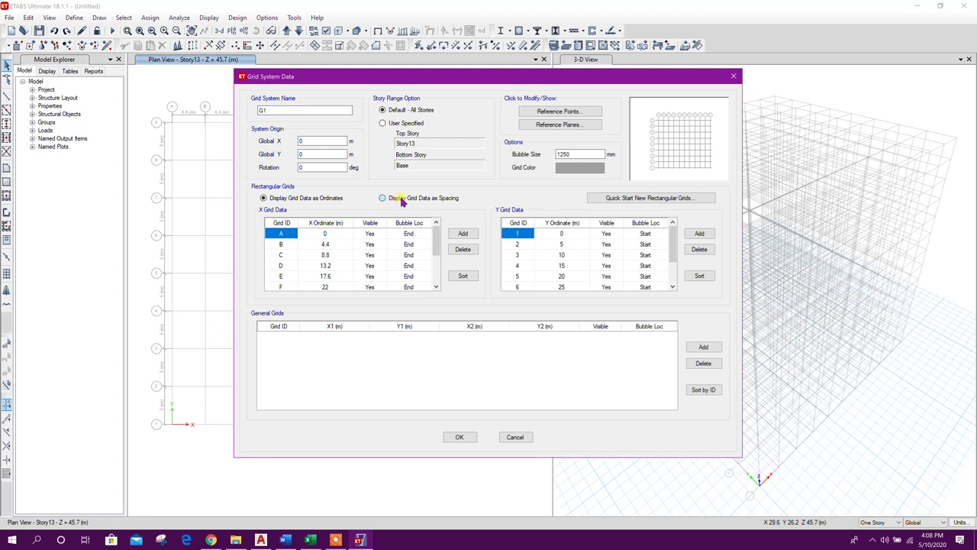
{"action": "left_click", "coordinate": [402, 199]}
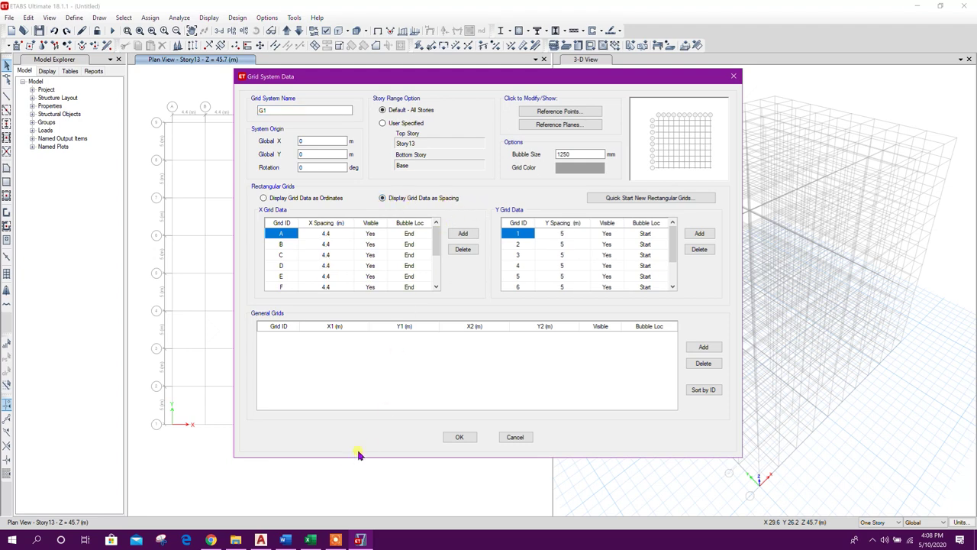
Switch to AutoCAD and examine the grid labels and spacings on the basement plan, keeping the drawing available beside the ETABS grid data.
{"action": "left_click", "coordinate": [261, 540]}
{"action": "scroll", "coordinate": [413, 254], "scroll_direction": "down", "scroll_amount": 4}
{"action": "mouse_move", "coordinate": [325, 246]}
{"action": "middle_mouse_down"}
{"action": "mouse_move", "coordinate": [334, 271]}
{"action": "mouse_move", "coordinate": [505, 337]}
{"action": "middle_mouse_up"}
{"action": "scroll", "coordinate": [314, 211], "scroll_direction": "up", "scroll_amount": 6}
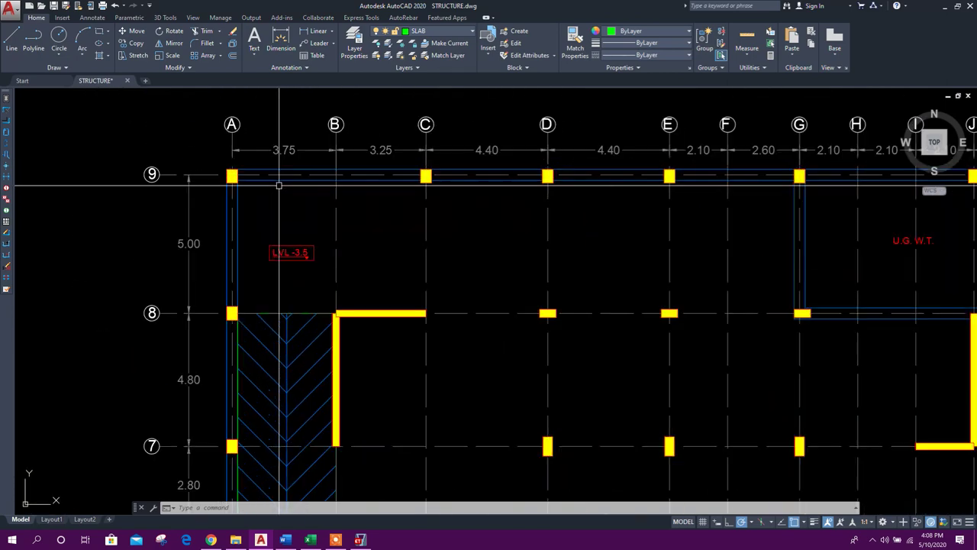
{"action": "middle_click_drag", "start_coordinate": [280, 186], "coordinate": [286, 229]}
{"action": "left_click_drag", "start_coordinate": [296, 11], "coordinate": [976, 134]}
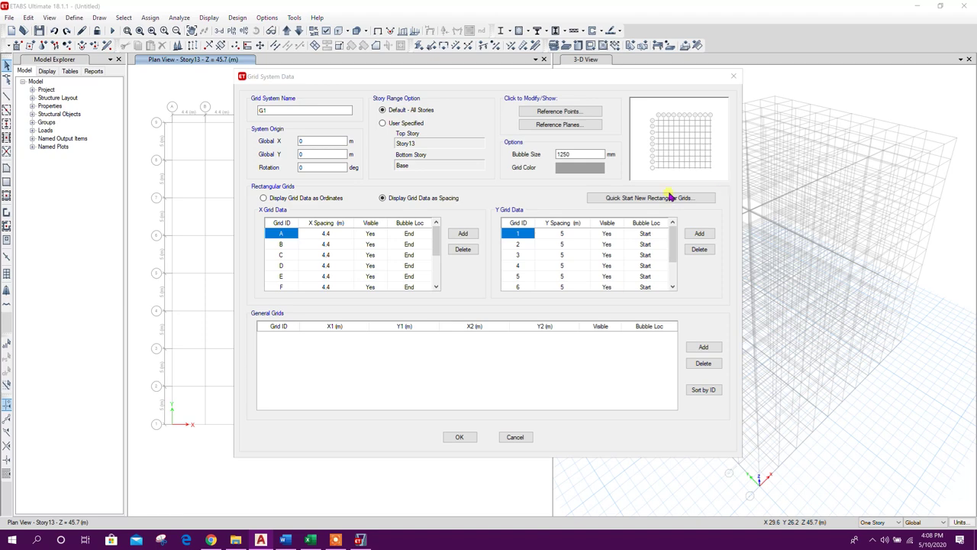
Set the X spacing of grid A to 3.75 m and grid B to 3.25 m, keeping 4.4 m for grid C.
{"action": "left_click", "coordinate": [336, 235]}
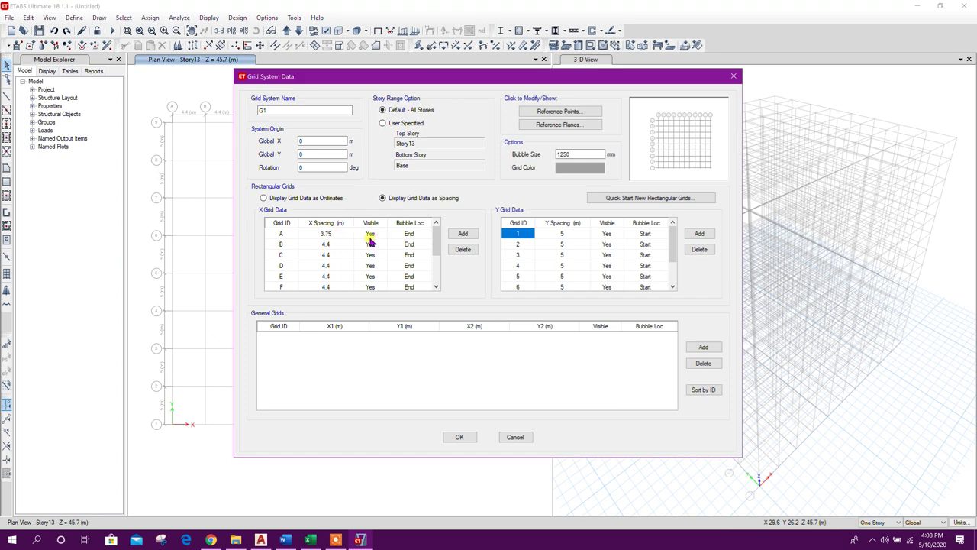
{"action": "left_click", "coordinate": [341, 245]}
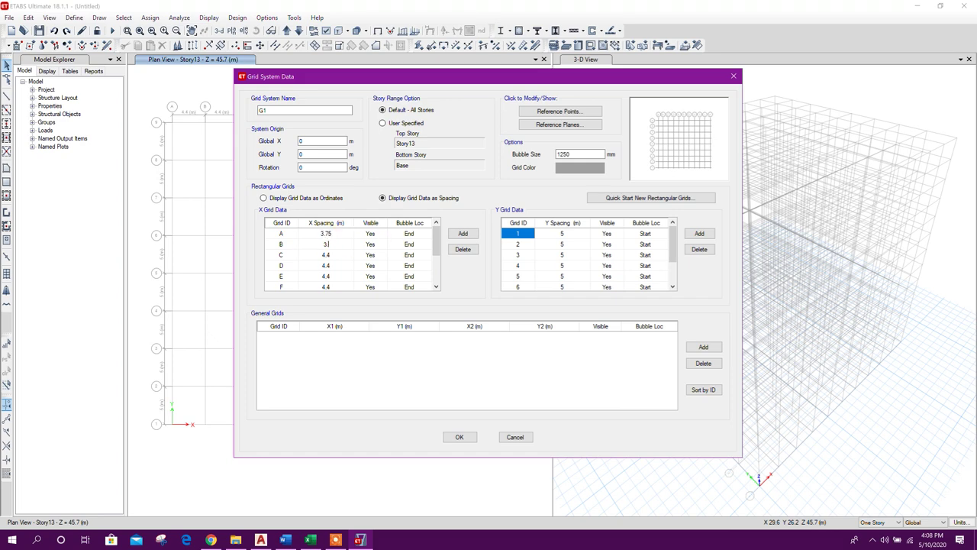
{"action": "double_click", "coordinate": [329, 255]}
{"action": "key", "text": "Return"}
Set the X spacings to 2.1 m for grids E, G, H and I, 2.6 m for F, and 3.6 m for J.
{"action": "left_click", "coordinate": [328, 276]}
{"action": "type", "text": "2.1"}
{"action": "key", "text": "Return"}
{"action": "type", "text": "2.6"}
{"action": "key", "text": "Return"}
{"action": "type", "text": "2.1"}
{"action": "key", "text": "Down"}
{"action": "type", "text": "2.1"}
{"action": "key", "text": "Down"}
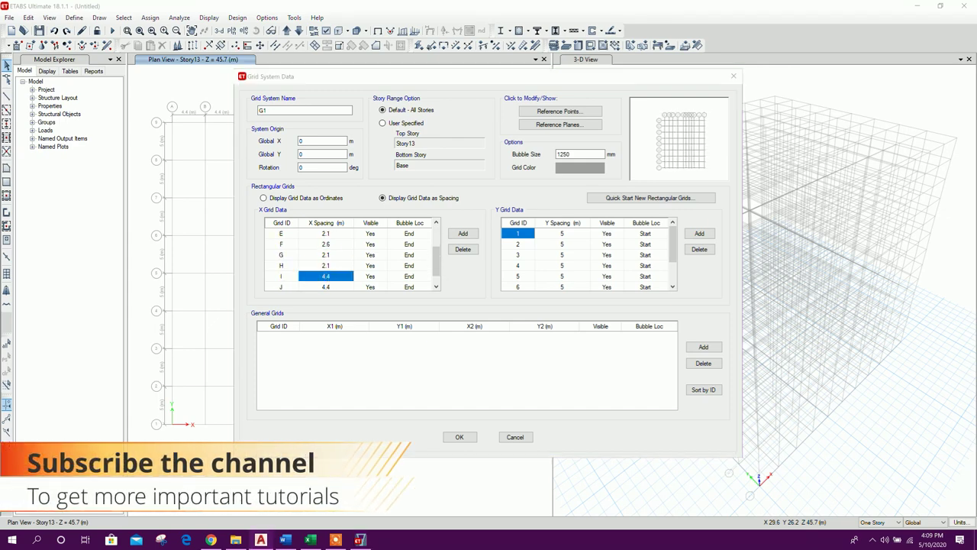
{"action": "left_click", "coordinate": [349, 277]}
{"action": "type", "text": "2.1"}
{"action": "key", "text": "Down"}
{"action": "type", "text": "3.6"}
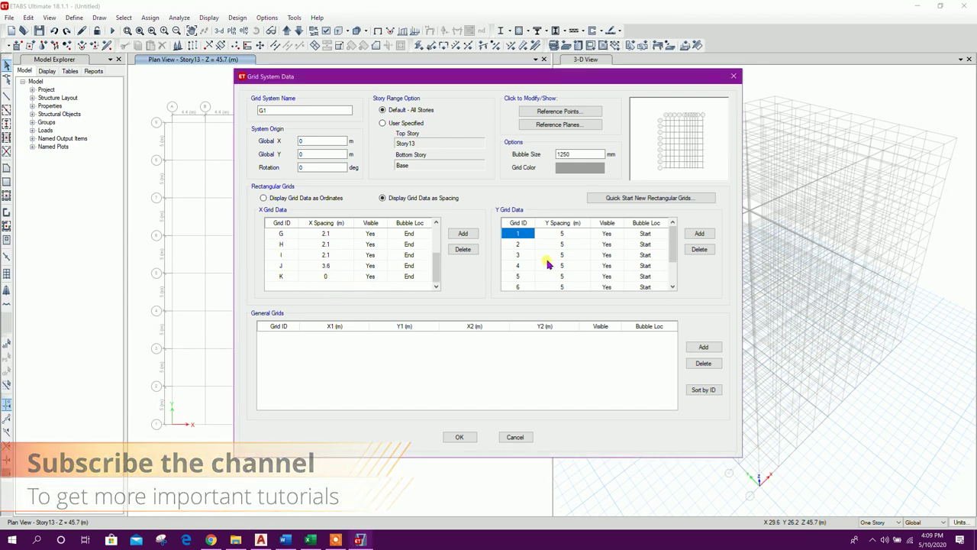
Set the Y spacings of grids 2 to 7 to 1.9, 1.9, 1.2, 2, 2.8 and 4.8 m, and apply the grid changes.
{"action": "left_click", "coordinate": [572, 255]}
{"action": "key", "text": "Down"}
{"action": "type", "text": "1.9"}
{"action": "key", "text": "Down"}
{"action": "type", "text": "1.9"}
{"action": "key", "text": "Down"}
{"action": "type", "text": "1.2"}
{"action": "key", "text": "Down"}
{"action": "type", "text": "2"}
{"action": "key", "text": "Down"}
{"action": "type", "text": "2.8"}
{"action": "key", "text": "Down"}
{"action": "type", "text": "4.8"}
{"action": "key", "text": "Down"}
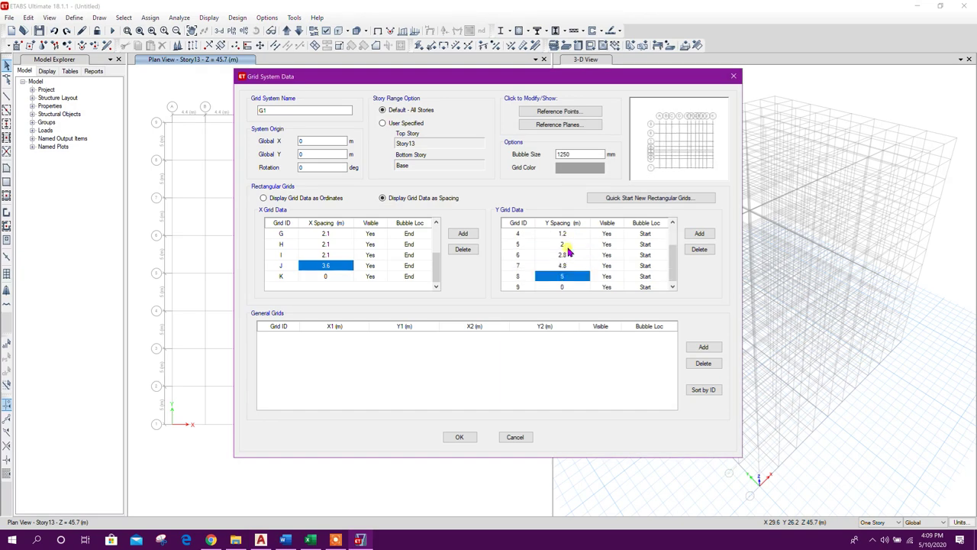
{"action": "left_click", "coordinate": [461, 437]}
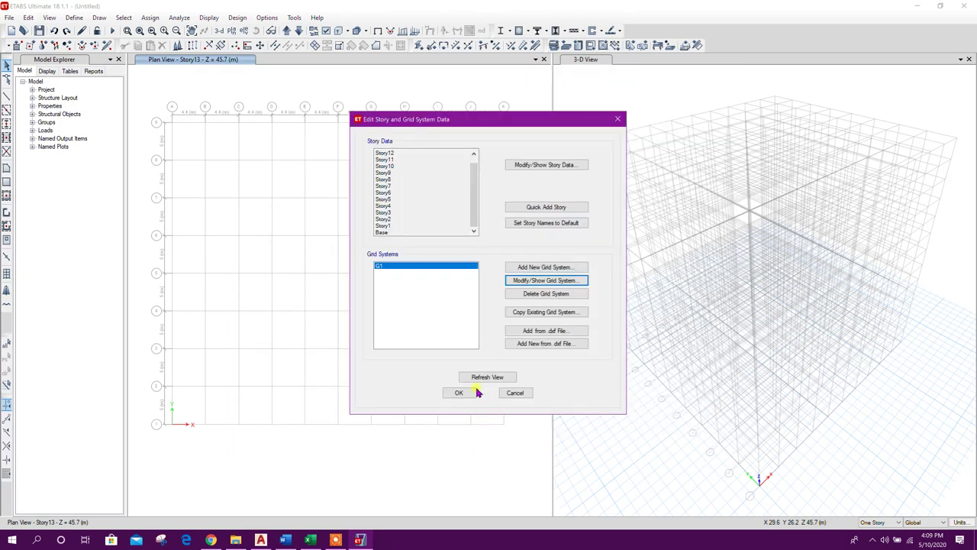
{"action": "left_click", "coordinate": [461, 393]}
Open the story data and rename Story1, Story2 and Story3 as Basement Roof, GF ROOF and 1F RF.
{"action": "right_click", "coordinate": [316, 200]}
{"action": "left_click", "coordinate": [342, 205]}
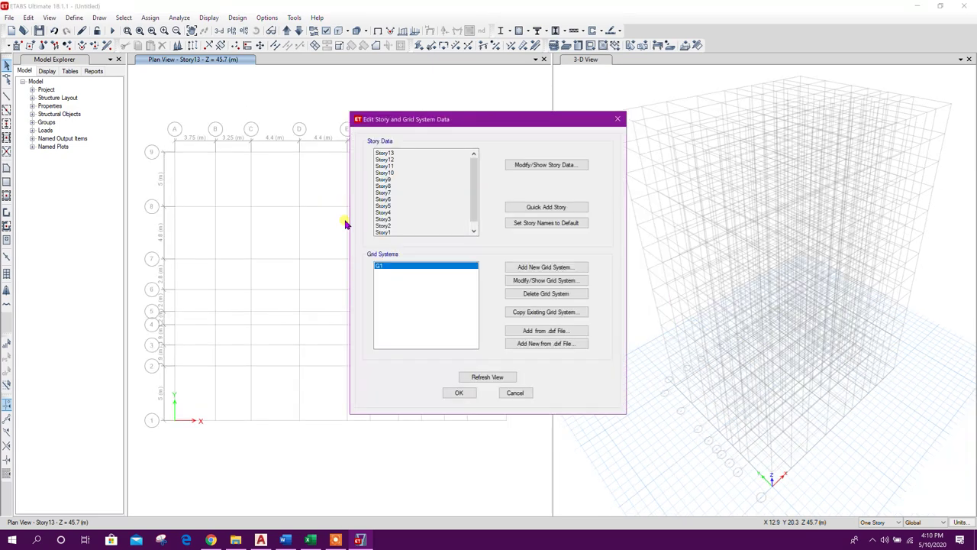
{"action": "left_click", "coordinate": [543, 164]}
{"action": "scroll", "coordinate": [678, 229], "scroll_direction": "down", "scroll_amount": 1}
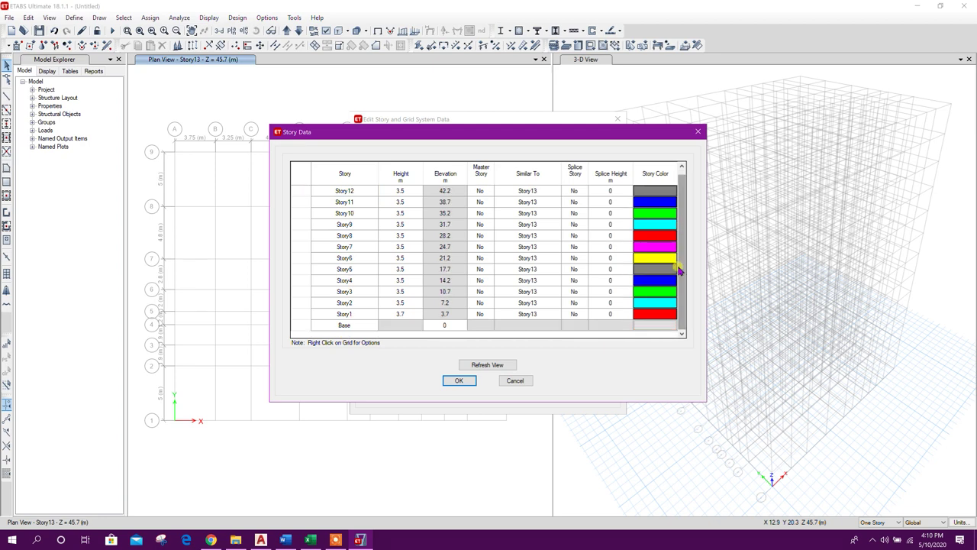
{"action": "left_click", "coordinate": [361, 314]}
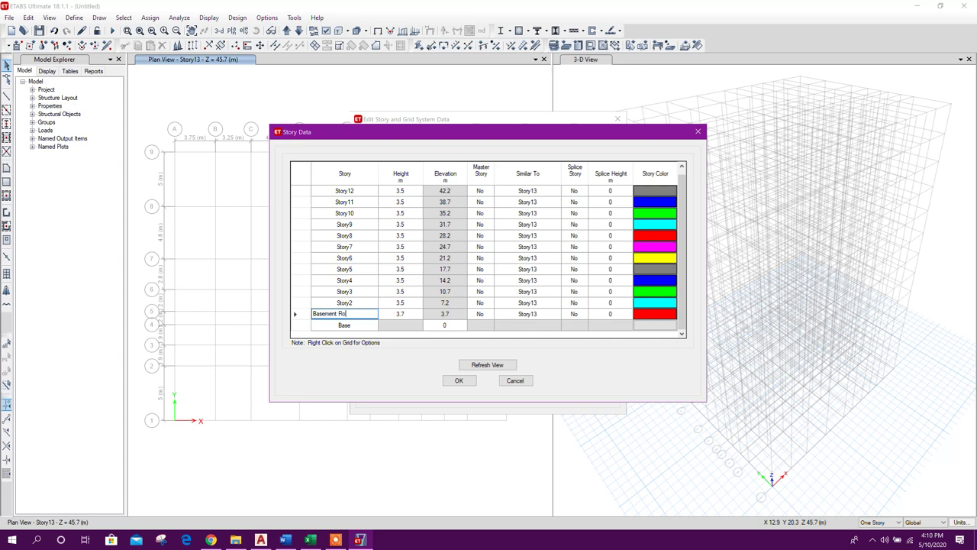
{"action": "left_click", "coordinate": [367, 304]}
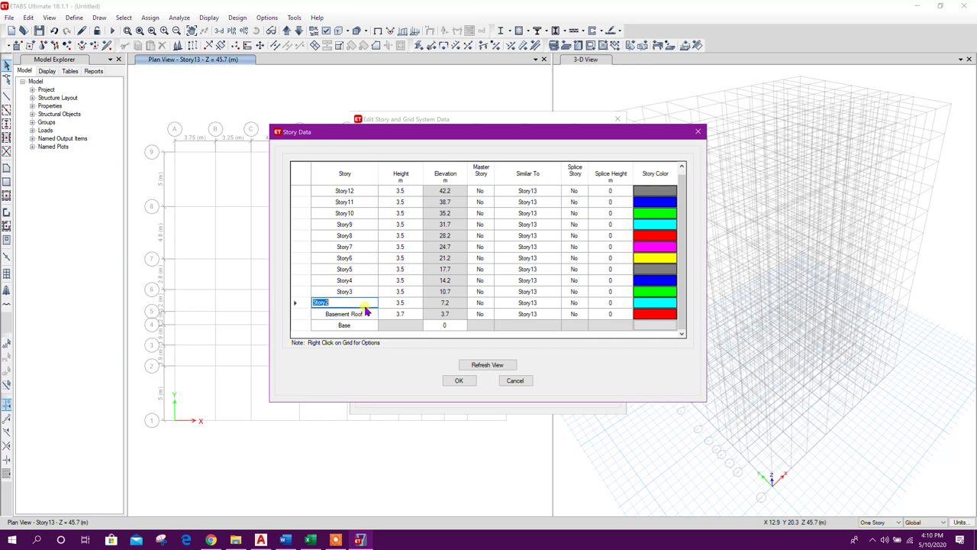
{"action": "type", "text": "GF"}
{"action": "type", "text": "ROOF"}
{"action": "left_click", "coordinate": [365, 291]}
{"action": "type", "text": "1F RF"}
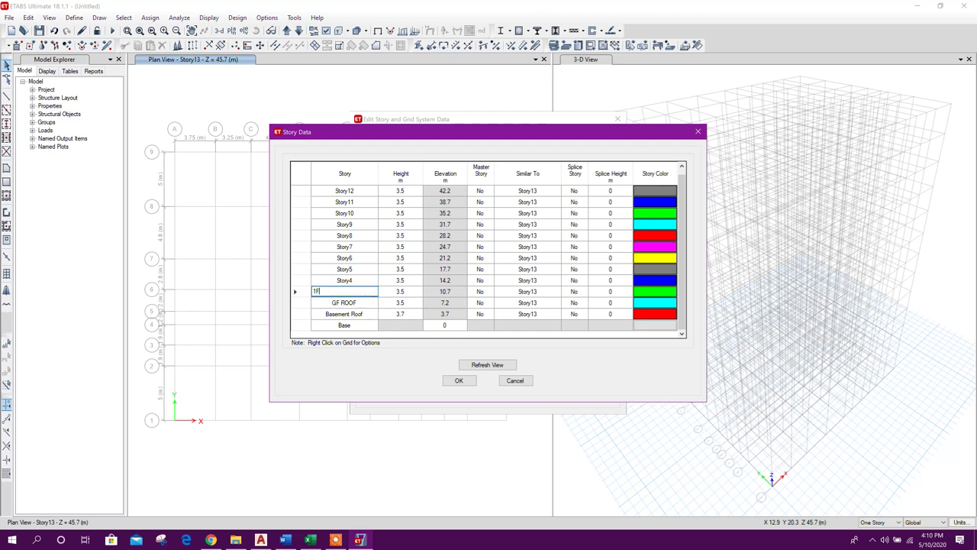
Rename Story4 to Story11 as 2F RF through 9F RF in sequence, and Story12 as TERR RF.
{"action": "left_click", "coordinate": [343, 280]}
{"action": "type", "text": "2F RF"}
{"action": "left_click", "coordinate": [355, 269]}
{"action": "type", "text": "3F RF"}
{"action": "left_click", "coordinate": [356, 258]}
{"action": "type", "text": "4F RF"}
{"action": "left_click", "coordinate": [355, 248]}
{"action": "type", "text": "5F RF"}
{"action": "left_click", "coordinate": [354, 236]}
{"action": "type", "text": "7F RF"}
{"action": "left_click", "coordinate": [356, 213]}
{"action": "type", "text": "8F RF"}
{"action": "left_click", "coordinate": [355, 202]}
{"action": "type", "text": "9F RF"}
{"action": "left_click", "coordinate": [359, 191]}
{"action": "type", "text": "1ERR RF"}
{"action": "left_click", "coordinate": [364, 223]}
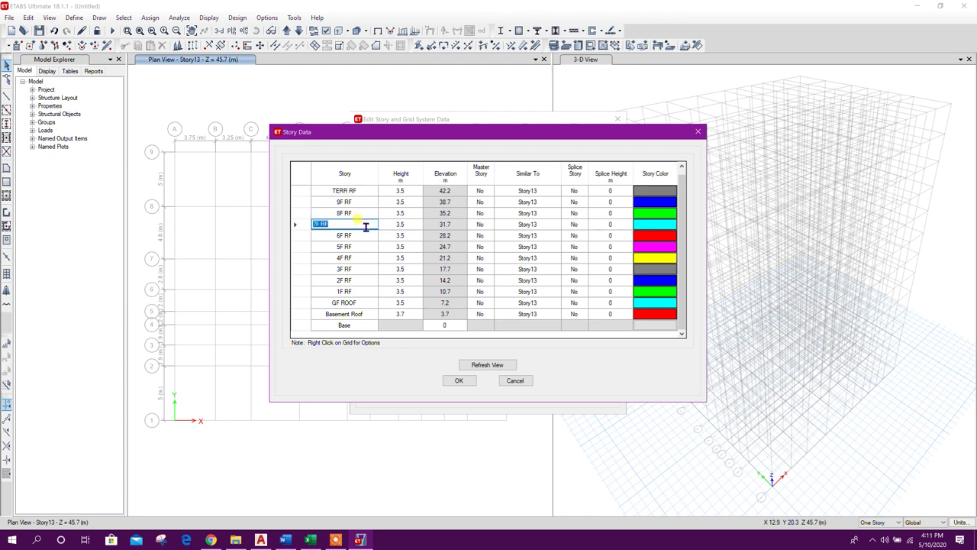
Rename the uppermost story as OH WT TOP and apply the story data changes.
{"action": "scroll", "coordinate": [365, 224], "scroll_direction": "up", "scroll_amount": 1}
{"action": "left_click", "coordinate": [362, 190]}
{"action": "type", "text": "OH WT TOP"}
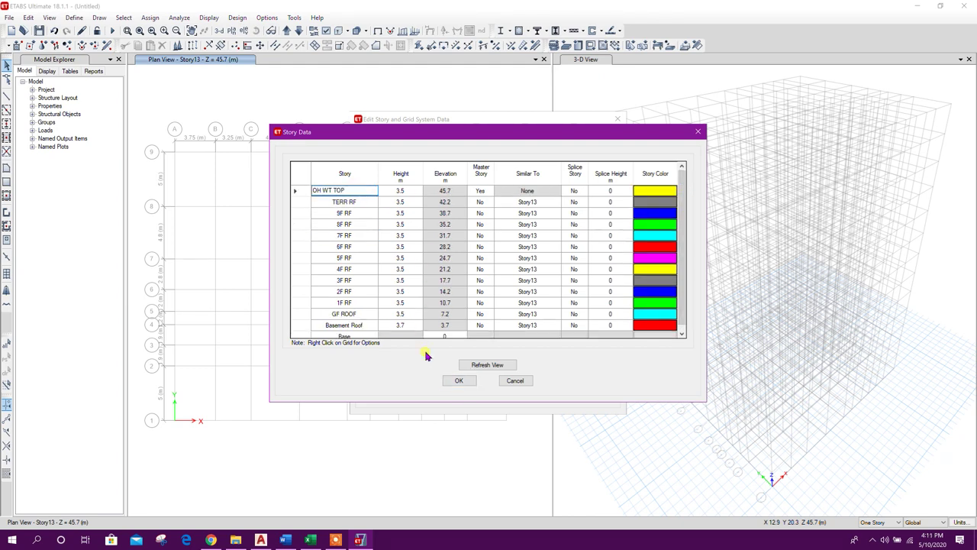
{"action": "left_click", "coordinate": [459, 380]}
{"action": "left_click", "coordinate": [460, 393]}
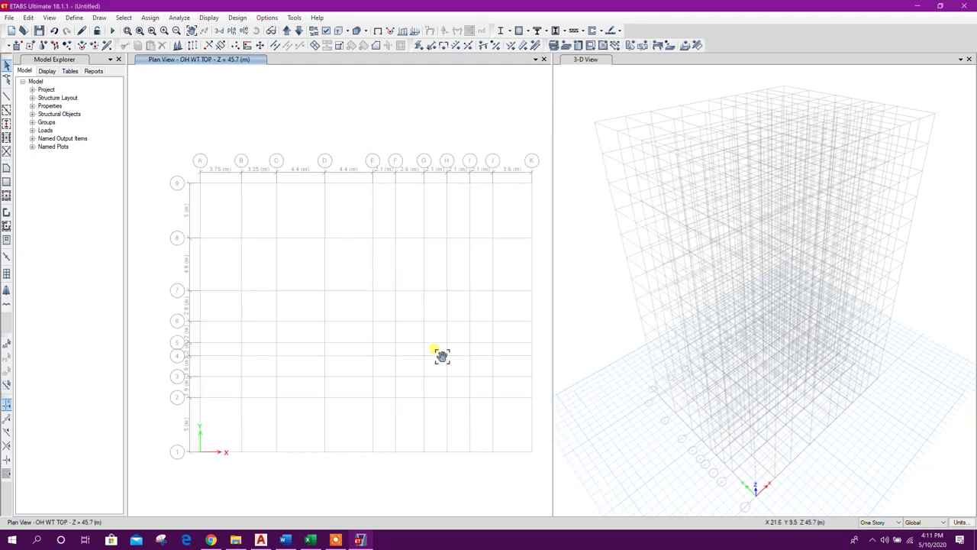
Switch the plan view to the Basement Roof level.
{"action": "left_click_drag", "start_coordinate": [442, 355], "coordinate": [397, 310]}
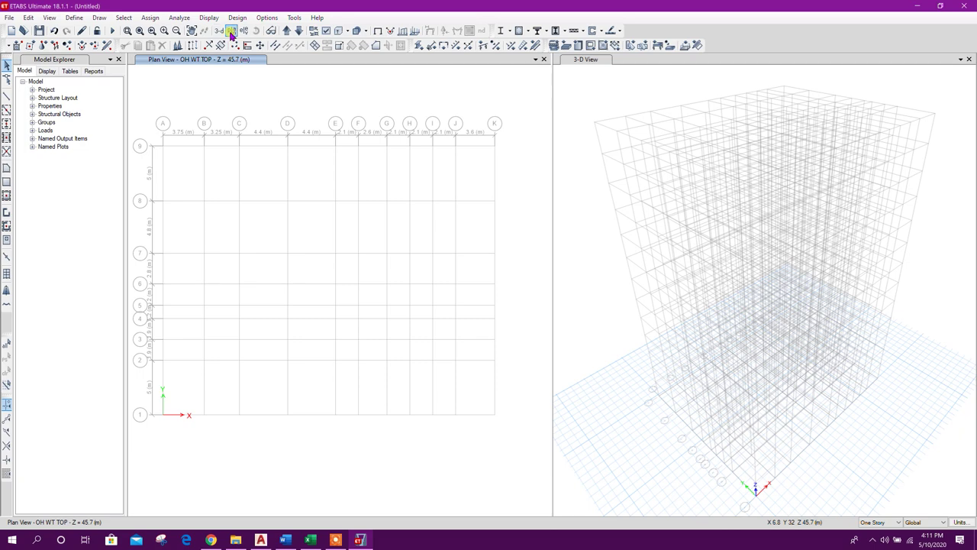
{"action": "left_click", "coordinate": [231, 33]}
{"action": "left_click", "coordinate": [464, 315]}
{"action": "left_click", "coordinate": [524, 389]}
{"action": "left_click", "coordinate": [482, 389]}
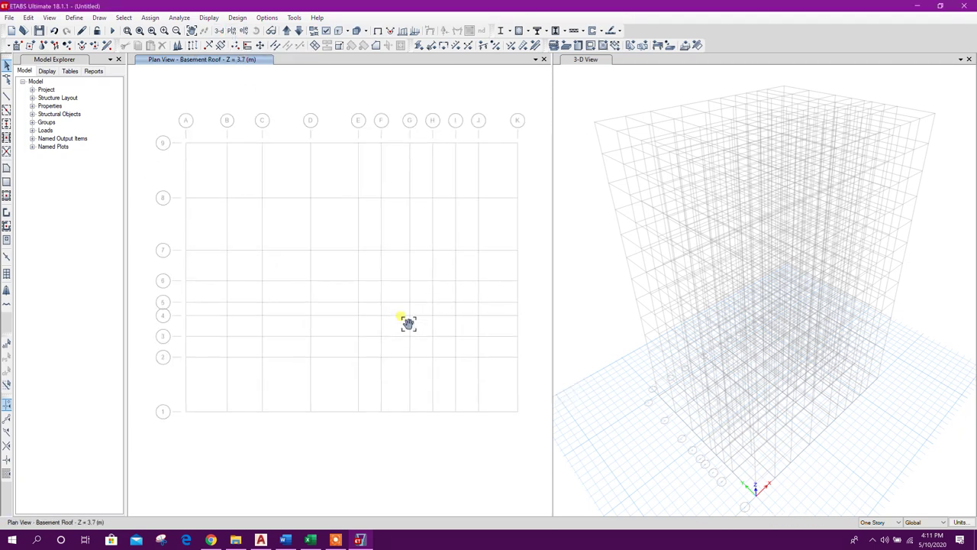
Save the model as DESIGN USING IS CODE in the IS CODE folder.
{"action": "left_click", "coordinate": [41, 30]}
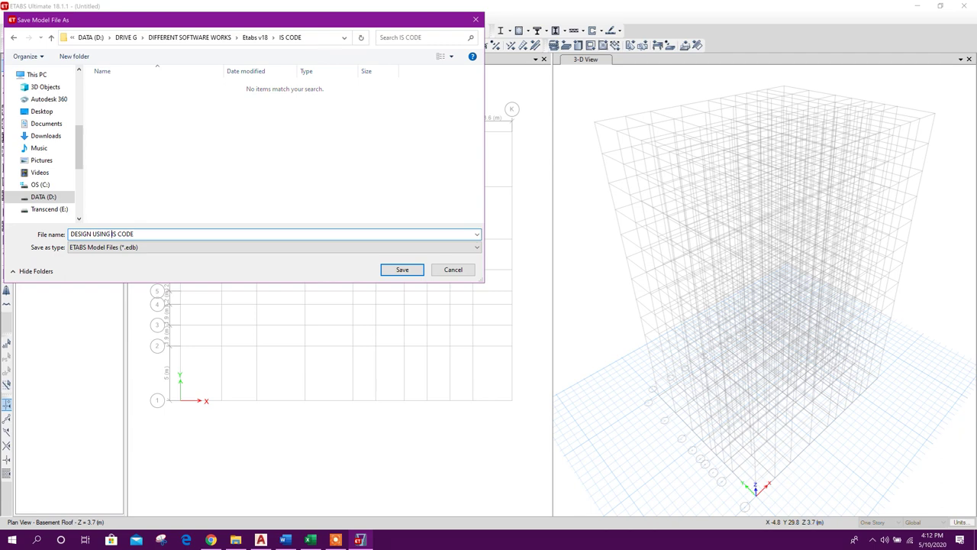
{"action": "left_click", "coordinate": [396, 271]}
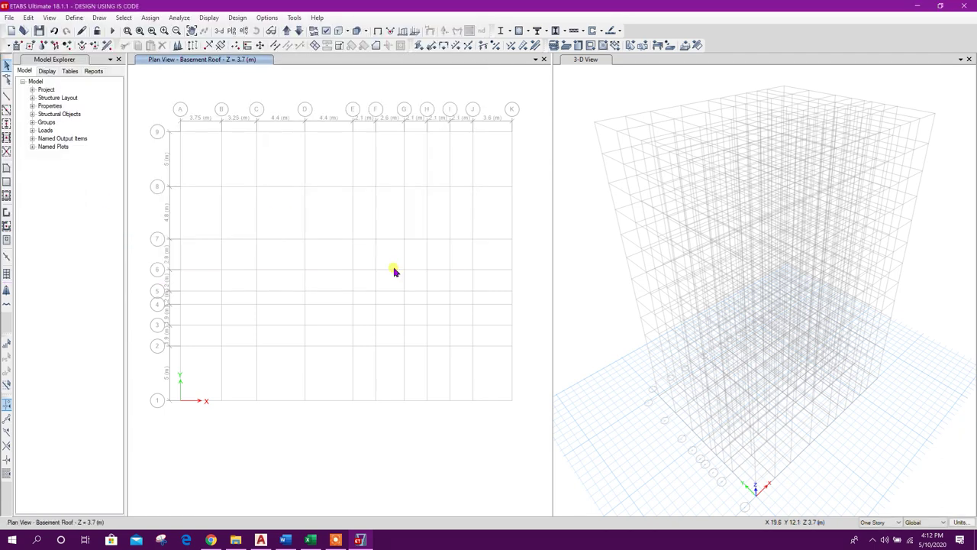
Add a new concrete material with region India, Indian standard and grade M30, keeping its default properties.
{"action": "left_click", "coordinate": [74, 16]}
{"action": "left_click", "coordinate": [113, 31]}
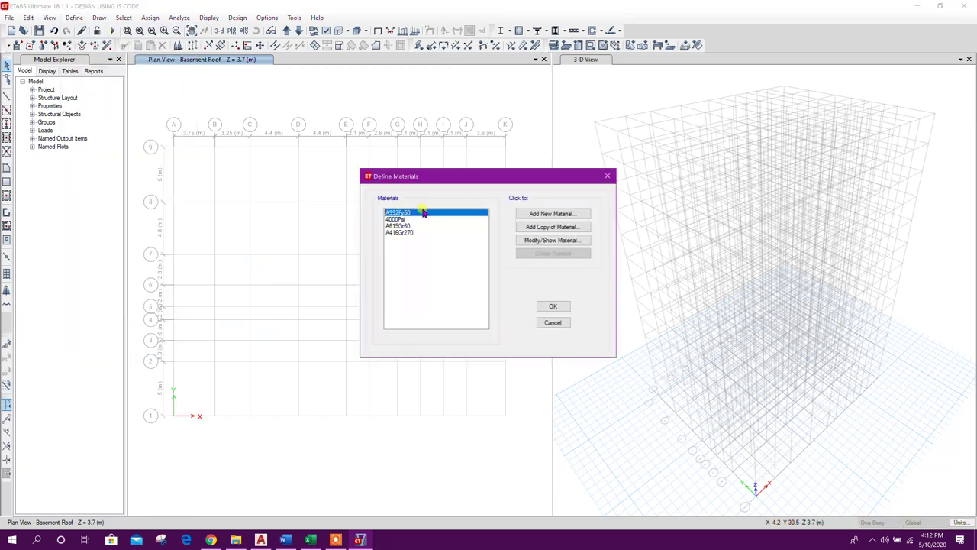
{"action": "left_click", "coordinate": [548, 215]}
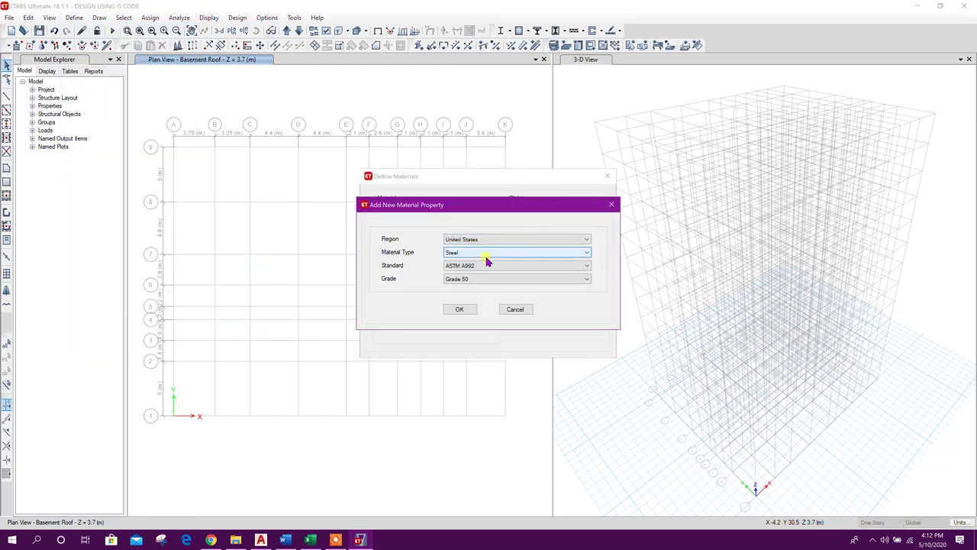
{"action": "left_click", "coordinate": [492, 240]}
{"action": "left_click", "coordinate": [495, 255]}
{"action": "left_click", "coordinate": [487, 255]}
{"action": "left_click", "coordinate": [482, 268]}
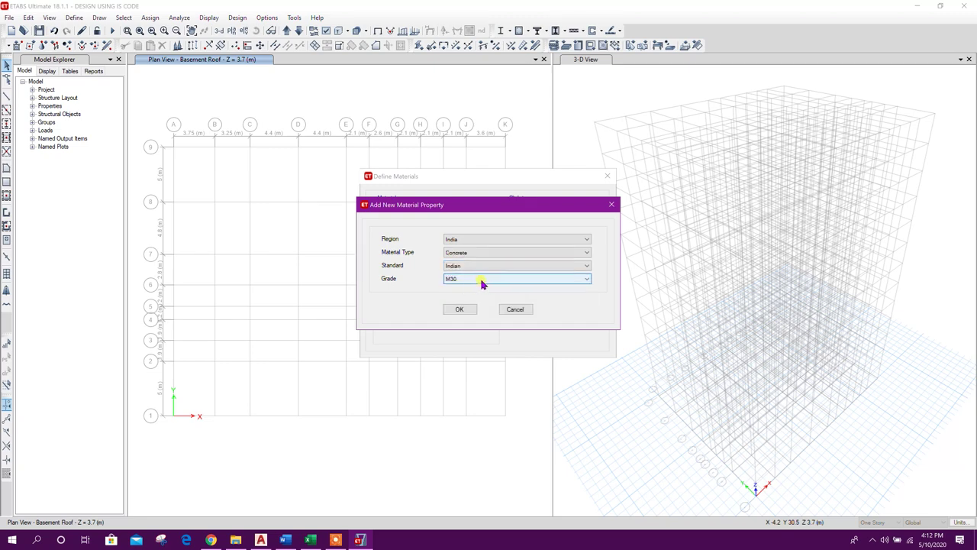
{"action": "left_click", "coordinate": [465, 311]}
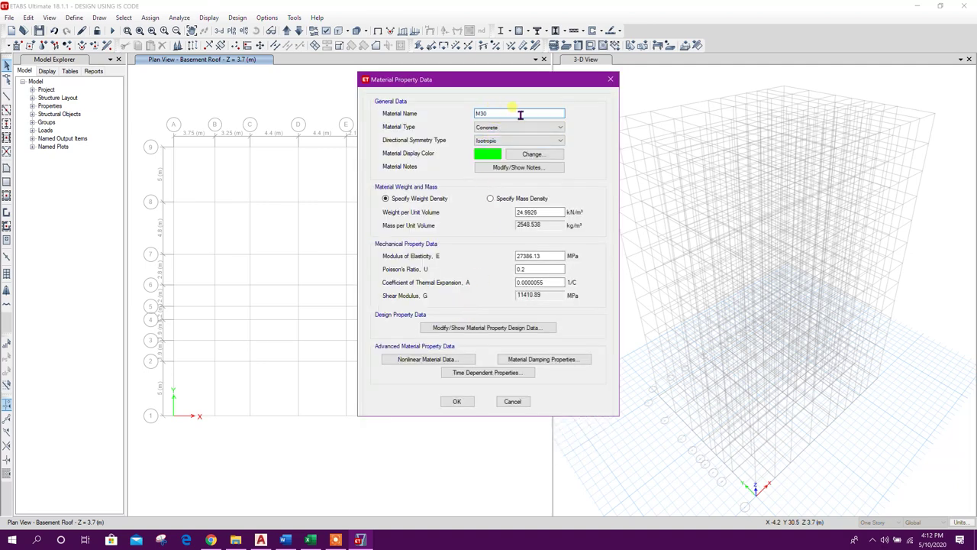
{"action": "left_click", "coordinate": [458, 401]}
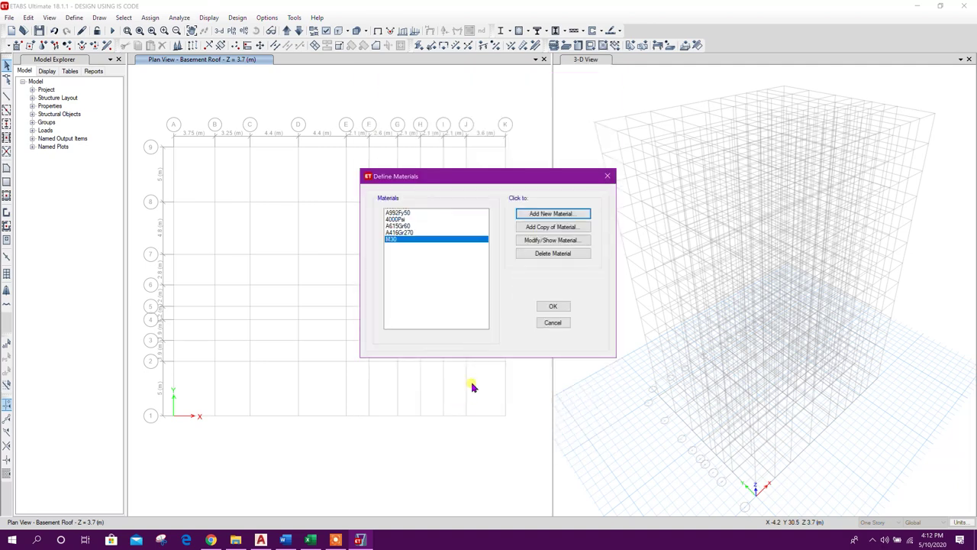
Add an Indian rebar material of HYSD Grade 415 with default properties, and accept the material definitions.
{"action": "left_click", "coordinate": [550, 216]}
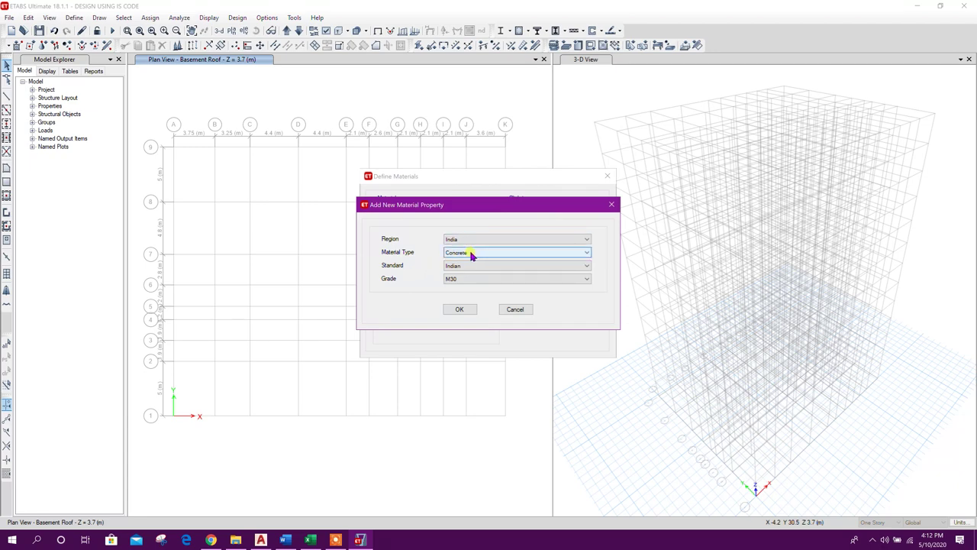
{"action": "left_click", "coordinate": [468, 253]}
{"action": "left_click", "coordinate": [458, 288]}
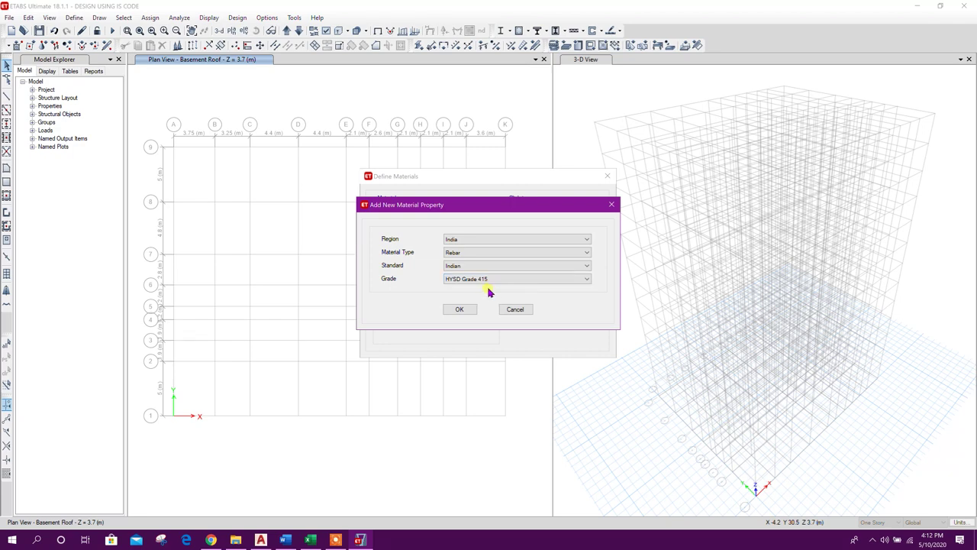
{"action": "left_click", "coordinate": [463, 310]}
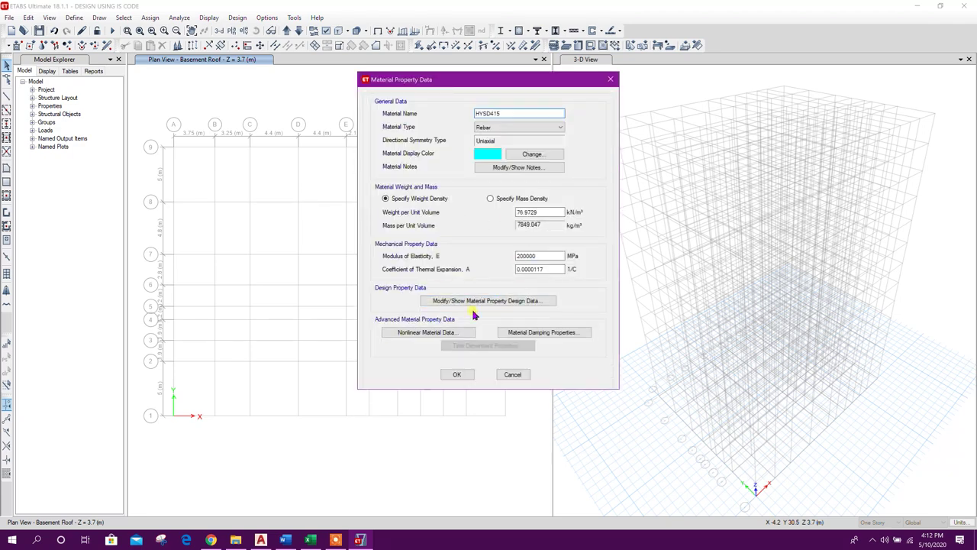
{"action": "left_click", "coordinate": [457, 374]}
{"action": "left_click", "coordinate": [548, 308]}
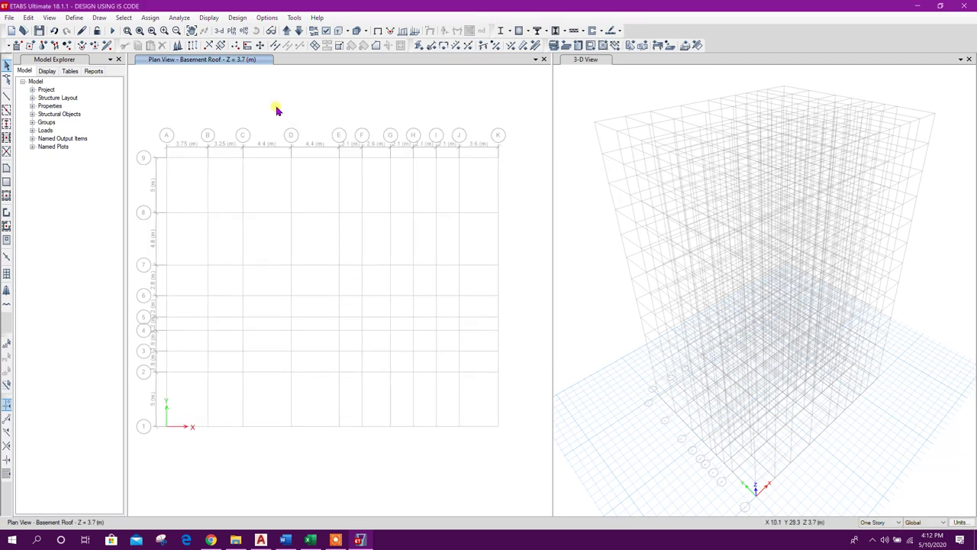
Bulk-delete the default frame section properties, including ISWB550, and confirm the deletion.
{"action": "left_click", "coordinate": [74, 17]}
{"action": "mouse_move", "coordinate": [114, 47]}
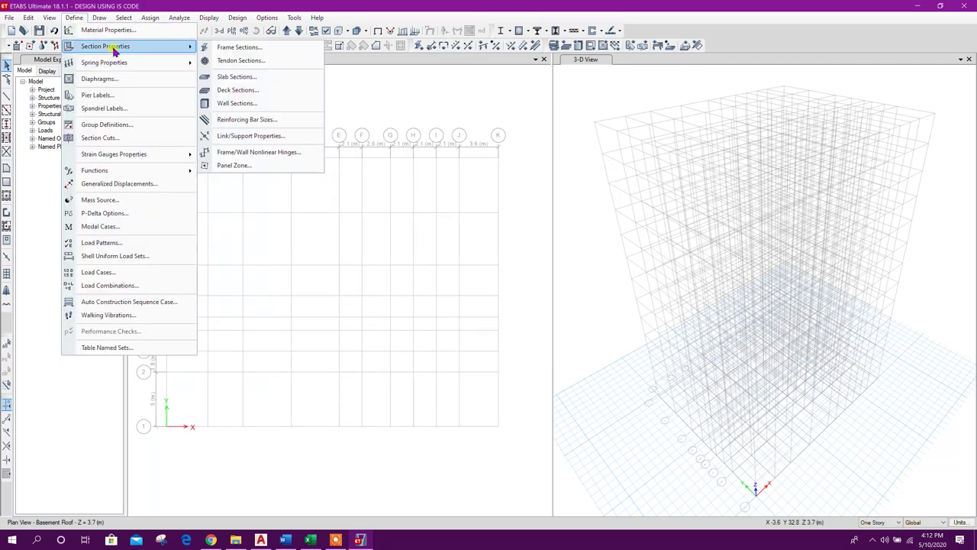
{"action": "left_click", "coordinate": [239, 47]}
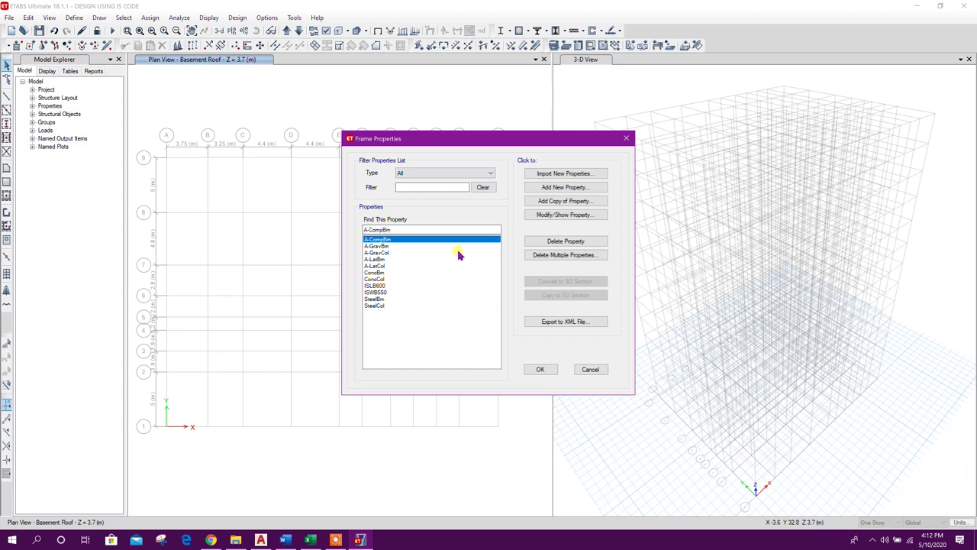
{"action": "left_click", "coordinate": [547, 256]}
{"action": "left_click_drag", "start_coordinate": [441, 229], "coordinate": [449, 276]}
{"action": "left_click", "coordinate": [466, 350]}
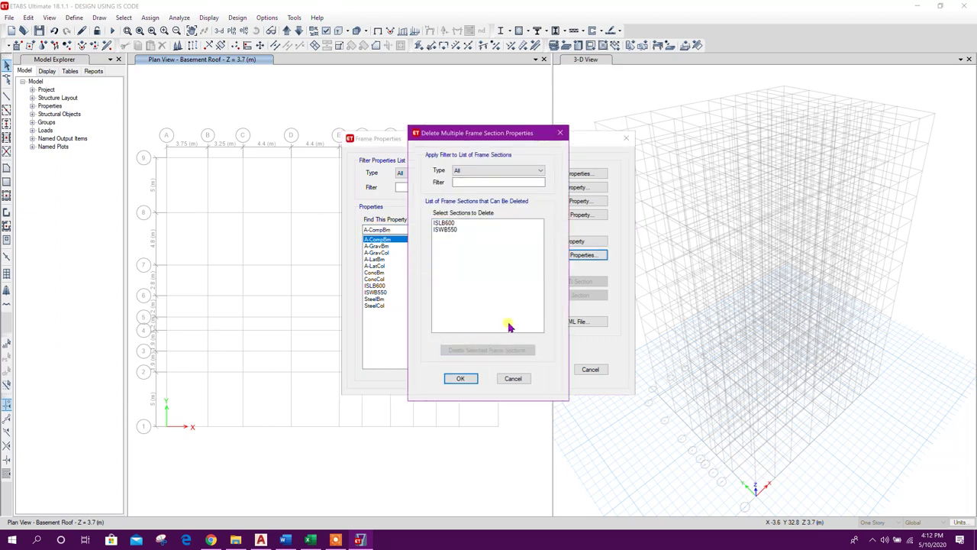
{"action": "left_click_drag", "start_coordinate": [446, 226], "coordinate": [456, 264]}
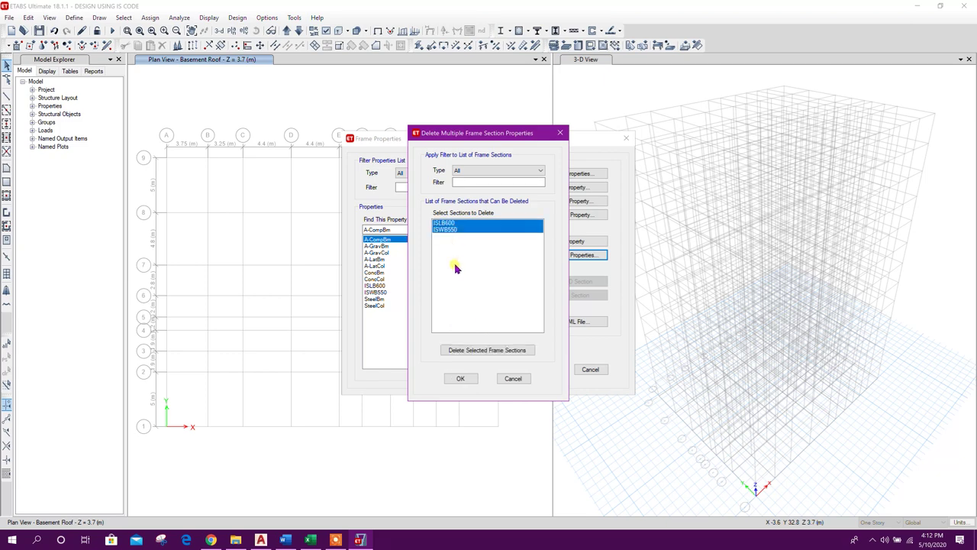
{"action": "left_click", "coordinate": [467, 350]}
{"action": "left_click", "coordinate": [565, 307]}
{"action": "left_click", "coordinate": [461, 378]}
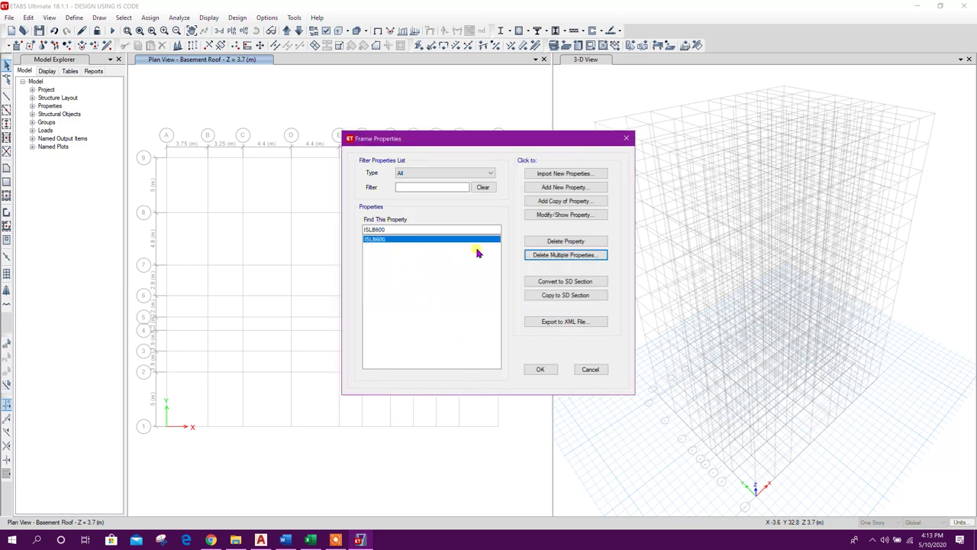
Add a concrete rectangular frame section named C40x40 with material M30, depth 400 mm and width 400 mm.
{"action": "left_click", "coordinate": [555, 189]}
{"action": "key", "text": "Escape"}
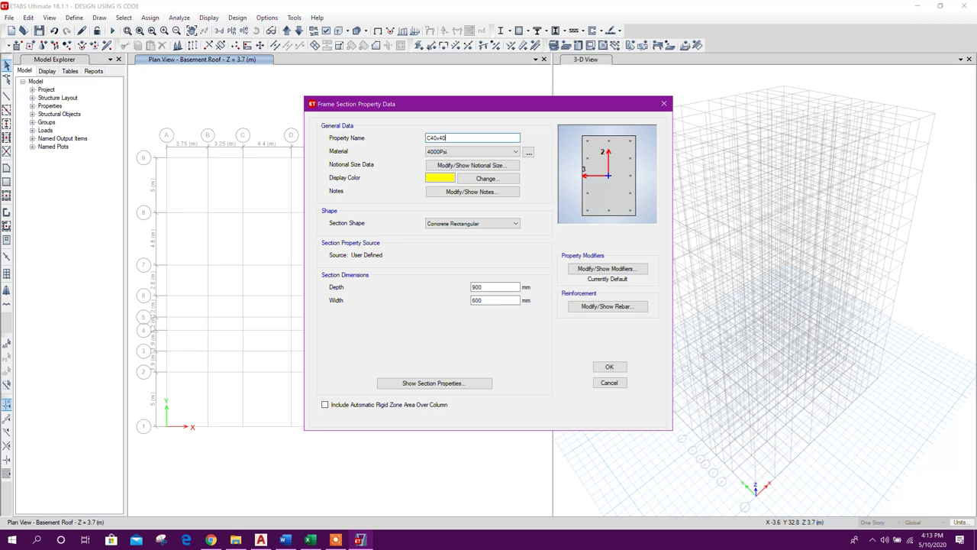
{"action": "left_click", "coordinate": [489, 152]}
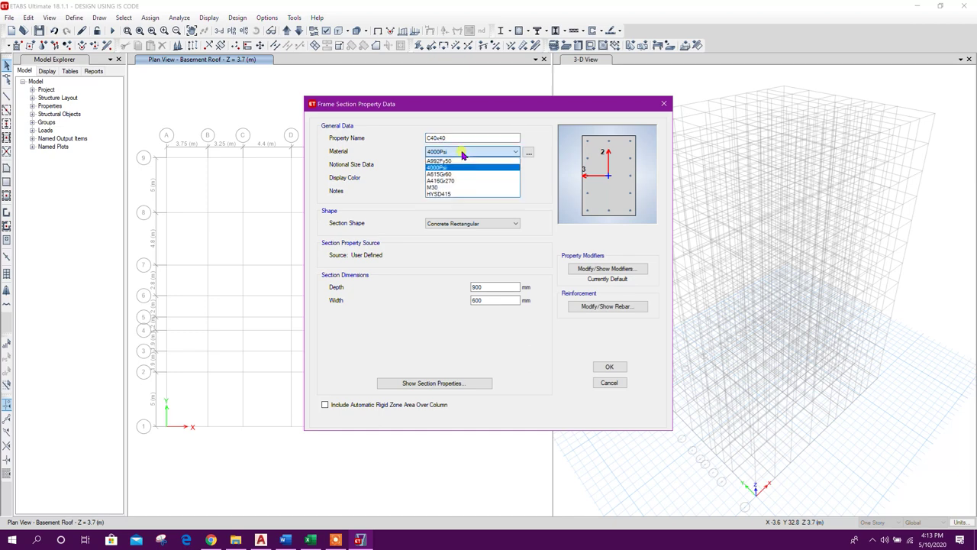
{"action": "left_click", "coordinate": [451, 188]}
{"action": "left_click", "coordinate": [493, 288]}
{"action": "left_click_drag", "start_coordinate": [492, 288], "coordinate": [469, 306]}
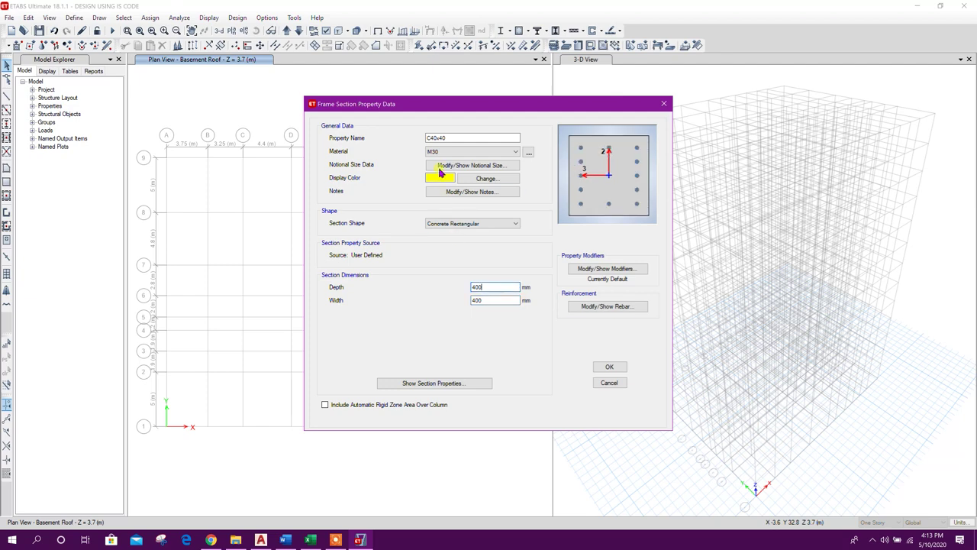
Open the C40x40 reinforcement data, then read the minimum clear cover notes for each member type in the Word design document.
{"action": "left_click", "coordinate": [586, 306]}
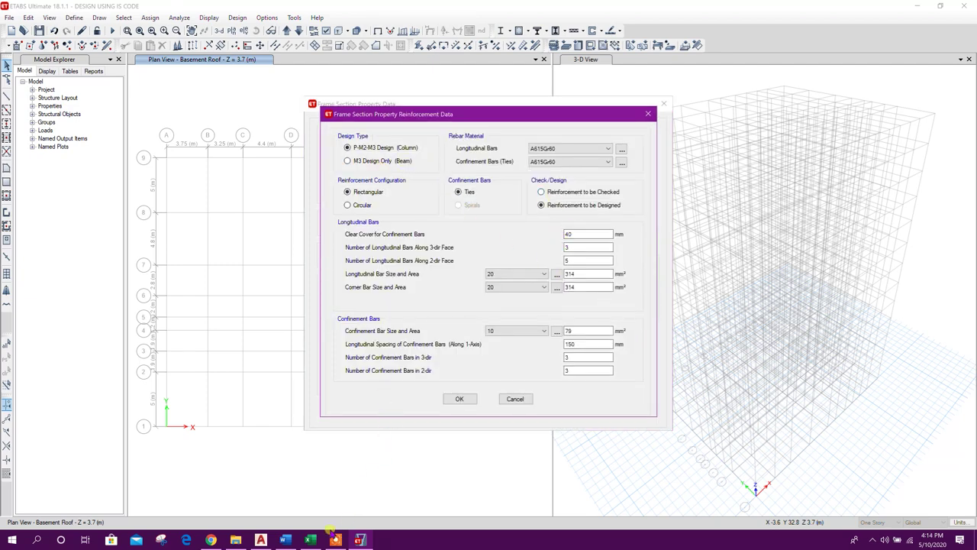
{"action": "left_click", "coordinate": [286, 539]}
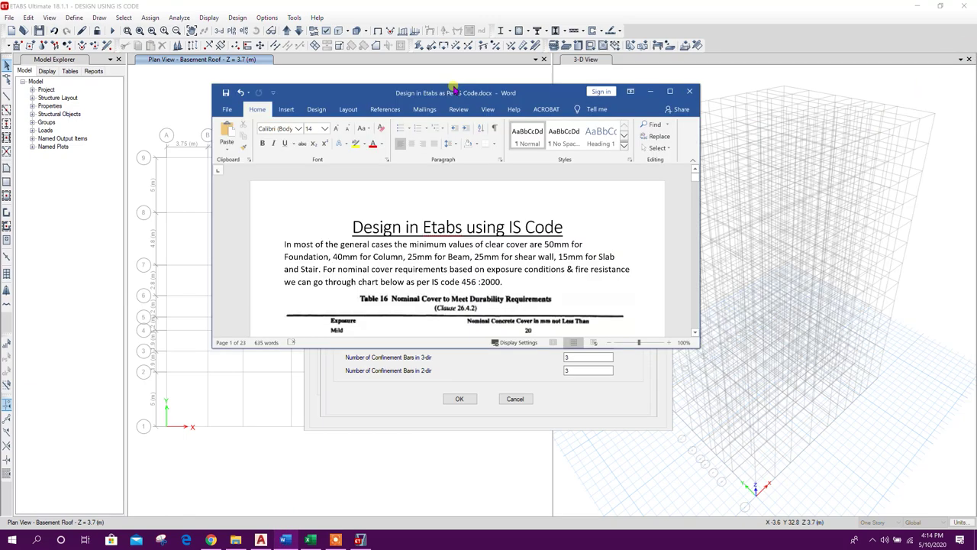
{"action": "left_click", "coordinate": [669, 90]}
{"action": "scroll", "coordinate": [421, 266], "scroll_direction": "down", "scroll_amount": 2}
{"action": "scroll", "coordinate": [421, 259], "scroll_direction": "up", "scroll_amount": 2}
{"action": "scroll", "coordinate": [420, 259], "scroll_direction": "down", "scroll_amount": 4}
{"action": "scroll", "coordinate": [421, 260], "scroll_direction": "up", "scroll_amount": 4}
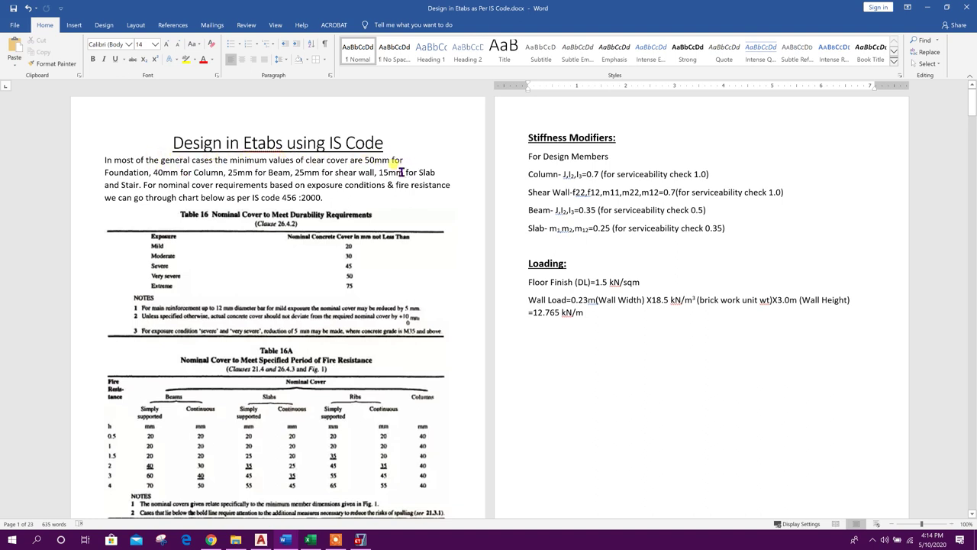
{"action": "left_click_drag", "start_coordinate": [158, 173], "coordinate": [374, 173]}
{"action": "left_click", "coordinate": [229, 172]}
{"action": "left_click", "coordinate": [294, 172]}
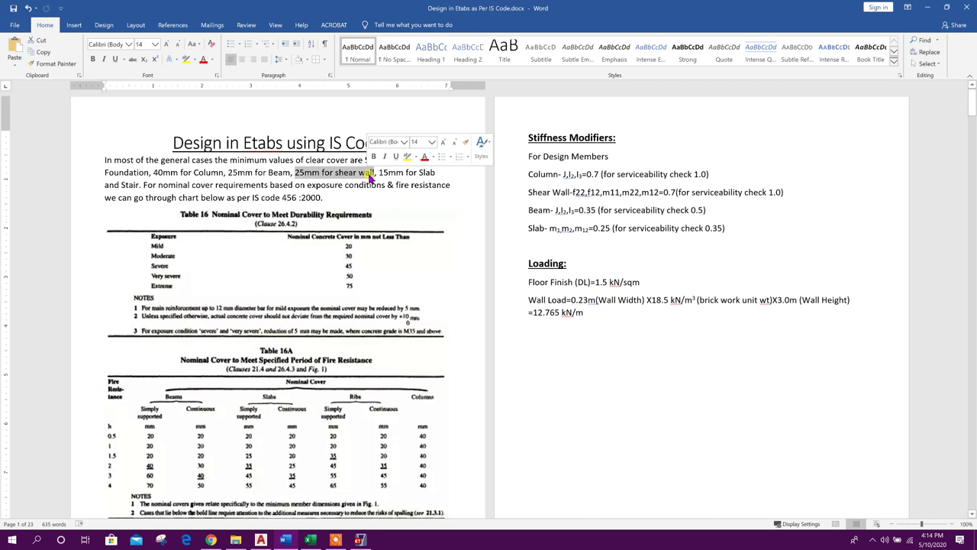
{"action": "left_click", "coordinate": [378, 172]}
{"action": "left_click_drag", "start_coordinate": [379, 172], "coordinate": [431, 177]}
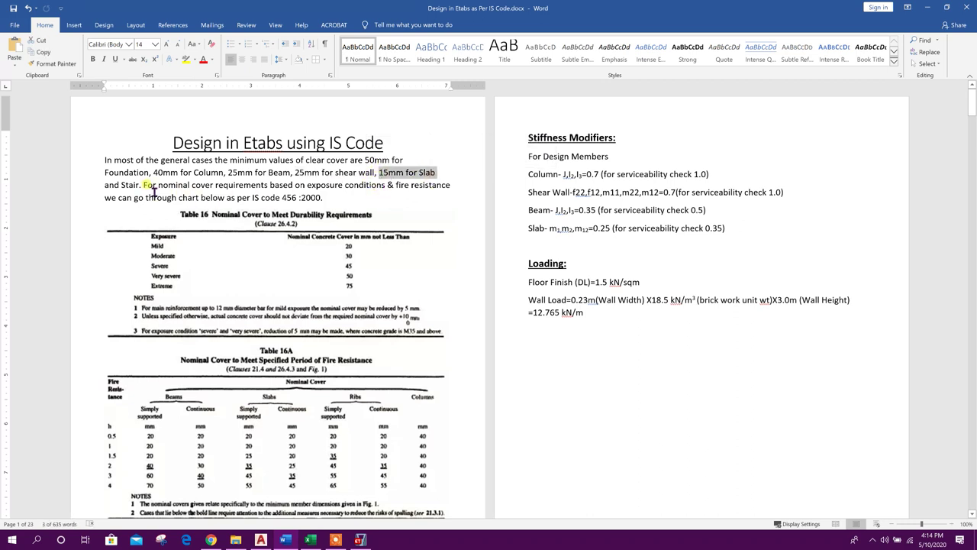
{"action": "left_click_drag", "start_coordinate": [143, 185], "coordinate": [313, 200]}
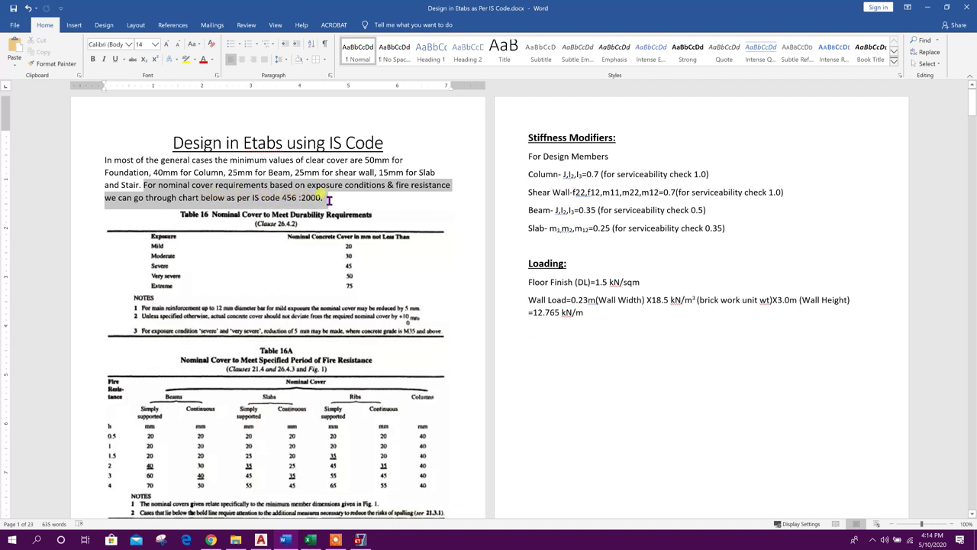
Examine the nominal cover tables for durability and fire resistance and recheck the column clear cover in the notes.
{"action": "left_click", "coordinate": [319, 267]}
{"action": "scroll", "coordinate": [305, 281], "scroll_direction": "down", "scroll_amount": 1}
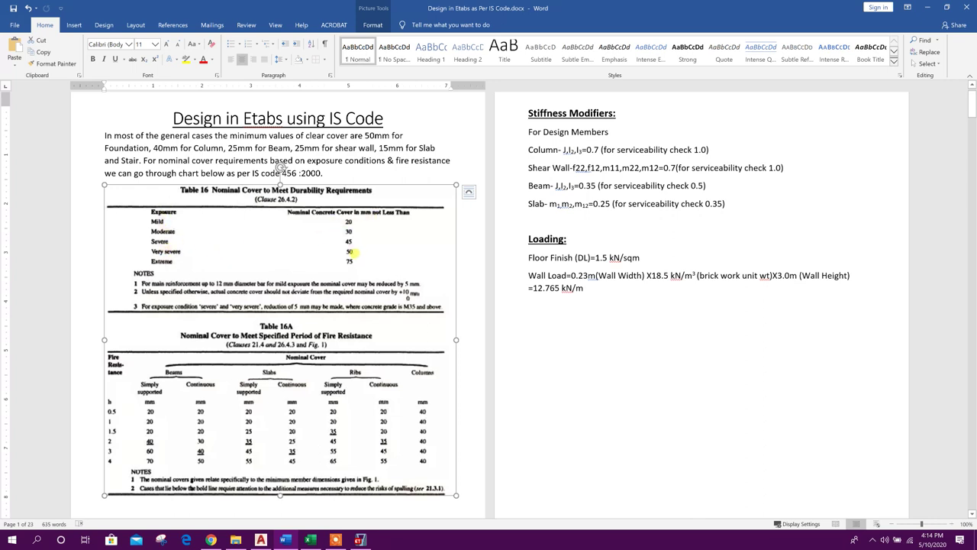
{"action": "scroll", "coordinate": [180, 373], "scroll_direction": "down", "scroll_amount": 2}
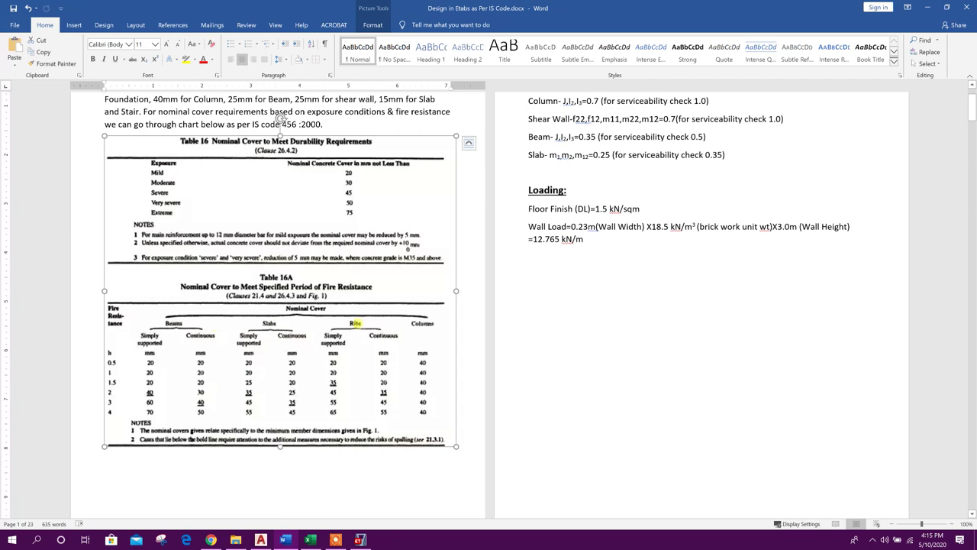
{"action": "scroll", "coordinate": [420, 410], "scroll_direction": "up", "scroll_amount": 3}
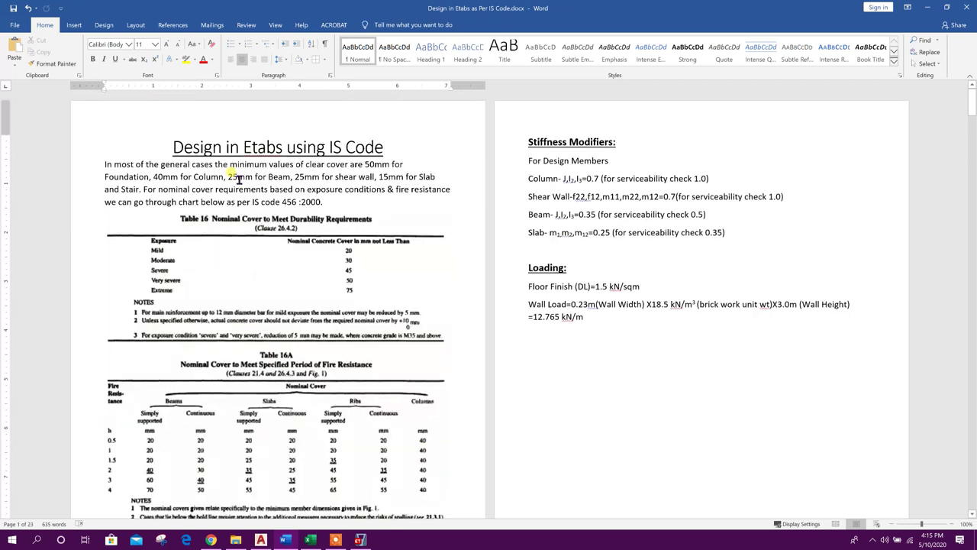
{"action": "left_click", "coordinate": [156, 176]}
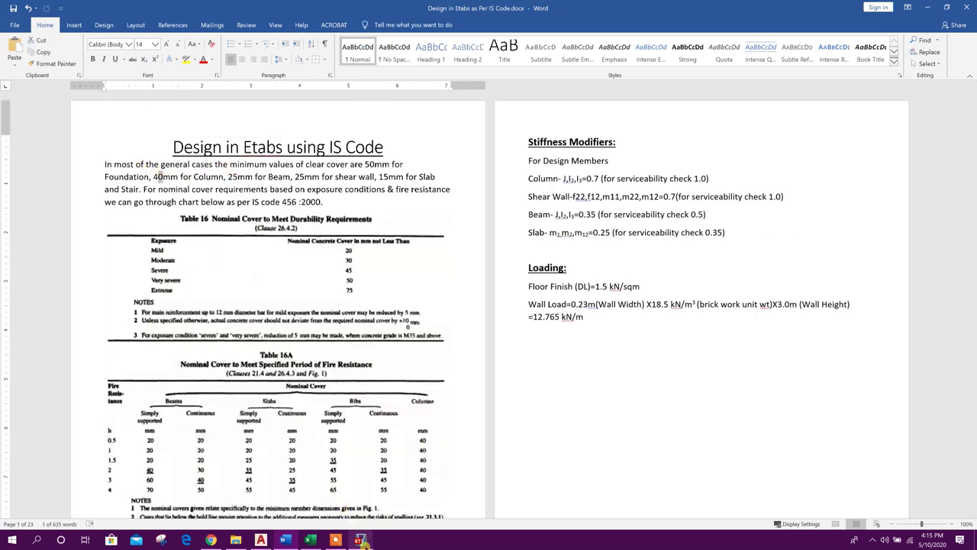
Switch back to ETABS and set both longitudinal and confinement bar materials of C40x40 to HYSD415.
{"action": "left_click", "coordinate": [358, 540]}
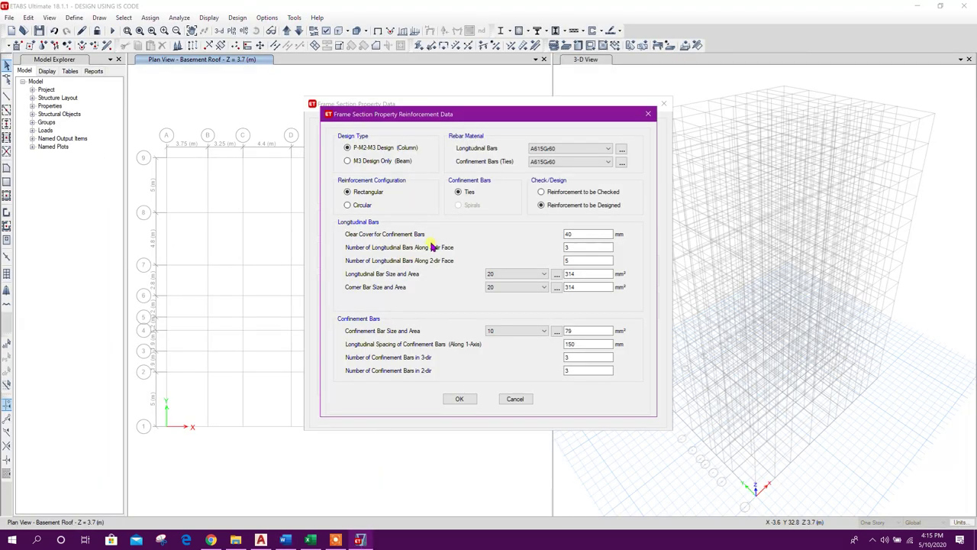
{"action": "left_click", "coordinate": [573, 149]}
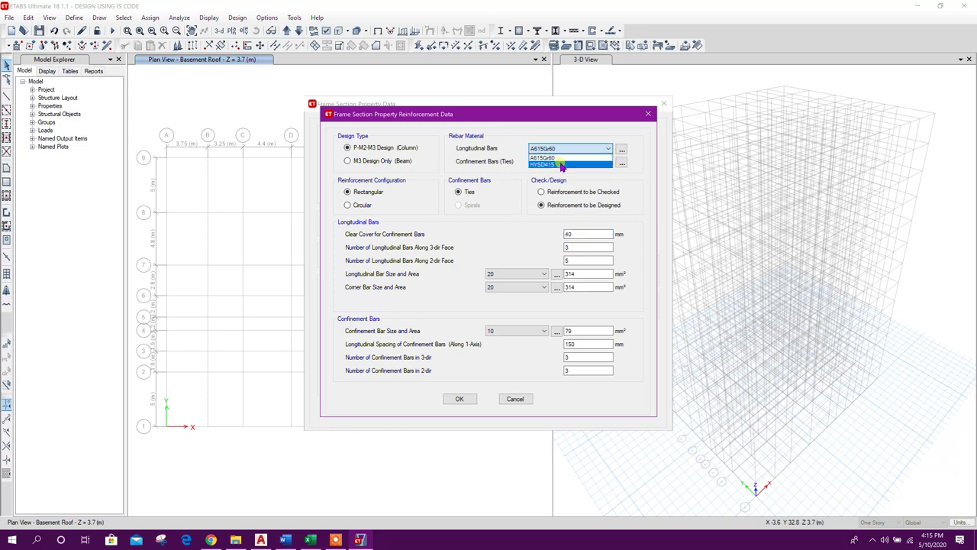
{"action": "left_click", "coordinate": [561, 165]}
{"action": "left_click", "coordinate": [569, 161]}
{"action": "left_click", "coordinate": [562, 175]}
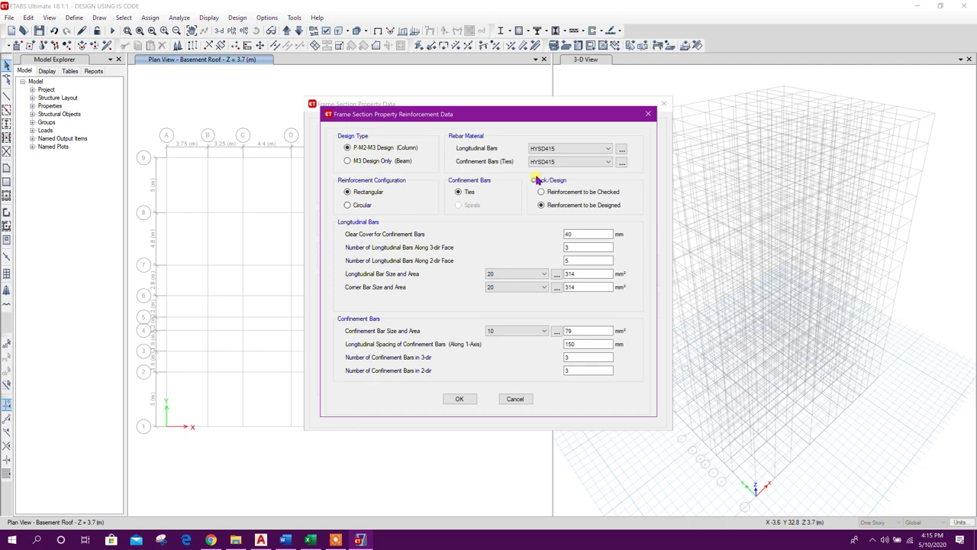
{"action": "left_click", "coordinate": [461, 399]}
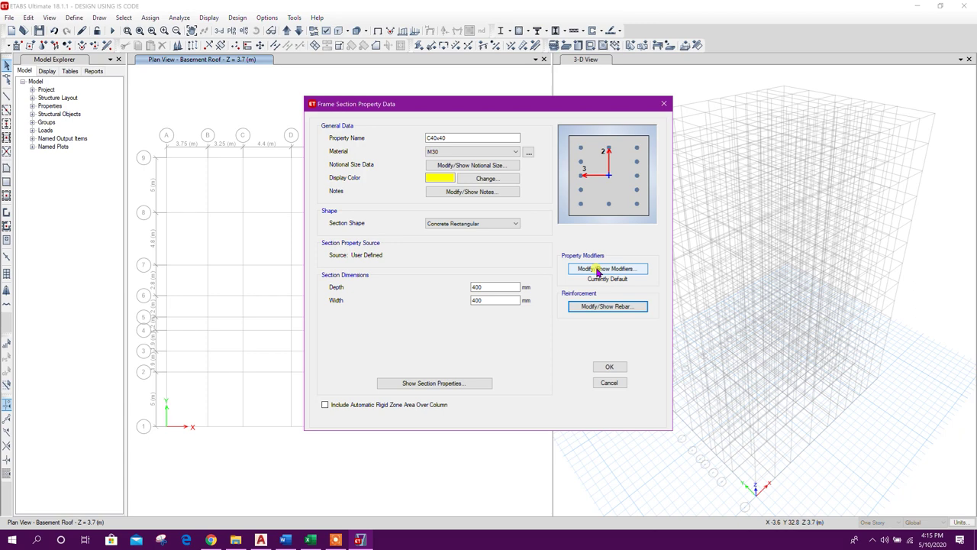
Open the C40x40 property modifiers and consult the column stiffness modifiers for design and serviceability in the Word document.
{"action": "left_click", "coordinate": [600, 271]}
{"action": "left_click_drag", "start_coordinate": [475, 159], "coordinate": [397, 142]}
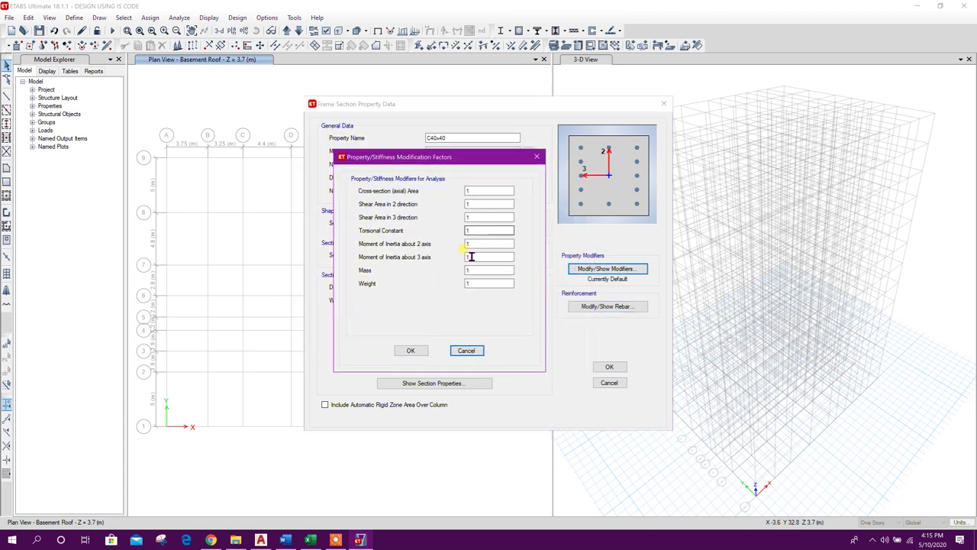
{"action": "left_click", "coordinate": [284, 539]}
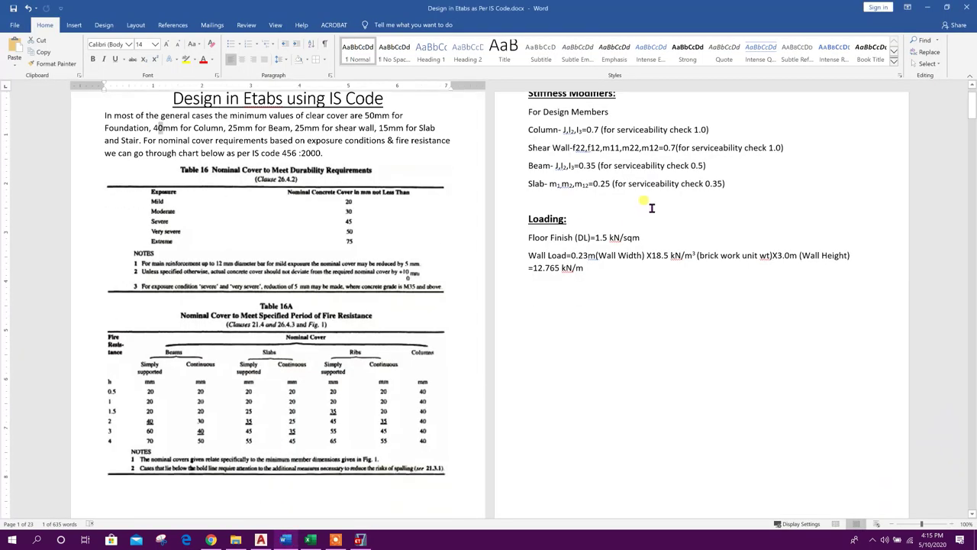
{"action": "left_click", "coordinate": [677, 196]}
{"action": "left_click_drag", "start_coordinate": [559, 182], "coordinate": [601, 182]}
{"action": "left_click", "coordinate": [643, 180]}
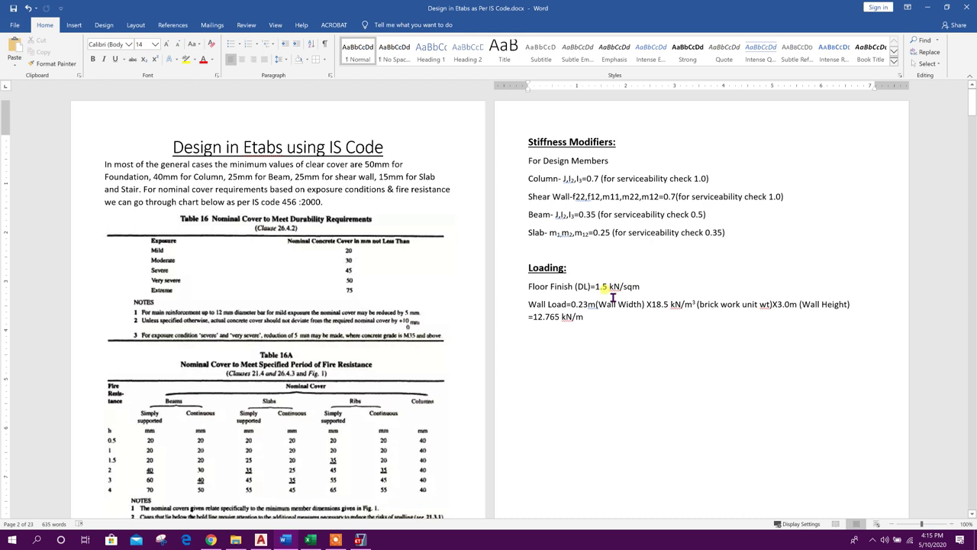
{"action": "left_click_drag", "start_coordinate": [529, 179], "coordinate": [708, 181]}
{"action": "left_click", "coordinate": [627, 181]}
{"action": "left_click", "coordinate": [710, 181]}
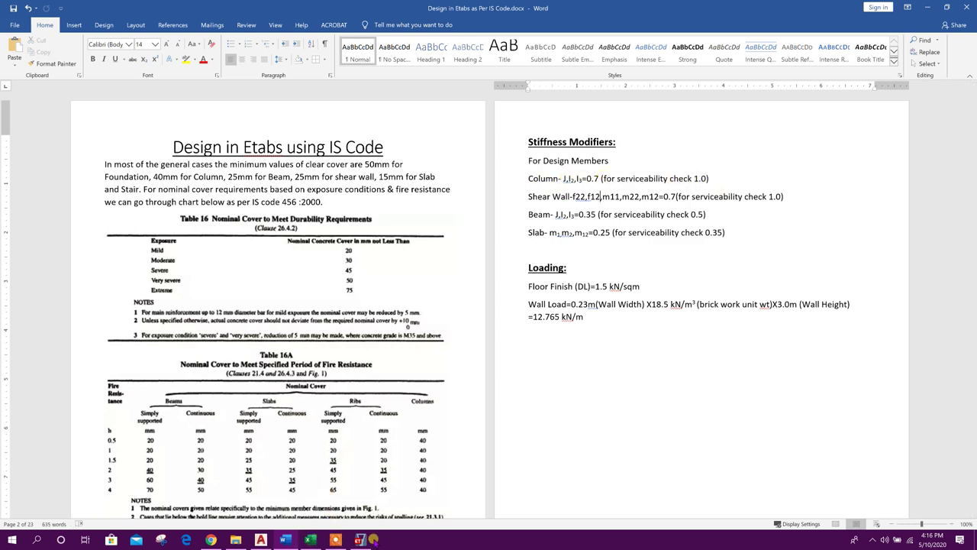
In ETABS, set the torsional constant and both moment of inertia modifiers of C40x40 to 0.7, and accept the section.
{"action": "left_click", "coordinate": [360, 540]}
{"action": "left_click", "coordinate": [470, 232]}
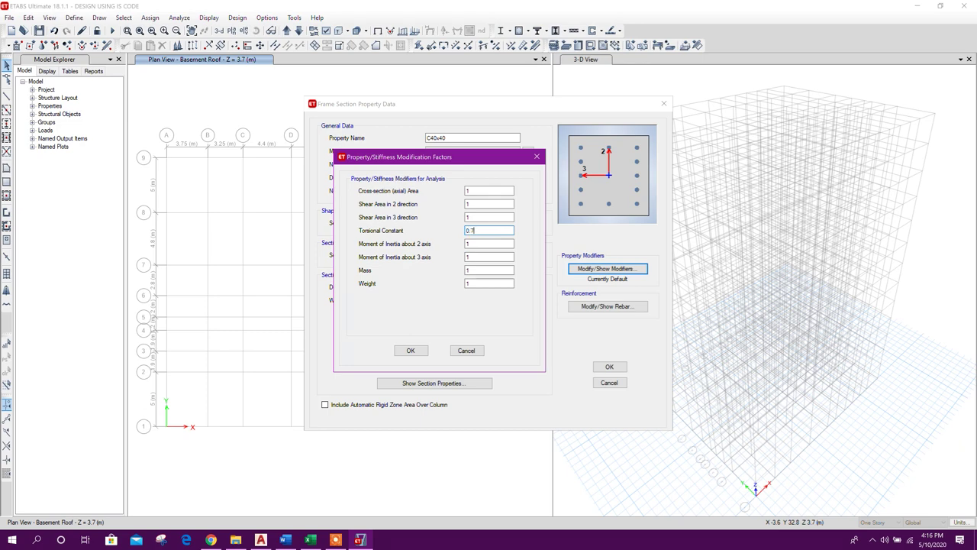
{"action": "key", "text": "Tab"}
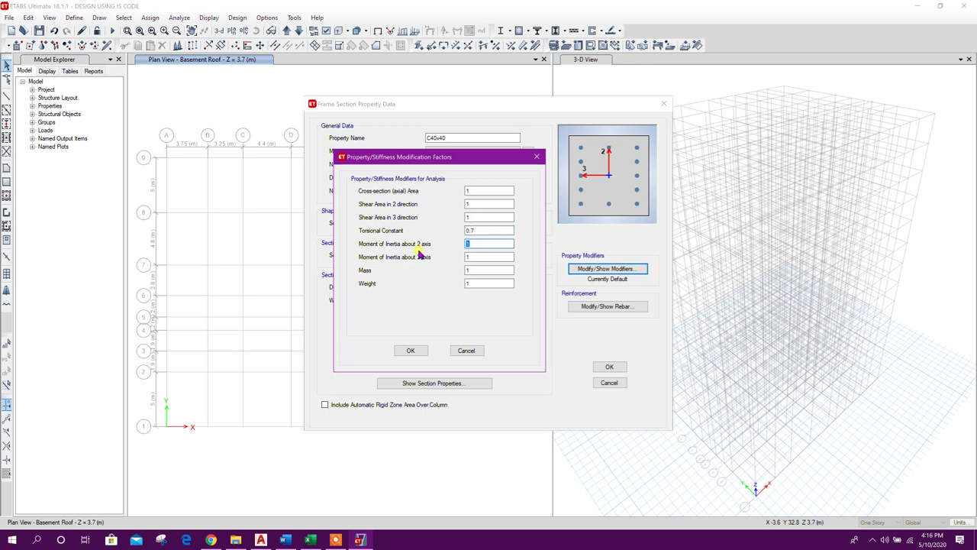
{"action": "type", "text": "0.7"}
{"action": "left_click_drag", "start_coordinate": [477, 257], "coordinate": [430, 271]}
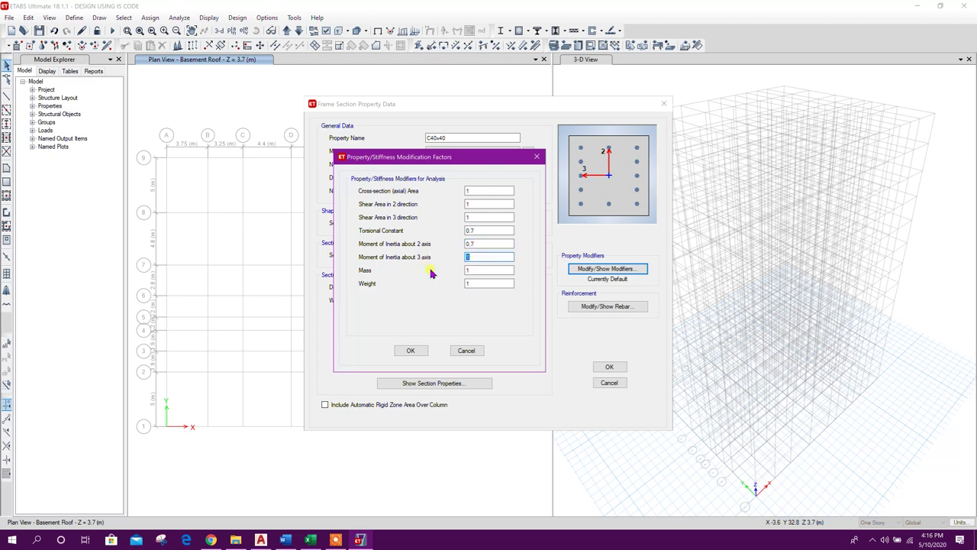
{"action": "type", "text": "0.7"}
{"action": "left_click", "coordinate": [418, 353]}
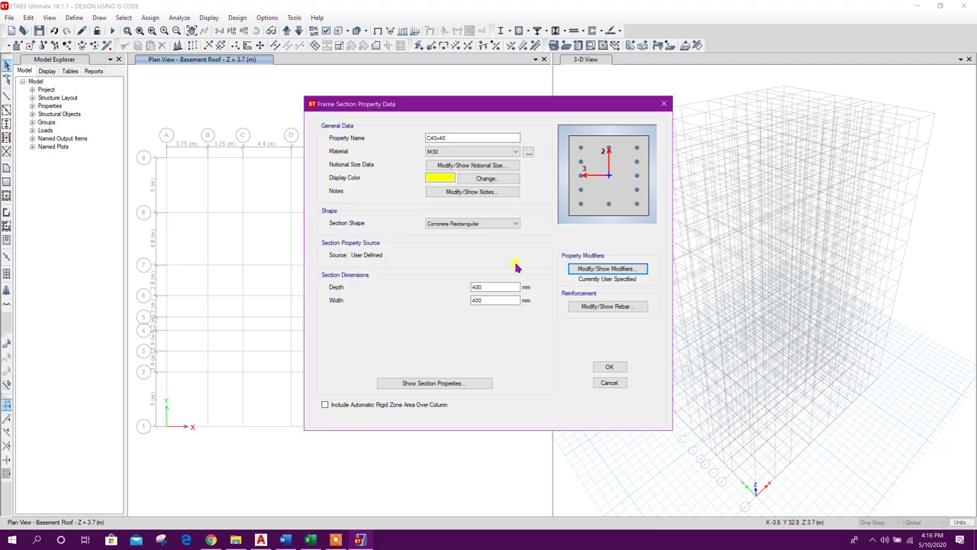
{"action": "left_click", "coordinate": [607, 366]}
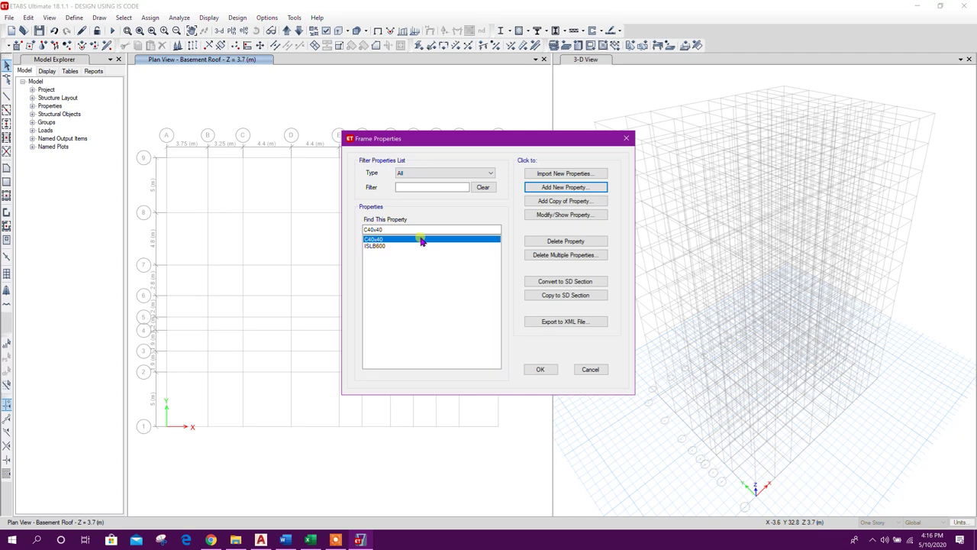
Delete the remaining ISLB600 frame section from the property list.
{"action": "left_click", "coordinate": [385, 247]}
{"action": "left_click", "coordinate": [544, 242]}
{"action": "left_click", "coordinate": [520, 306]}
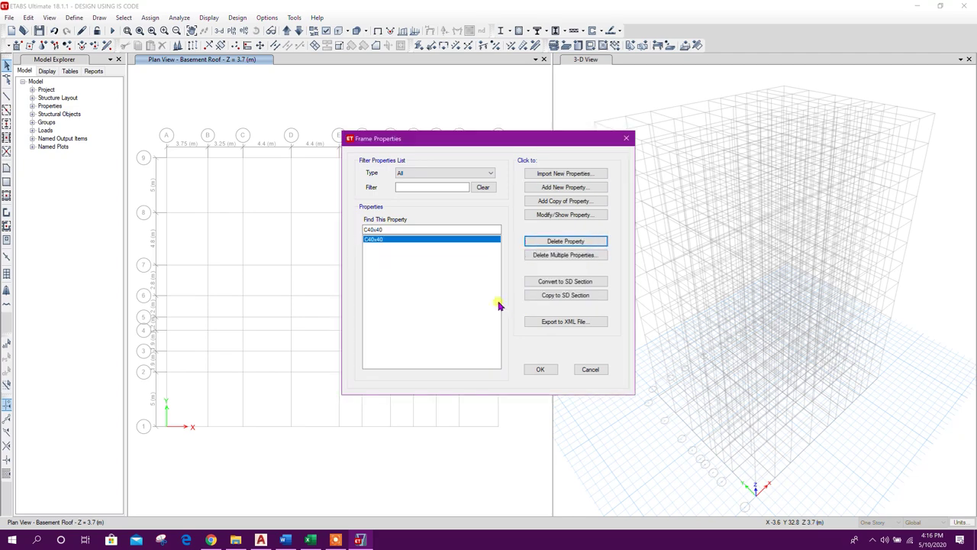
Start a copy of C40x40 and review its stiffness modifiers and reinforcement data, accepting the rebar settings.
{"action": "left_click", "coordinate": [566, 201]}
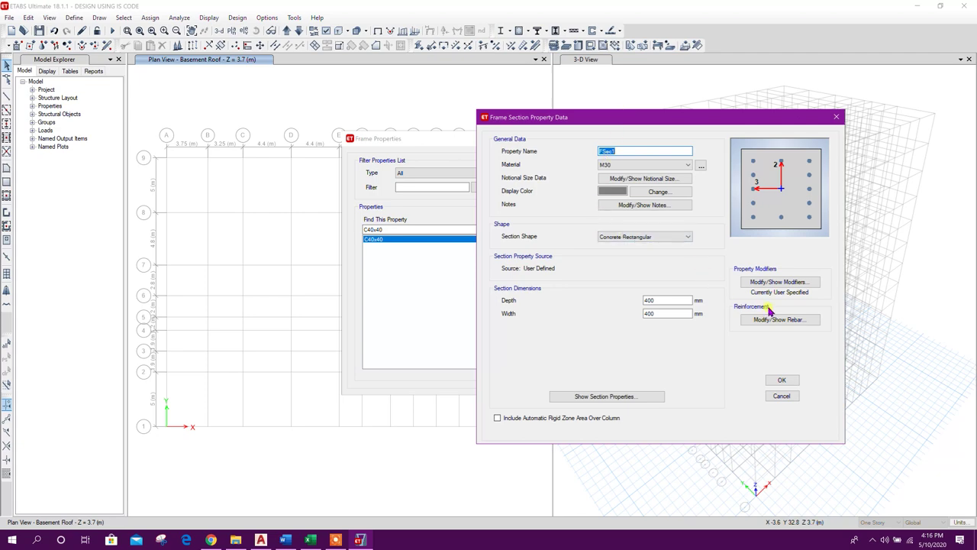
{"action": "left_click", "coordinate": [773, 282]}
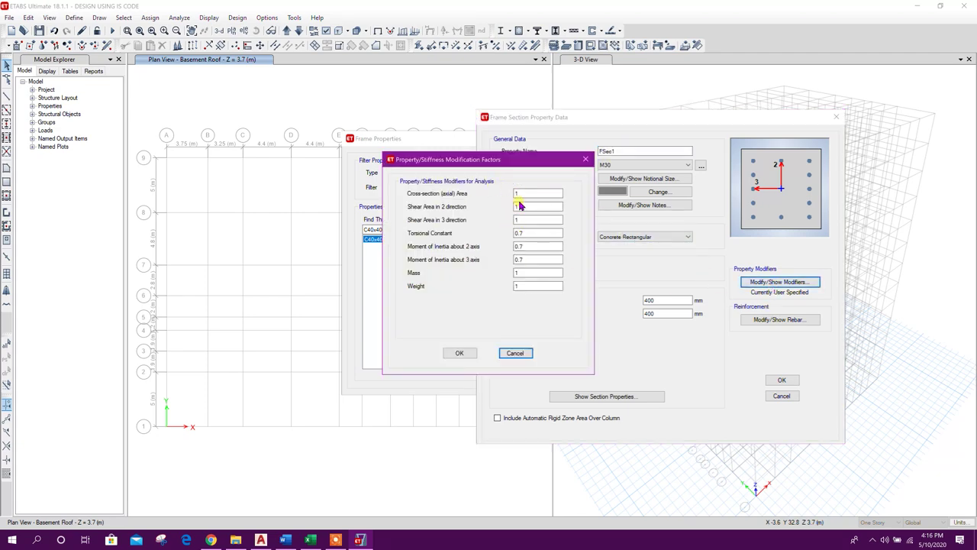
{"action": "left_click", "coordinate": [515, 353]}
{"action": "left_click", "coordinate": [779, 320]}
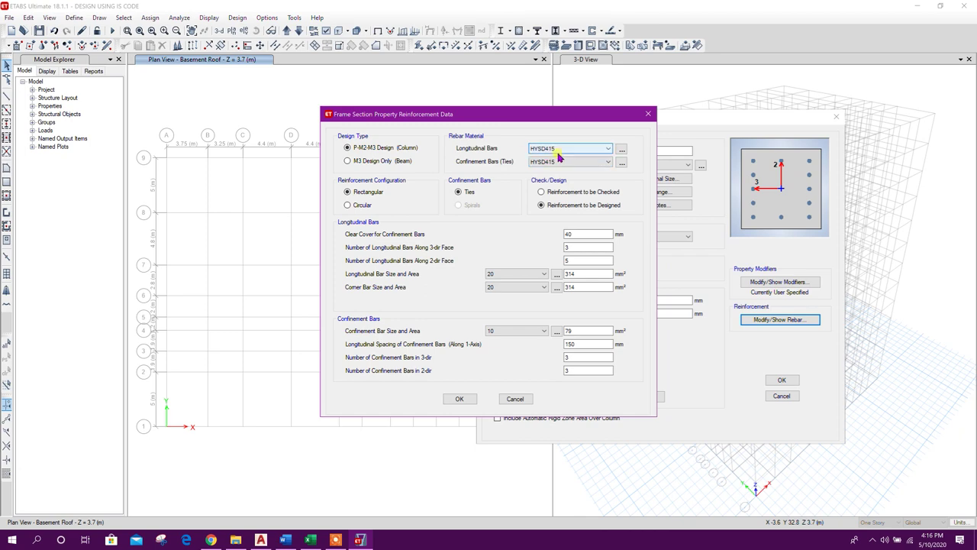
{"action": "left_click", "coordinate": [460, 398]}
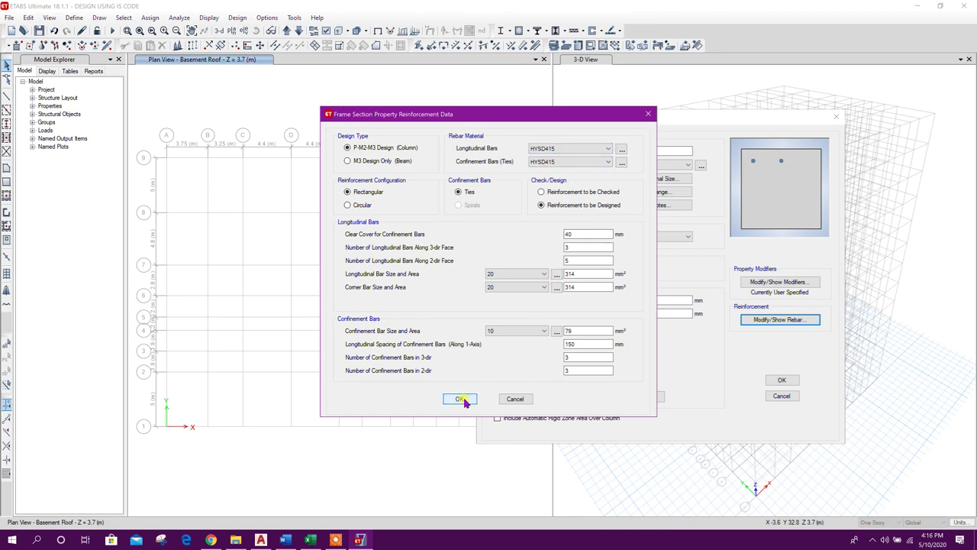
Name the copied column section C40x50, set its depth to 500 mm, and accept the section.
{"action": "left_click_drag", "start_coordinate": [541, 137], "coordinate": [610, 116]}
{"action": "double_click", "coordinate": [639, 146]}
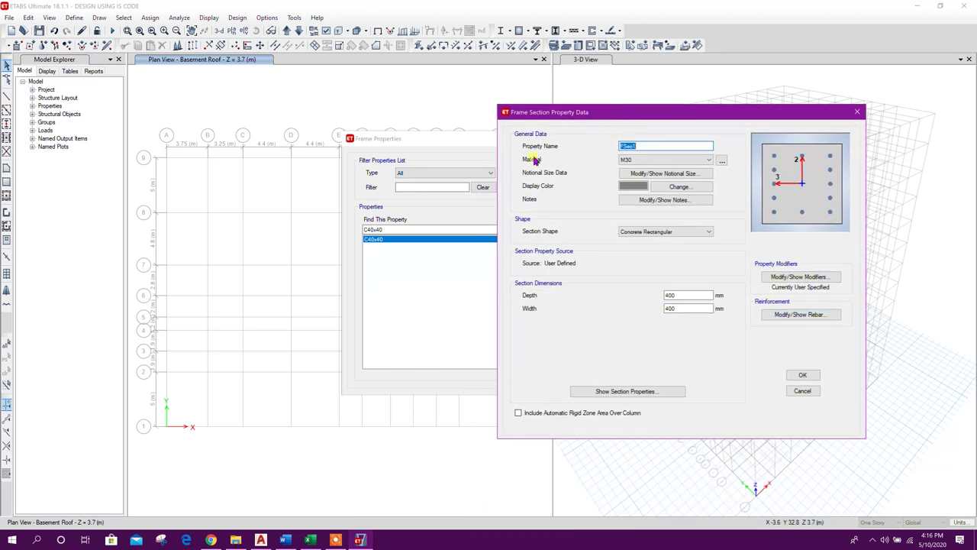
{"action": "type", "text": "C40x50"}
{"action": "double_click", "coordinate": [669, 296]}
{"action": "type", "text": "500"}
{"action": "left_click", "coordinate": [685, 310]}
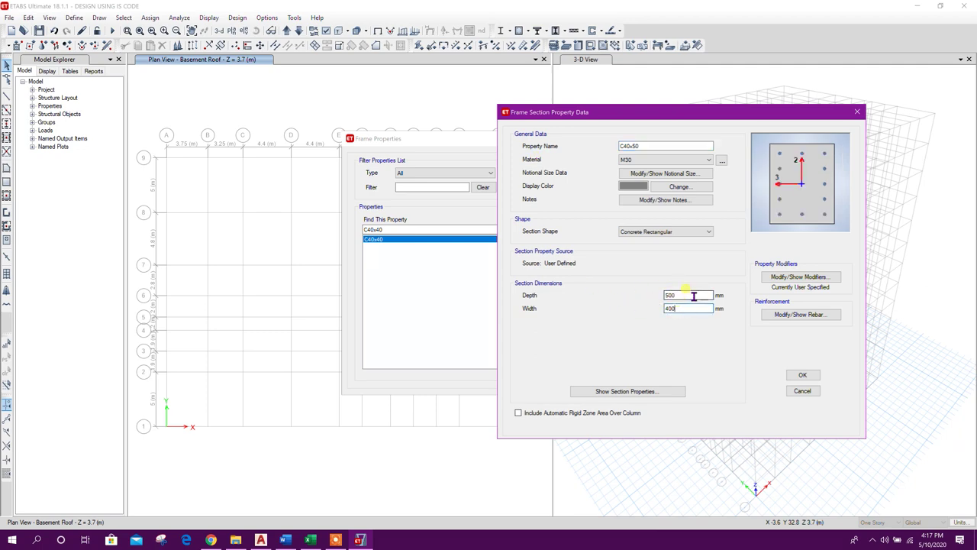
{"action": "left_click", "coordinate": [803, 375]}
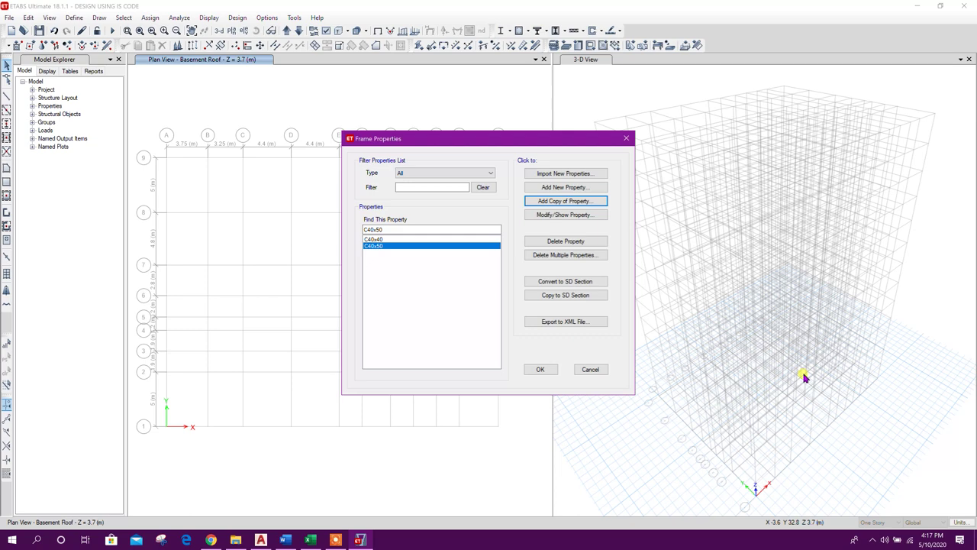
Add a copy of C40x50 named C30x60 with 600 mm depth and 300 mm width.
{"action": "left_click", "coordinate": [535, 201]}
{"action": "left_click_drag", "start_coordinate": [427, 102], "coordinate": [610, 116]}
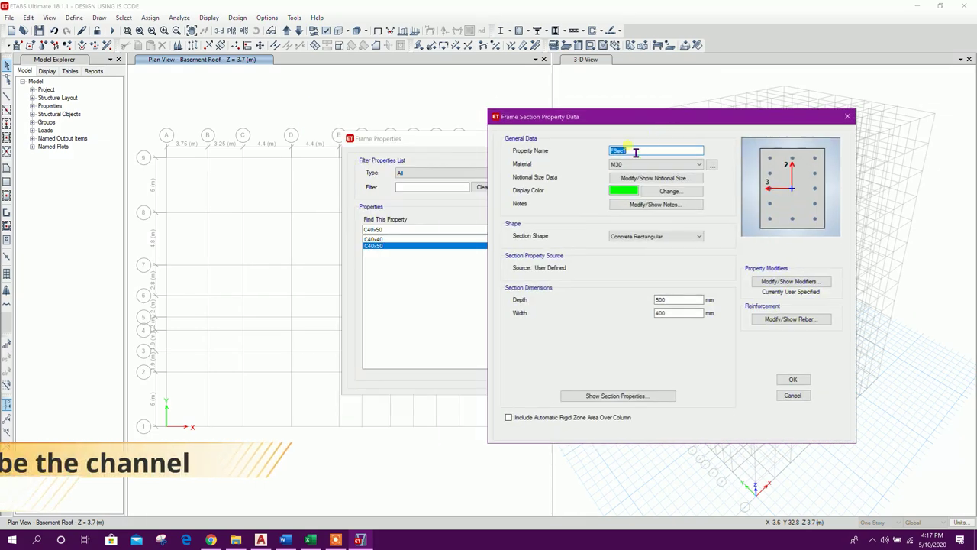
{"action": "type", "text": "C30x60"}
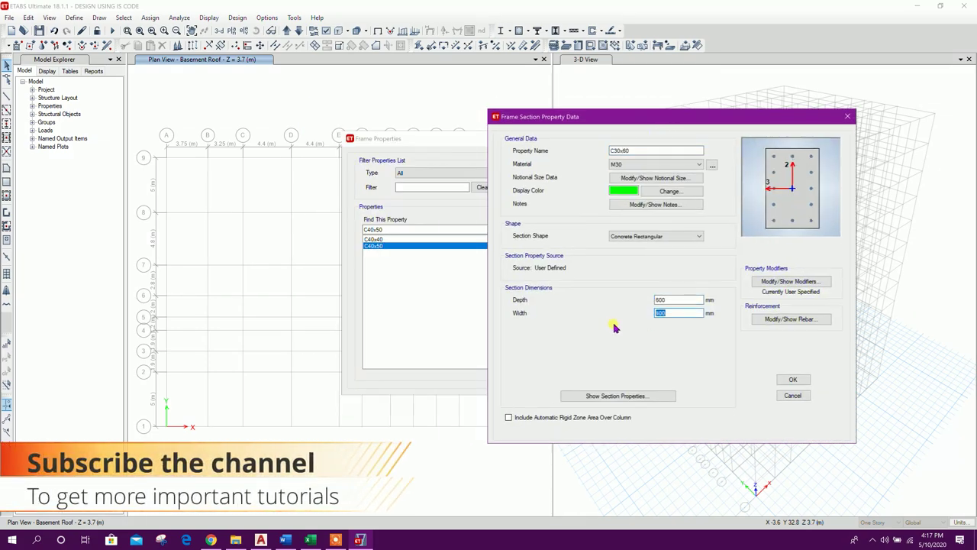
{"action": "left_click", "coordinate": [793, 380]}
Copy the property name of C30x60, duplicate that section, and name the duplicate C35x70 from the pasted name.
{"action": "left_click", "coordinate": [566, 215]}
{"action": "key", "text": "Escape"}
{"action": "right_click", "coordinate": [443, 140]}
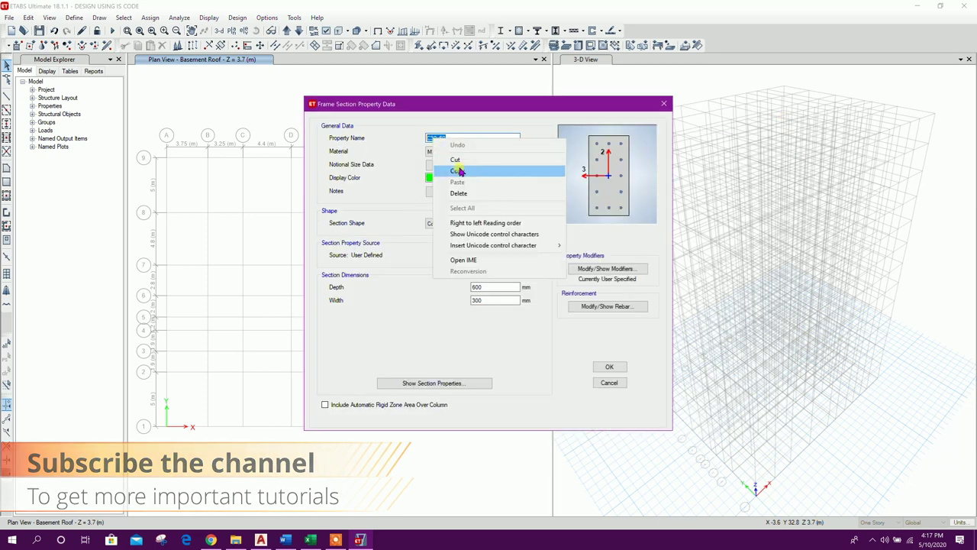
{"action": "left_click", "coordinate": [460, 170]}
{"action": "key", "text": "Escape"}
{"action": "left_click", "coordinate": [534, 201]}
{"action": "right_click", "coordinate": [442, 139]}
{"action": "left_click", "coordinate": [460, 181]}
{"action": "type", "text": "5x"}
{"action": "left_click_drag", "start_coordinate": [435, 138], "coordinate": [438, 138]}
{"action": "type", "text": "7"}
Set the depth of C35x70 to 700 mm and its width to 350 mm, and accept the section.
{"action": "left_click_drag", "start_coordinate": [486, 287], "coordinate": [463, 288]}
{"action": "type", "text": "700"}
{"action": "key", "text": "Tab"}
{"action": "type", "text": "350"}
{"action": "key", "text": "Tab"}
{"action": "left_click", "coordinate": [608, 367]}
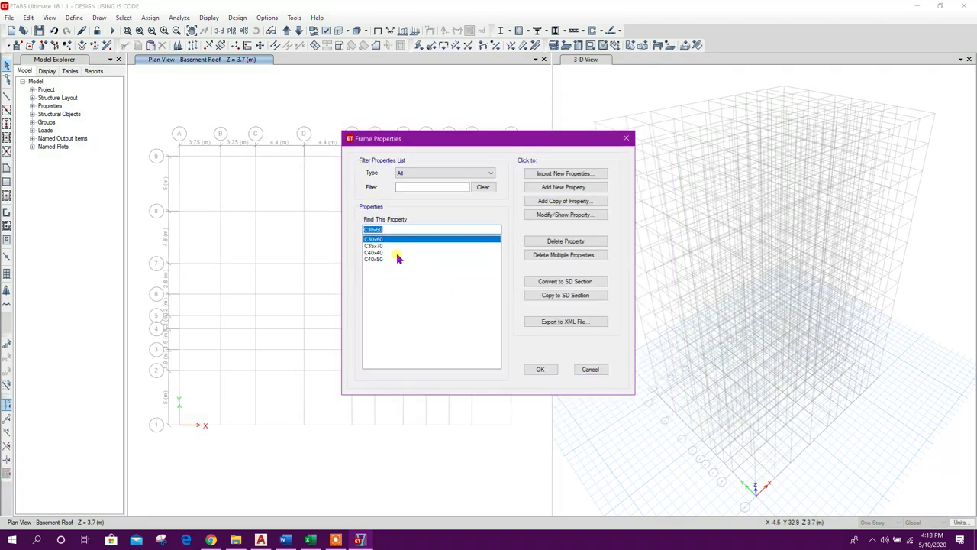
Add a new concrete rectangular section named B25x40 with 400 mm depth and 250 mm width.
{"action": "left_click_drag", "start_coordinate": [447, 143], "coordinate": [473, 155]}
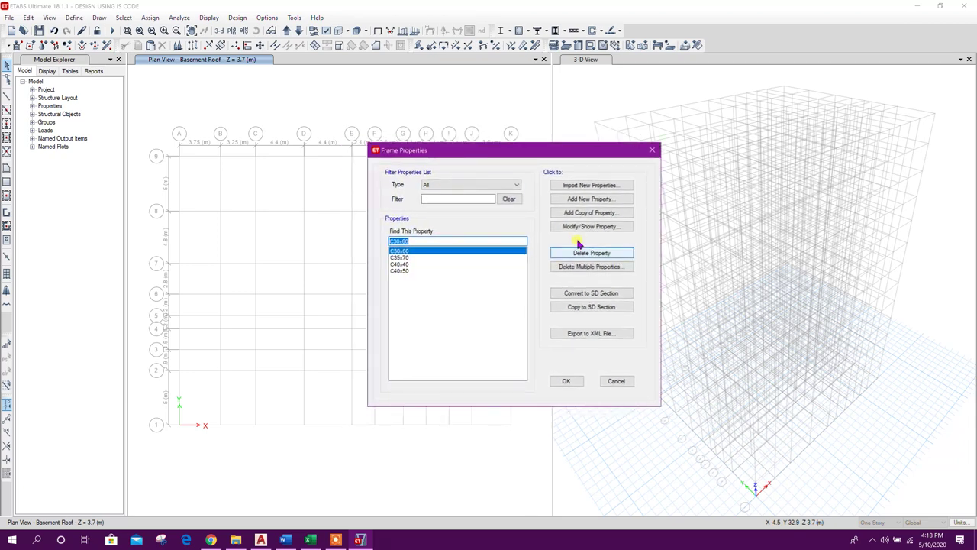
{"action": "left_click", "coordinate": [590, 201]}
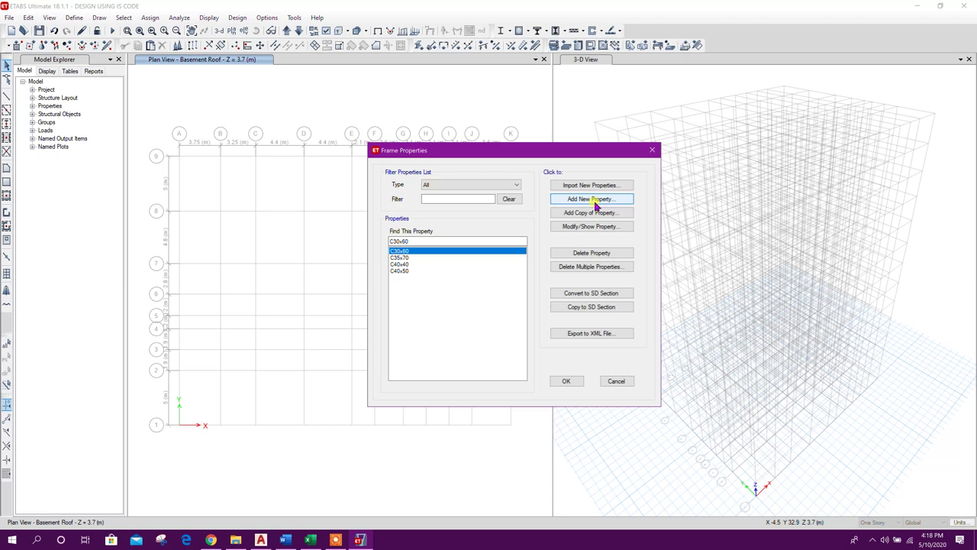
{"action": "left_click", "coordinate": [585, 199]}
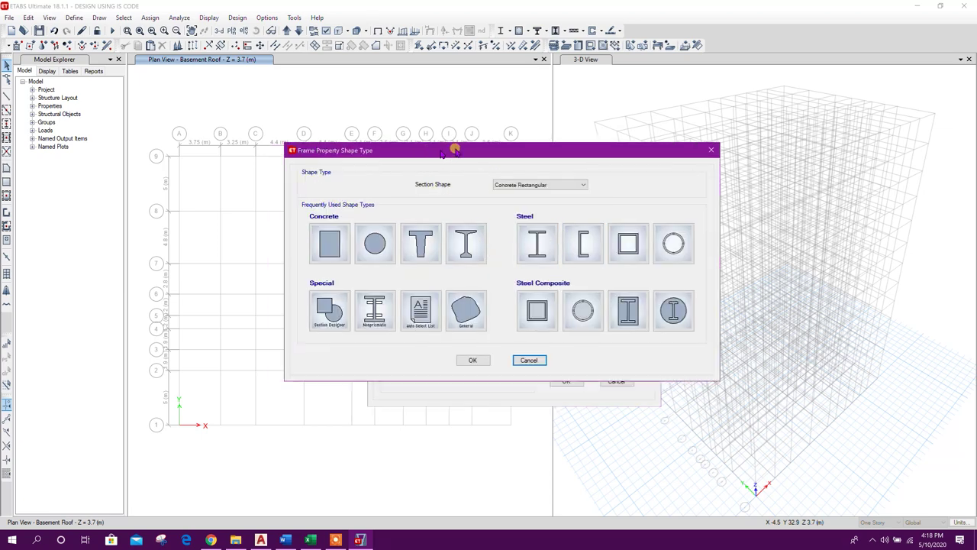
{"action": "left_click", "coordinate": [400, 231]}
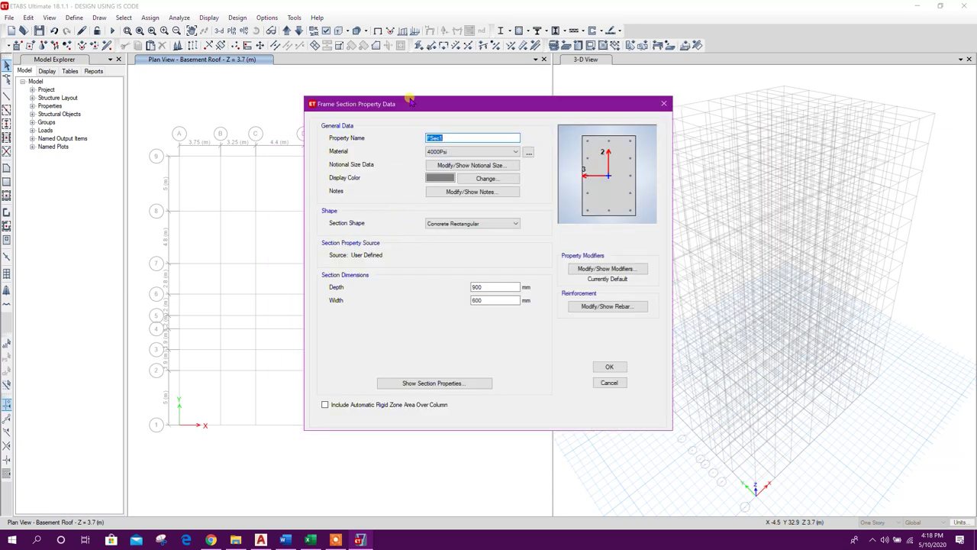
{"action": "type", "text": "B25x40"}
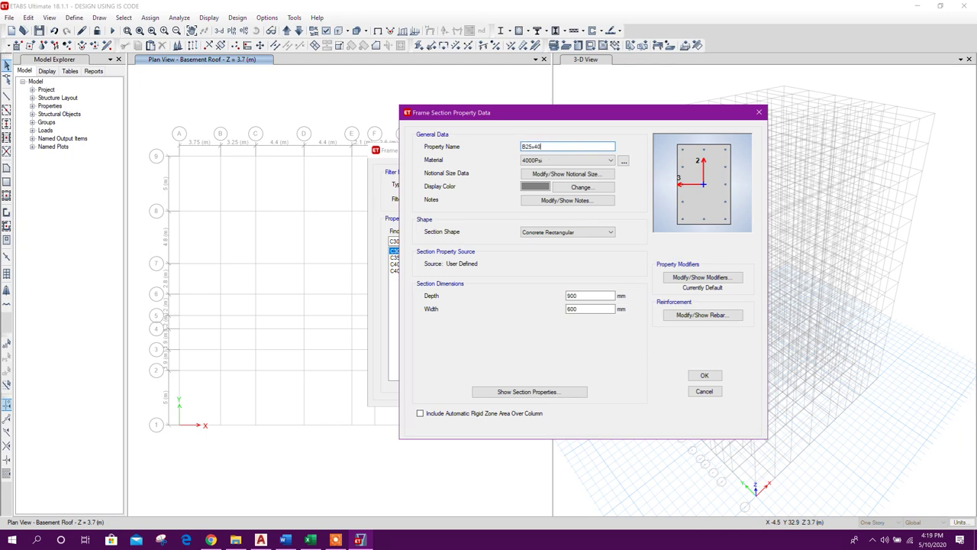
{"action": "double_click", "coordinate": [580, 297]}
{"action": "type", "text": "400"}
{"action": "key", "text": "Tab"}
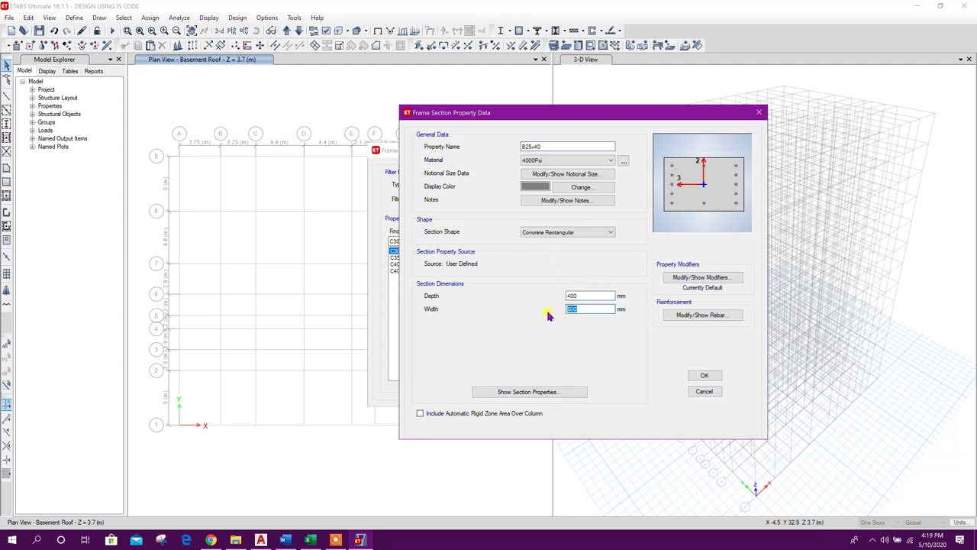
{"action": "type", "text": "250"}
{"action": "left_click", "coordinate": [588, 296]}
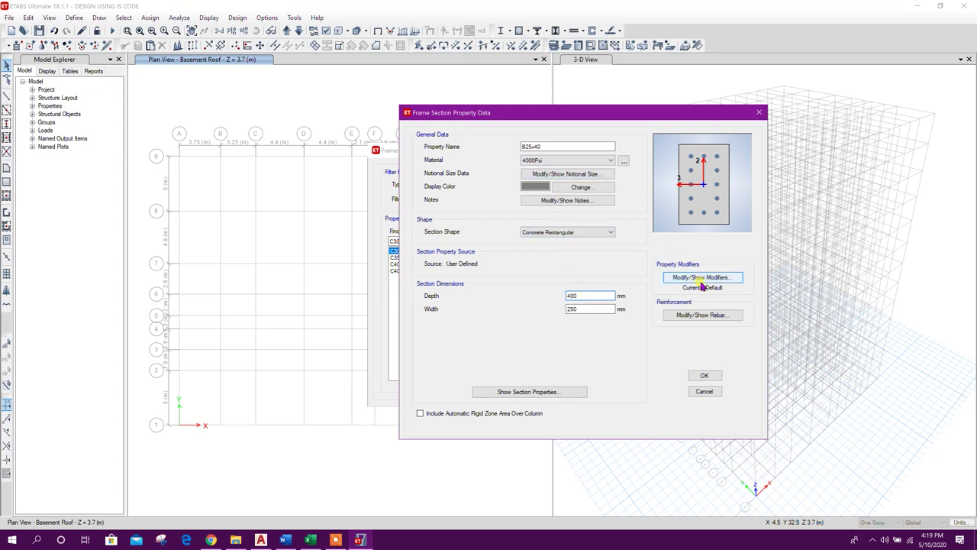
Set the reinforcement design type of B25x40 to M3 Design Only (Beam) and consult the beam clear cover in the Word document.
{"action": "left_click", "coordinate": [702, 317]}
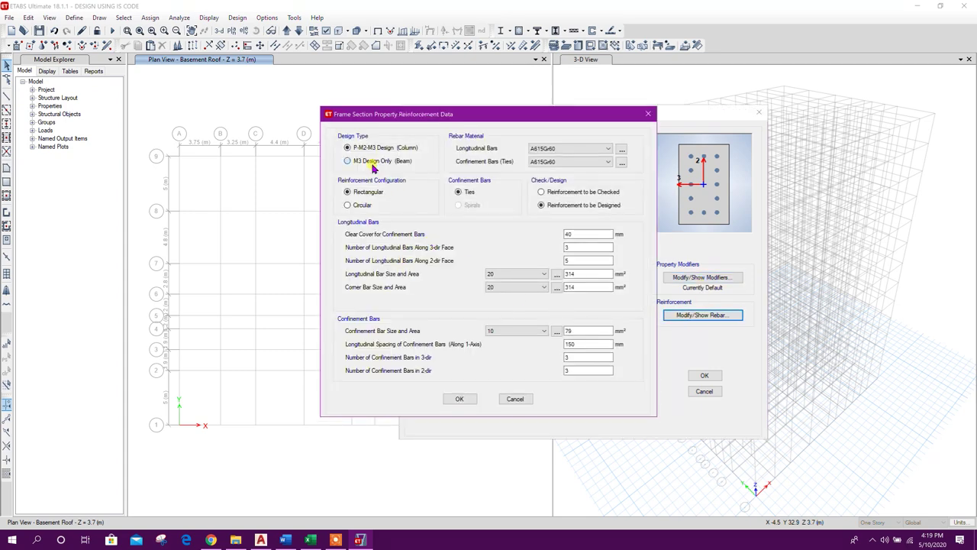
{"action": "left_click", "coordinate": [349, 161]}
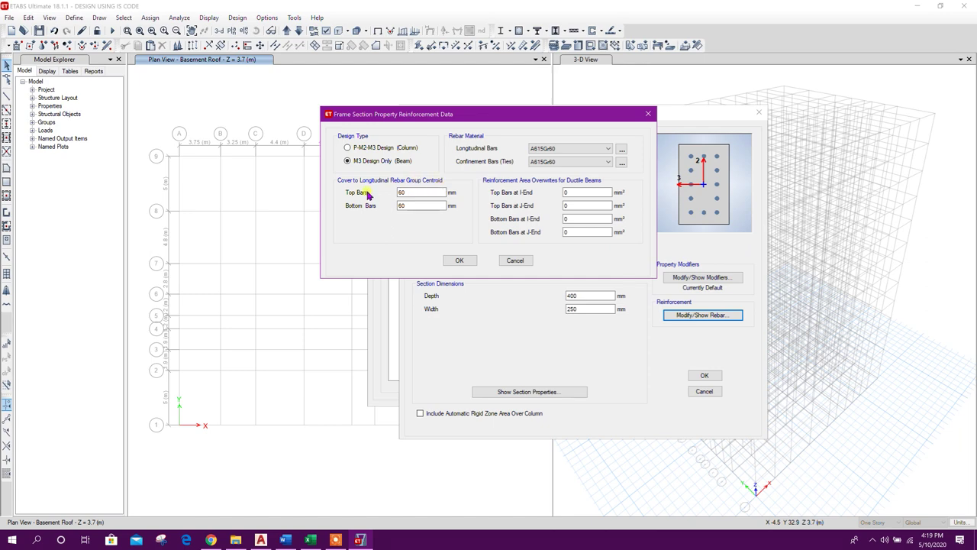
{"action": "left_click", "coordinate": [412, 193]}
{"action": "left_click_drag", "start_coordinate": [398, 194], "coordinate": [432, 199]}
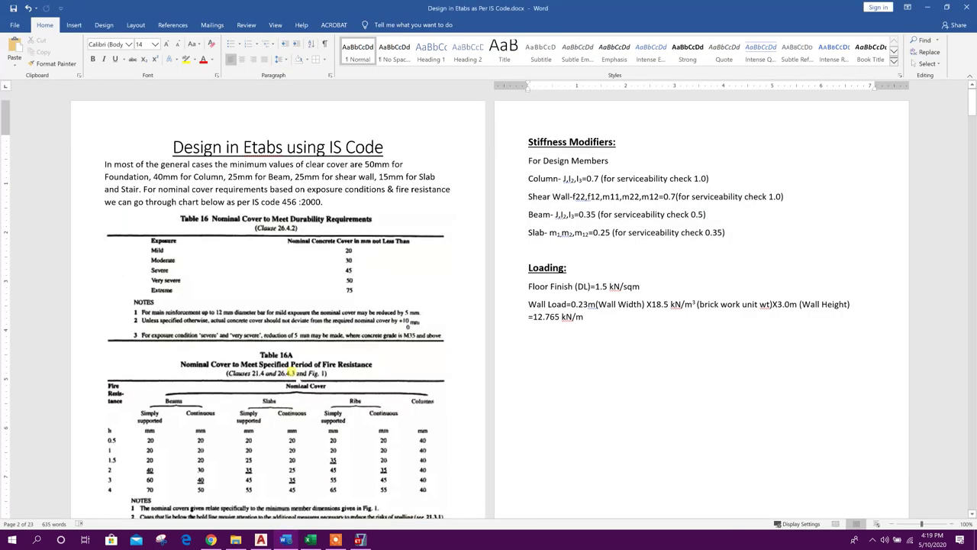
{"action": "left_click", "coordinate": [285, 540]}
{"action": "left_click_drag", "start_coordinate": [224, 176], "coordinate": [291, 178]}
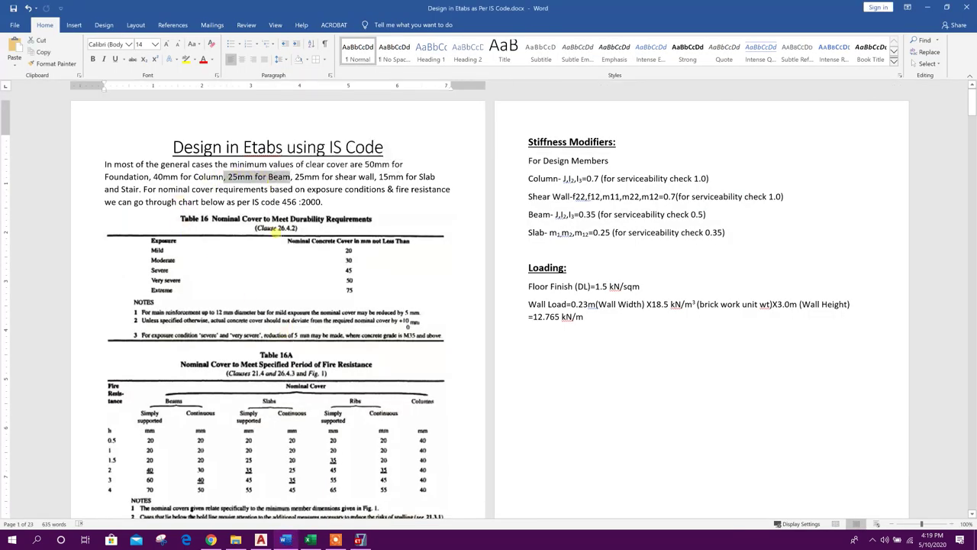
Switch back to ETABS and set the top and bottom bar covers of B25x40 to 35 mm.
{"action": "left_click", "coordinate": [359, 540]}
{"action": "double_click", "coordinate": [414, 196]}
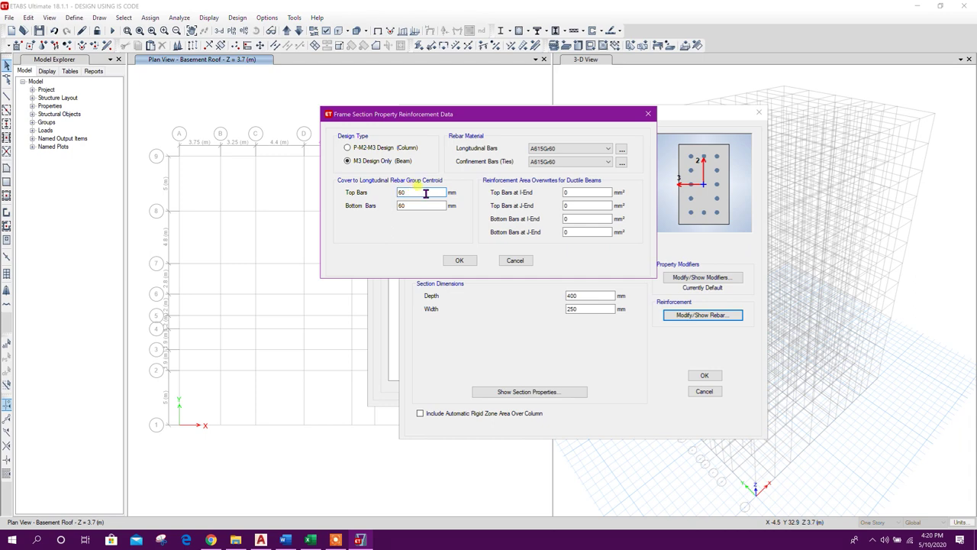
{"action": "left_click_drag", "start_coordinate": [425, 194], "coordinate": [349, 200]}
{"action": "double_click", "coordinate": [402, 193]}
{"action": "type", "text": "35"}
{"action": "double_click", "coordinate": [402, 205]}
{"action": "type", "text": "35"}
{"action": "left_click", "coordinate": [410, 192]}
Set both longitudinal and confinement bar materials of B25x40 to HYSD415 and accept the reinforcement data.
{"action": "left_click", "coordinate": [555, 160]}
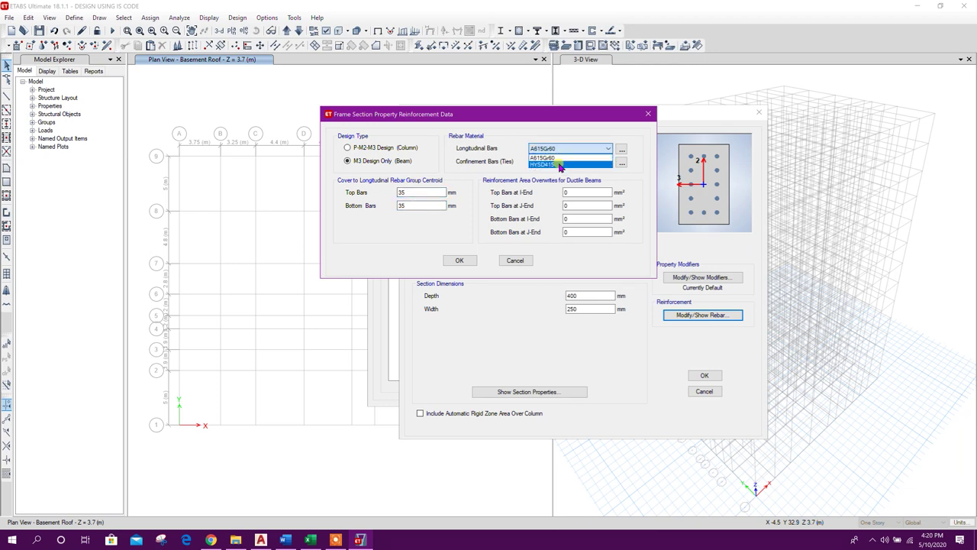
{"action": "left_click", "coordinate": [559, 165]}
{"action": "left_click", "coordinate": [563, 162]}
{"action": "left_click", "coordinate": [565, 176]}
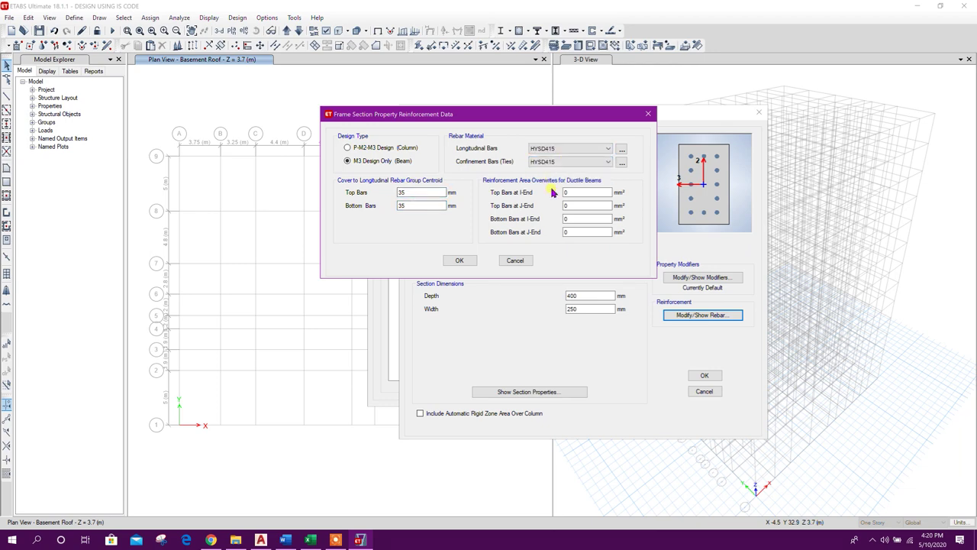
{"action": "left_click", "coordinate": [461, 261]}
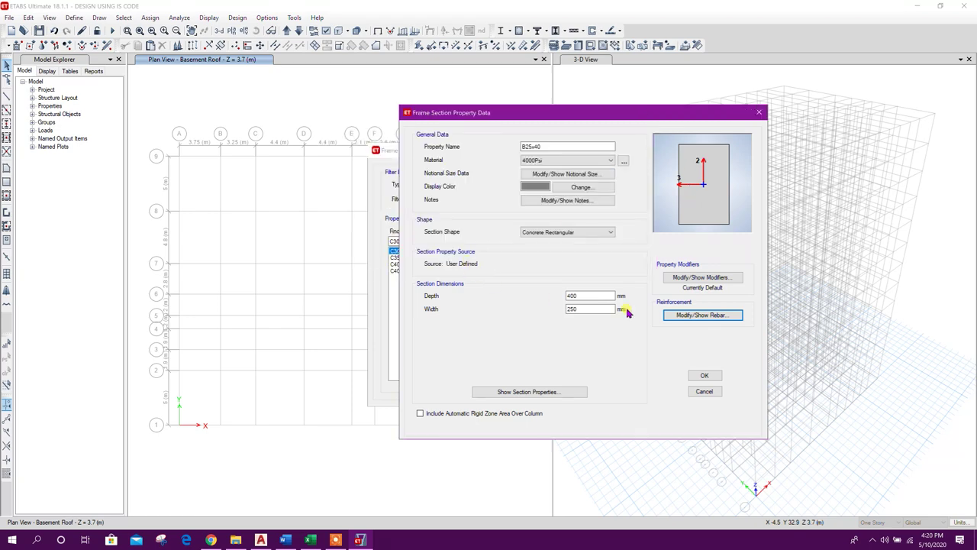
Open the B25x40 property modifiers and consult the beam stiffness modifiers for design and serviceability in the Word document.
{"action": "left_click", "coordinate": [697, 285]}
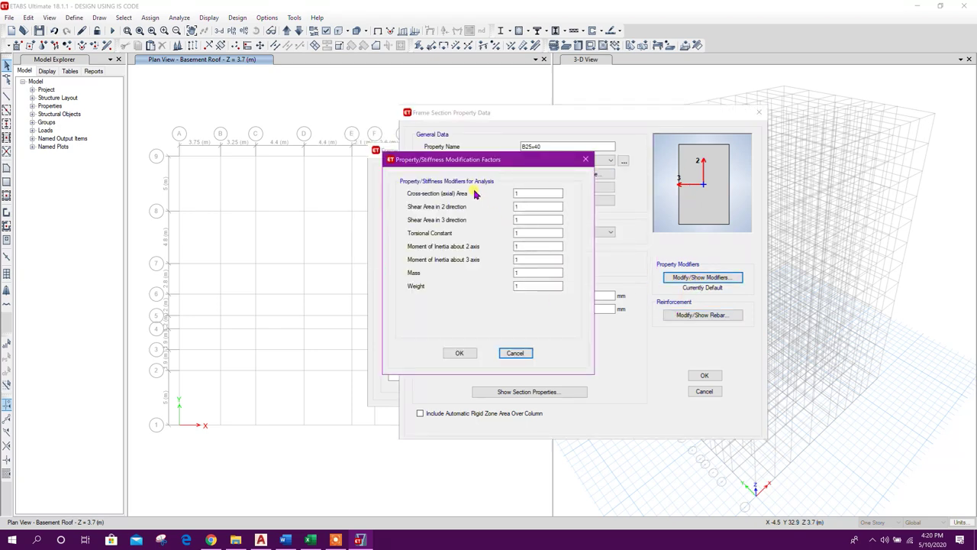
{"action": "left_click_drag", "start_coordinate": [470, 160], "coordinate": [453, 152]}
{"action": "left_click", "coordinate": [285, 540]}
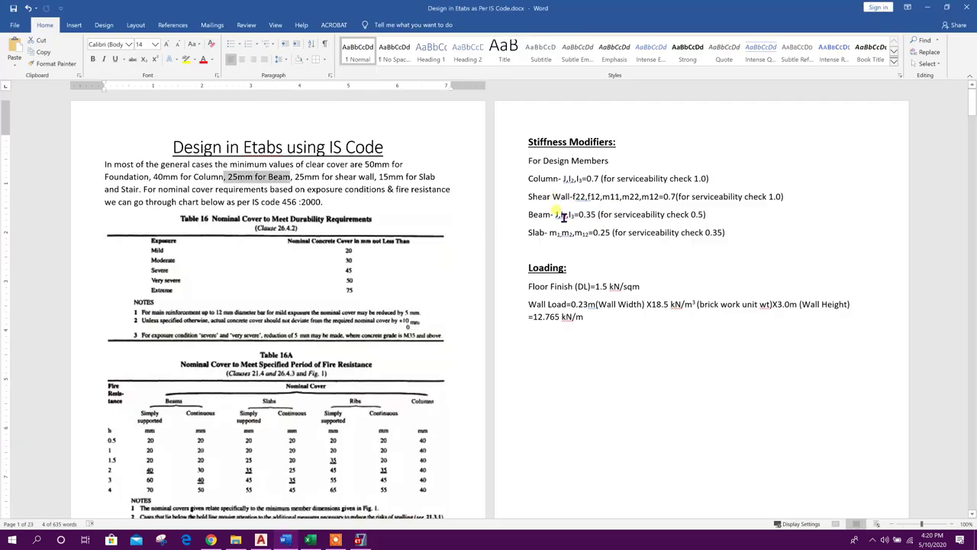
{"action": "left_click_drag", "start_coordinate": [556, 214], "coordinate": [598, 215]}
{"action": "left_click", "coordinate": [654, 233]}
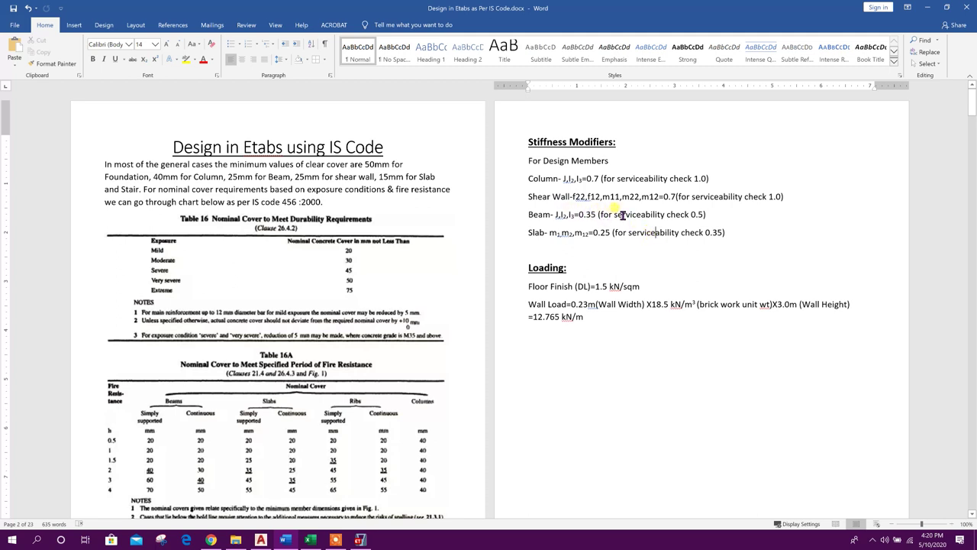
{"action": "left_click_drag", "start_coordinate": [601, 214], "coordinate": [706, 215]}
In ETABS, set the torsional constant and both moment of inertia modifiers of B25x40 to 0.35, and accept the section.
{"action": "left_click", "coordinate": [359, 540]}
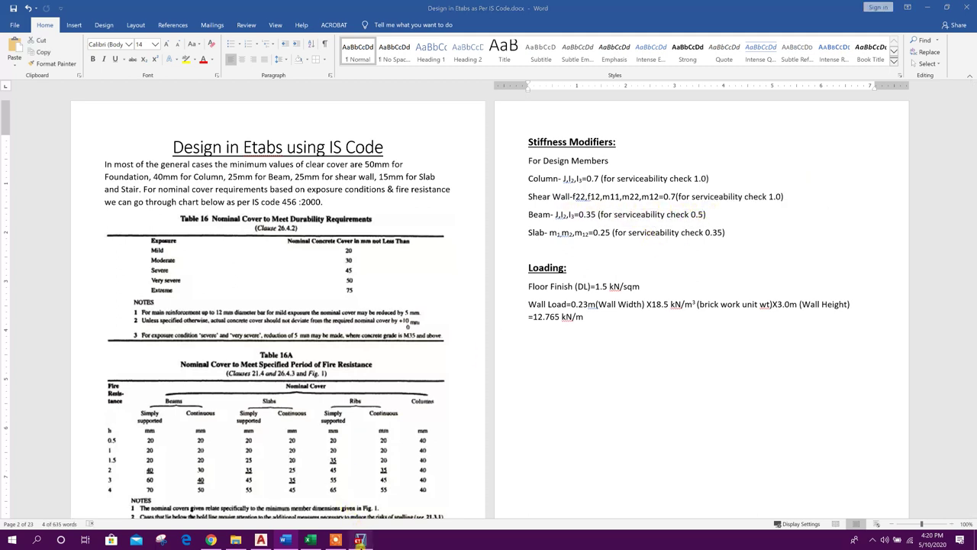
{"action": "left_click_drag", "start_coordinate": [507, 227], "coordinate": [483, 228]}
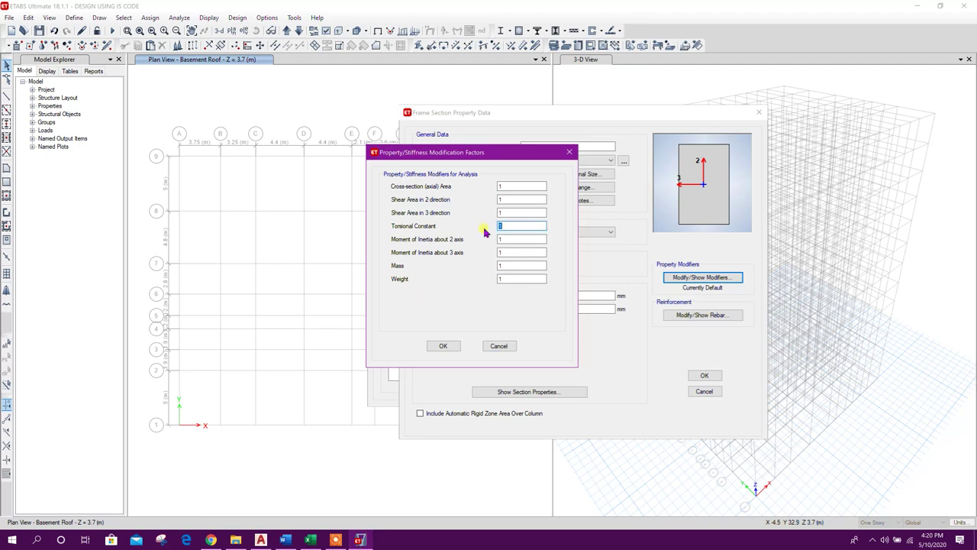
{"action": "double_click", "coordinate": [506, 239]}
{"action": "double_click", "coordinate": [527, 252]}
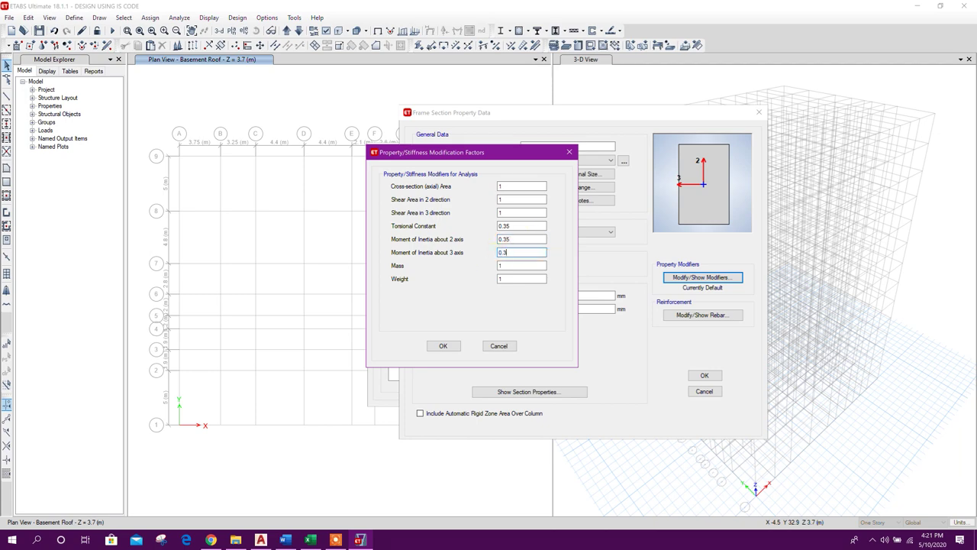
{"action": "left_click", "coordinate": [443, 346]}
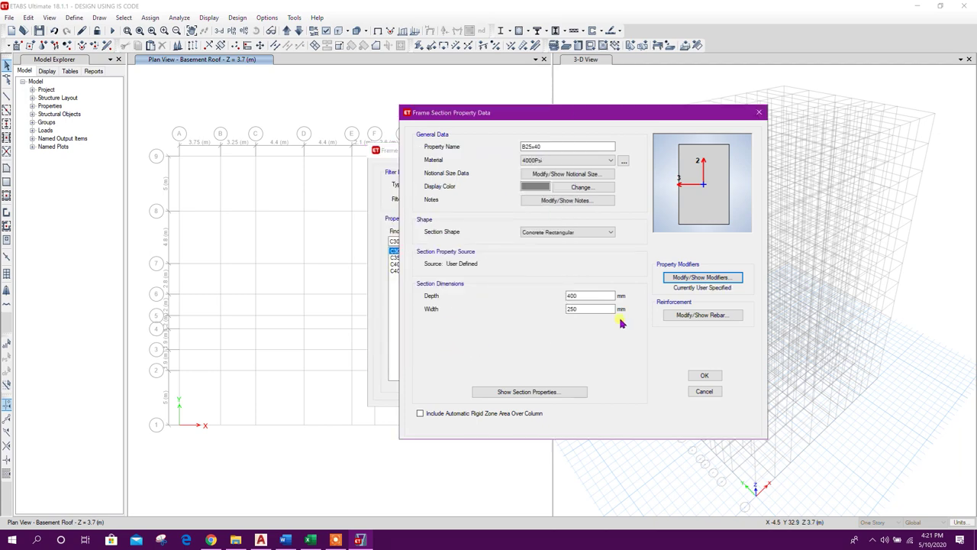
{"action": "left_click", "coordinate": [703, 375]}
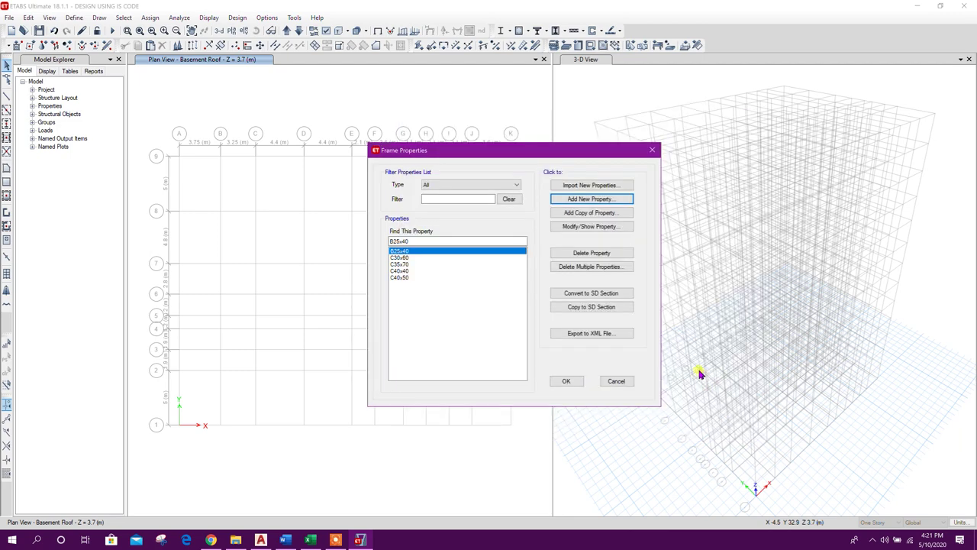
Create a copy of the B25x40 beam section named B25x50 with a depth of 500 mm.
{"action": "left_click", "coordinate": [553, 226]}
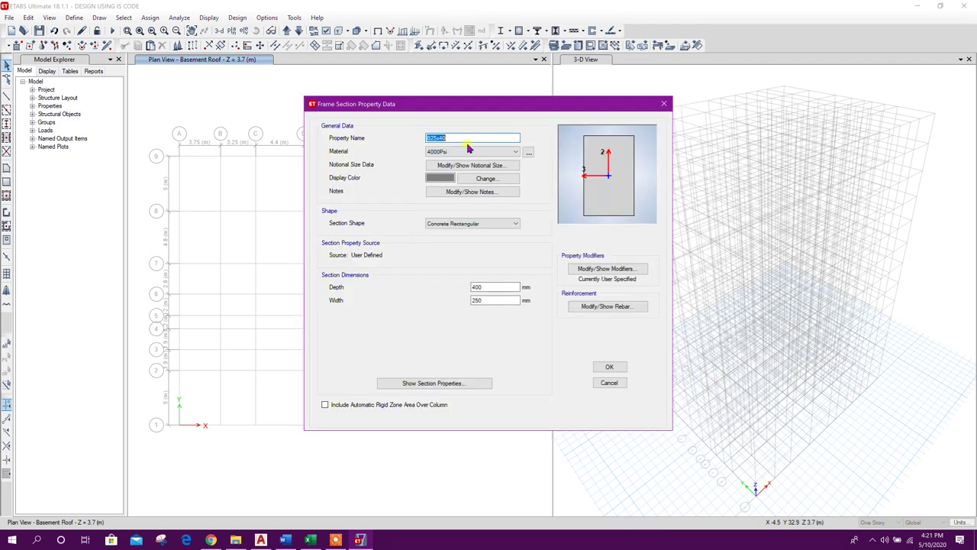
{"action": "left_click", "coordinate": [604, 384]}
{"action": "left_click", "coordinate": [584, 215]}
{"action": "right_click", "coordinate": [640, 143]}
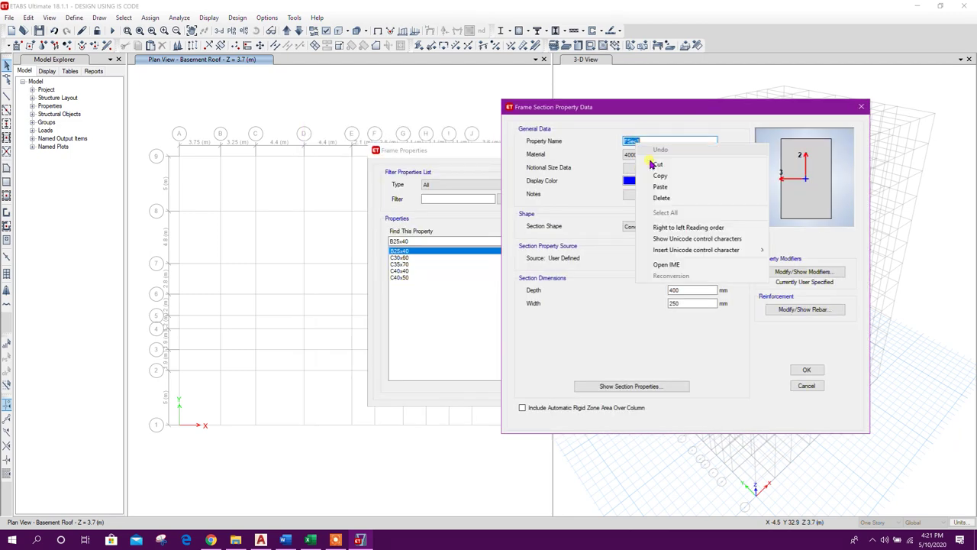
{"action": "left_click", "coordinate": [650, 185]}
{"action": "left_click_drag", "start_coordinate": [637, 141], "coordinate": [669, 158]}
{"action": "type", "text": "50"}
{"action": "double_click", "coordinate": [684, 290]}
{"action": "type", "text": "500"}
{"action": "left_click", "coordinate": [806, 369]}
{"action": "left_click", "coordinate": [584, 212]}
{"action": "right_click", "coordinate": [439, 139]}
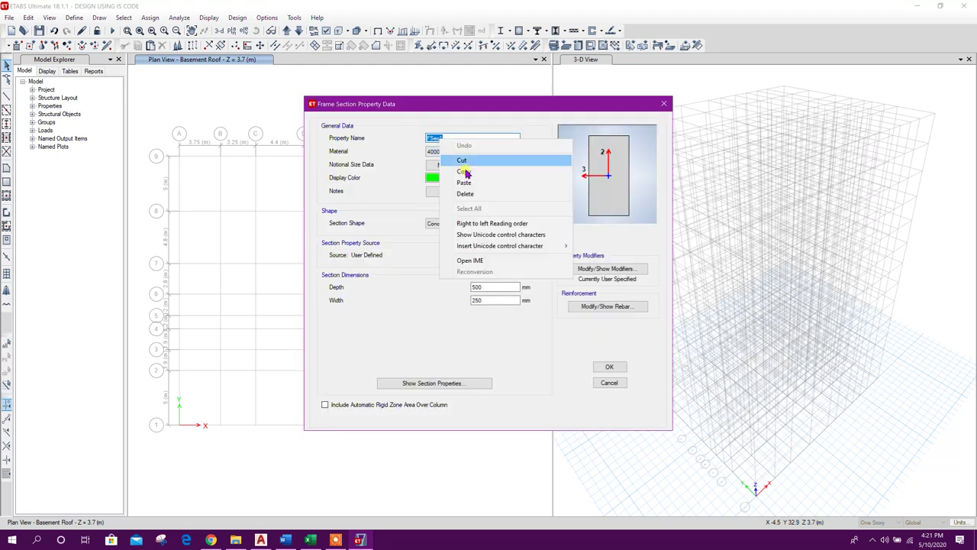
{"action": "left_click", "coordinate": [523, 108]}
{"action": "left_click", "coordinate": [663, 103]}
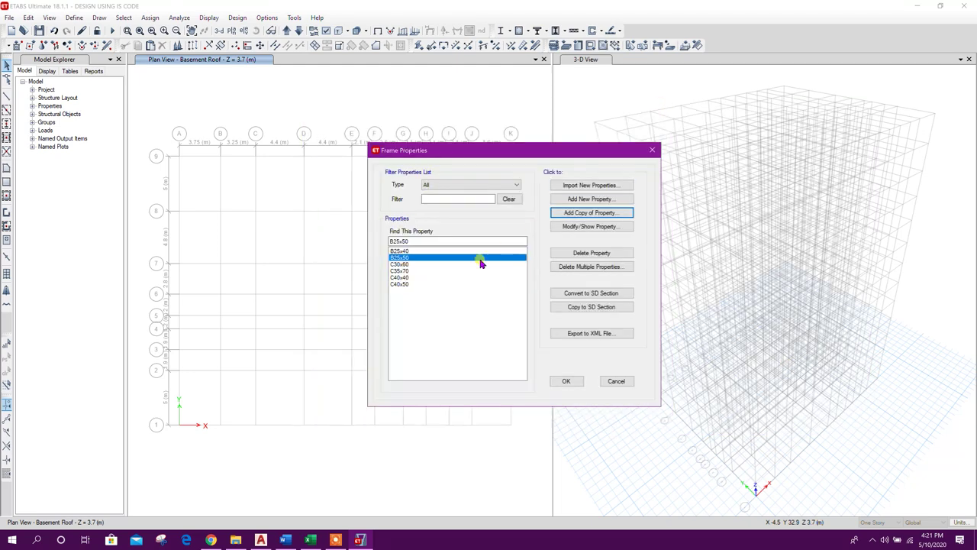
Change the material of beam section B25x40 to M30 and accept the section.
{"action": "left_click", "coordinate": [420, 252]}
{"action": "left_click", "coordinate": [585, 227]}
{"action": "left_click", "coordinate": [483, 152]}
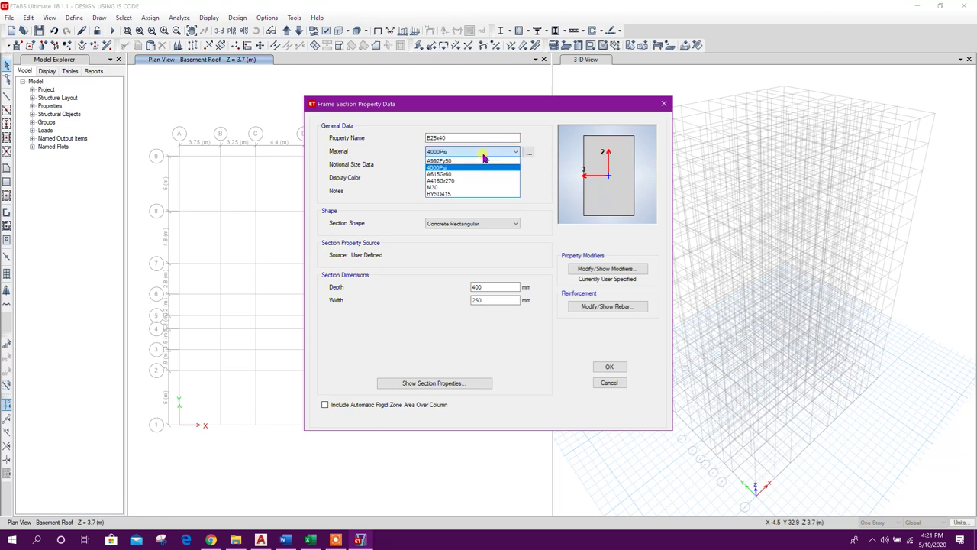
{"action": "left_click", "coordinate": [455, 188]}
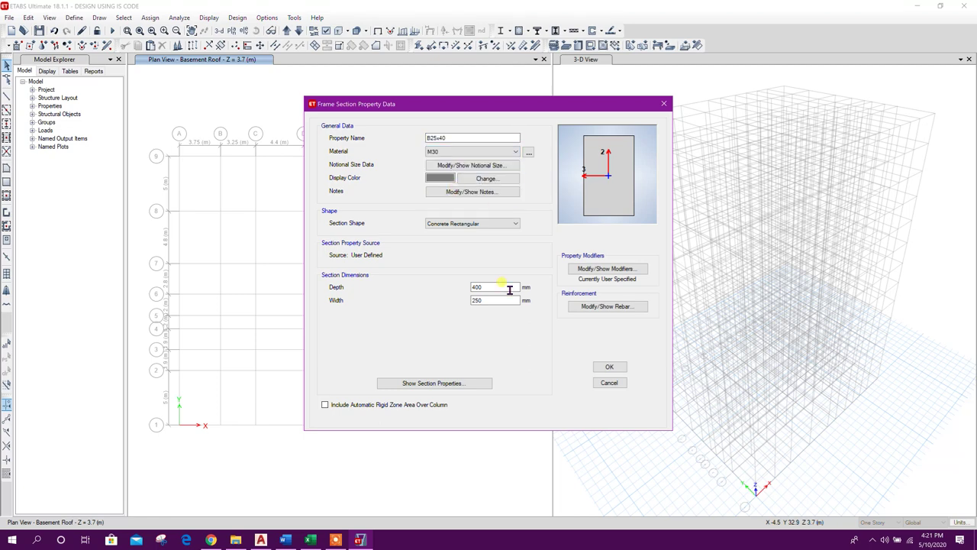
{"action": "left_click", "coordinate": [609, 367]}
Change the material of beam section B25x50 to M30 and accept the section.
{"action": "left_click", "coordinate": [412, 257]}
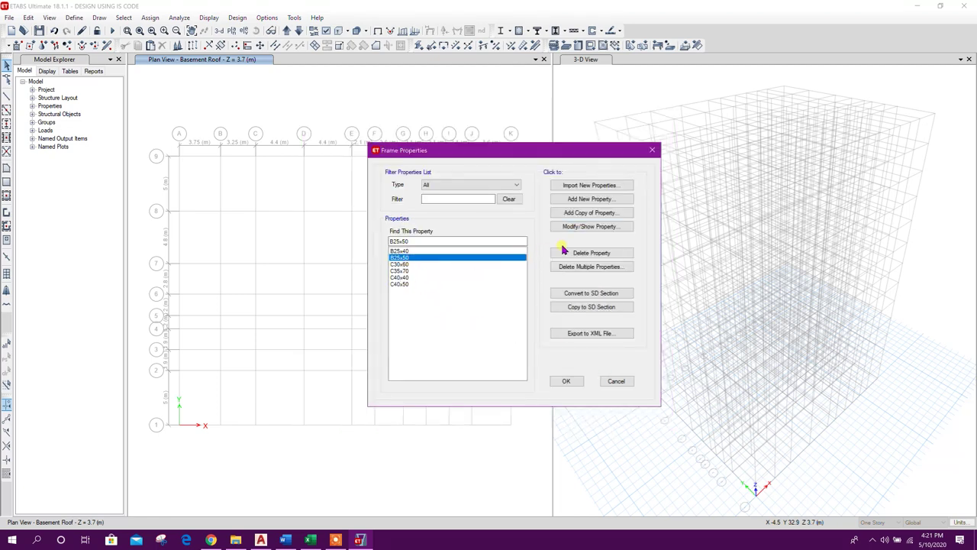
{"action": "left_click", "coordinate": [580, 227]}
{"action": "left_click", "coordinate": [477, 152]}
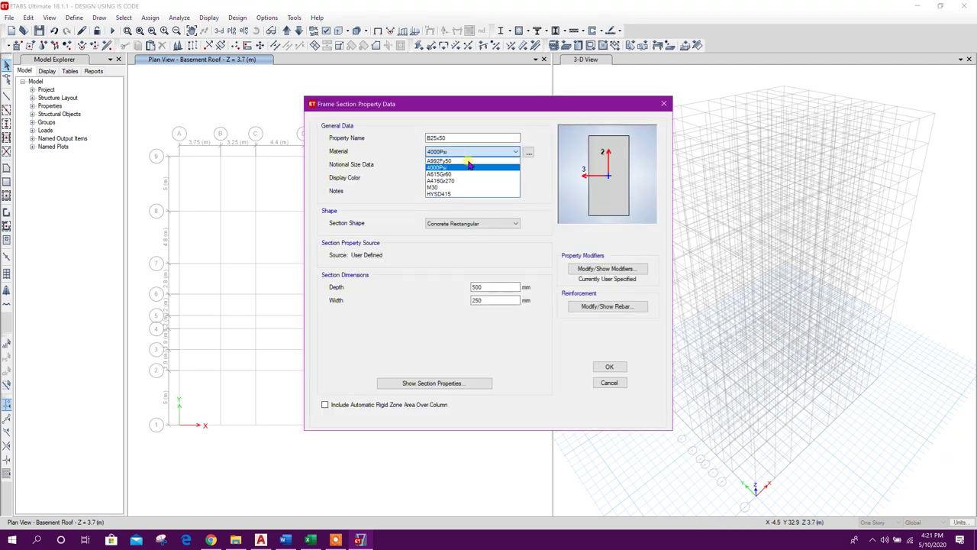
{"action": "left_click", "coordinate": [455, 188]}
{"action": "left_click", "coordinate": [608, 367]}
Create a copy of the B25x40 section named B25x60 with a depth of 600 mm.
{"action": "left_click", "coordinate": [412, 252]}
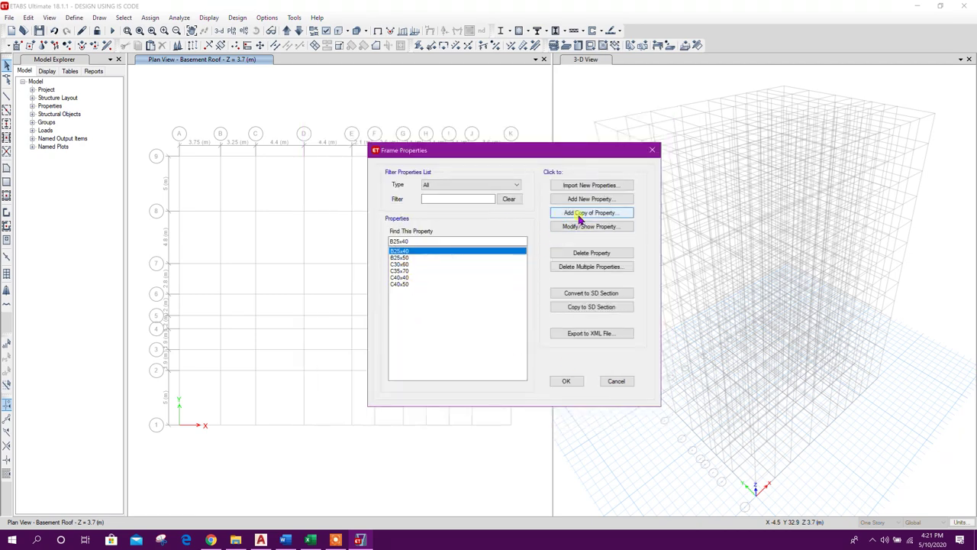
{"action": "left_click", "coordinate": [580, 213]}
{"action": "right_click", "coordinate": [439, 139]}
{"action": "left_click", "coordinate": [462, 185]}
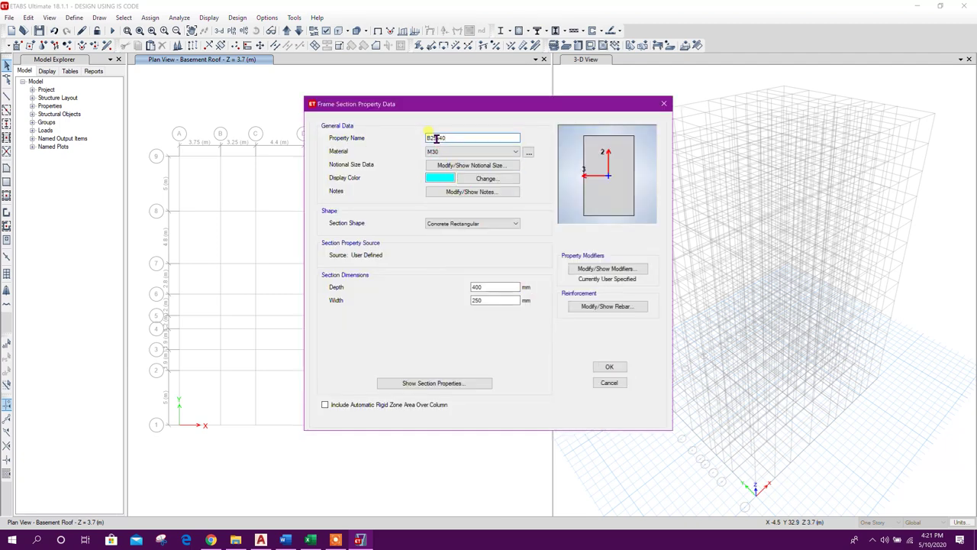
{"action": "type", "text": "6"}
{"action": "left_click_drag", "start_coordinate": [486, 289], "coordinate": [453, 297]}
{"action": "type", "text": "600"}
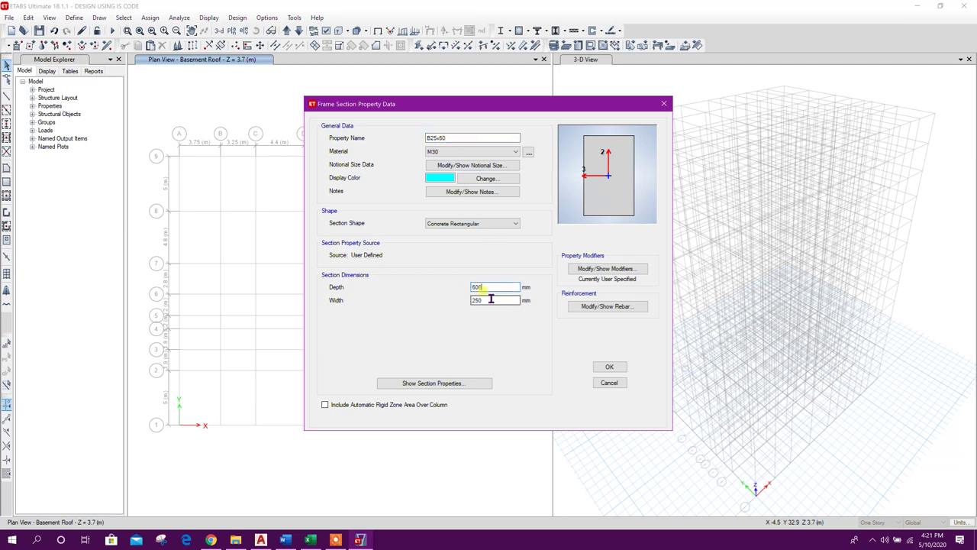
{"action": "left_click", "coordinate": [607, 368]}
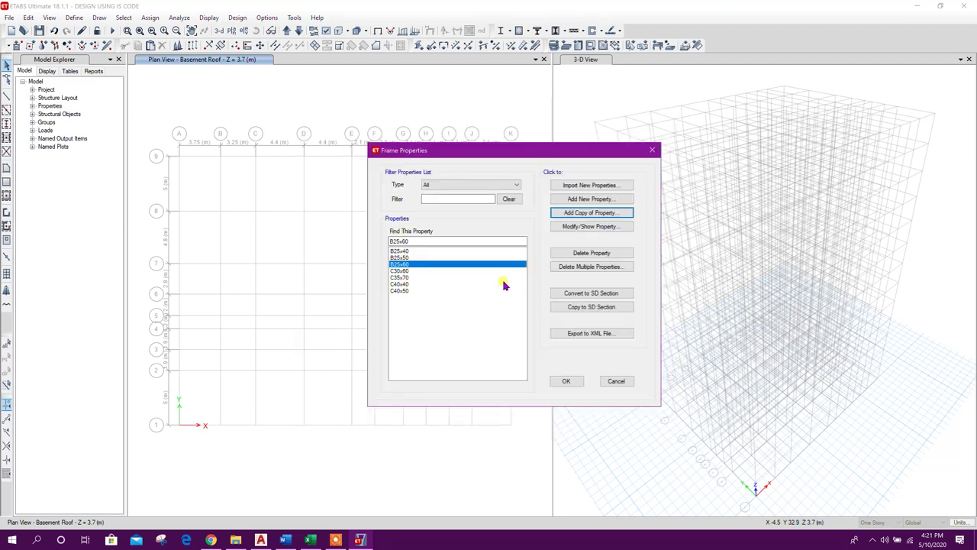
Create a copy of B25x60 named B30x50 with a depth of 500 mm and a width of 300 mm.
{"action": "left_click", "coordinate": [592, 213]}
{"action": "right_click", "coordinate": [441, 139]}
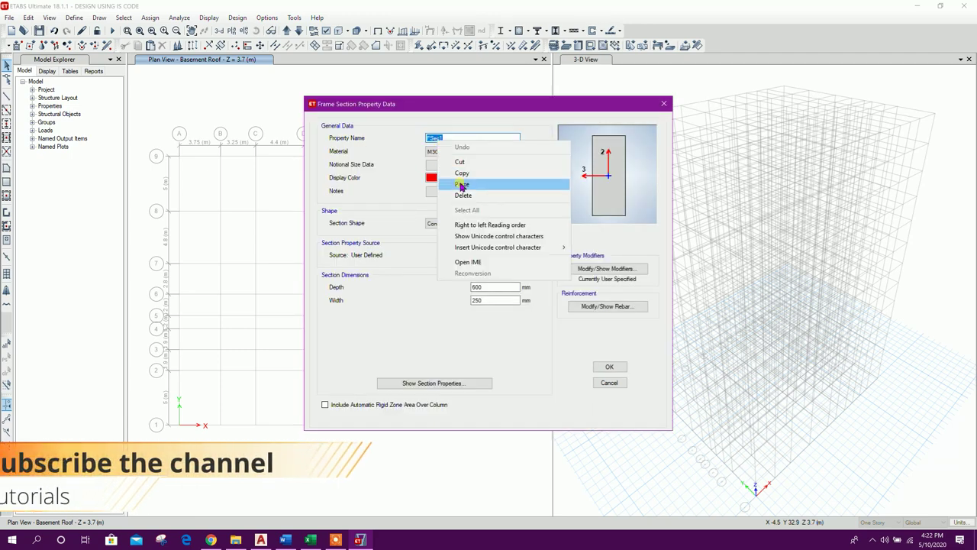
{"action": "left_click", "coordinate": [463, 186]}
{"action": "left_click_drag", "start_coordinate": [438, 139], "coordinate": [431, 138]}
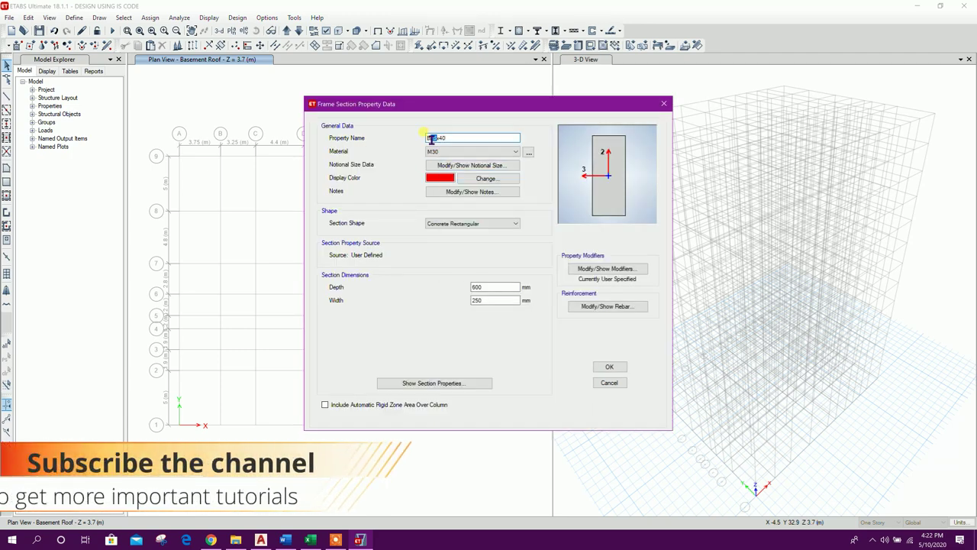
{"action": "type", "text": "300"}
{"action": "left_click_drag", "start_coordinate": [485, 287], "coordinate": [463, 287]}
{"action": "type", "text": "500"}
{"action": "key", "text": "Tab"}
{"action": "type", "text": "300"}
{"action": "left_click", "coordinate": [609, 366]}
Create a copy of B30x50 named B30x60 with a depth of 600 mm.
{"action": "left_click", "coordinate": [592, 212]}
{"action": "right_click", "coordinate": [435, 140]}
{"action": "left_click", "coordinate": [458, 183]}
{"action": "left_click_drag", "start_coordinate": [439, 138], "coordinate": [431, 138]}
{"action": "type", "text": "30"}
{"action": "left_click_drag", "start_coordinate": [484, 287], "coordinate": [463, 287]}
{"action": "type", "text": "600"}
{"action": "key", "text": "Tab"}
{"action": "left_click", "coordinate": [609, 367]}
Create a copy of B30x60 named B30x70 with a depth of 700 mm, and accept all the frame properties.
{"action": "left_click", "coordinate": [591, 213]}
{"action": "right_click", "coordinate": [434, 139]}
{"action": "left_click", "coordinate": [458, 184]}
{"action": "left_click_drag", "start_coordinate": [438, 138], "coordinate": [430, 138]}
{"action": "type", "text": "30"}
{"action": "left_click_drag", "start_coordinate": [484, 287], "coordinate": [430, 294]}
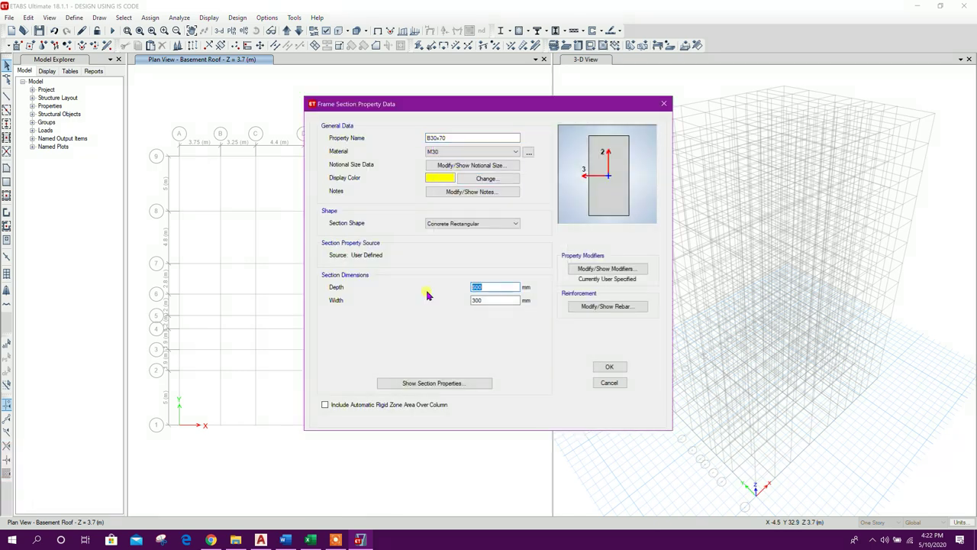
{"action": "type", "text": "700"}
{"action": "left_click", "coordinate": [610, 366]}
{"action": "left_click", "coordinate": [418, 252]}
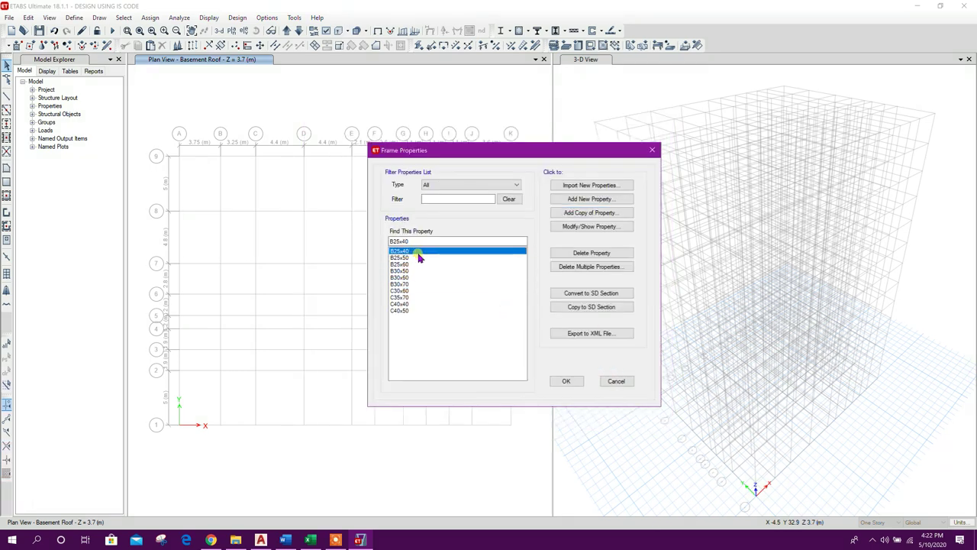
{"action": "left_click", "coordinate": [567, 381]}
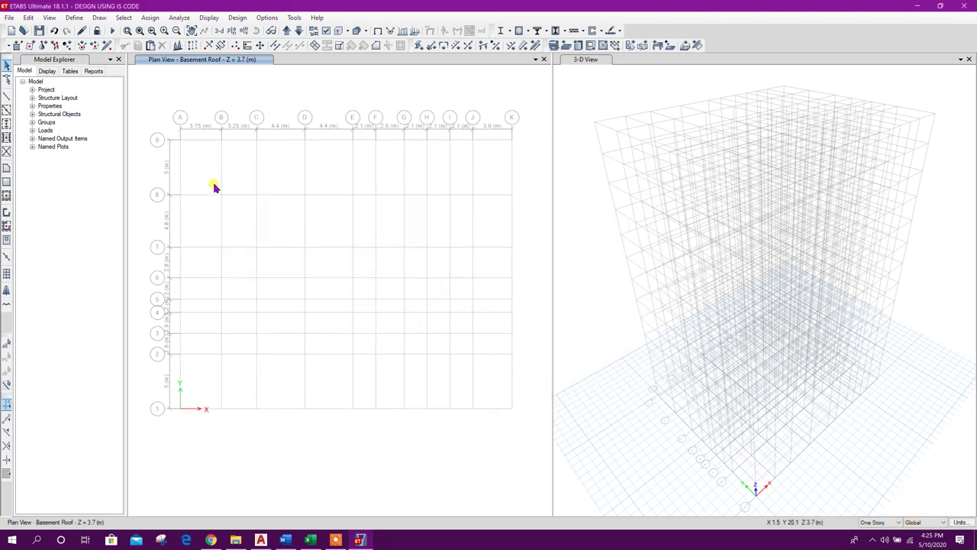
Modify the default wall section: name it W40, set its thickness to 400 mm and its material to M30.
{"action": "left_click", "coordinate": [74, 17]}
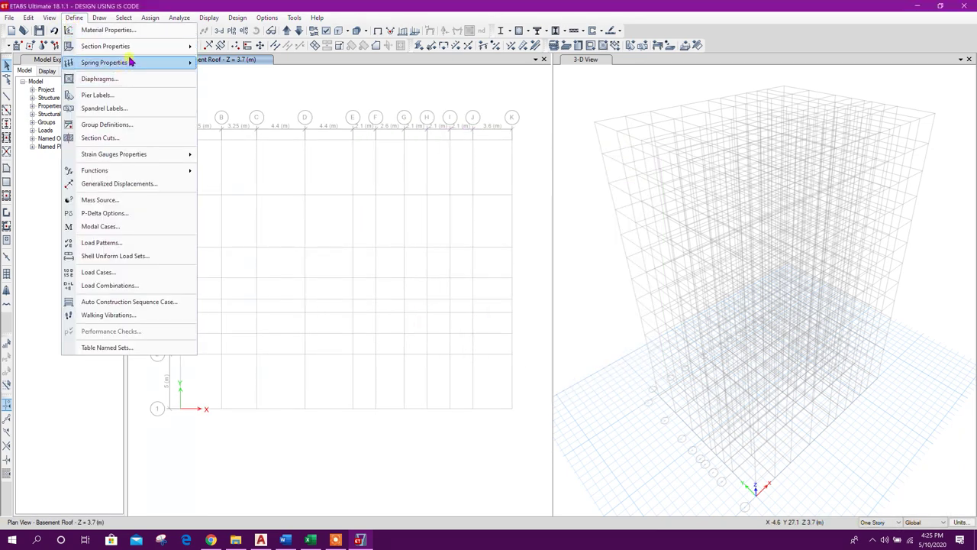
{"action": "mouse_move", "coordinate": [149, 46]}
{"action": "left_click", "coordinate": [237, 104]}
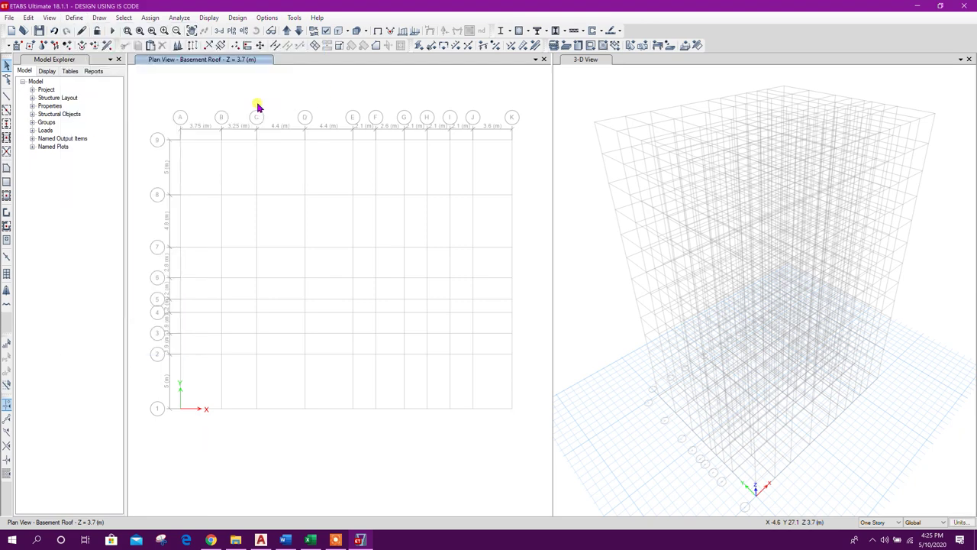
{"action": "left_click", "coordinate": [504, 262]}
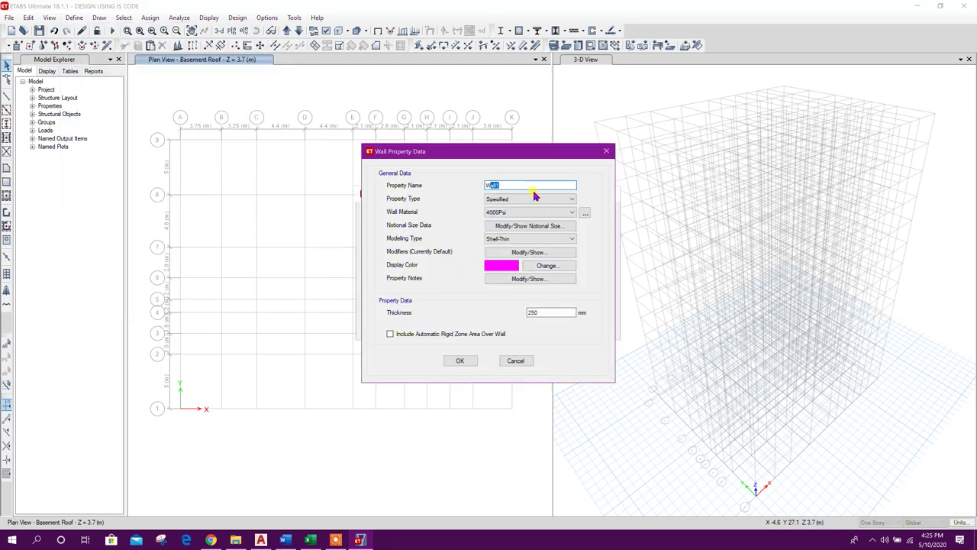
{"action": "double_click", "coordinate": [551, 313]}
{"action": "left_click", "coordinate": [511, 212]}
{"action": "left_click", "coordinate": [511, 218]}
Open the W40 stiffness modifiers and consult the shear wall modifiers for design and serviceability in the Word document.
{"action": "left_click", "coordinate": [525, 255]}
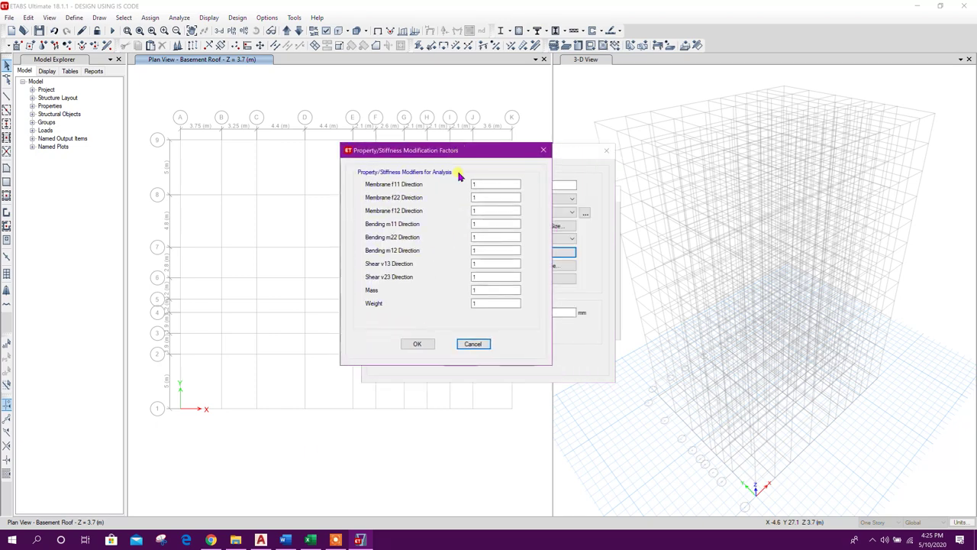
{"action": "left_click", "coordinate": [285, 540]}
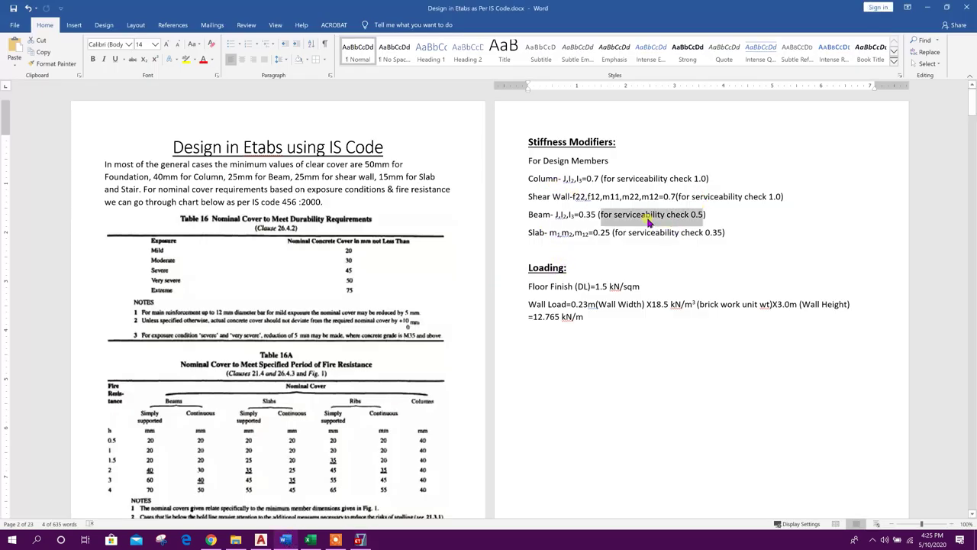
{"action": "left_click_drag", "start_coordinate": [573, 197], "coordinate": [775, 197]}
{"action": "left_click", "coordinate": [675, 197]}
{"action": "left_click", "coordinate": [691, 213]}
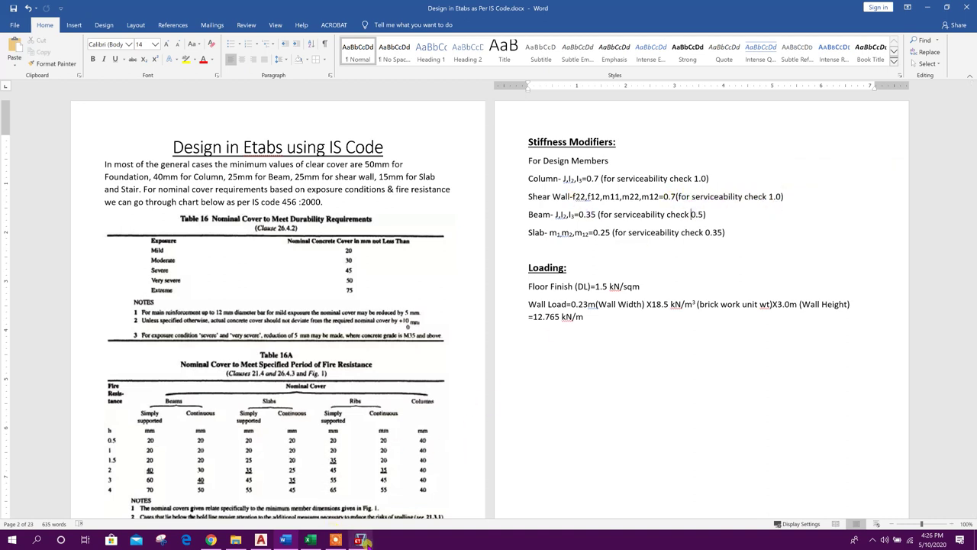
Switch back to ETABS and set the membrane f22 and f12 modifiers of W40 to 0.7.
{"action": "mouse_move", "coordinate": [363, 540]}
{"action": "left_click", "coordinate": [355, 479]}
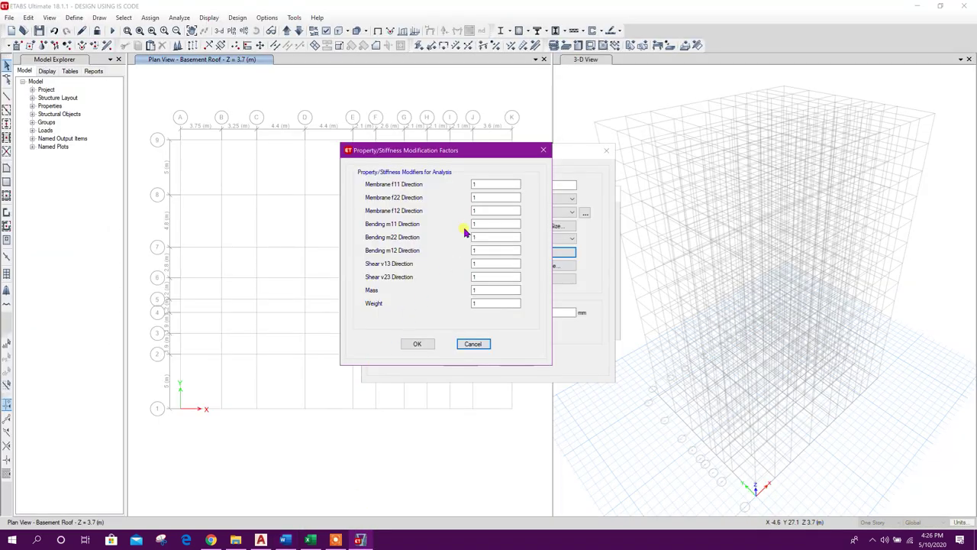
{"action": "left_click", "coordinate": [472, 198]}
{"action": "type", "text": "0.7"}
{"action": "left_click", "coordinate": [483, 211]}
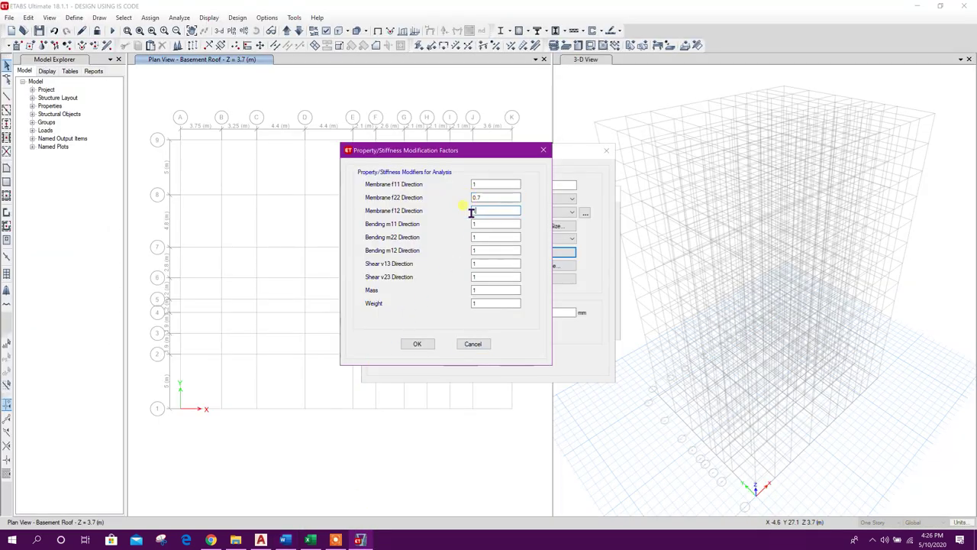
Set the bending m11, m22 and m12 modifiers of W40 to 0.7, and accept the modifiers and the wall section.
{"action": "left_click", "coordinate": [483, 224]}
{"action": "type", "text": "0.7"}
{"action": "key", "text": "Tab"}
{"action": "type", "text": "0.7"}
{"action": "left_click", "coordinate": [482, 251]}
{"action": "left_click", "coordinate": [491, 263]}
{"action": "left_click_drag", "start_coordinate": [479, 158], "coordinate": [488, 156]}
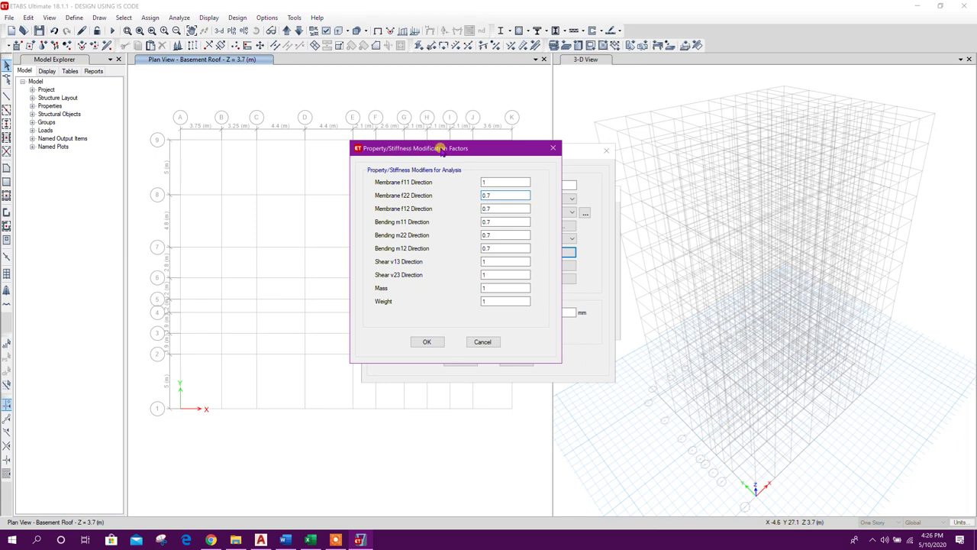
{"action": "left_click_drag", "start_coordinate": [441, 151], "coordinate": [445, 149]}
{"action": "left_click", "coordinate": [506, 220]}
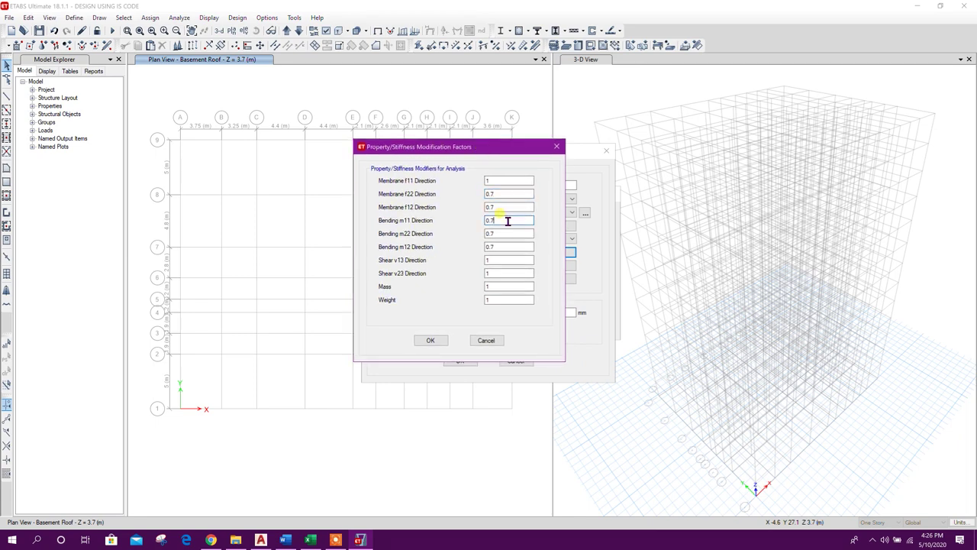
{"action": "left_click", "coordinate": [439, 341]}
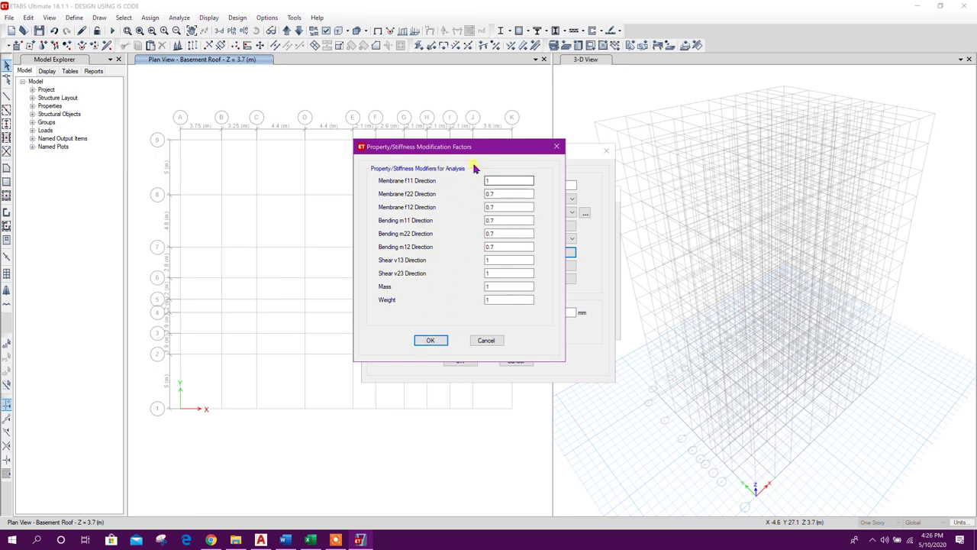
{"action": "left_click", "coordinate": [431, 341]}
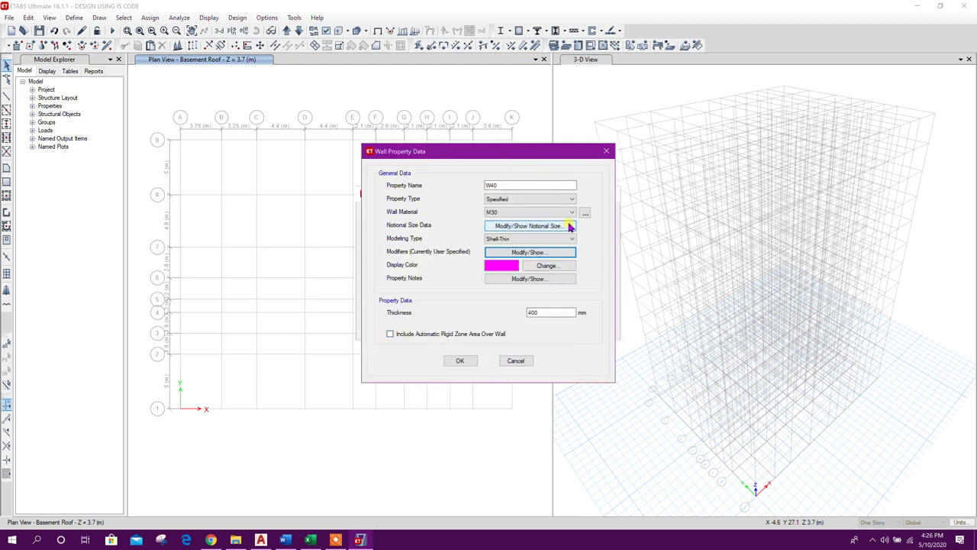
{"action": "left_click", "coordinate": [459, 360]}
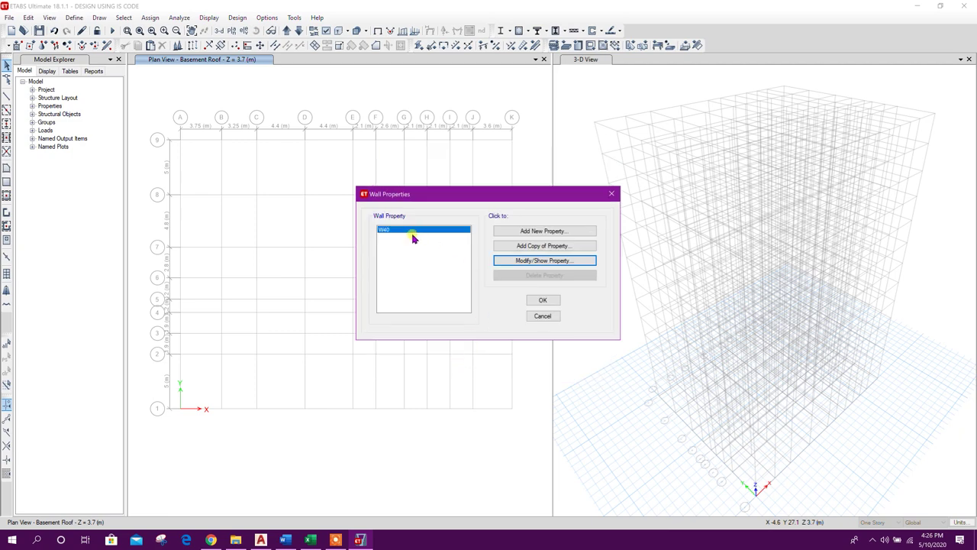
Create a copy of the W40 wall section named W25 with a thickness of 250 mm, and accept the wall properties.
{"action": "left_click", "coordinate": [559, 249]}
{"action": "left_click", "coordinate": [504, 186]}
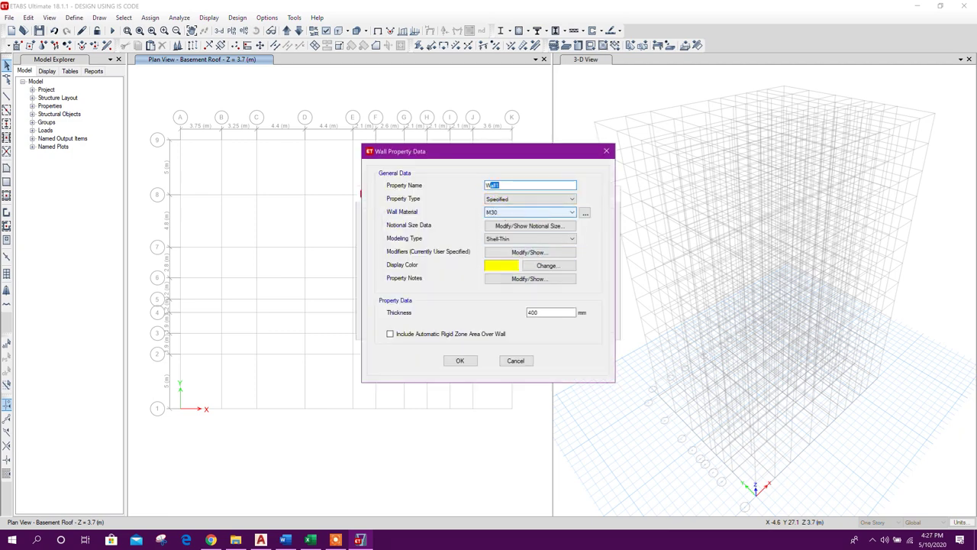
{"action": "left_click_drag", "start_coordinate": [551, 312], "coordinate": [489, 322]}
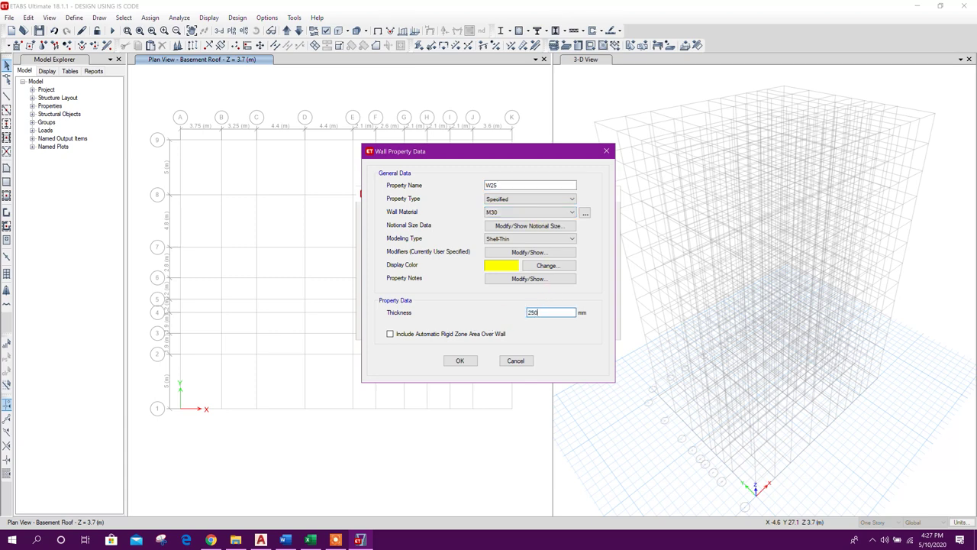
{"action": "left_click", "coordinate": [471, 361]}
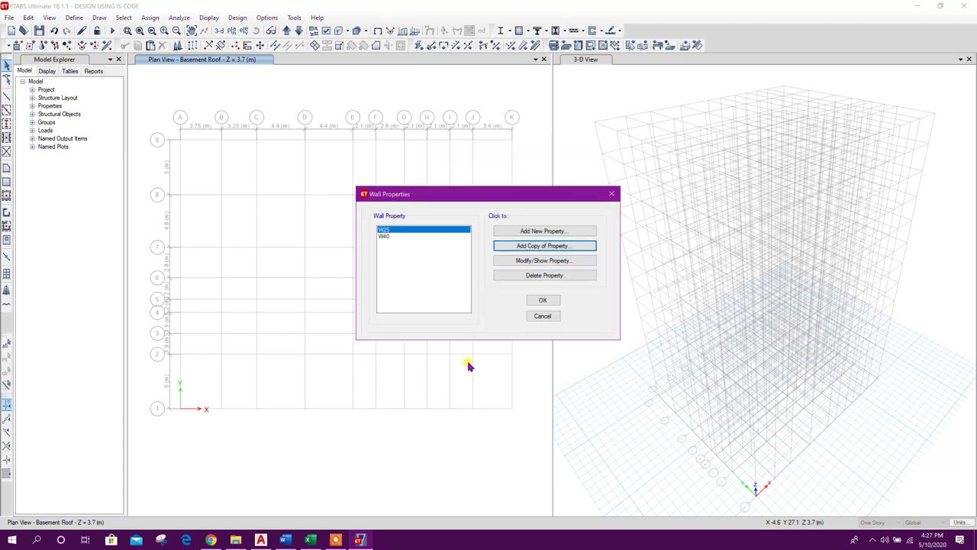
{"action": "left_click", "coordinate": [545, 301]}
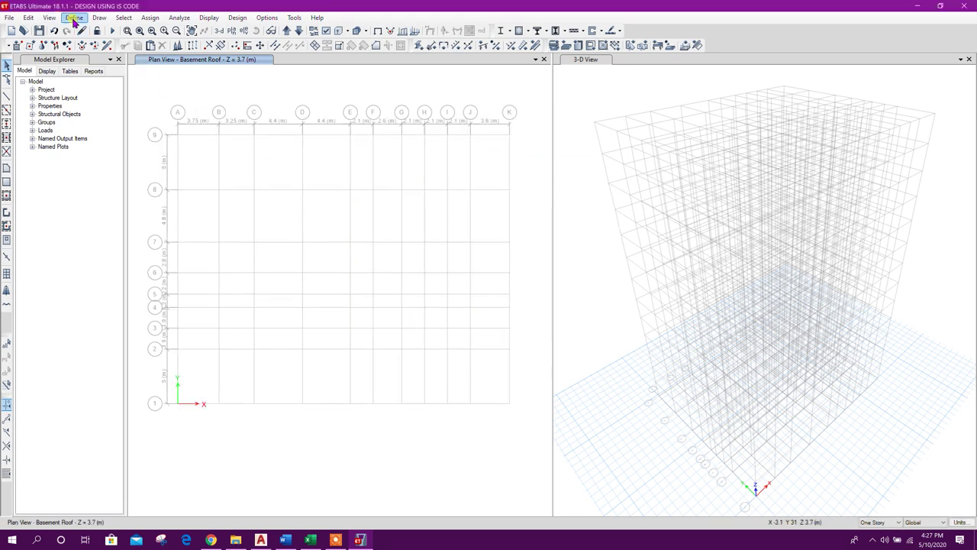
Rename the Slab1 slab section as RAMP25, with material M30 and a thickness of 250 mm.
{"action": "left_click", "coordinate": [74, 17]}
{"action": "mouse_move", "coordinate": [109, 47]}
{"action": "left_click", "coordinate": [247, 89]}
{"action": "left_click", "coordinate": [419, 236]}
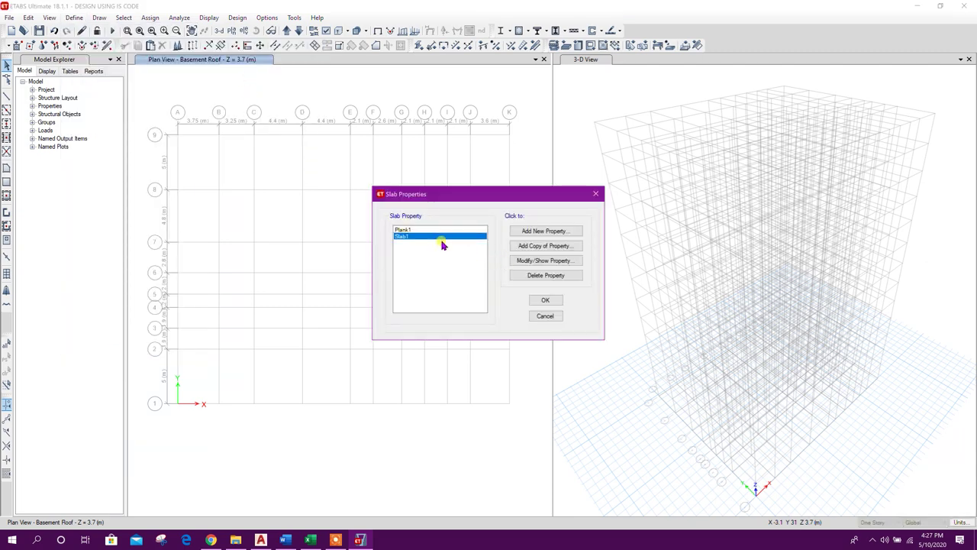
{"action": "left_click", "coordinate": [527, 261]}
{"action": "left_click_drag", "start_coordinate": [505, 159], "coordinate": [487, 162]}
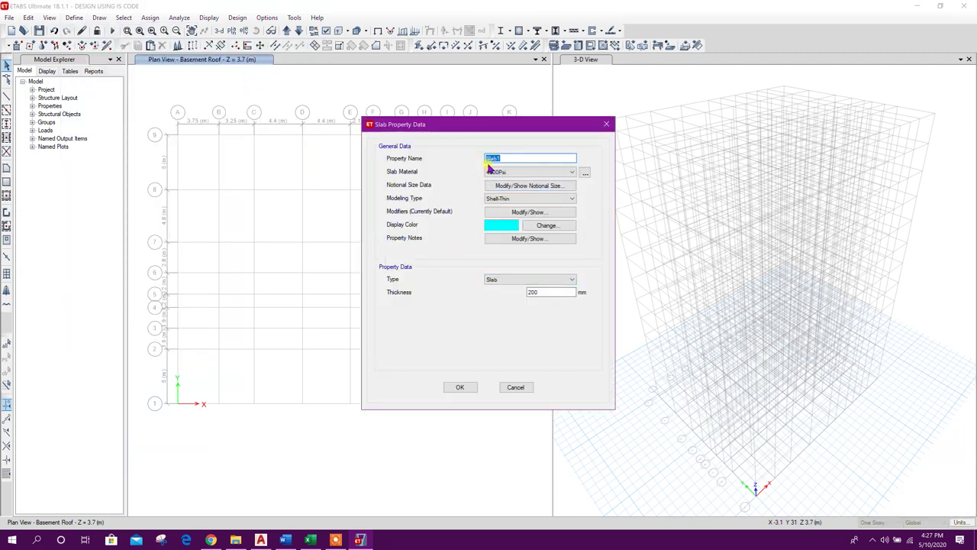
{"action": "type", "text": "RAMP"}
{"action": "left_click", "coordinate": [508, 172]}
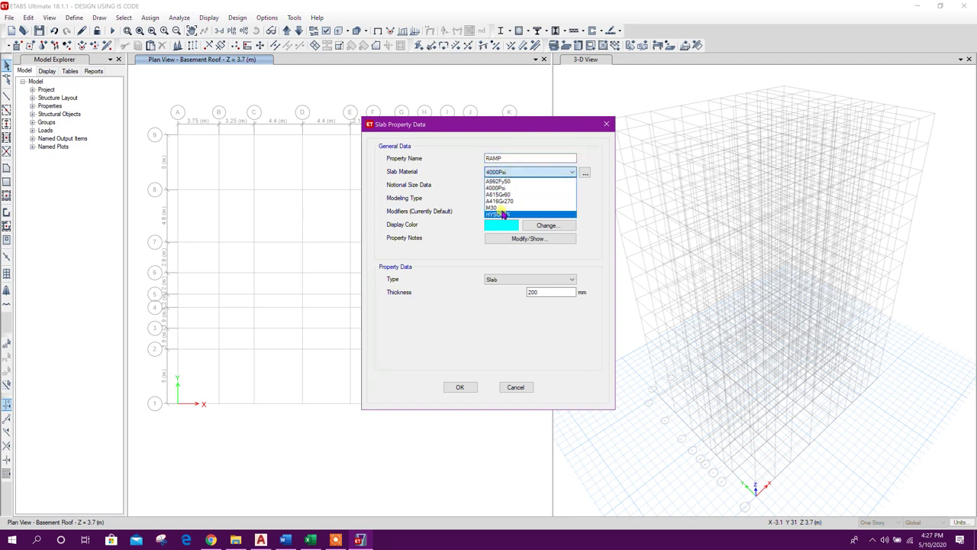
{"action": "left_click", "coordinate": [503, 208]}
{"action": "left_click", "coordinate": [509, 158]}
{"action": "type", "text": "25"}
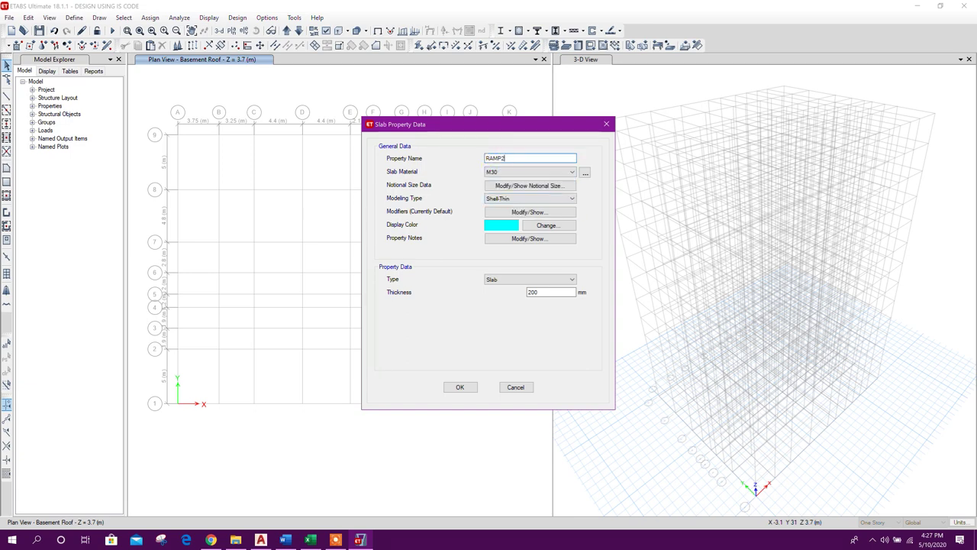
{"action": "double_click", "coordinate": [529, 294]}
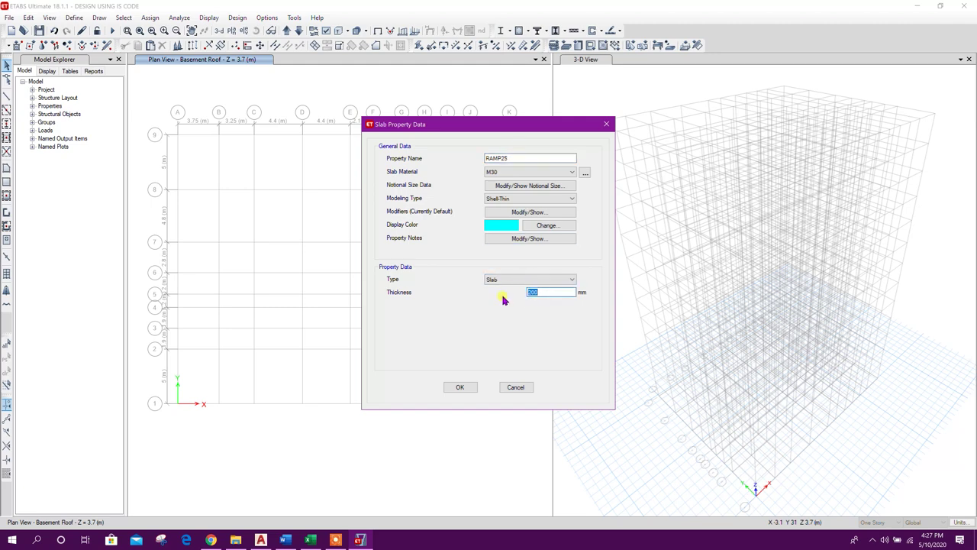
{"action": "left_click", "coordinate": [526, 159]}
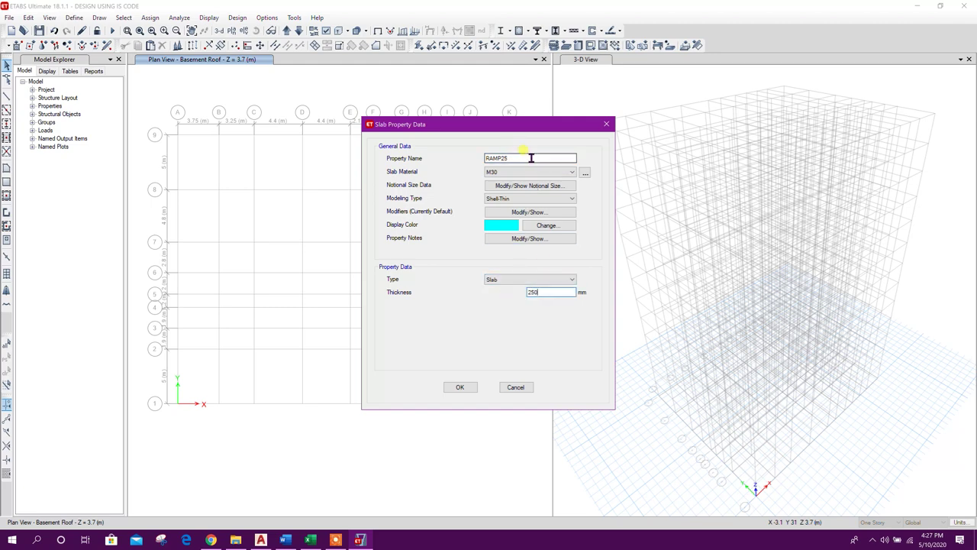
Open the RAMP25 stiffness modifiers and consult the slab modifiers for design in the Word document.
{"action": "left_click", "coordinate": [546, 212]}
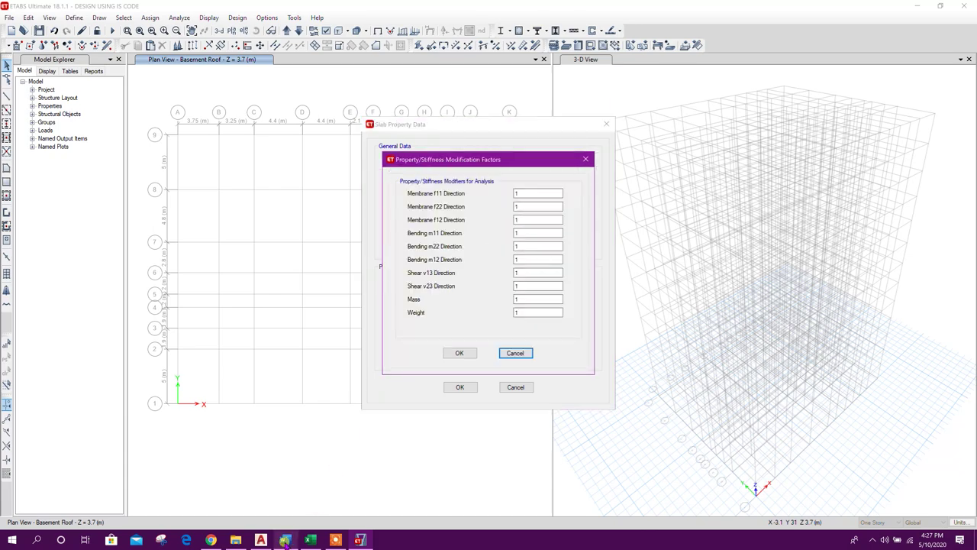
{"action": "left_click", "coordinate": [285, 540]}
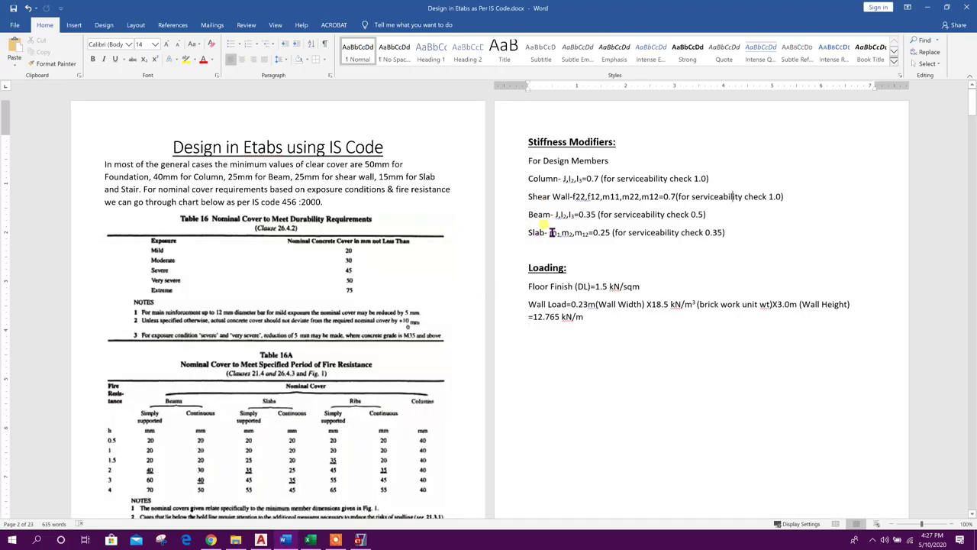
{"action": "left_click_drag", "start_coordinate": [551, 232], "coordinate": [611, 233]}
Switch back to ETABS, set the bending m11, m22 and m12 modifiers of RAMP25 to 0.25, and accept the slab section.
{"action": "left_click", "coordinate": [360, 540]}
{"action": "left_click", "coordinate": [532, 233]}
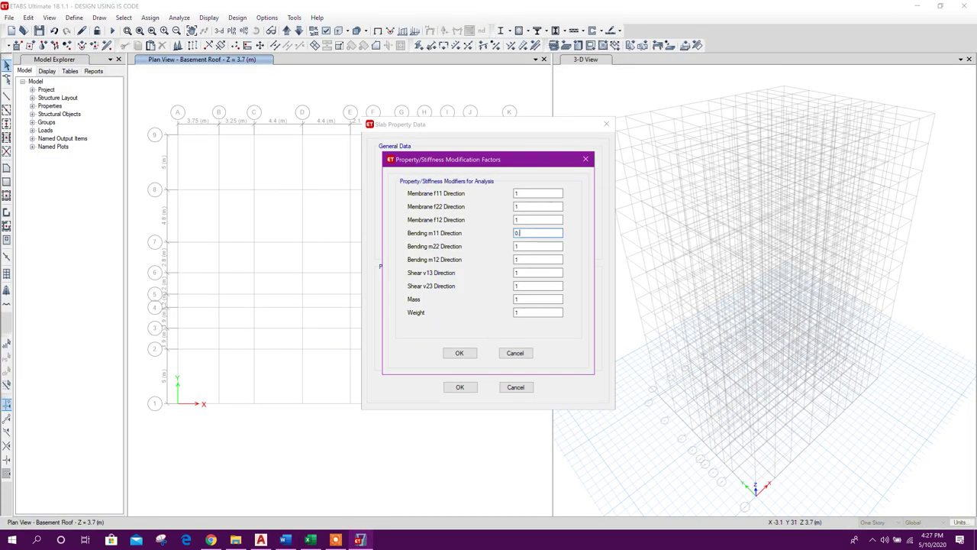
{"action": "left_click", "coordinate": [523, 246]}
{"action": "left_click", "coordinate": [516, 260]}
{"action": "left_click", "coordinate": [534, 273]}
{"action": "left_click", "coordinate": [460, 353]}
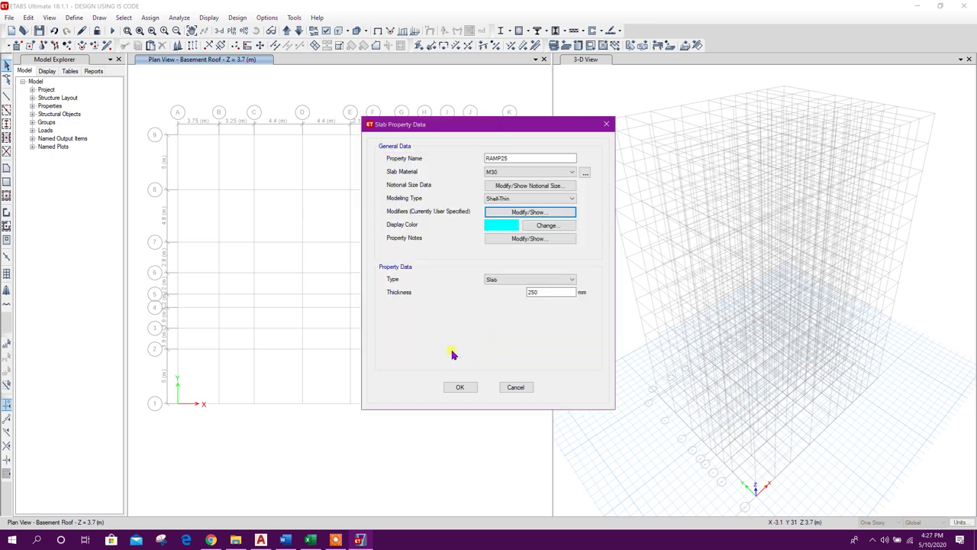
{"action": "left_click", "coordinate": [468, 379]}
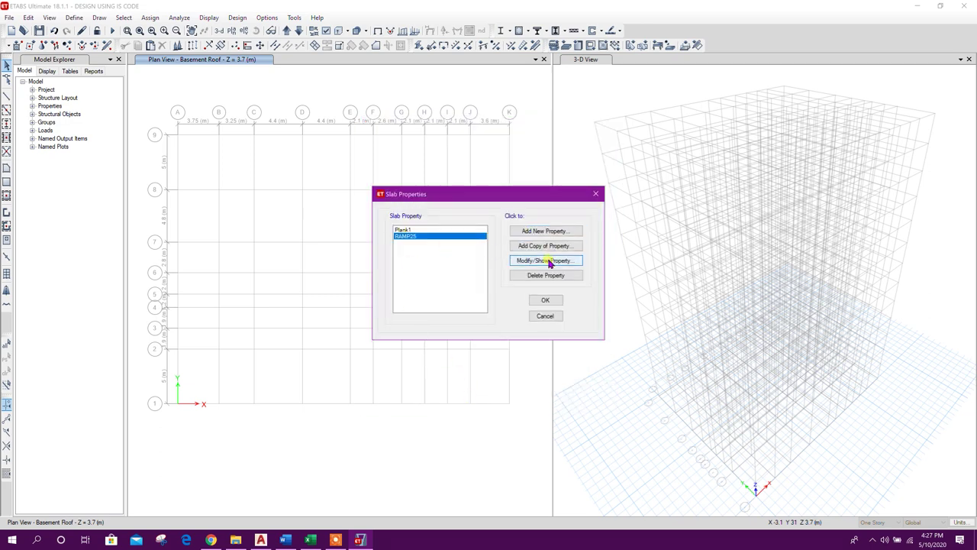
Create a copy of the RAMP25 slab section named STAIR20 and change its thickness.
{"action": "left_click", "coordinate": [552, 247]}
{"action": "type", "text": "STAIR"}
{"action": "double_click", "coordinate": [538, 291]}
{"action": "type", "text": "150"}
{"action": "left_click", "coordinate": [527, 158]}
{"action": "type", "text": "150"}
{"action": "left_click", "coordinate": [460, 387]}
Create a copy of the RAMP25 slab section named S175 with a thickness of 175 mm, and accept the slab properties.
{"action": "double_click", "coordinate": [415, 236]}
{"action": "type", "text": "S175"}
{"action": "double_click", "coordinate": [535, 292]}
{"action": "type", "text": "175"}
{"action": "left_click", "coordinate": [525, 214]}
{"action": "left_click", "coordinate": [460, 351]}
{"action": "left_click", "coordinate": [459, 387]}
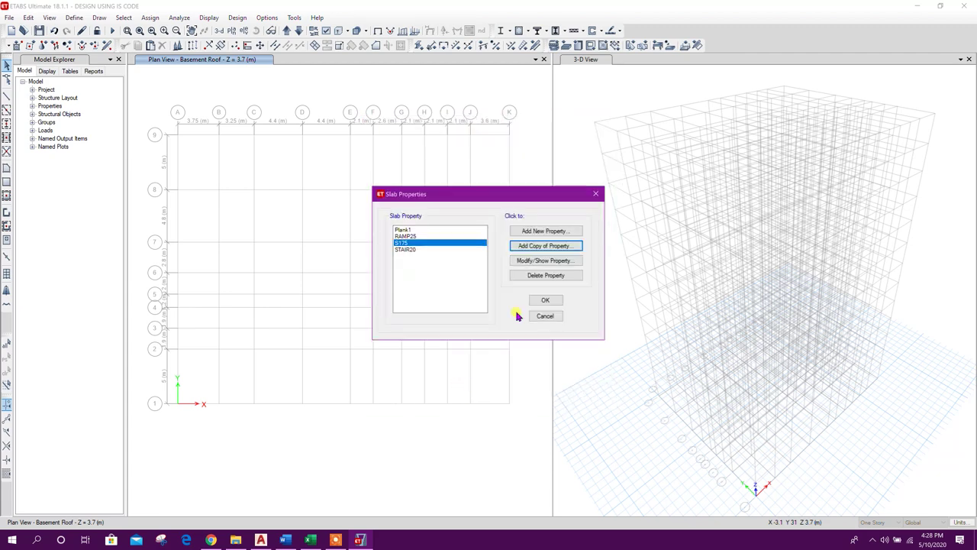
{"action": "left_click", "coordinate": [545, 299]}
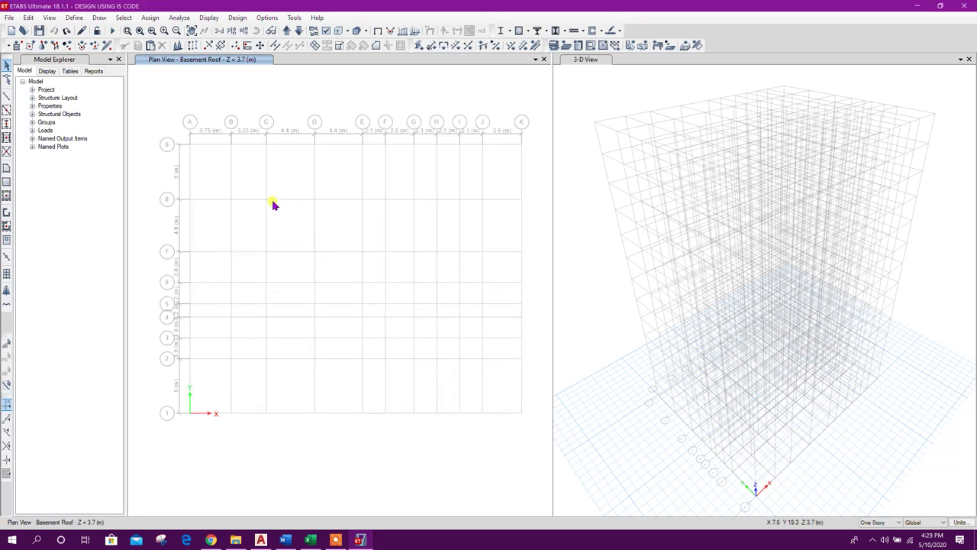
Draw W40 walls around the whole basement perimeter through grid points A1, K1, K9 and A9.
{"action": "left_click", "coordinate": [7, 211]}
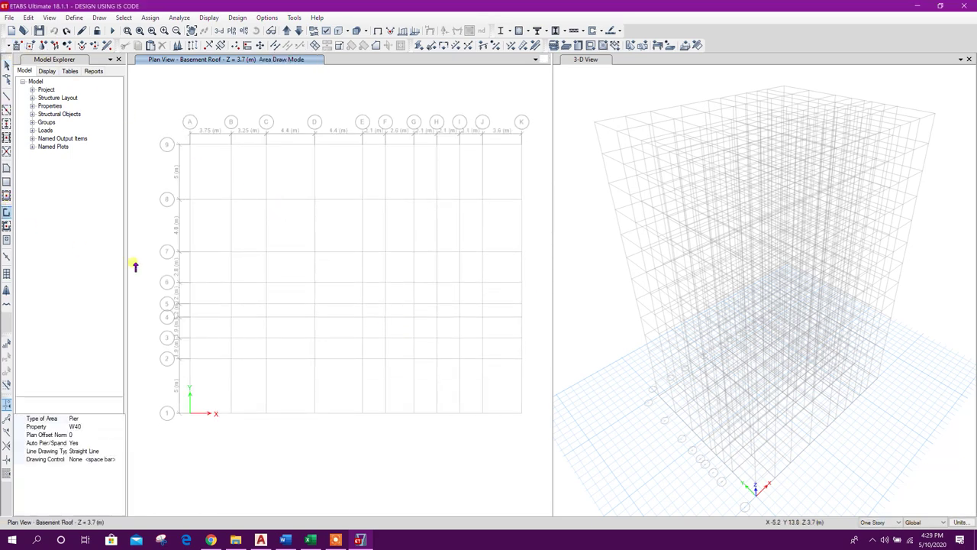
{"action": "left_click", "coordinate": [191, 413]}
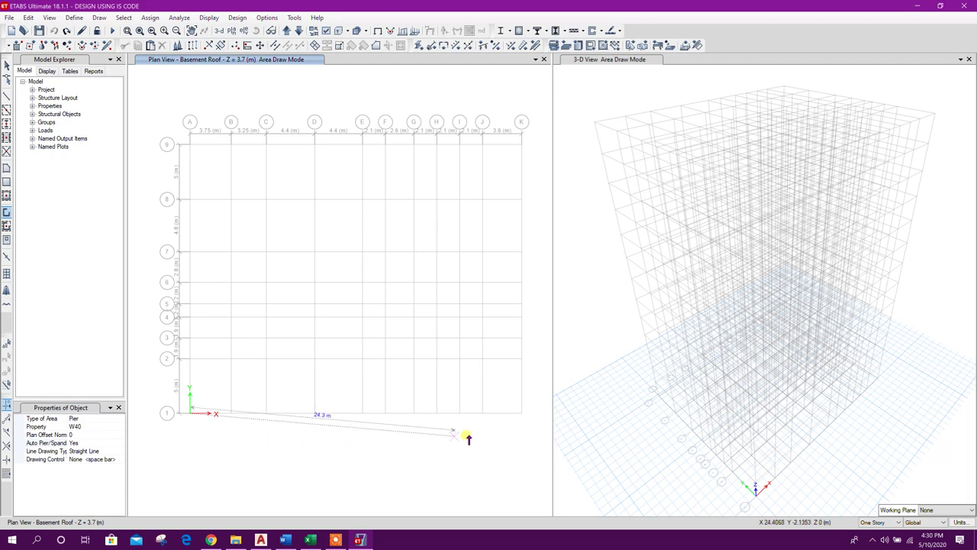
{"action": "left_click", "coordinate": [520, 148]}
{"action": "left_click", "coordinate": [190, 151]}
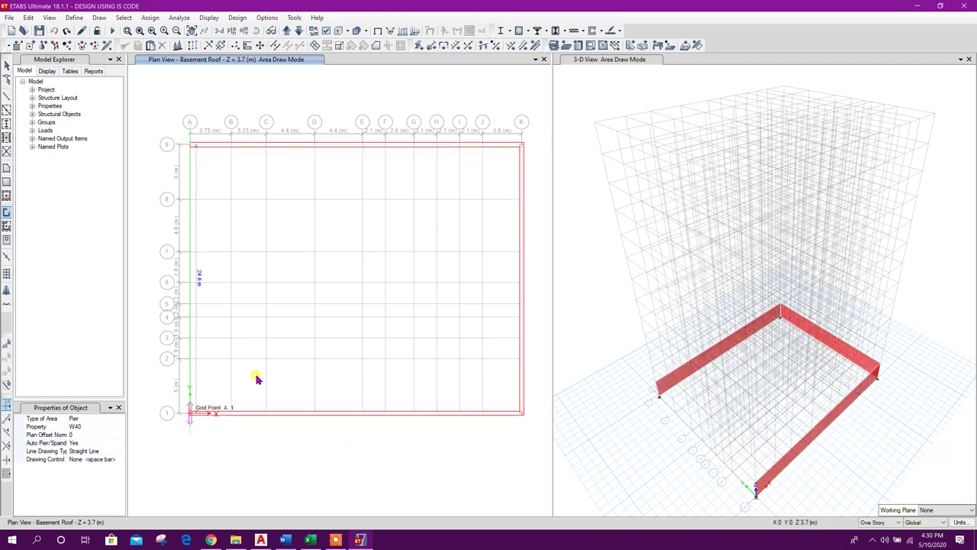
{"action": "left_click", "coordinate": [191, 414]}
{"action": "key", "text": "Escape"}
{"action": "mouse_move", "coordinate": [344, 224]}
{"action": "middle_mouse_down"}
{"action": "mouse_move", "coordinate": [348, 207]}
{"action": "mouse_move", "coordinate": [339, 210]}
{"action": "middle_mouse_up"}
Switch to the STRUCTURE drawing in AutoCAD and examine the basement walls around the U.G.W.T area, then return to ETABS.
{"action": "key", "text": "alt+Tab"}
{"action": "left_click_drag", "start_coordinate": [975, 83], "coordinate": [576, 79]}
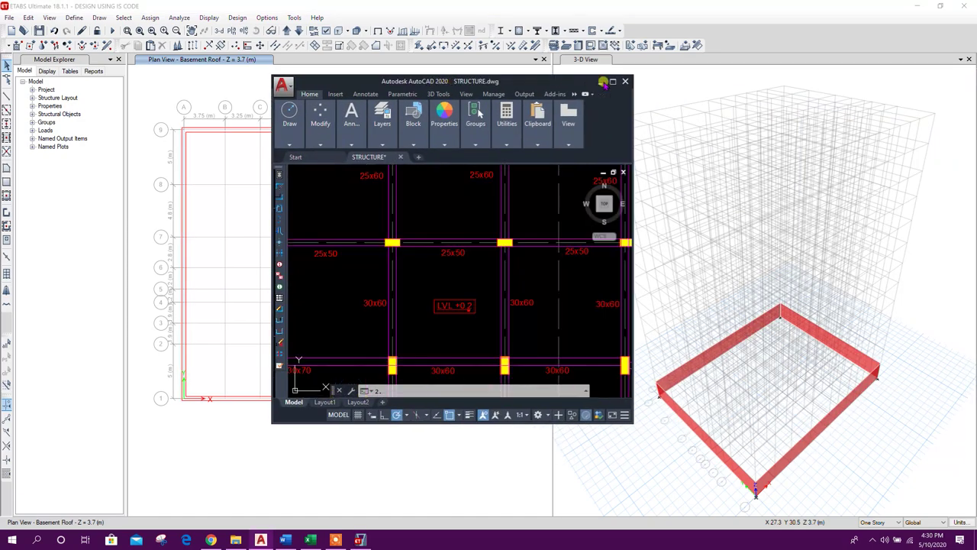
{"action": "left_click", "coordinate": [617, 82]}
{"action": "scroll", "coordinate": [477, 237], "scroll_direction": "down", "scroll_amount": 1}
{"action": "scroll", "coordinate": [543, 235], "scroll_direction": "down", "scroll_amount": 5}
{"action": "scroll", "coordinate": [354, 227], "scroll_direction": "up", "scroll_amount": 8}
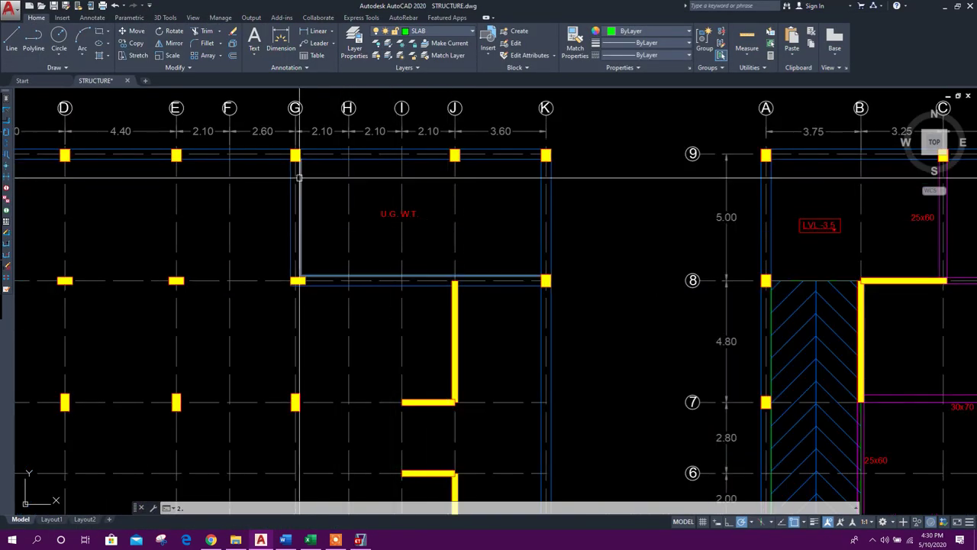
{"action": "left_click", "coordinate": [937, 6]}
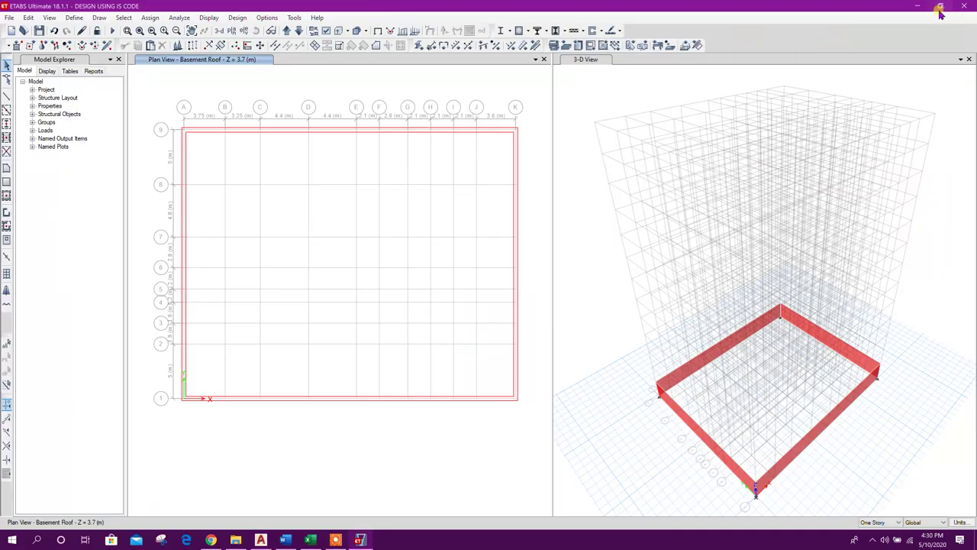
Draw W40 walls along grid G from grid 9 to 8 and along grid 8 from grid G to K.
{"action": "left_click", "coordinate": [7, 213]}
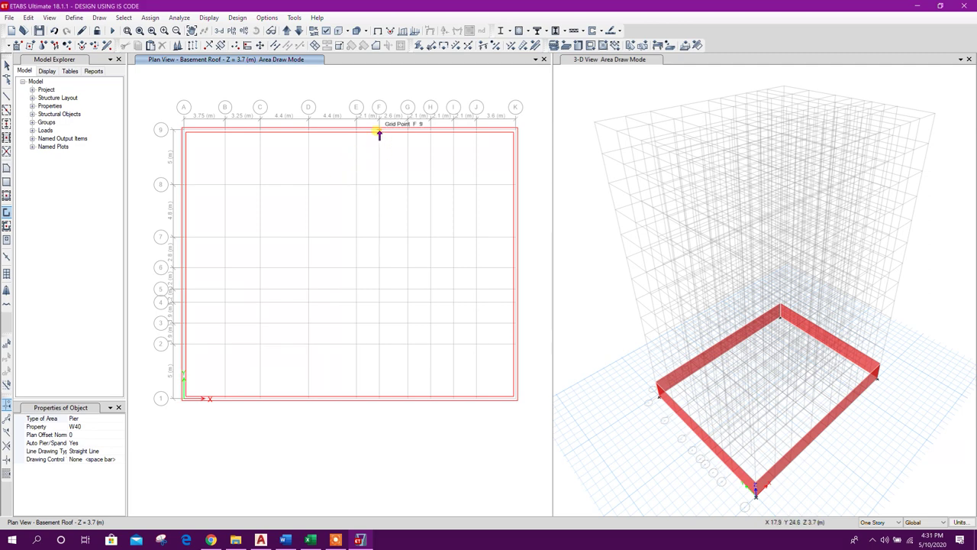
{"action": "left_click", "coordinate": [407, 131]}
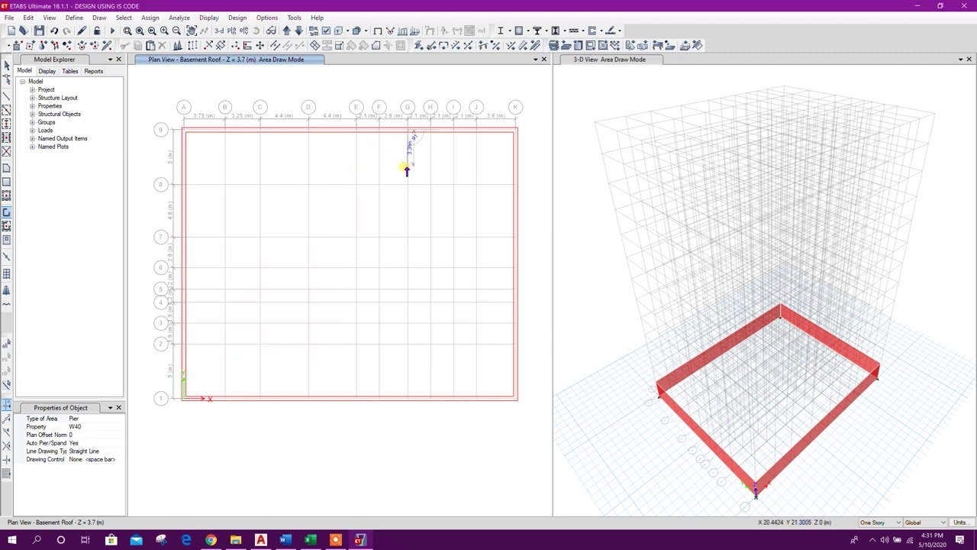
{"action": "left_click", "coordinate": [463, 192]}
{"action": "left_click", "coordinate": [517, 191]}
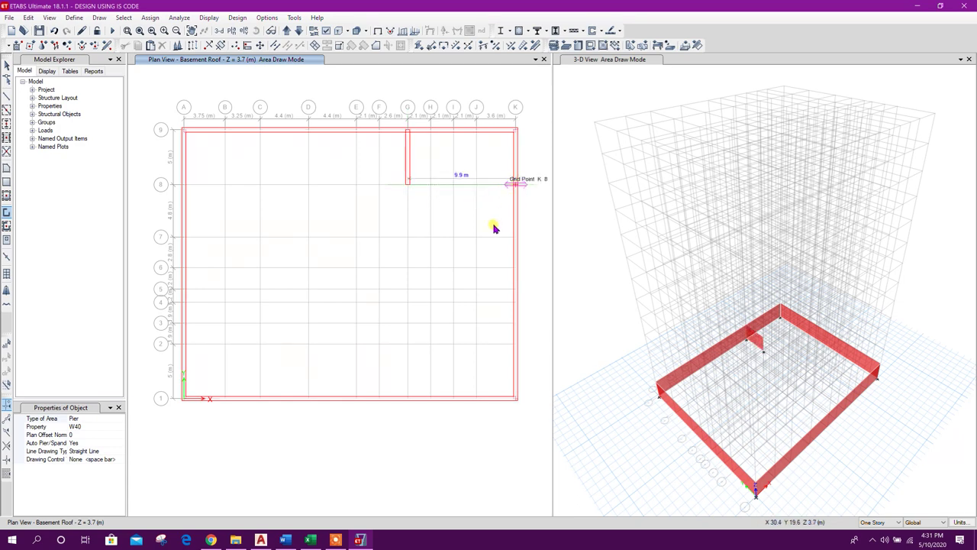
{"action": "key", "text": "Escape"}
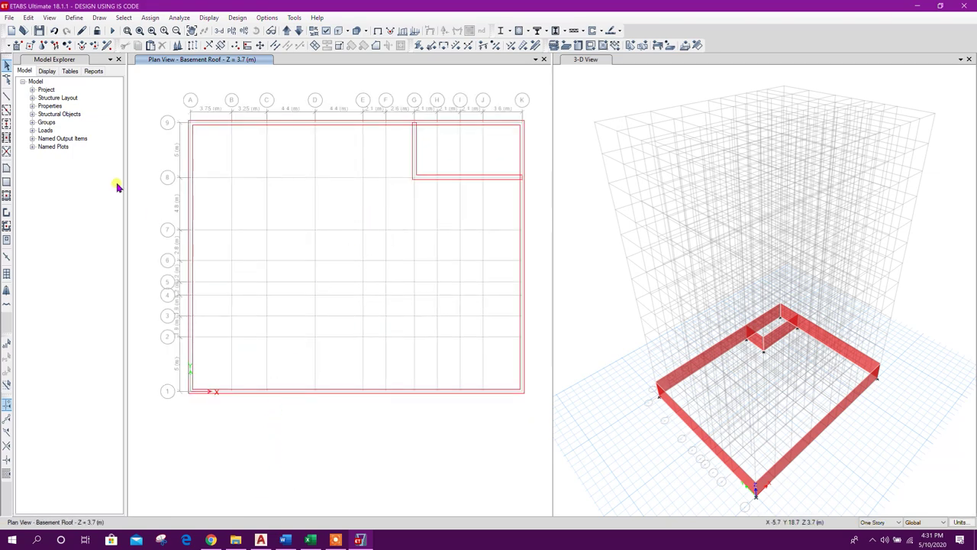
Place C40x40 columns at the four perimeter corners, grid points A9, A1, K1 and K9.
{"action": "left_click", "coordinate": [6, 124]}
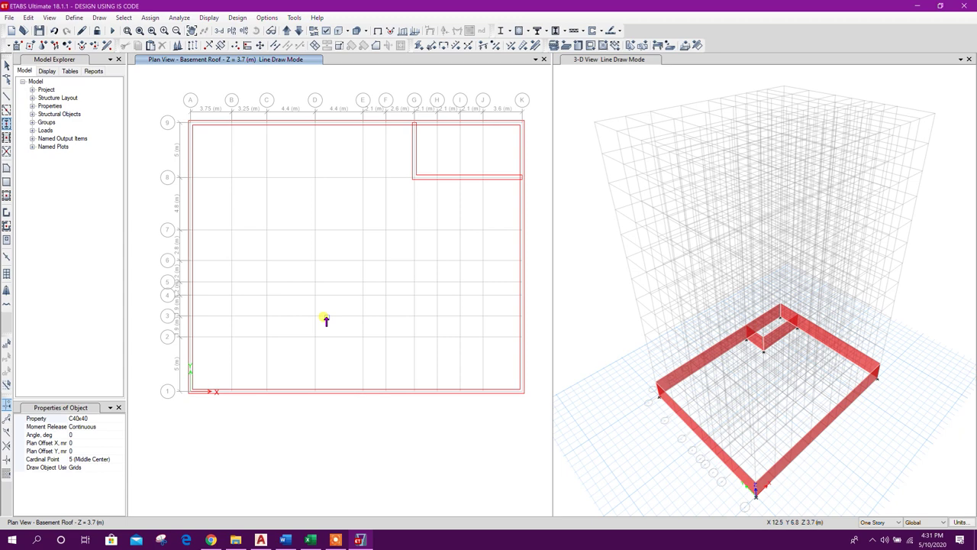
{"action": "left_click", "coordinate": [110, 422]}
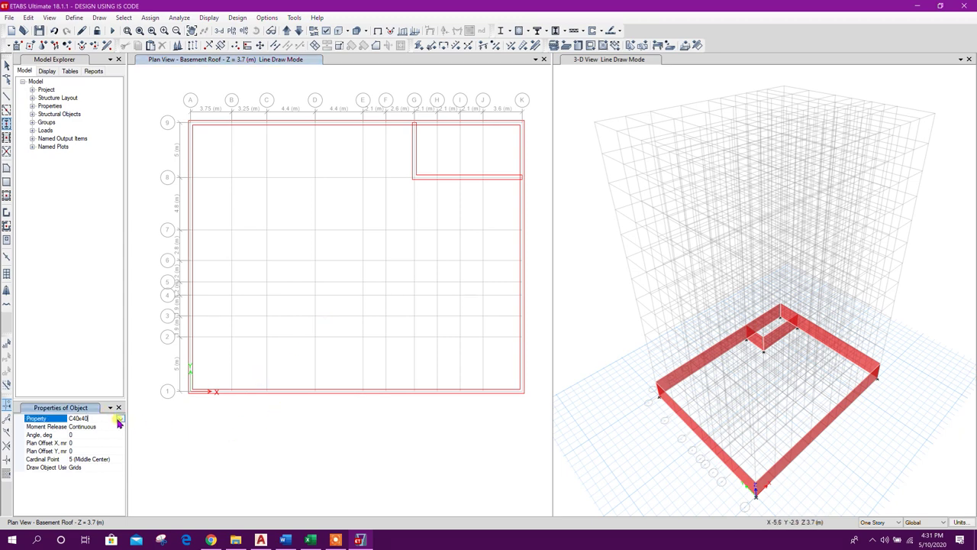
{"action": "left_click", "coordinate": [120, 419]}
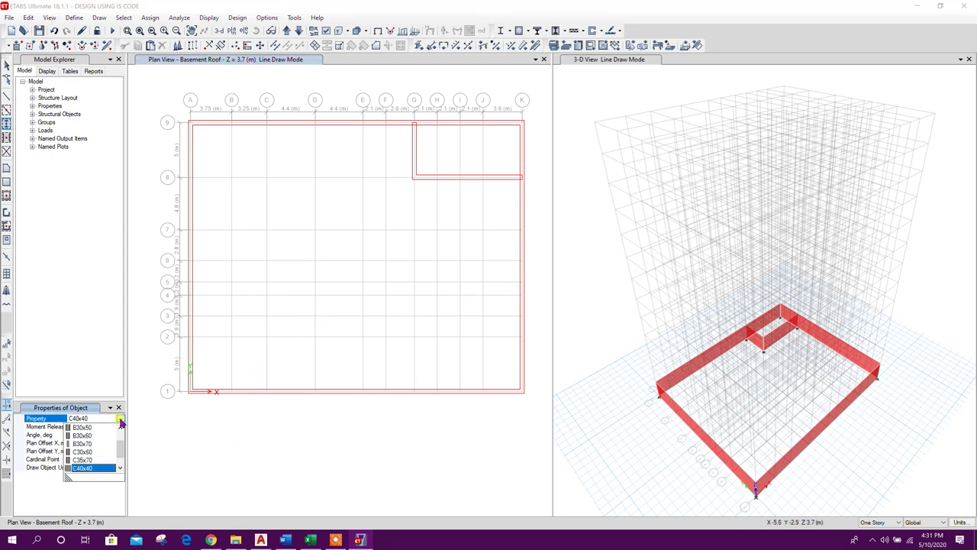
{"action": "left_click", "coordinate": [89, 469]}
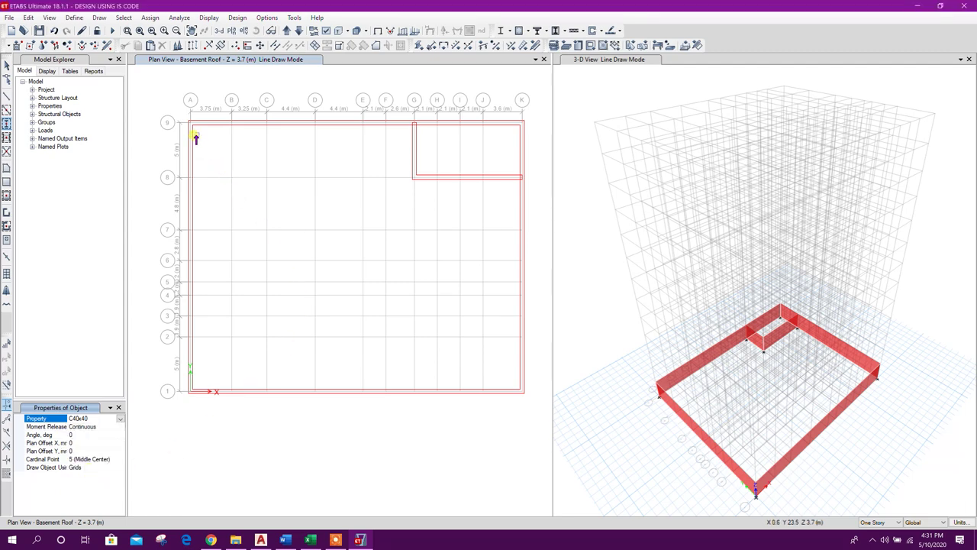
{"action": "scroll", "coordinate": [196, 139], "scroll_direction": "up", "scroll_amount": 3}
{"action": "left_click", "coordinate": [183, 102]}
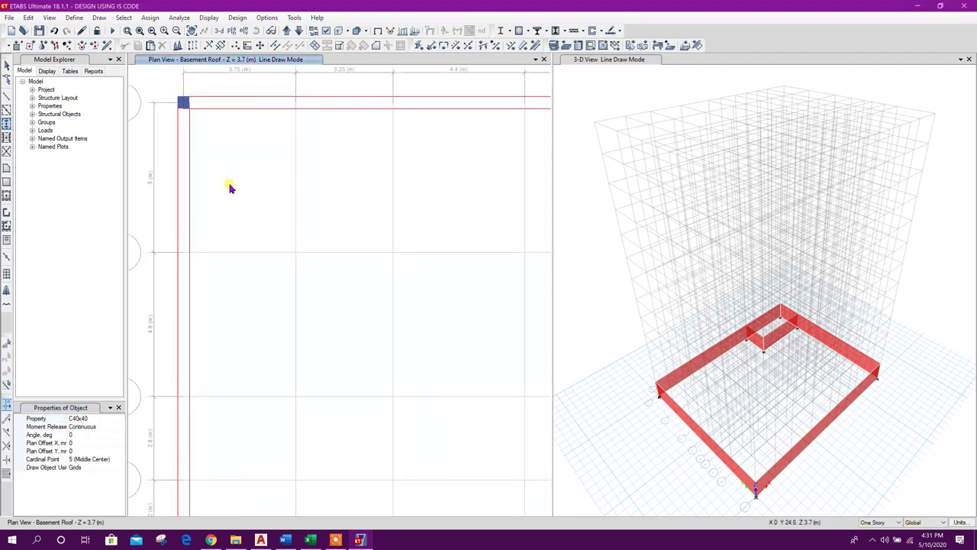
{"action": "scroll", "coordinate": [226, 219], "scroll_direction": "down", "scroll_amount": 3}
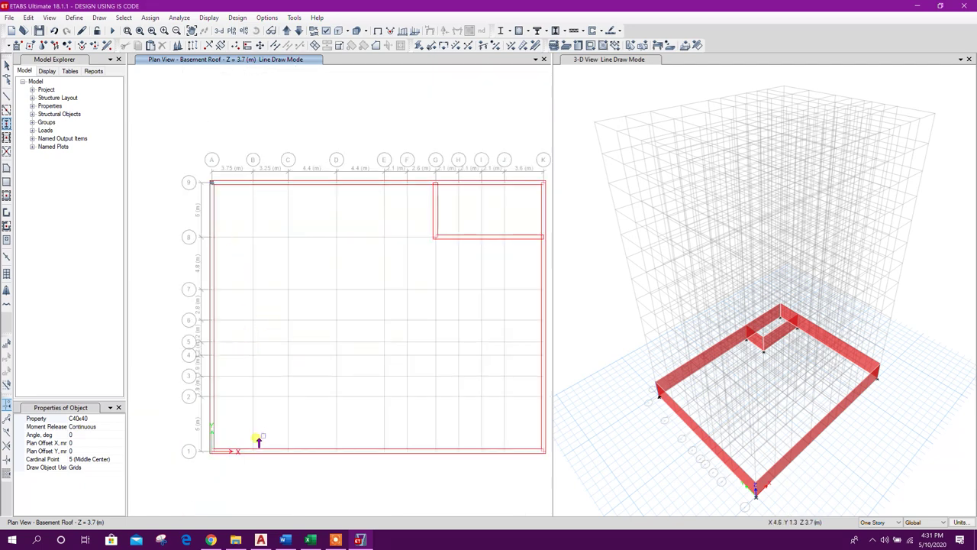
{"action": "middle_click_drag", "start_coordinate": [371, 467], "coordinate": [280, 474]}
{"action": "left_click", "coordinate": [449, 456]}
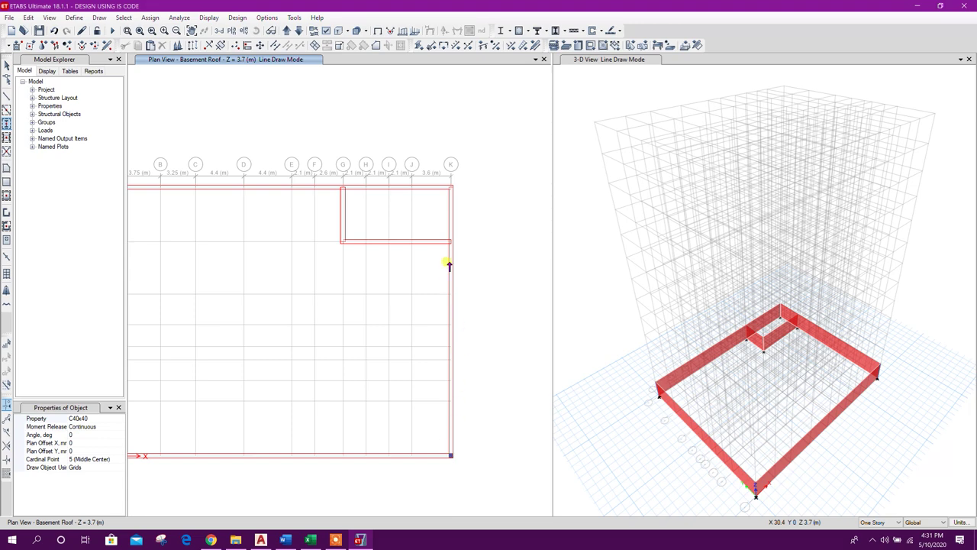
{"action": "left_click", "coordinate": [452, 191]}
{"action": "middle_click_drag", "start_coordinate": [272, 285], "coordinate": [343, 275]}
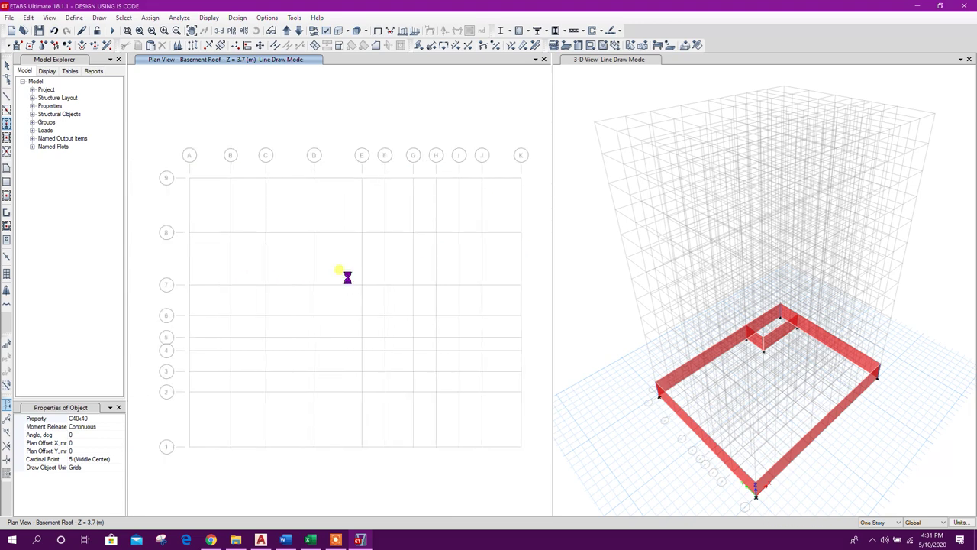
Choose C40x50 as the section for column placement.
{"action": "left_click", "coordinate": [76, 418]}
{"action": "left_click", "coordinate": [120, 419]}
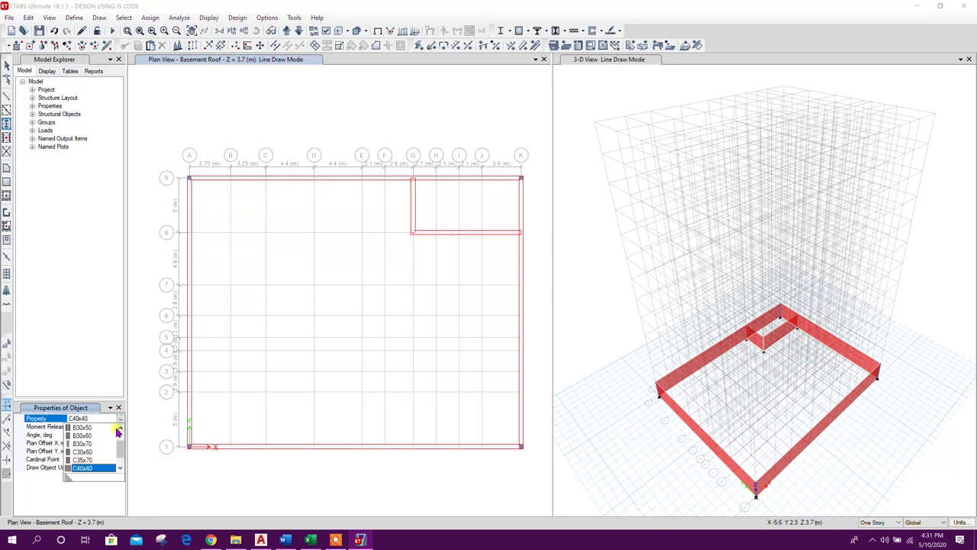
{"action": "scroll", "coordinate": [96, 461], "scroll_direction": "down", "scroll_amount": 1}
{"action": "left_click", "coordinate": [94, 460]}
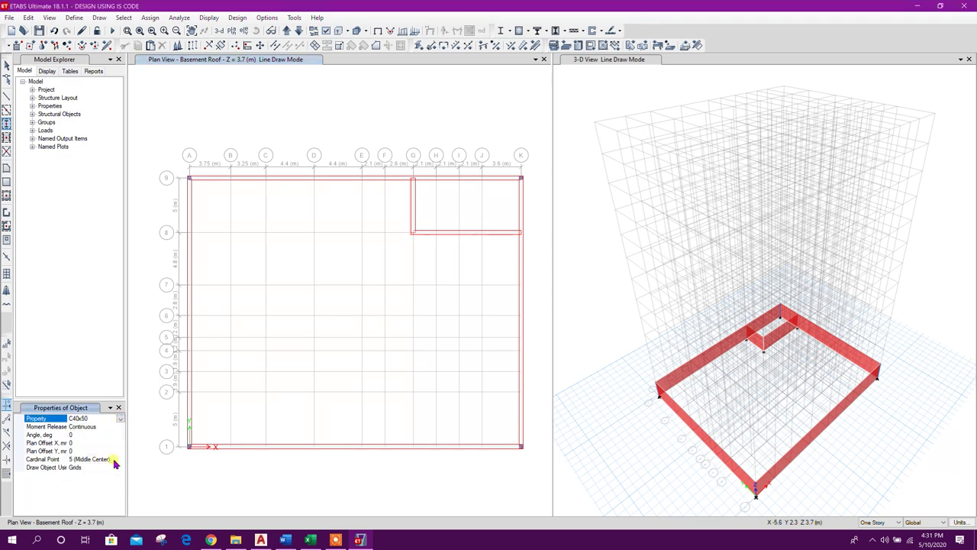
Switch to the STRUCTURE drawing in AutoCAD, examine the basement column layout, and move its window off to another display.
{"action": "left_click", "coordinate": [261, 539]}
{"action": "scroll", "coordinate": [236, 338], "scroll_direction": "down", "scroll_amount": 4}
{"action": "scroll", "coordinate": [203, 248], "scroll_direction": "up", "scroll_amount": 3}
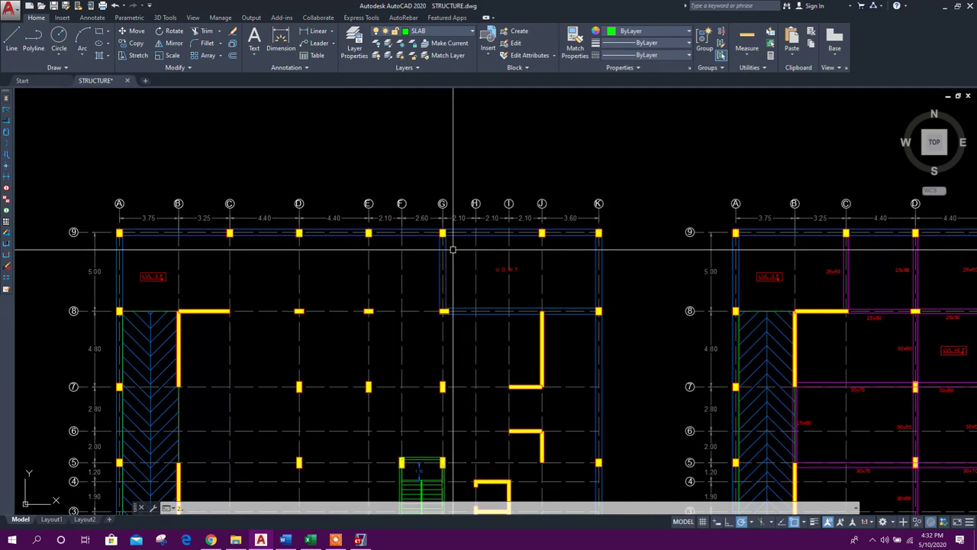
{"action": "double_click", "coordinate": [386, 8]}
{"action": "left_click_drag", "start_coordinate": [387, 12], "coordinate": [976, 97]}
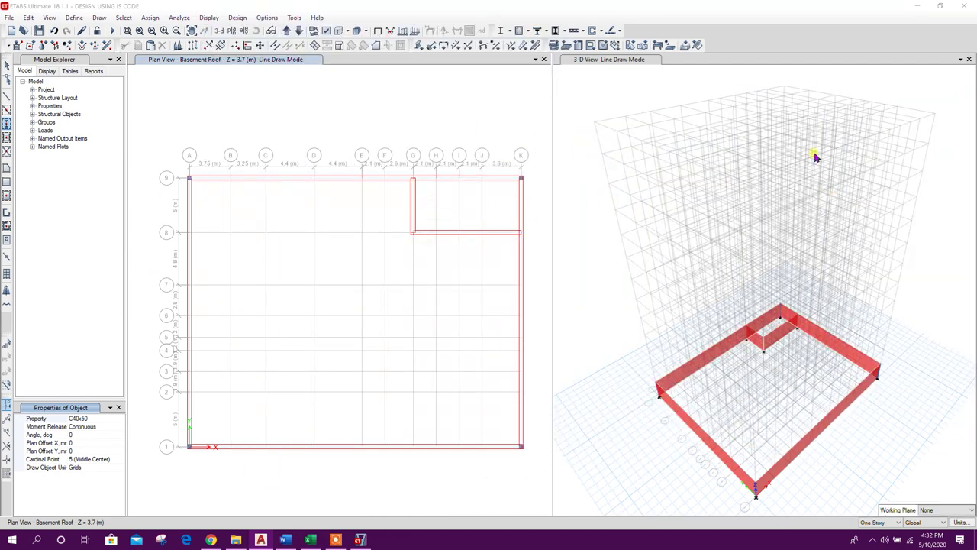
Set the column angle to 90° and place C40x50 columns along grid 9 at grids C, D, E, G and J.
{"action": "left_click", "coordinate": [91, 434]}
{"action": "type", "text": "90"}
{"action": "key", "text": "Return"}
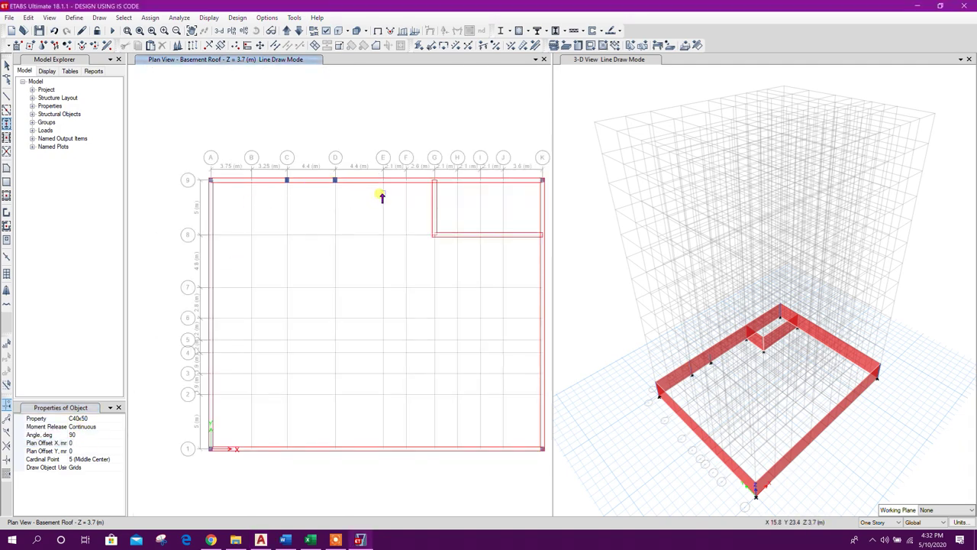
{"action": "left_click", "coordinate": [435, 180]}
{"action": "left_click", "coordinate": [503, 180]}
Place C40x50 columns along grid K at grids 8, 7, 5 and 2.
{"action": "left_click", "coordinate": [542, 234]}
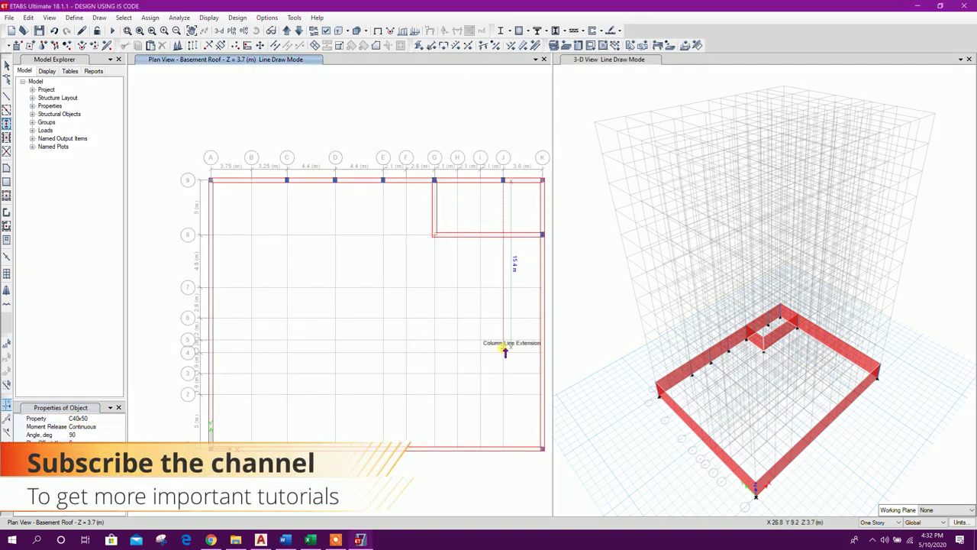
{"action": "middle_click_drag", "start_coordinate": [535, 369], "coordinate": [516, 333]}
{"action": "left_click", "coordinate": [523, 251]}
{"action": "left_click", "coordinate": [523, 304]}
{"action": "left_click", "coordinate": [523, 358]}
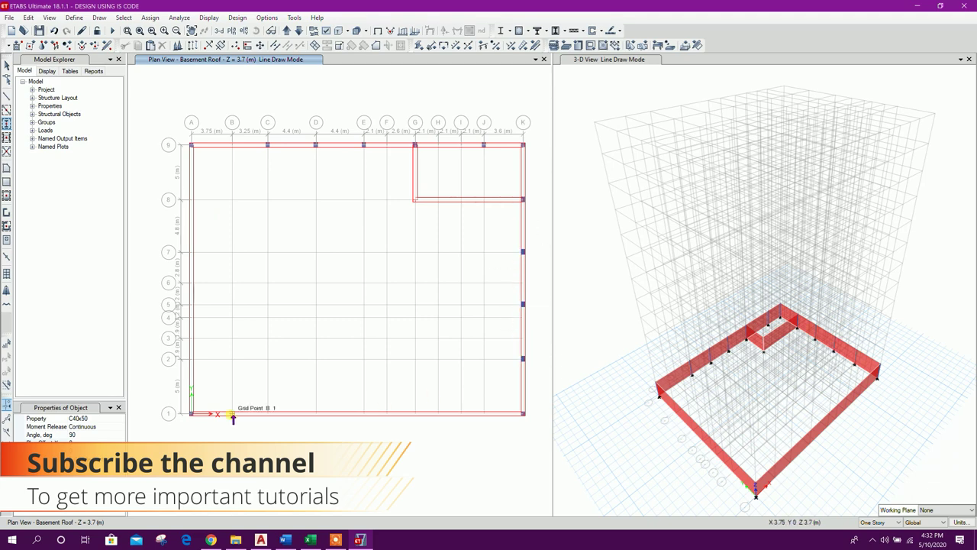
Place C40x50 columns along grid 1 at grids B, C, D, E, G and J.
{"action": "left_click", "coordinate": [268, 413]}
{"action": "left_click", "coordinate": [315, 413]}
{"action": "left_click", "coordinate": [363, 413]}
{"action": "left_click", "coordinate": [462, 413]}
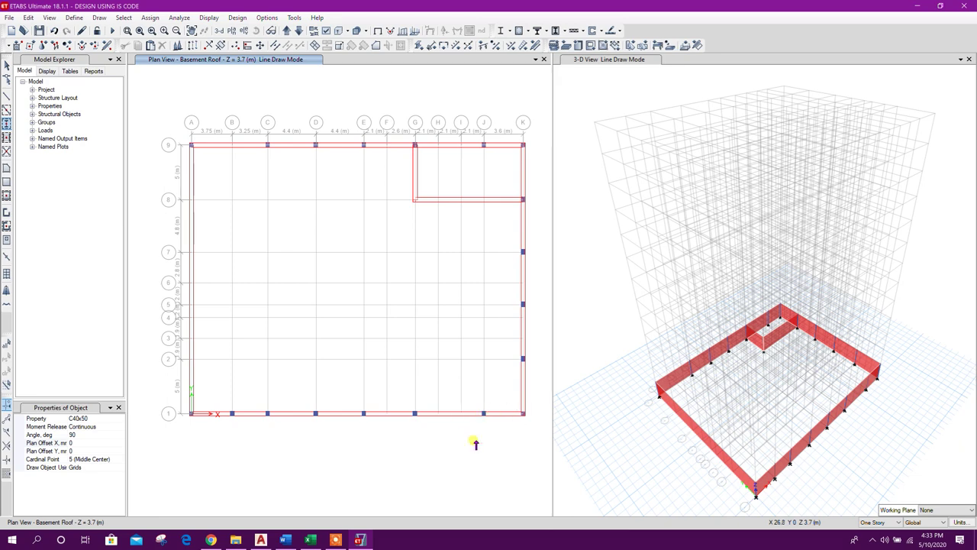
Place C40x50 columns along grid A at grids 8, 7, 5 and 2.
{"action": "left_click", "coordinate": [191, 199]}
{"action": "left_click", "coordinate": [191, 251]}
{"action": "left_click", "coordinate": [191, 304]}
{"action": "left_click", "coordinate": [191, 358]}
Place C30x60 columns at interior grid points D2, F2, G2, F5, G5, C8, D8, E8 and G8.
{"action": "left_click", "coordinate": [91, 418]}
{"action": "left_click", "coordinate": [94, 447]}
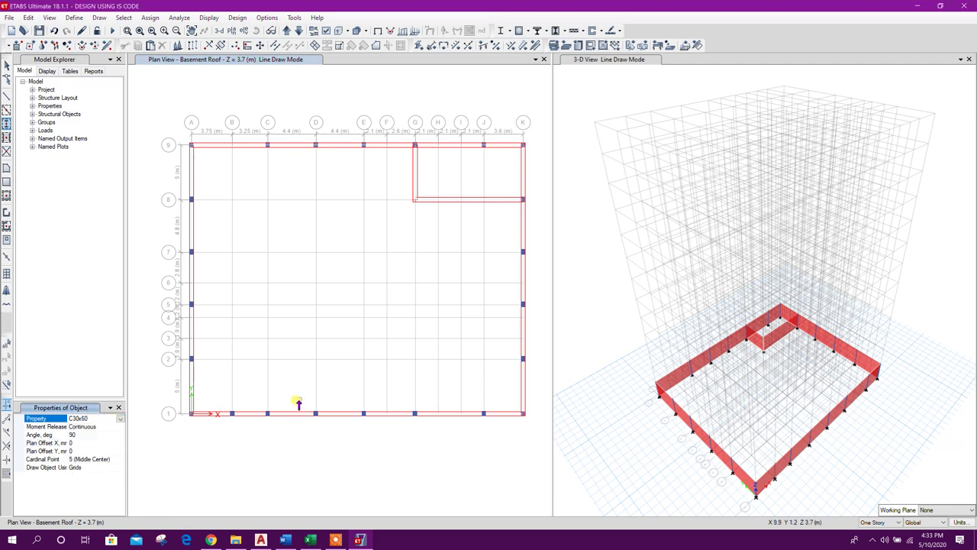
{"action": "left_click", "coordinate": [315, 358]}
{"action": "left_click", "coordinate": [386, 359]}
{"action": "left_click", "coordinate": [415, 304]}
{"action": "left_click", "coordinate": [268, 199]}
{"action": "left_click", "coordinate": [315, 200]}
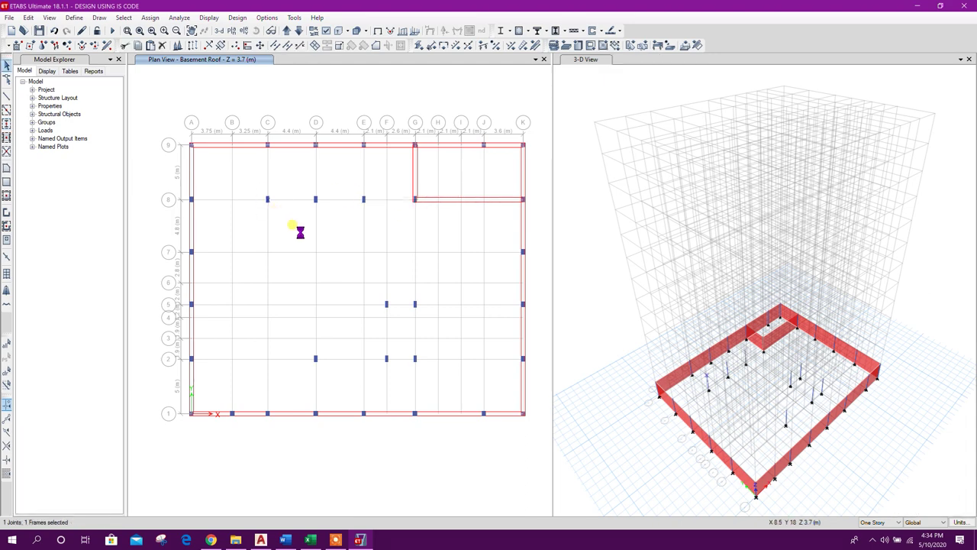
Place C35x70 columns at interior grid points D7, E7, G7 and D5.
{"action": "left_click", "coordinate": [6, 124]}
{"action": "left_click", "coordinate": [102, 417]}
{"action": "left_click", "coordinate": [120, 417]}
{"action": "left_click", "coordinate": [88, 450]}
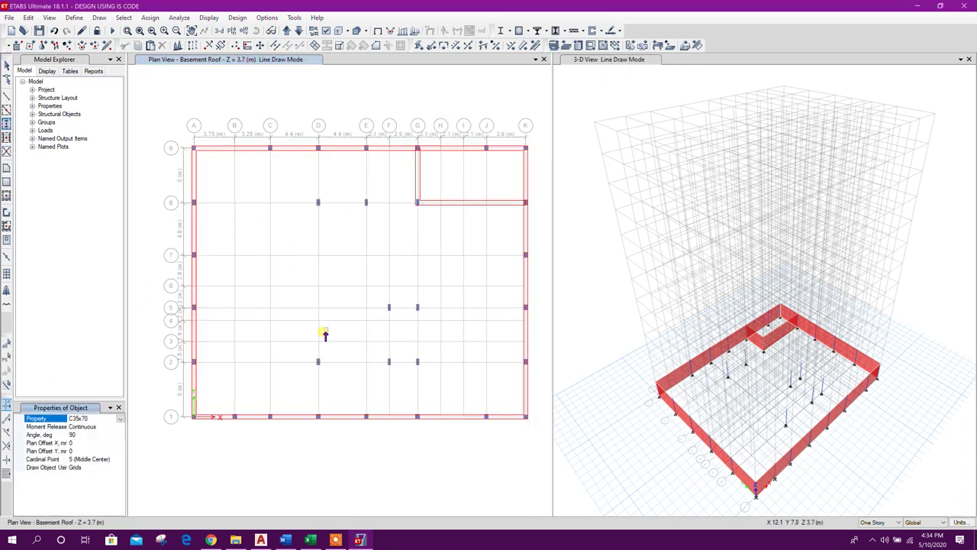
{"action": "left_click", "coordinate": [318, 255]}
{"action": "left_click", "coordinate": [366, 255]}
{"action": "left_click", "coordinate": [417, 255]}
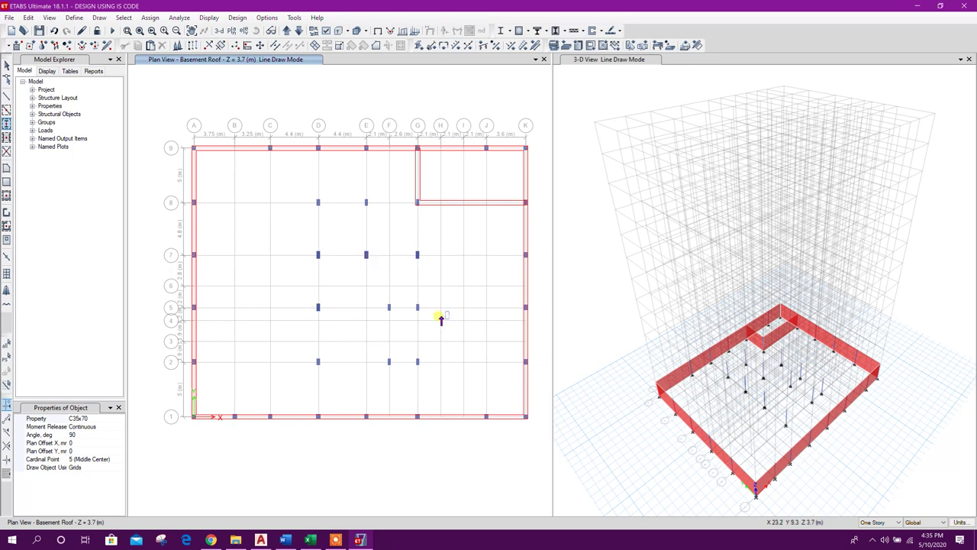
{"action": "key", "text": "Escape"}
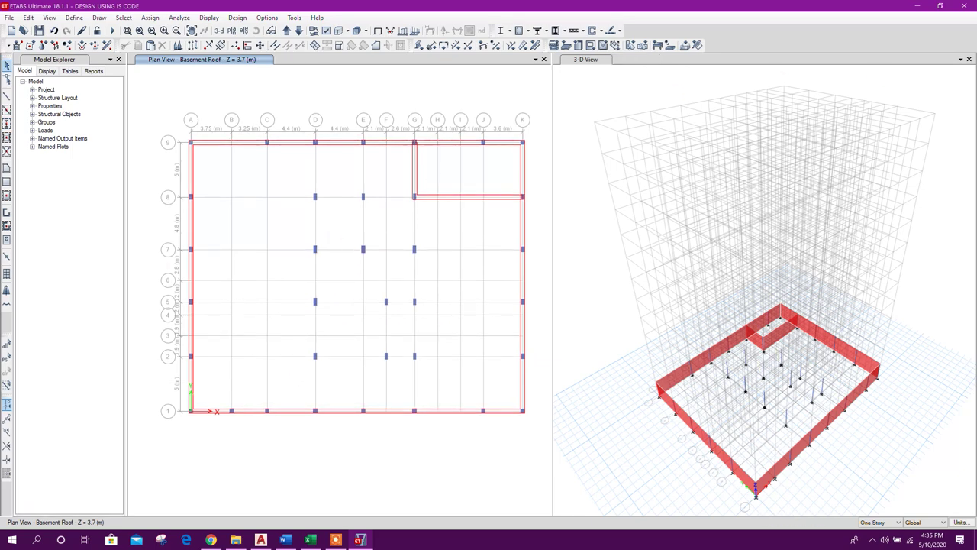
Start wall drawing with section W25 and automatic pier/spandrel labelling set to No.
{"action": "key", "text": "alt+Tab"}
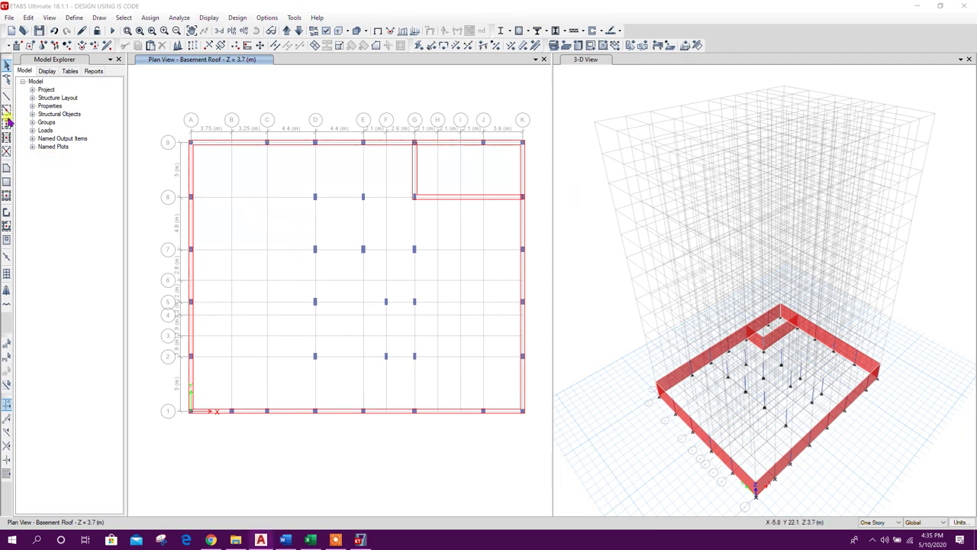
{"action": "left_click", "coordinate": [6, 211]}
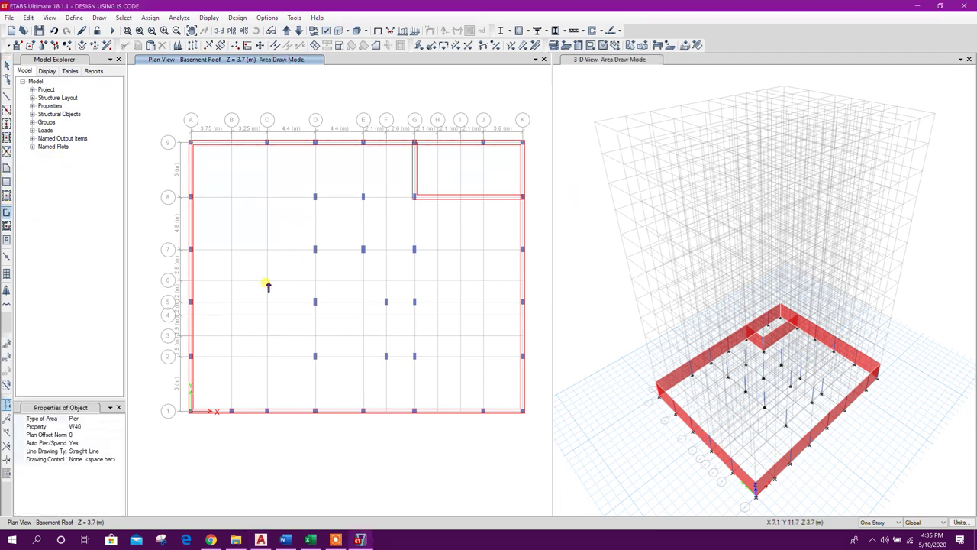
{"action": "left_click", "coordinate": [114, 426]}
{"action": "left_click", "coordinate": [119, 428]}
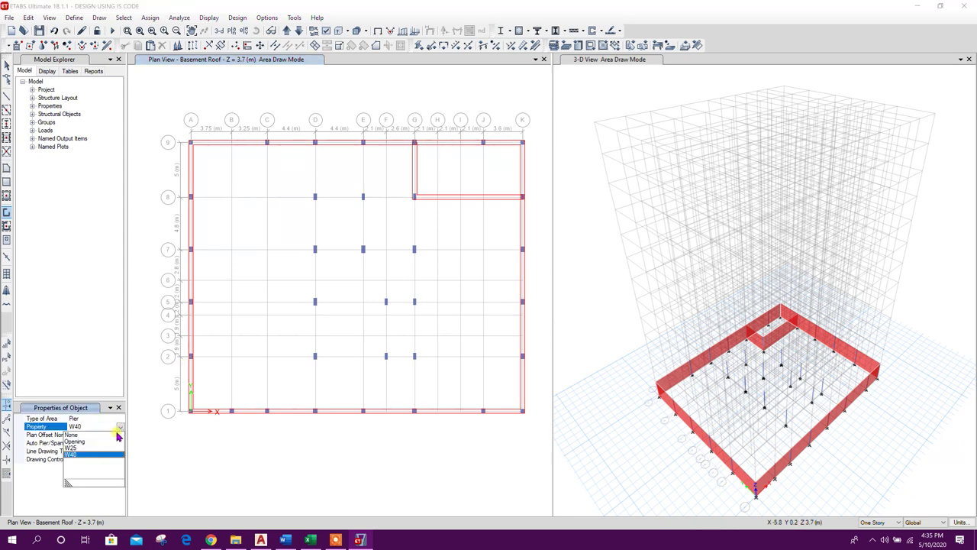
{"action": "left_click", "coordinate": [79, 448]}
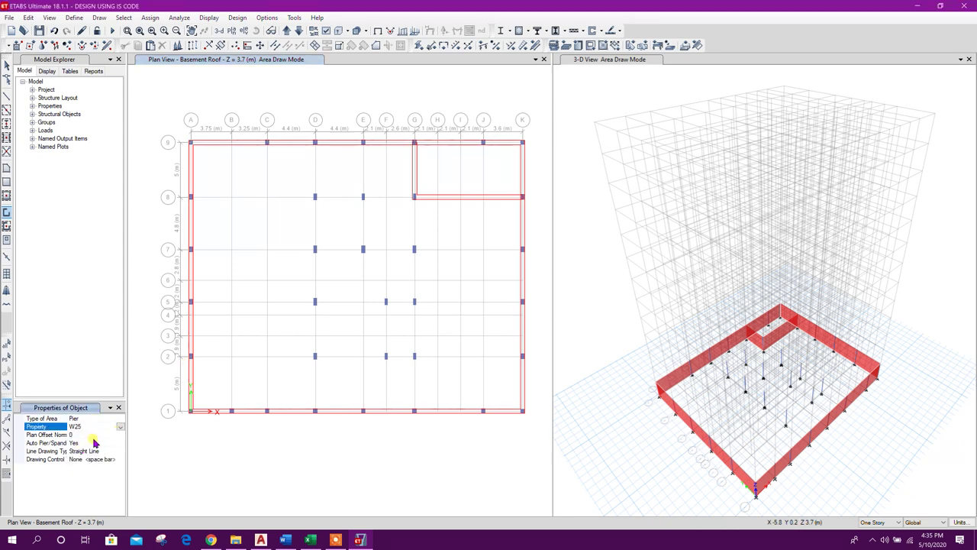
{"action": "left_click", "coordinate": [100, 443]}
{"action": "left_click", "coordinate": [121, 443]}
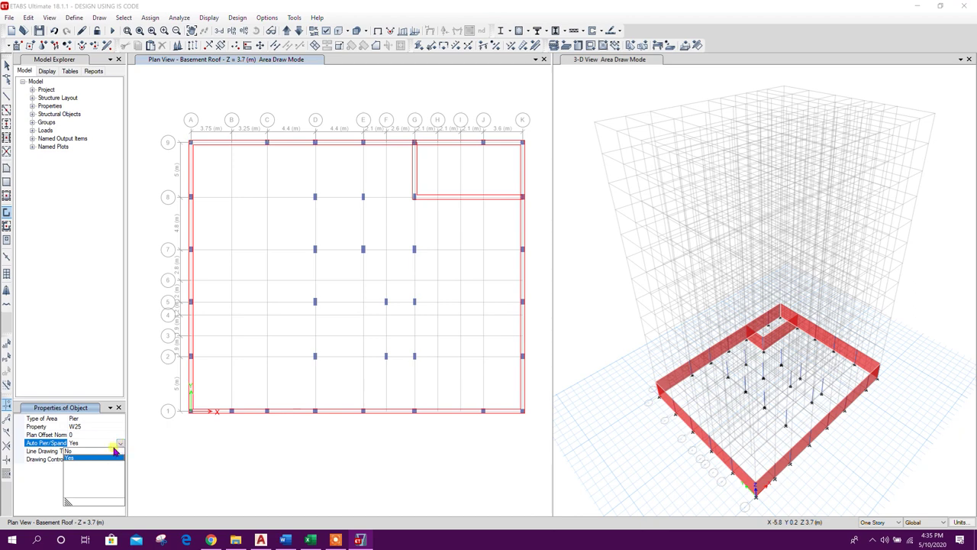
{"action": "left_click", "coordinate": [72, 451]}
Draw two L-shaped W25 walls through grid points C8-B8-B7 and B5-B2-C2.
{"action": "middle_click_drag", "start_coordinate": [250, 253], "coordinate": [246, 269]}
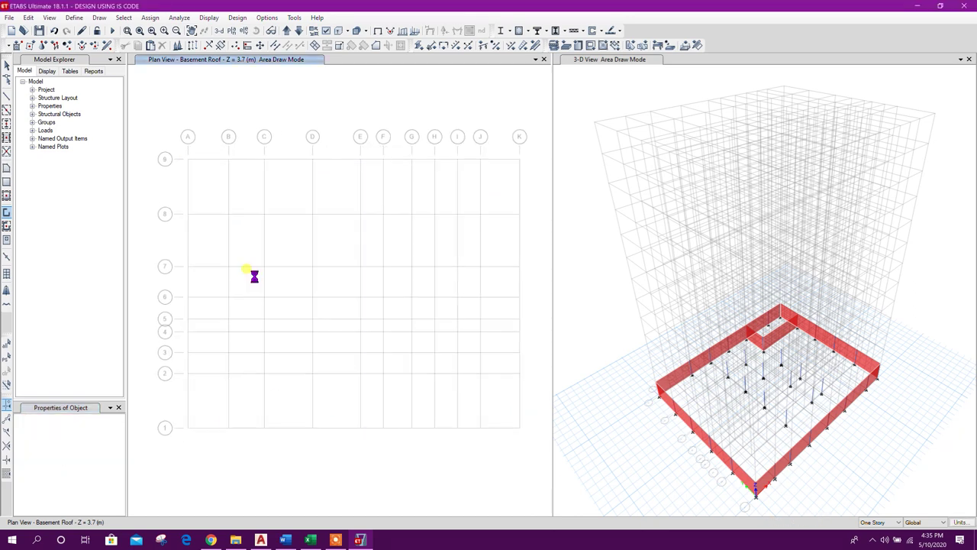
{"action": "left_click", "coordinate": [286, 212]}
{"action": "left_click", "coordinate": [252, 211]}
{"action": "left_click", "coordinate": [251, 264]}
{"action": "right_click", "coordinate": [251, 264]}
{"action": "middle_click_drag", "start_coordinate": [252, 358], "coordinate": [257, 324]}
{"action": "left_click", "coordinate": [256, 297]}
{"action": "left_click", "coordinate": [256, 337]}
{"action": "double_click", "coordinate": [291, 337]}
Draw W25 walls through grid points J8-J7-I7, from I2 to J2, and through J5-J6-I6.
{"action": "left_click", "coordinate": [470, 178]}
{"action": "left_click", "coordinate": [471, 229]}
{"action": "double_click", "coordinate": [449, 229]}
{"action": "left_click", "coordinate": [448, 337]}
{"action": "double_click", "coordinate": [471, 337]}
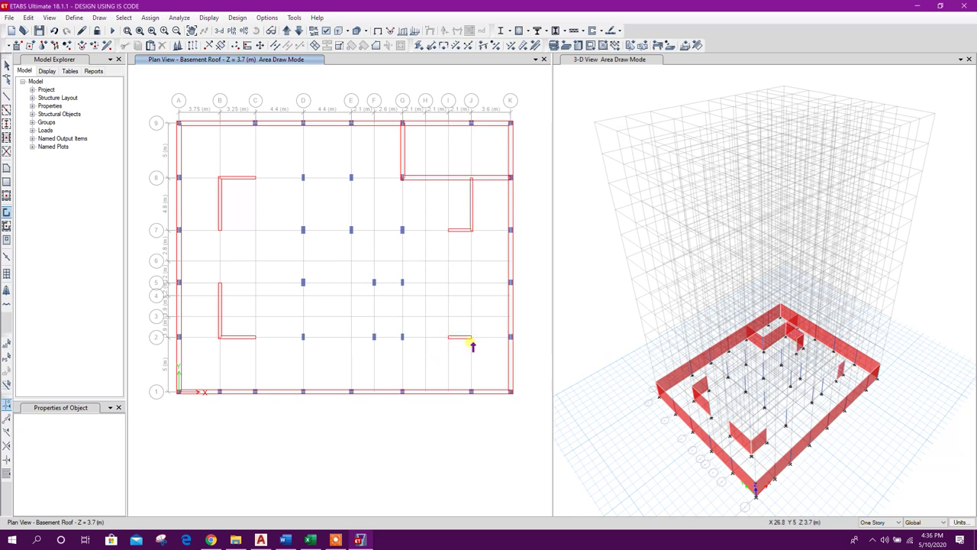
{"action": "left_click", "coordinate": [471, 282]}
{"action": "left_click", "coordinate": [472, 261]}
{"action": "double_click", "coordinate": [448, 261]}
Draw the W25 lift core walls through H2-I2-I4-H4, plus the dividing wall from H3 to I3.
{"action": "left_click", "coordinate": [426, 336]}
{"action": "left_click", "coordinate": [448, 337]}
{"action": "double_click", "coordinate": [448, 296]}
{"action": "left_click", "coordinate": [425, 295]}
{"action": "double_click", "coordinate": [448, 296]}
{"action": "left_click", "coordinate": [425, 316]}
{"action": "double_click", "coordinate": [448, 317]}
{"action": "scroll", "coordinate": [435, 307], "scroll_direction": "up", "scroll_amount": 3}
{"action": "key", "text": "Escape"}
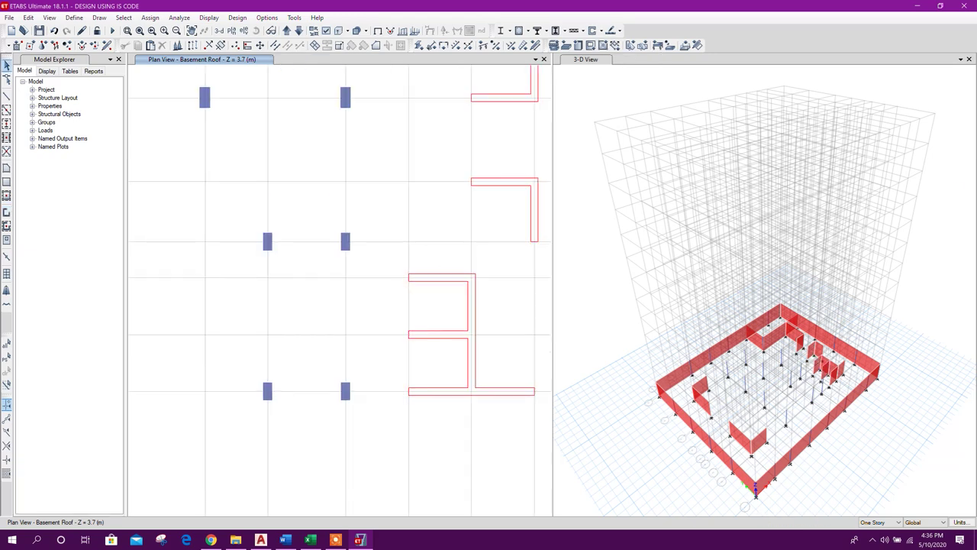
Draw joint objects with a Y plan offset of -350 mm from grid points H4 and H3.
{"action": "left_click", "coordinate": [261, 540]}
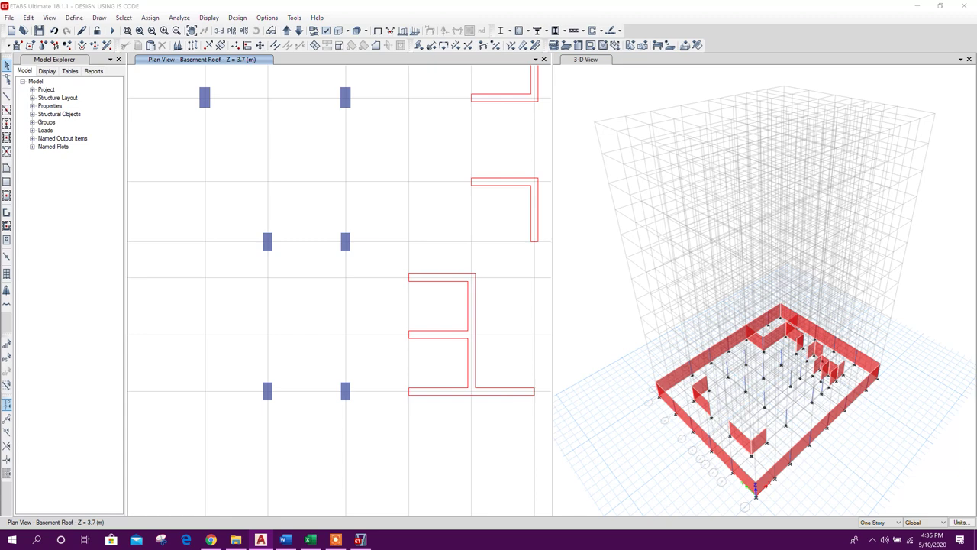
{"action": "middle_click_drag", "start_coordinate": [420, 259], "coordinate": [424, 233]}
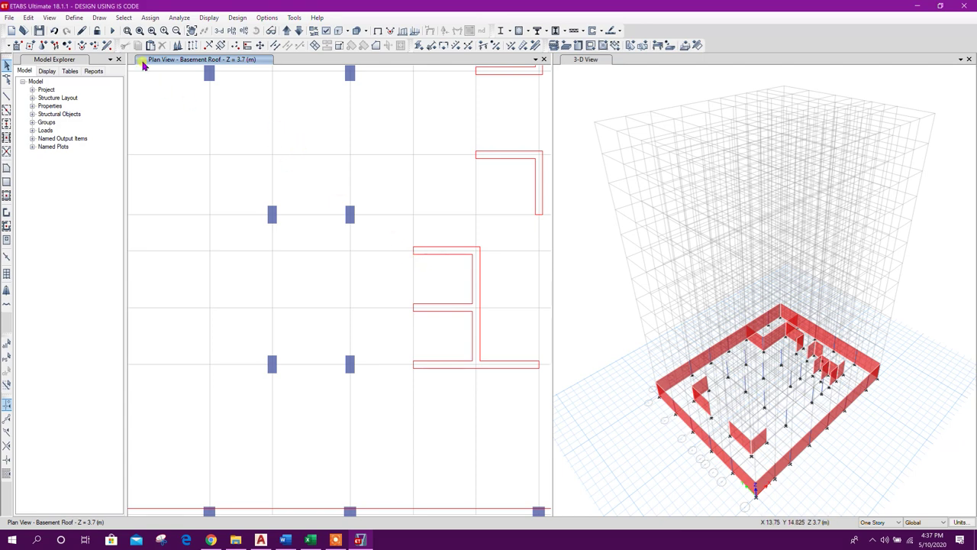
{"action": "left_click", "coordinate": [100, 18]}
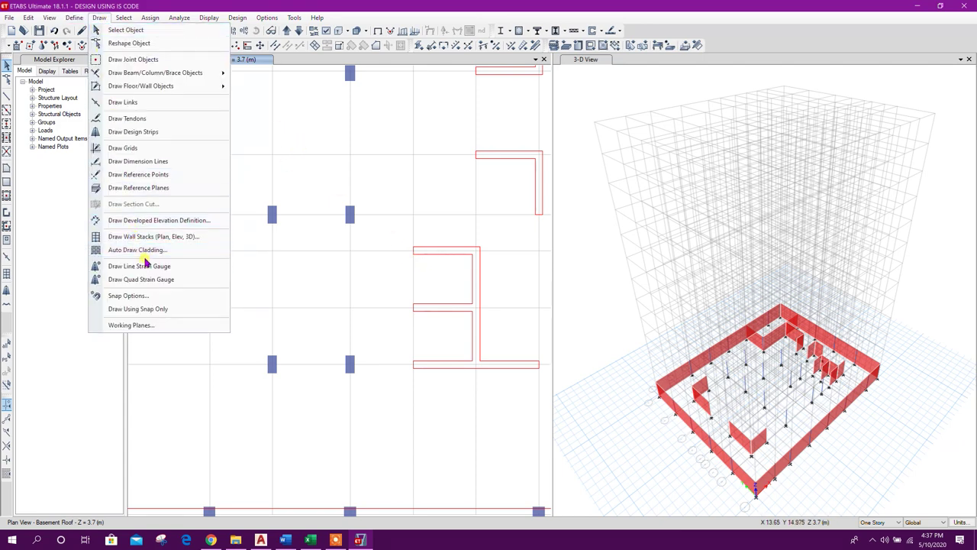
{"action": "left_click", "coordinate": [153, 59]}
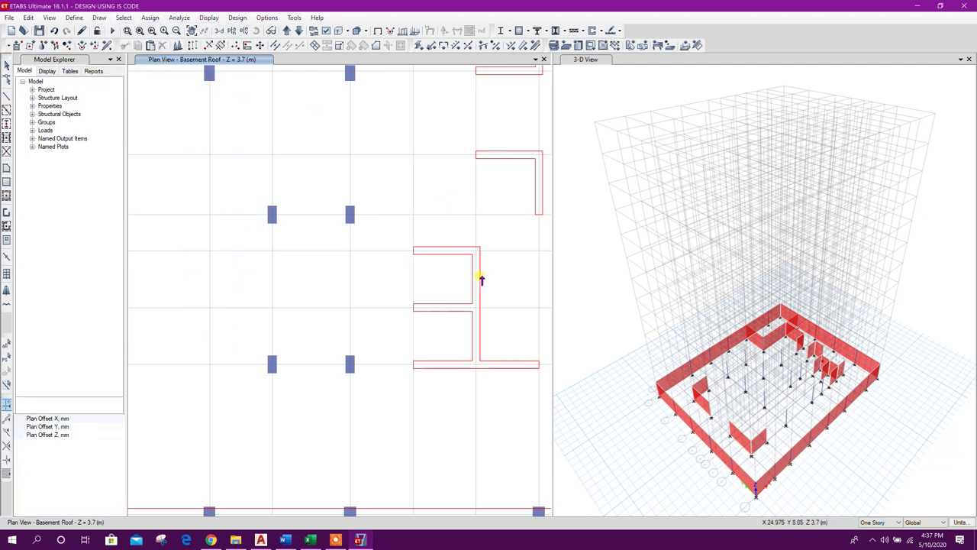
{"action": "left_click", "coordinate": [82, 429]}
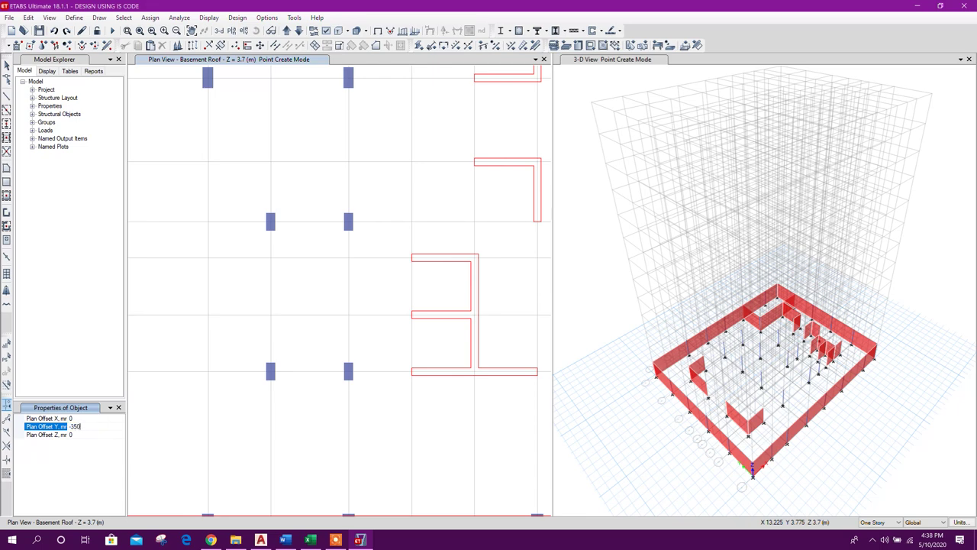
{"action": "left_click", "coordinate": [94, 434]}
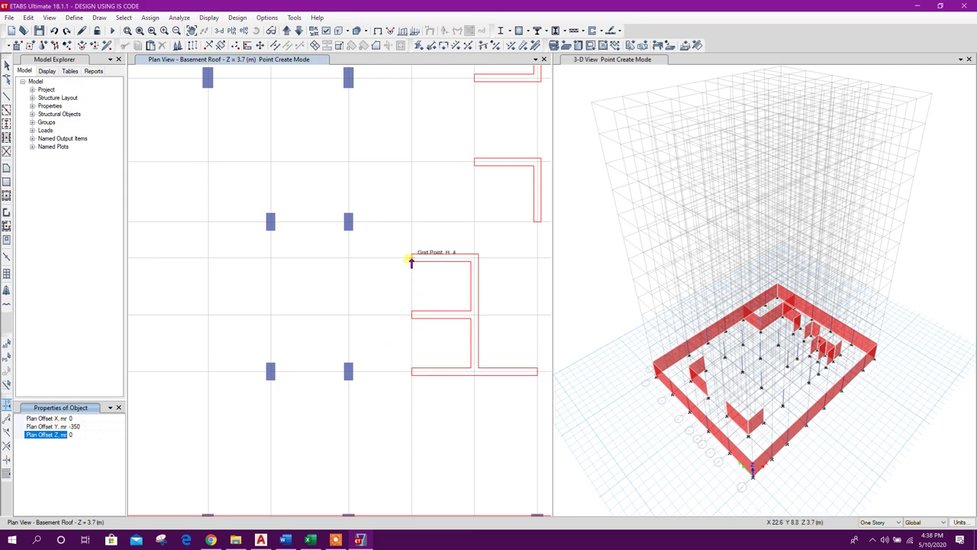
{"action": "left_click", "coordinate": [411, 260]}
{"action": "left_click", "coordinate": [412, 315]}
Draw joint objects with a Y plan offset of 350 mm from grid points H3 and H2.
{"action": "left_click", "coordinate": [74, 426]}
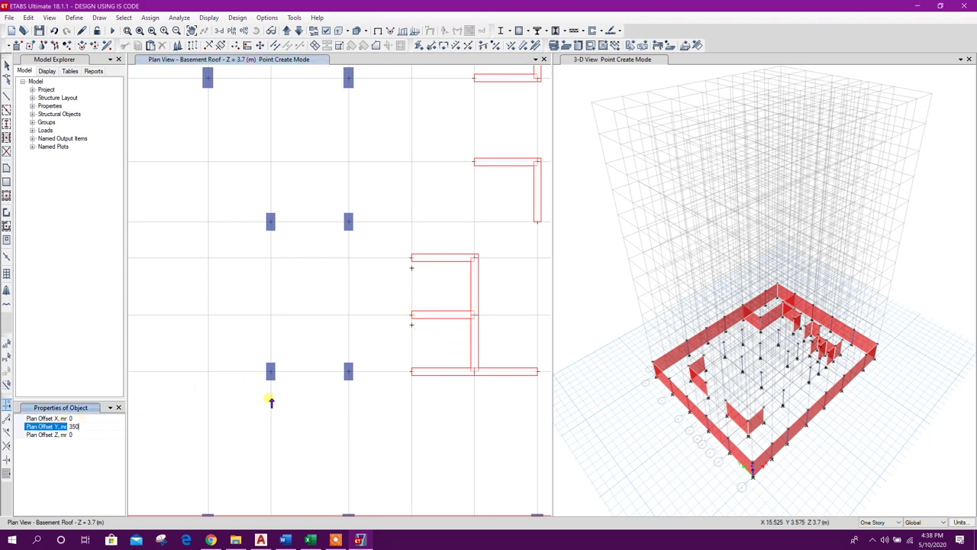
{"action": "left_click", "coordinate": [412, 315]}
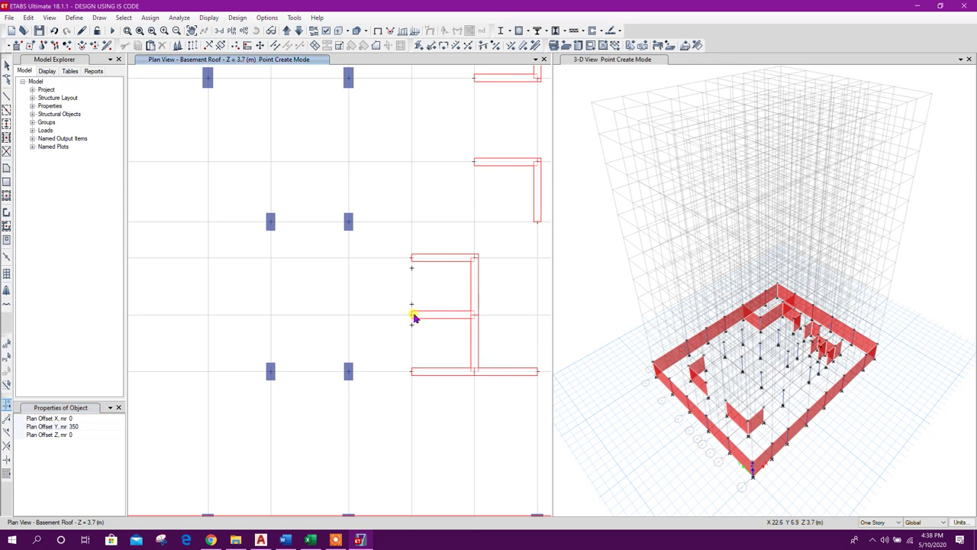
{"action": "left_click", "coordinate": [412, 372]}
{"action": "key", "text": "Escape"}
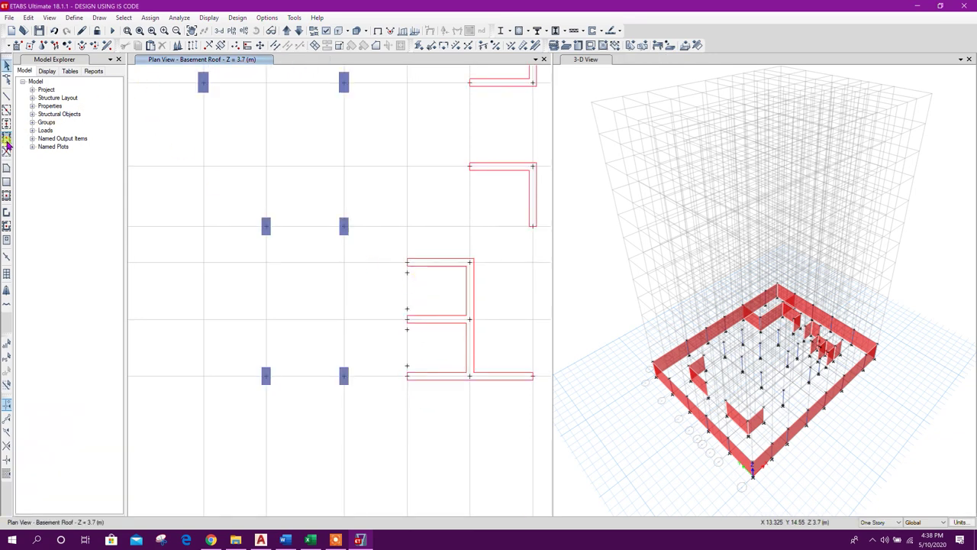
Draw short W25 return walls on grid H from the H4, H3 and H2 wall ends to the offset joints.
{"action": "left_click", "coordinate": [7, 215]}
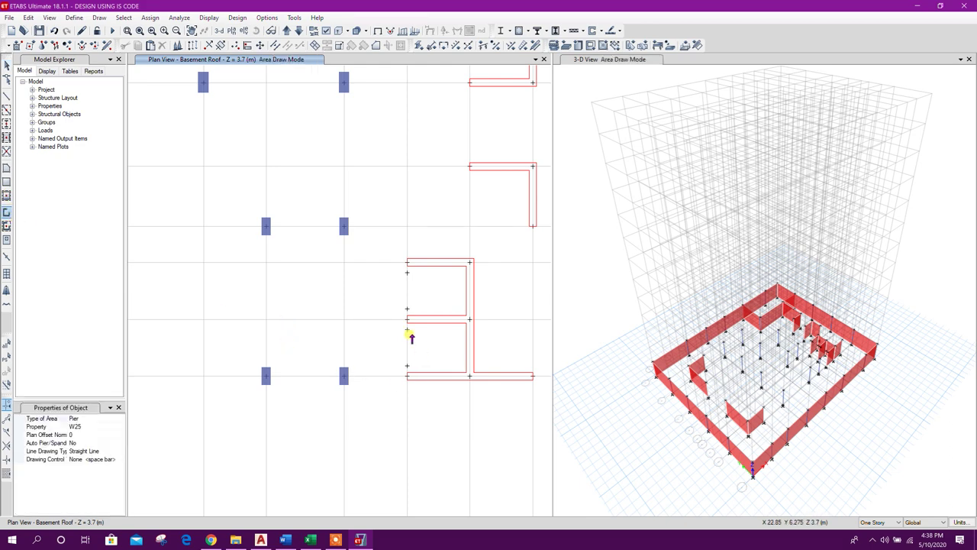
{"action": "mouse_move", "coordinate": [407, 319]}
{"action": "left_mouse_down"}
{"action": "mouse_move", "coordinate": [407, 309]}
{"action": "mouse_move", "coordinate": [407, 329]}
{"action": "left_mouse_up"}
{"action": "left_click_drag", "start_coordinate": [407, 376], "coordinate": [407, 365]}
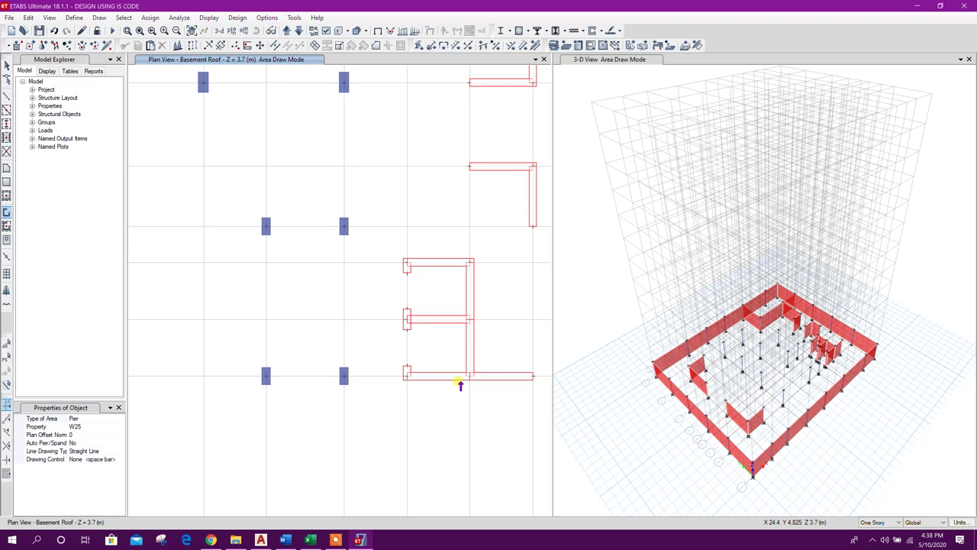
{"action": "key", "text": "Escape"}
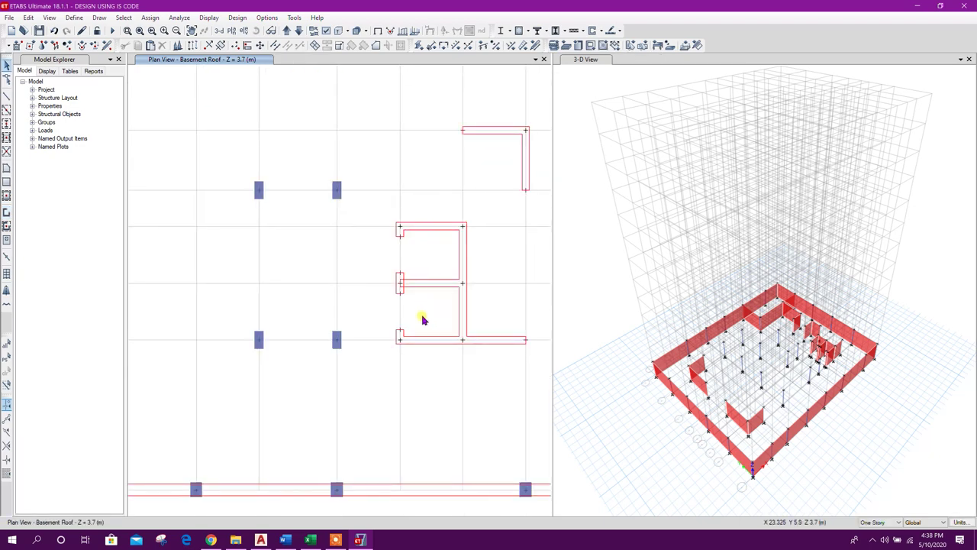
Set joint objects to invisible in the plan view's display options.
{"action": "middle_click_drag", "start_coordinate": [435, 272], "coordinate": [431, 295]}
{"action": "left_click", "coordinate": [326, 30]}
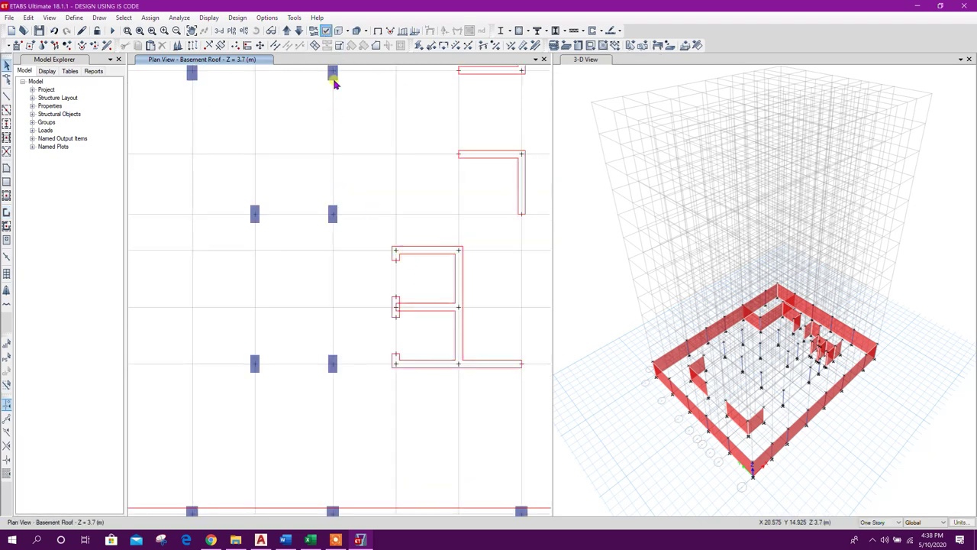
{"action": "key", "text": "ctrl+w"}
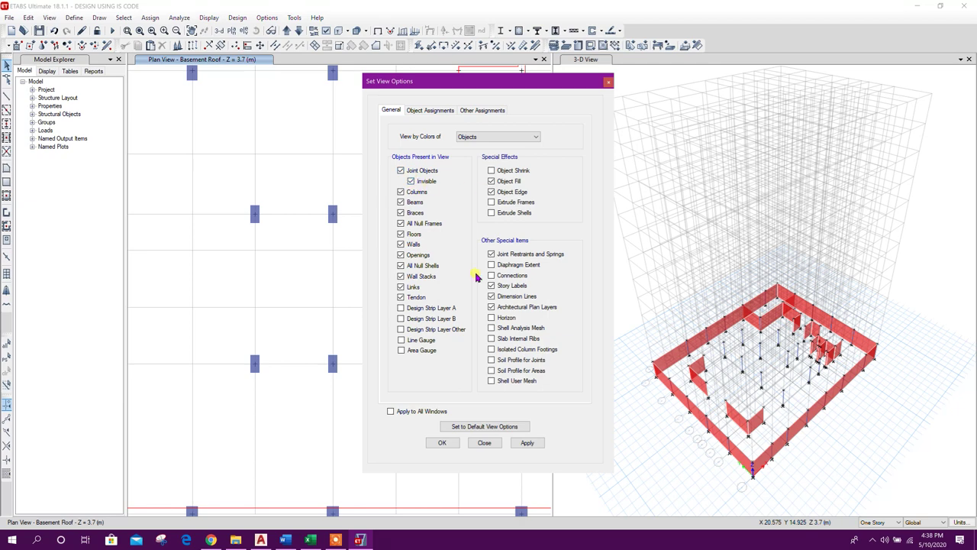
{"action": "left_click", "coordinate": [527, 443]}
{"action": "left_click", "coordinate": [484, 442]}
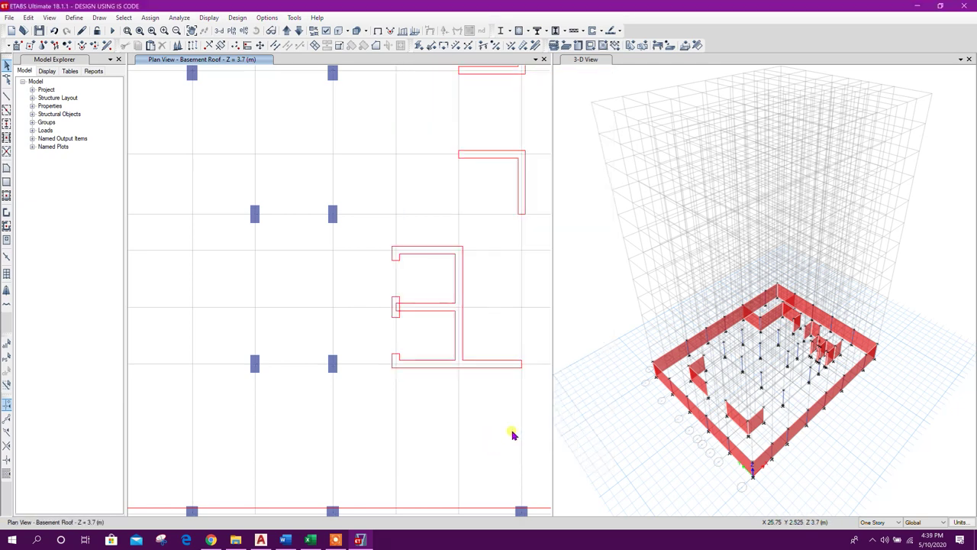
Set joint objects to invisible in the 3-D view's display options as well.
{"action": "left_click", "coordinate": [589, 293]}
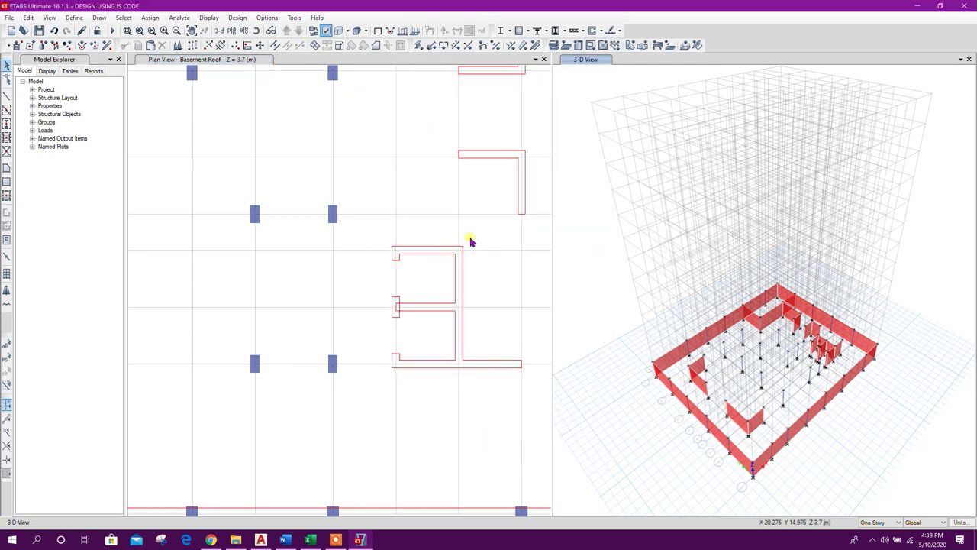
{"action": "key", "text": "ctrl+w"}
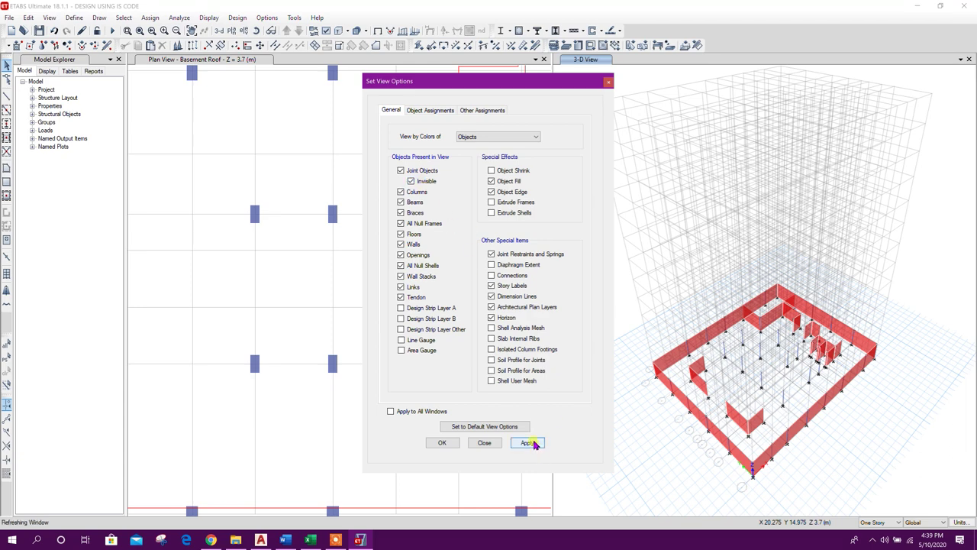
{"action": "left_click", "coordinate": [484, 444]}
{"action": "middle_click_drag", "start_coordinate": [635, 415], "coordinate": [665, 408], "text": "shift"}
{"action": "scroll", "coordinate": [390, 339], "scroll_direction": "down", "scroll_amount": 5}
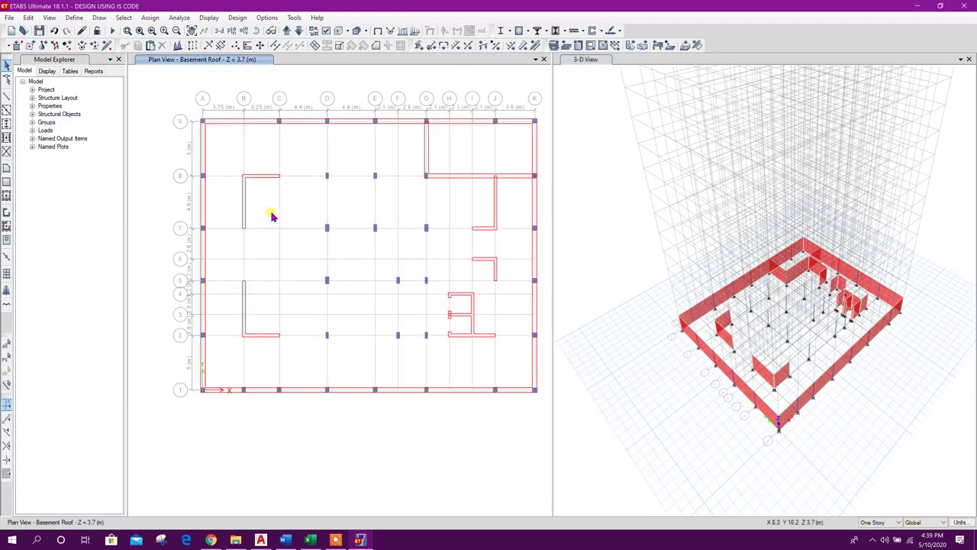
Draw a sloping RAMP25 floor area from grid points A8 and B8 at Base up to B1 and A1 at Basement Roof.
{"action": "left_click", "coordinate": [6, 169]}
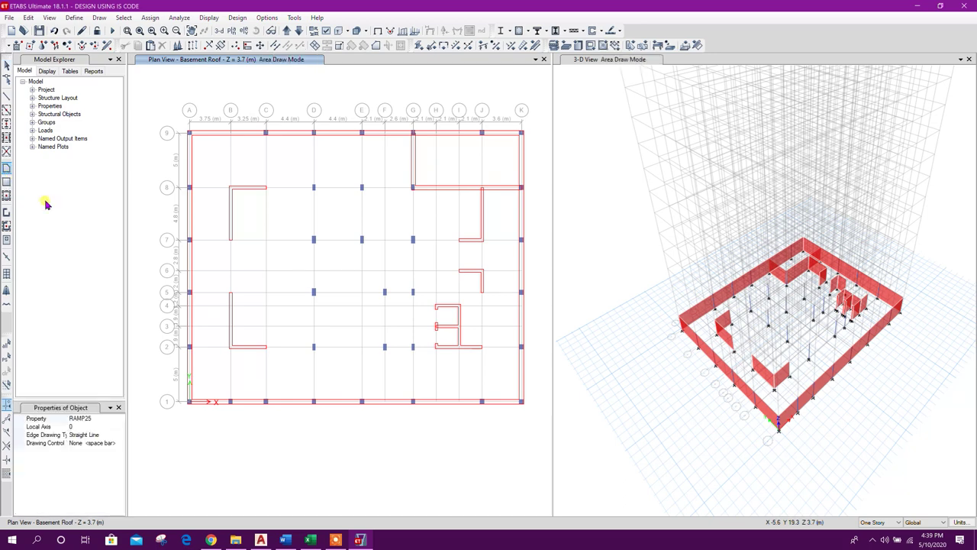
{"action": "left_click", "coordinate": [114, 419]}
{"action": "left_click", "coordinate": [120, 419]}
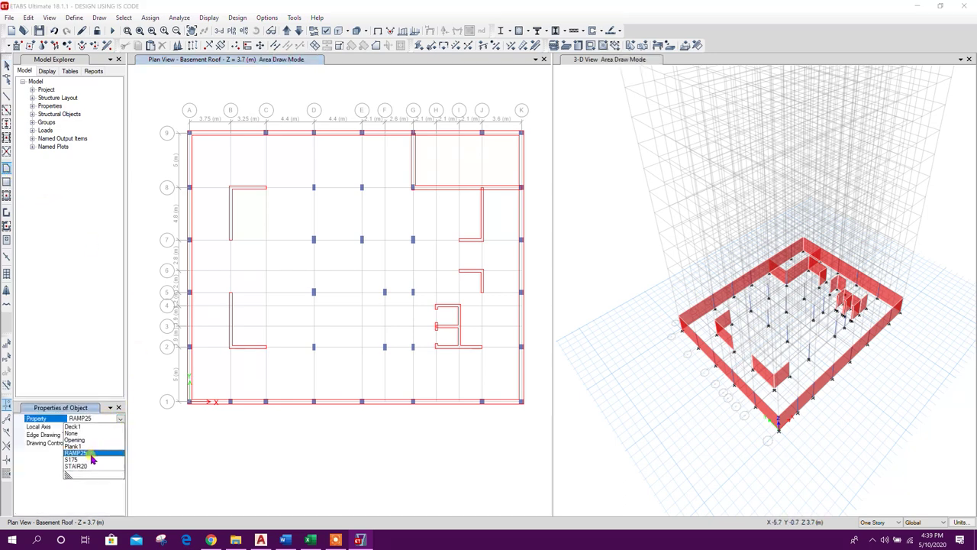
{"action": "left_click", "coordinate": [90, 453]}
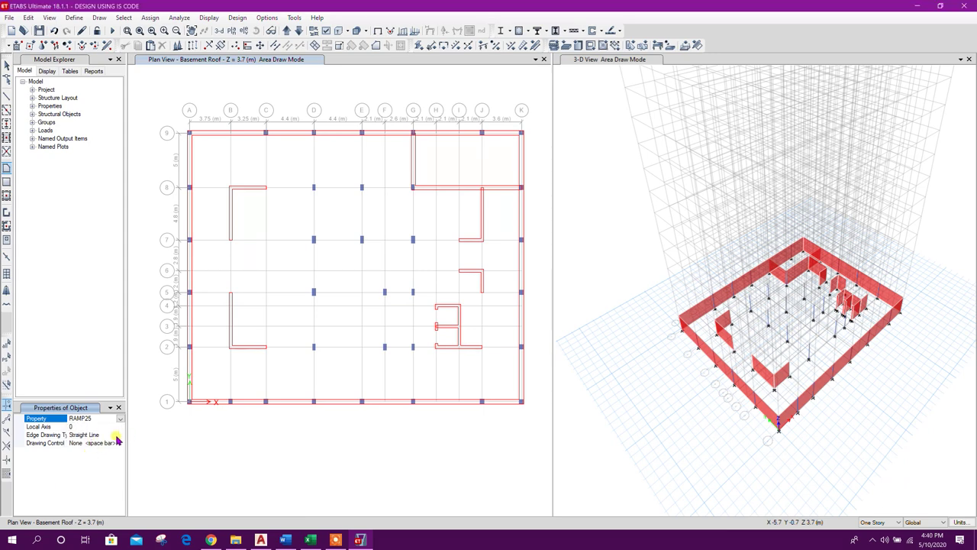
{"action": "left_click", "coordinate": [298, 31]}
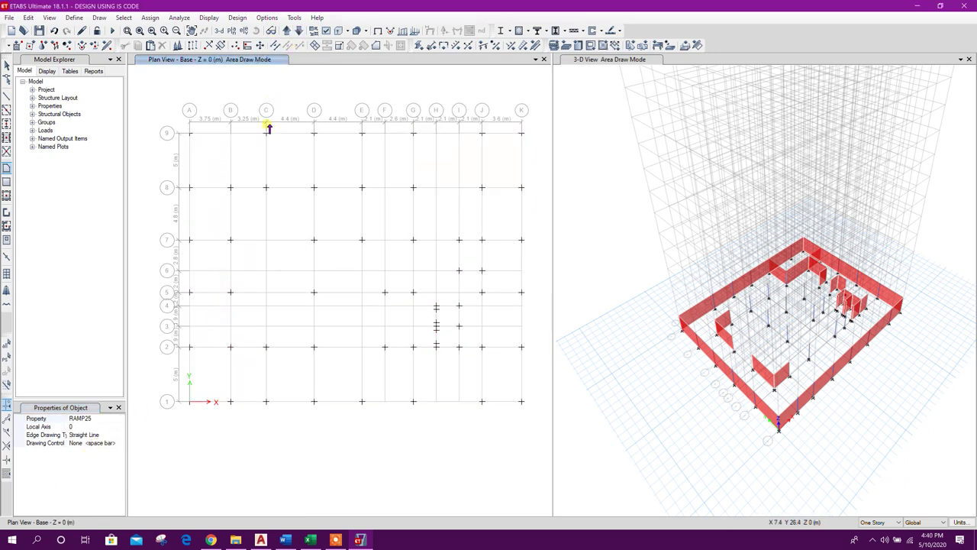
{"action": "left_click", "coordinate": [189, 188]}
{"action": "left_click", "coordinate": [231, 187]}
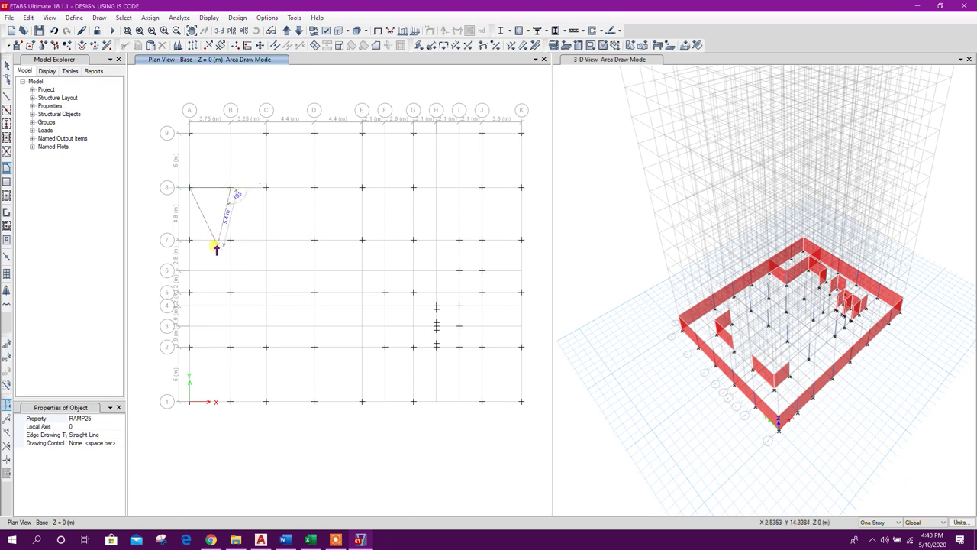
{"action": "left_click", "coordinate": [286, 30]}
{"action": "left_click", "coordinate": [231, 401]}
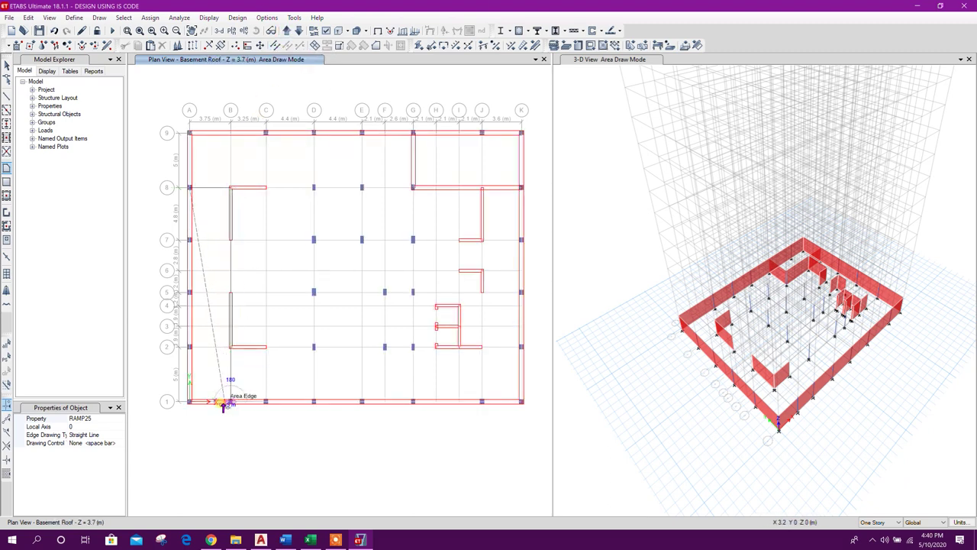
{"action": "left_click", "coordinate": [189, 401]}
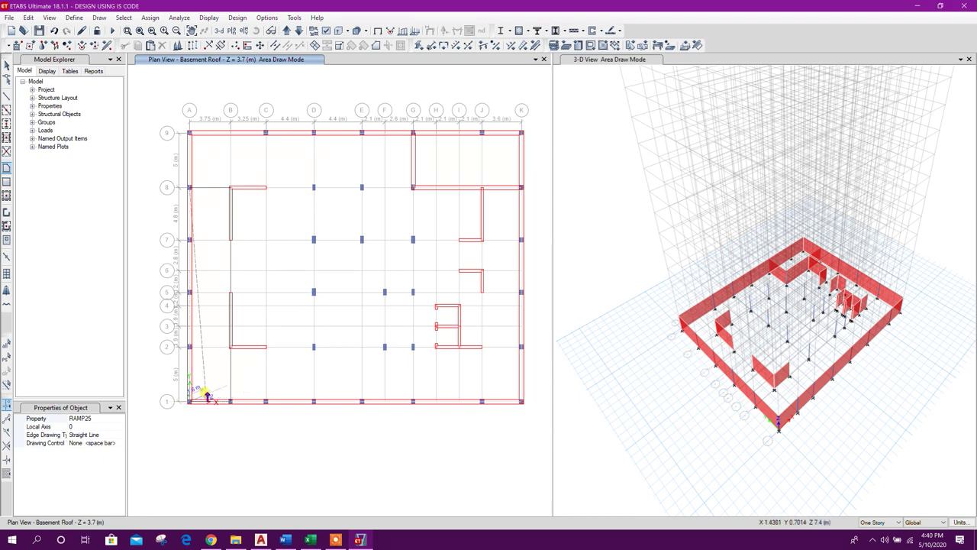
{"action": "key", "text": "Return"}
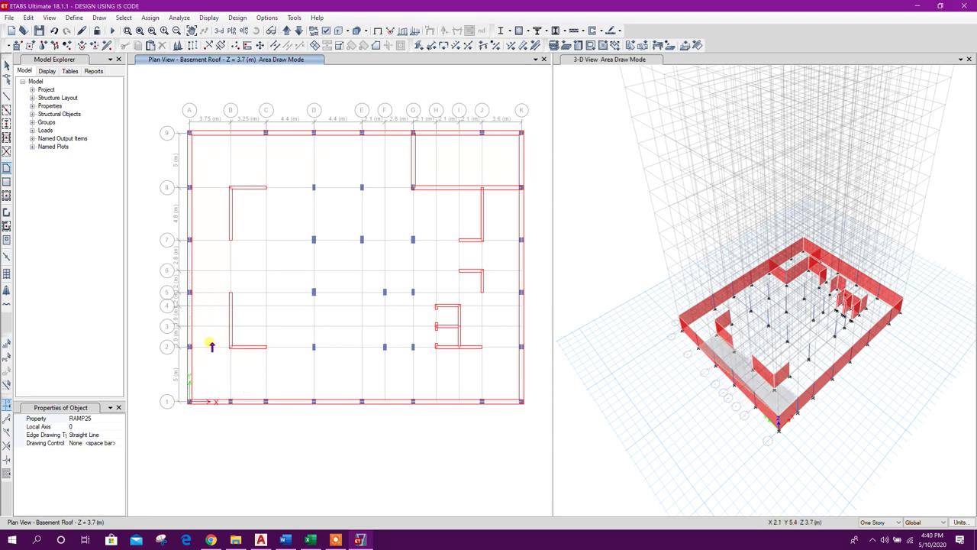
Draw a B30x50 frame beam at Base along grid 8 between grids A and B, at the ramp's lower end.
{"action": "scroll", "coordinate": [711, 425], "scroll_direction": "up", "scroll_amount": 6}
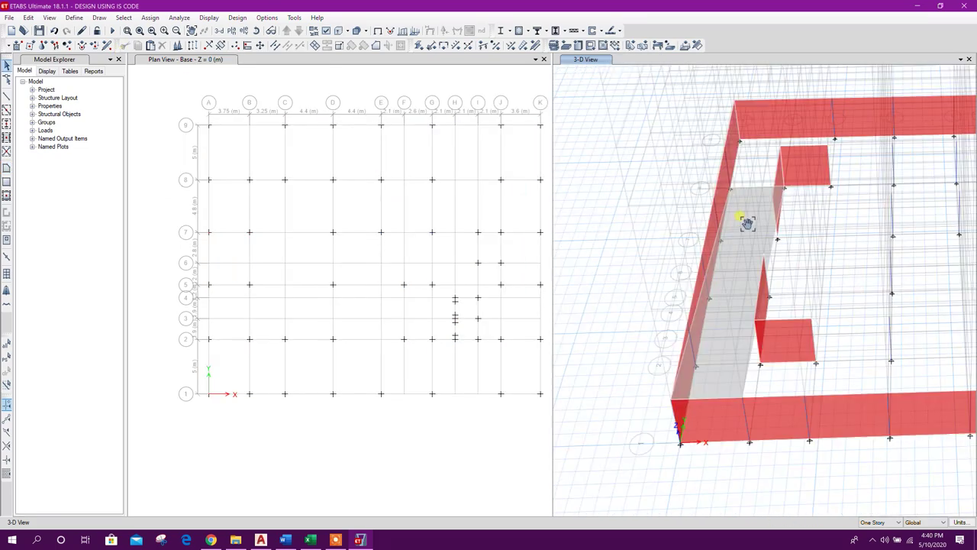
{"action": "scroll", "coordinate": [744, 208], "scroll_direction": "up", "scroll_amount": 1}
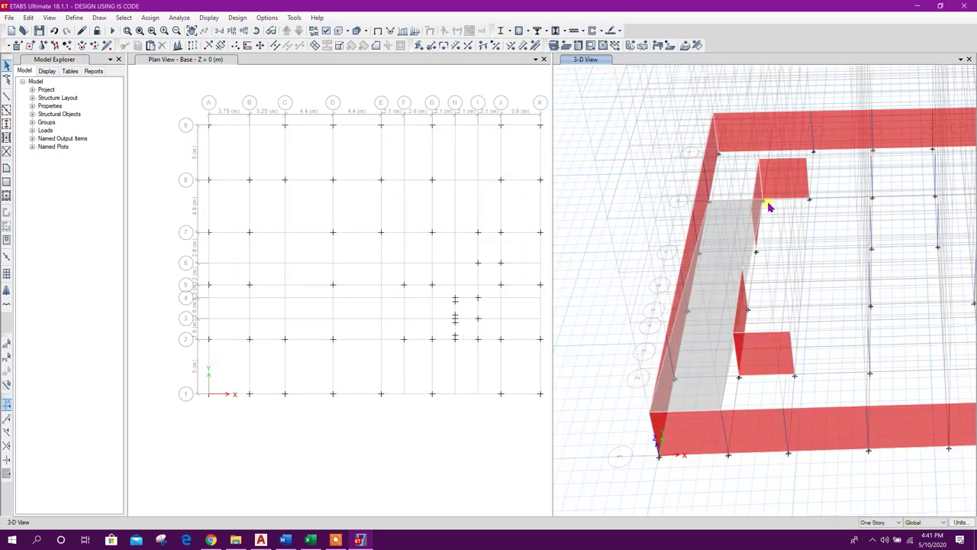
{"action": "left_click", "coordinate": [7, 98]}
{"action": "left_click", "coordinate": [106, 427]}
{"action": "left_click", "coordinate": [120, 426]}
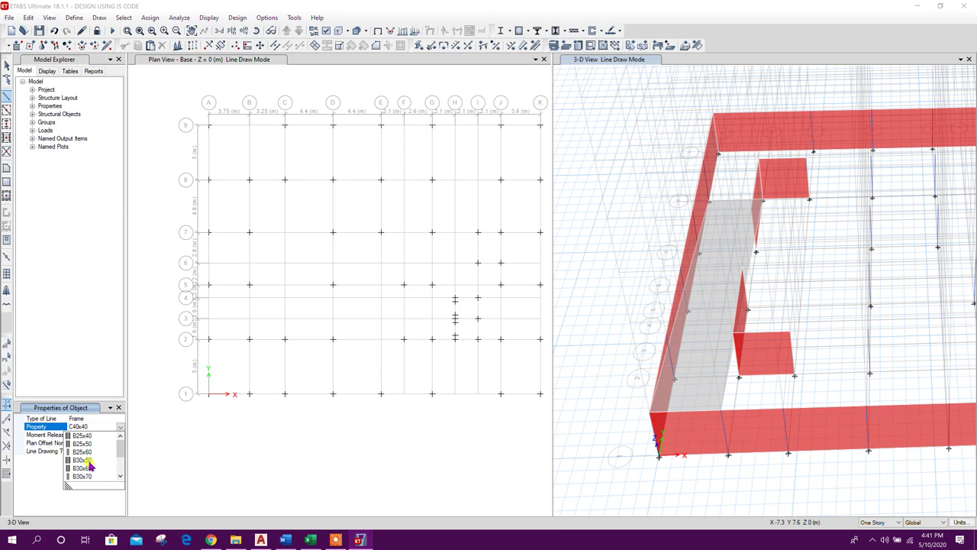
{"action": "left_click", "coordinate": [85, 467]}
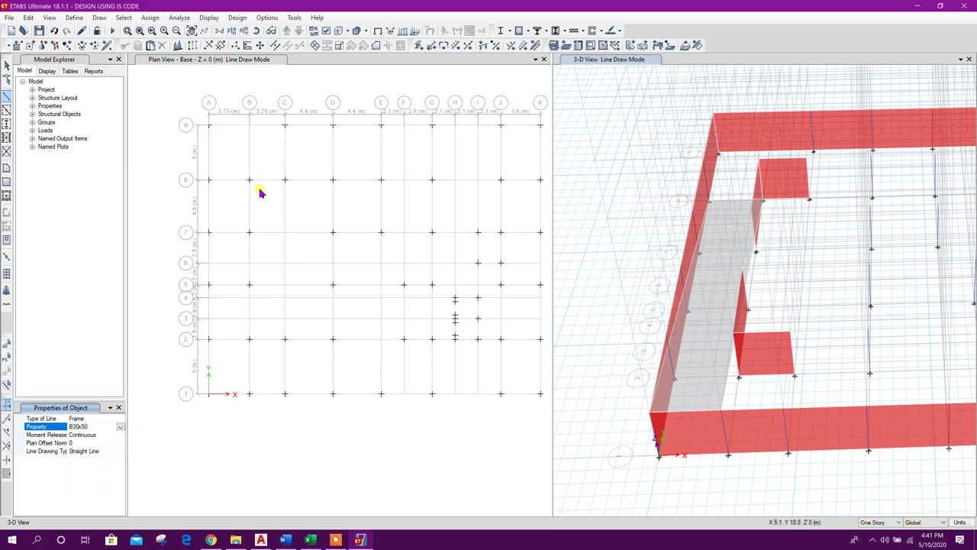
{"action": "scroll", "coordinate": [211, 187], "scroll_direction": "up", "scroll_amount": 3}
{"action": "left_click", "coordinate": [202, 168]}
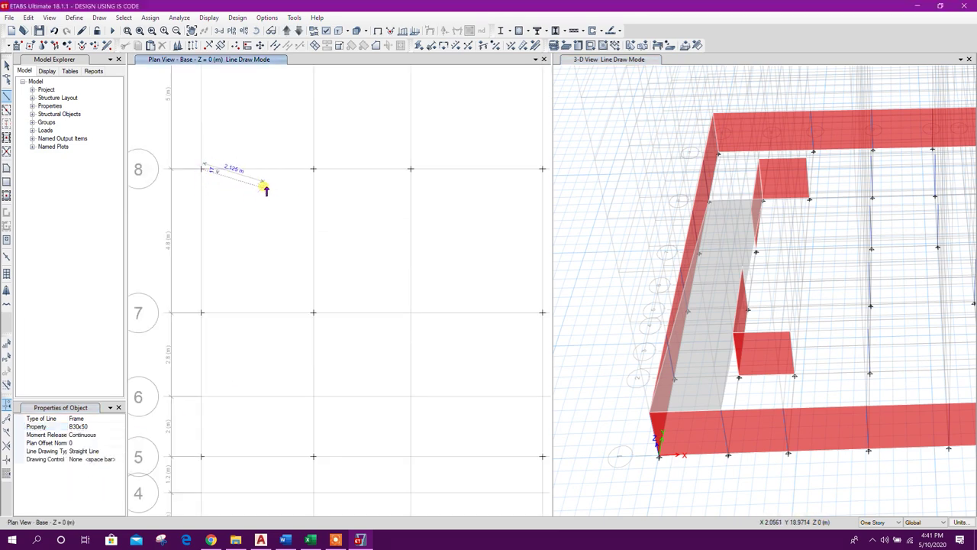
{"action": "left_click", "coordinate": [277, 236]}
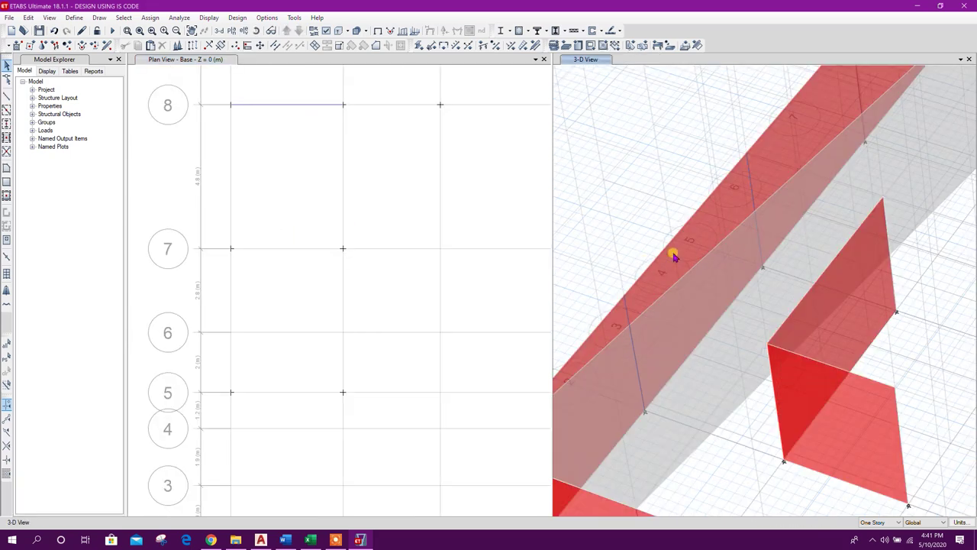
Draw a sloping B30x50 beam along the ramp's grid A edge from A1 at Basement Roof to A8 at Base.
{"action": "left_click", "coordinate": [7, 96]}
{"action": "middle_click_drag", "start_coordinate": [624, 372], "coordinate": [745, 308]}
{"action": "scroll", "coordinate": [752, 314], "scroll_direction": "up", "scroll_amount": 2}
{"action": "scroll", "coordinate": [669, 374], "scroll_direction": "down", "scroll_amount": 3}
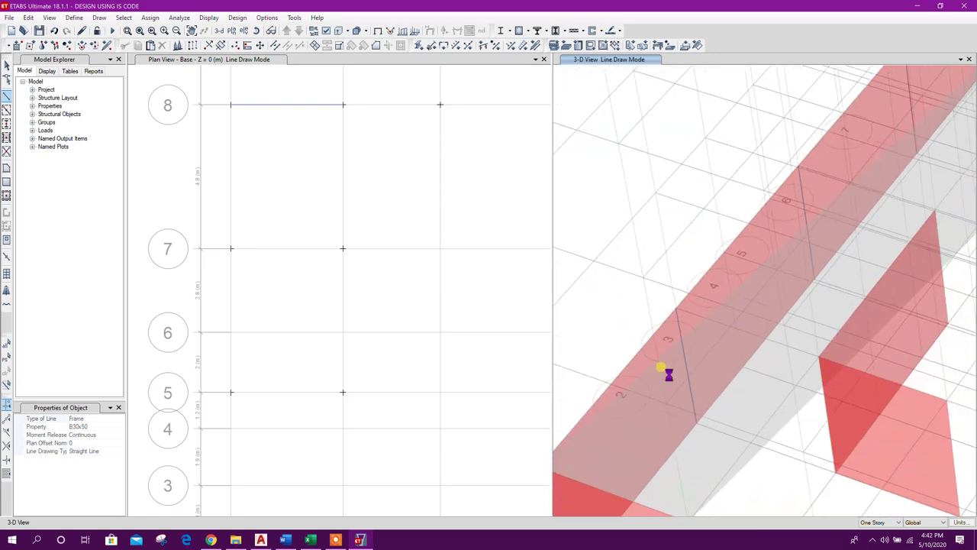
{"action": "middle_click_drag", "start_coordinate": [926, 114], "coordinate": [837, 249]}
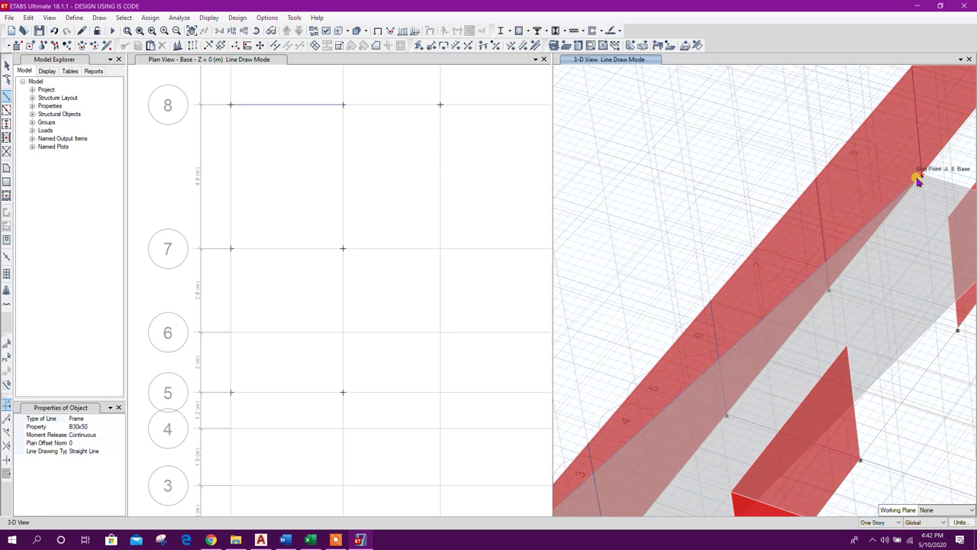
{"action": "key", "text": "Escape"}
Divide the sloping grid A beam and the columns it crosses by breaking them at intersections with selected frames and joints.
{"action": "left_click", "coordinate": [834, 257]}
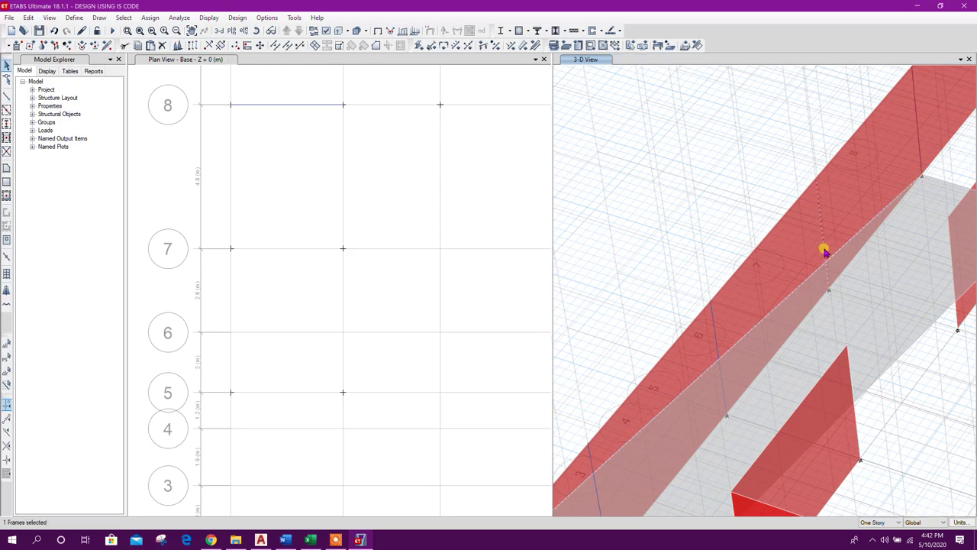
{"action": "left_click", "coordinate": [716, 344]}
{"action": "middle_click_drag", "start_coordinate": [703, 414], "coordinate": [778, 298]}
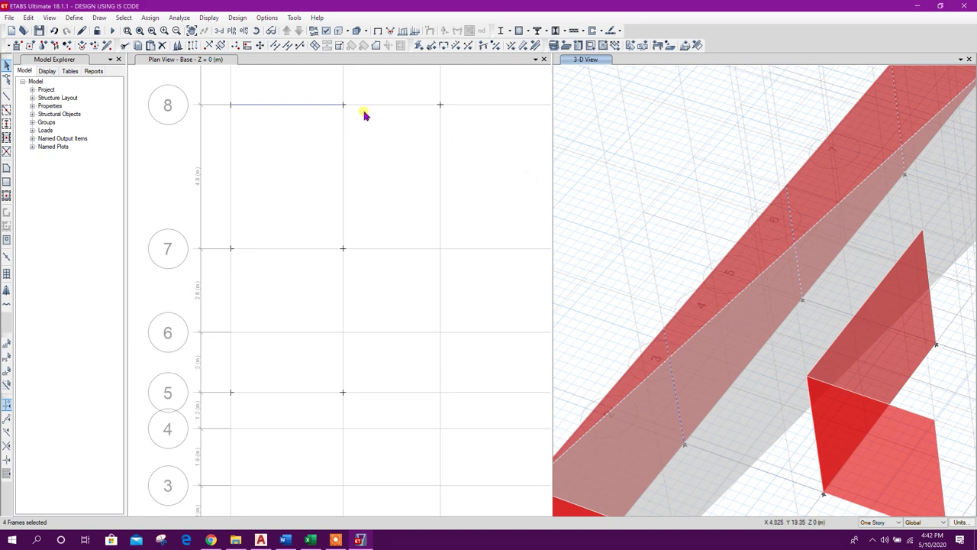
{"action": "left_click", "coordinate": [275, 45]}
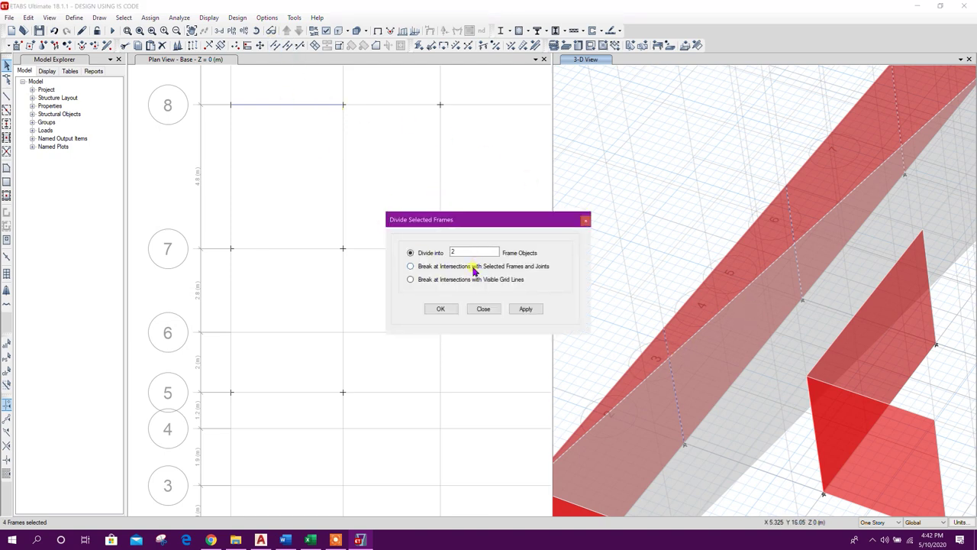
{"action": "left_click", "coordinate": [447, 267]}
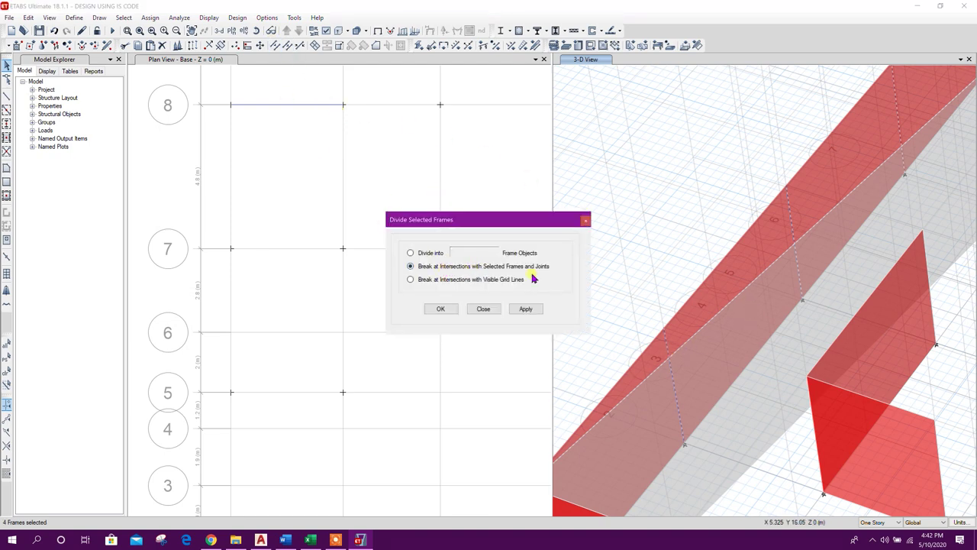
{"action": "left_click", "coordinate": [534, 313]}
{"action": "left_click", "coordinate": [526, 308]}
{"action": "left_click", "coordinate": [497, 309]}
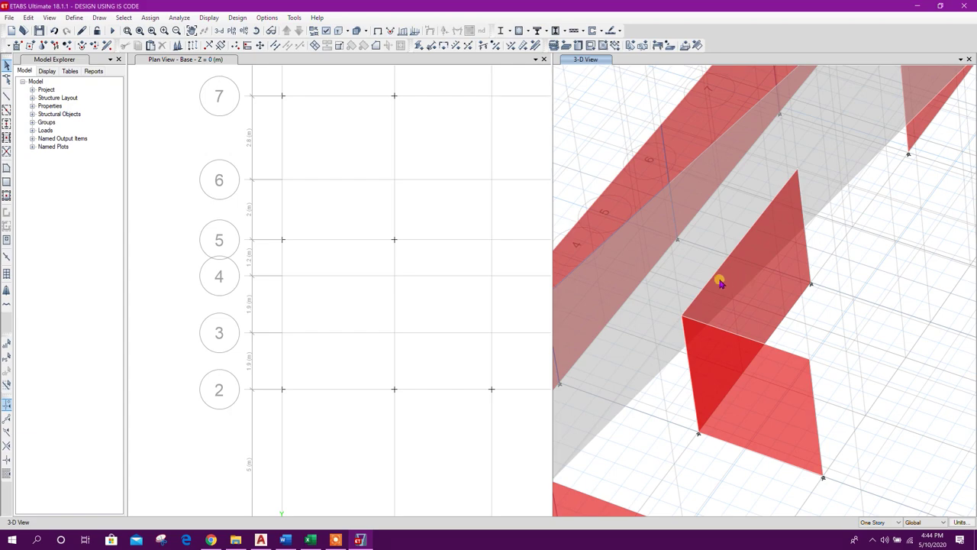
Replicate the four sloping grid A beam segments once linearly with dx 3.75 m and dy 0, onto the ramp's grid B edge.
{"action": "scroll", "coordinate": [722, 282], "scroll_direction": "down", "scroll_amount": 4}
{"action": "scroll", "coordinate": [772, 280], "scroll_direction": "up", "scroll_amount": 5}
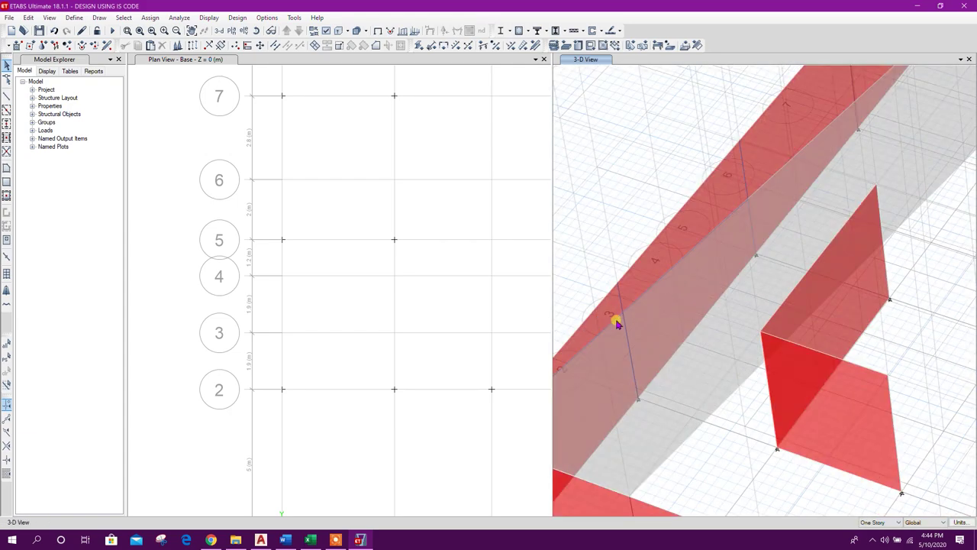
{"action": "left_click", "coordinate": [615, 322]}
{"action": "middle_click_drag", "start_coordinate": [785, 253], "coordinate": [739, 259]}
{"action": "scroll", "coordinate": [739, 259], "scroll_direction": "down", "scroll_amount": 2}
{"action": "scroll", "coordinate": [811, 227], "scroll_direction": "up", "scroll_amount": 2}
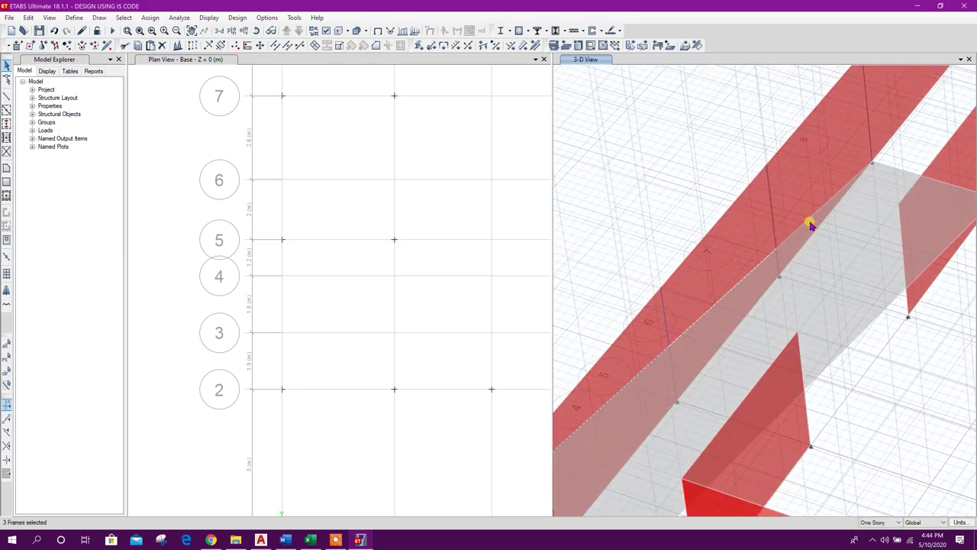
{"action": "scroll", "coordinate": [811, 223], "scroll_direction": "down", "scroll_amount": 3}
{"action": "left_click", "coordinate": [807, 229]}
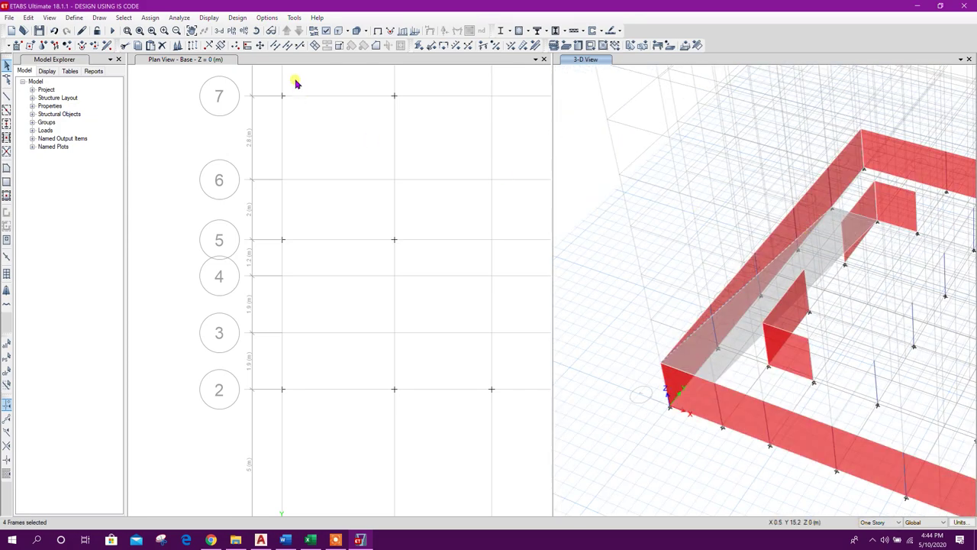
{"action": "left_click", "coordinate": [191, 45]}
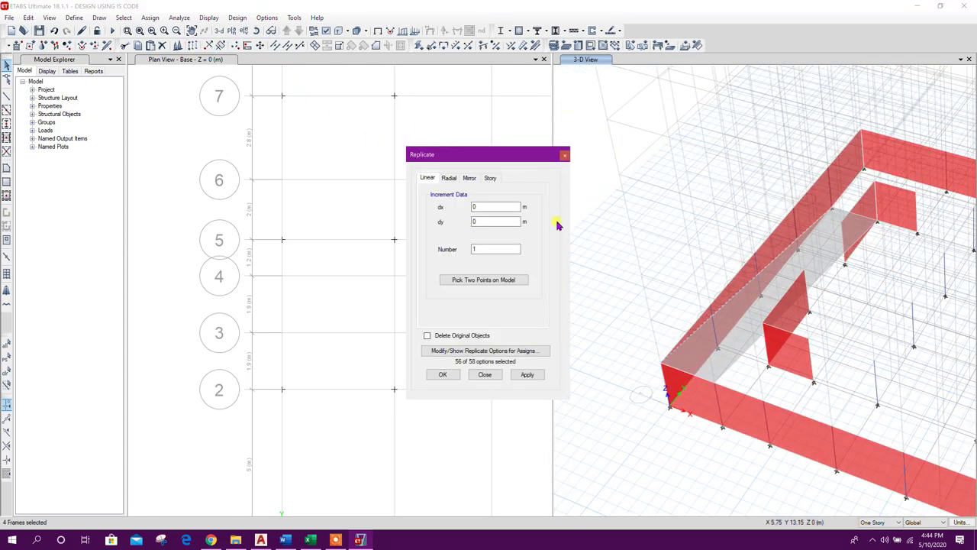
{"action": "left_click", "coordinate": [498, 279]}
{"action": "left_click", "coordinate": [877, 222]}
{"action": "scroll", "coordinate": [874, 224], "scroll_direction": "up", "scroll_amount": 3}
{"action": "scroll", "coordinate": [764, 197], "scroll_direction": "up", "scroll_amount": 2}
{"action": "left_click", "coordinate": [759, 186]}
{"action": "left_click", "coordinate": [881, 220]}
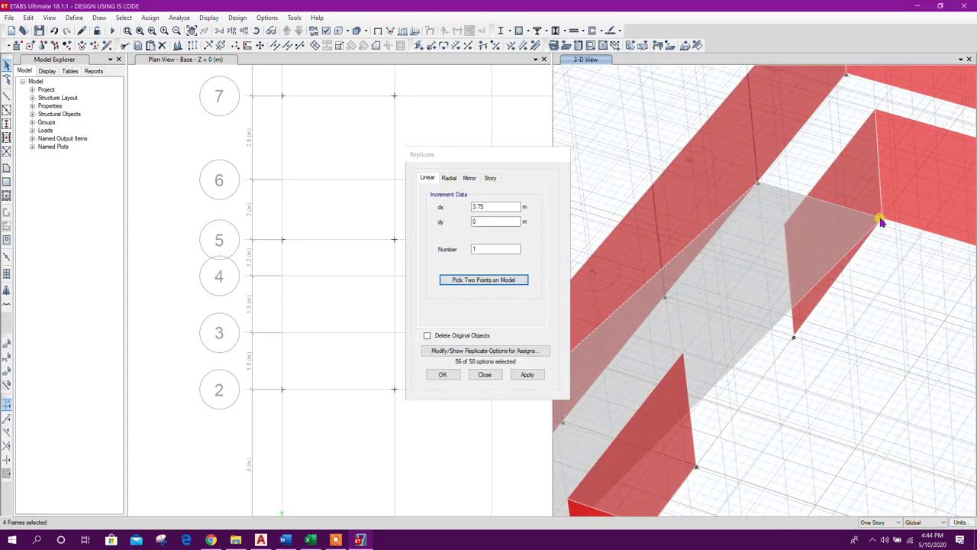
{"action": "left_click", "coordinate": [529, 374]}
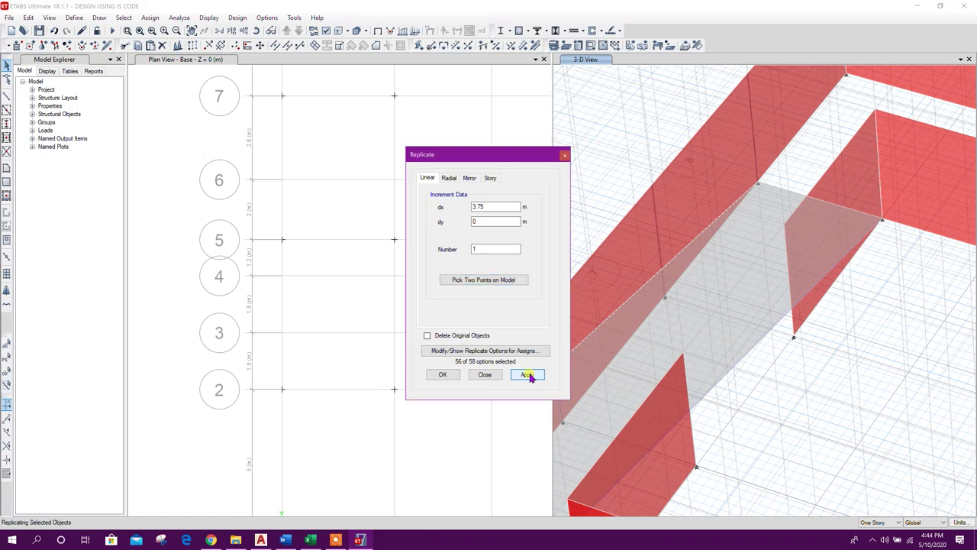
{"action": "left_click", "coordinate": [488, 375]}
Draw B30x50 cross beams between the two sloping ramp-edge beams at grids 2, 5 and 7.
{"action": "middle_click_drag", "start_coordinate": [710, 385], "coordinate": [918, 306]}
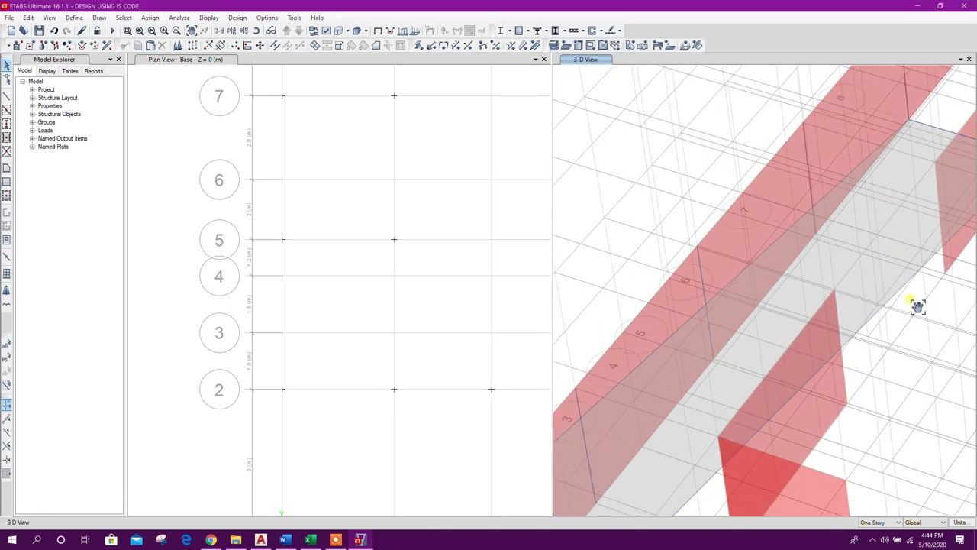
{"action": "left_click", "coordinate": [6, 97]}
{"action": "middle_click_drag", "start_coordinate": [621, 407], "coordinate": [665, 328]}
{"action": "left_click", "coordinate": [654, 296]}
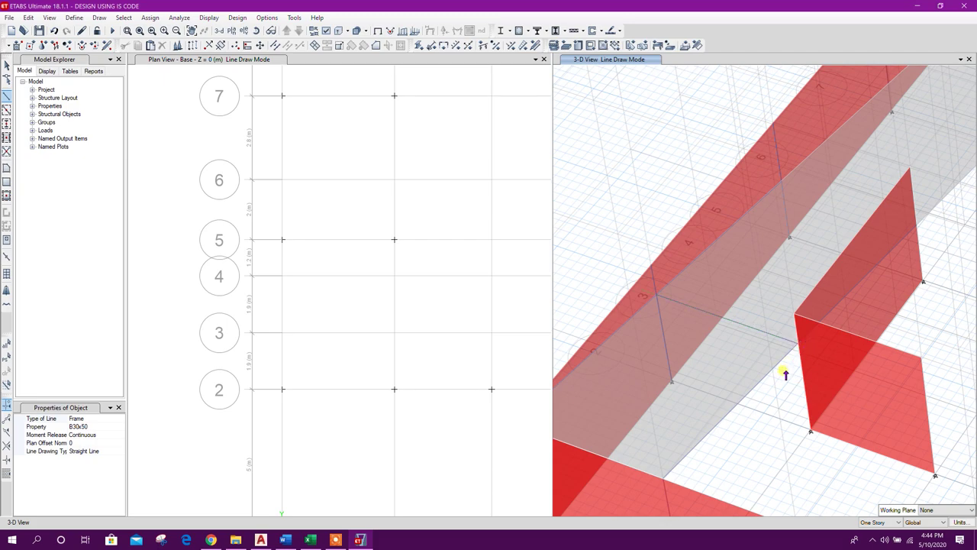
{"action": "middle_click_drag", "start_coordinate": [862, 270], "coordinate": [806, 350]}
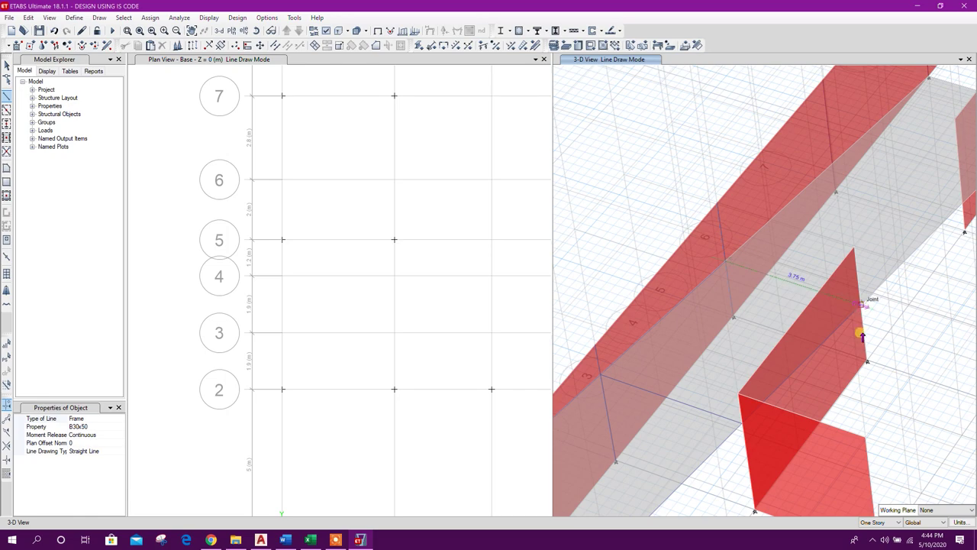
{"action": "middle_click_drag", "start_coordinate": [923, 290], "coordinate": [737, 276], "text": "shift"}
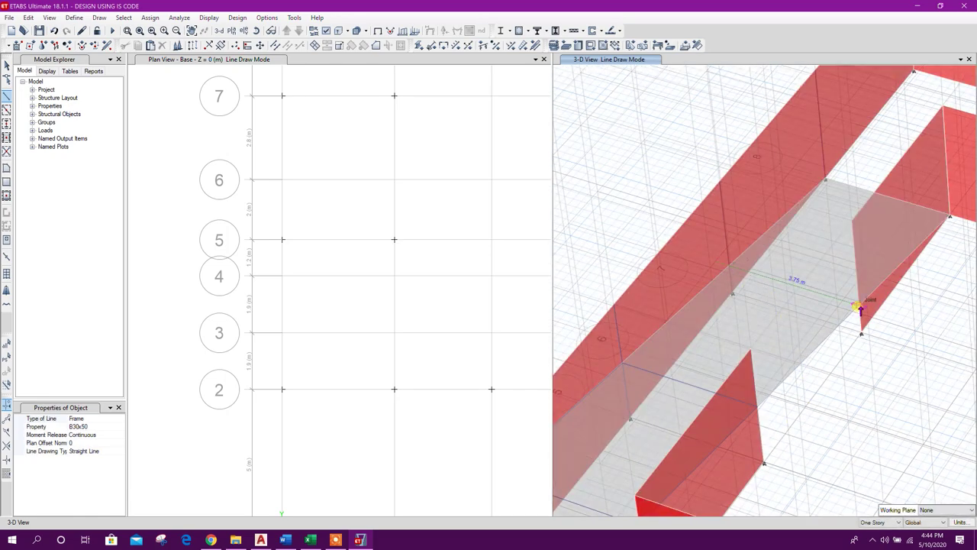
{"action": "left_click", "coordinate": [835, 363]}
{"action": "scroll", "coordinate": [823, 350], "scroll_direction": "down", "scroll_amount": 3}
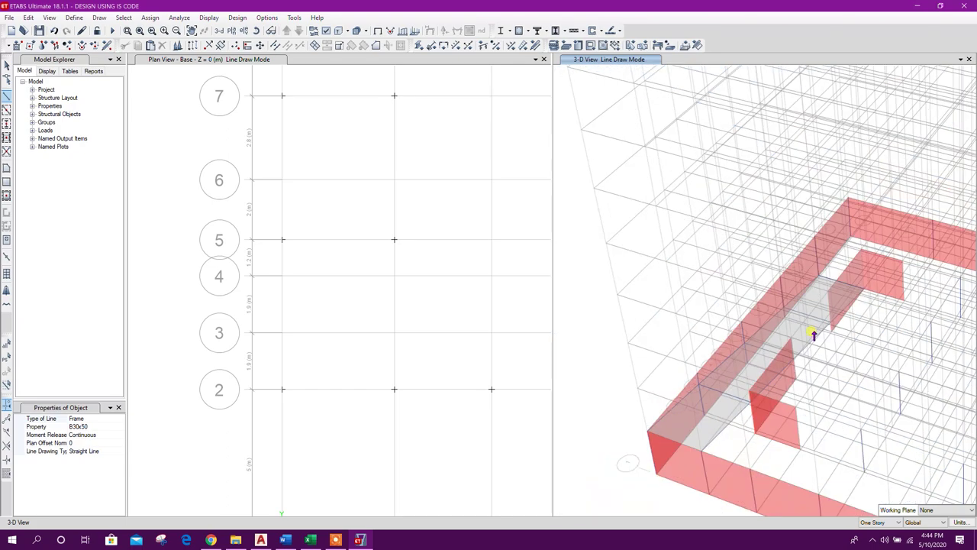
{"action": "key", "text": "Escape"}
Delete the sloping beam segment running through the grid B shear wall between grids 2 and 5.
{"action": "scroll", "coordinate": [808, 339], "scroll_direction": "up", "scroll_amount": 3}
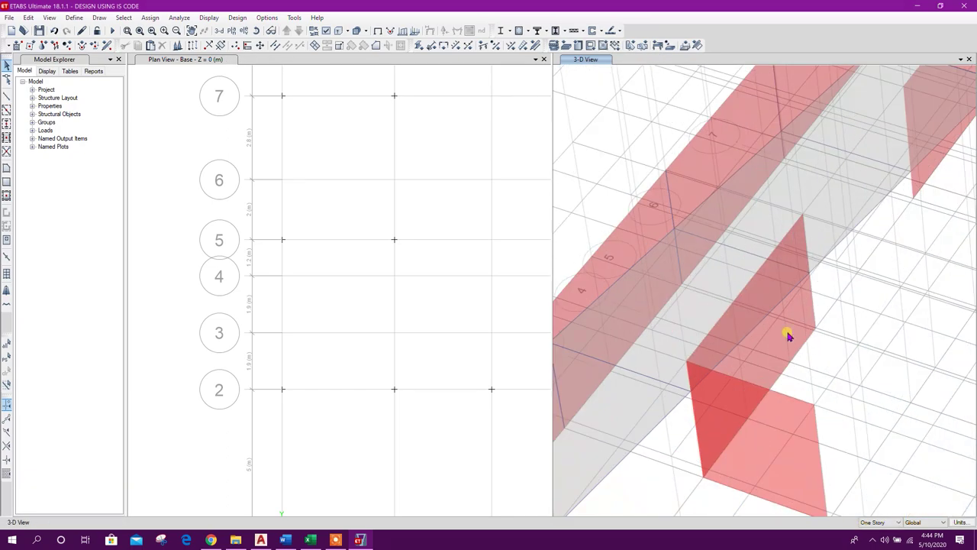
{"action": "left_click", "coordinate": [769, 313]}
{"action": "key", "text": "Delete"}
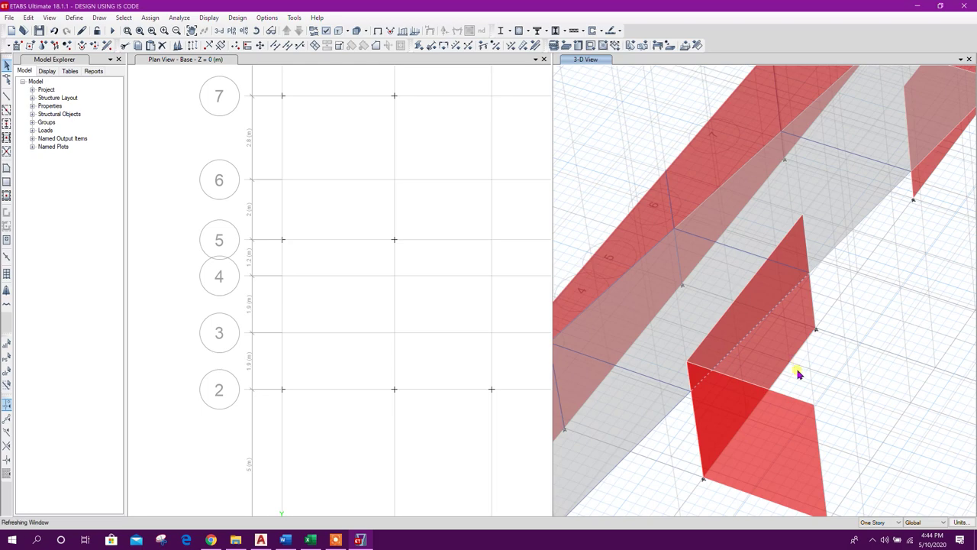
{"action": "middle_click_drag", "start_coordinate": [808, 399], "coordinate": [905, 288]}
{"action": "middle_click_drag", "start_coordinate": [805, 310], "coordinate": [630, 484]}
{"action": "middle_click_drag", "start_coordinate": [831, 294], "coordinate": [875, 351]}
{"action": "middle_click_drag", "start_coordinate": [724, 305], "coordinate": [792, 247]}
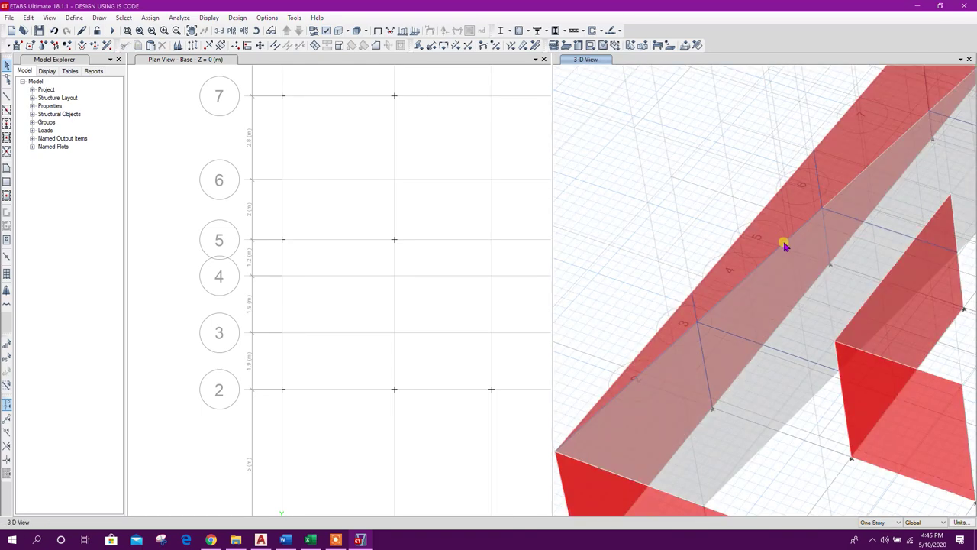
Join the divided column segments along ramp grid A at grids 2, 5 and 7 into single columns.
{"action": "left_click", "coordinate": [704, 349]}
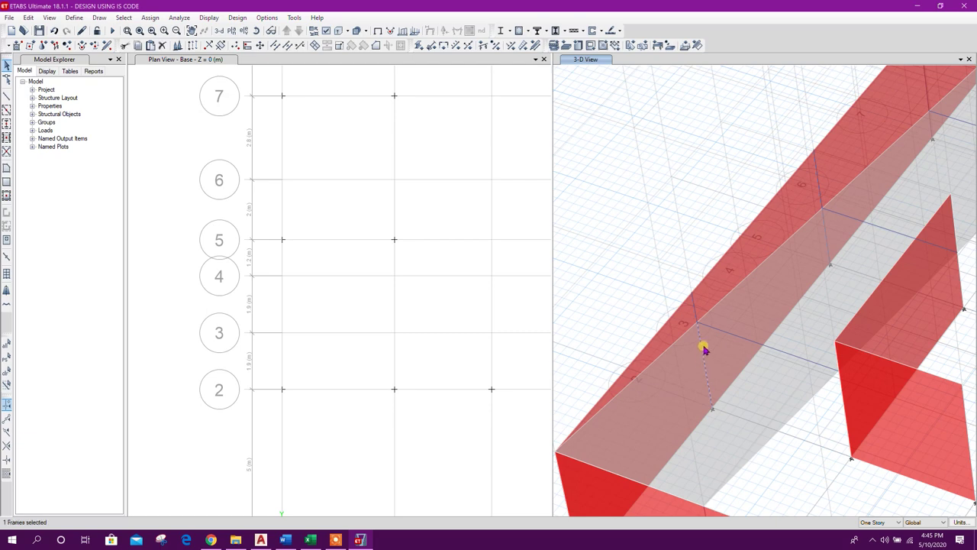
{"action": "left_click", "coordinate": [695, 306], "text": "ctrl"}
{"action": "left_click", "coordinate": [520, 306]}
{"action": "middle_click_drag", "start_coordinate": [882, 226], "coordinate": [839, 296]}
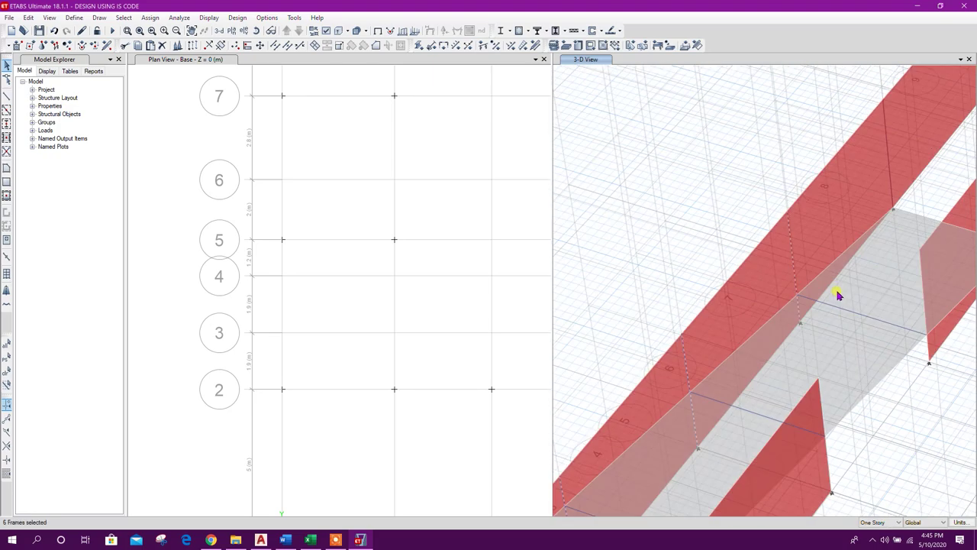
{"action": "left_click", "coordinate": [287, 45]}
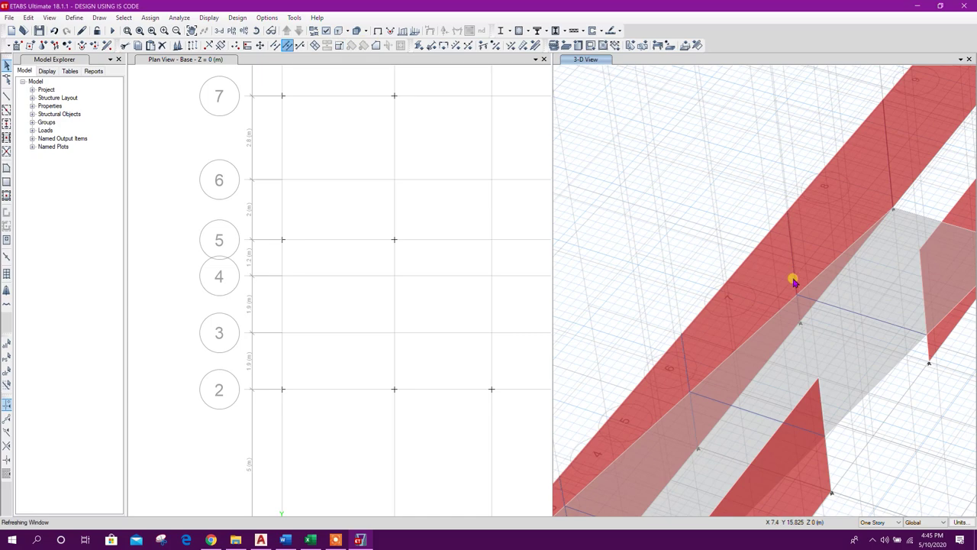
Draw a B25x60 beam on the Basement Roof plan along grid C between grids 8 and 9.
{"action": "scroll", "coordinate": [825, 279], "scroll_direction": "down", "scroll_amount": 2}
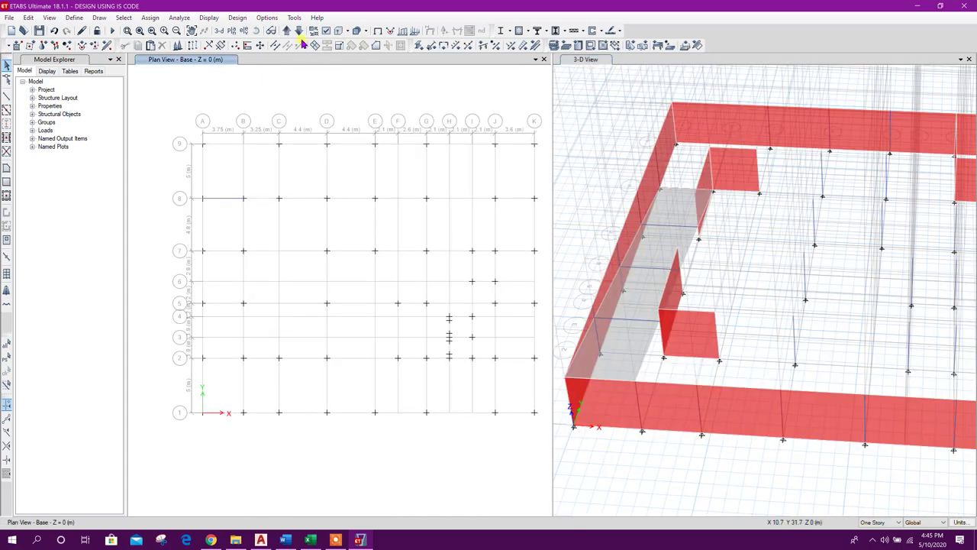
{"action": "left_click", "coordinate": [287, 30]}
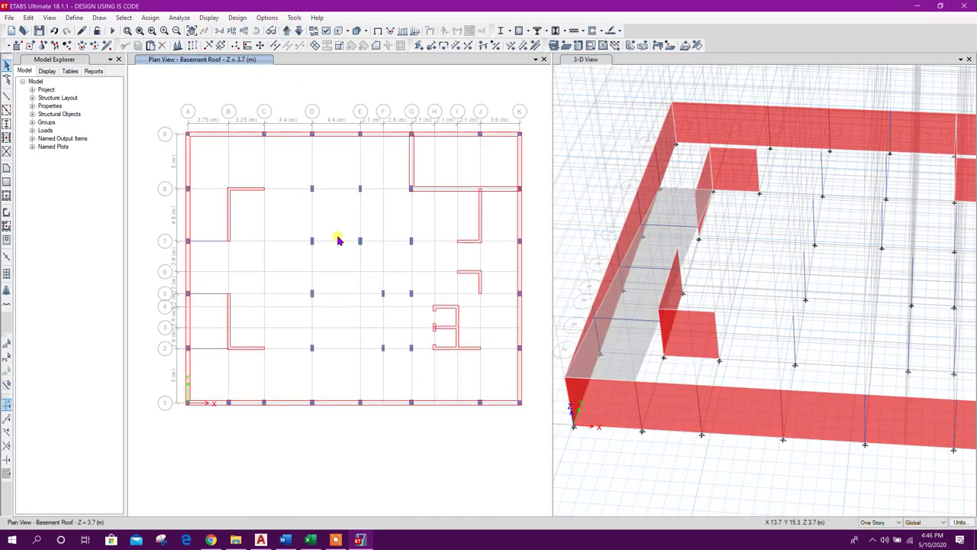
{"action": "middle_click_drag", "start_coordinate": [362, 278], "coordinate": [344, 289]}
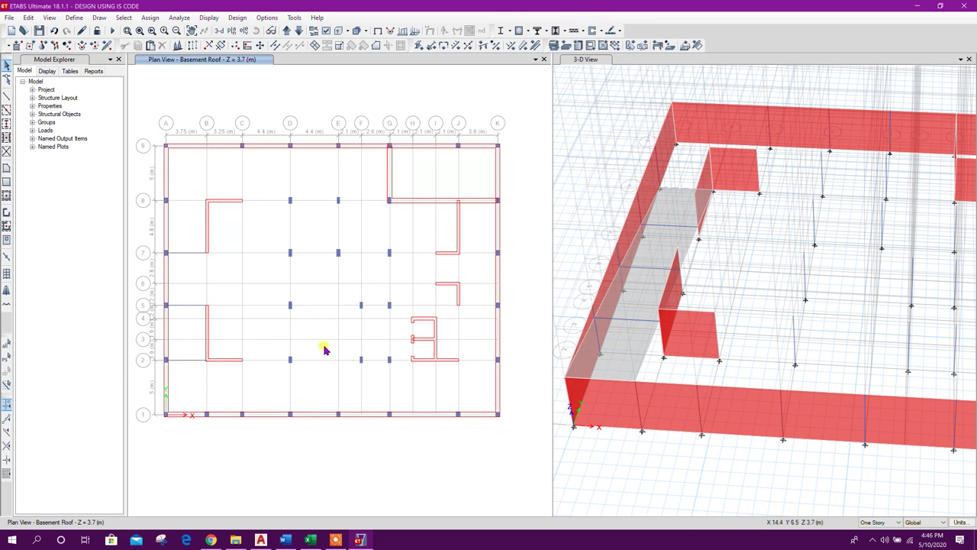
{"action": "middle_click_drag", "start_coordinate": [325, 355], "coordinate": [327, 341]}
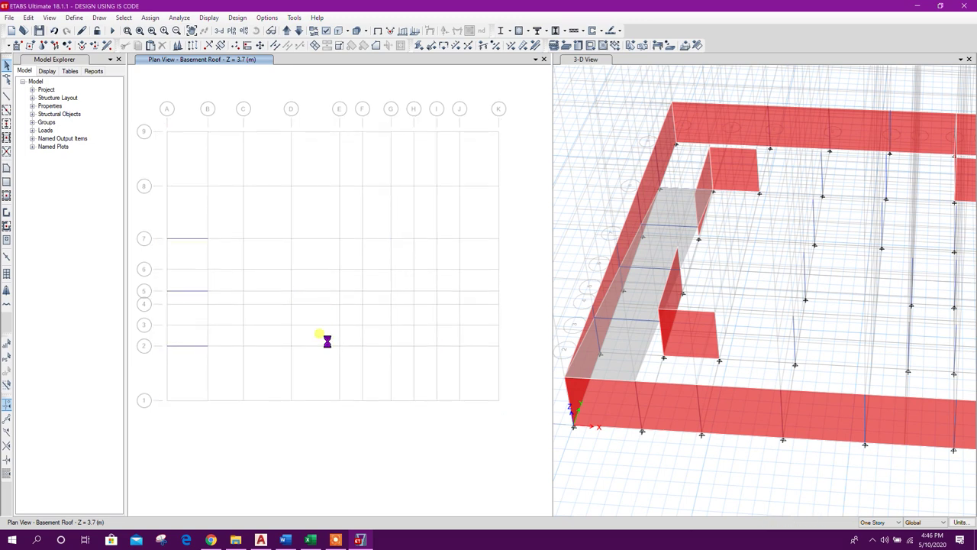
{"action": "left_click", "coordinate": [6, 111]}
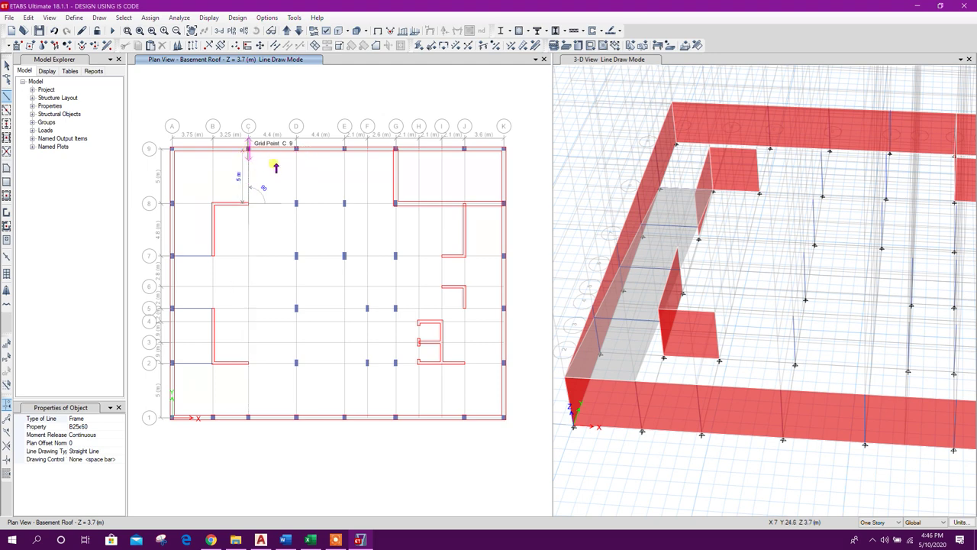
{"action": "left_click", "coordinate": [282, 174]}
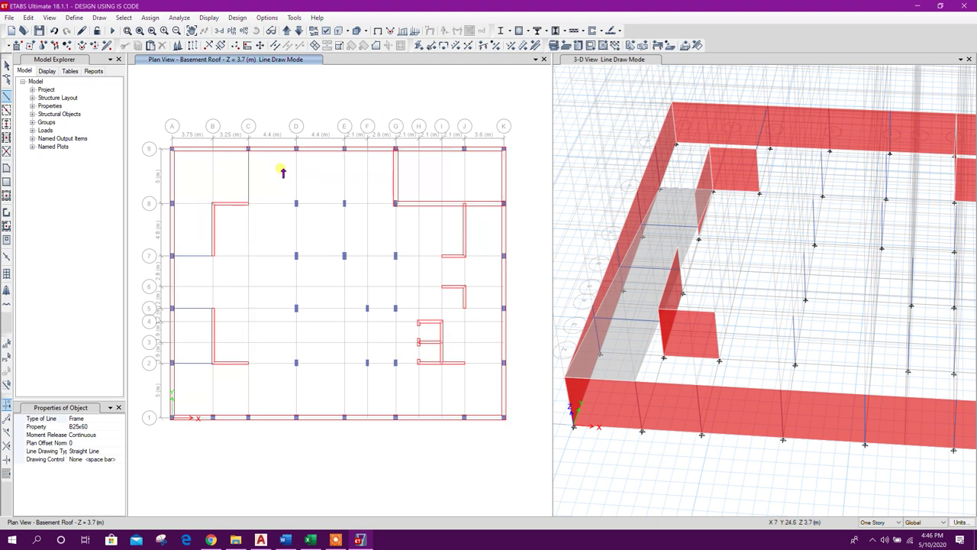
Quick-draw B25x60 beams on grids D and E between grids 8 and 9.
{"action": "left_click", "coordinate": [7, 111]}
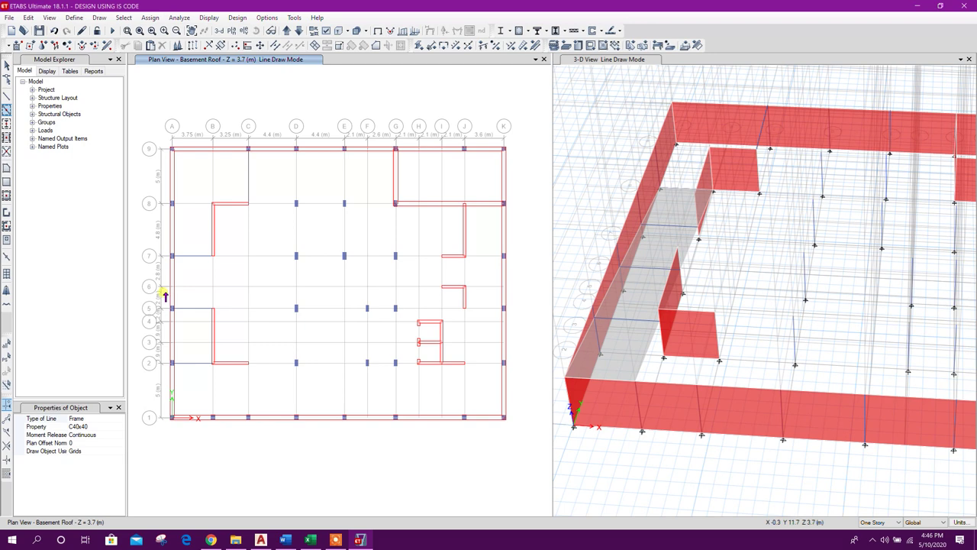
{"action": "left_click", "coordinate": [101, 426]}
{"action": "left_click", "coordinate": [120, 427]}
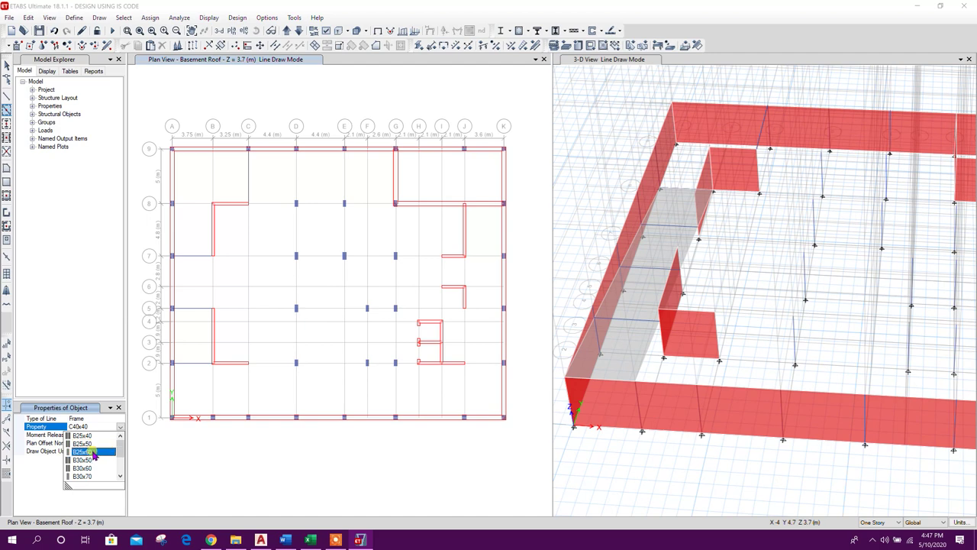
{"action": "left_click", "coordinate": [86, 451]}
{"action": "left_click", "coordinate": [294, 178]}
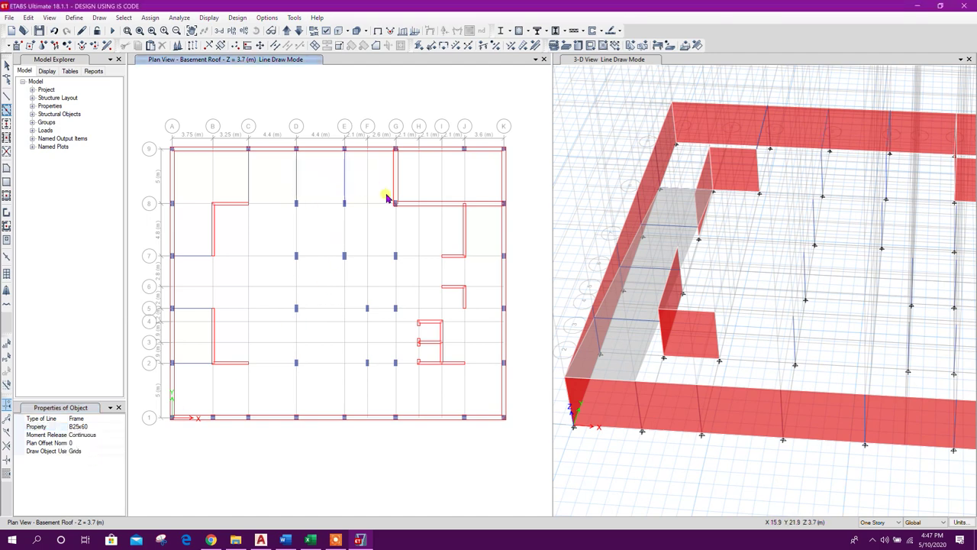
{"action": "middle_click_drag", "start_coordinate": [372, 227], "coordinate": [330, 248]}
{"action": "middle_click_drag", "start_coordinate": [410, 229], "coordinate": [406, 267]}
{"action": "scroll", "coordinate": [365, 238], "scroll_direction": "up", "scroll_amount": 3}
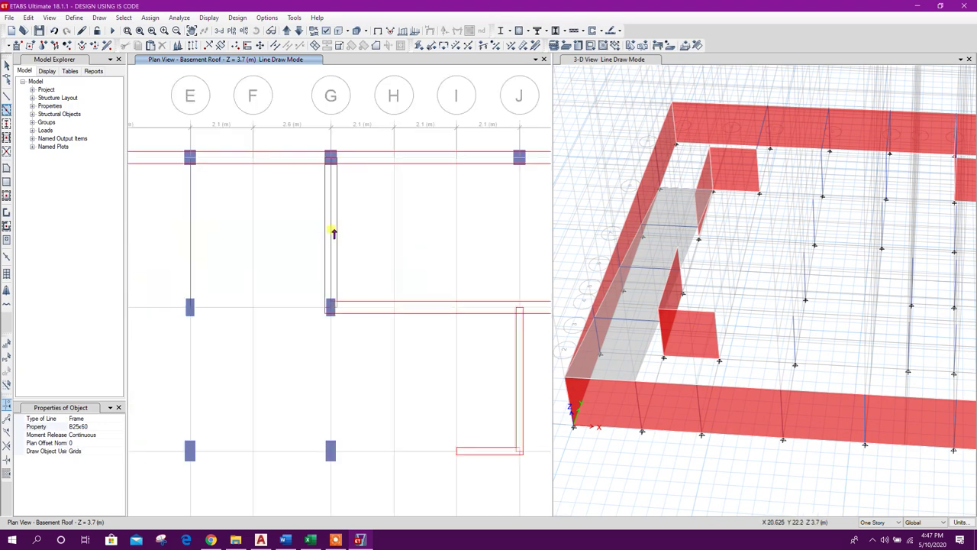
{"action": "key", "text": "Escape"}
Quick-draw B25x50 beams on grid J between grids 8 and 9 and on grid 7 between J and K.
{"action": "scroll", "coordinate": [366, 242], "scroll_direction": "down", "scroll_amount": 3}
{"action": "mouse_move", "coordinate": [363, 241]}
{"action": "middle_mouse_down"}
{"action": "mouse_move", "coordinate": [387, 234]}
{"action": "mouse_move", "coordinate": [443, 253]}
{"action": "middle_mouse_up"}
{"action": "left_click", "coordinate": [6, 109]}
{"action": "middle_click_drag", "start_coordinate": [461, 333], "coordinate": [461, 289]}
{"action": "left_click", "coordinate": [101, 427]}
{"action": "left_click", "coordinate": [83, 435]}
{"action": "left_click", "coordinate": [467, 283]}
{"action": "middle_click_drag", "start_coordinate": [154, 465], "coordinate": [146, 410]}
{"action": "middle_click_drag", "start_coordinate": [457, 258], "coordinate": [461, 284]}
Draw B25x50 beams on grids 5 and 2 between J and K, and on grids B, C, D, F, G and J between 1 and 2.
{"action": "left_click", "coordinate": [461, 306]}
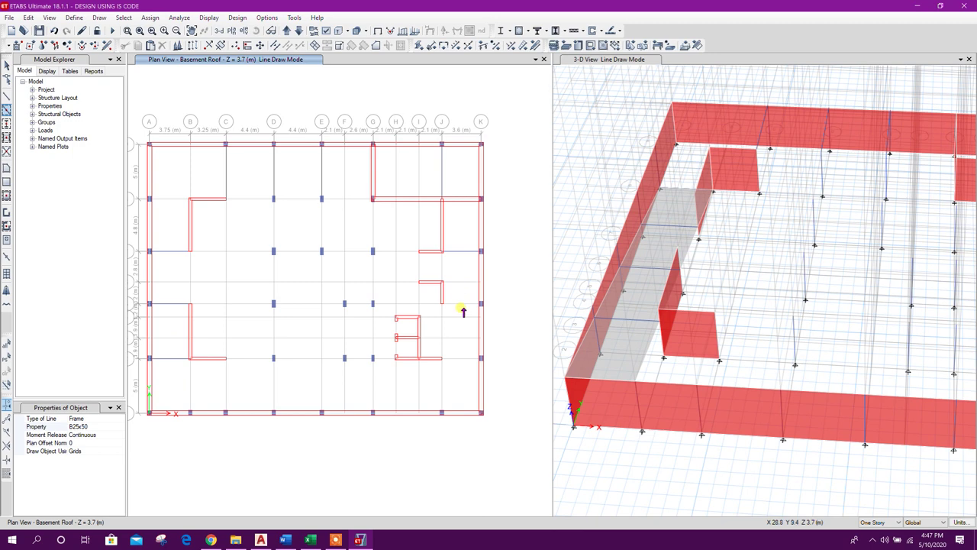
{"action": "middle_click_drag", "start_coordinate": [470, 359], "coordinate": [477, 316]}
{"action": "left_click", "coordinate": [469, 316]}
{"action": "left_click", "coordinate": [381, 344]}
{"action": "left_click", "coordinate": [352, 343]}
{"action": "left_click", "coordinate": [234, 338]}
{"action": "left_click", "coordinate": [197, 339]}
Move the perimeter column on grid 1 from grid E to grid F.
{"action": "key", "text": "Escape"}
{"action": "left_click", "coordinate": [330, 381]}
{"action": "key", "text": "ctrl+m"}
{"action": "left_click", "coordinate": [406, 282]}
{"action": "left_click", "coordinate": [353, 383]}
{"action": "left_click", "coordinate": [366, 310]}
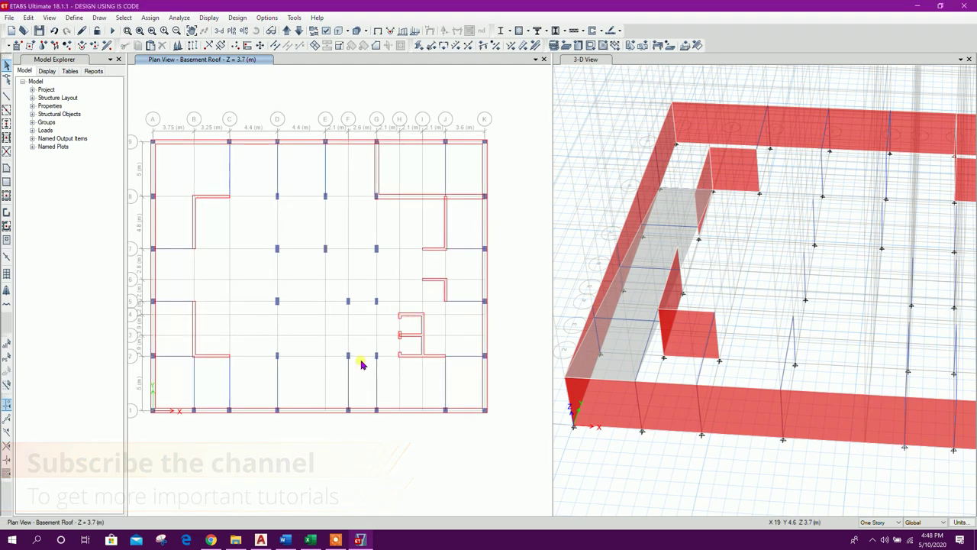
Draw B30x60 beams along the interior column grids, including grid D between grids 2 and 5.
{"action": "middle_click_drag", "start_coordinate": [362, 362], "coordinate": [356, 342]}
{"action": "left_click", "coordinate": [7, 97]}
{"action": "left_click", "coordinate": [109, 426]}
{"action": "left_click", "coordinate": [90, 469]}
{"action": "left_click", "coordinate": [7, 110]}
{"action": "left_click", "coordinate": [109, 427]}
{"action": "left_click", "coordinate": [90, 468]}
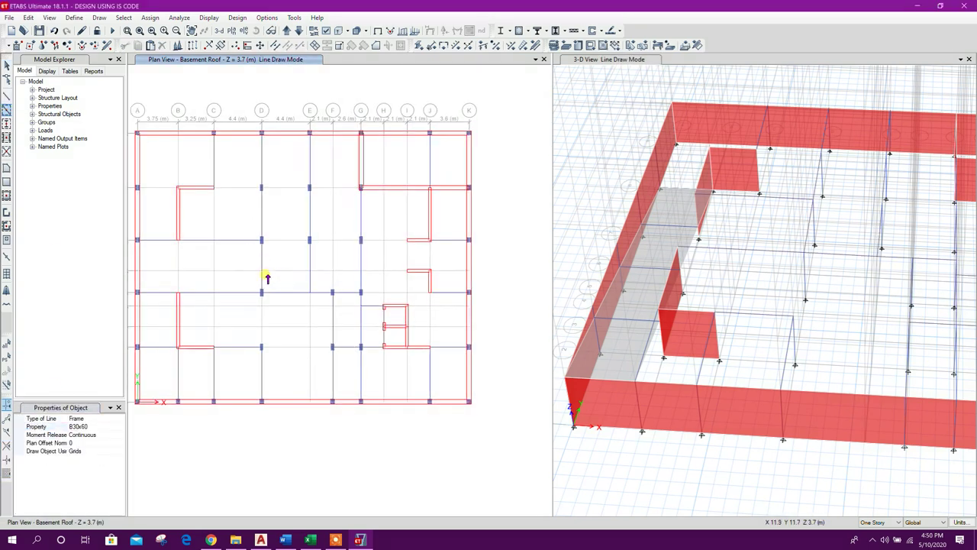
{"action": "left_click_drag", "start_coordinate": [246, 284], "coordinate": [277, 343]}
Draw B25x60 beams along grid 8 from grid C to grid G.
{"action": "left_click", "coordinate": [119, 426]}
{"action": "left_click", "coordinate": [90, 443]}
{"action": "left_click_drag", "start_coordinate": [201, 178], "coordinate": [349, 202]}
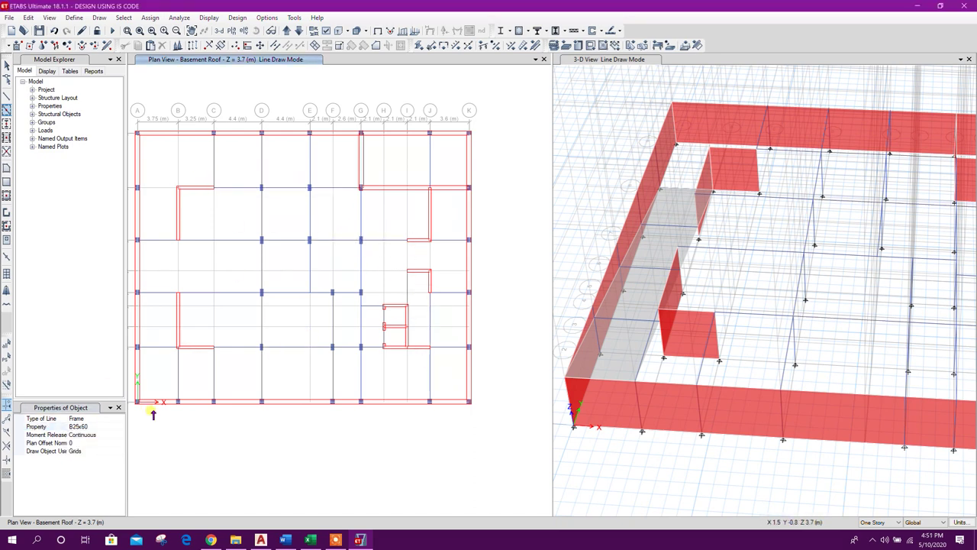
Draw a B25x40 beam on grid I between grids 6 and 7.
{"action": "left_click", "coordinate": [120, 426]}
{"action": "left_click", "coordinate": [103, 443]}
{"action": "left_click_drag", "start_coordinate": [398, 229], "coordinate": [419, 281]}
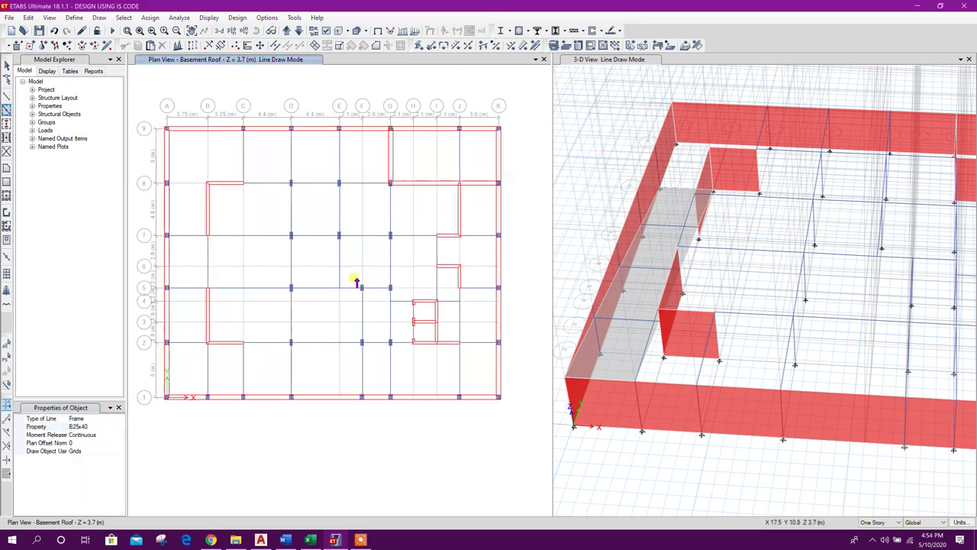
{"action": "key", "text": "Escape"}
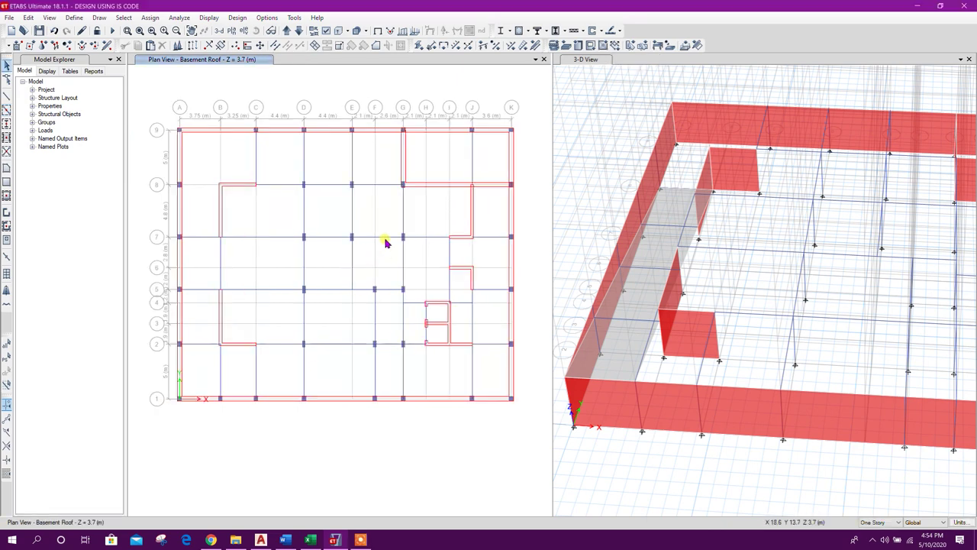
Join the split beams on grids 5 and 7 between B and D, and on grid 5 between D and F.
{"action": "middle_click_drag", "start_coordinate": [273, 237], "coordinate": [284, 234]}
{"action": "left_click_drag", "start_coordinate": [291, 246], "coordinate": [250, 205]}
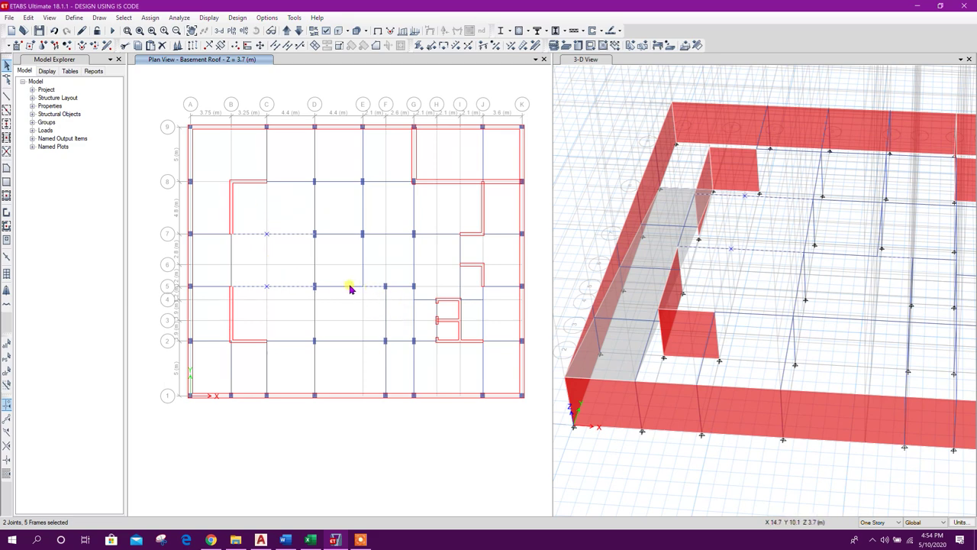
{"action": "left_click", "coordinate": [373, 289]}
{"action": "left_click", "coordinate": [288, 46]}
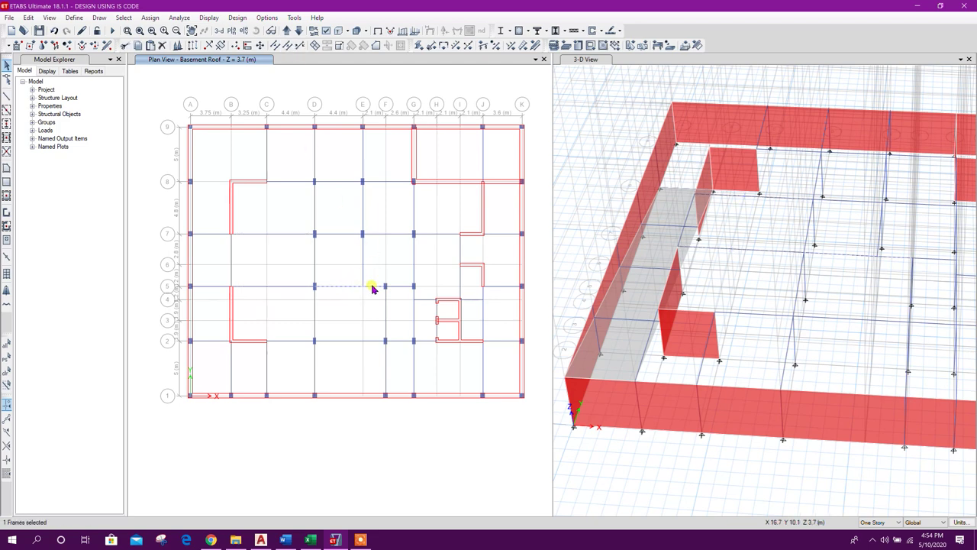
Join the split beams on grids F and G between 2 and 5, and on grid 2 between D and F.
{"action": "left_click_drag", "start_coordinate": [422, 321], "coordinate": [376, 297]}
{"action": "left_click", "coordinate": [289, 45]}
{"action": "left_click_drag", "start_coordinate": [377, 357], "coordinate": [348, 321]}
{"action": "left_click", "coordinate": [288, 48]}
Join the split beams on grid 7 between G and I and around grid J beside the core walls.
{"action": "left_click_drag", "start_coordinate": [446, 256], "coordinate": [426, 221]}
{"action": "left_click_drag", "start_coordinate": [478, 312], "coordinate": [452, 268]}
{"action": "left_click_drag", "start_coordinate": [489, 335], "coordinate": [469, 297]}
{"action": "left_click", "coordinate": [290, 46]}
Join the beam segments split at grid 6 on grids E and G.
{"action": "left_click", "coordinate": [288, 341]}
{"action": "left_click", "coordinate": [288, 340]}
{"action": "left_click_drag", "start_coordinate": [425, 273], "coordinate": [405, 252]}
{"action": "left_click_drag", "start_coordinate": [374, 275], "coordinate": [345, 243]}
{"action": "left_click", "coordinate": [288, 46]}
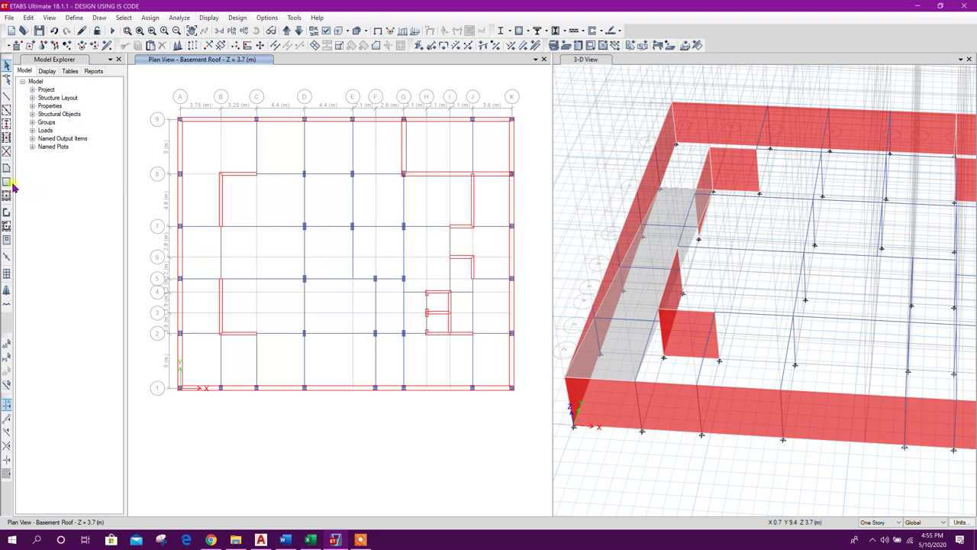
Set up quick floor drawing with the S175 slab property.
{"action": "left_click", "coordinate": [7, 197]}
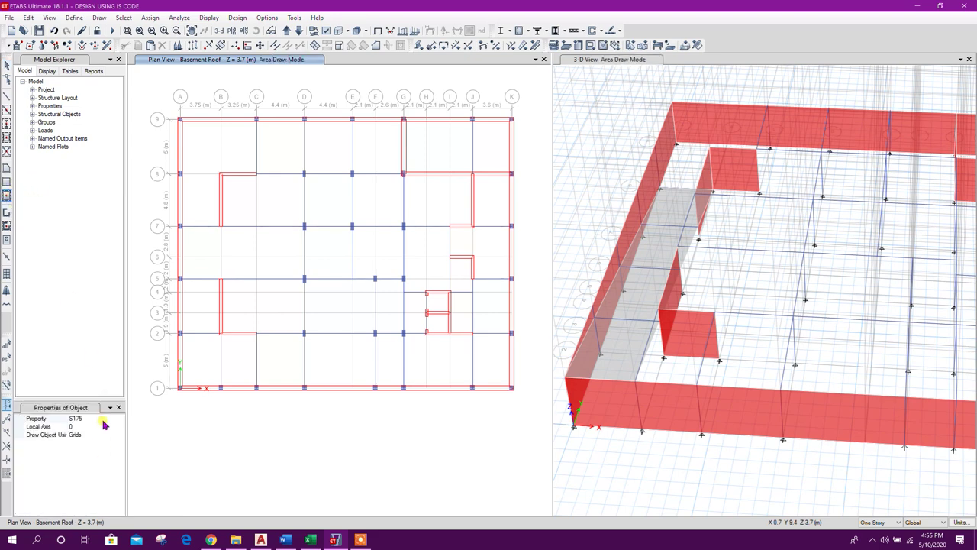
{"action": "left_click", "coordinate": [94, 419]}
{"action": "left_click", "coordinate": [119, 419]}
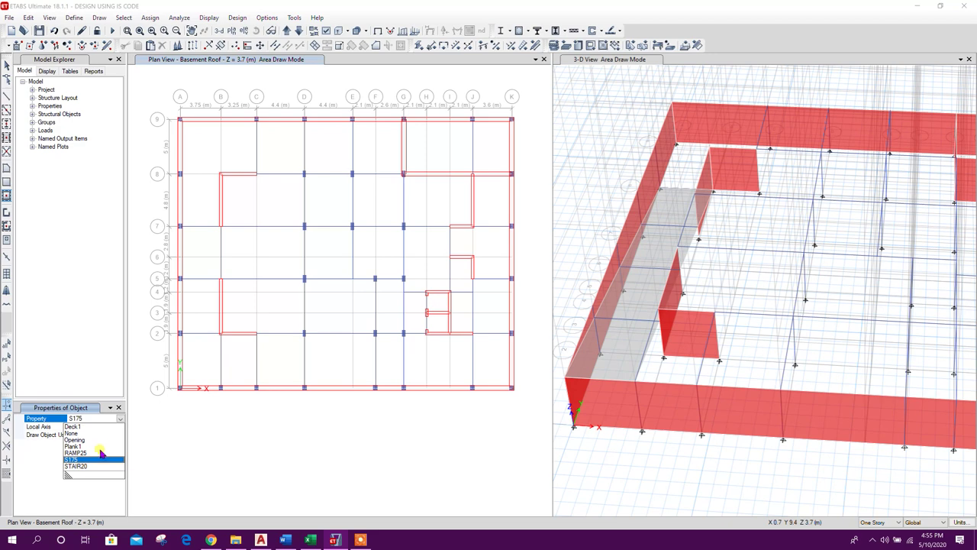
{"action": "left_click", "coordinate": [88, 462]}
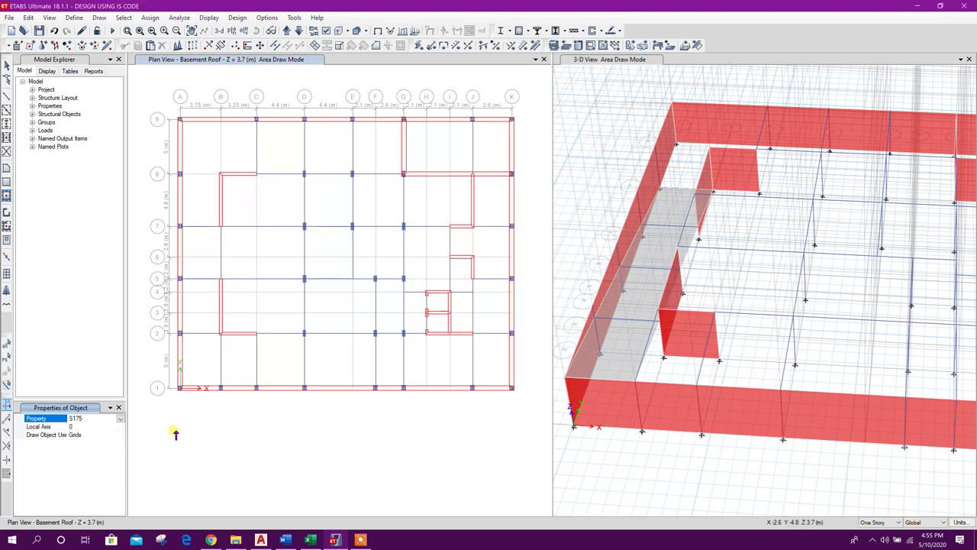
{"action": "left_click", "coordinate": [201, 153]}
{"action": "left_click", "coordinate": [239, 155]}
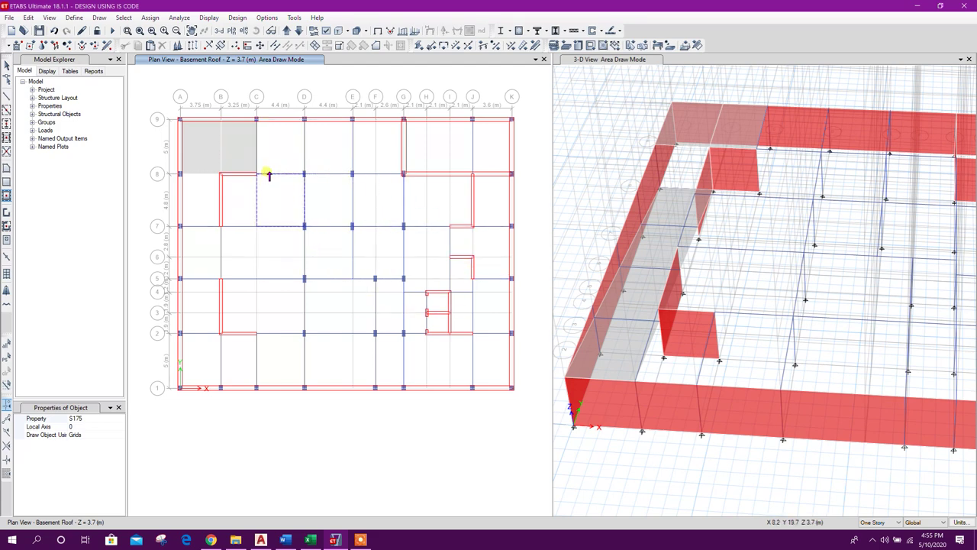
{"action": "left_click", "coordinate": [53, 31]}
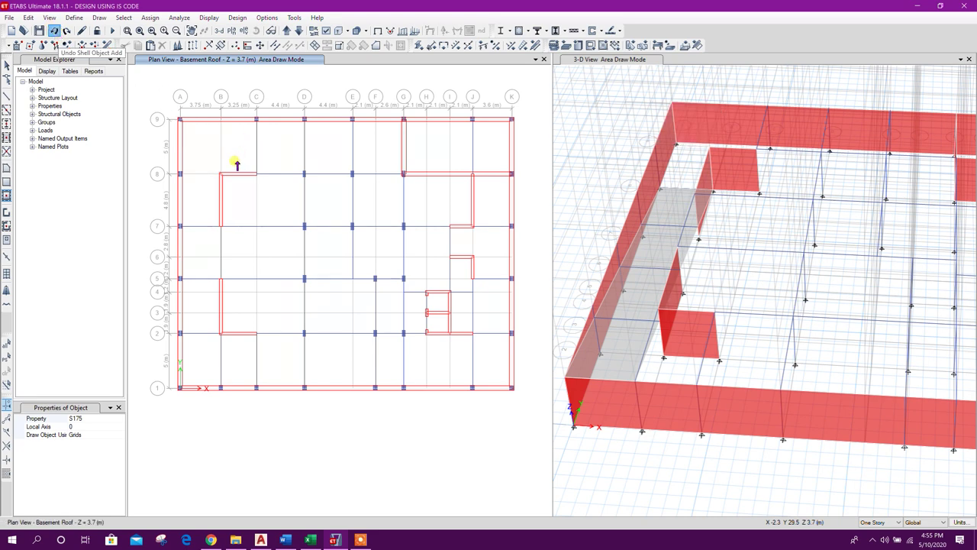
Draw S175 slabs in all grid bays of the Basement Roof at once, from grids A to K and 1 to 9.
{"action": "left_click_drag", "start_coordinate": [161, 99], "coordinate": [522, 406]}
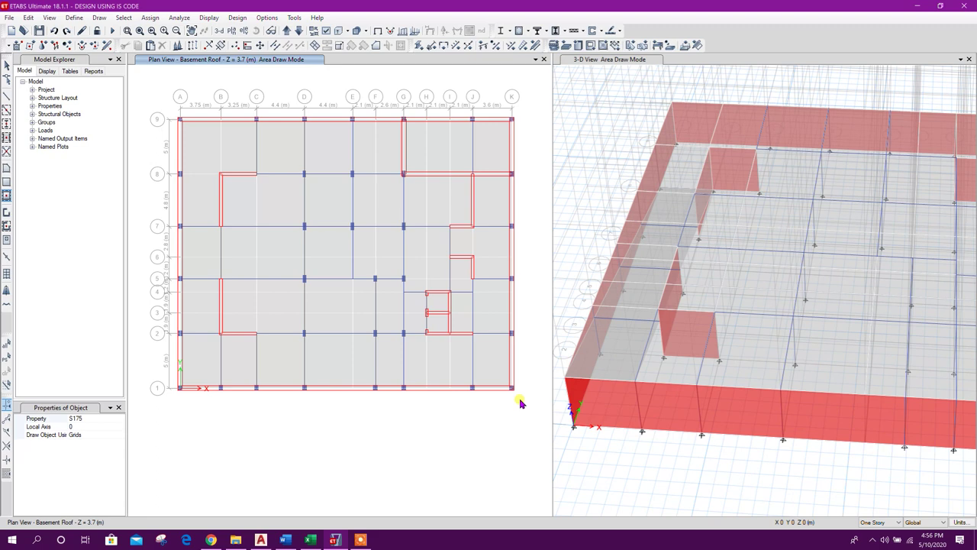
{"action": "key", "text": "Escape"}
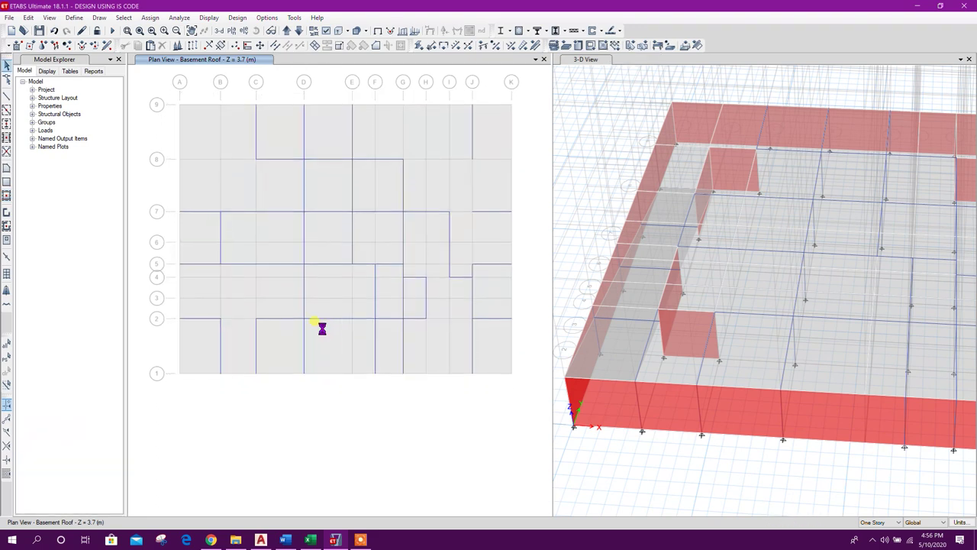
Delete the slab panels over the ramp between grids A and B from grid 1 to grid 8.
{"action": "left_click", "coordinate": [203, 190]}
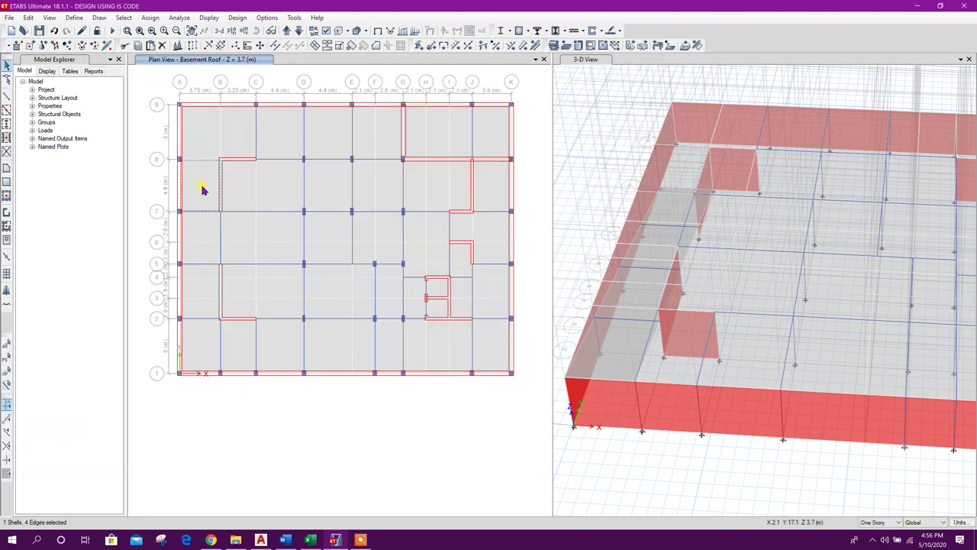
{"action": "key", "text": "Delete"}
{"action": "left_click", "coordinate": [205, 233]}
{"action": "key", "text": "Delete"}
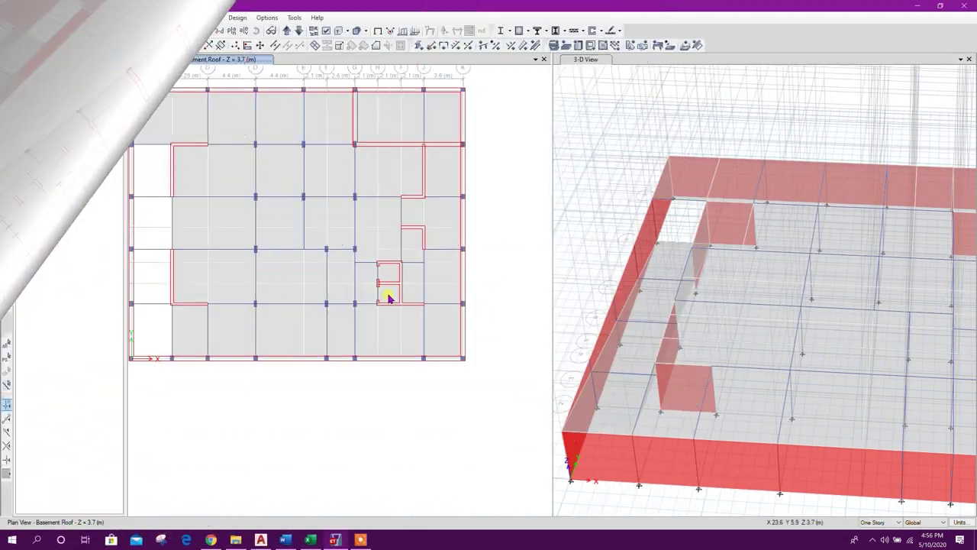
Delete the slab panels inside the core walls between grids H and I from grid 2 to grid 4.
{"action": "left_click", "coordinate": [387, 295]}
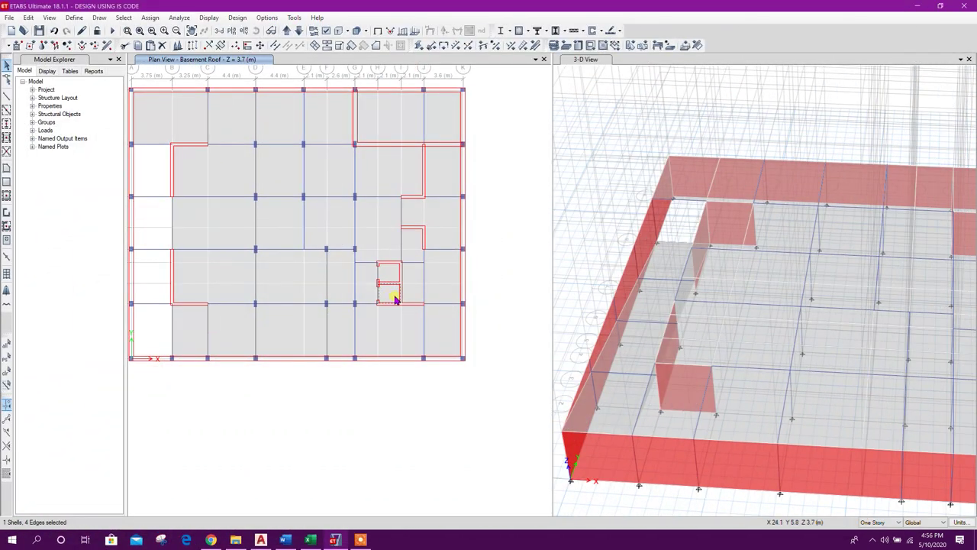
{"action": "key", "text": "Delete"}
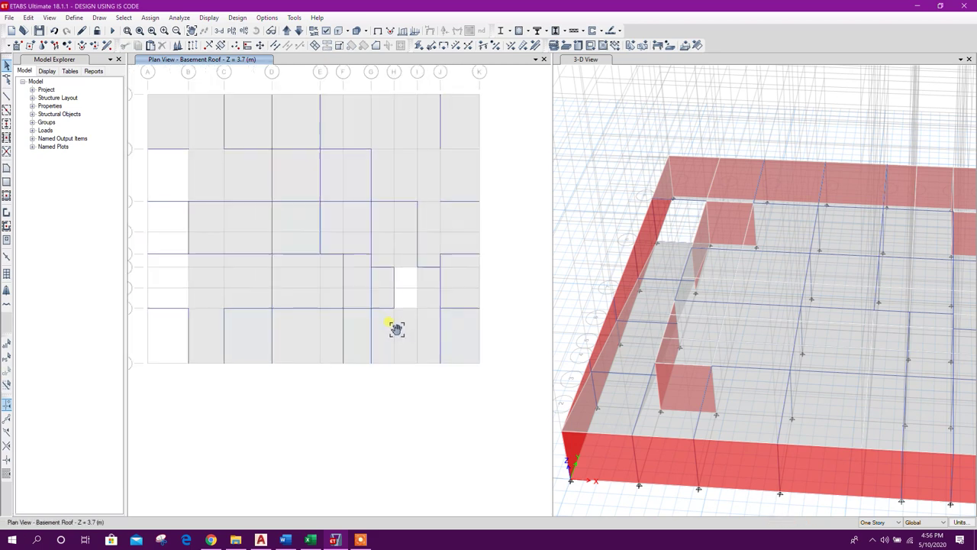
{"action": "middle_click_drag", "start_coordinate": [403, 300], "coordinate": [390, 307]}
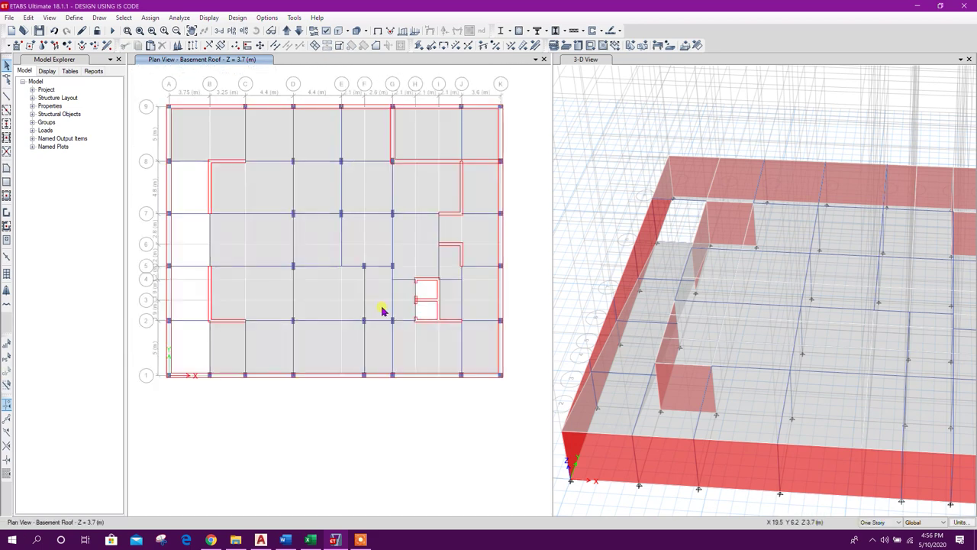
Assign the STAIR20 slab section to the panel between grids F–G and 4–5.
{"action": "left_click", "coordinate": [381, 290]}
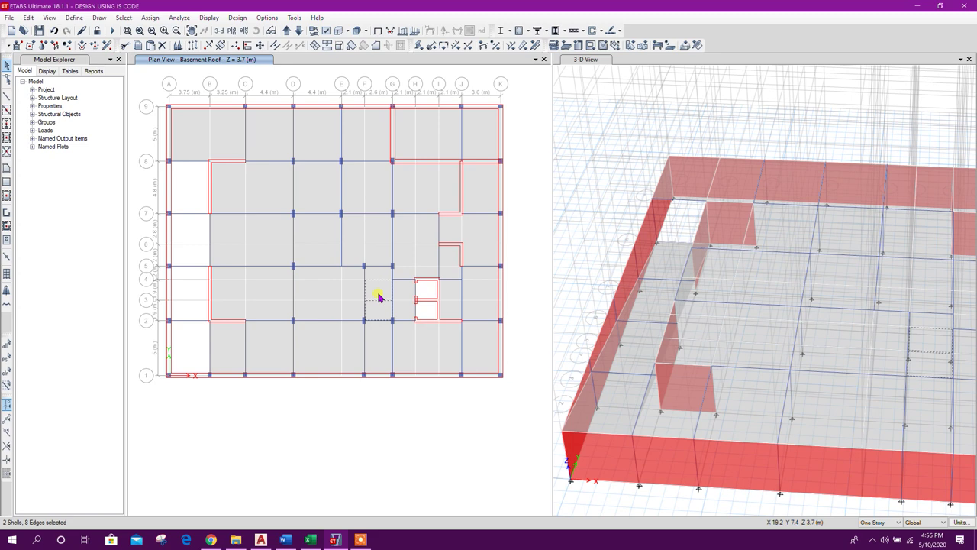
{"action": "left_click", "coordinate": [381, 278]}
{"action": "scroll", "coordinate": [382, 281], "scroll_direction": "up", "scroll_amount": 4}
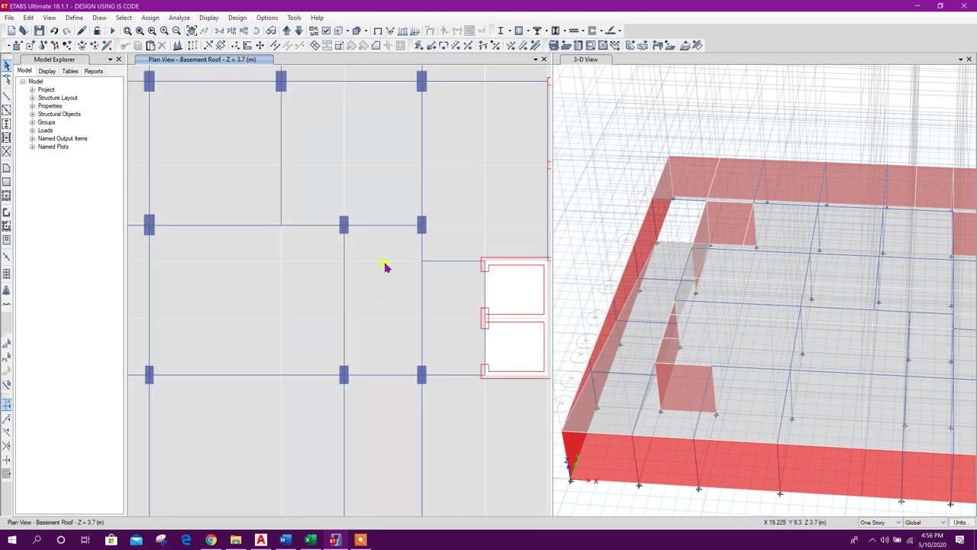
{"action": "left_click", "coordinate": [384, 245]}
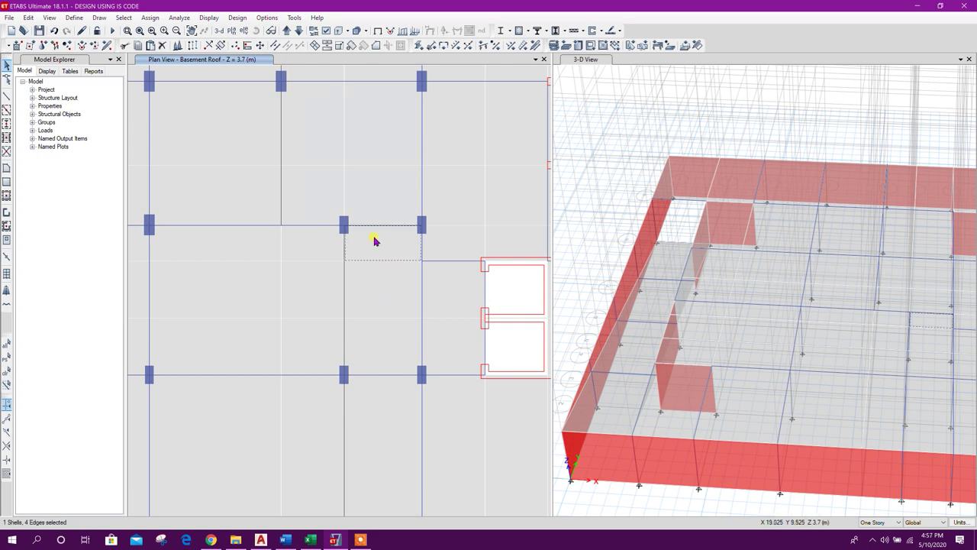
{"action": "left_click", "coordinate": [535, 47]}
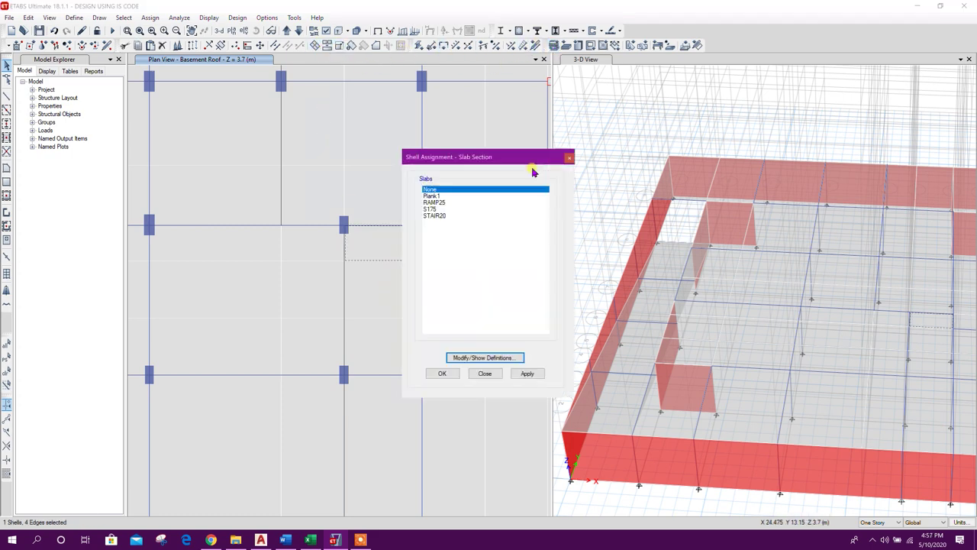
{"action": "left_click", "coordinate": [436, 215]}
{"action": "left_click", "coordinate": [526, 373]}
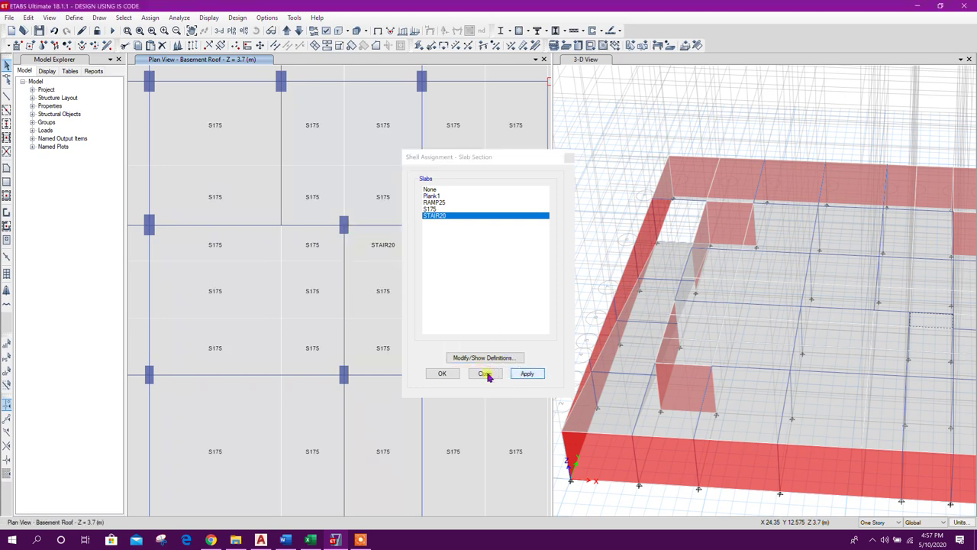
{"action": "left_click", "coordinate": [486, 373]}
Open the stair void between grids F and G by deleting the grid 3–4 panel, dividing the grid 2–3 panel 1 by 2 and deleting its upper half.
{"action": "left_click", "coordinate": [395, 313]}
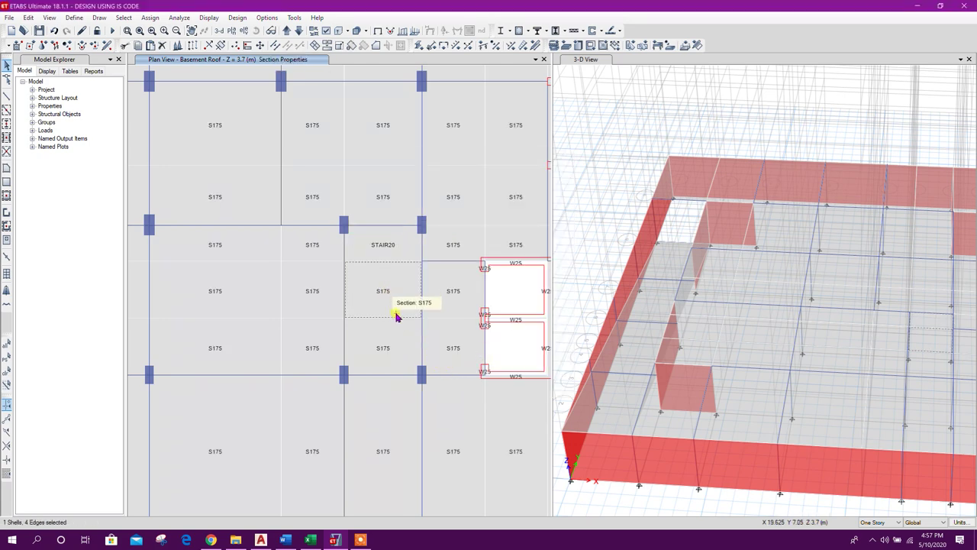
{"action": "key", "text": "Delete"}
{"action": "left_click", "coordinate": [383, 345]}
{"action": "left_click", "coordinate": [310, 46]}
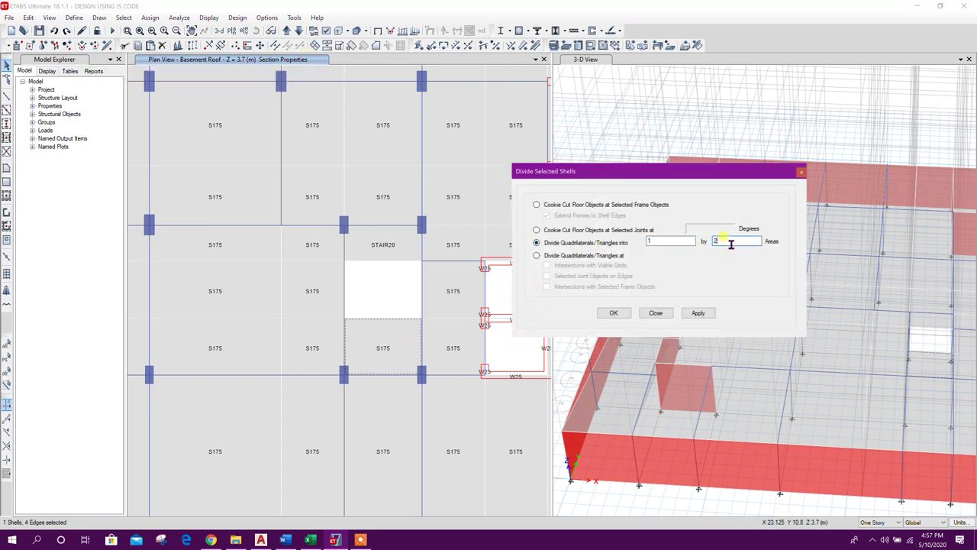
{"action": "left_click", "coordinate": [701, 315]}
{"action": "left_click", "coordinate": [657, 313]}
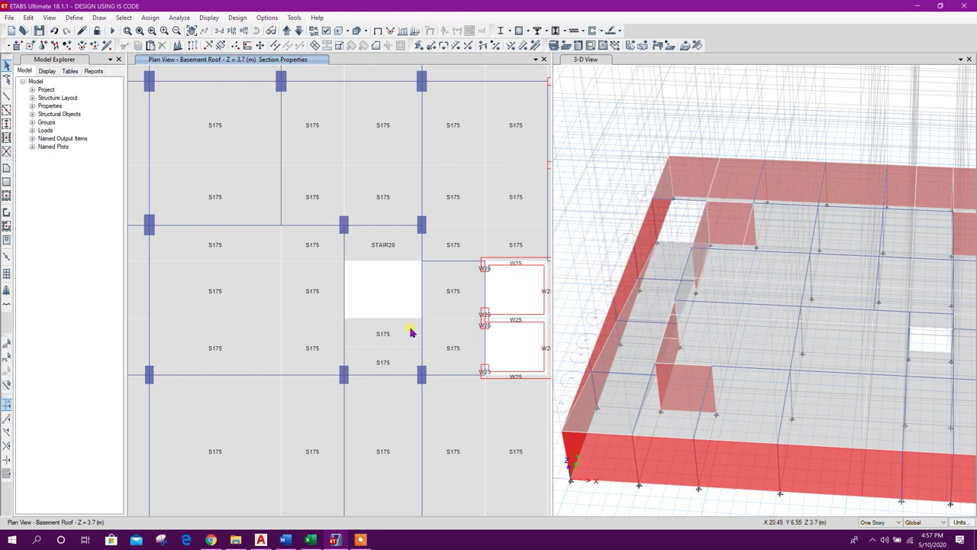
{"action": "left_click", "coordinate": [390, 302]}
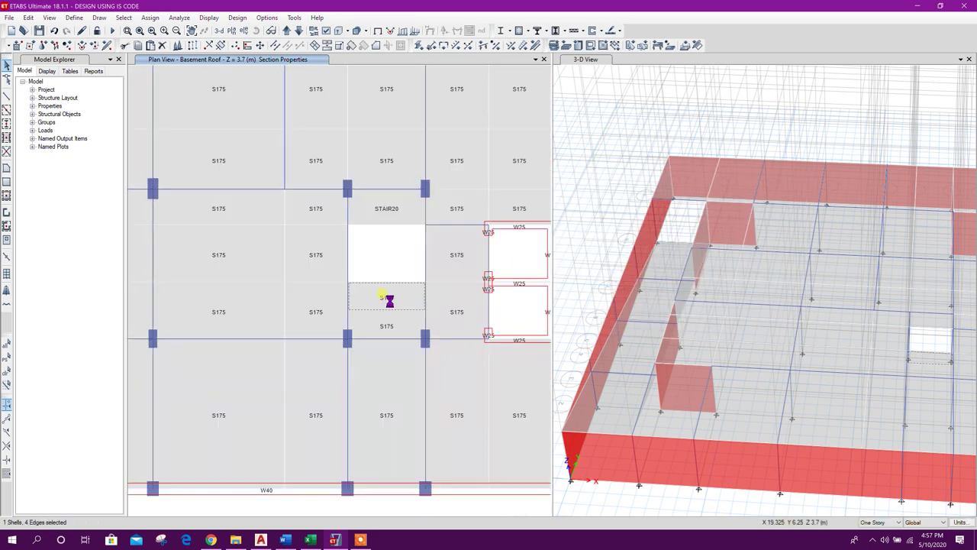
{"action": "key", "text": "Delete"}
Dimension the depth of the remaining slab strip from grid 2 at grid F, and undo the dimension line.
{"action": "left_click", "coordinate": [99, 17]}
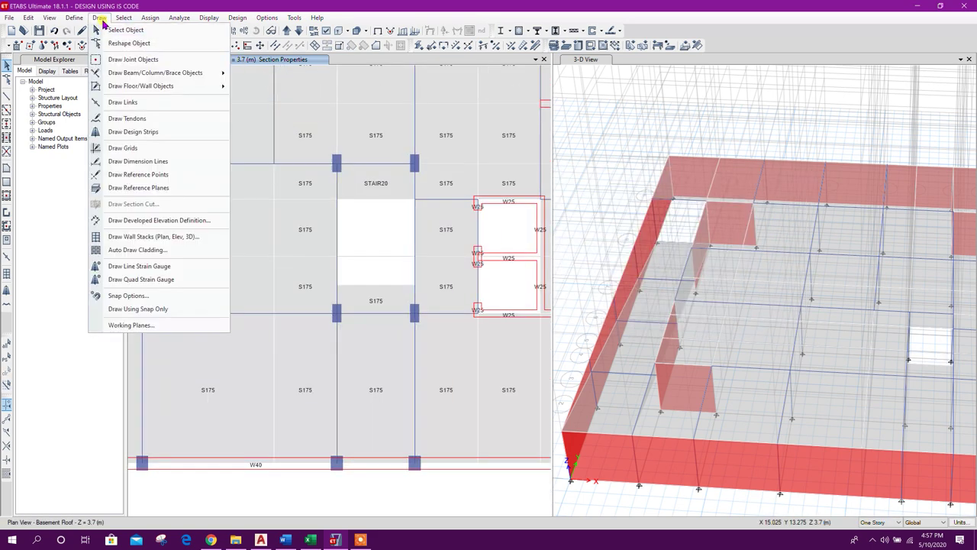
{"action": "left_click", "coordinate": [136, 162]}
{"action": "scroll", "coordinate": [340, 319], "scroll_direction": "up", "scroll_amount": 3}
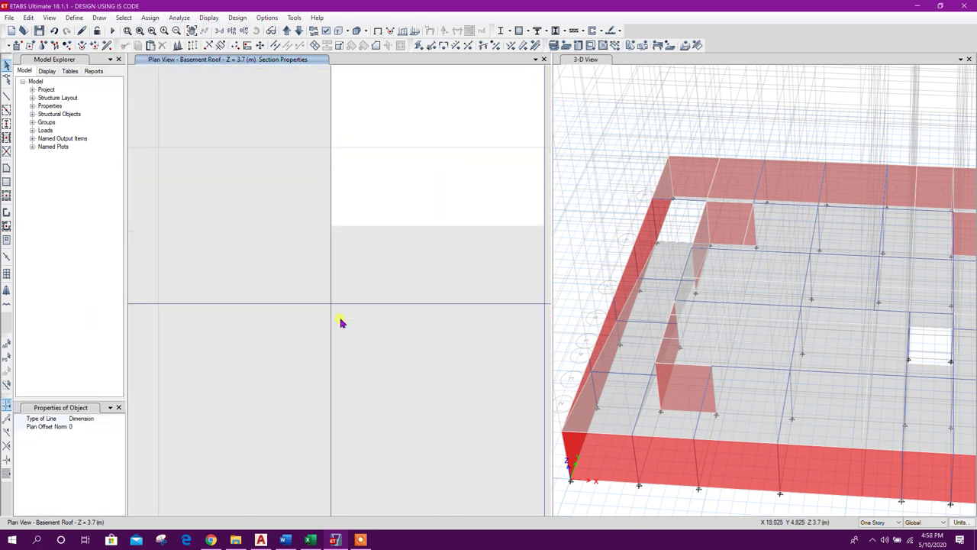
{"action": "left_click", "coordinate": [330, 304]}
{"action": "left_click", "coordinate": [331, 227]}
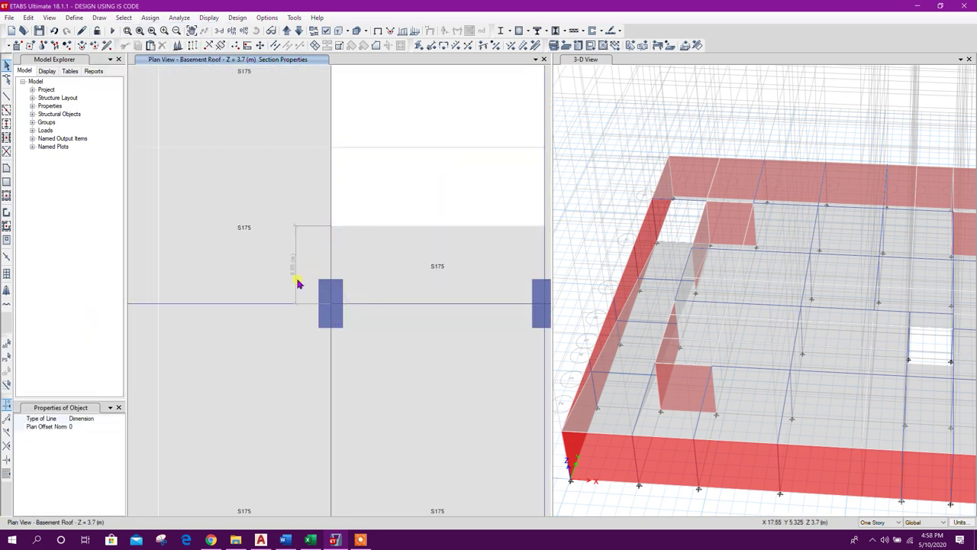
{"action": "left_click", "coordinate": [296, 267]}
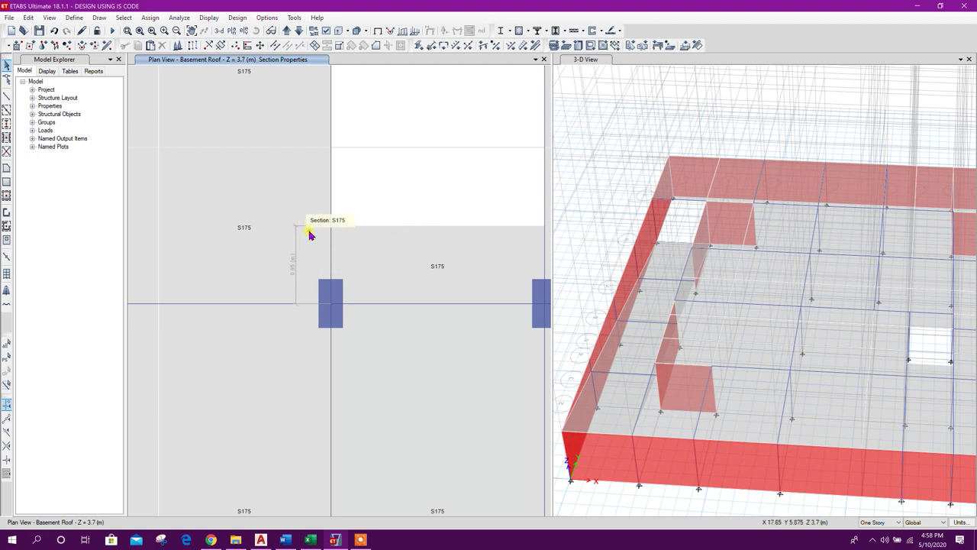
{"action": "left_click", "coordinate": [55, 32]}
Move the two joints on the strip's void-side edge by 0.25 m in Y.
{"action": "middle_click_drag", "start_coordinate": [451, 209], "coordinate": [371, 222]}
{"action": "left_click_drag", "start_coordinate": [236, 229], "coordinate": [491, 253]}
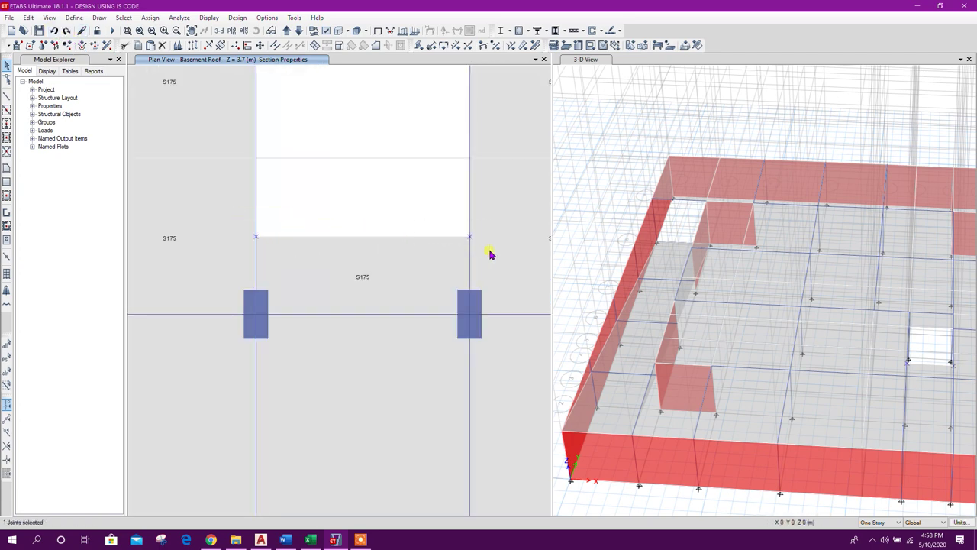
{"action": "left_click", "coordinate": [259, 46]}
{"action": "left_click_drag", "start_coordinate": [474, 191], "coordinate": [660, 185]}
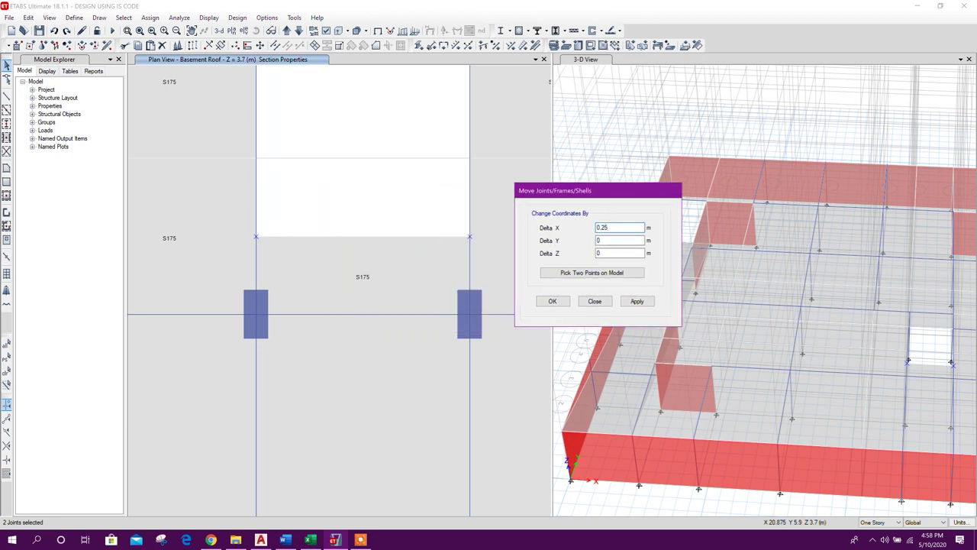
{"action": "right_click", "coordinate": [607, 229]}
{"action": "left_click", "coordinate": [628, 250]}
{"action": "left_click_drag", "start_coordinate": [611, 240], "coordinate": [591, 244]}
{"action": "right_click", "coordinate": [599, 241]}
{"action": "left_click", "coordinate": [613, 240]}
{"action": "right_click", "coordinate": [599, 241]}
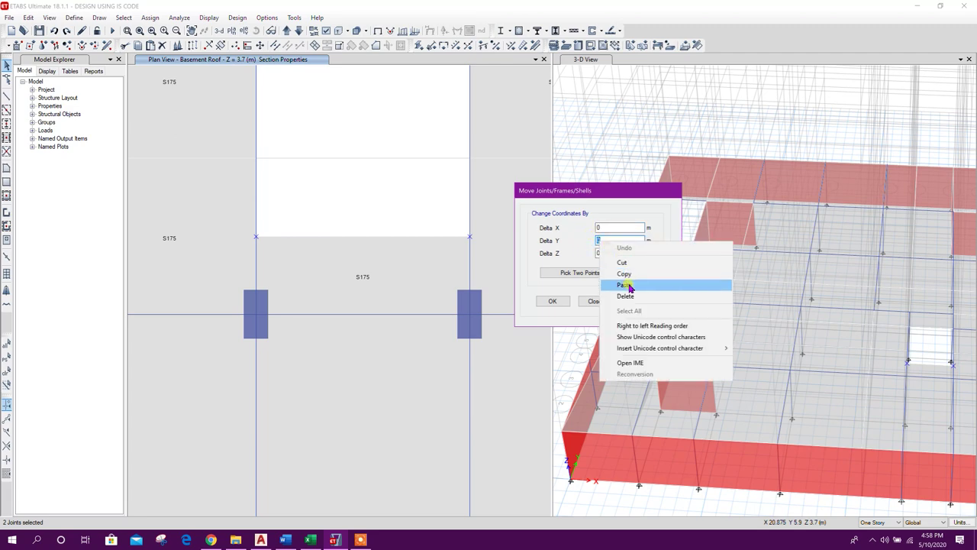
{"action": "left_click", "coordinate": [631, 281]}
{"action": "left_click", "coordinate": [639, 303]}
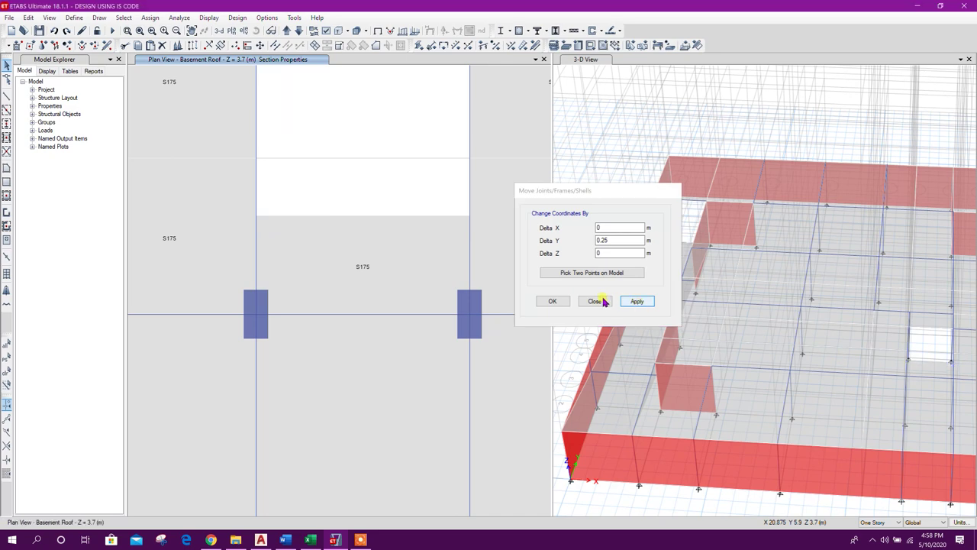
{"action": "left_click", "coordinate": [602, 301]}
Assign the STAIR20 slab section to the strip along grid 2 between grids F and G.
{"action": "scroll", "coordinate": [393, 297], "scroll_direction": "down", "scroll_amount": 3}
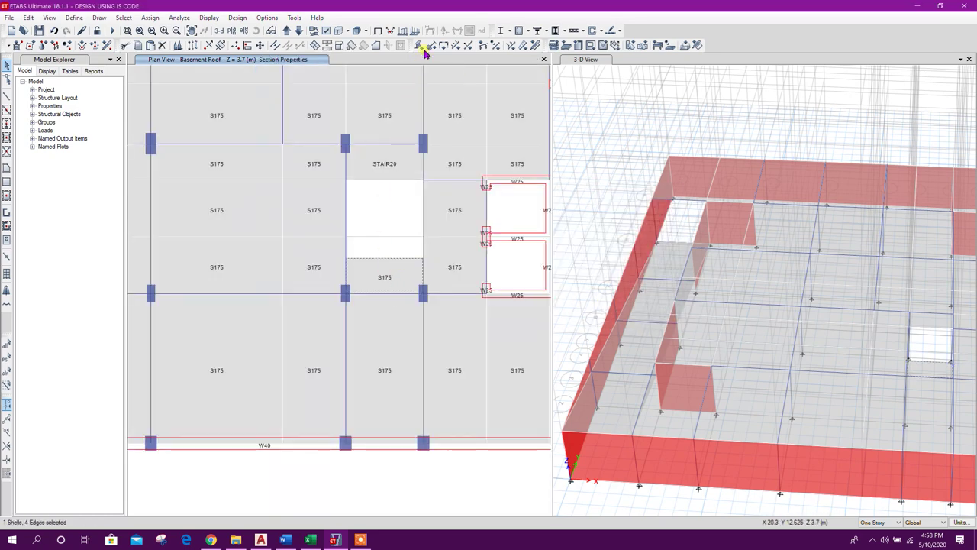
{"action": "left_click", "coordinate": [545, 46]}
{"action": "left_click", "coordinate": [442, 217]}
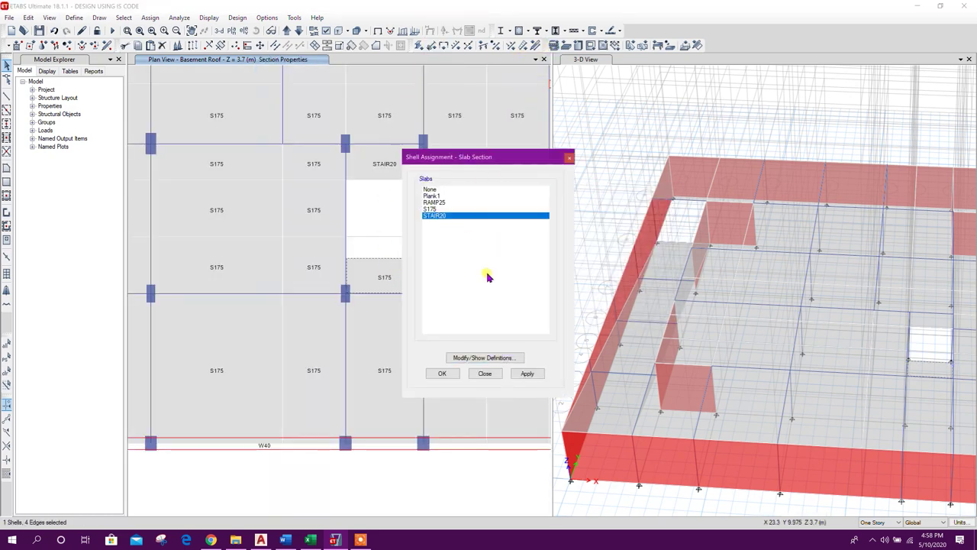
{"action": "left_click", "coordinate": [523, 379]}
{"action": "left_click", "coordinate": [487, 373]}
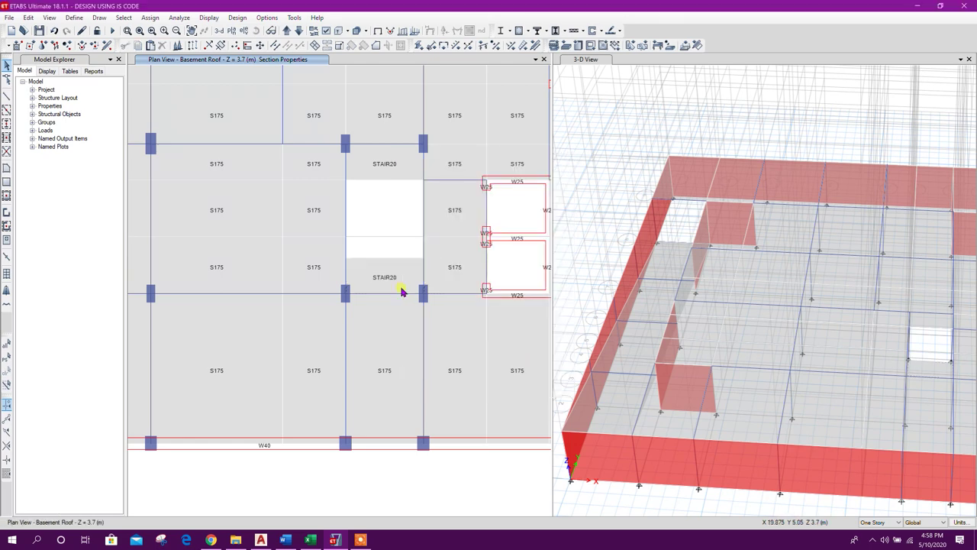
Move the STAIR20 strip along grid 2 by -1.85 m in Z to form the mid-landing.
{"action": "left_click", "coordinate": [260, 45]}
{"action": "double_click", "coordinate": [611, 241]}
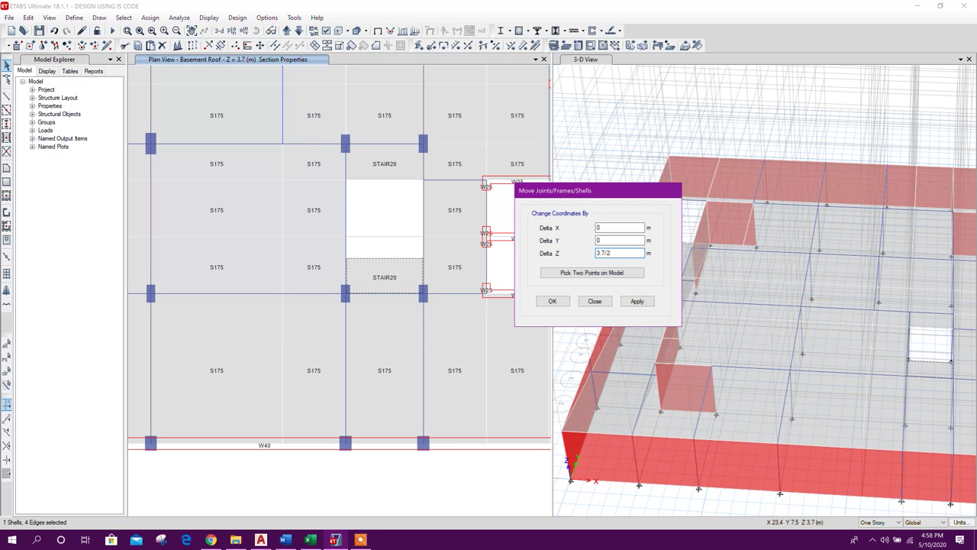
{"action": "double_click", "coordinate": [613, 227]}
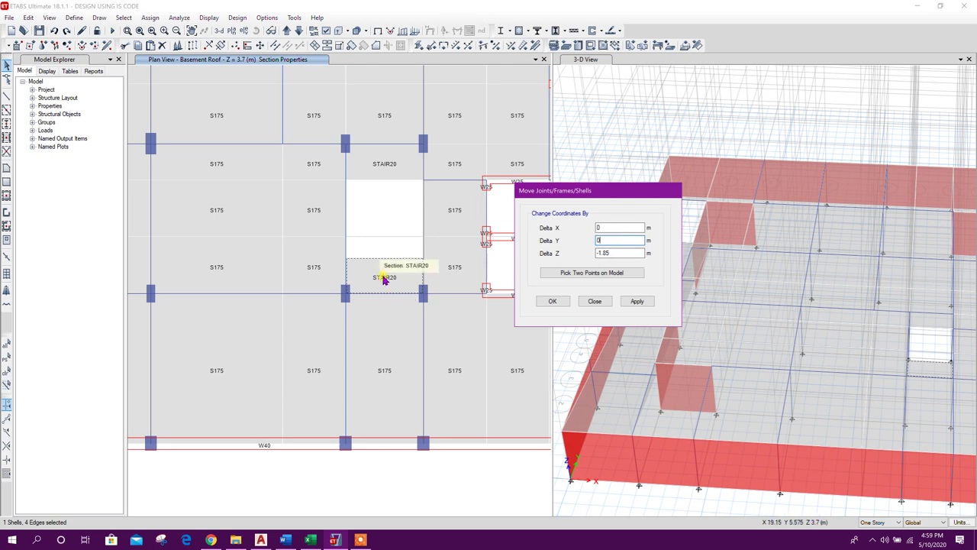
{"action": "left_click", "coordinate": [620, 255]}
{"action": "left_click", "coordinate": [638, 302]}
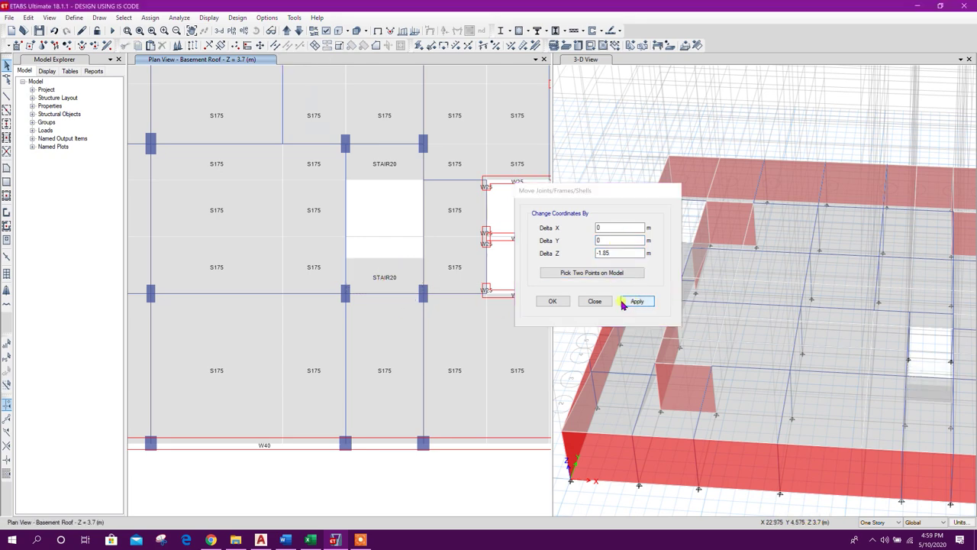
{"action": "left_click", "coordinate": [602, 304]}
Divide the lowered STAIR20 mid-landing into 2 by 1 areas.
{"action": "scroll", "coordinate": [769, 380], "scroll_direction": "up", "scroll_amount": 2}
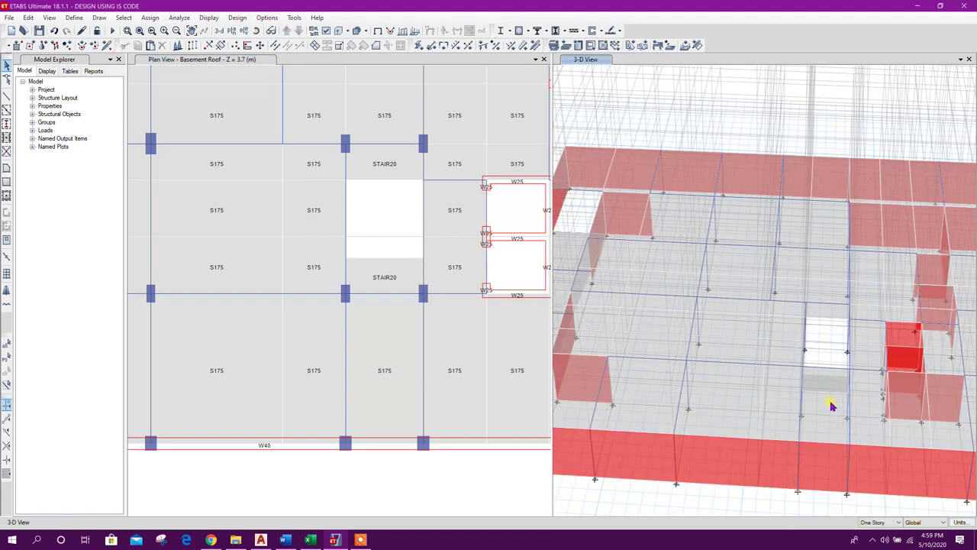
{"action": "scroll", "coordinate": [832, 454], "scroll_direction": "up", "scroll_amount": 3}
{"action": "middle_click_drag", "start_coordinate": [823, 398], "coordinate": [701, 447], "text": "shift"}
{"action": "scroll", "coordinate": [637, 339], "scroll_direction": "up", "scroll_amount": 3}
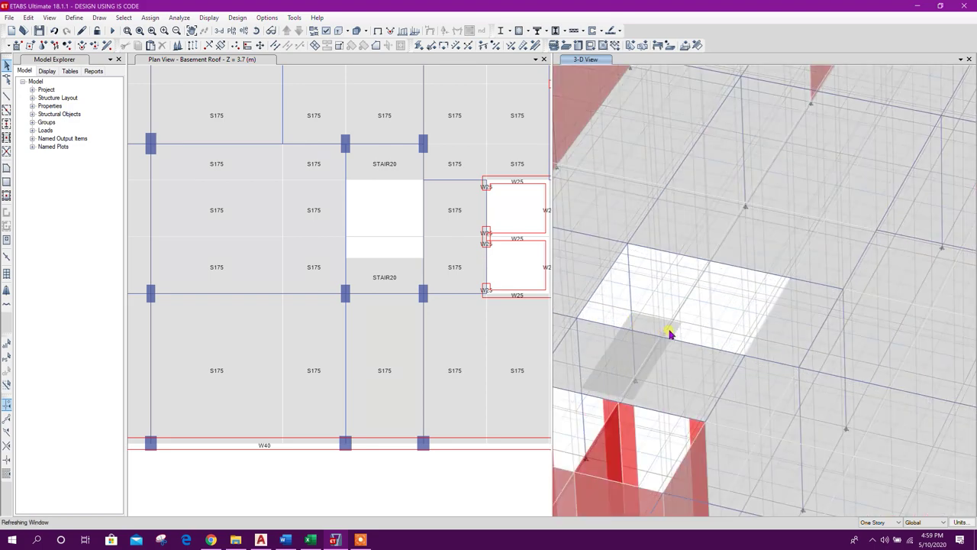
{"action": "middle_click_drag", "start_coordinate": [670, 410], "coordinate": [674, 349]}
{"action": "middle_click_drag", "start_coordinate": [702, 277], "coordinate": [812, 374]}
{"action": "left_click", "coordinate": [780, 271]}
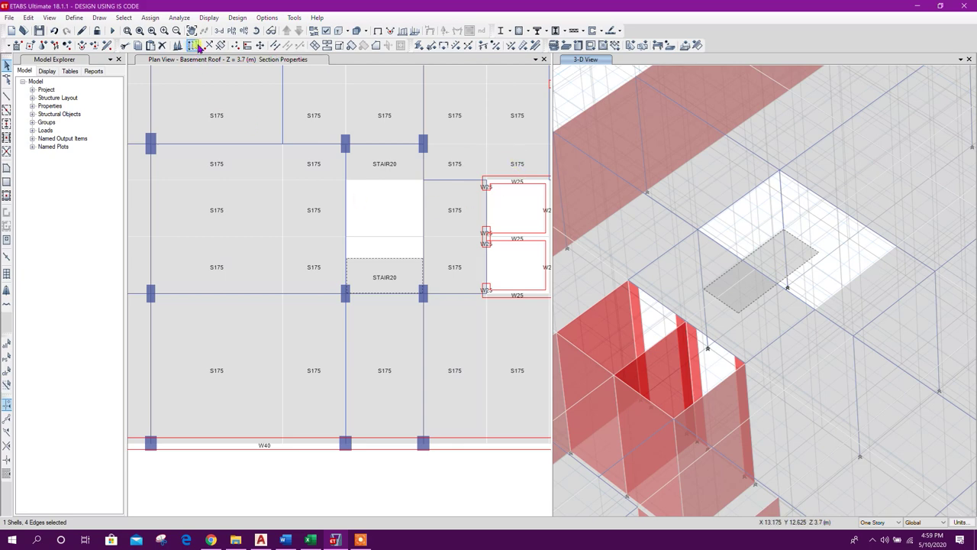
{"action": "left_click", "coordinate": [315, 45]}
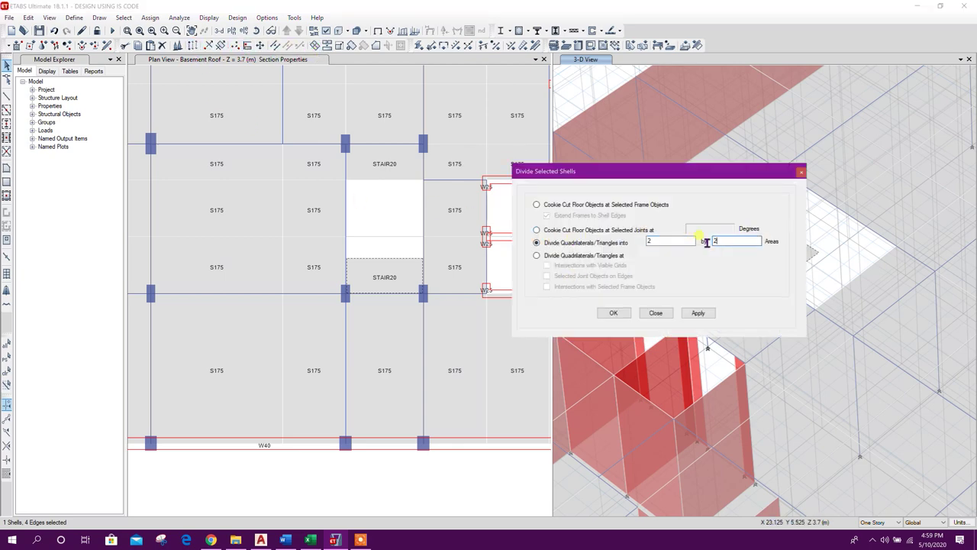
{"action": "left_click", "coordinate": [696, 312]}
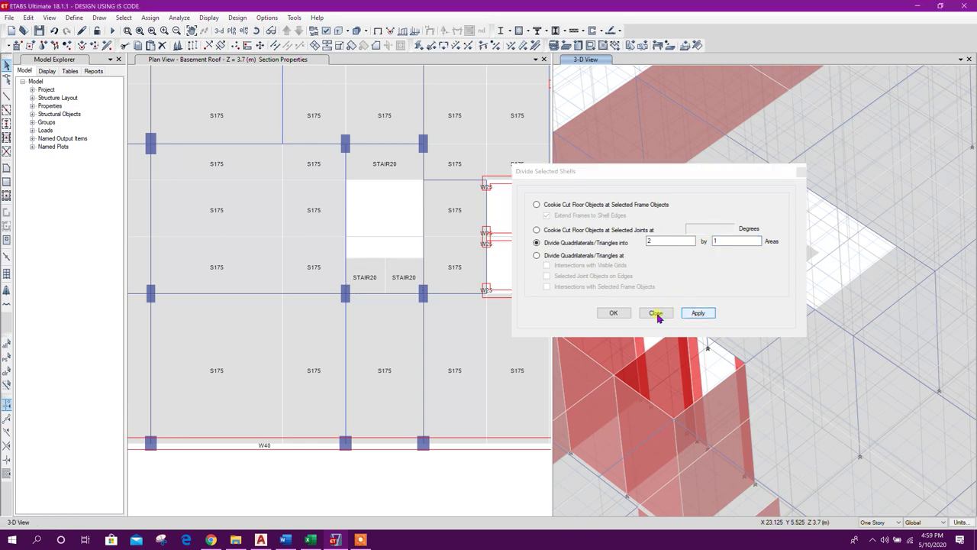
{"action": "left_click", "coordinate": [654, 313]}
Divide the floor-level STAIR20 landing between grids 4 and 5 into 2 by 1 areas.
{"action": "left_click", "coordinate": [392, 166]}
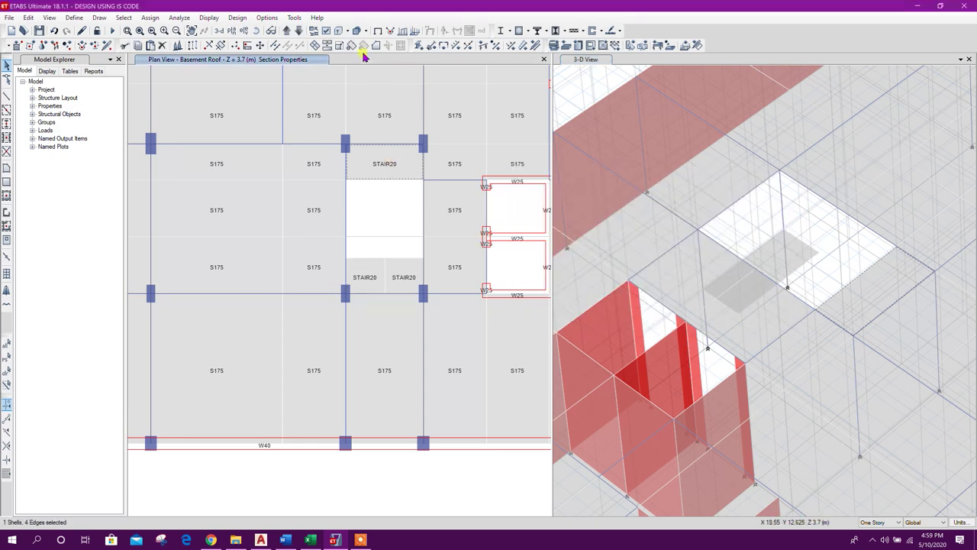
{"action": "left_click", "coordinate": [324, 45]}
{"action": "left_click", "coordinate": [698, 311]}
{"action": "left_click", "coordinate": [648, 313]}
Isolate the stair's four columns, two beams and both divided landings in the 3-D view by showing only the selected objects.
{"action": "middle_click_drag", "start_coordinate": [801, 267], "coordinate": [803, 222]}
{"action": "left_click", "coordinate": [822, 334]}
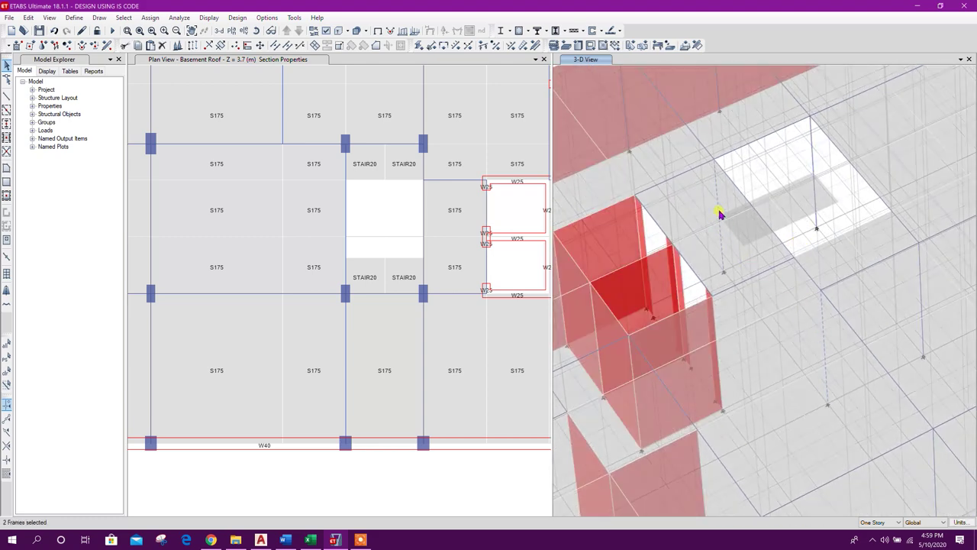
{"action": "left_click", "coordinate": [812, 200]}
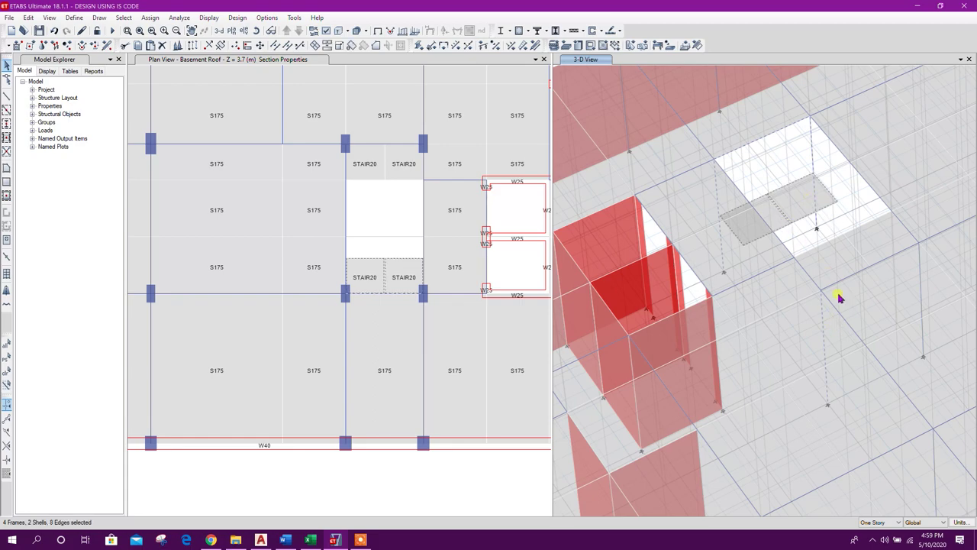
{"action": "left_click", "coordinate": [833, 255]}
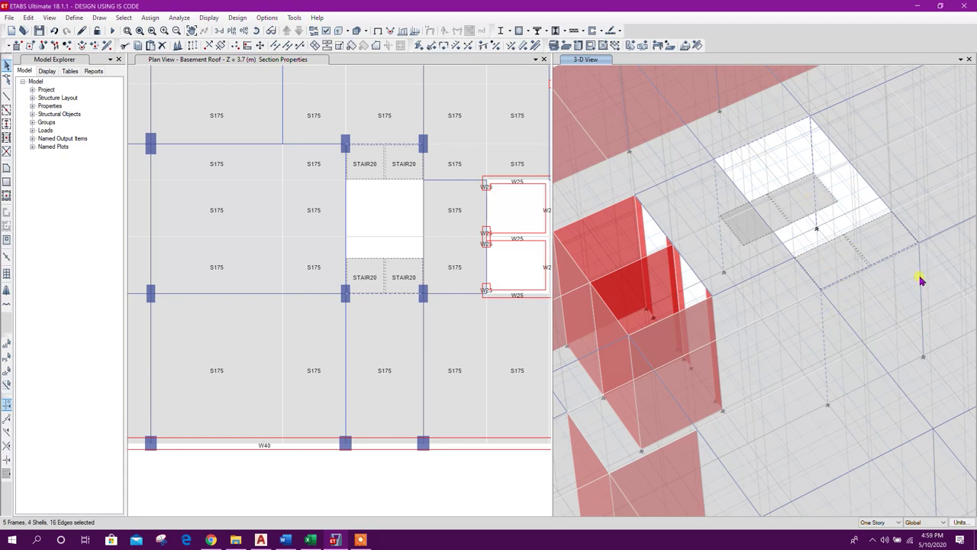
{"action": "scroll", "coordinate": [816, 283], "scroll_direction": "down", "scroll_amount": 4}
{"action": "scroll", "coordinate": [835, 268], "scroll_direction": "up", "scroll_amount": 4}
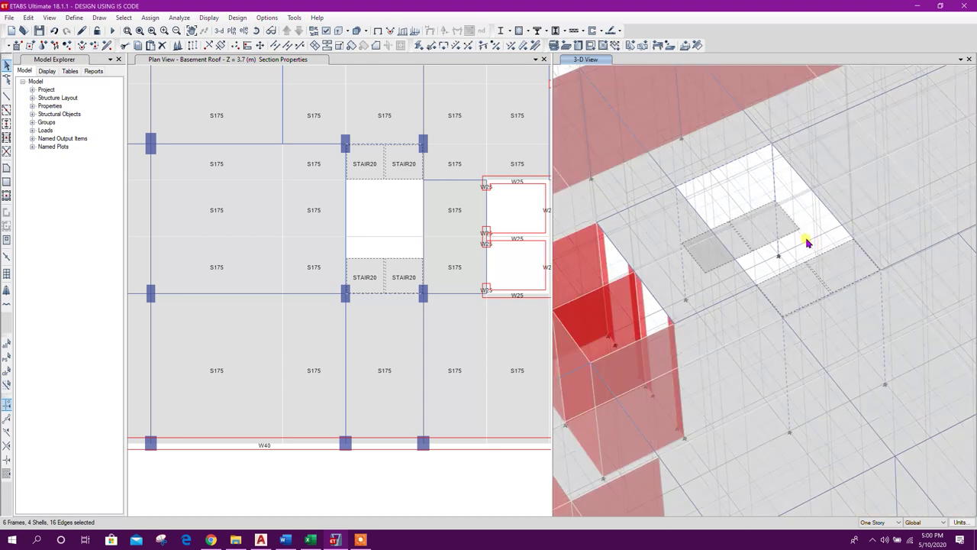
{"action": "right_click", "coordinate": [812, 237]}
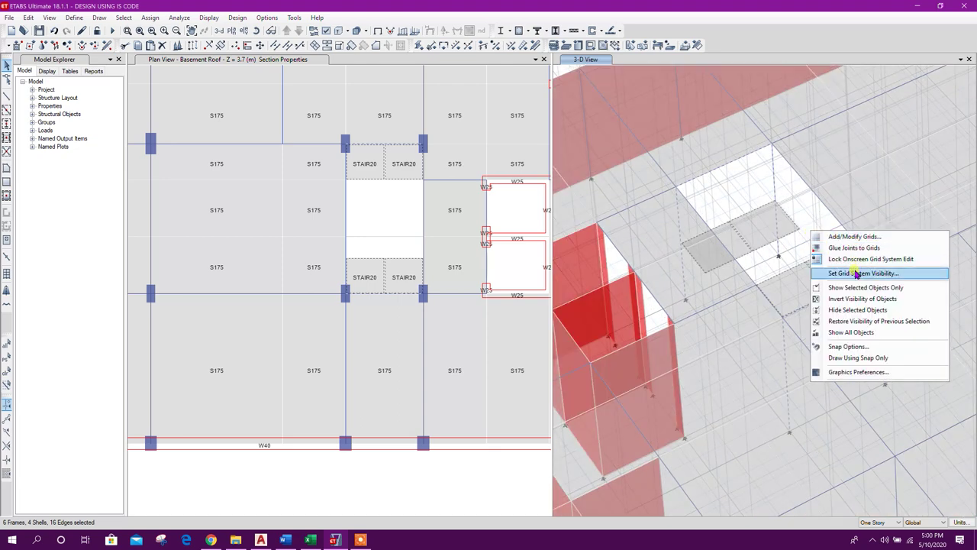
{"action": "left_click", "coordinate": [898, 290]}
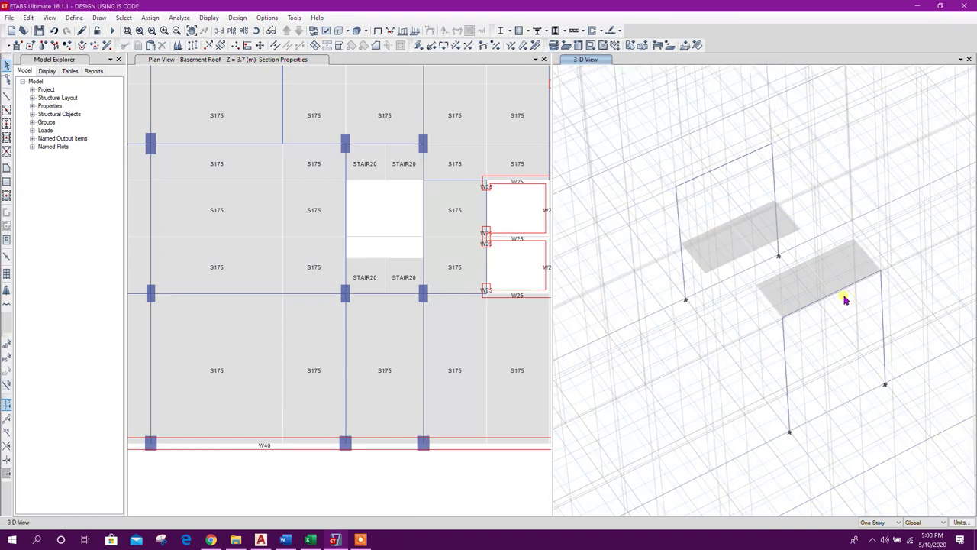
Hide the grid system and turn off the Horizon display in the 3-D view.
{"action": "scroll", "coordinate": [757, 292], "scroll_direction": "down", "scroll_amount": 2}
{"action": "scroll", "coordinate": [790, 292], "scroll_direction": "up", "scroll_amount": 3}
{"action": "scroll", "coordinate": [756, 371], "scroll_direction": "up", "scroll_amount": 5}
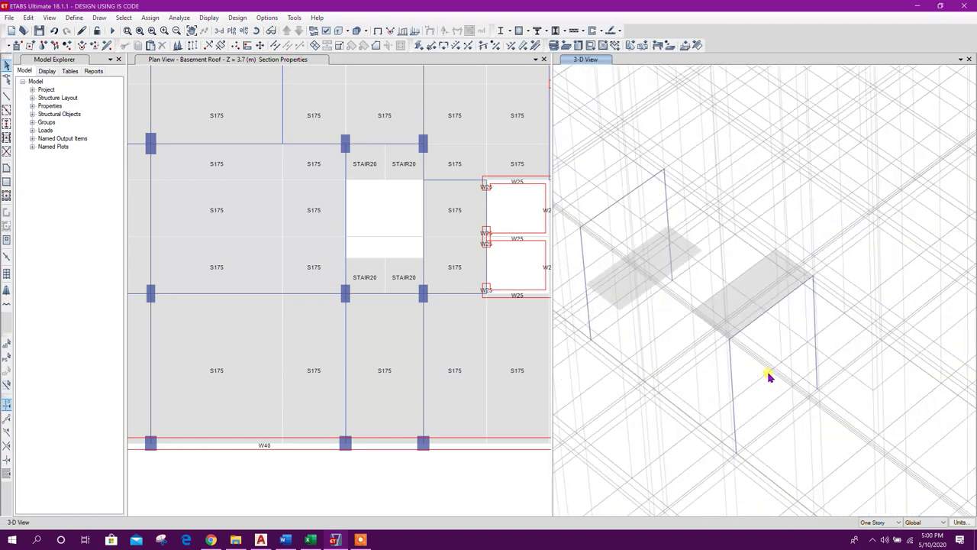
{"action": "right_click", "coordinate": [780, 256]}
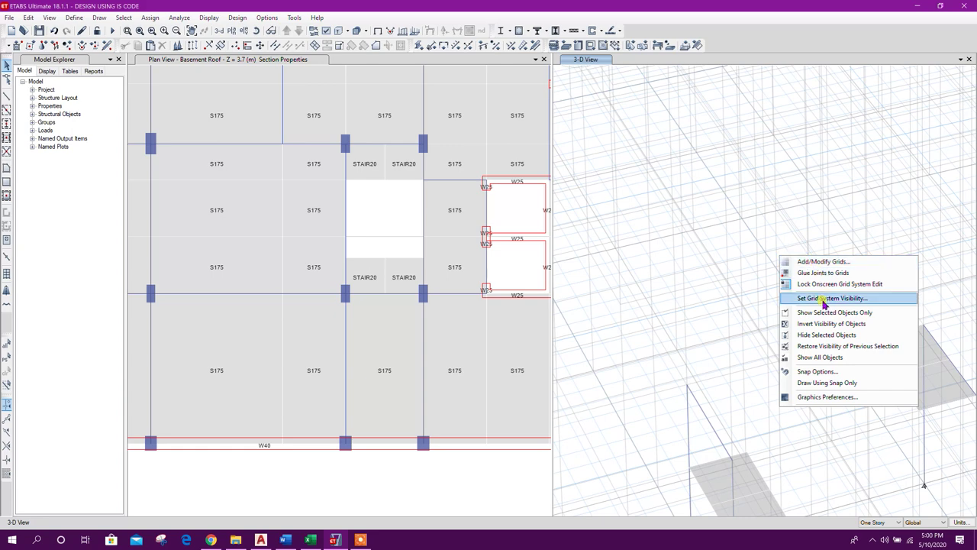
{"action": "scroll", "coordinate": [823, 301], "scroll_direction": "down", "scroll_amount": 5}
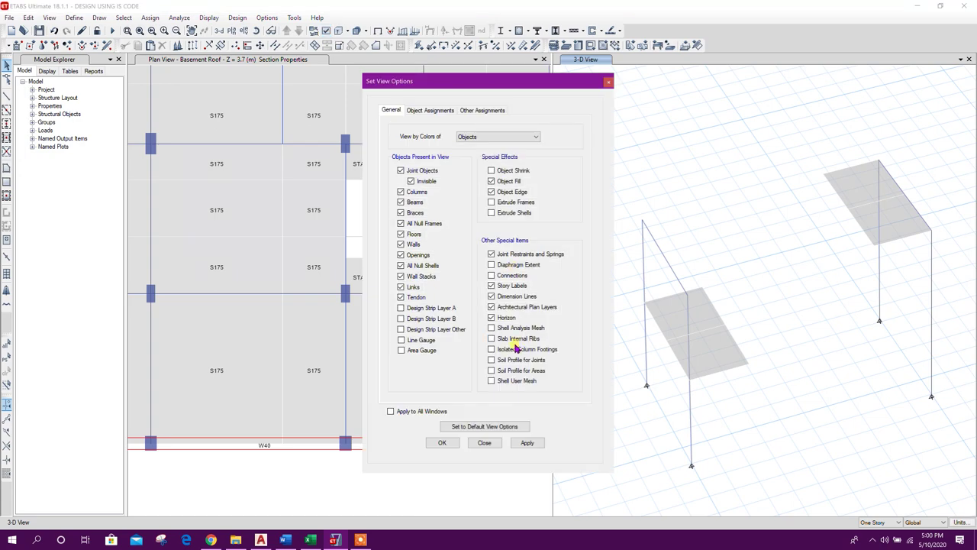
{"action": "left_click", "coordinate": [527, 443]}
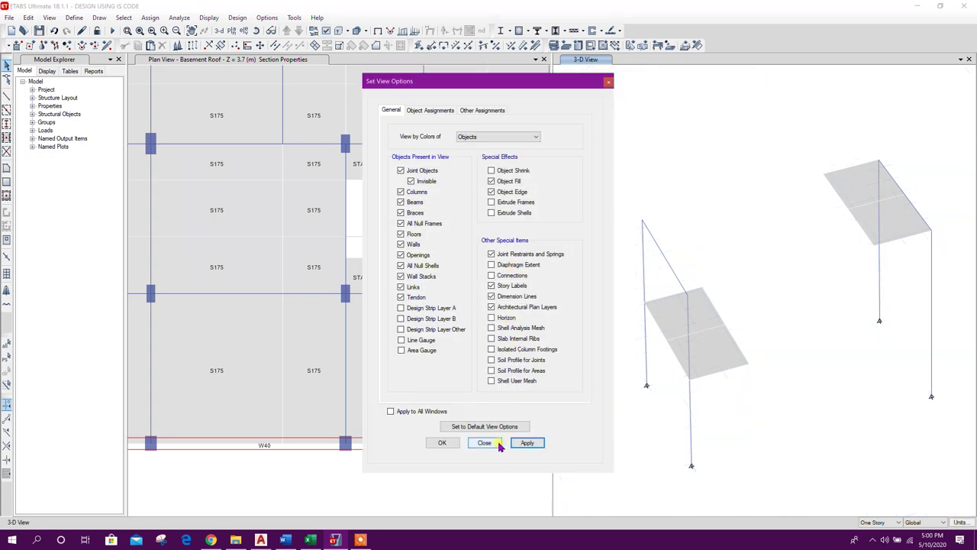
{"action": "left_click", "coordinate": [495, 443]}
Select the two floor-level landing shells in the 3-D view.
{"action": "left_click", "coordinate": [861, 210]}
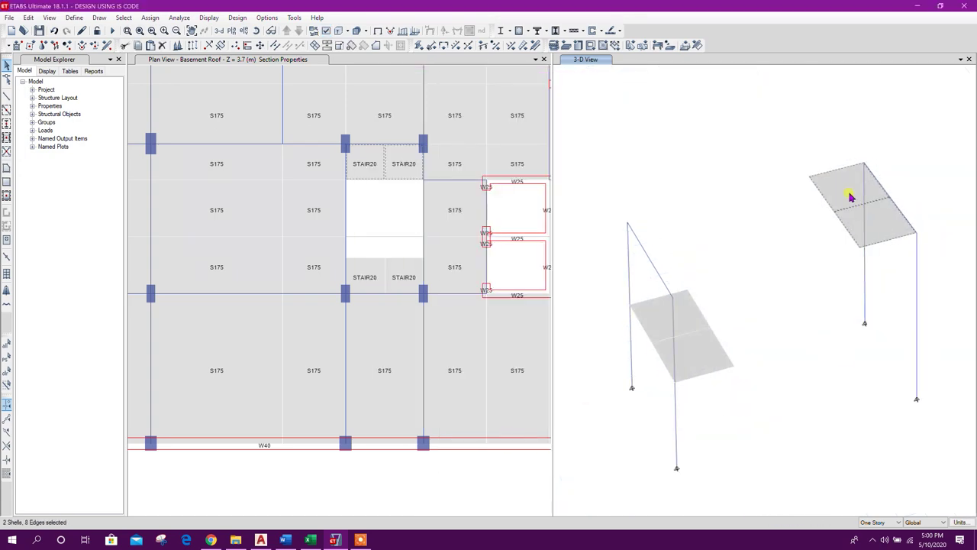
Replicate the two selected upper landing slabs onto the Base story.
{"action": "left_click", "coordinate": [192, 45]}
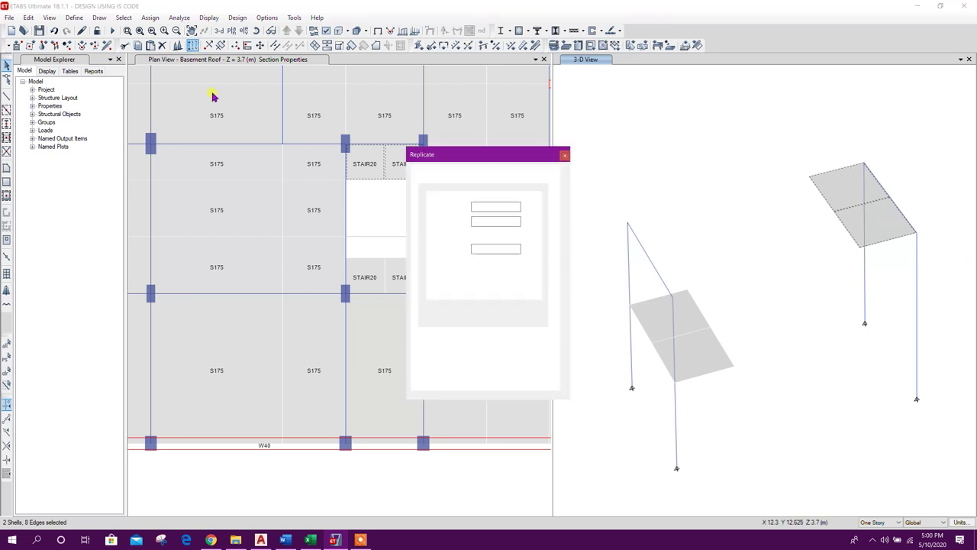
{"action": "left_click", "coordinate": [490, 177]}
{"action": "scroll", "coordinate": [483, 271], "scroll_direction": "down", "scroll_amount": 1}
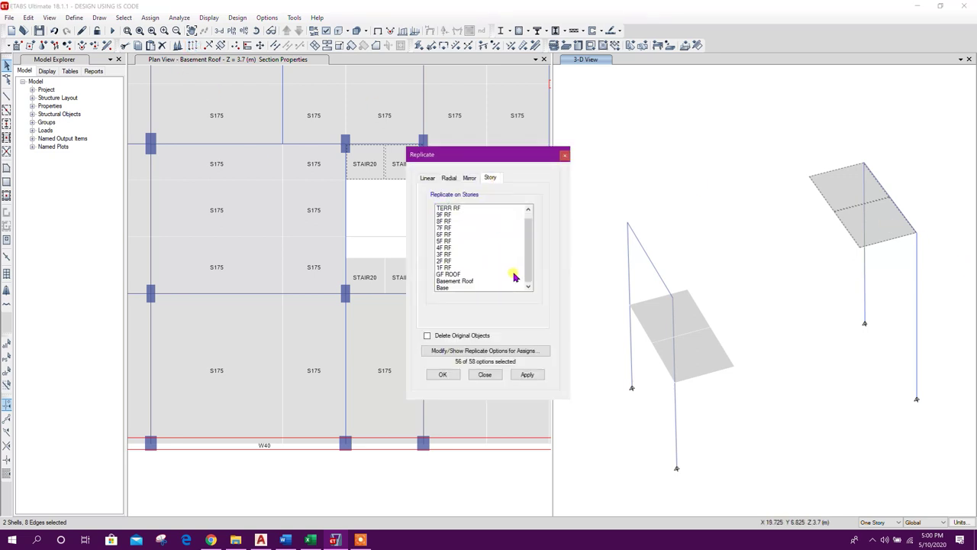
{"action": "left_click", "coordinate": [465, 288]}
{"action": "left_click", "coordinate": [527, 374]}
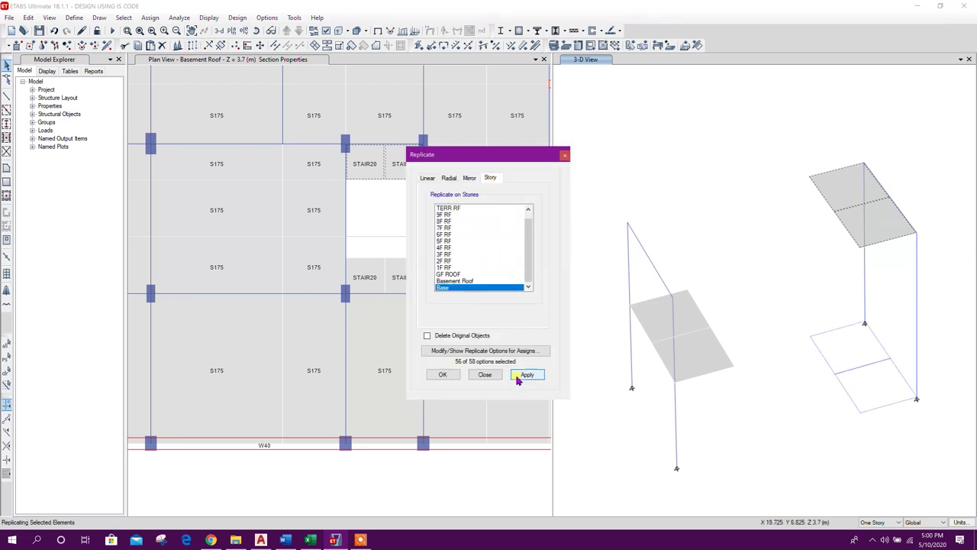
{"action": "left_click", "coordinate": [485, 374]}
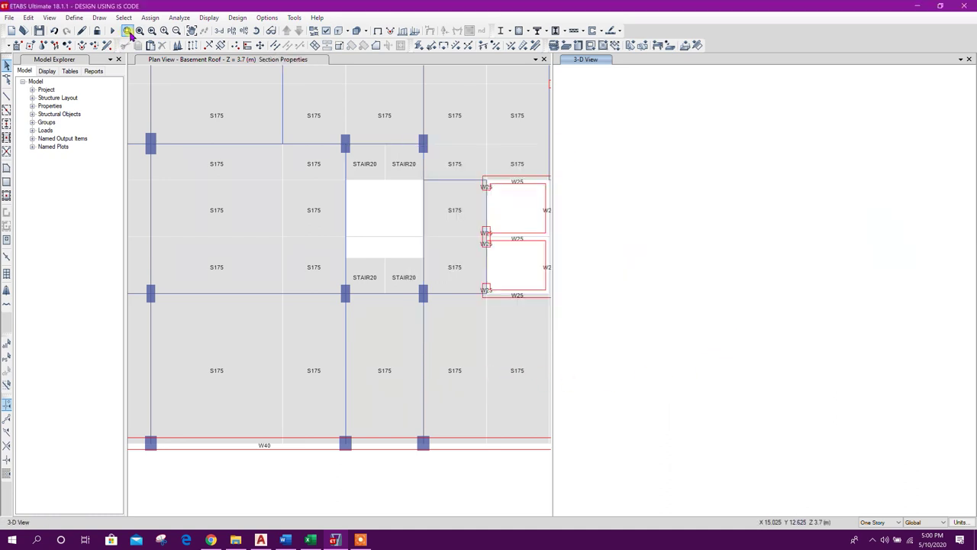
Draw the lower stair flight as a STAIR20 floor area from the base landing to the mid-height landing.
{"action": "left_click", "coordinate": [139, 32]}
{"action": "scroll", "coordinate": [727, 296], "scroll_direction": "up", "scroll_amount": 3}
{"action": "middle_click_drag", "start_coordinate": [651, 295], "coordinate": [795, 362]}
{"action": "scroll", "coordinate": [757, 319], "scroll_direction": "up", "scroll_amount": 3}
{"action": "scroll", "coordinate": [769, 353], "scroll_direction": "down", "scroll_amount": 3}
{"action": "scroll", "coordinate": [769, 352], "scroll_direction": "up", "scroll_amount": 3}
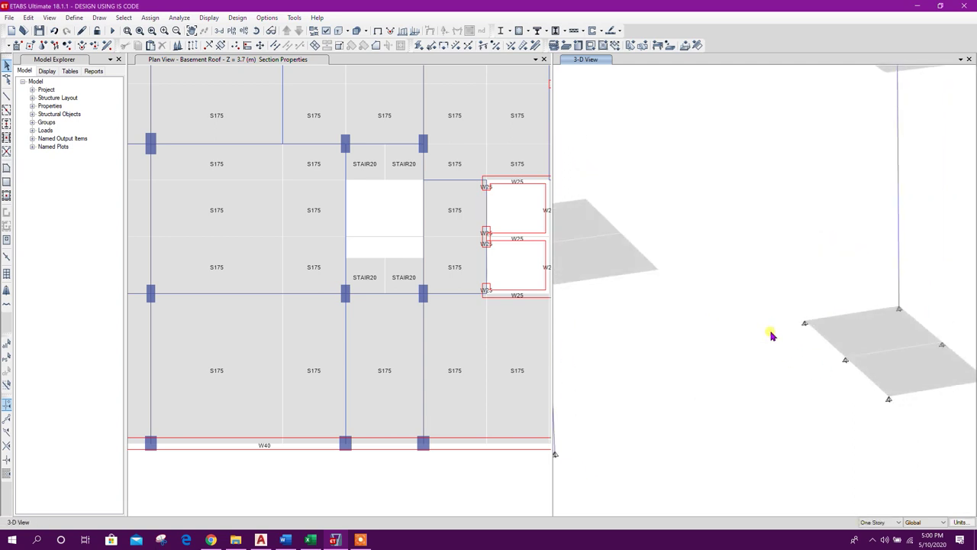
{"action": "left_click", "coordinate": [7, 169]}
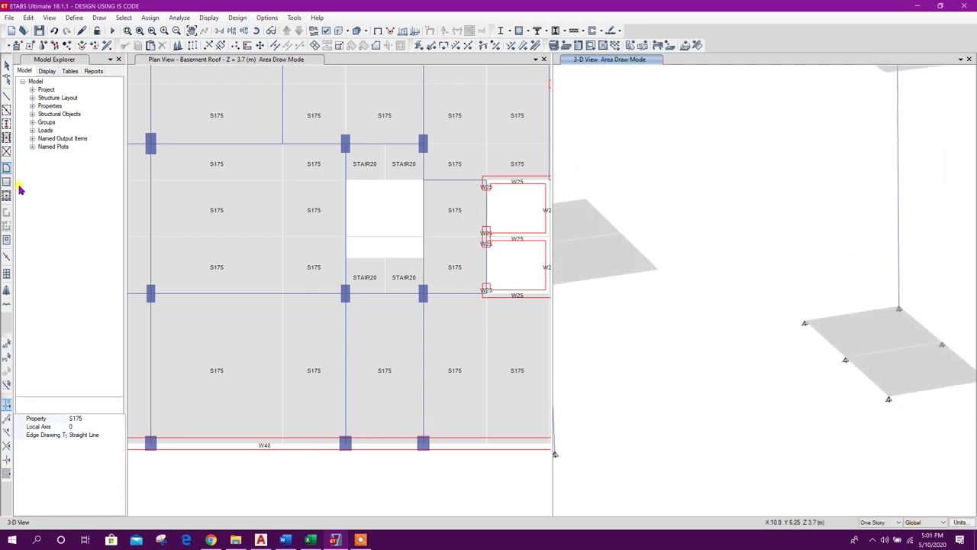
{"action": "left_click", "coordinate": [119, 421]}
{"action": "left_click", "coordinate": [120, 420]}
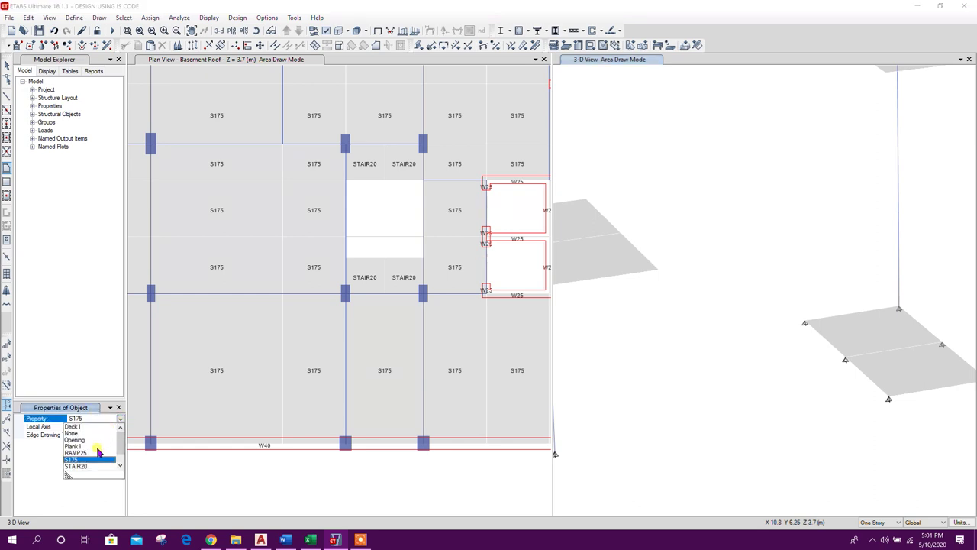
{"action": "left_click", "coordinate": [90, 459]}
{"action": "left_click", "coordinate": [119, 419]}
{"action": "left_click", "coordinate": [85, 473]}
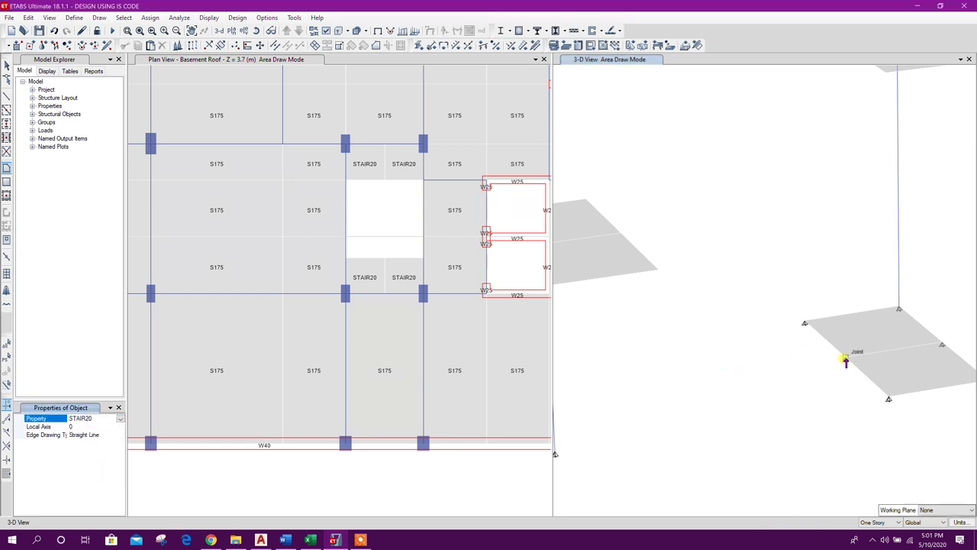
{"action": "left_click", "coordinate": [845, 360]}
{"action": "left_click", "coordinate": [889, 398]}
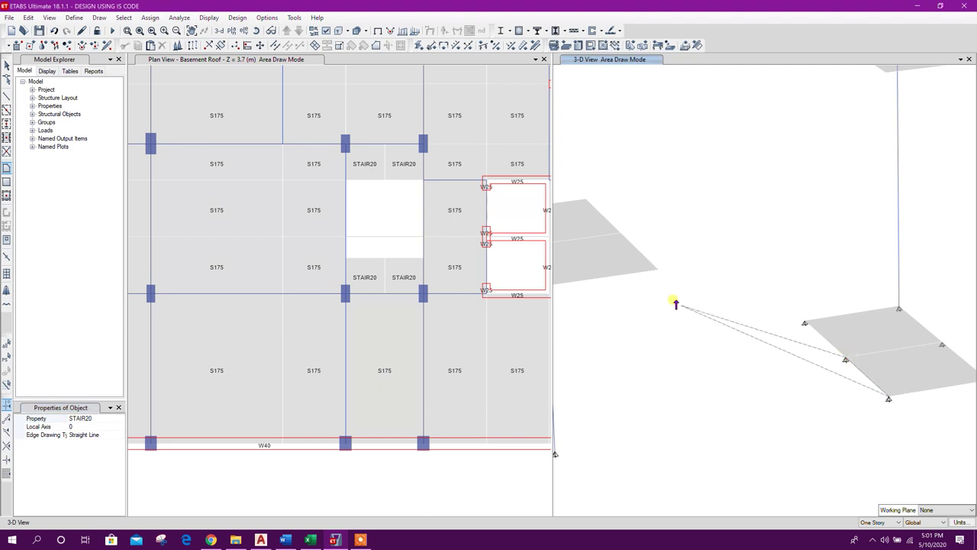
{"action": "left_click", "coordinate": [622, 235]}
{"action": "key", "text": "Return"}
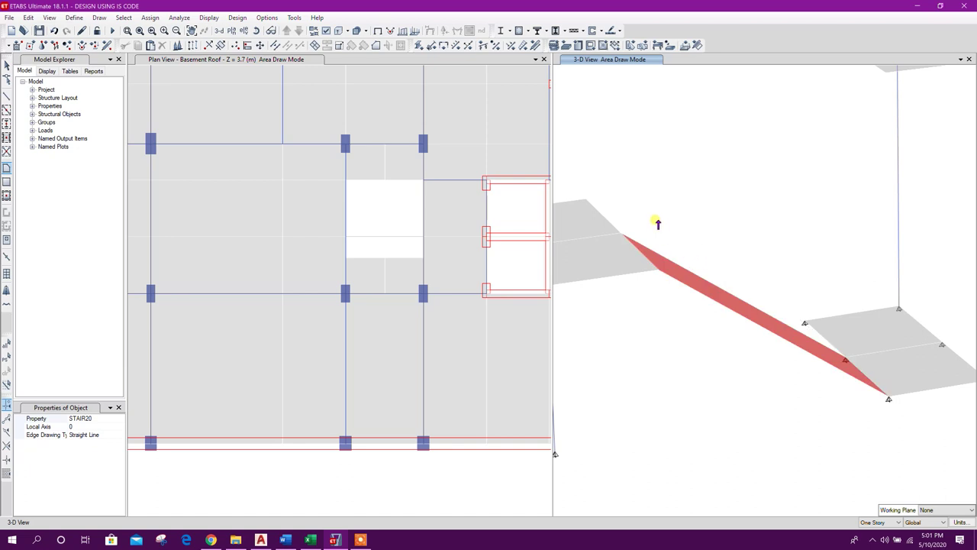
Draw the upper STAIR20 flight from the other half of the mid-height landing's edge up to the Basement Roof landing.
{"action": "middle_click_drag", "start_coordinate": [656, 221], "coordinate": [732, 279]}
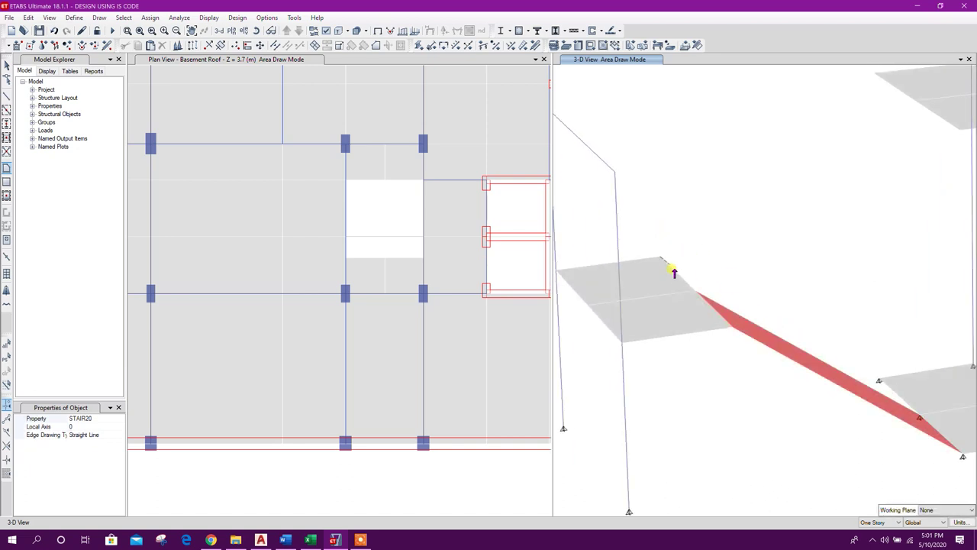
{"action": "left_click", "coordinate": [697, 292]}
{"action": "middle_click_drag", "start_coordinate": [869, 198], "coordinate": [804, 254]}
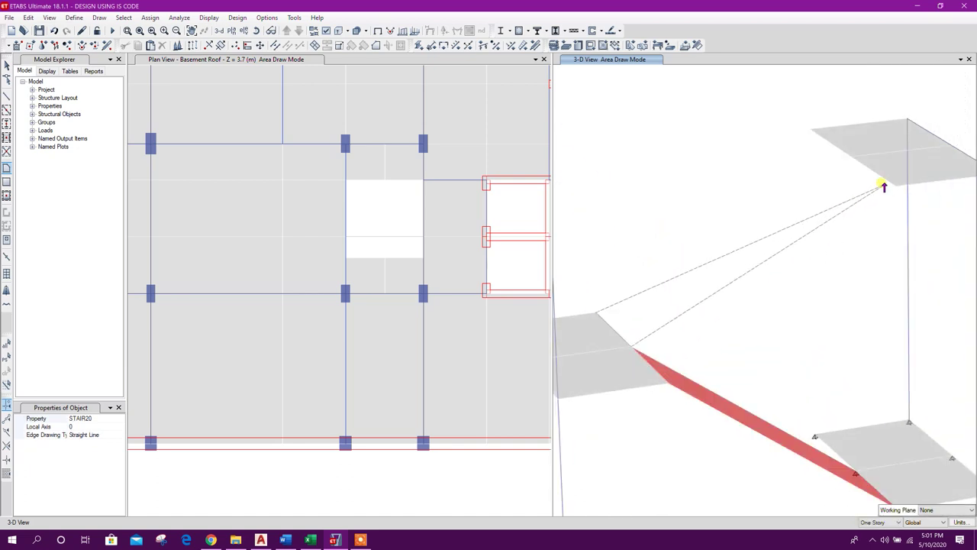
{"action": "left_click", "coordinate": [850, 157]}
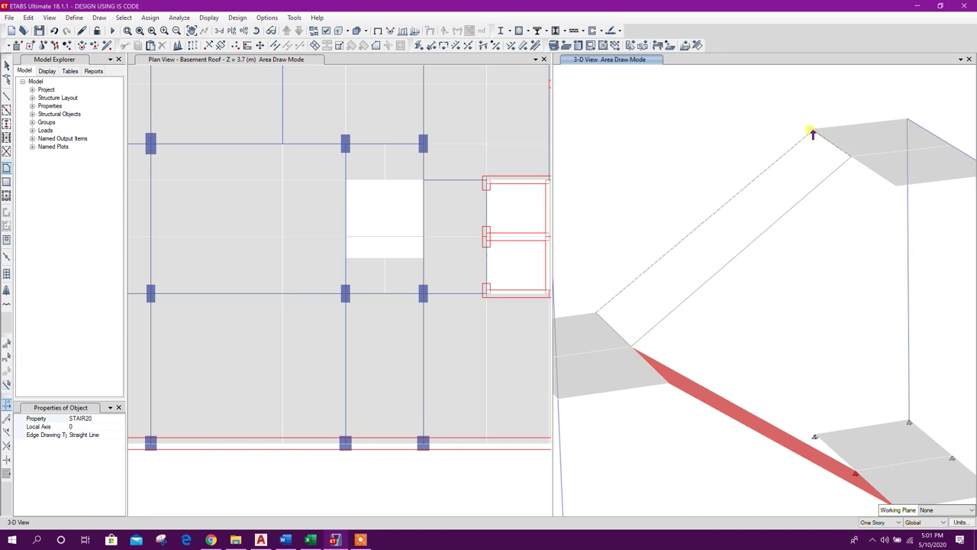
{"action": "left_click", "coordinate": [811, 131]}
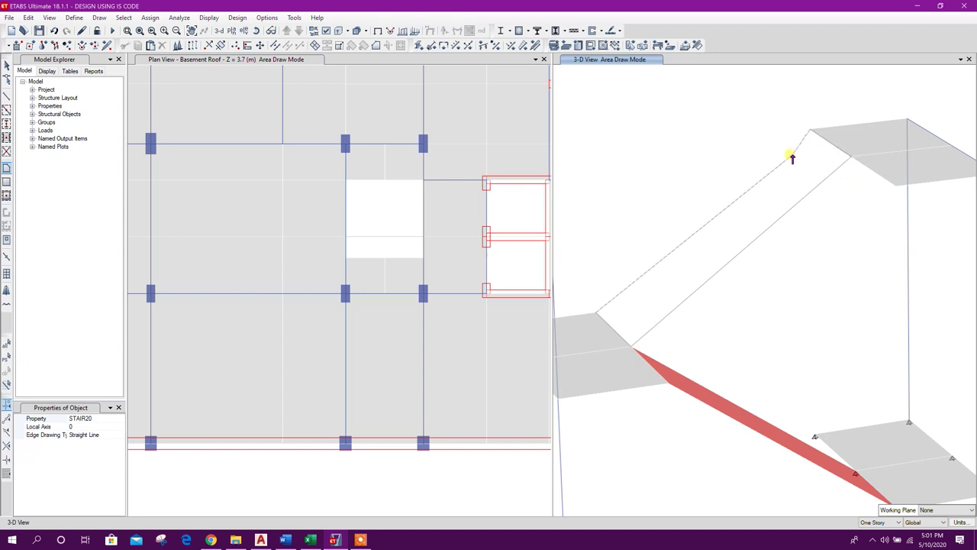
{"action": "key", "text": "Return"}
{"action": "key", "text": "Escape"}
Delete the half of the base landing slab that does not meet the lower flight.
{"action": "middle_click_drag", "start_coordinate": [827, 355], "coordinate": [830, 280]}
{"action": "left_click", "coordinate": [879, 365]}
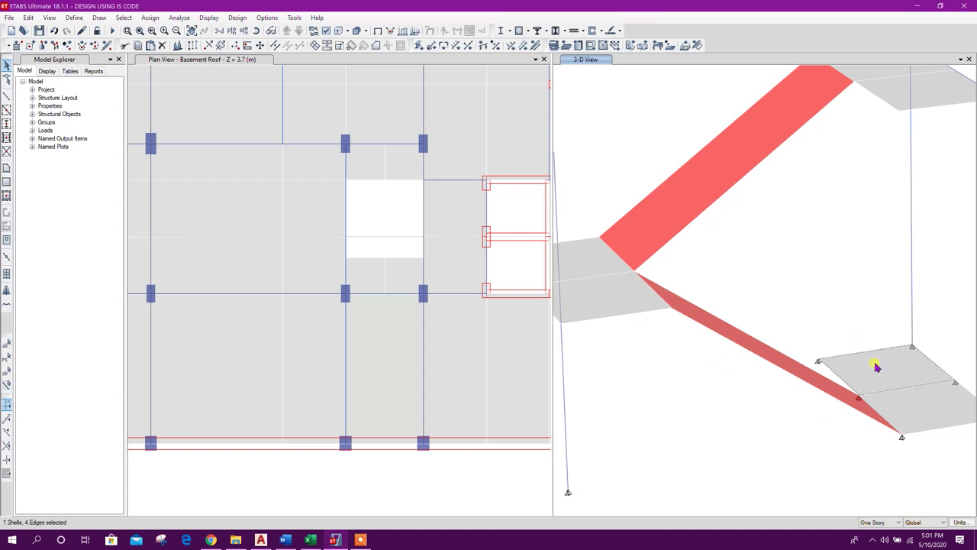
{"action": "key", "text": "Delete"}
Remove all restraints from the two joints at the foot of the lower stair flight.
{"action": "middle_click_drag", "start_coordinate": [883, 461], "coordinate": [892, 414]}
{"action": "left_click", "coordinate": [839, 349]}
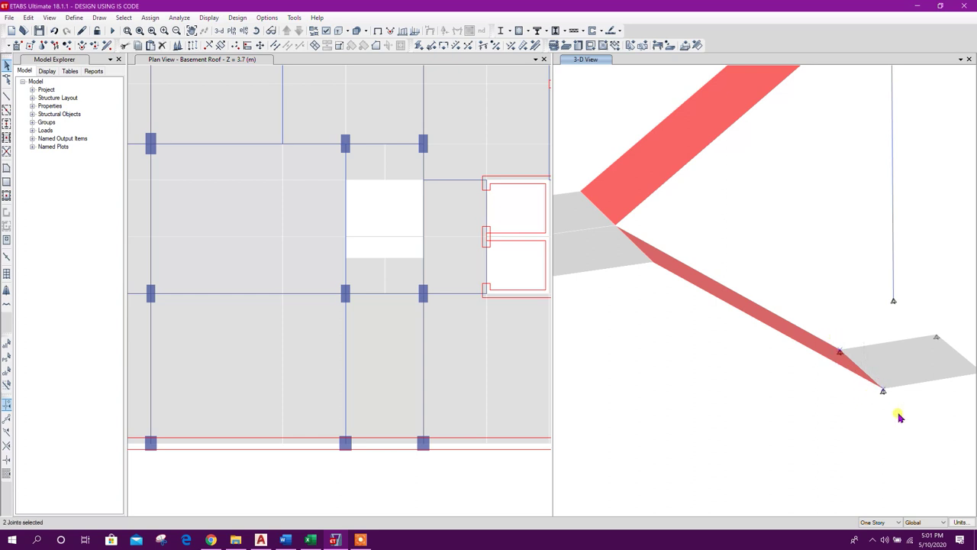
{"action": "left_click", "coordinate": [149, 17]}
{"action": "mouse_move", "coordinate": [239, 32]}
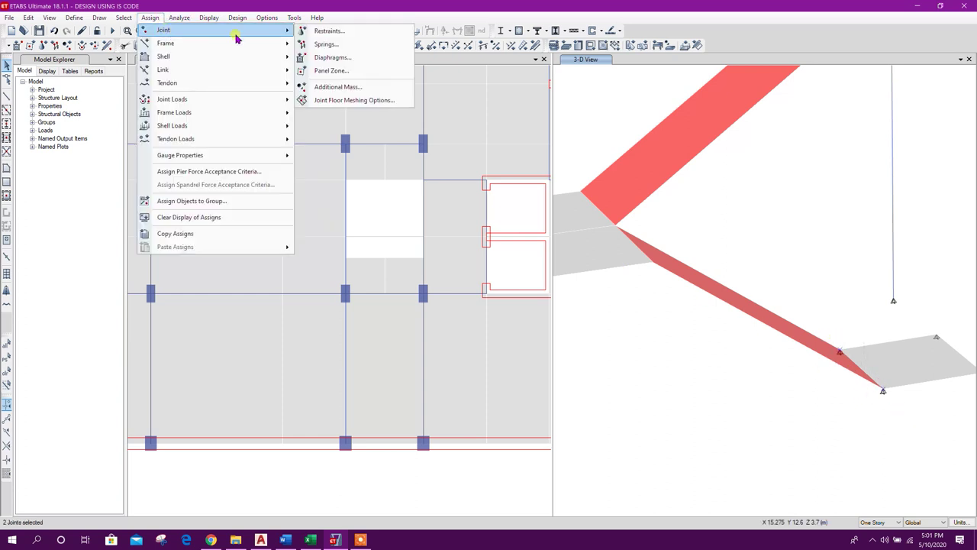
{"action": "left_click", "coordinate": [337, 32]}
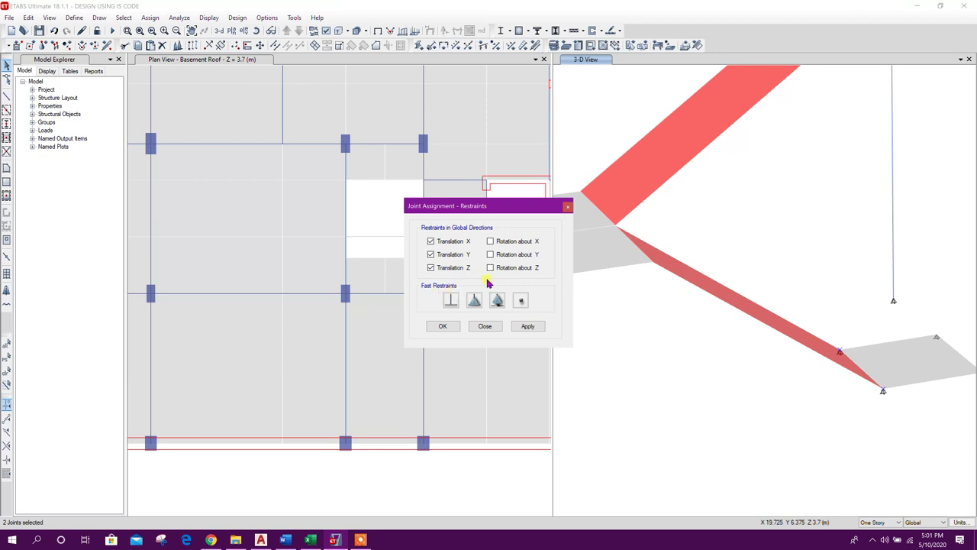
{"action": "left_click", "coordinate": [526, 325]}
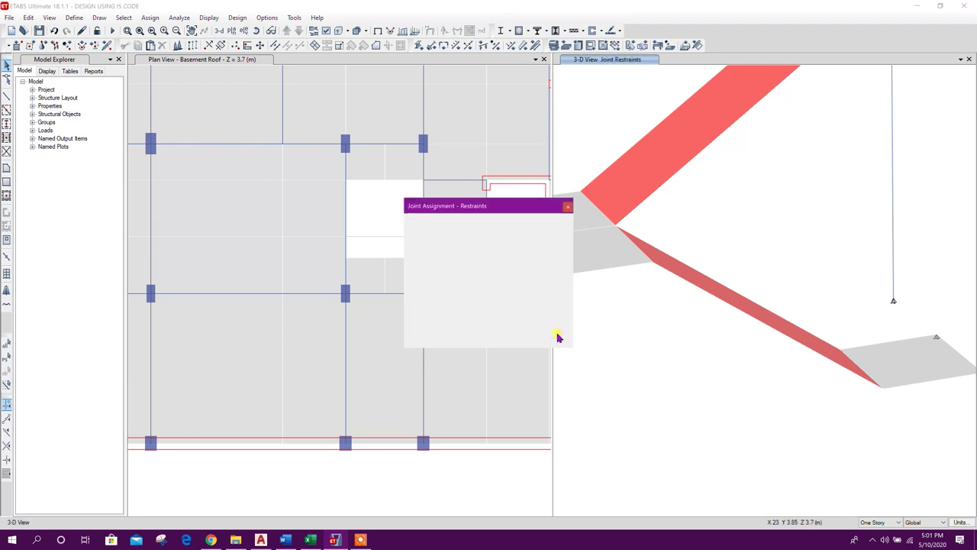
Clear the restraints from the free joint at the far edge of the remaining base landing.
{"action": "scroll", "coordinate": [831, 353], "scroll_direction": "up", "scroll_amount": 4}
{"action": "left_click", "coordinate": [818, 314]}
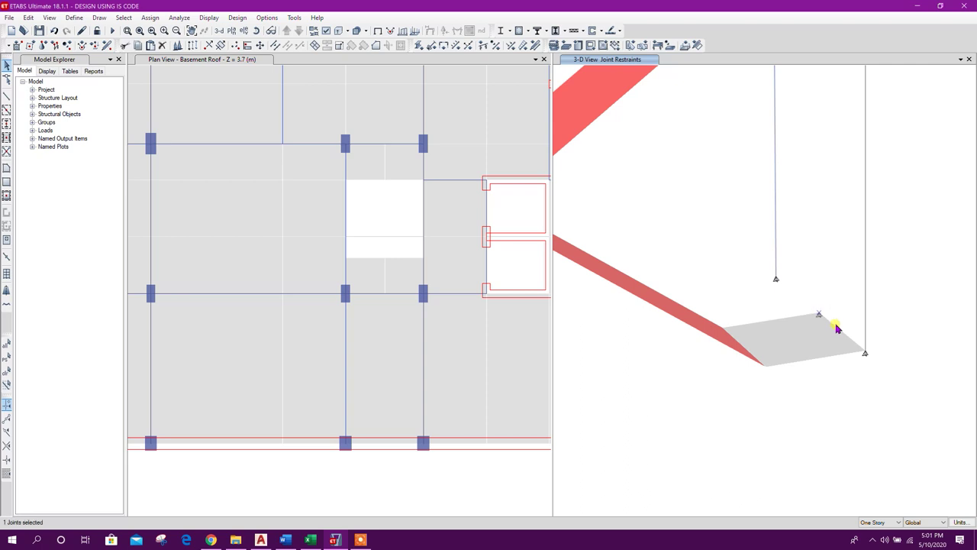
{"action": "left_click", "coordinate": [42, 45]}
{"action": "left_click", "coordinate": [528, 326]}
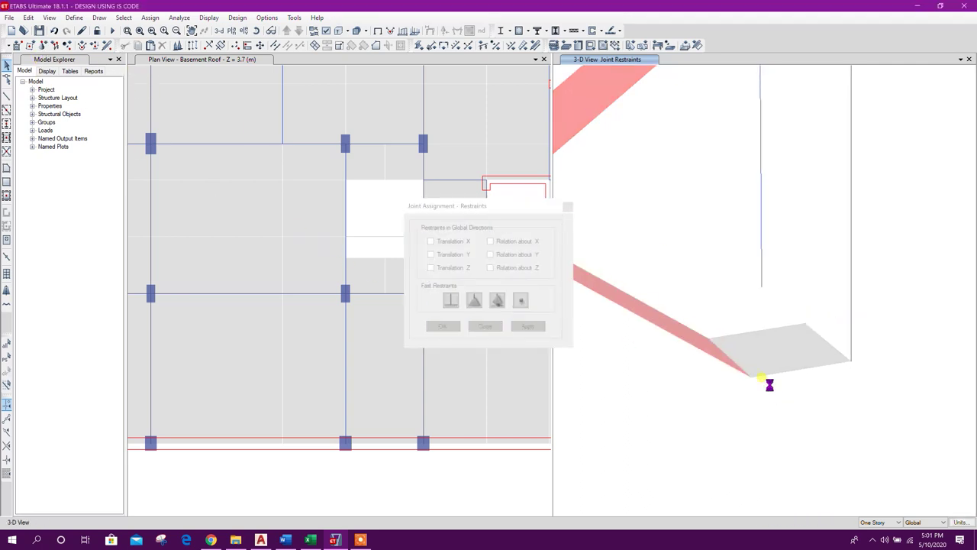
Draw a B25x50 frame between the two column bases along the outer edge of the base landing.
{"action": "left_click", "coordinate": [7, 96]}
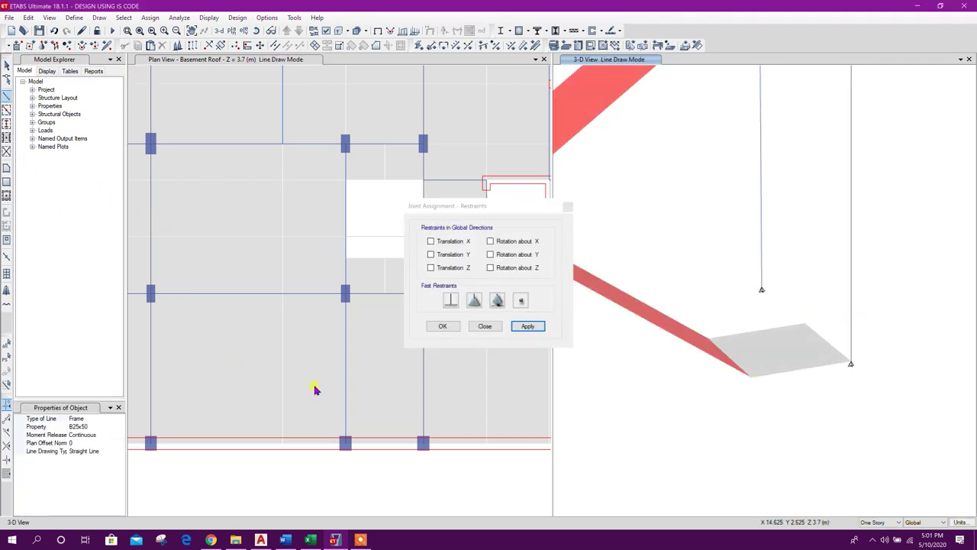
{"action": "left_click", "coordinate": [105, 427]}
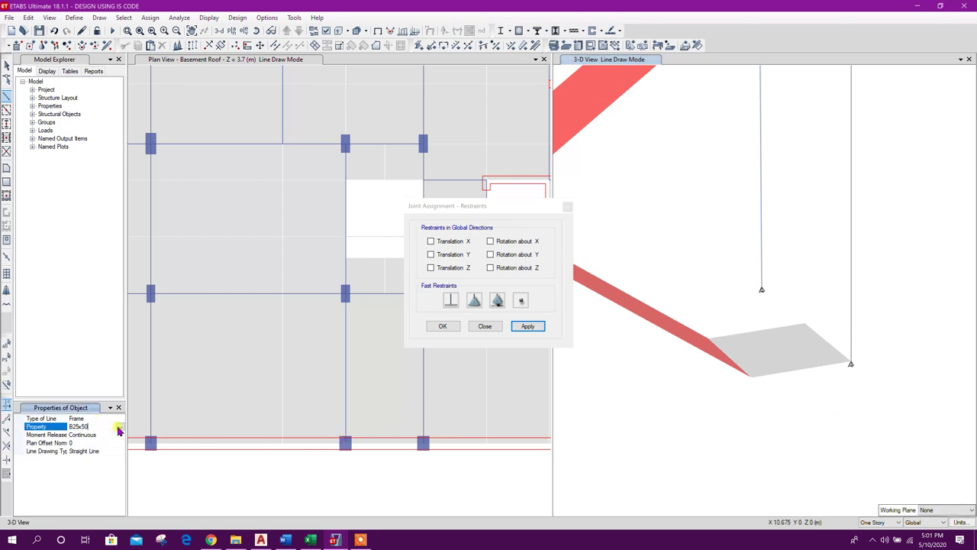
{"action": "left_click", "coordinate": [851, 364]}
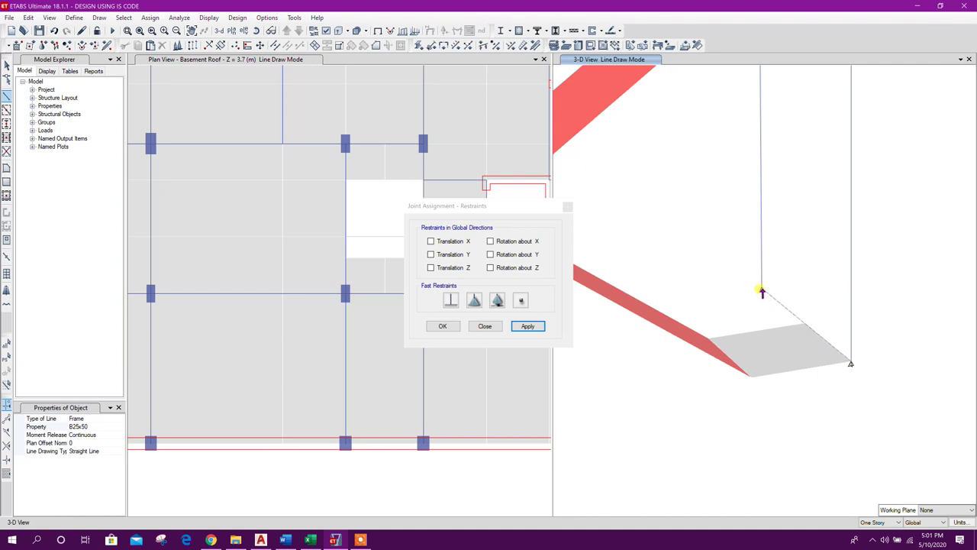
{"action": "key", "text": "Escape"}
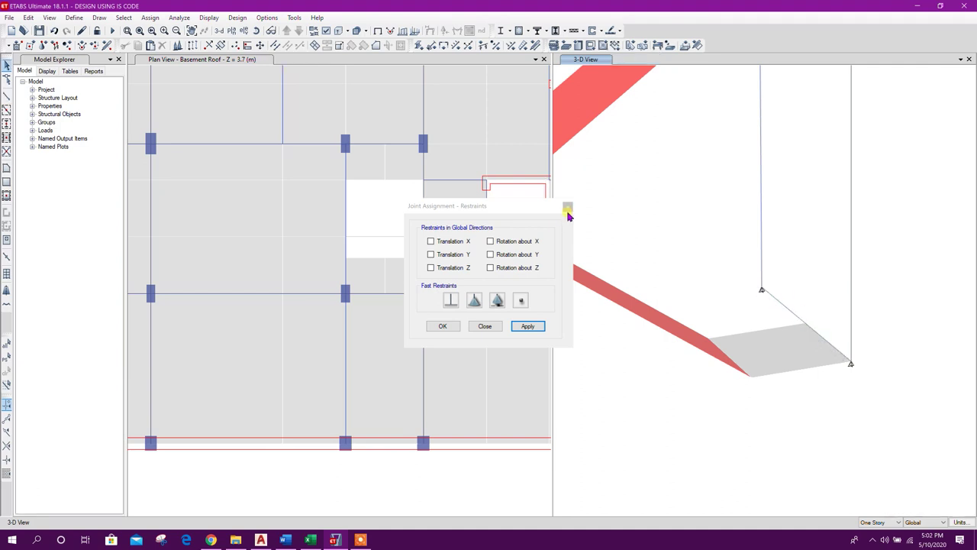
{"action": "left_click", "coordinate": [566, 207]}
Restore the display of the whole building model and inspect the staircase opening in the 3-D view.
{"action": "middle_click_drag", "start_coordinate": [691, 381], "coordinate": [773, 393]}
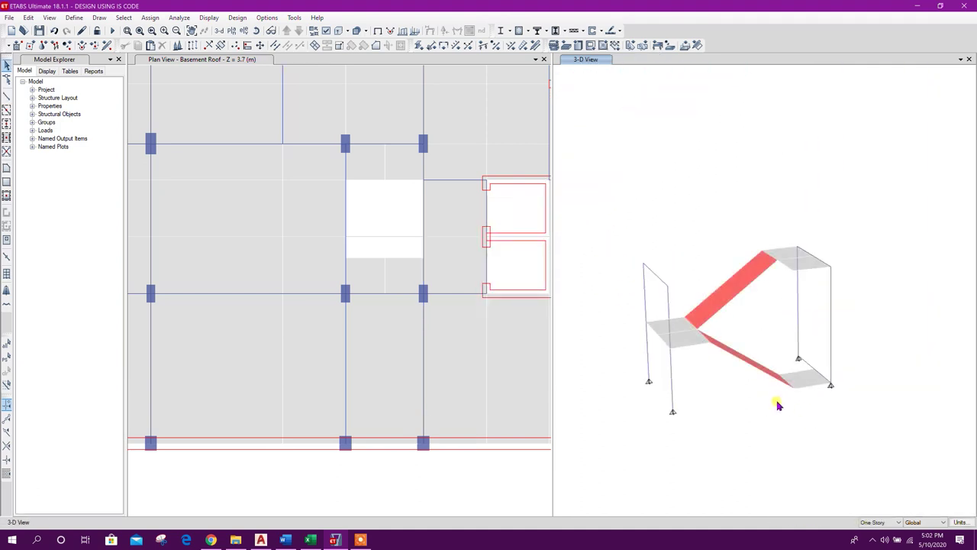
{"action": "right_click", "coordinate": [678, 187]}
{"action": "left_click", "coordinate": [794, 304]}
{"action": "scroll", "coordinate": [753, 283], "scroll_direction": "down", "scroll_amount": 4}
{"action": "middle_click_drag", "start_coordinate": [783, 393], "coordinate": [871, 369], "text": "shift"}
{"action": "scroll", "coordinate": [866, 263], "scroll_direction": "up", "scroll_amount": 3}
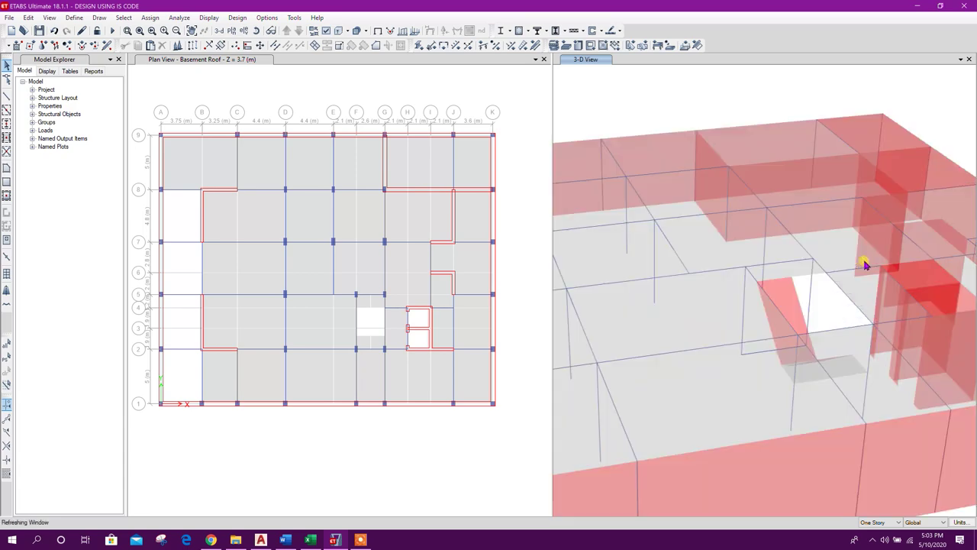
Assign fixed restraints, with all translations and rotations locked, to all supported column and wall joints on the Base plan.
{"action": "left_click", "coordinate": [360, 283]}
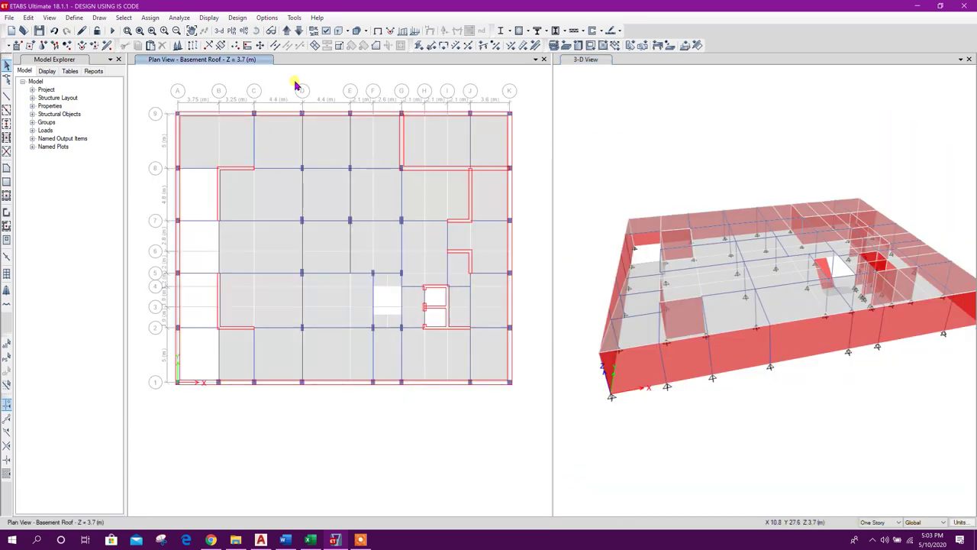
{"action": "left_click", "coordinate": [299, 31]}
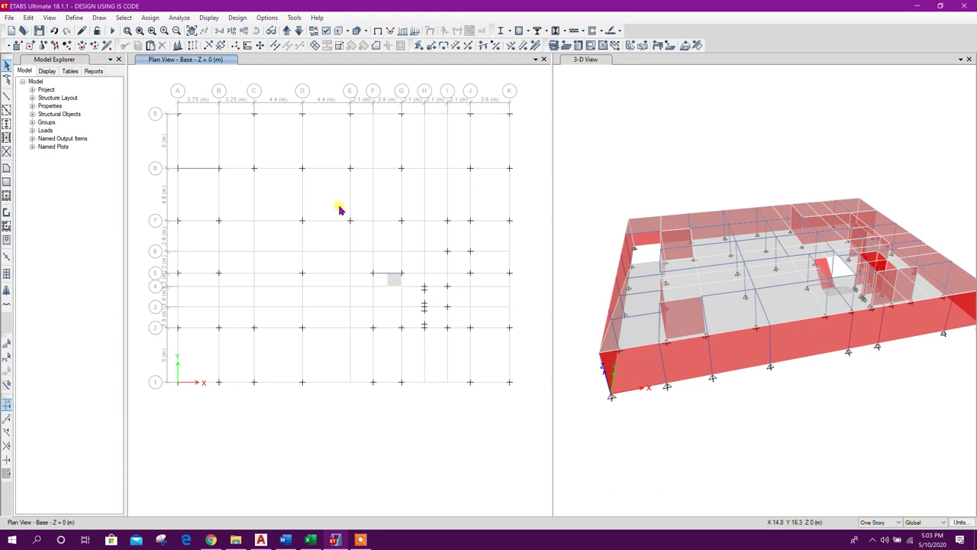
{"action": "left_click_drag", "start_coordinate": [165, 106], "coordinate": [377, 278]}
{"action": "left_click_drag", "start_coordinate": [426, 190], "coordinate": [533, 280]}
{"action": "middle_click_drag", "start_coordinate": [469, 307], "coordinate": [474, 236]}
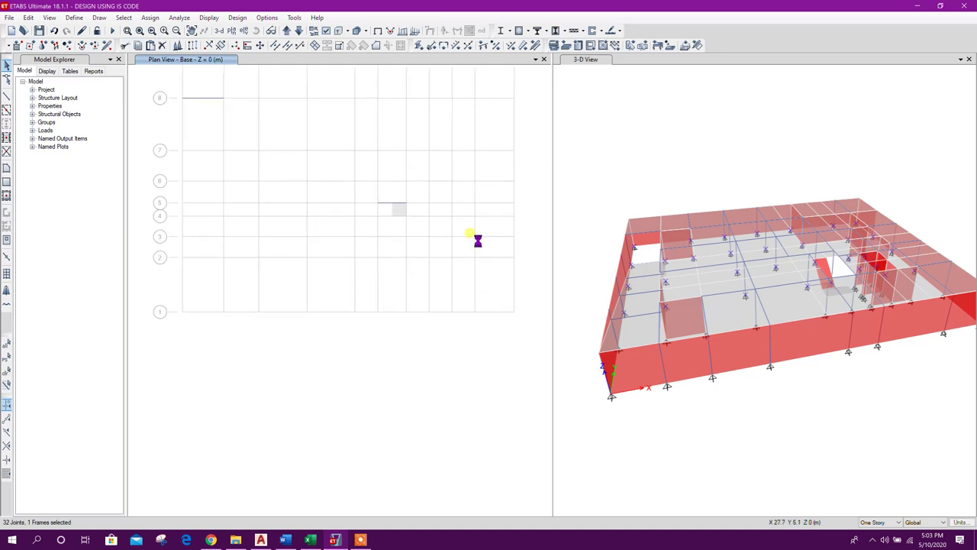
{"action": "left_click_drag", "start_coordinate": [423, 204], "coordinate": [538, 373]}
{"action": "left_click_drag", "start_coordinate": [171, 241], "coordinate": [475, 358]}
{"action": "scroll", "coordinate": [391, 200], "scroll_direction": "up", "scroll_amount": 3}
{"action": "scroll", "coordinate": [391, 200], "scroll_direction": "up", "scroll_amount": 1}
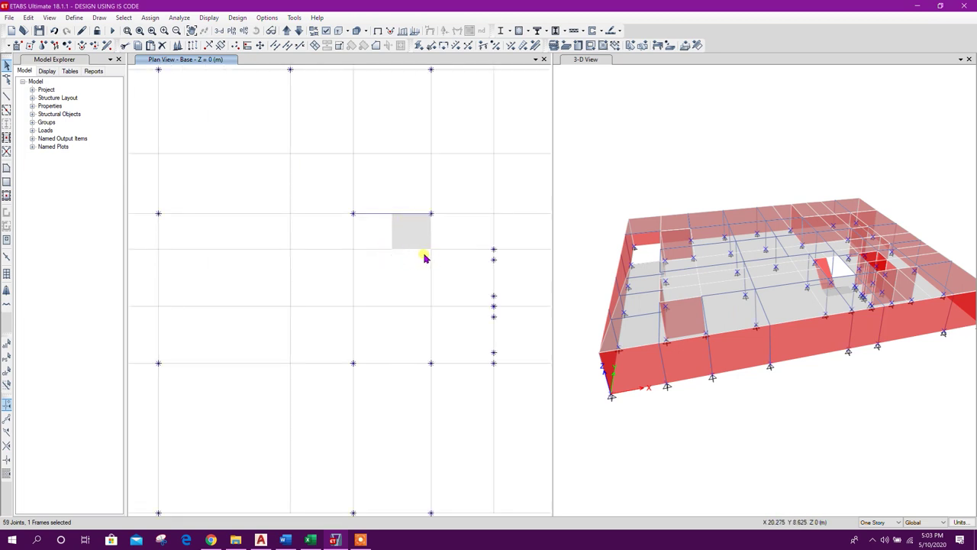
{"action": "scroll", "coordinate": [402, 261], "scroll_direction": "down", "scroll_amount": 3}
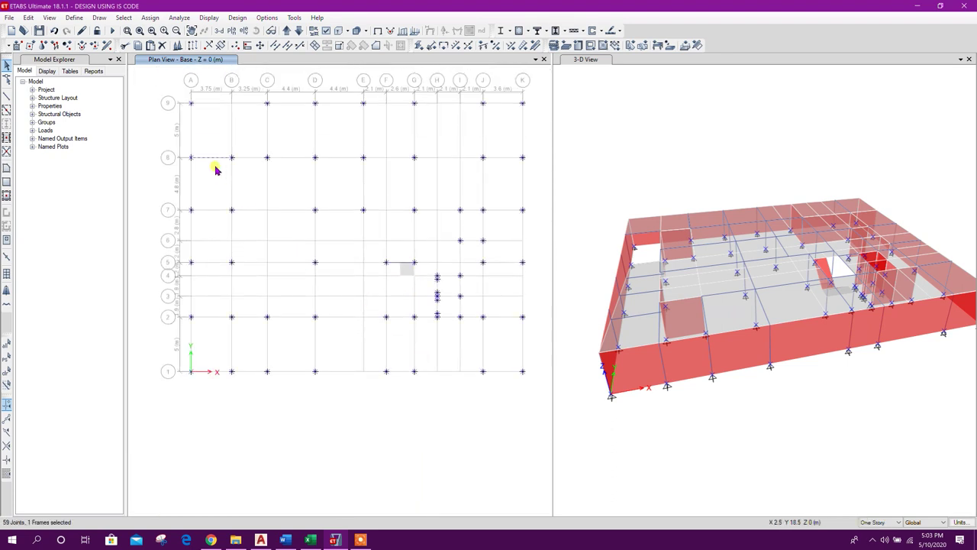
{"action": "left_click", "coordinate": [52, 45]}
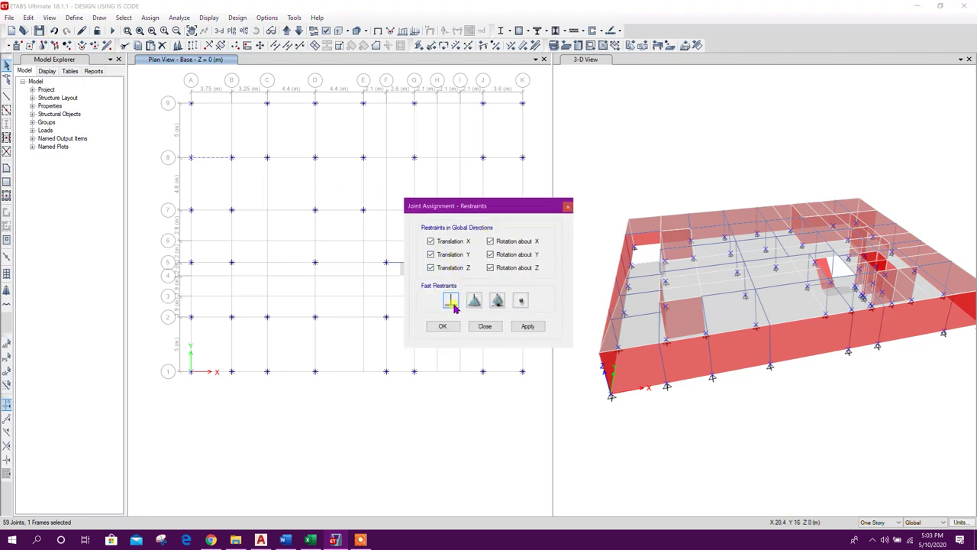
{"action": "left_click", "coordinate": [515, 326]}
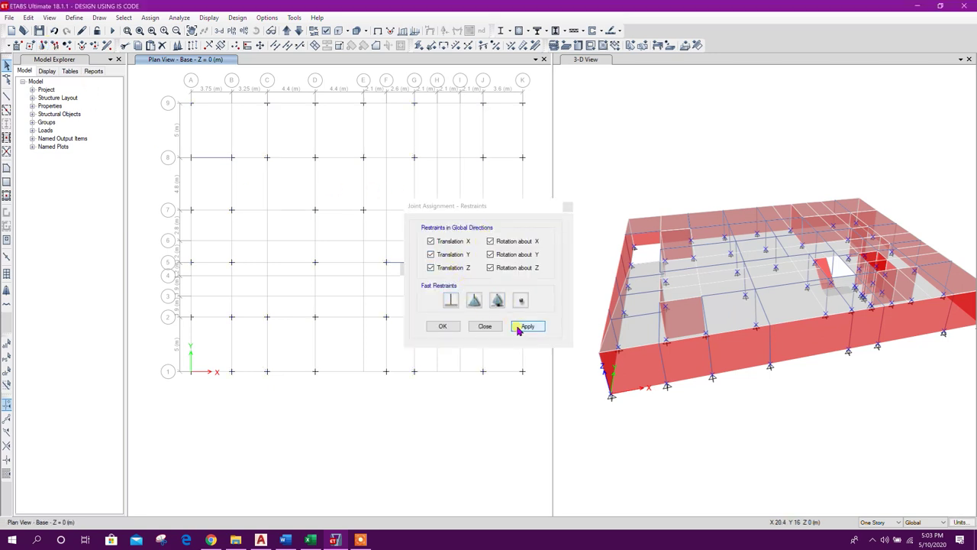
{"action": "left_click", "coordinate": [489, 327]}
{"action": "left_click", "coordinate": [766, 410]}
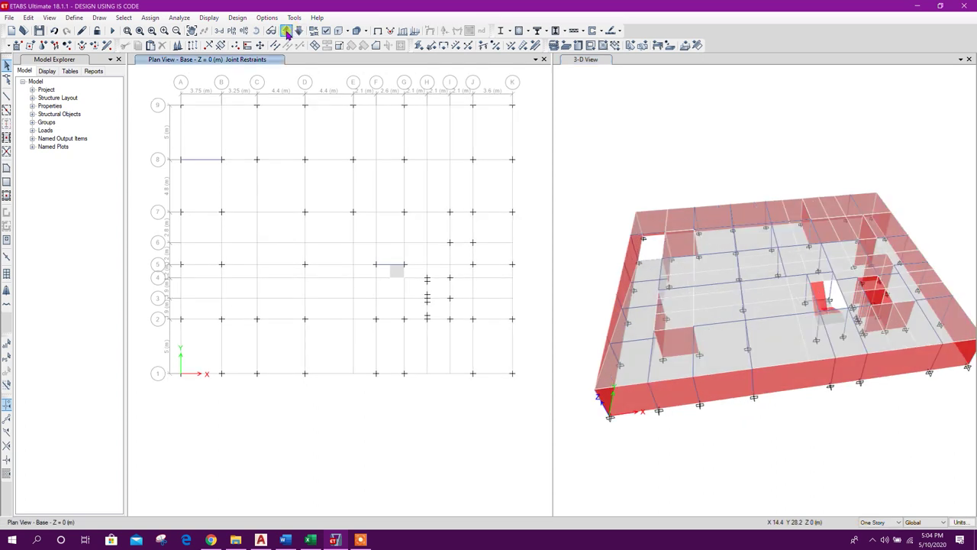
Show the Basement Roof plan and examine the slab panels between grids G and K and grids 8 and 9.
{"action": "left_click", "coordinate": [286, 30]}
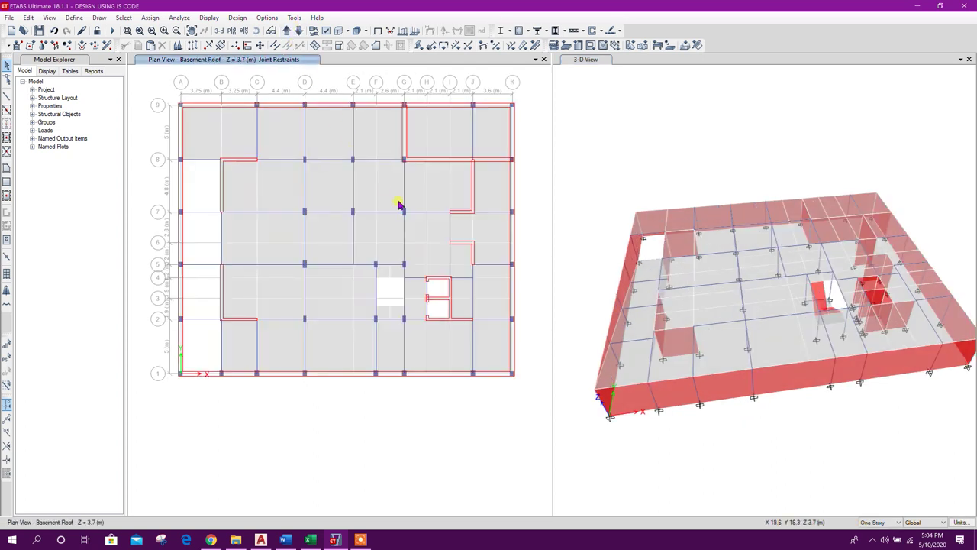
{"action": "left_click", "coordinate": [452, 151]}
{"action": "left_click", "coordinate": [428, 153]}
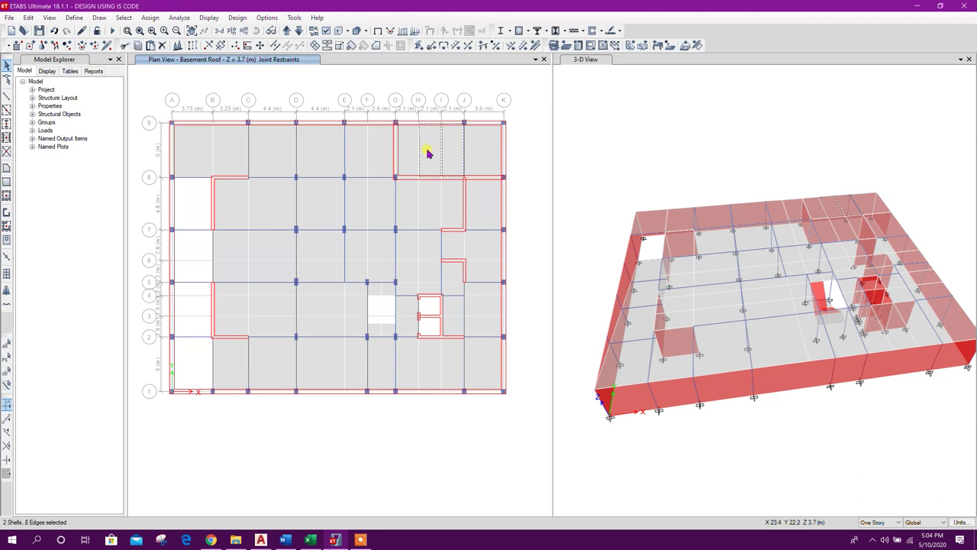
{"action": "left_click", "coordinate": [452, 151]}
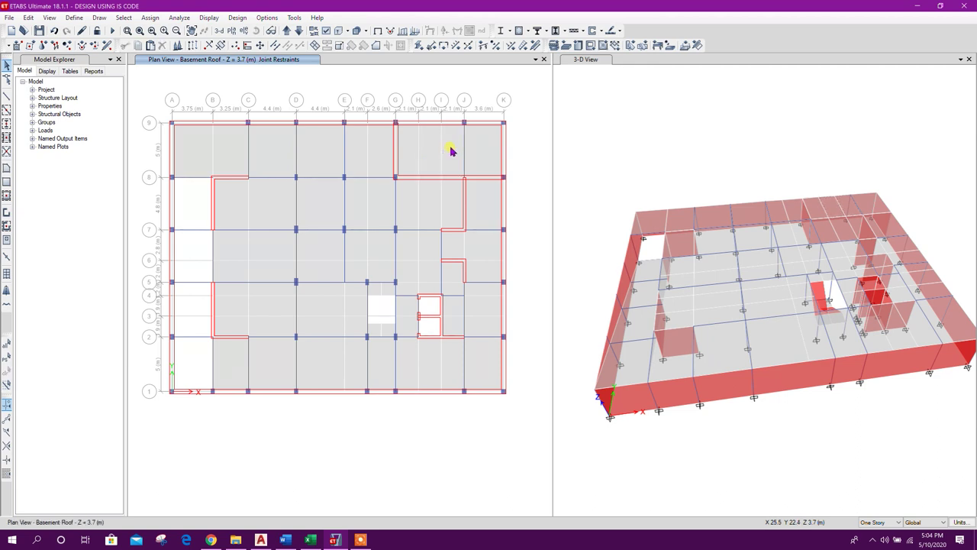
{"action": "key", "text": "alt+Tab"}
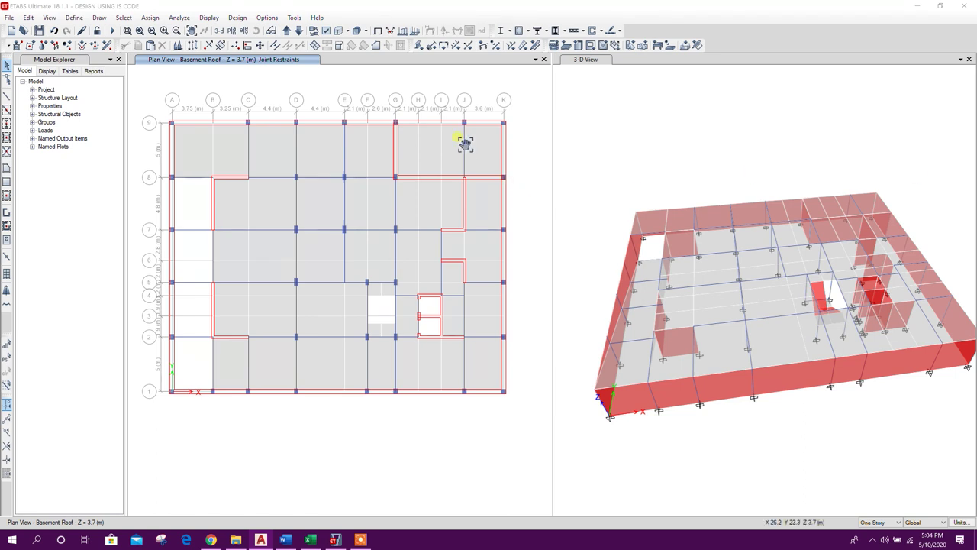
{"action": "scroll", "coordinate": [459, 152], "scroll_direction": "up", "scroll_amount": 4}
{"action": "middle_click_drag", "start_coordinate": [462, 173], "coordinate": [408, 203]}
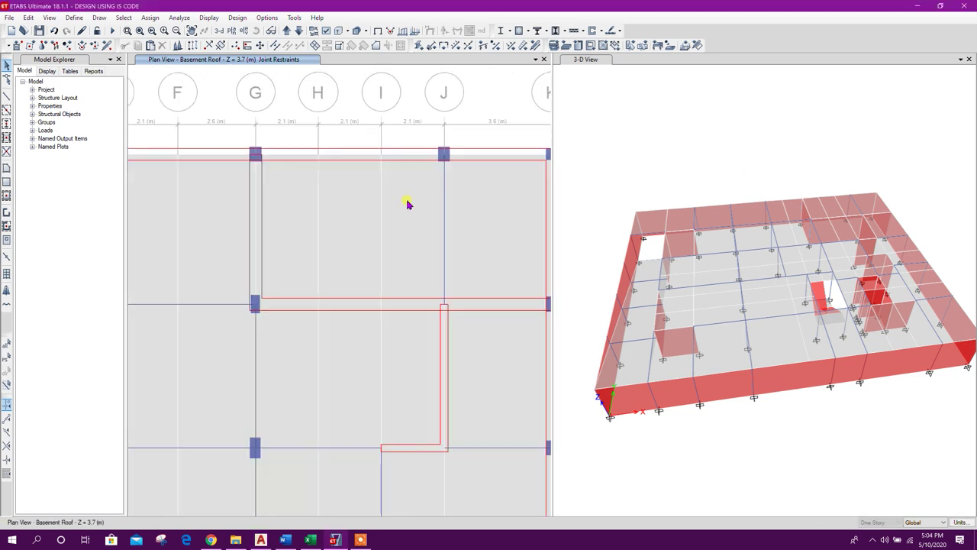
{"action": "middle_click_drag", "start_coordinate": [407, 203], "coordinate": [393, 204]}
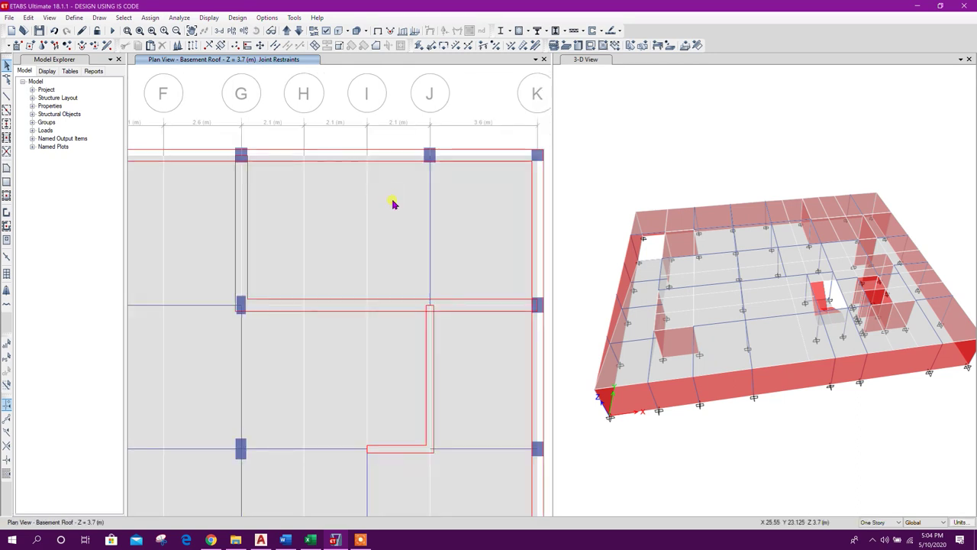
Replicate the grid J beam between grids 8 and 9 once with dx -0.5 m and dy 0.
{"action": "left_click", "coordinate": [429, 197]}
{"action": "key", "text": "ctrl+r"}
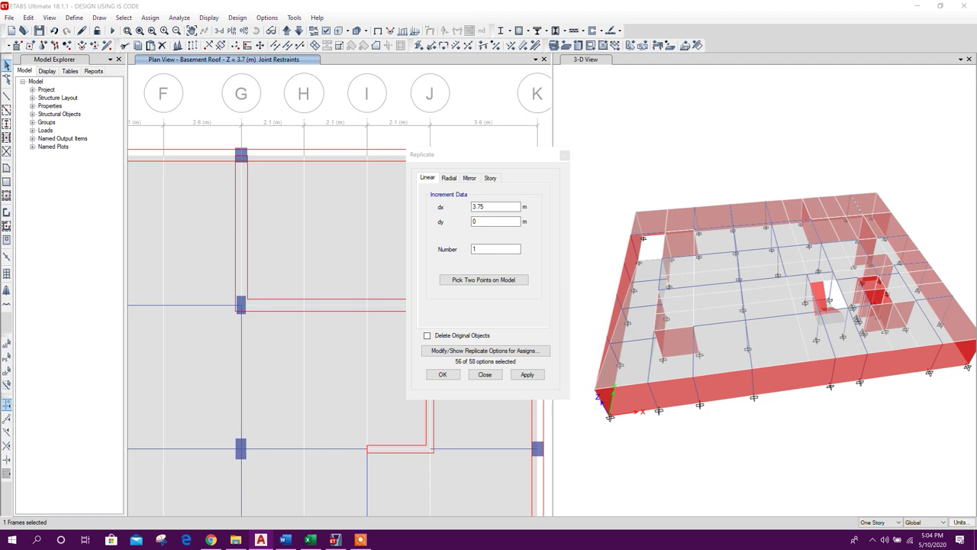
{"action": "left_click", "coordinate": [492, 206]}
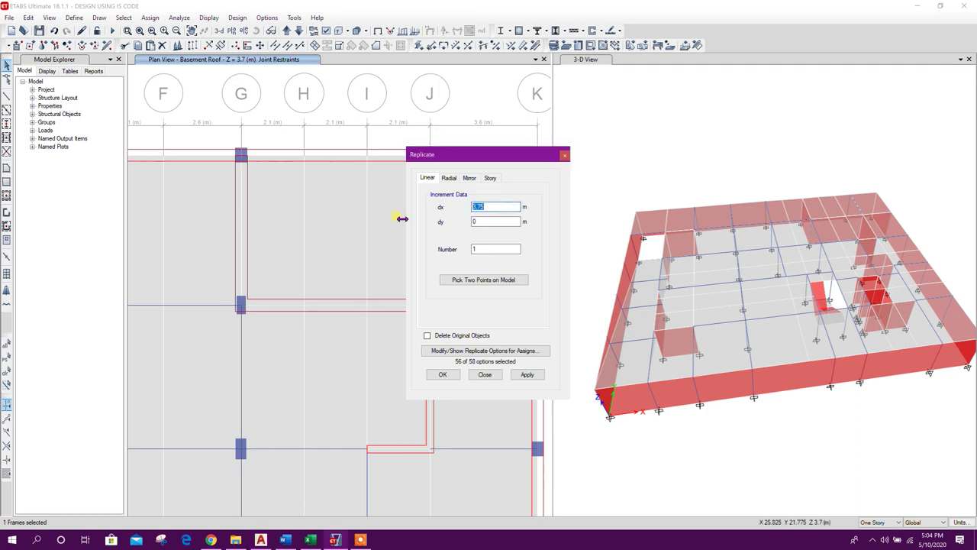
{"action": "left_click", "coordinate": [527, 374]}
{"action": "left_click_drag", "start_coordinate": [497, 155], "coordinate": [639, 150]}
{"action": "left_click", "coordinate": [666, 369]}
{"action": "left_click", "coordinate": [630, 370]}
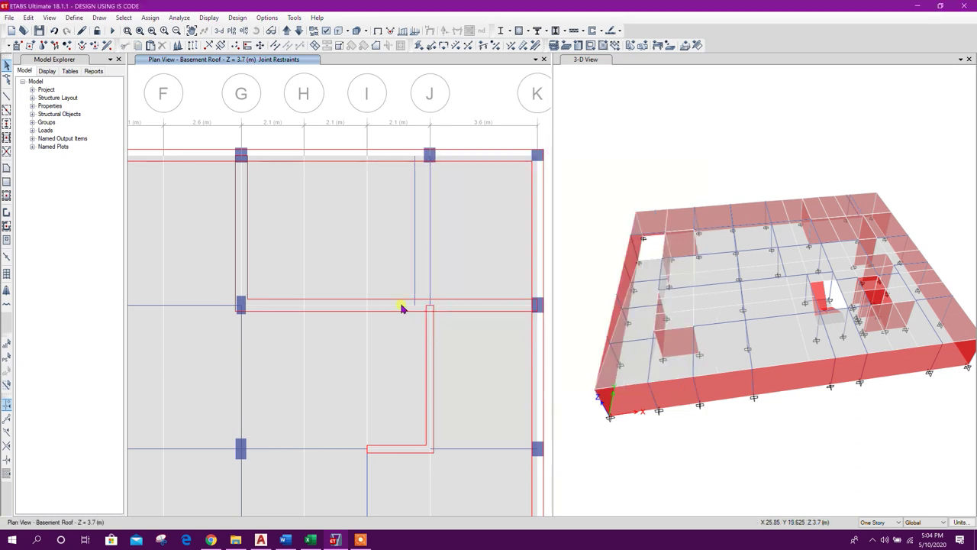
Draw a B25x50 beam along grid 9 from grid J to grid G.
{"action": "left_click", "coordinate": [6, 96]}
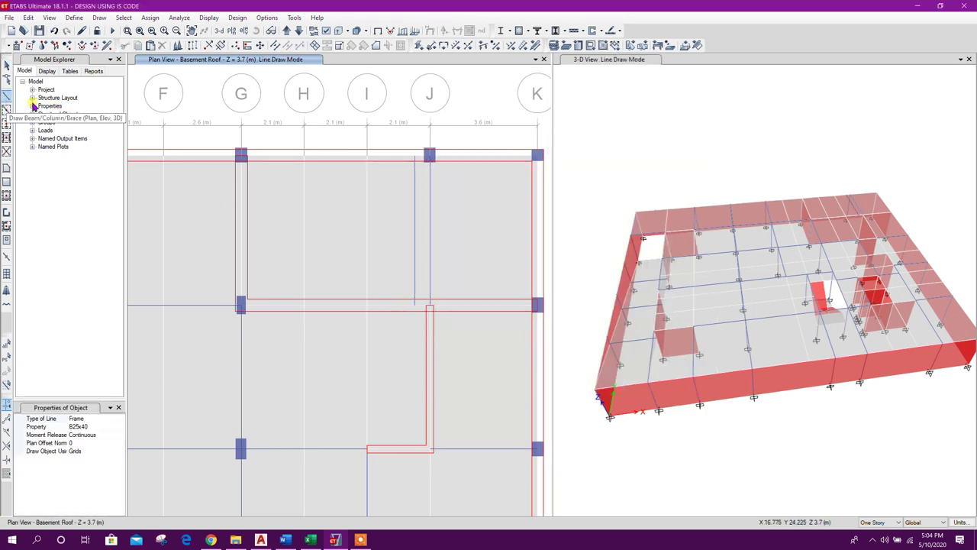
{"action": "left_click", "coordinate": [429, 159]}
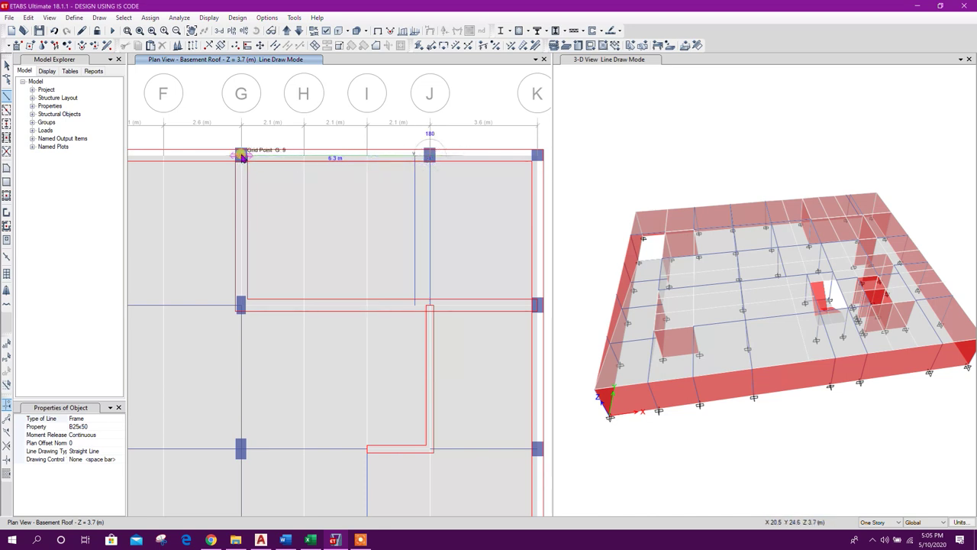
{"action": "left_click", "coordinate": [297, 182]}
{"action": "key", "text": "Escape"}
Replicate the new grid 9 beam with dx 0 and dy -0.5 m, and delete the original.
{"action": "left_click", "coordinate": [333, 154]}
{"action": "left_click", "coordinate": [192, 45]}
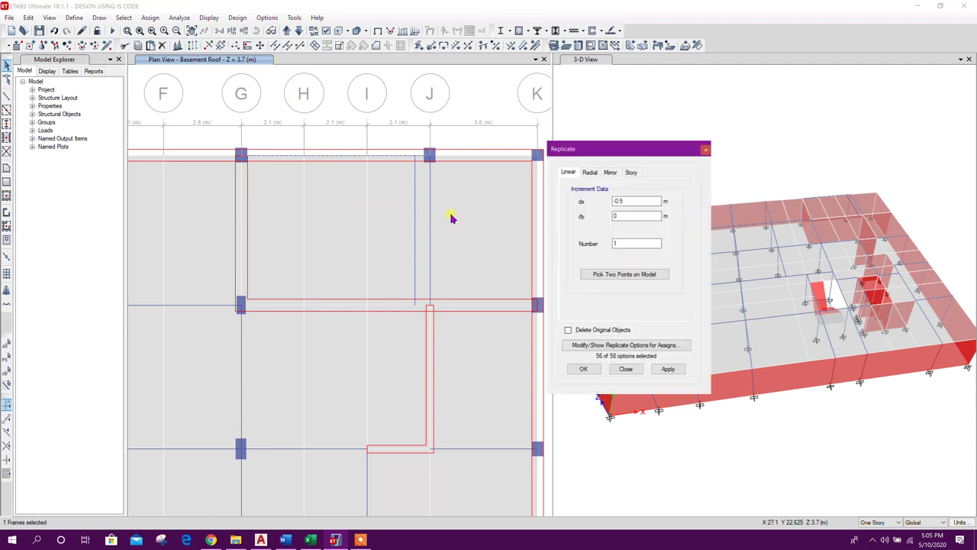
{"action": "type", "text": "-"}
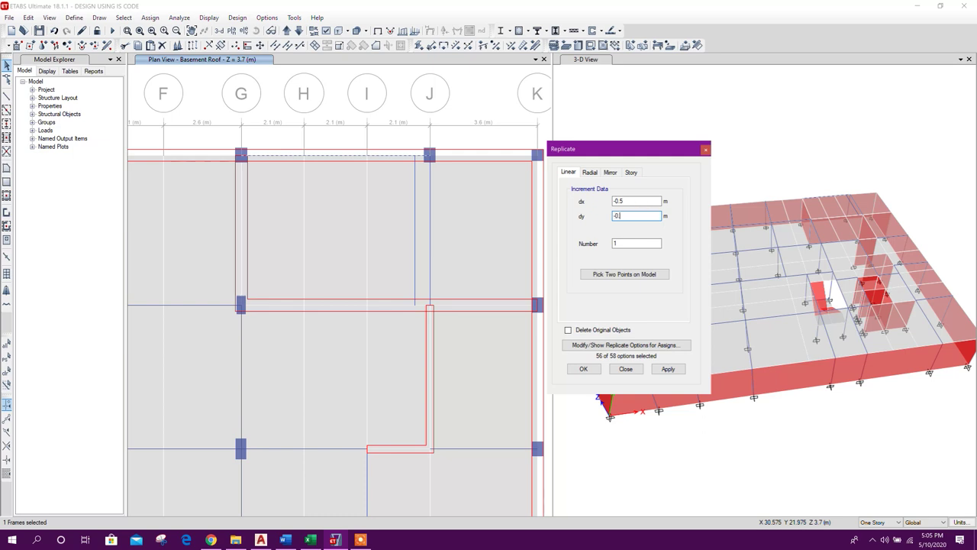
{"action": "key", "text": "shift+Tab"}
{"action": "left_click", "coordinate": [669, 369]}
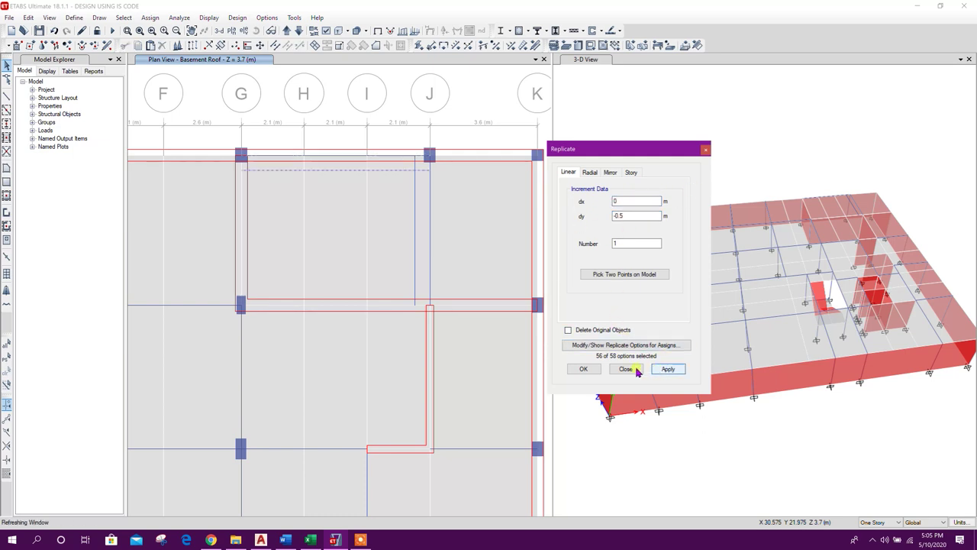
{"action": "left_click", "coordinate": [392, 220]}
{"action": "key", "text": "Escape"}
{"action": "left_click", "coordinate": [384, 159]}
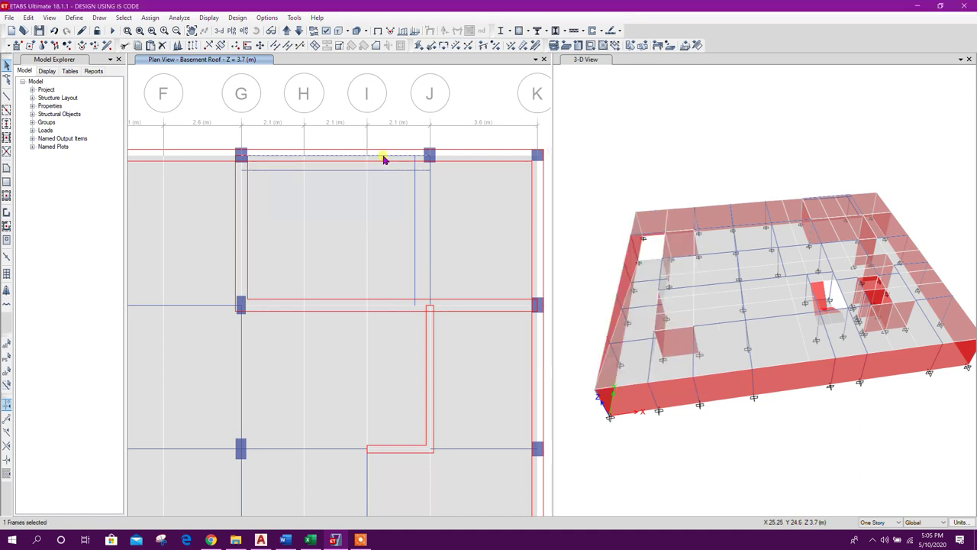
{"action": "key", "text": "Delete"}
Replicate the guide frame just beside grid J with dx -1.5 m and dy 0.
{"action": "left_click", "coordinate": [415, 188]}
{"action": "left_click", "coordinate": [206, 45]}
{"action": "left_click", "coordinate": [628, 216]}
{"action": "double_click", "coordinate": [615, 201]}
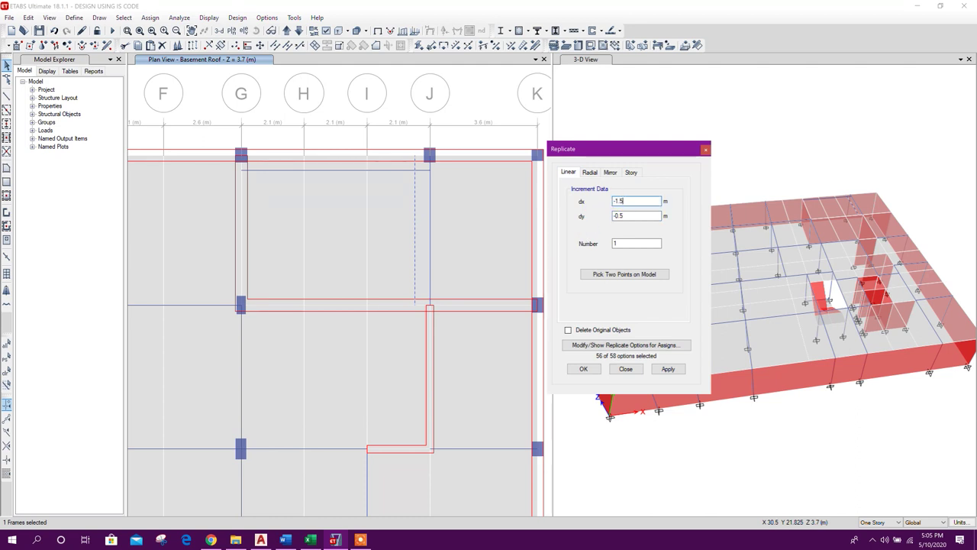
{"action": "key", "text": "Tab"}
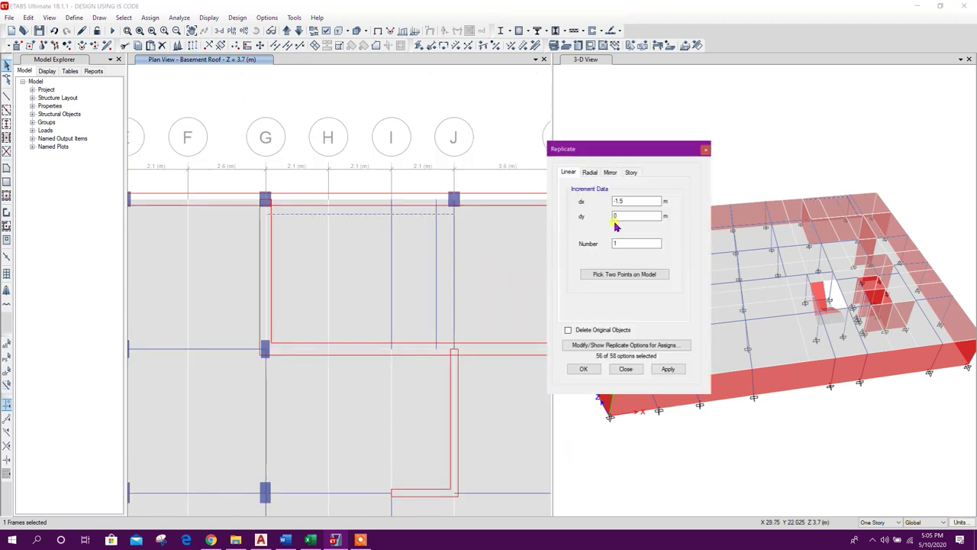
Replicate the guide frame just below grid 9 with dx 0 and dy -1.5 m.
{"action": "double_click", "coordinate": [625, 201]}
{"action": "type", "text": "0"}
{"action": "key", "text": "Tab"}
{"action": "type", "text": "-1.5"}
{"action": "left_click", "coordinate": [667, 370]}
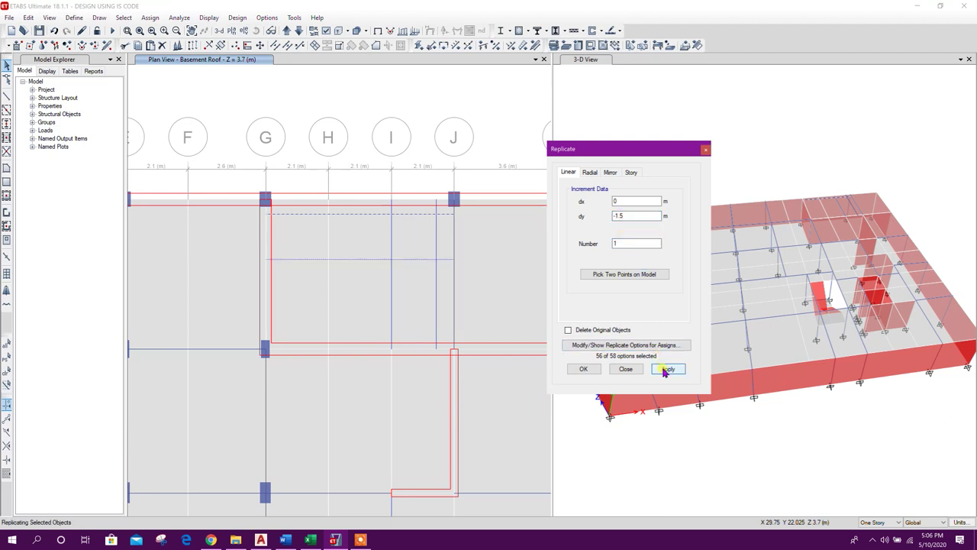
{"action": "left_click", "coordinate": [626, 369]}
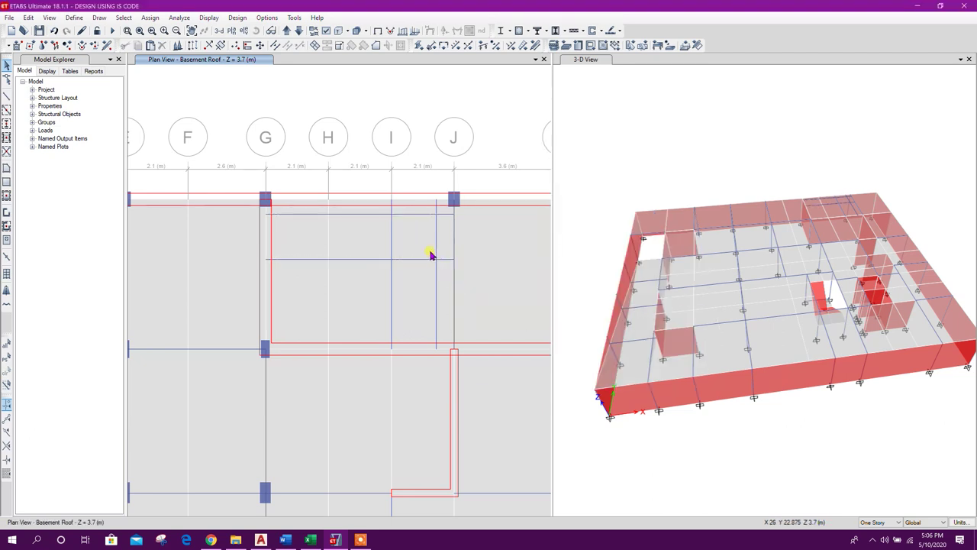
Break the four crossing guide frames at their intersections with selected frames and joints, and trim the excess beyond the enclosed square.
{"action": "left_click_drag", "start_coordinate": [432, 264], "coordinate": [381, 213]}
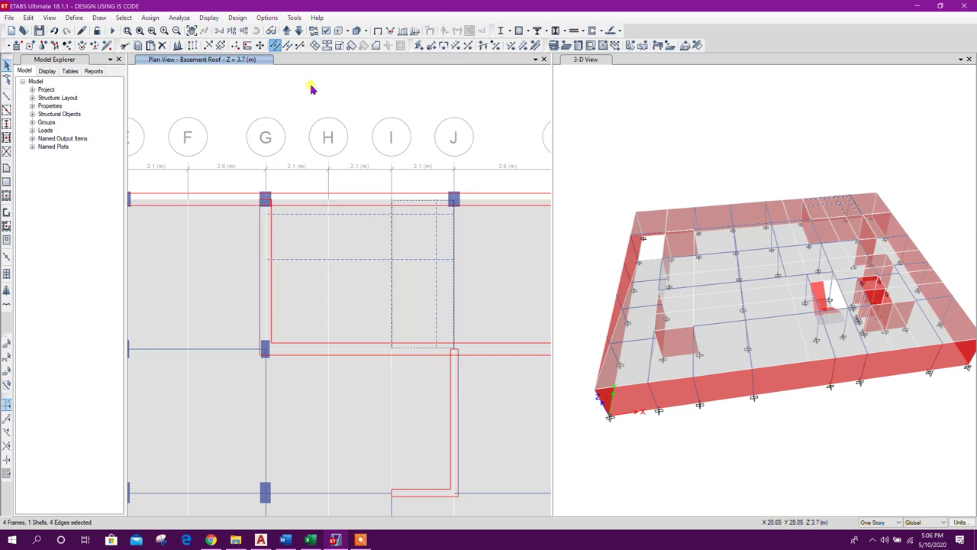
{"action": "left_click", "coordinate": [273, 45]}
{"action": "left_click", "coordinate": [524, 310]}
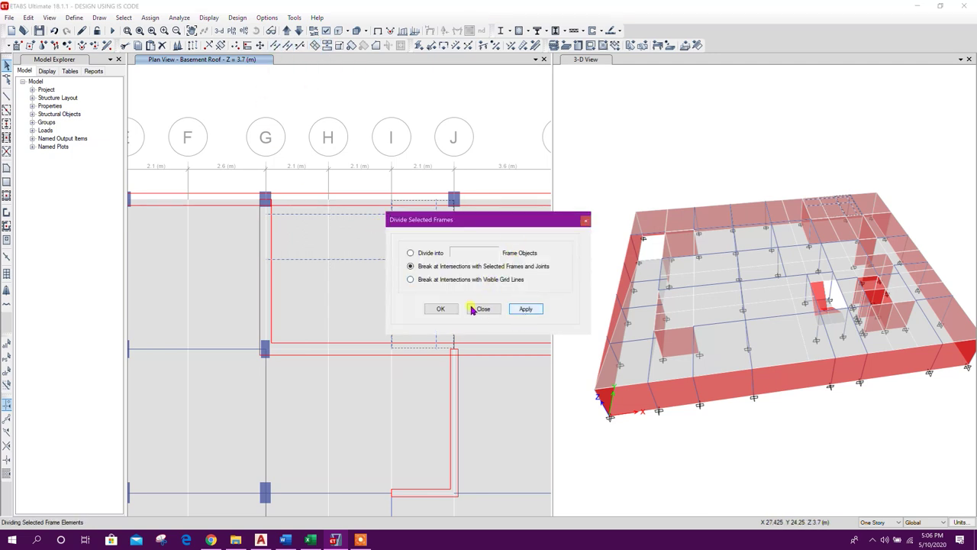
{"action": "left_click", "coordinate": [481, 309]}
{"action": "left_click", "coordinate": [373, 260]}
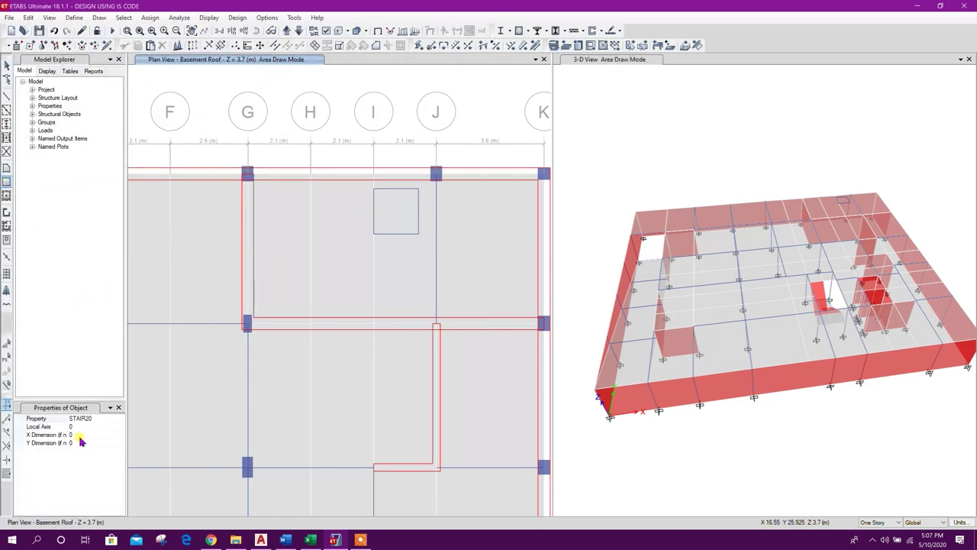
Draw a 1.5 m by 1.5 m rectangular area with the Opening property over the square of guide frames.
{"action": "left_click", "coordinate": [113, 418]}
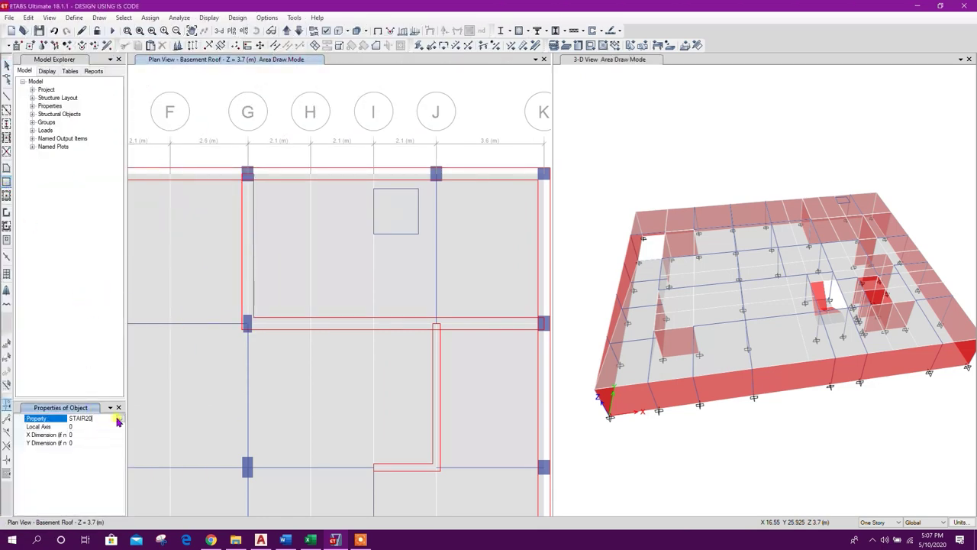
{"action": "left_click", "coordinate": [116, 419]}
{"action": "left_click", "coordinate": [90, 440]}
{"action": "left_click", "coordinate": [374, 190]}
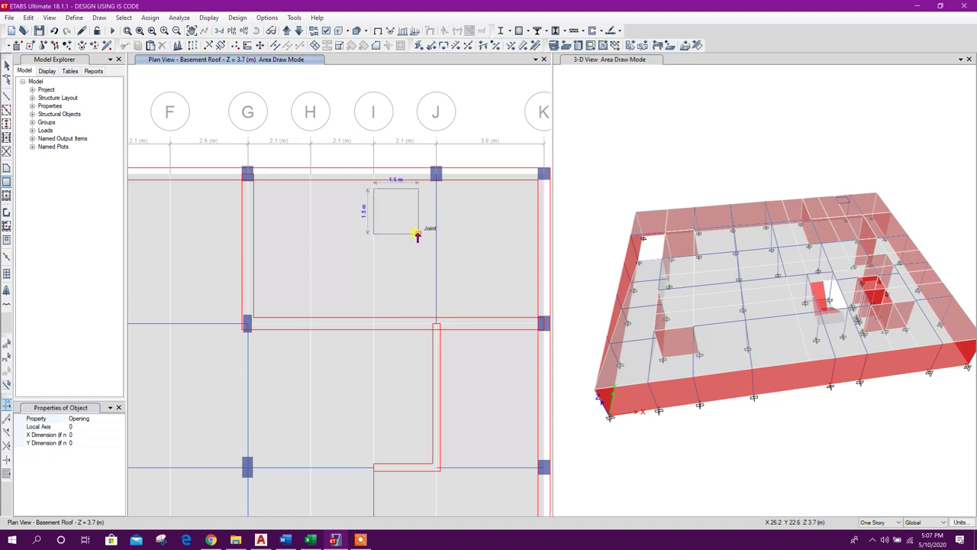
{"action": "left_click", "coordinate": [418, 234]}
{"action": "key", "text": "Escape"}
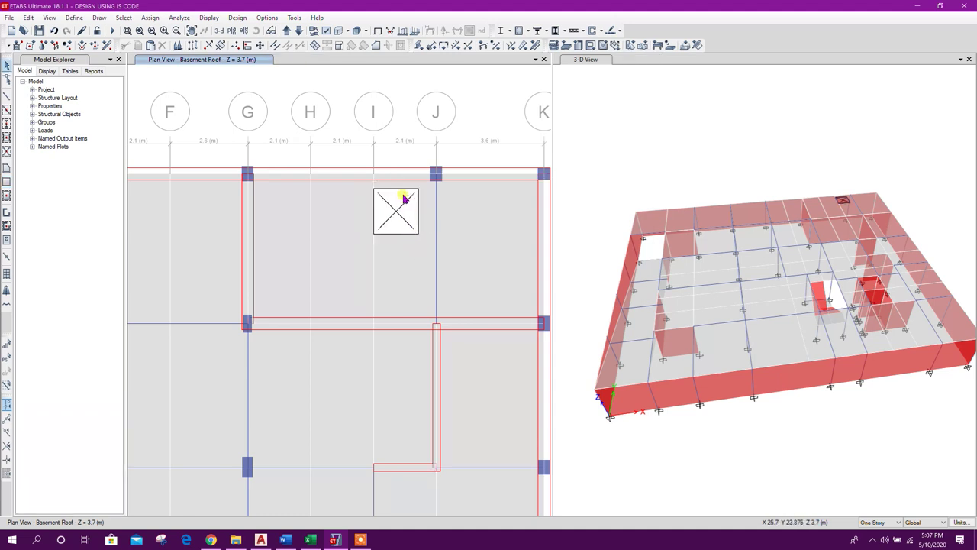
Remove the remaining guide frames along the edges of the new square opening.
{"action": "left_click", "coordinate": [406, 192]}
{"action": "left_click", "coordinate": [375, 206]}
{"action": "left_click", "coordinate": [394, 234]}
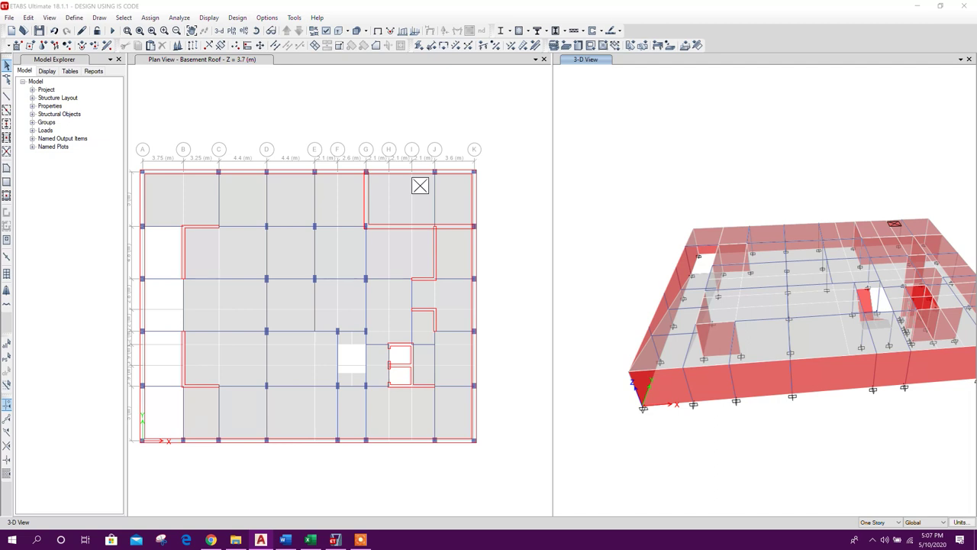
Draw a guide frame along grid 6 from grid B to grid C on the Basement Roof plan.
{"action": "middle_click_drag", "start_coordinate": [418, 309], "coordinate": [475, 264]}
{"action": "scroll", "coordinate": [246, 267], "scroll_direction": "up", "scroll_amount": 4}
{"action": "middle_click_drag", "start_coordinate": [245, 268], "coordinate": [316, 272]}
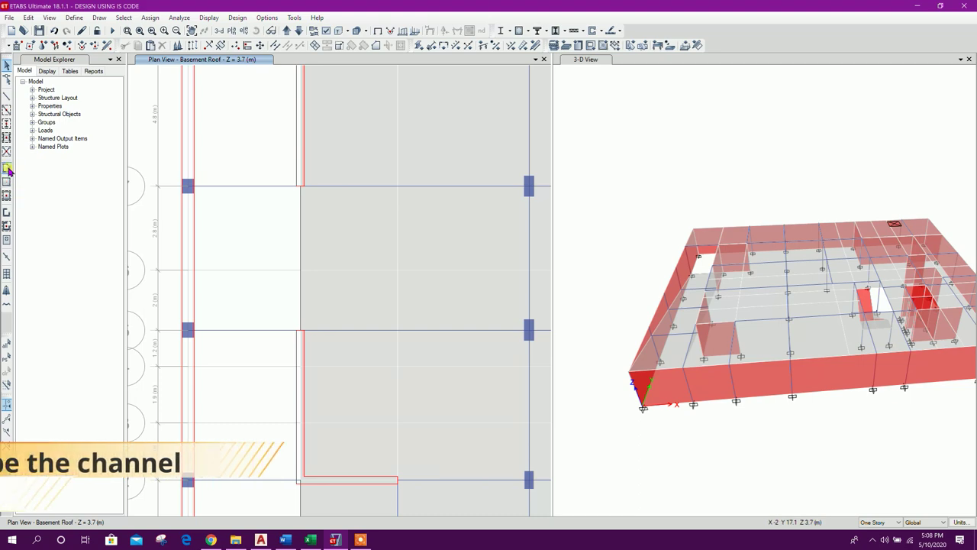
{"action": "left_click", "coordinate": [6, 96]}
{"action": "left_click", "coordinate": [397, 270]}
{"action": "key", "text": "Escape"}
Replicate the grid 6 guide frame once with dx 0 and dy 0.5 m.
{"action": "left_click", "coordinate": [371, 270]}
{"action": "key", "text": "ctrl+r"}
{"action": "key", "text": "alt+Tab"}
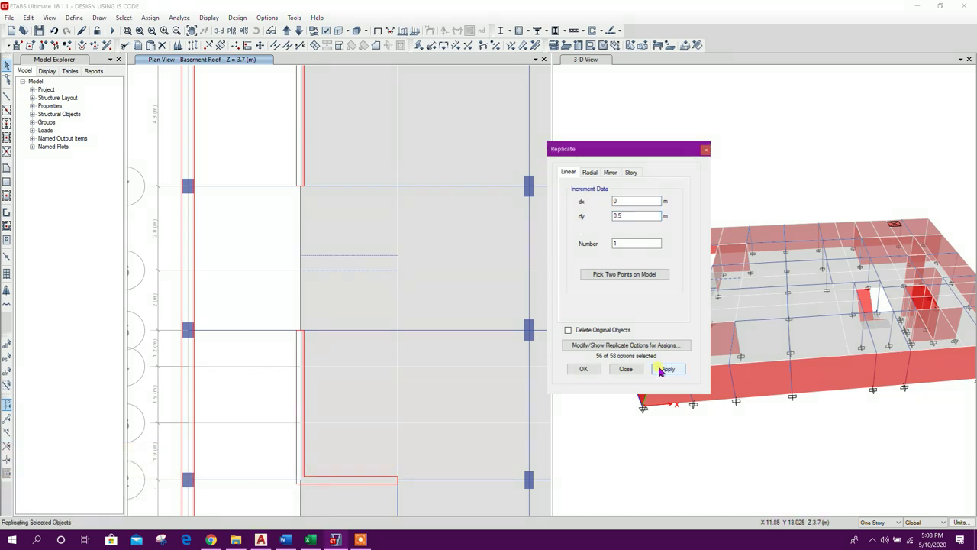
{"action": "left_click", "coordinate": [668, 369]}
{"action": "left_click", "coordinate": [626, 369]}
Replicate the guide frame on grid B between grids 6 and 7 with dx 1.5 m and dy 0.
{"action": "key", "text": "ctrl+r"}
{"action": "left_click_drag", "start_coordinate": [635, 220], "coordinate": [607, 221]}
{"action": "type", "text": "0"}
{"action": "double_click", "coordinate": [617, 202]}
{"action": "type", "text": "1.5"}
{"action": "left_click", "coordinate": [665, 368]}
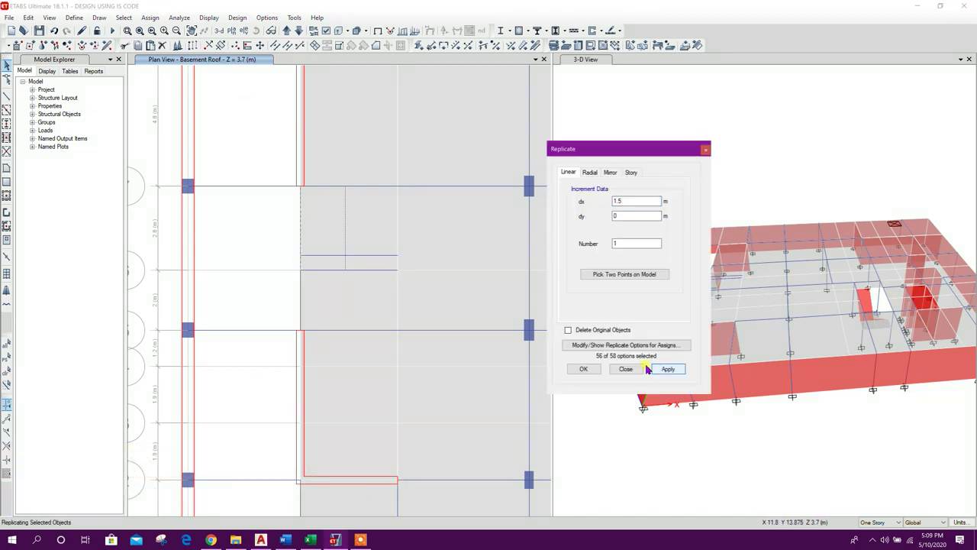
{"action": "left_click", "coordinate": [626, 369]}
Draw a rectangular opening 1.5 m by 0.5 m between the guide frames, starting at grid B just above grid 6.
{"action": "left_click", "coordinate": [338, 187]}
{"action": "left_click", "coordinate": [6, 181]}
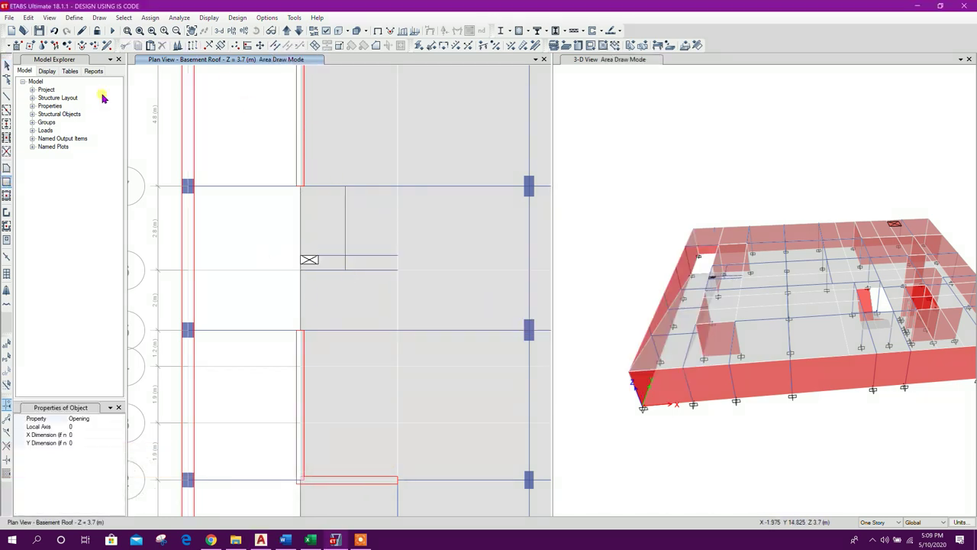
{"action": "left_click_drag", "start_coordinate": [298, 256], "coordinate": [346, 270]}
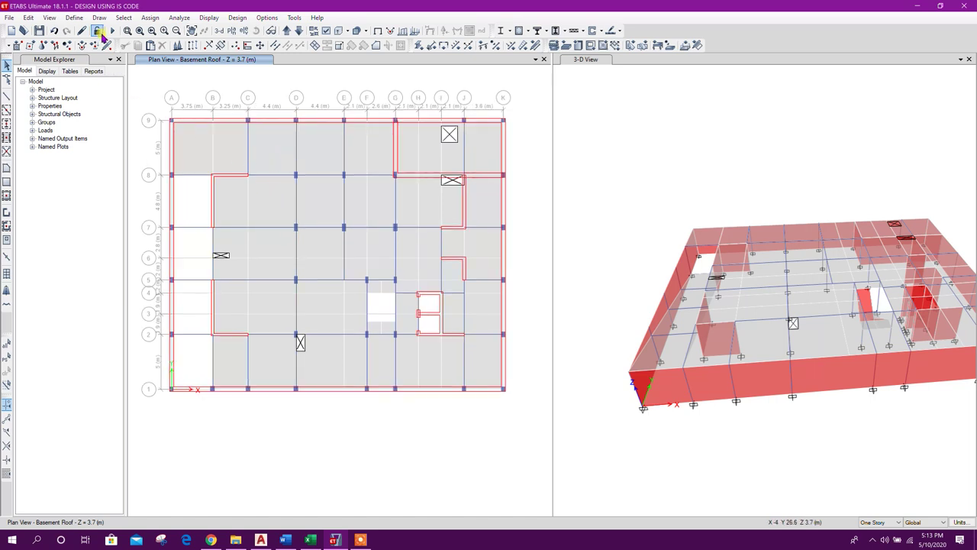
Select all floors by object type and consult the Word design notes for the slab stiffness modifiers.
{"action": "left_click", "coordinate": [123, 18]}
{"action": "mouse_move", "coordinate": [153, 30]}
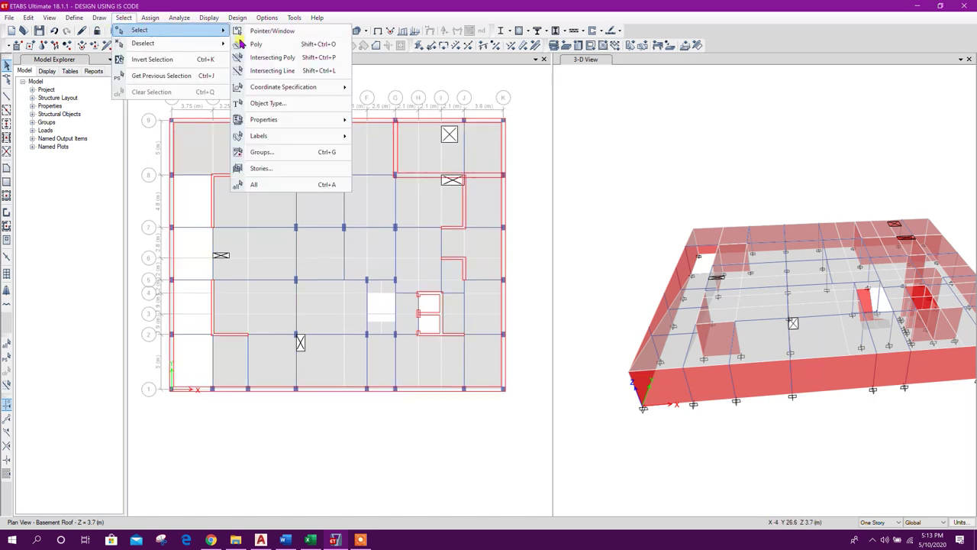
{"action": "left_click", "coordinate": [296, 106]}
{"action": "left_click", "coordinate": [439, 197]}
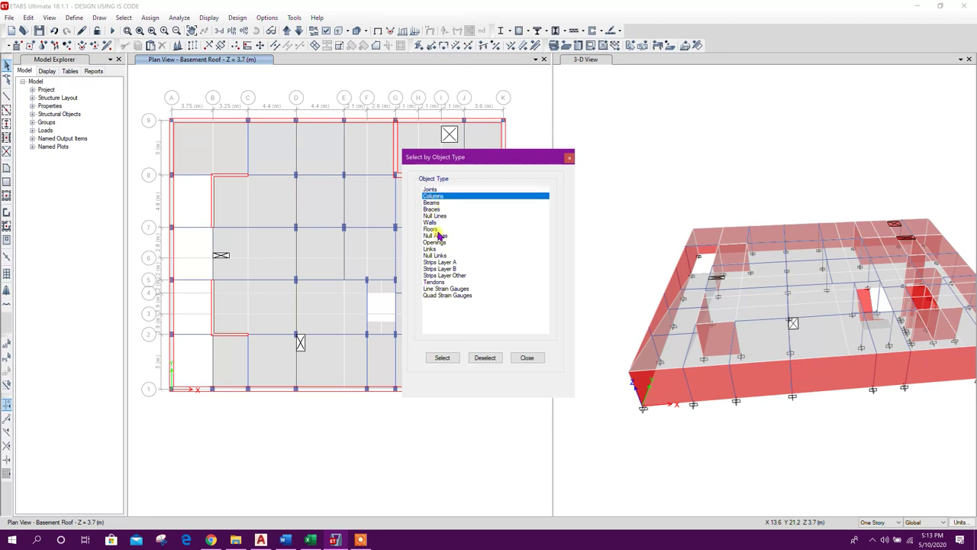
{"action": "left_click", "coordinate": [436, 229]}
{"action": "left_click", "coordinate": [442, 357]}
{"action": "left_click", "coordinate": [527, 358]}
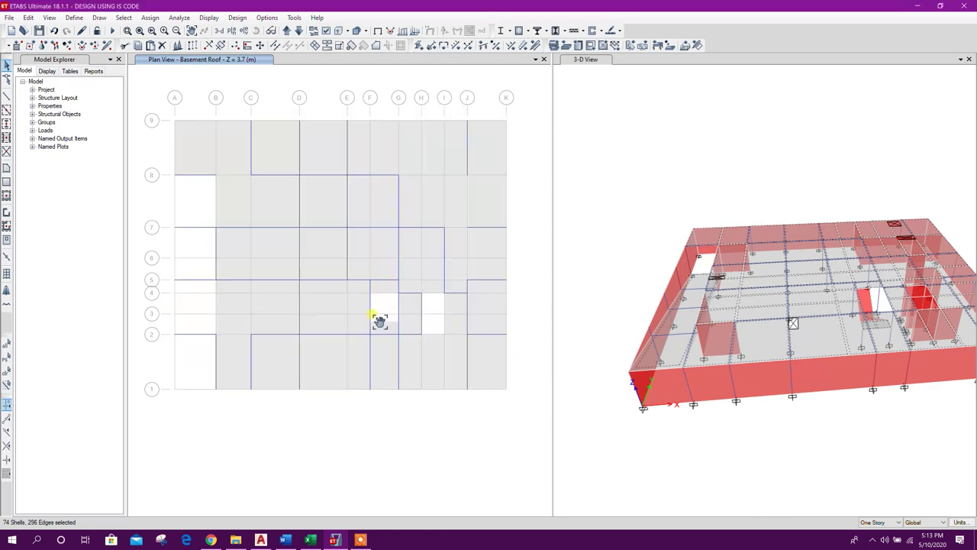
{"action": "left_click", "coordinate": [284, 540]}
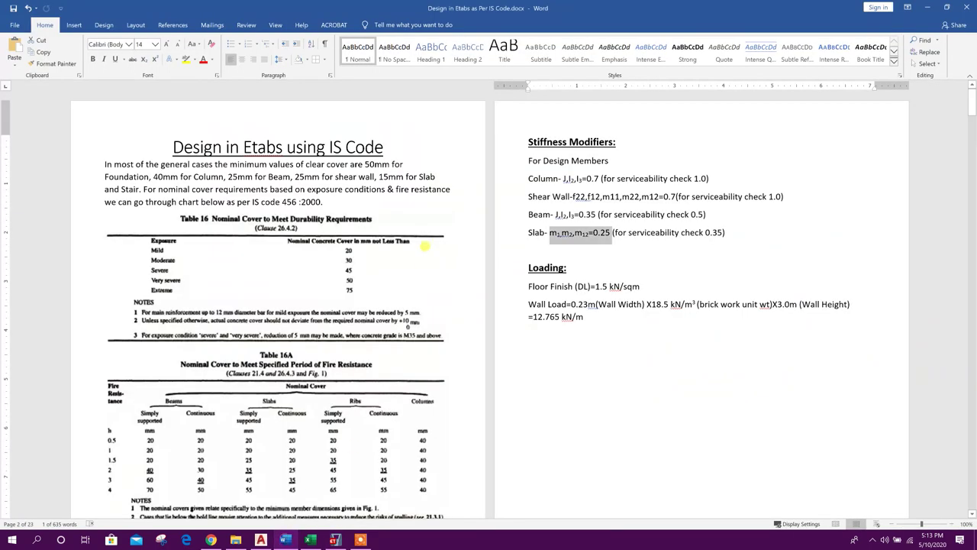
Read the floor finish and wall load values in the Loading section of the Word notes, and return to ETABS.
{"action": "scroll", "coordinate": [559, 221], "scroll_direction": "down", "scroll_amount": 2}
{"action": "scroll", "coordinate": [585, 237], "scroll_direction": "down", "scroll_amount": 1}
{"action": "left_click", "coordinate": [592, 217]}
{"action": "left_click_drag", "start_coordinate": [645, 195], "coordinate": [649, 197]}
{"action": "left_click", "coordinate": [660, 223]}
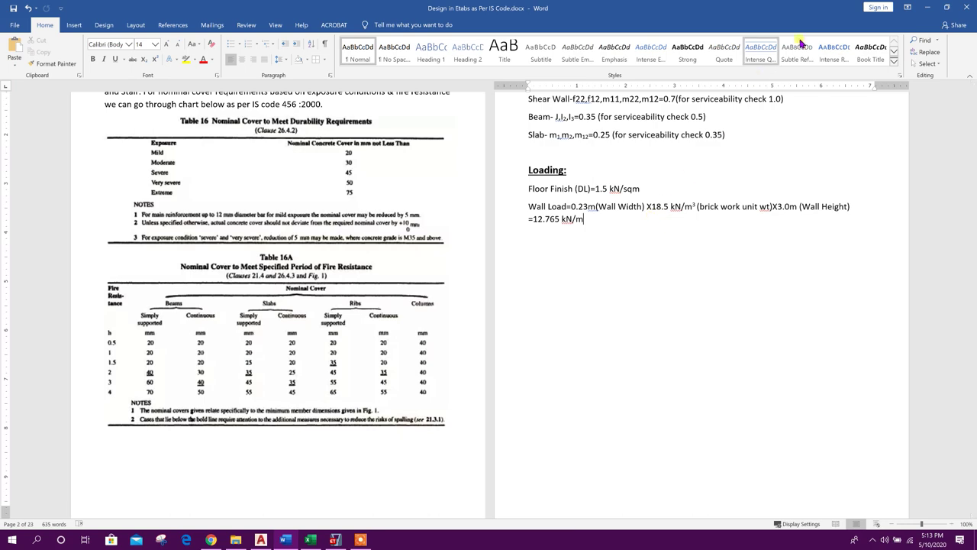
{"action": "left_click", "coordinate": [927, 7]}
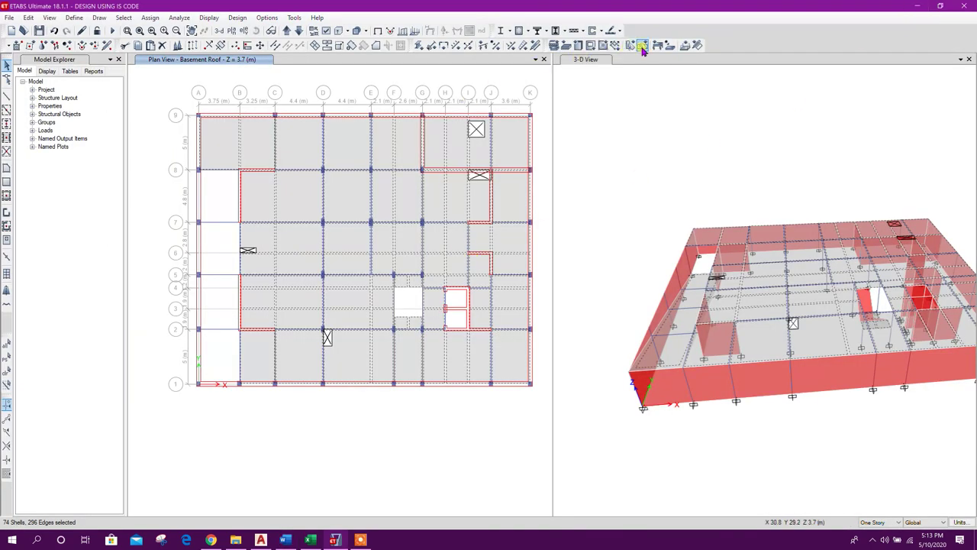
{"action": "left_click", "coordinate": [686, 45]}
{"action": "double_click", "coordinate": [452, 271]}
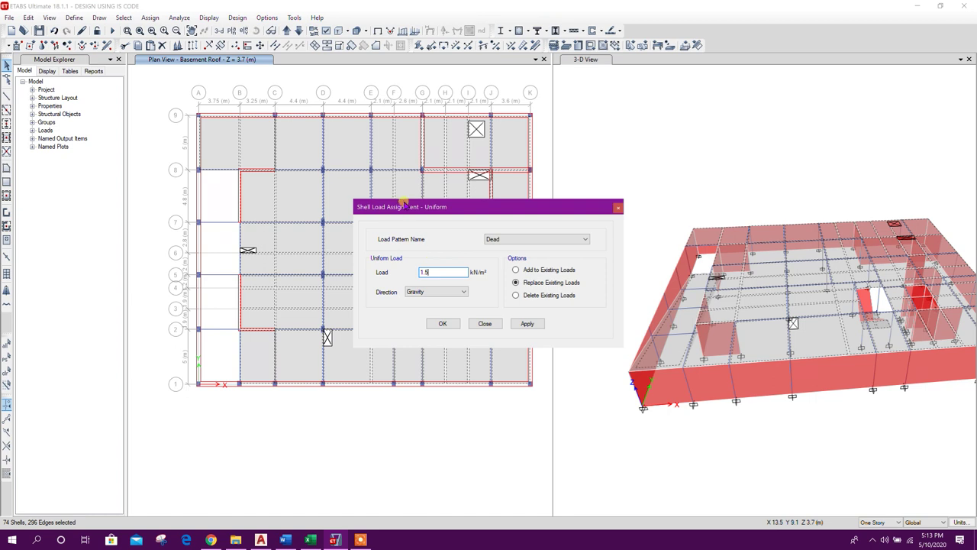
{"action": "left_click_drag", "start_coordinate": [410, 208], "coordinate": [428, 199]}
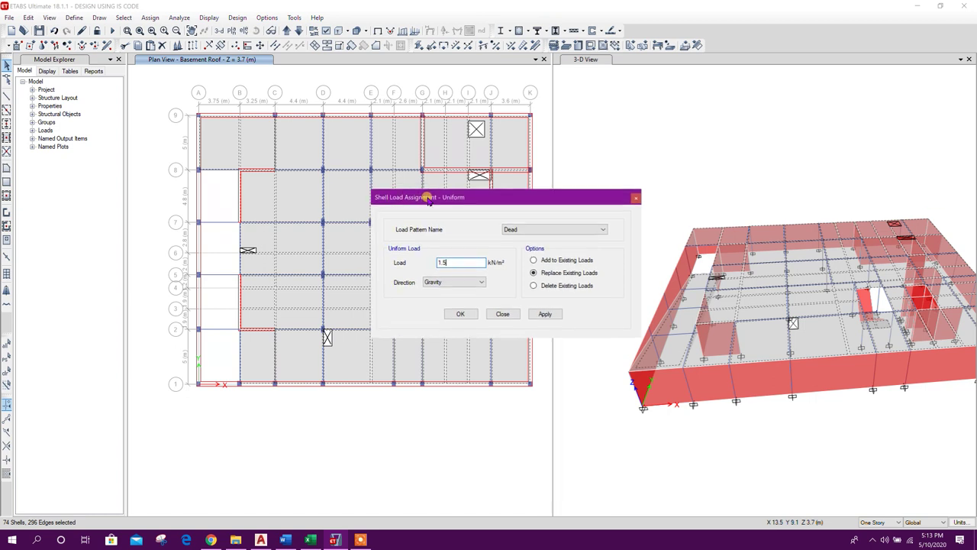
{"action": "left_click", "coordinate": [503, 314]}
Define two additional Dead-type load patterns, FF and PW, each with a self weight multiplier of 1.
{"action": "left_click", "coordinate": [74, 18]}
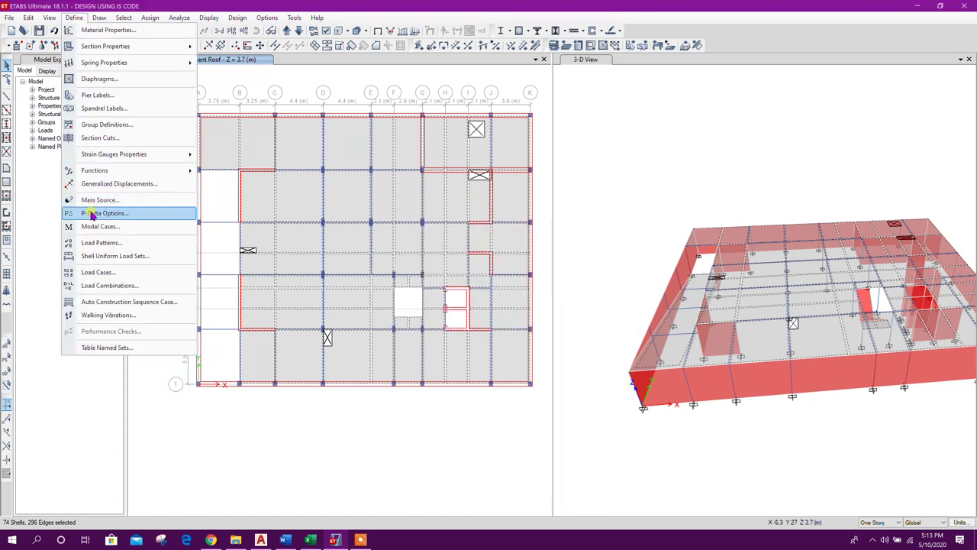
{"action": "left_click", "coordinate": [101, 242]}
{"action": "type", "text": "FF"}
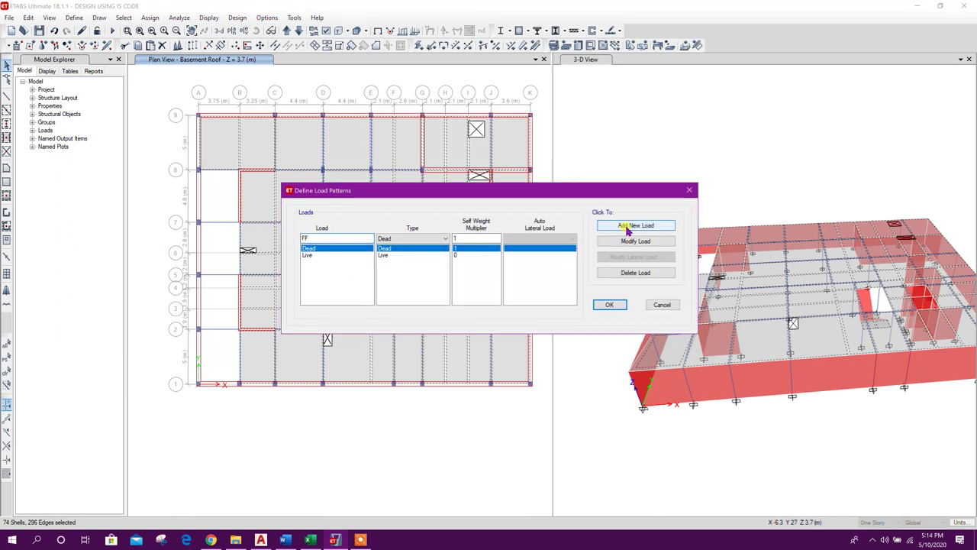
{"action": "left_click", "coordinate": [631, 230]}
{"action": "double_click", "coordinate": [321, 238]}
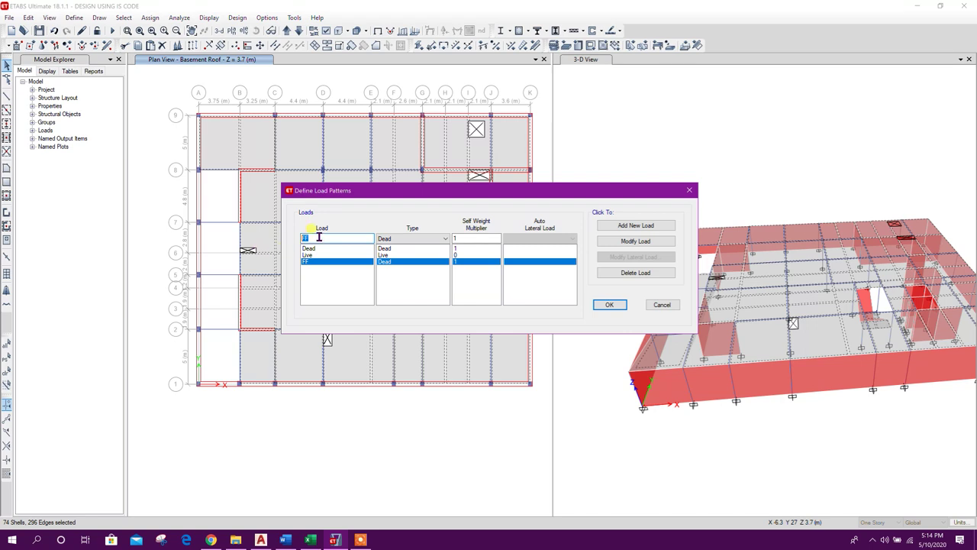
{"action": "type", "text": "PW"}
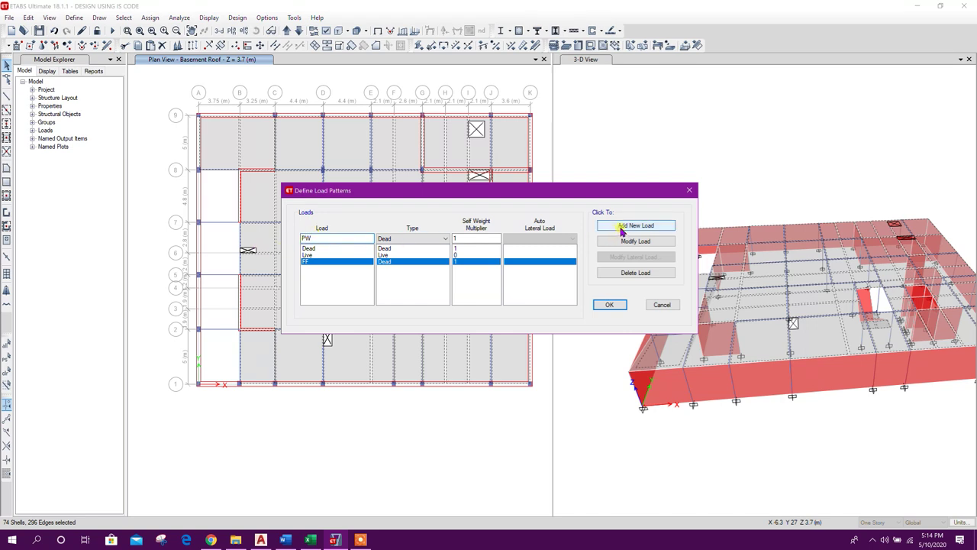
{"action": "left_click", "coordinate": [626, 226]}
{"action": "left_click", "coordinate": [606, 306]}
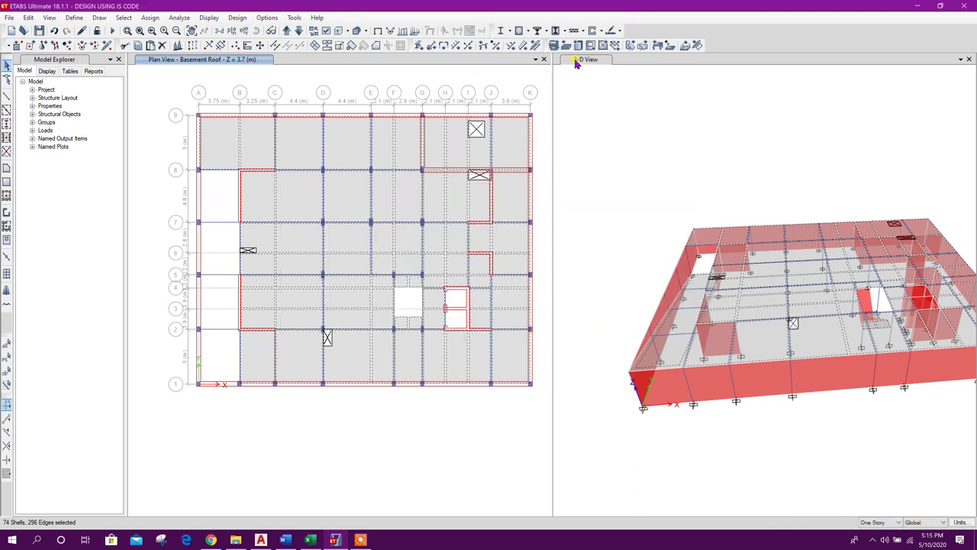
Assign a uniform gravity load of 1.5 kN/m² under pattern FF to the selected floor slabs, replacing existing loads.
{"action": "left_click", "coordinate": [680, 45]}
{"action": "left_click", "coordinate": [527, 229]}
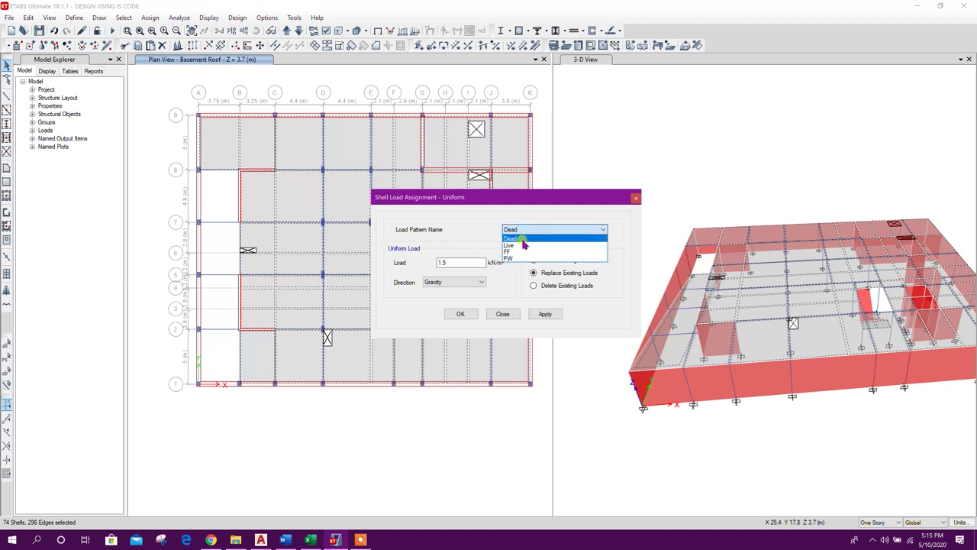
{"action": "left_click", "coordinate": [516, 252]}
{"action": "left_click", "coordinate": [459, 262]}
{"action": "left_click", "coordinate": [544, 314]}
{"action": "left_click", "coordinate": [555, 316]}
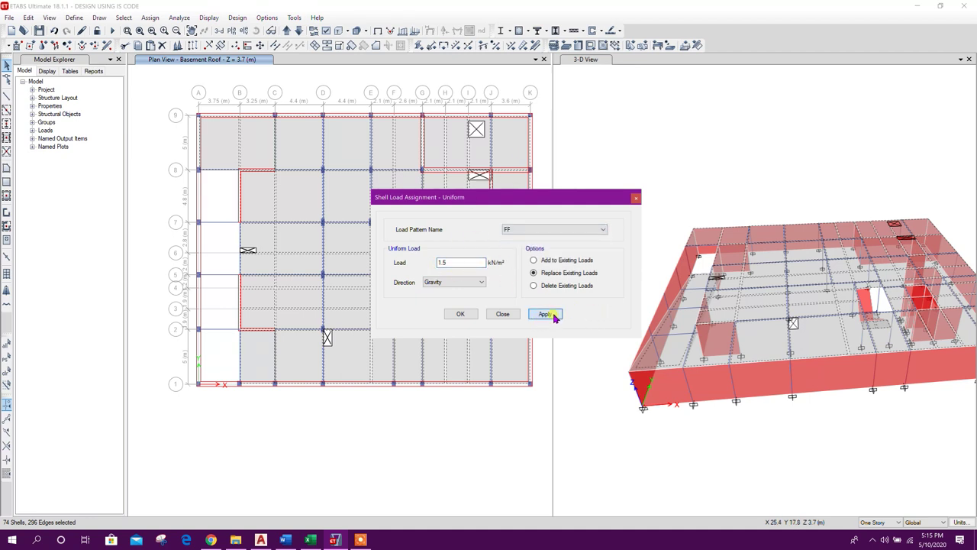
{"action": "left_click", "coordinate": [507, 313]}
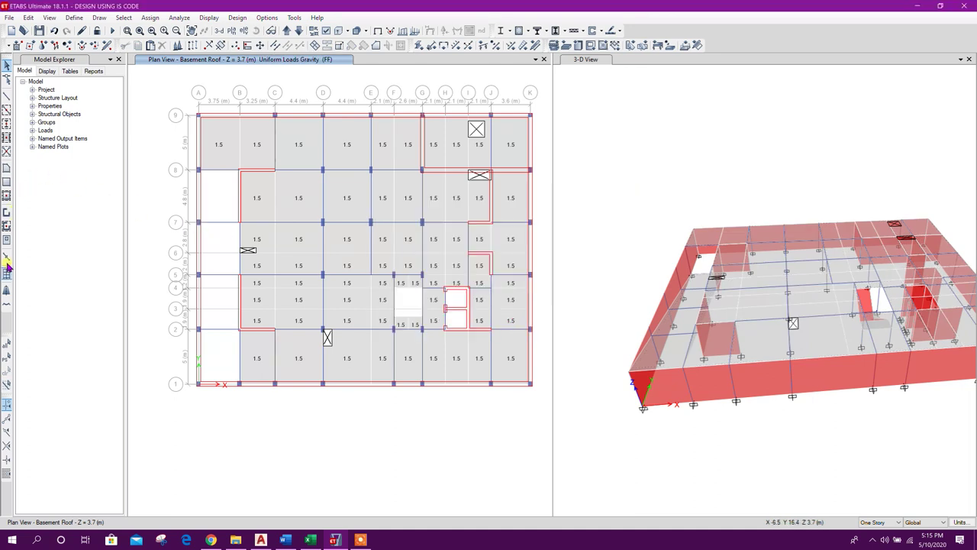
Restore the previous floor slab selection and choose the Live pattern for a uniform shell load.
{"action": "left_click", "coordinate": [6, 348]}
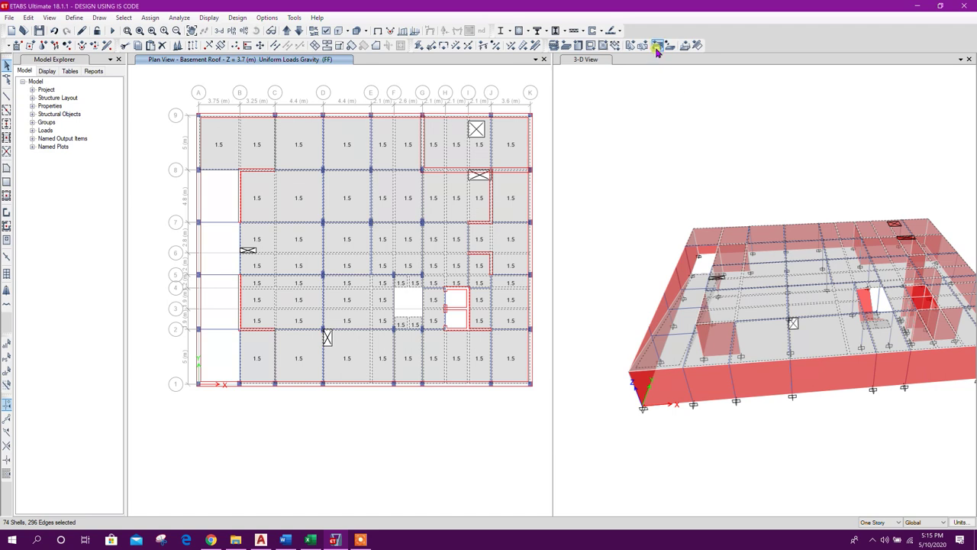
{"action": "left_click", "coordinate": [685, 47]}
{"action": "left_click", "coordinate": [524, 229]}
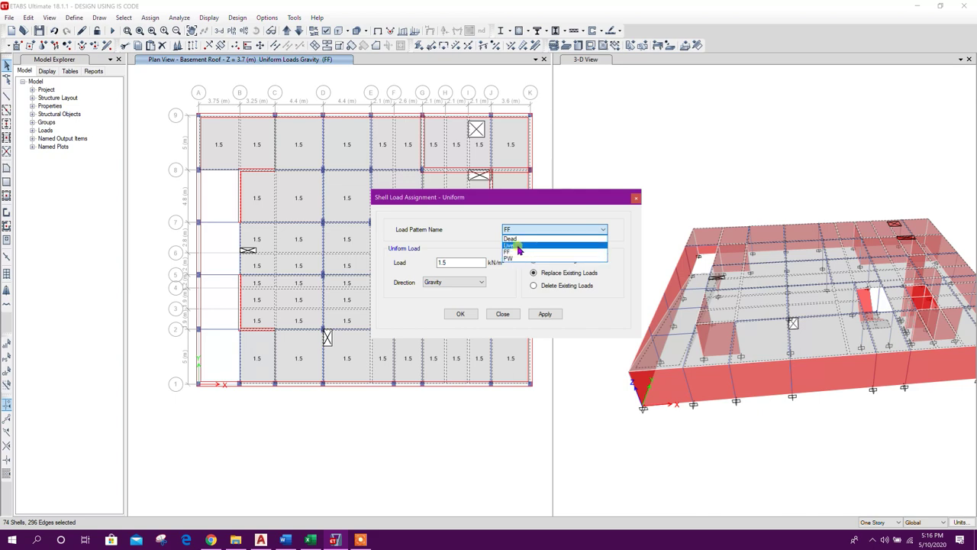
{"action": "left_click", "coordinate": [518, 245]}
Look up the imposed loads for residential floors, corridors and stairs in the Word notes, and return to ETABS.
{"action": "left_click", "coordinate": [285, 540]}
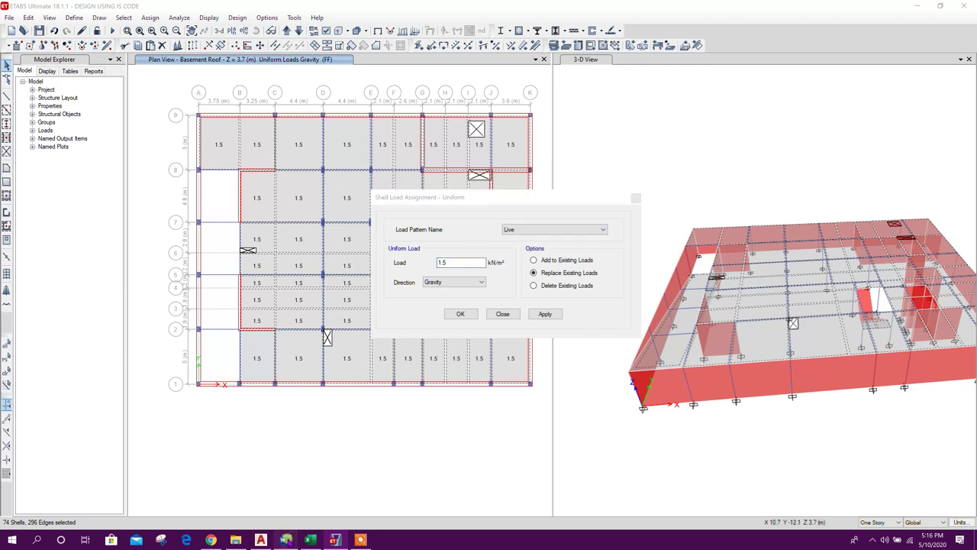
{"action": "scroll", "coordinate": [574, 240], "scroll_direction": "down", "scroll_amount": 10}
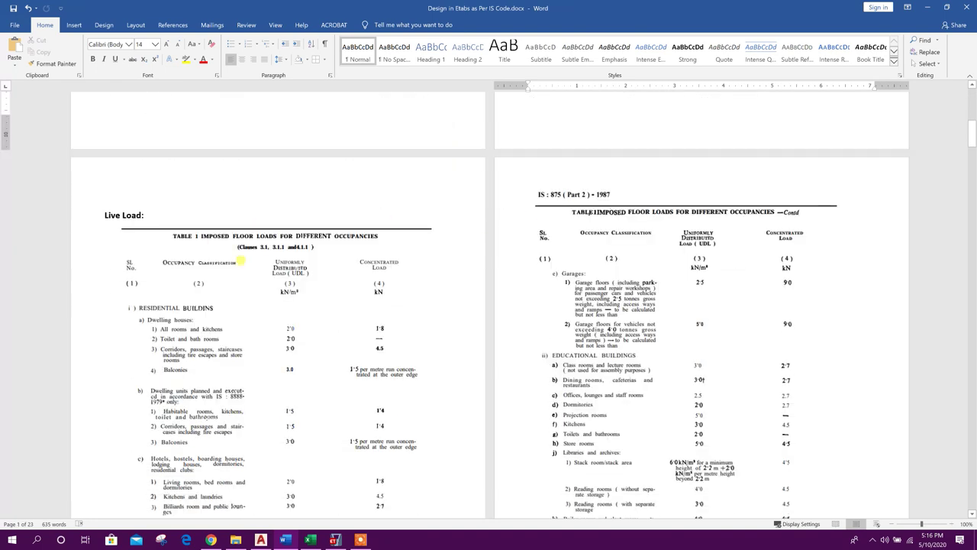
{"action": "left_click", "coordinate": [241, 261]}
{"action": "scroll", "coordinate": [344, 251], "scroll_direction": "down", "scroll_amount": 3}
{"action": "left_click", "coordinate": [640, 241]}
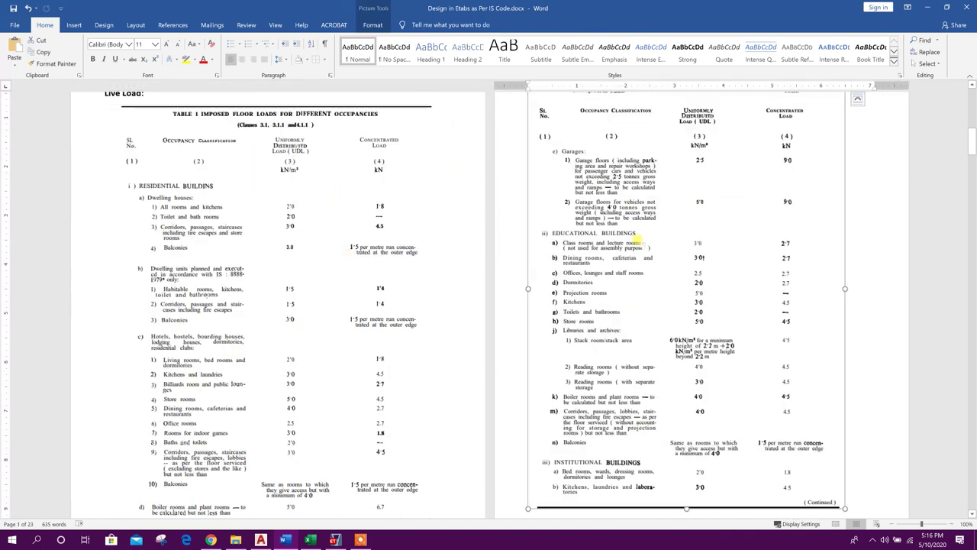
{"action": "scroll", "coordinate": [565, 268], "scroll_direction": "down", "scroll_amount": 9}
{"action": "left_click", "coordinate": [287, 330]}
{"action": "scroll", "coordinate": [489, 321], "scroll_direction": "down", "scroll_amount": 5}
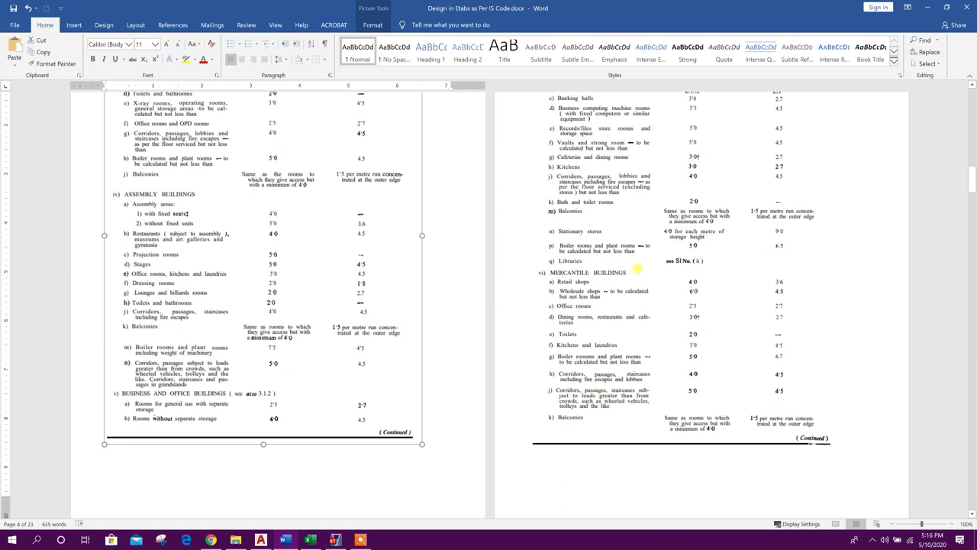
{"action": "left_click", "coordinate": [638, 269]}
{"action": "scroll", "coordinate": [638, 269], "scroll_direction": "down", "scroll_amount": 2}
{"action": "scroll", "coordinate": [502, 326], "scroll_direction": "down", "scroll_amount": 5}
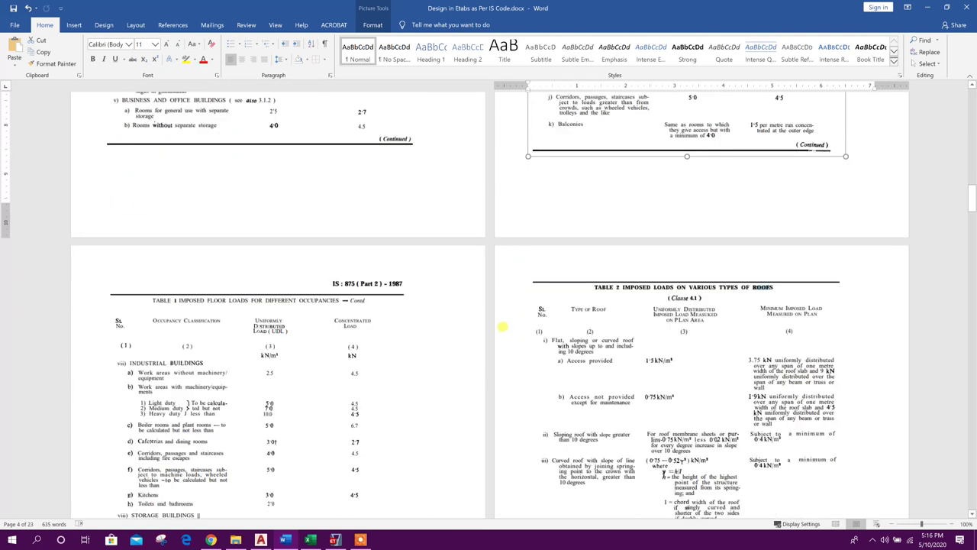
{"action": "scroll", "coordinate": [503, 327], "scroll_direction": "down", "scroll_amount": 10}
{"action": "left_click", "coordinate": [622, 241]}
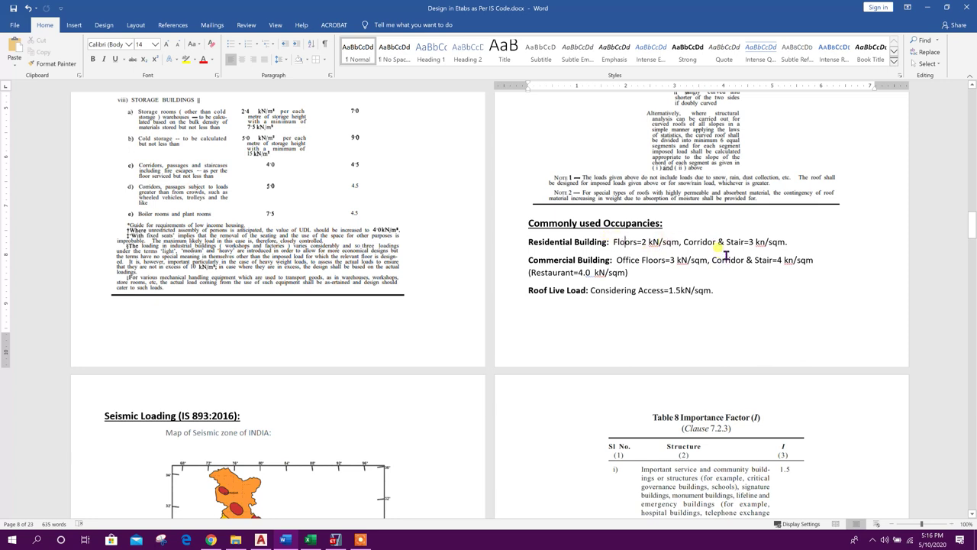
{"action": "left_click_drag", "start_coordinate": [685, 242], "coordinate": [786, 243]}
{"action": "left_click", "coordinate": [925, 8]}
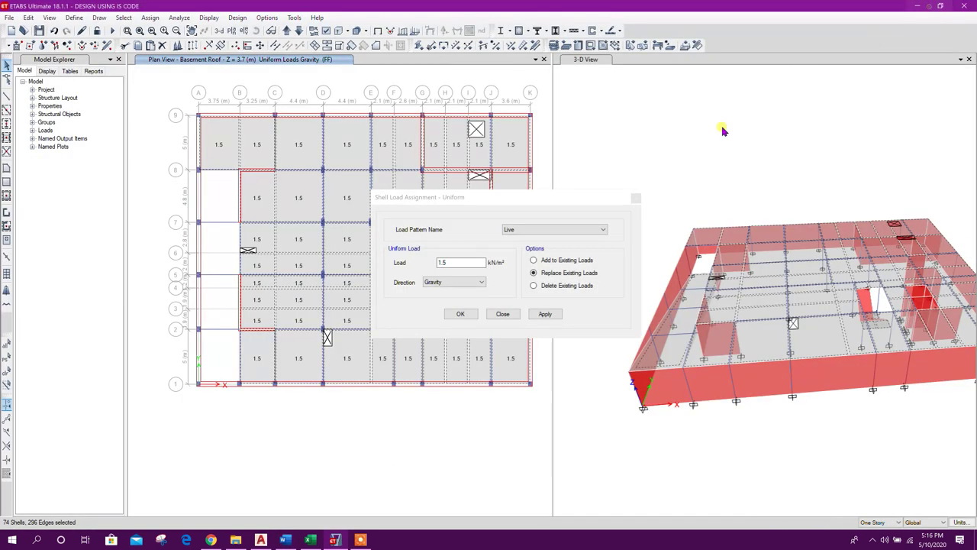
Apply a uniform Live load of 2 kN/m² to all selected floor slabs, replacing existing loads.
{"action": "left_click_drag", "start_coordinate": [458, 262], "coordinate": [370, 281]}
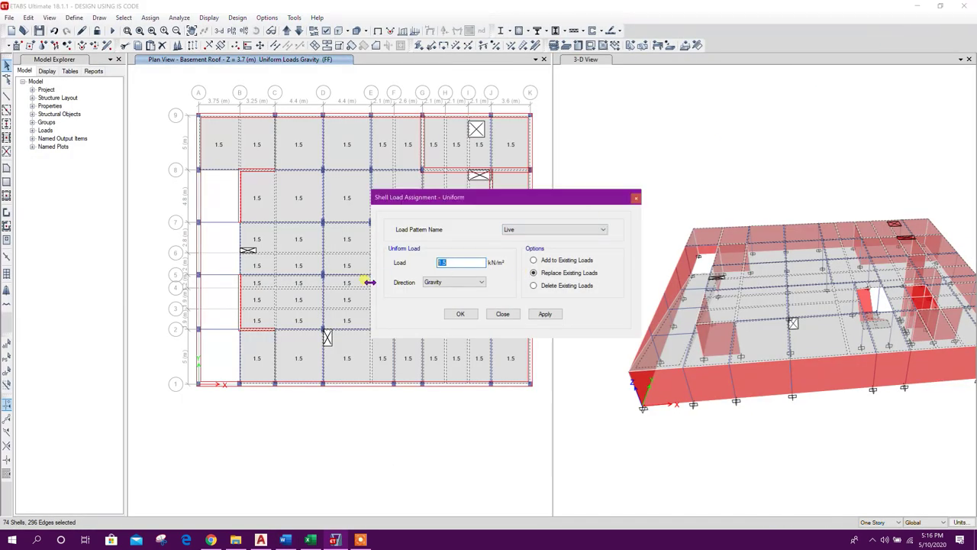
{"action": "type", "text": "2"}
{"action": "left_click", "coordinate": [545, 314]}
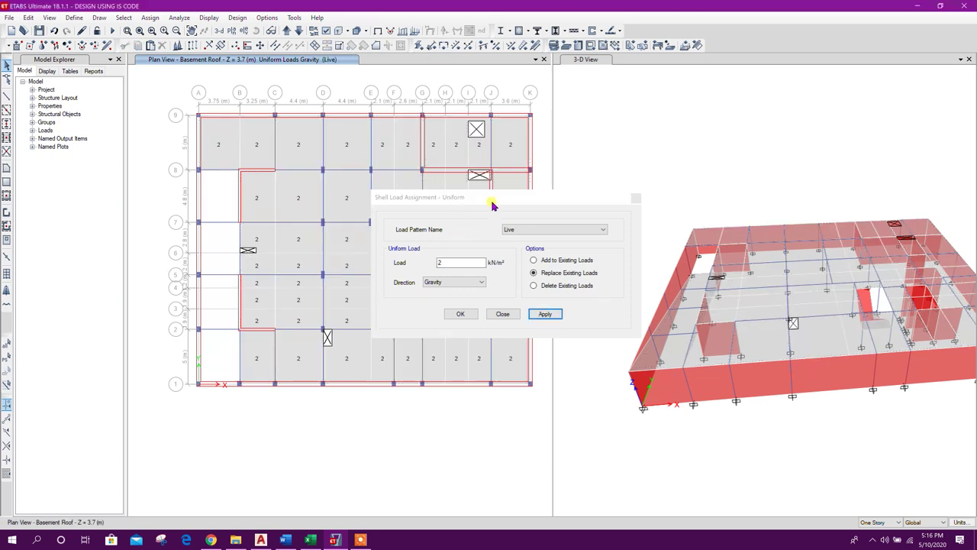
Assign a 3 kN/m² Live load to the two corridor slabs between grids G and H, from grid 2 to 4.
{"action": "left_click_drag", "start_coordinate": [498, 200], "coordinate": [580, 123]}
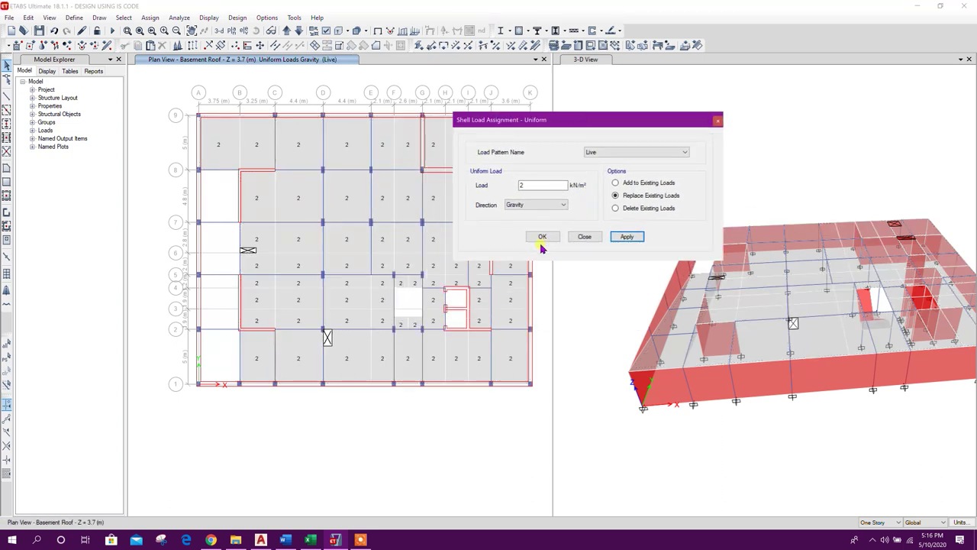
{"action": "left_click", "coordinate": [435, 307]}
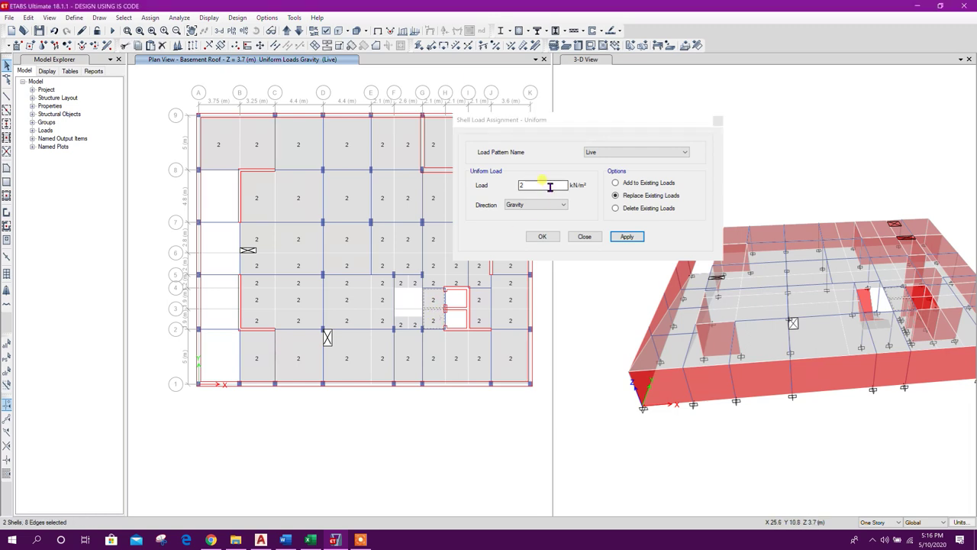
{"action": "left_click_drag", "start_coordinate": [549, 186], "coordinate": [471, 204]}
{"action": "type", "text": "3"}
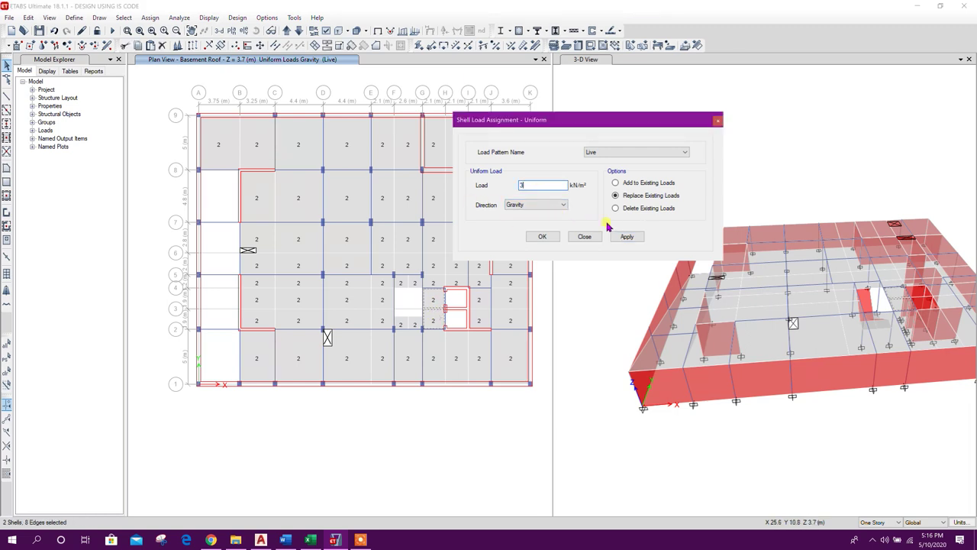
{"action": "left_click", "coordinate": [625, 237]}
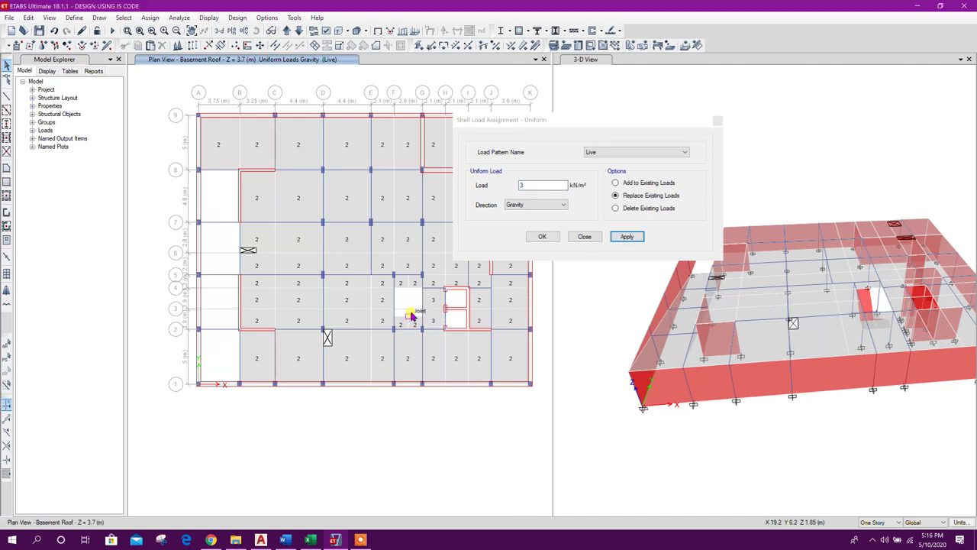
Show the basement roof in perspective, select the stair flights and landings, and apply the 3 kN/m² Live load.
{"action": "scroll", "coordinate": [412, 305], "scroll_direction": "up", "scroll_amount": 3}
{"action": "left_click", "coordinate": [270, 31]}
{"action": "scroll", "coordinate": [378, 324], "scroll_direction": "up", "scroll_amount": 4}
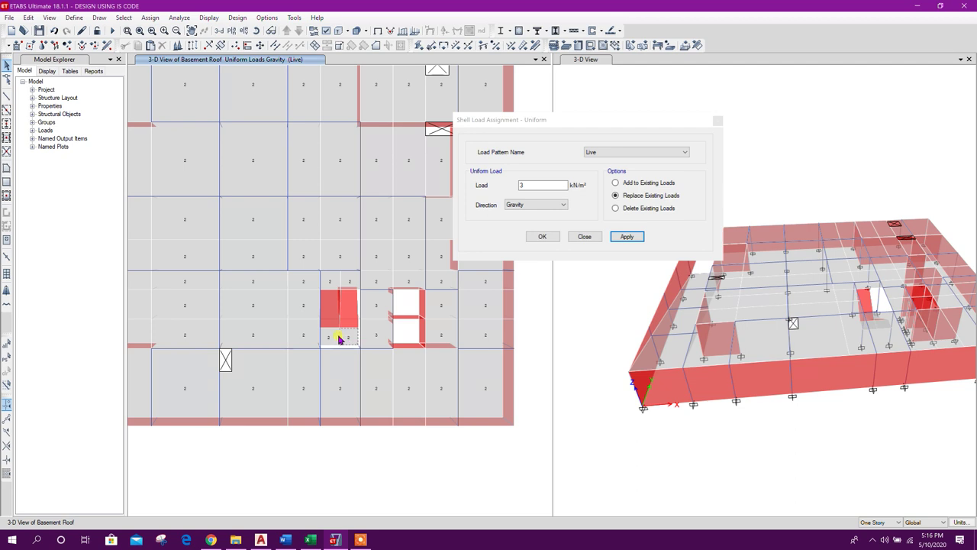
{"action": "scroll", "coordinate": [340, 302], "scroll_direction": "up", "scroll_amount": 3}
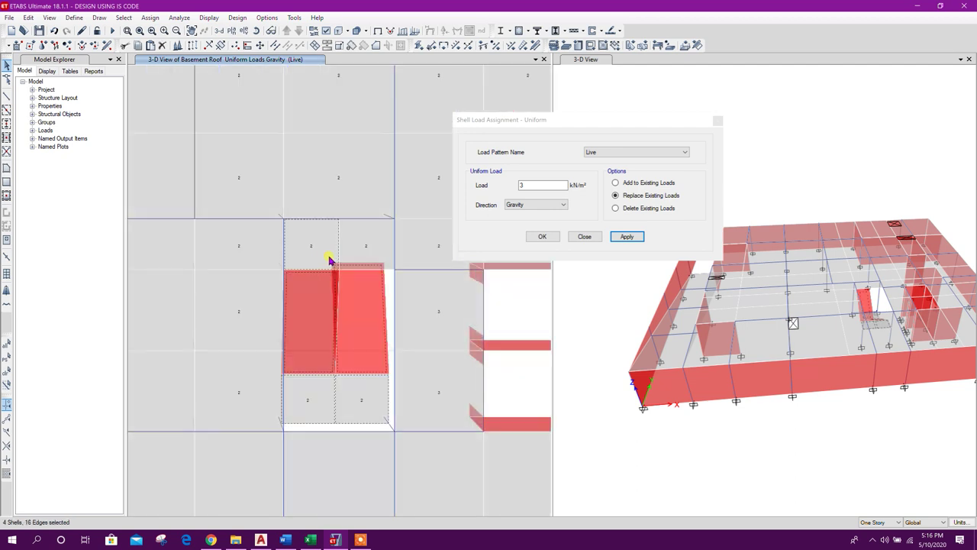
{"action": "left_click", "coordinate": [627, 237]}
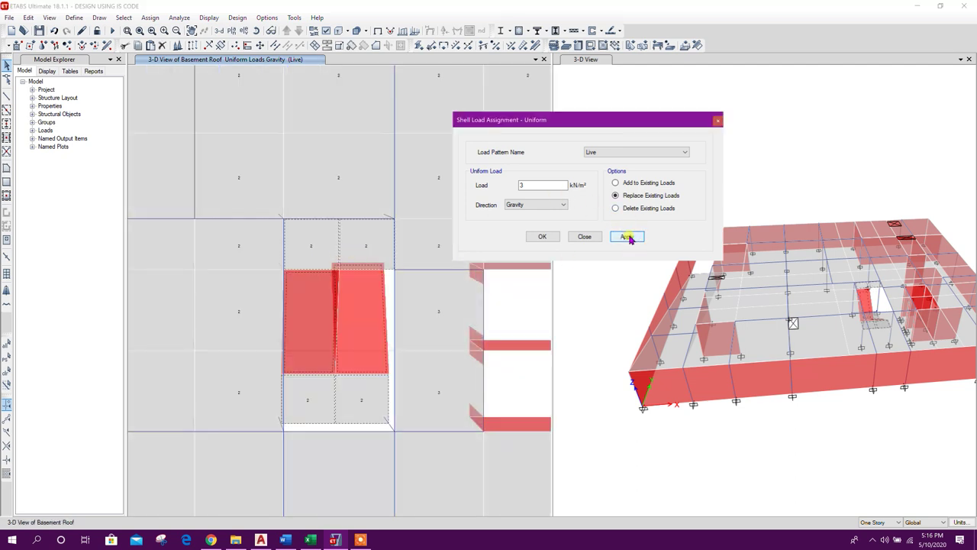
Apply the 3 kN/m² Live load to the remaining stair slab in the 3-D view and finish the load assignment.
{"action": "scroll", "coordinate": [419, 341], "scroll_direction": "down", "scroll_amount": 3}
{"action": "scroll", "coordinate": [894, 310], "scroll_direction": "up", "scroll_amount": 3}
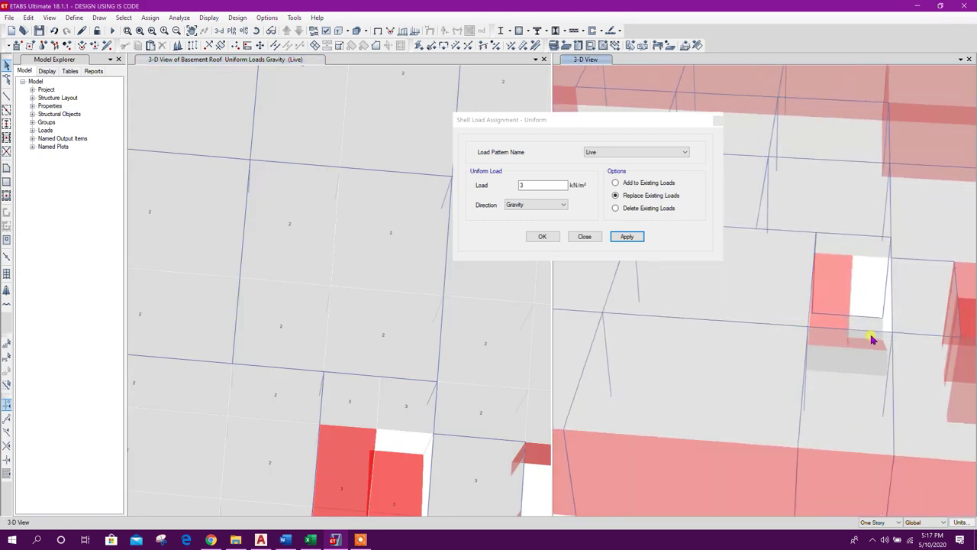
{"action": "left_click", "coordinate": [842, 330]}
{"action": "left_click", "coordinate": [627, 237]}
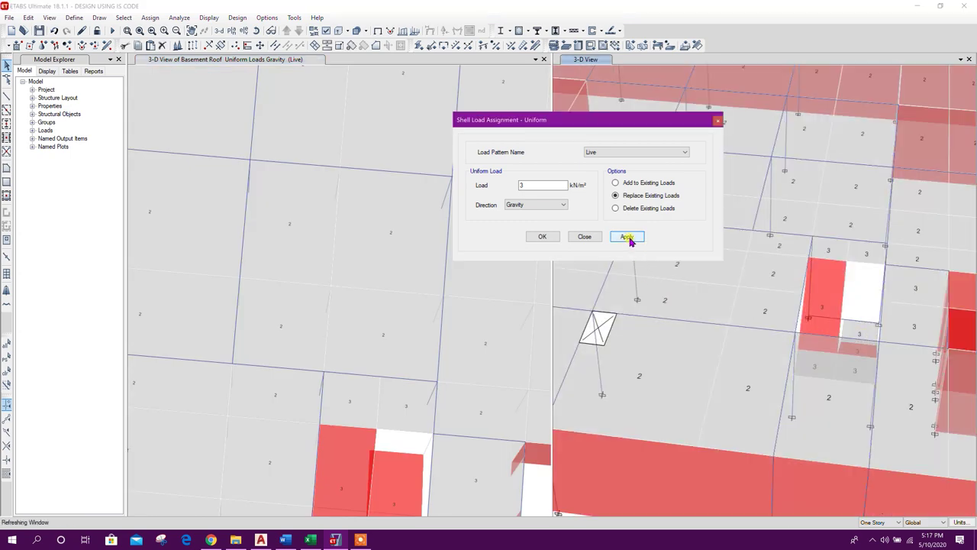
{"action": "left_click", "coordinate": [584, 237]}
Select the ramp slab along the basement's edge in the 3-D view and start a uniform Live load assignment for it.
{"action": "scroll", "coordinate": [772, 343], "scroll_direction": "down", "scroll_amount": 4}
{"action": "middle_click_drag", "start_coordinate": [707, 356], "coordinate": [770, 406]}
{"action": "left_click", "coordinate": [709, 349]}
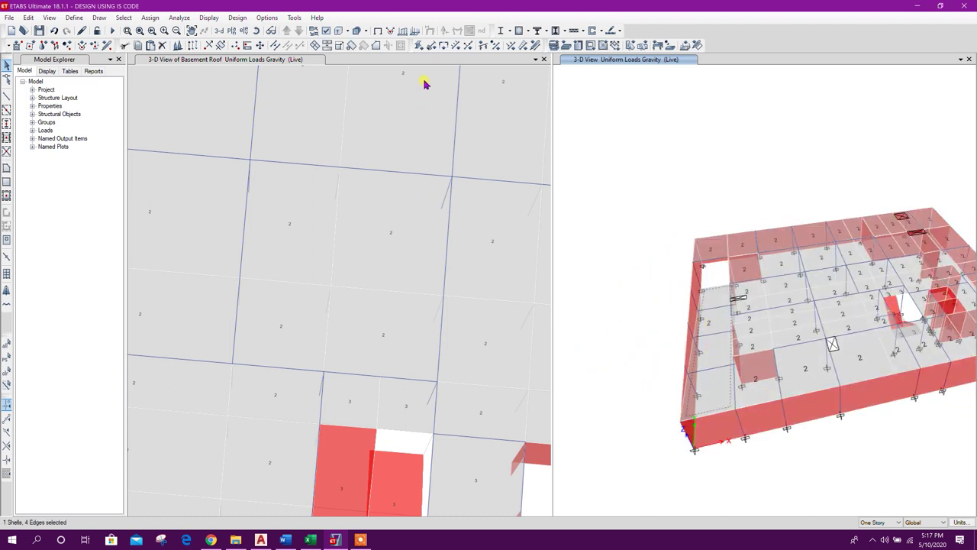
{"action": "left_click", "coordinate": [684, 45]}
{"action": "double_click", "coordinate": [540, 185]}
Switch to the Word reference and look up the live load for garage floors including access ways and ramps.
{"action": "left_click", "coordinate": [285, 540]}
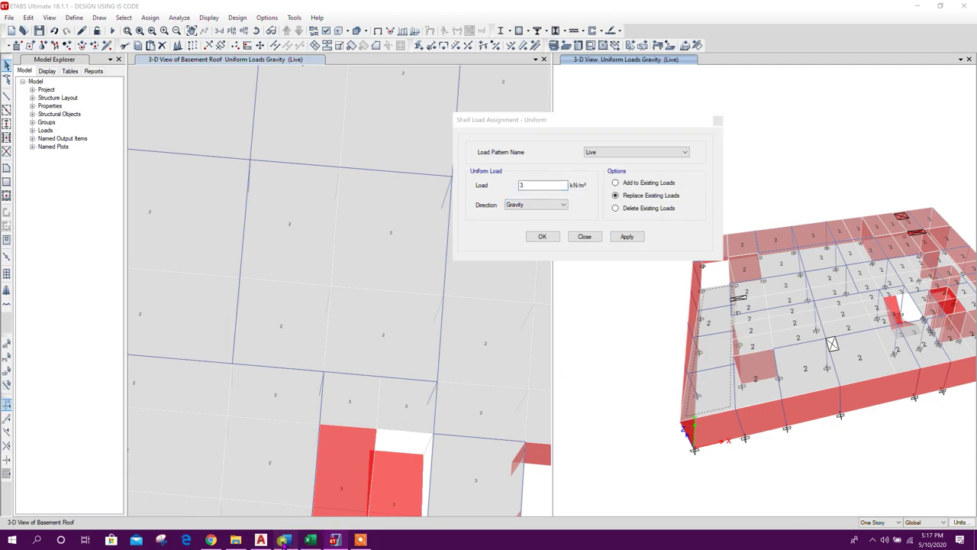
{"action": "scroll", "coordinate": [419, 290], "scroll_direction": "up", "scroll_amount": 1}
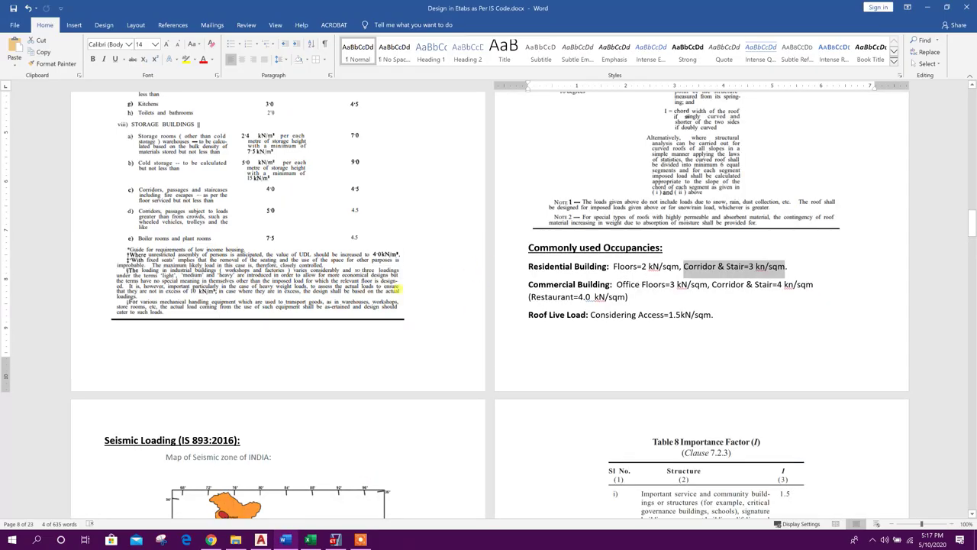
{"action": "scroll", "coordinate": [397, 289], "scroll_direction": "up", "scroll_amount": 5}
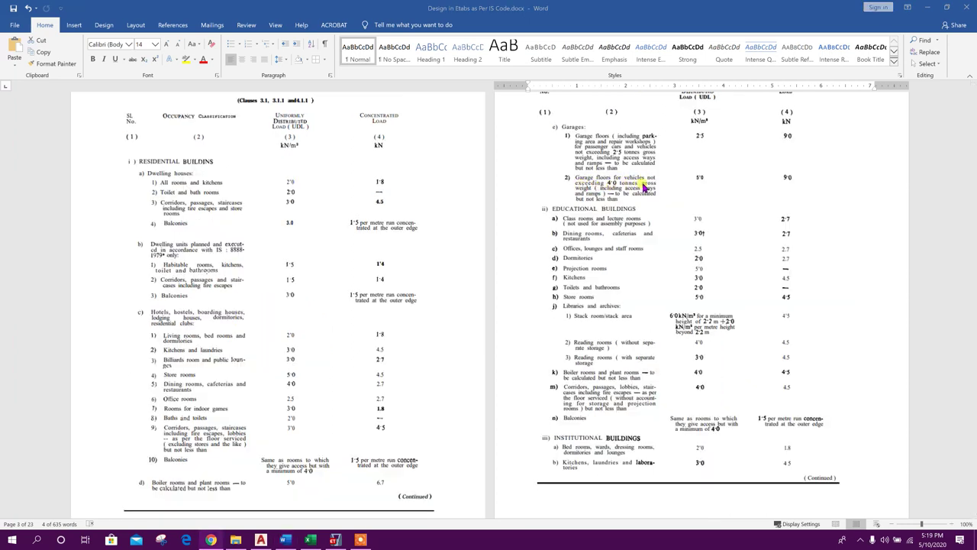
{"action": "left_click", "coordinate": [665, 207]}
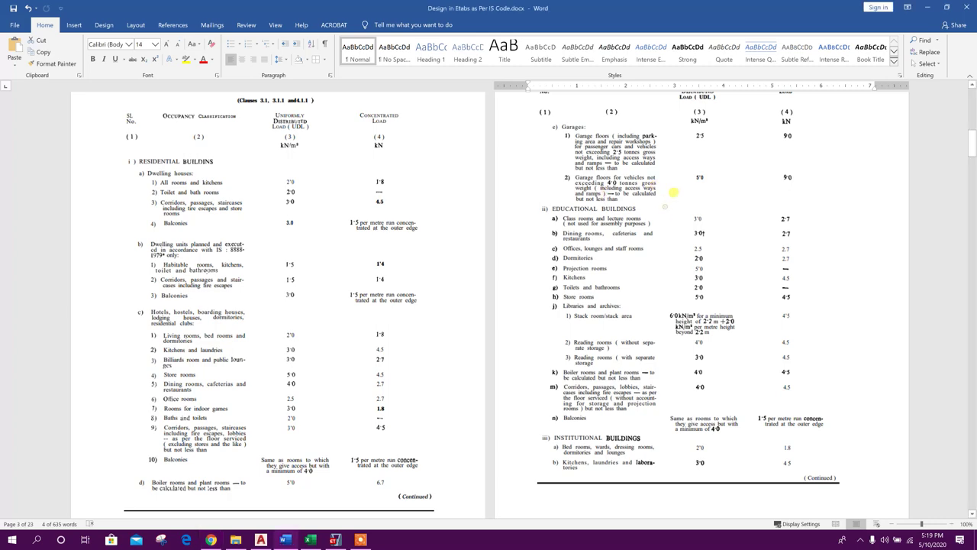
{"action": "left_click", "coordinate": [699, 176]}
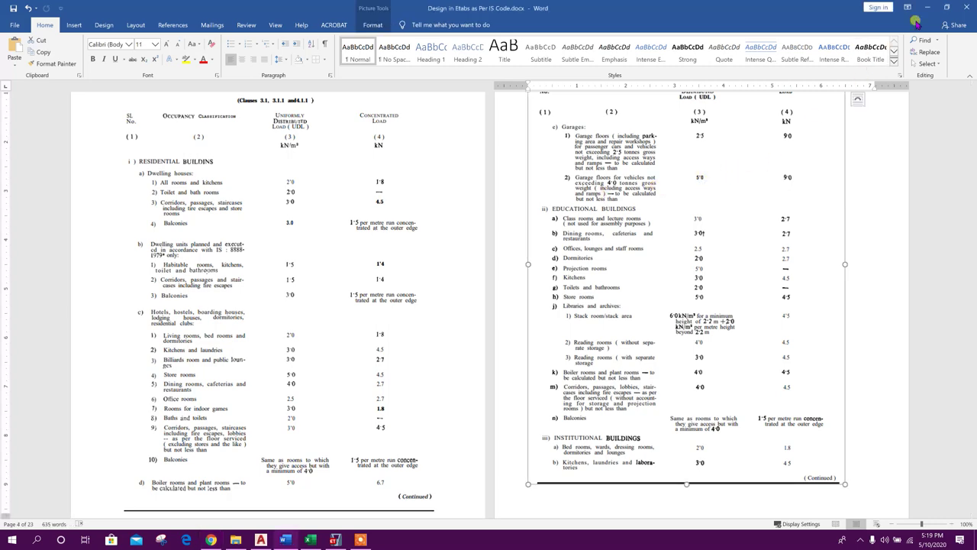
{"action": "left_click", "coordinate": [926, 7]}
Apply the uniform Live load for garage ramps to the selected ramp slab, replacing existing loads, and close the assignment.
{"action": "double_click", "coordinate": [543, 185]}
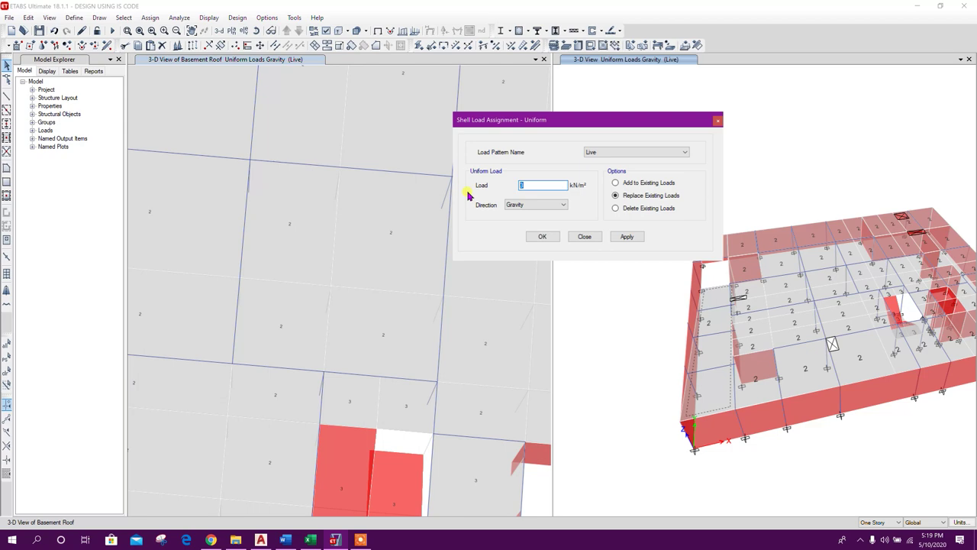
{"action": "left_click", "coordinate": [624, 237]}
{"action": "left_click", "coordinate": [586, 237]}
{"action": "left_click", "coordinate": [707, 324]}
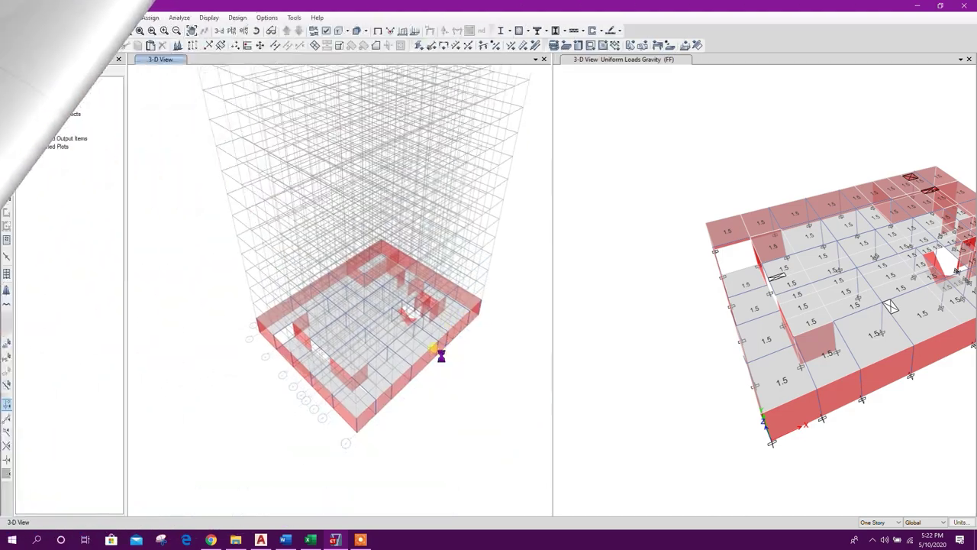
Select the two basement perimeter walls that meet at the model origin in the 3-D view.
{"action": "scroll", "coordinate": [441, 355], "scroll_direction": "up", "scroll_amount": 5}
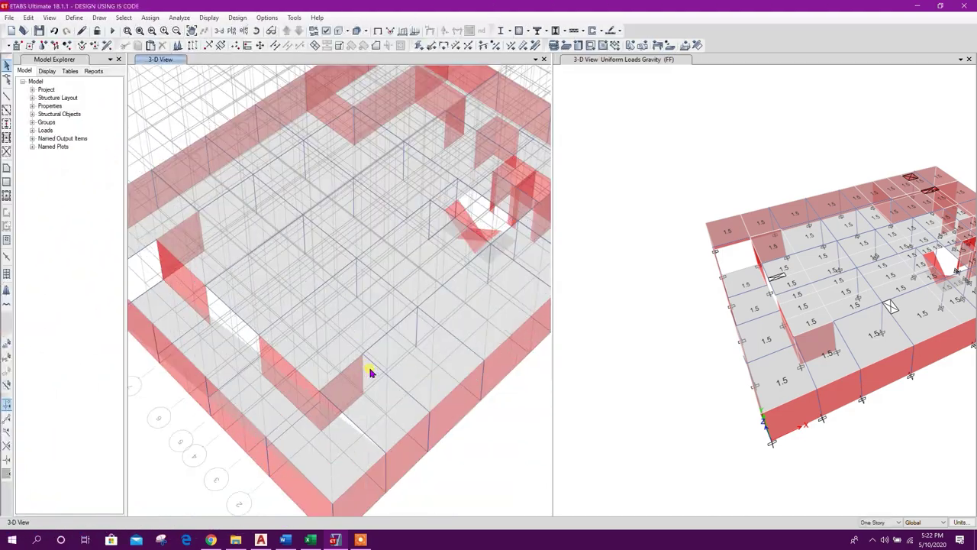
{"action": "scroll", "coordinate": [303, 359], "scroll_direction": "down", "scroll_amount": 3}
{"action": "scroll", "coordinate": [373, 375], "scroll_direction": "up", "scroll_amount": 3}
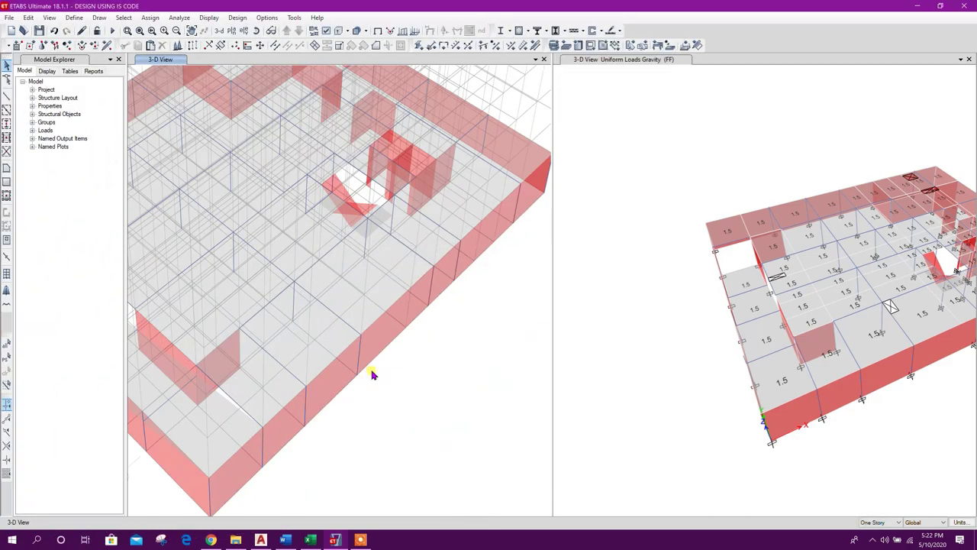
{"action": "middle_click_drag", "start_coordinate": [373, 375], "coordinate": [442, 398]}
{"action": "scroll", "coordinate": [409, 365], "scroll_direction": "down", "scroll_amount": 4}
{"action": "scroll", "coordinate": [323, 388], "scroll_direction": "up", "scroll_amount": 6}
{"action": "left_click", "coordinate": [324, 387]}
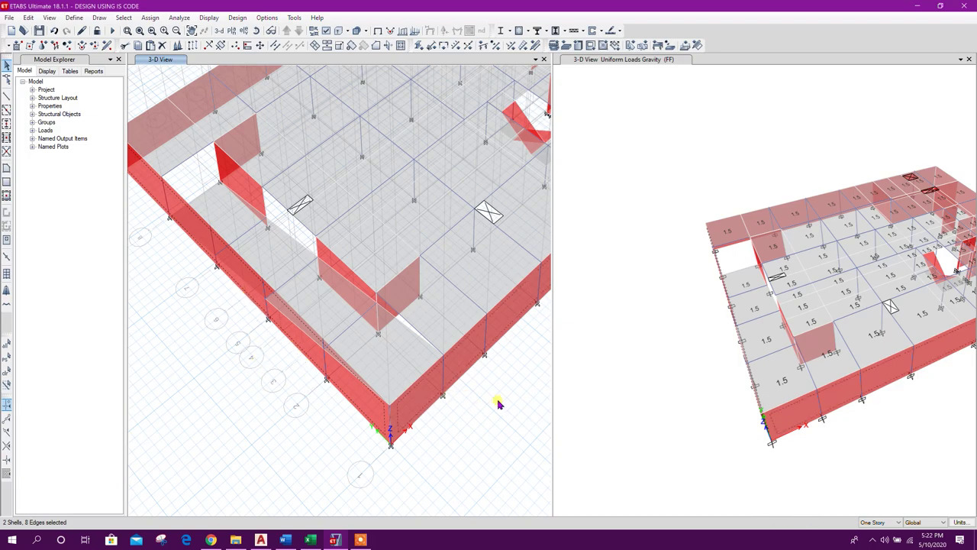
Add the remaining two basement perimeter walls to the selection so that all four walls are selected.
{"action": "middle_click_drag", "start_coordinate": [489, 407], "coordinate": [379, 472]}
{"action": "left_click", "coordinate": [389, 382]}
{"action": "scroll", "coordinate": [445, 396], "scroll_direction": "down", "scroll_amount": 4}
{"action": "middle_click_drag", "start_coordinate": [461, 419], "coordinate": [316, 378], "text": "shift"}
{"action": "left_click", "coordinate": [403, 439]}
{"action": "middle_click_drag", "start_coordinate": [481, 456], "coordinate": [388, 443], "text": "shift"}
{"action": "left_click", "coordinate": [382, 429]}
{"action": "middle_click_drag", "start_coordinate": [476, 453], "coordinate": [401, 437], "text": "shift"}
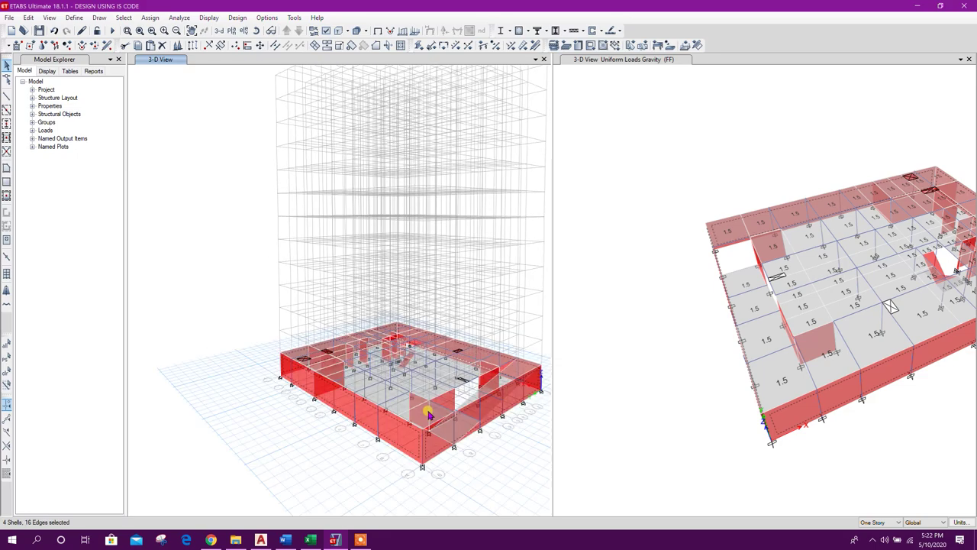
{"action": "middle_click_drag", "start_coordinate": [238, 186], "coordinate": [461, 281], "text": "shift"}
Add a load pattern named SP of type Live with a self-weight multiplier of 0.
{"action": "left_click", "coordinate": [74, 18]}
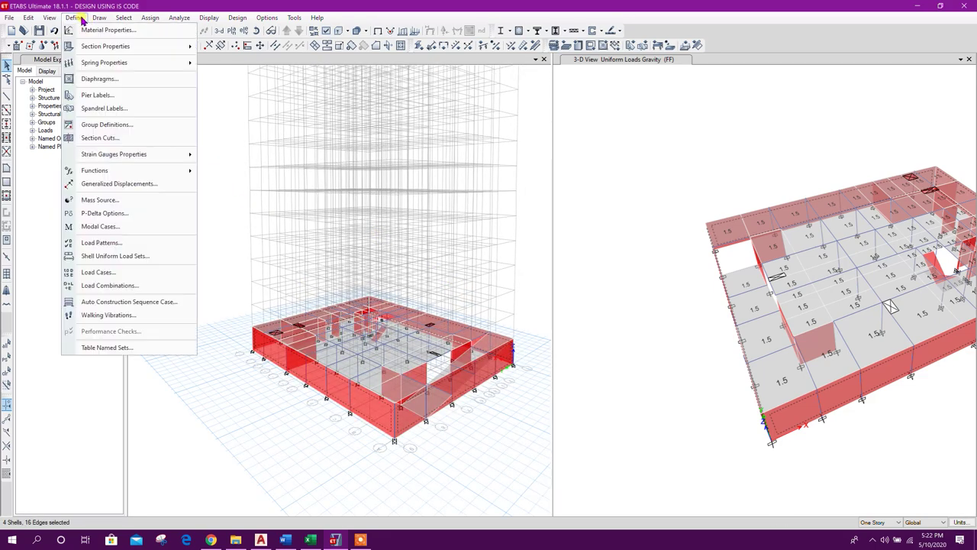
{"action": "left_click", "coordinate": [114, 243]}
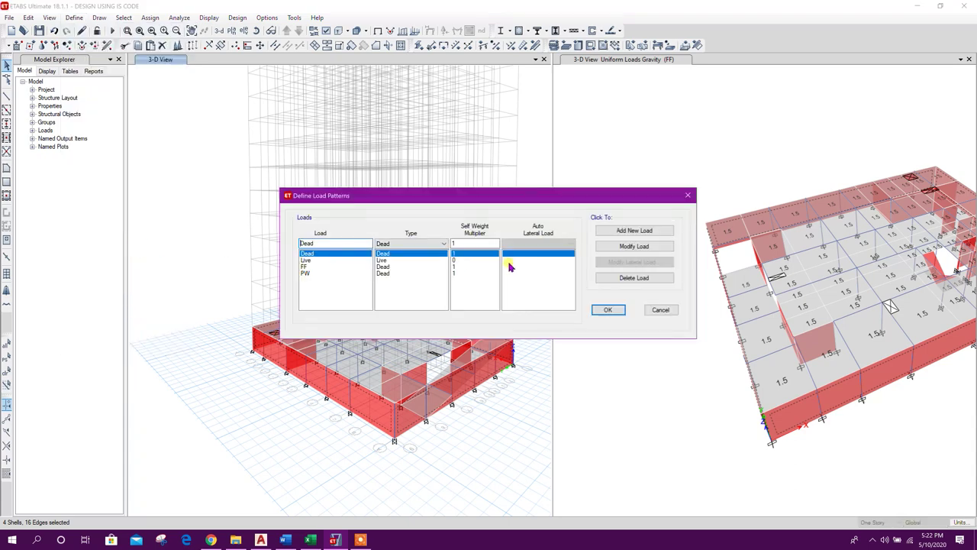
{"action": "type", "text": "SP"}
{"action": "left_click", "coordinate": [405, 245]}
{"action": "key", "text": "l"}
{"action": "left_click", "coordinate": [397, 266]}
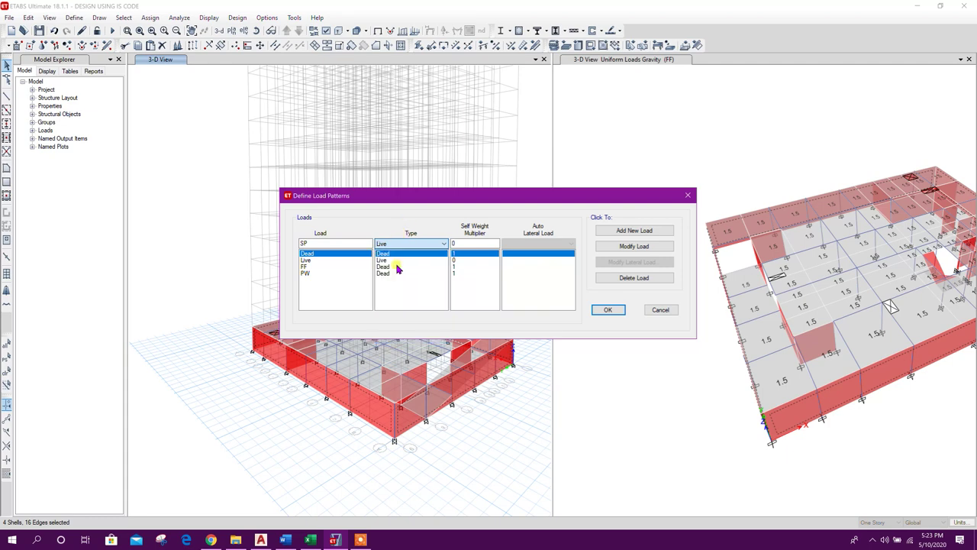
{"action": "left_click", "coordinate": [485, 242]}
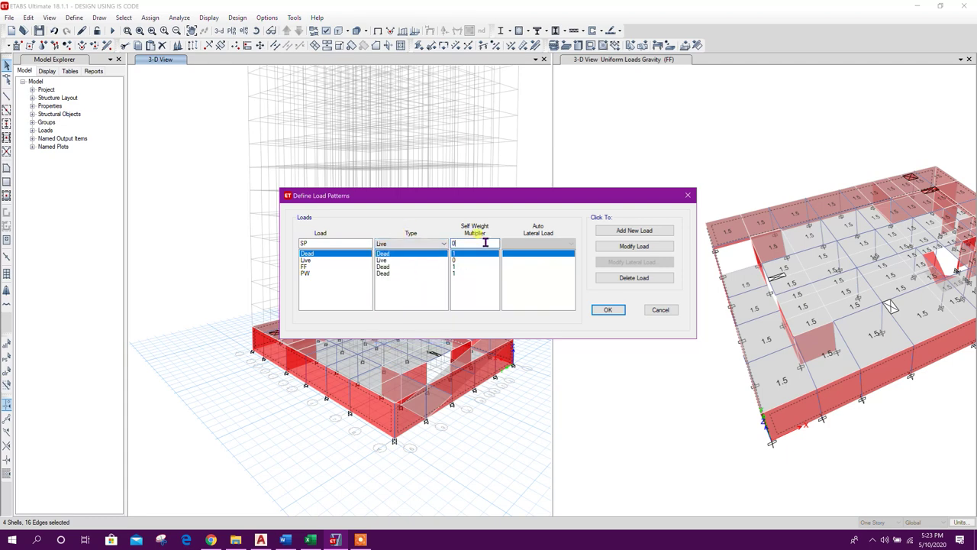
{"action": "left_click", "coordinate": [649, 233]}
{"action": "left_click", "coordinate": [607, 310]}
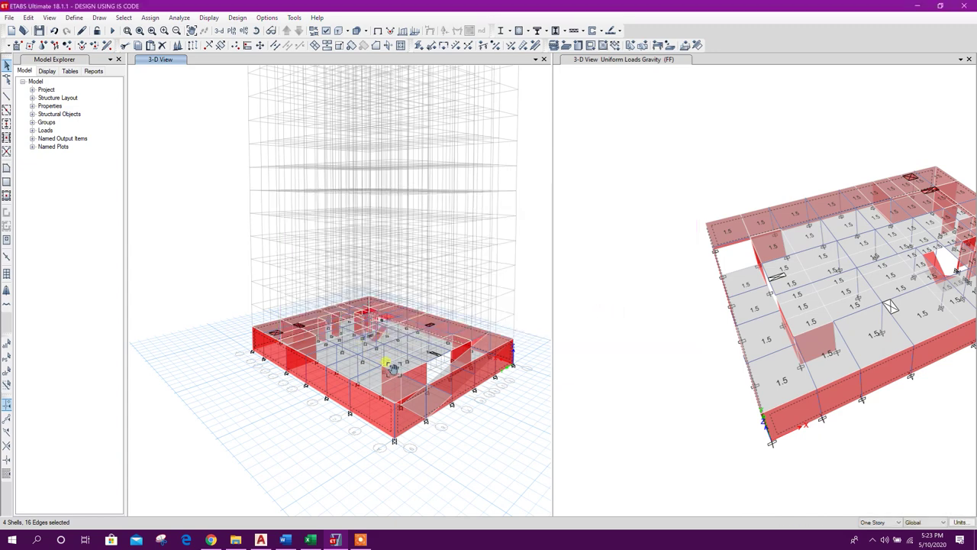
Open the non-uniform shell load assignment for the four selected basement walls.
{"action": "middle_click_drag", "start_coordinate": [386, 362], "coordinate": [380, 338]}
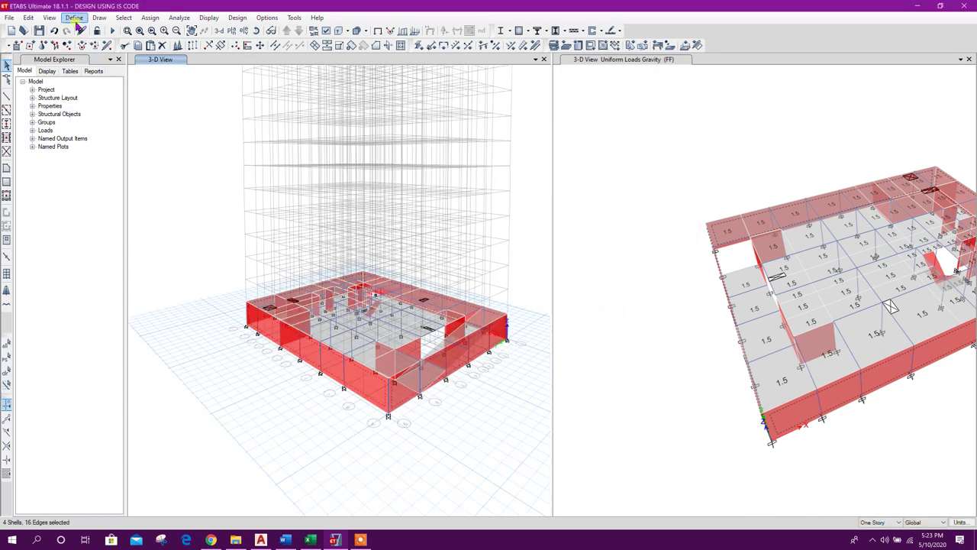
{"action": "left_click", "coordinate": [149, 18]}
{"action": "mouse_move", "coordinate": [203, 129]}
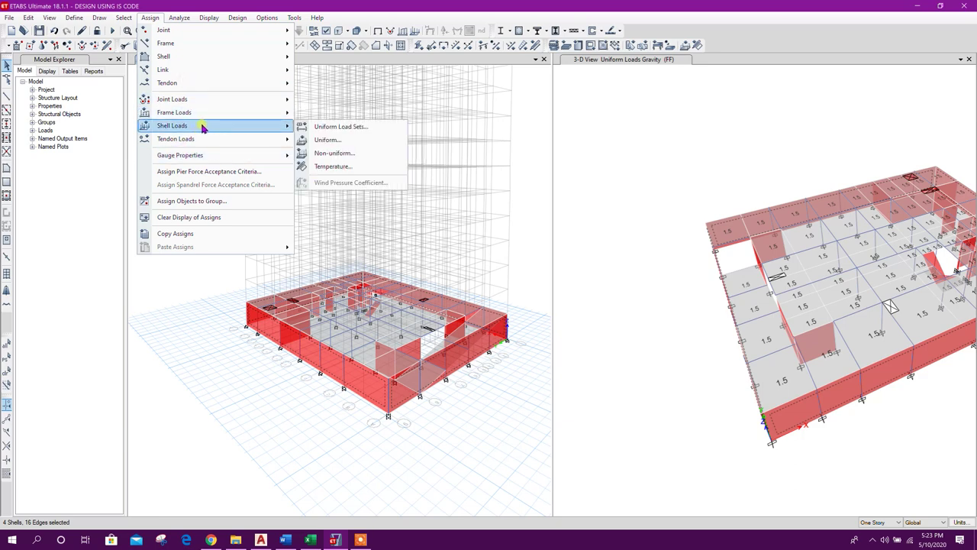
{"action": "left_click", "coordinate": [327, 154]}
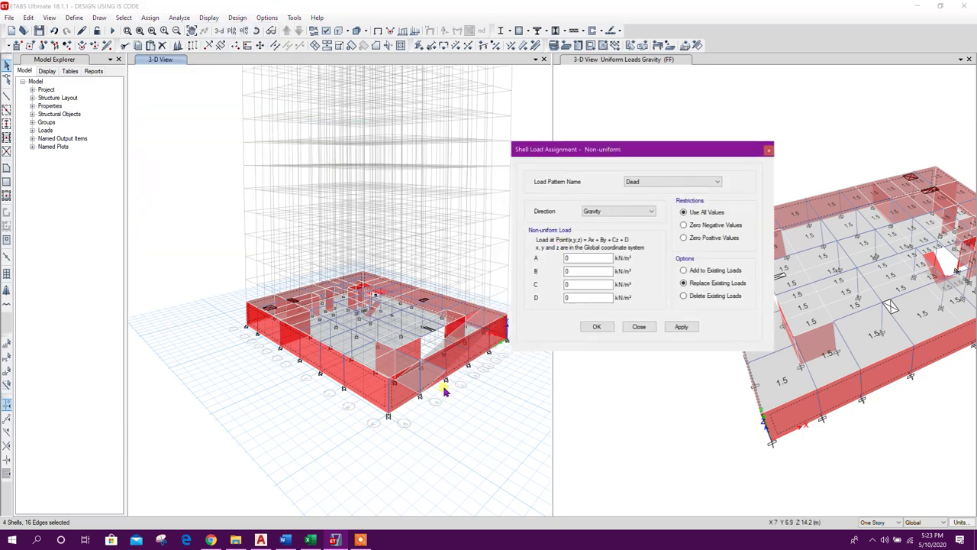
Switch to the Excel soil and water load workbook and examine the pressure calculation sheet and its Case-1 and Case-2 diagrams.
{"action": "left_click", "coordinate": [310, 540]}
{"action": "scroll", "coordinate": [388, 339], "scroll_direction": "up", "scroll_amount": 3}
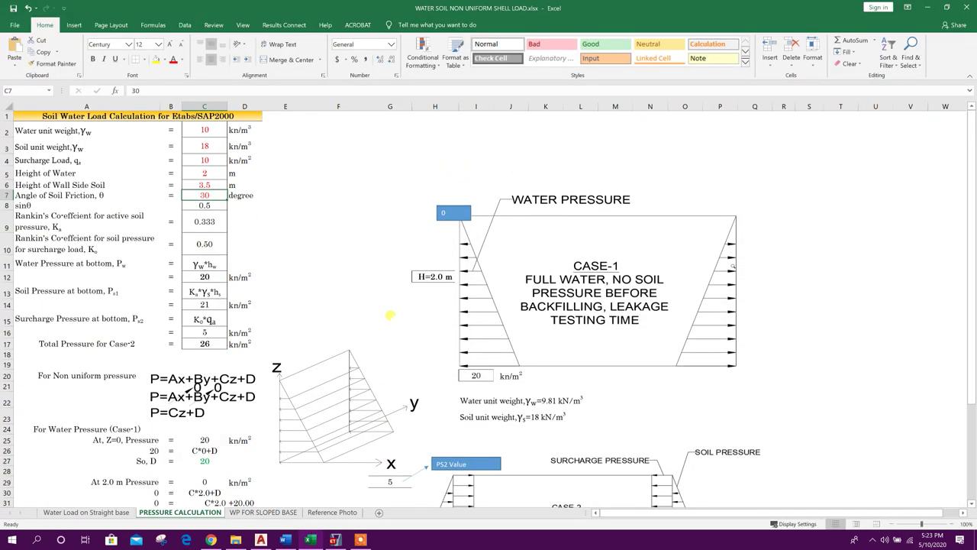
{"action": "scroll", "coordinate": [425, 277], "scroll_direction": "down", "scroll_amount": 5}
{"action": "scroll", "coordinate": [388, 304], "scroll_direction": "up", "scroll_amount": 5}
{"action": "scroll", "coordinate": [333, 296], "scroll_direction": "down", "scroll_amount": 2}
{"action": "scroll", "coordinate": [195, 342], "scroll_direction": "down", "scroll_amount": 3}
{"action": "scroll", "coordinate": [226, 326], "scroll_direction": "up", "scroll_amount": 3}
{"action": "scroll", "coordinate": [226, 321], "scroll_direction": "up", "scroll_amount": 2}
{"action": "scroll", "coordinate": [259, 283], "scroll_direction": "down", "scroll_amount": 4}
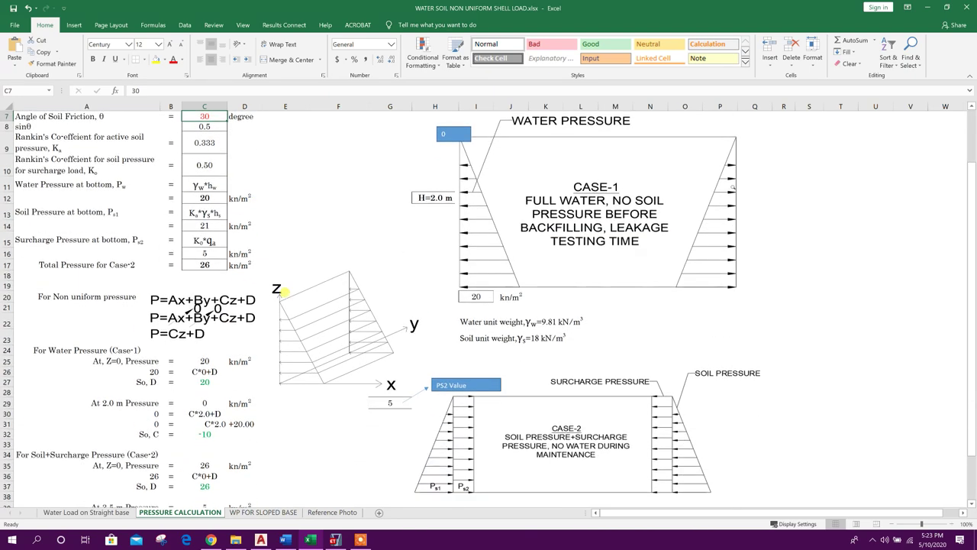
{"action": "scroll", "coordinate": [519, 380], "scroll_direction": "up", "scroll_amount": 4}
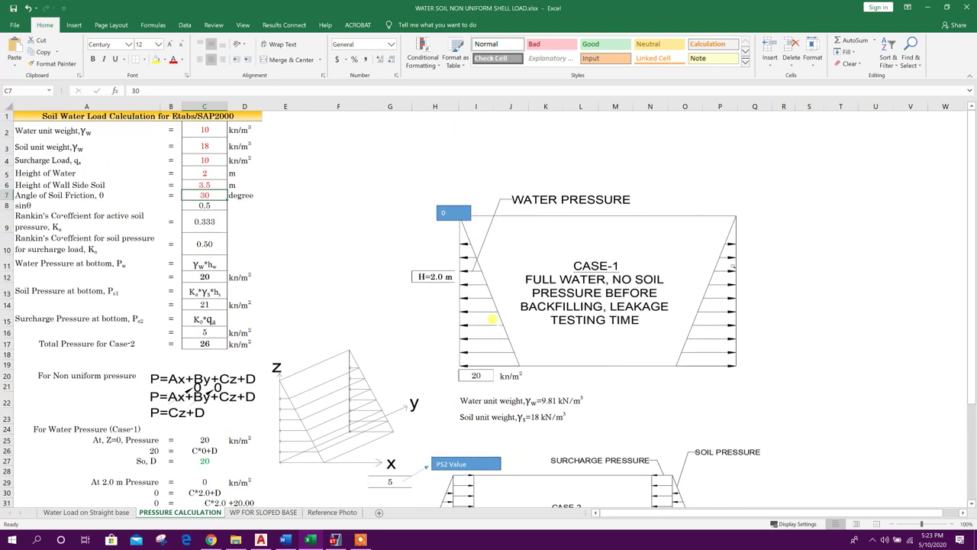
Review the calculation inputs for soil unit weight, surcharge load, water height, wall-side soil height and soil friction angle.
{"action": "left_click", "coordinate": [508, 268]}
{"action": "left_click", "coordinate": [318, 238]}
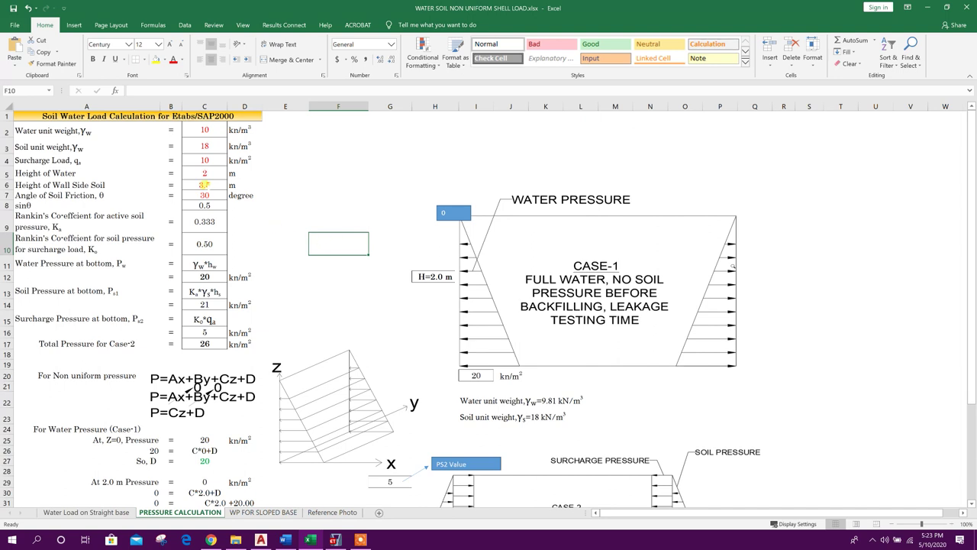
{"action": "left_click", "coordinate": [202, 145]}
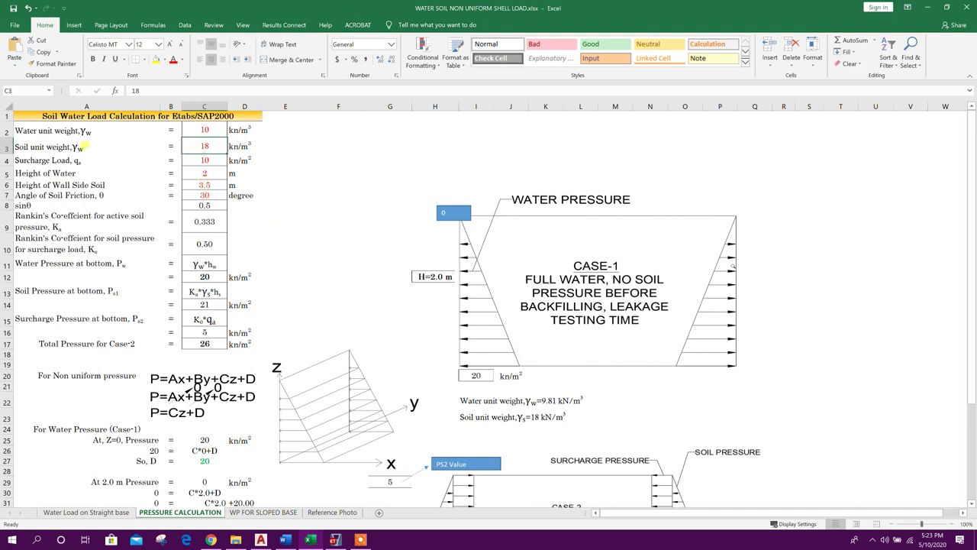
{"action": "key", "text": "Return"}
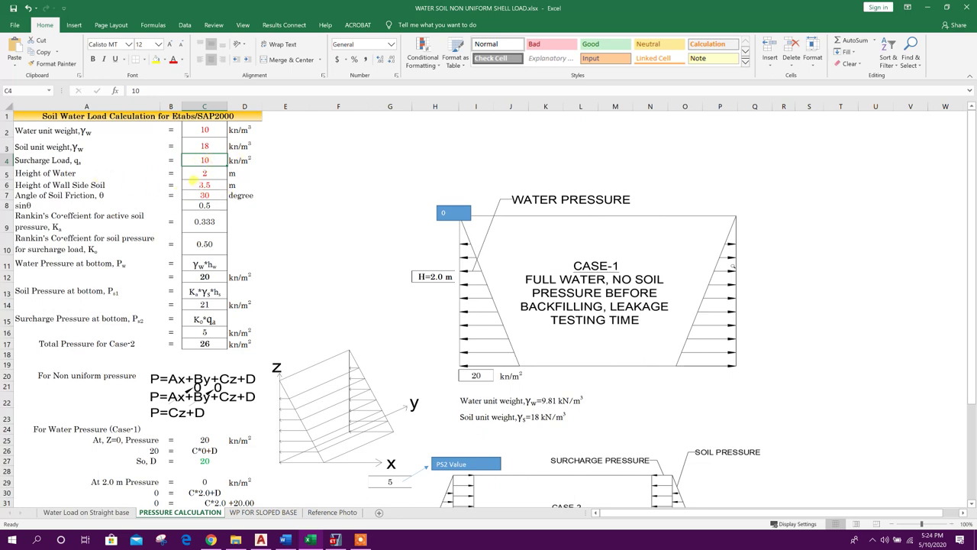
{"action": "key", "text": "Return"}
{"action": "key", "text": "Return"}
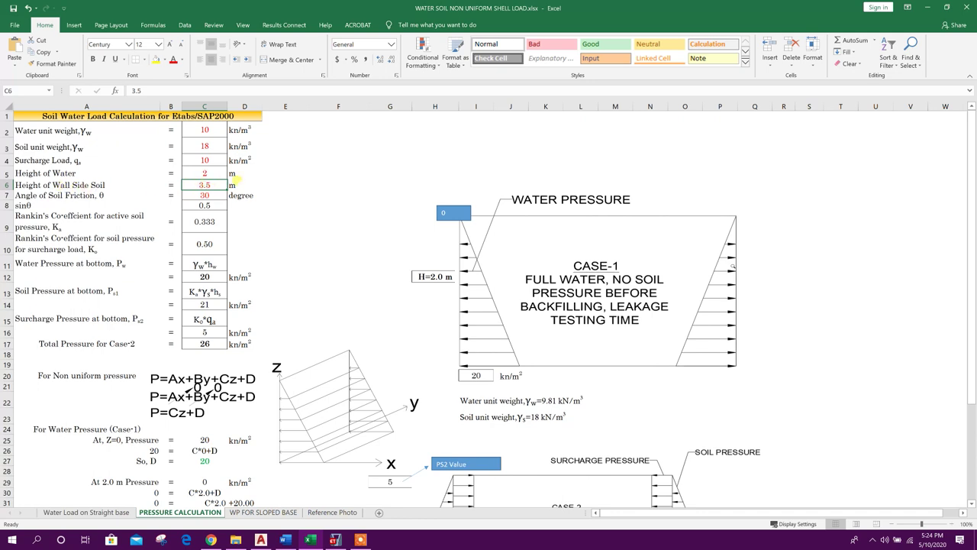
{"action": "key", "text": "Return"}
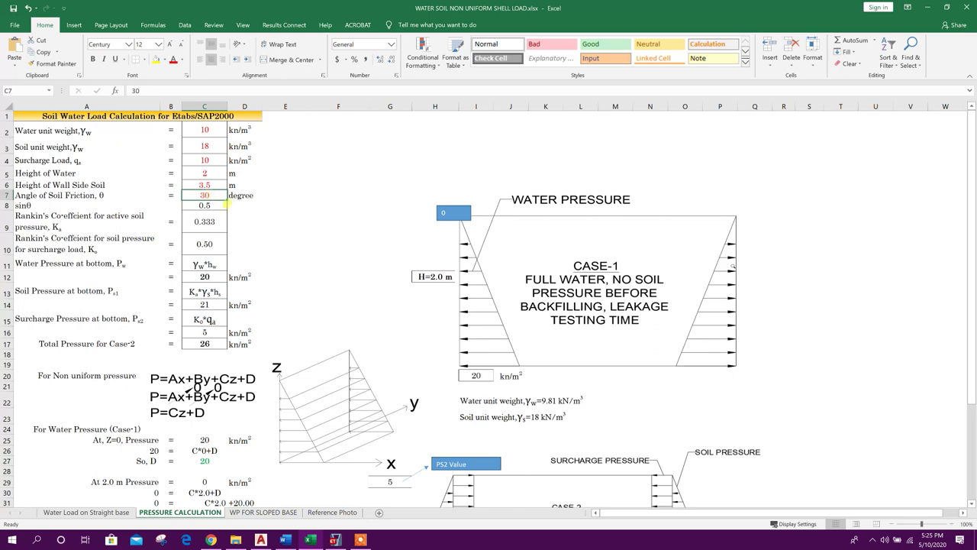
Examine the Case-2 soil plus surcharge pressure calculation and its coefficients D and C.
{"action": "scroll", "coordinate": [195, 293], "scroll_direction": "down", "scroll_amount": 7}
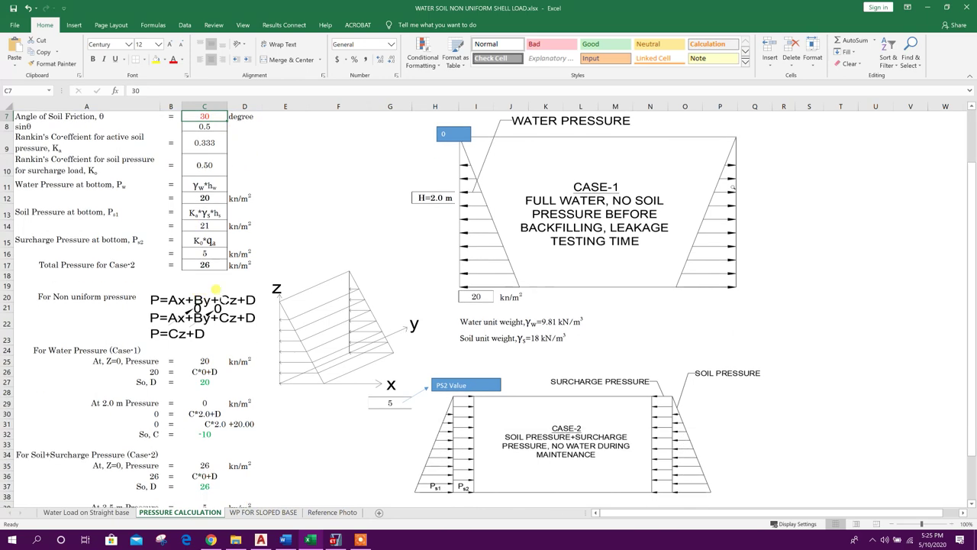
{"action": "left_click", "coordinate": [24, 253]}
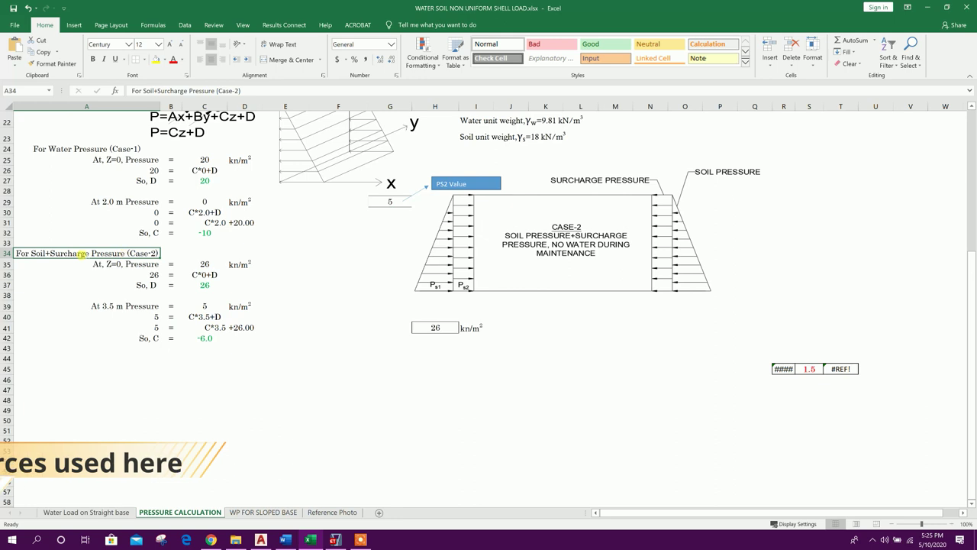
{"action": "left_click", "coordinate": [205, 264]}
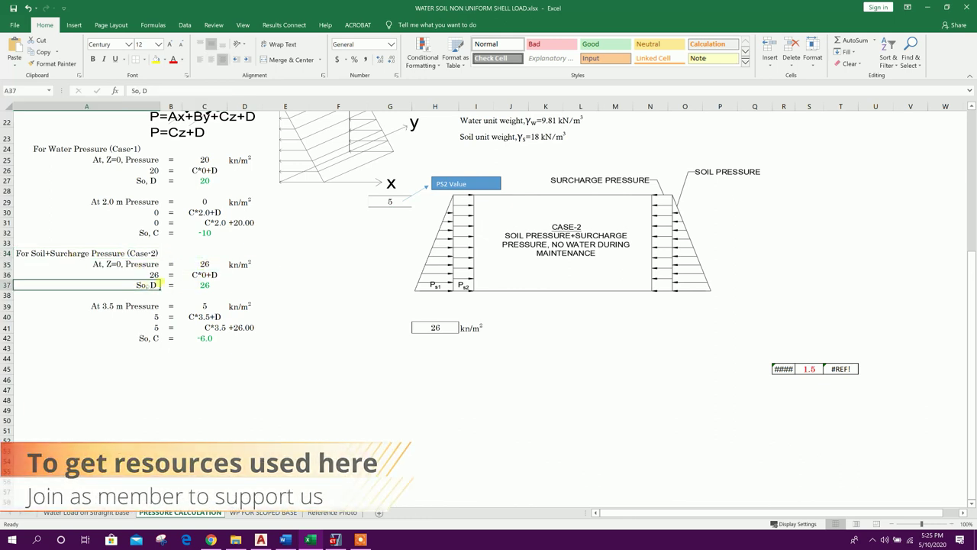
{"action": "left_click", "coordinate": [145, 338]}
{"action": "left_click", "coordinate": [207, 337]}
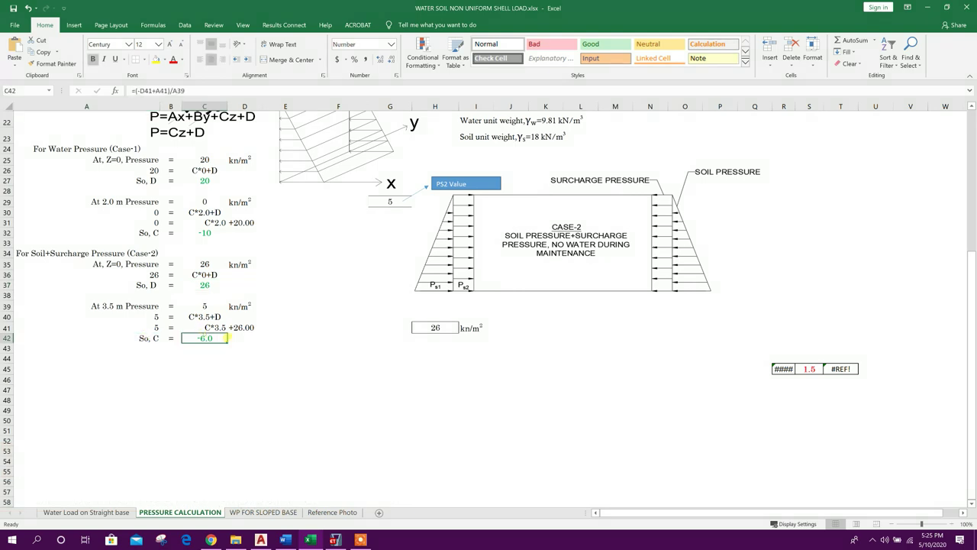
{"action": "scroll", "coordinate": [280, 346], "scroll_direction": "up", "scroll_amount": 3}
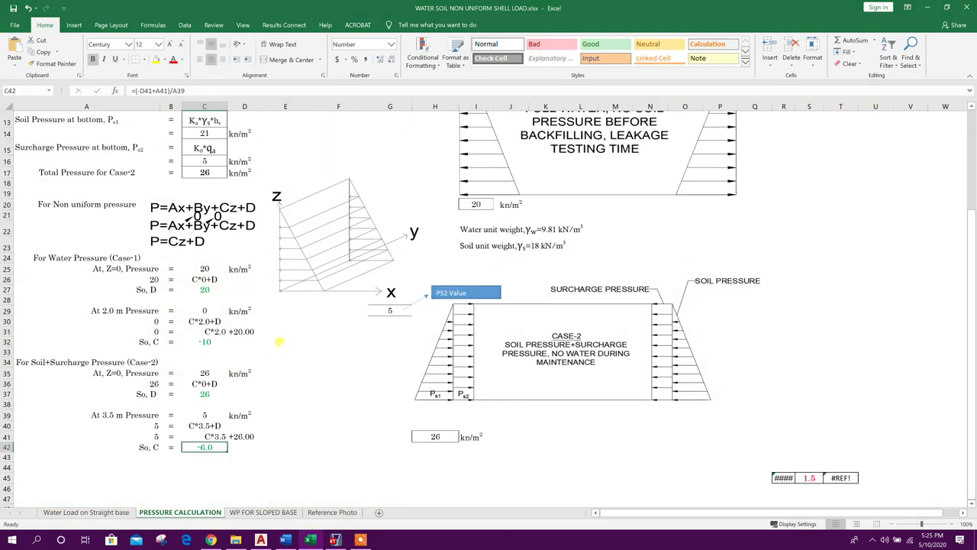
{"action": "scroll", "coordinate": [279, 341], "scroll_direction": "up", "scroll_amount": 4}
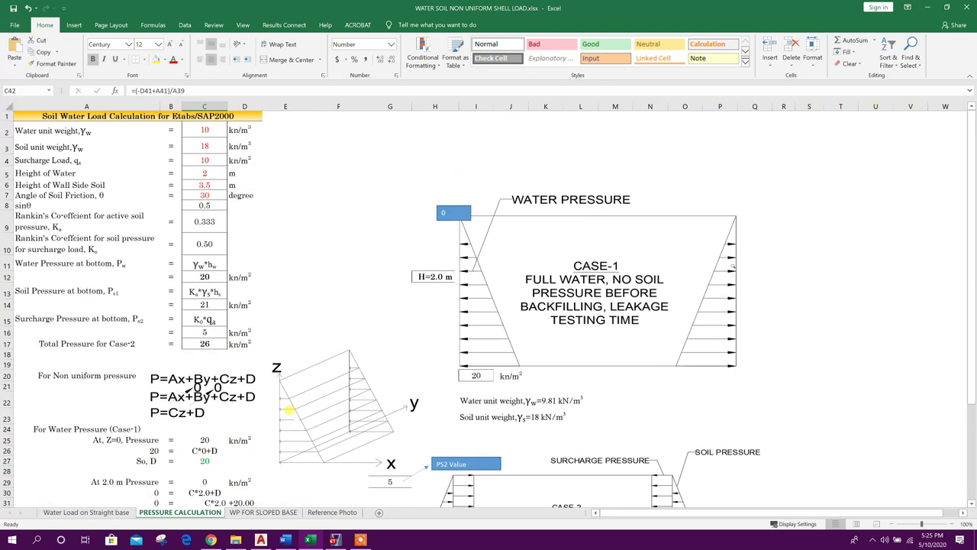
Switch back to ETABS and set the non-uniform shell load to pattern SP with C -6 and D 26 kN/m².
{"action": "left_click", "coordinate": [335, 540]}
{"action": "double_click", "coordinate": [588, 297]}
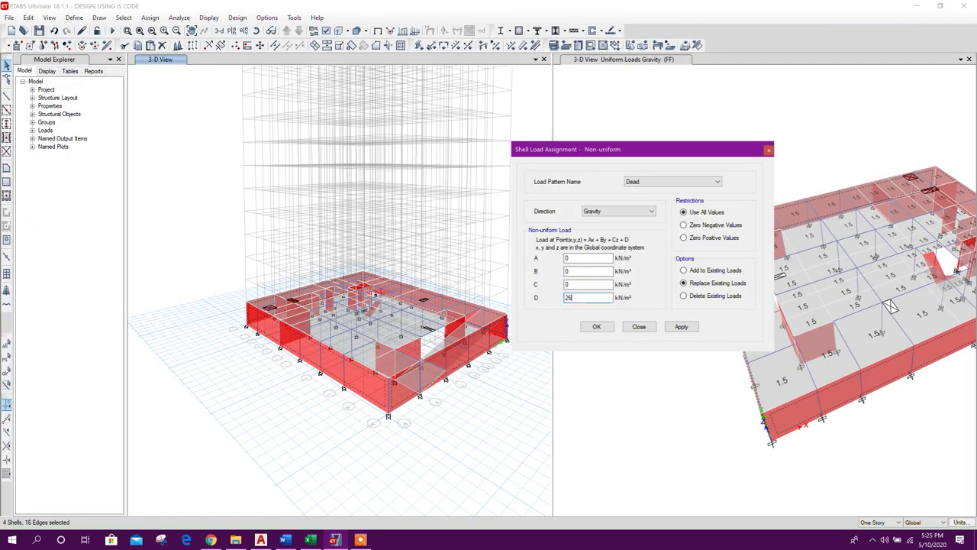
{"action": "key", "text": "shift+Tab"}
{"action": "left_click", "coordinate": [594, 272]}
{"action": "left_click", "coordinate": [645, 184]}
{"action": "left_click", "coordinate": [642, 217]}
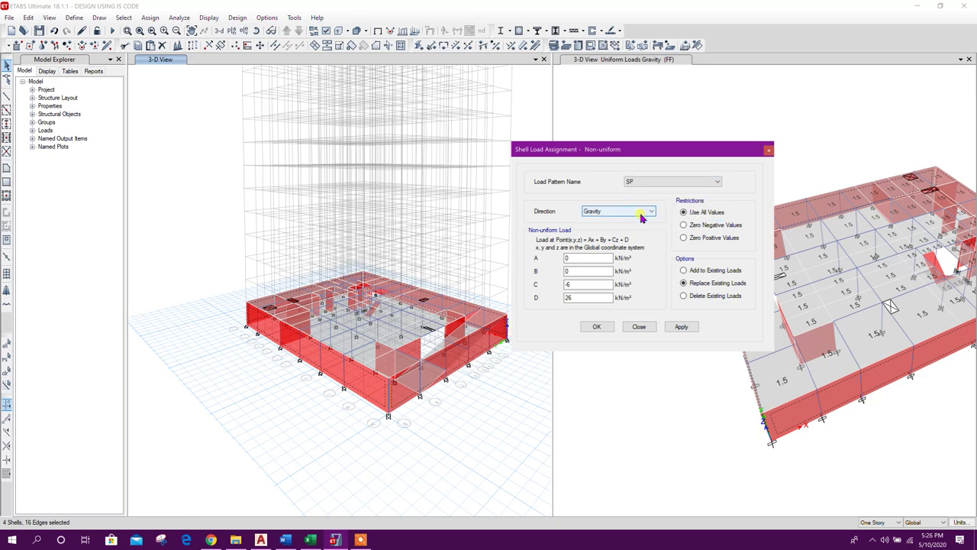
Set the load direction to Local-3 and apply the non-uniform load to the selected basement walls.
{"action": "left_click", "coordinate": [632, 211]}
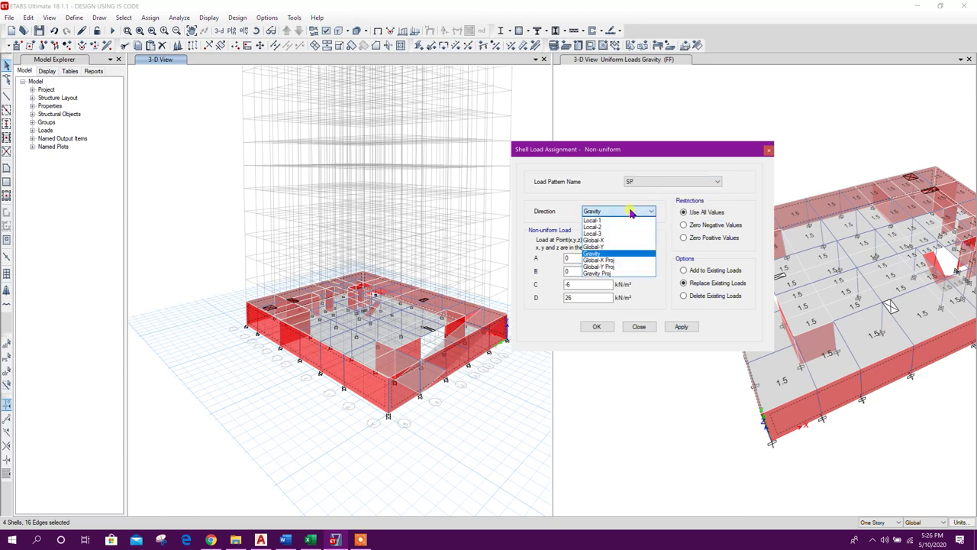
{"action": "left_click", "coordinate": [616, 236]}
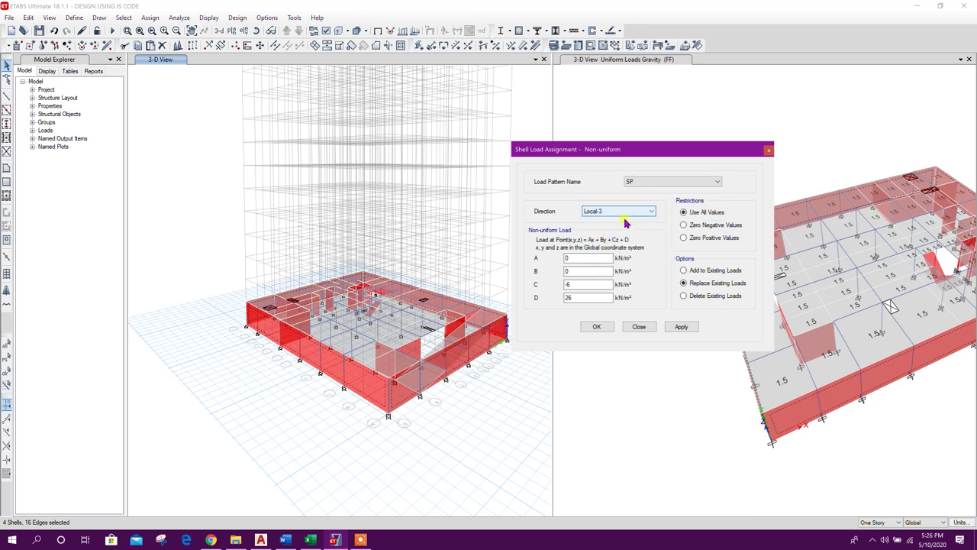
{"action": "left_click", "coordinate": [681, 326]}
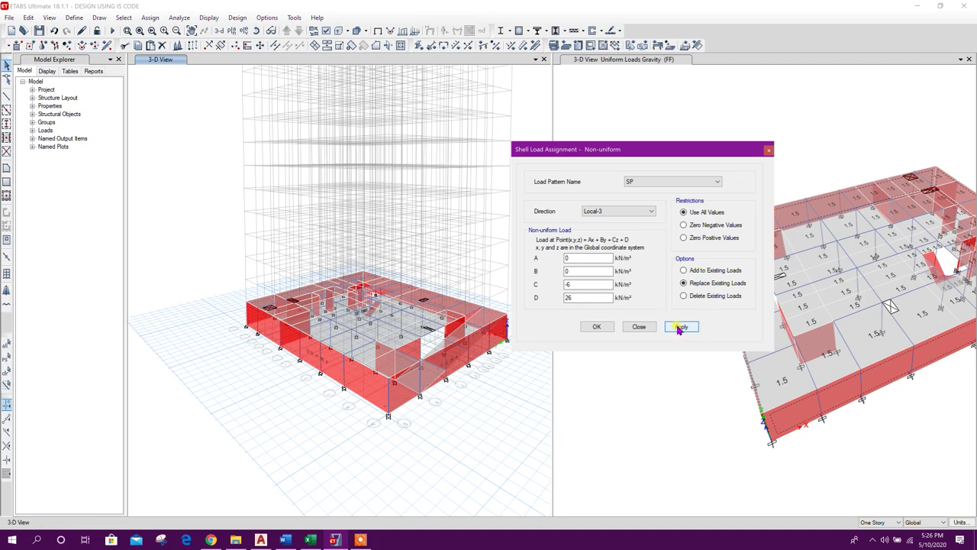
{"action": "left_click", "coordinate": [651, 328]}
Display the shell local axes in the 3-D view and examine their local-3 directions around the perimeter walls.
{"action": "scroll", "coordinate": [309, 364], "scroll_direction": "up", "scroll_amount": 5}
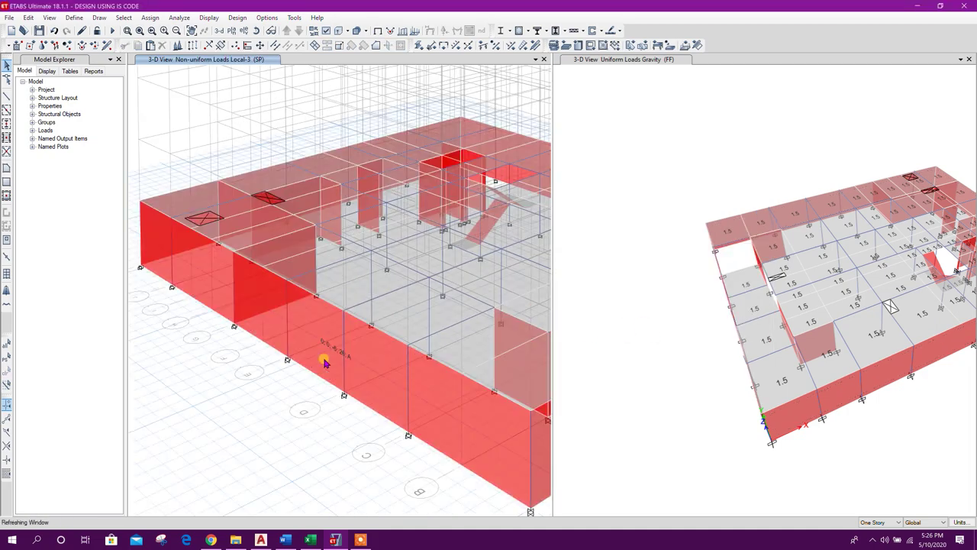
{"action": "scroll", "coordinate": [392, 349], "scroll_direction": "down", "scroll_amount": 2}
{"action": "left_click", "coordinate": [326, 31]}
{"action": "left_click_drag", "start_coordinate": [463, 87], "coordinate": [645, 86]}
{"action": "left_click", "coordinate": [611, 108]}
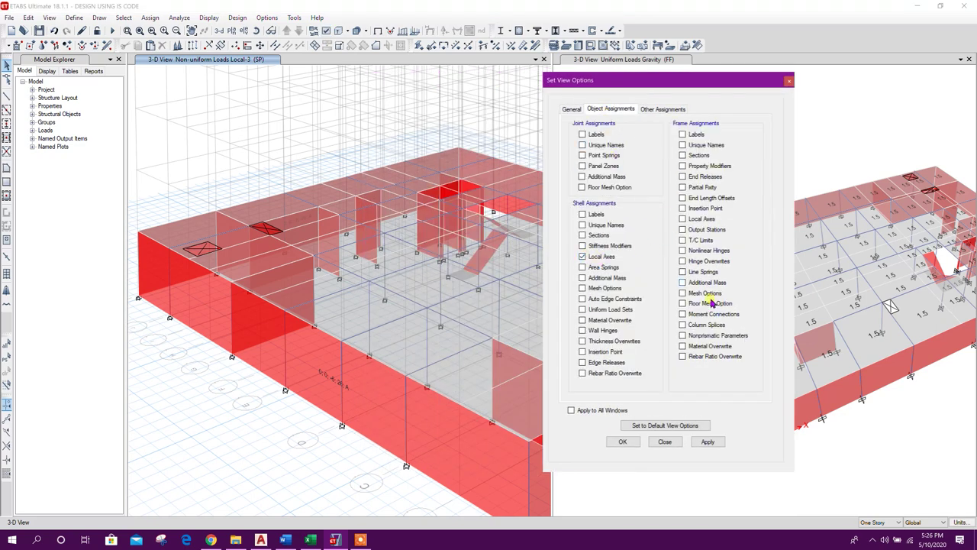
{"action": "left_click", "coordinate": [708, 442]}
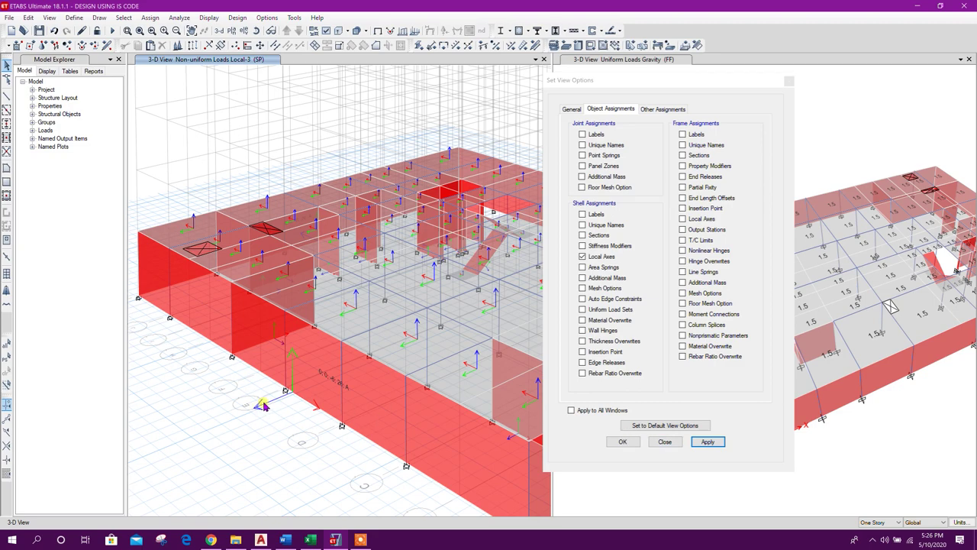
{"action": "middle_click_drag", "start_coordinate": [338, 457], "coordinate": [262, 459], "text": "shift"}
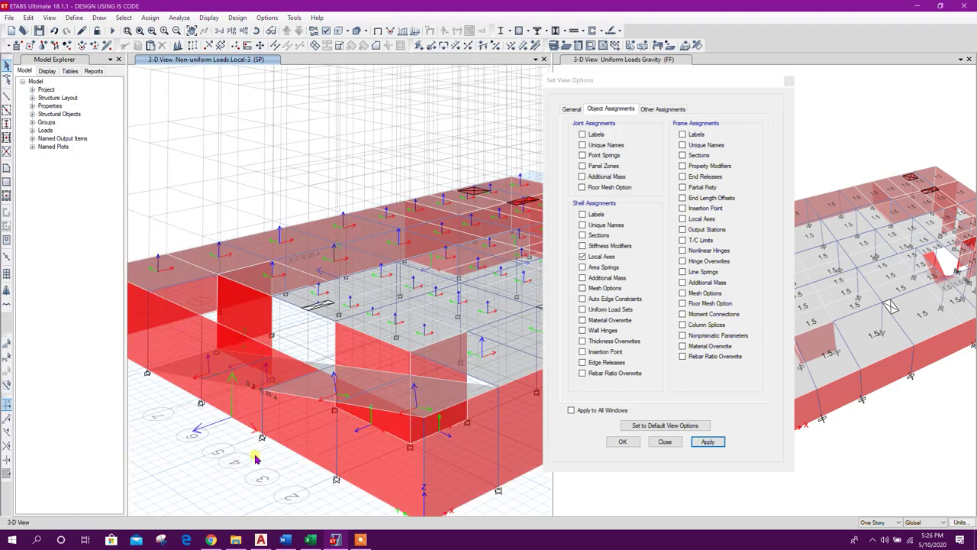
{"action": "middle_click_drag", "start_coordinate": [428, 475], "coordinate": [333, 358], "text": "shift"}
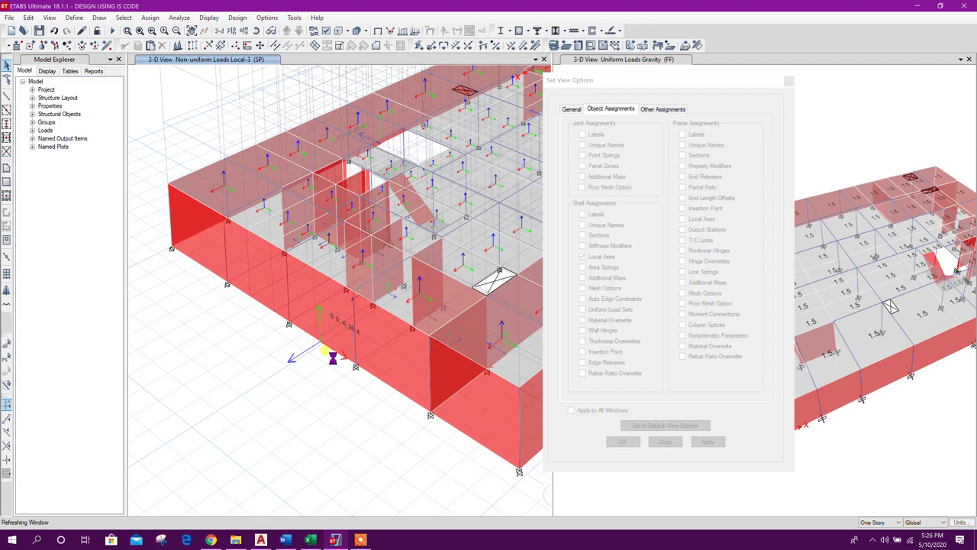
{"action": "left_click", "coordinate": [665, 442]}
{"action": "middle_click_drag", "start_coordinate": [380, 403], "coordinate": [343, 386], "text": "shift"}
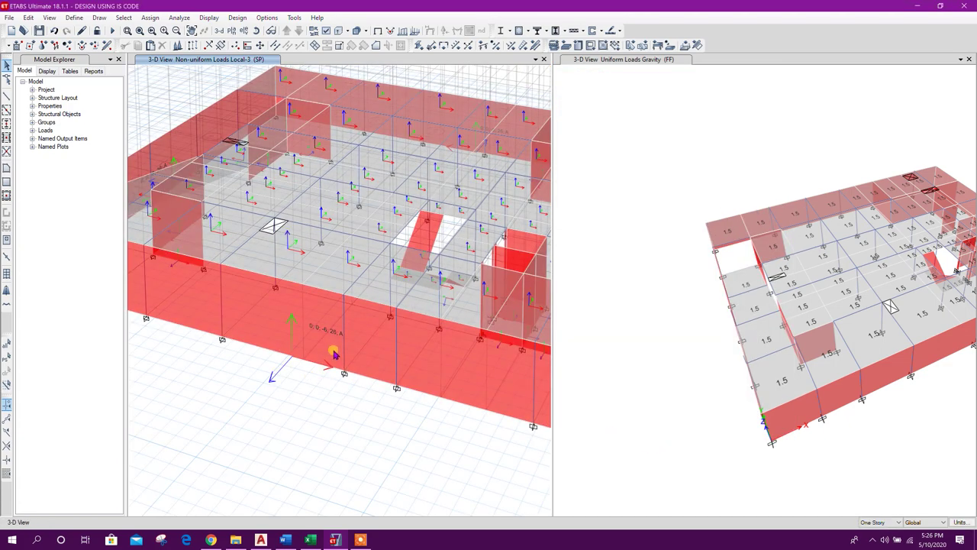
{"action": "middle_click_drag", "start_coordinate": [262, 396], "coordinate": [328, 382], "text": "shift"}
{"action": "middle_click_drag", "start_coordinate": [353, 419], "coordinate": [395, 413], "text": "shift"}
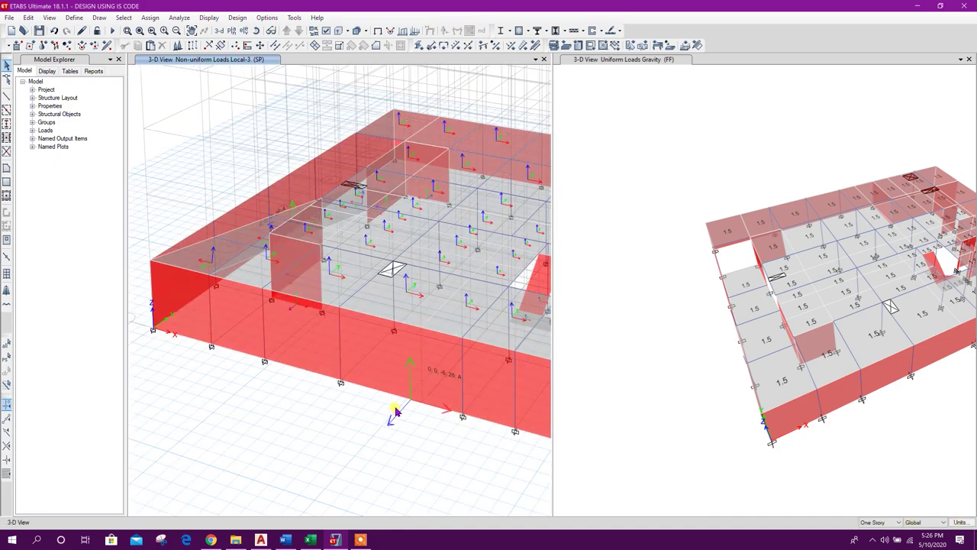
Modify the SP load case so its SP load pattern uses a scale factor of -1.
{"action": "left_click", "coordinate": [75, 17]}
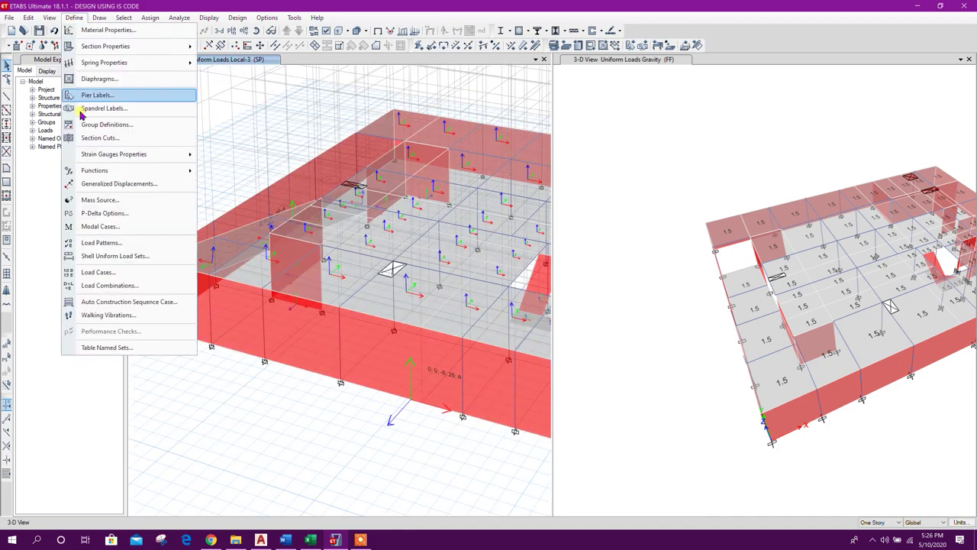
{"action": "left_click", "coordinate": [115, 271]}
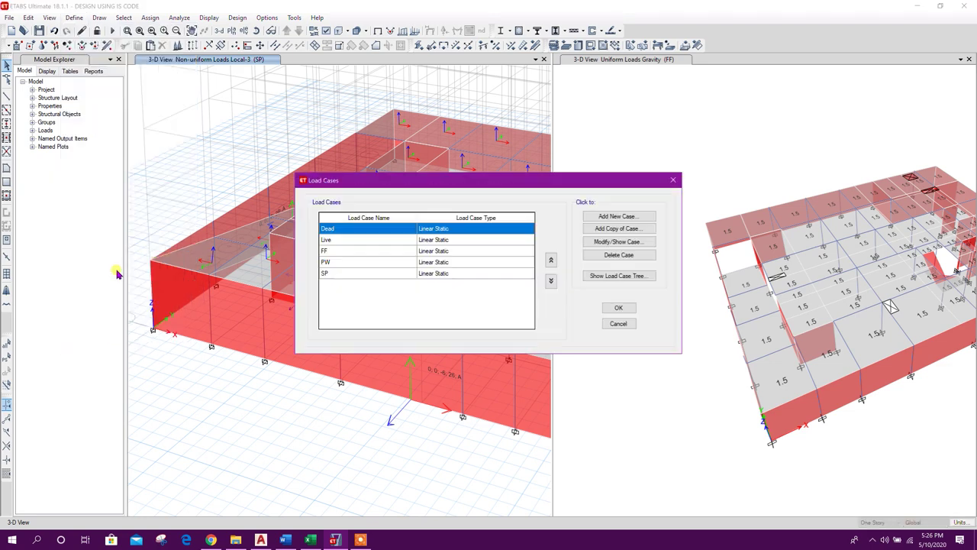
{"action": "left_click", "coordinate": [388, 273]}
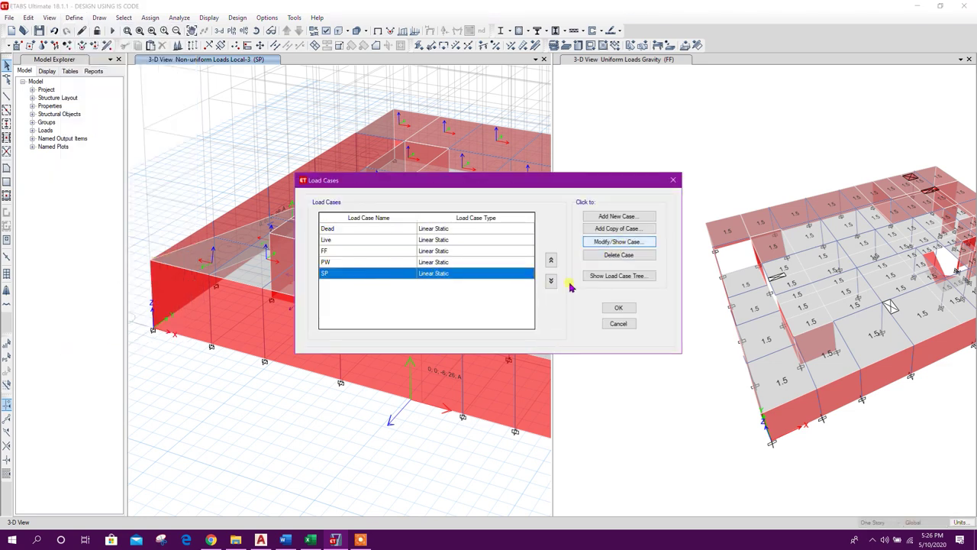
{"action": "left_click", "coordinate": [619, 242]}
{"action": "left_click", "coordinate": [508, 264]}
{"action": "left_click", "coordinate": [511, 262]}
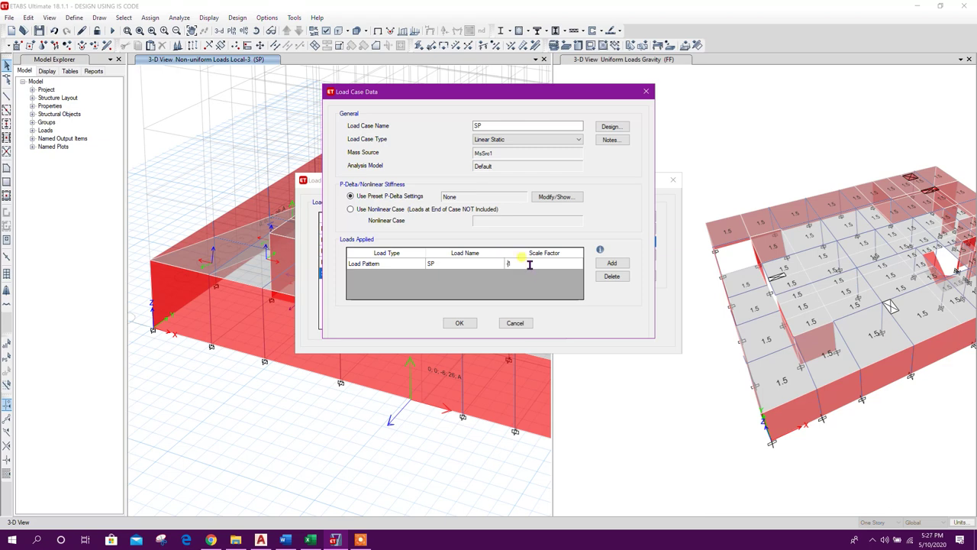
{"action": "left_click", "coordinate": [515, 128]}
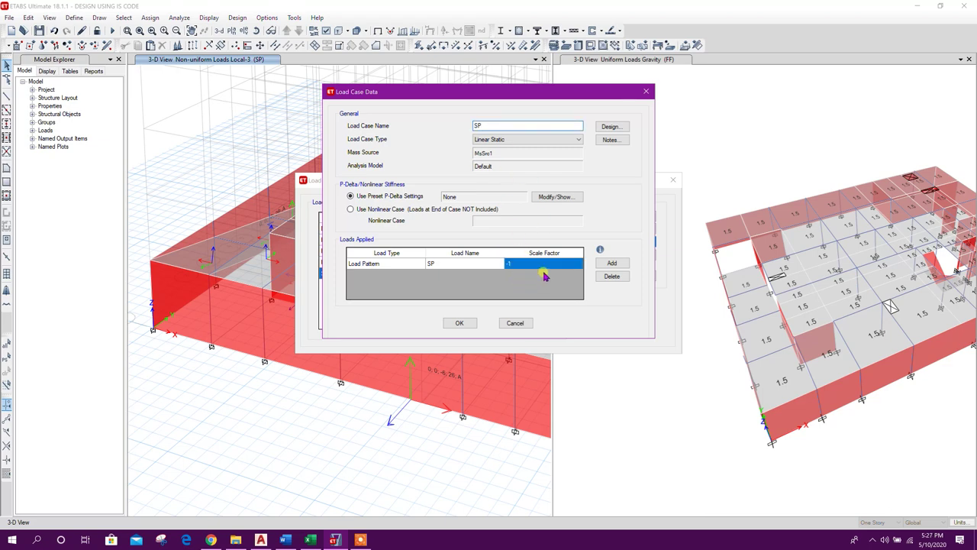
{"action": "left_click", "coordinate": [460, 323]}
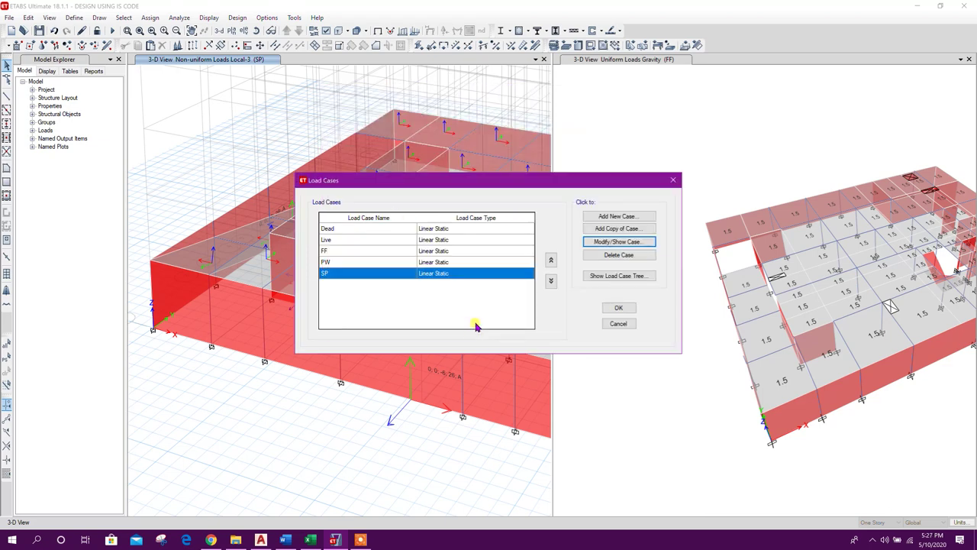
{"action": "left_click", "coordinate": [615, 308]}
Switch the 3-D view of the basement to the plan view at the Base level.
{"action": "scroll", "coordinate": [405, 405], "scroll_direction": "up", "scroll_amount": 2}
{"action": "middle_click_drag", "start_coordinate": [426, 426], "coordinate": [371, 425], "text": "shift"}
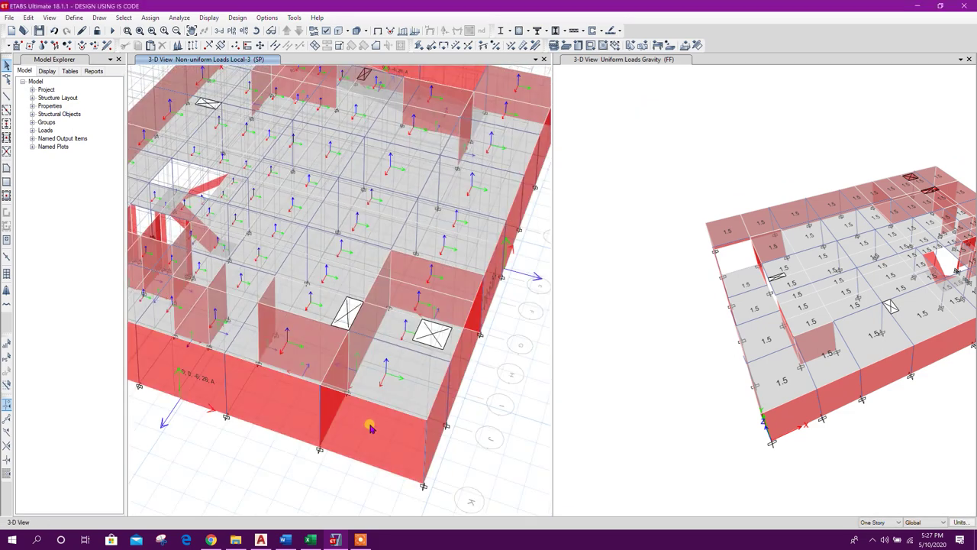
{"action": "left_click", "coordinate": [231, 31]}
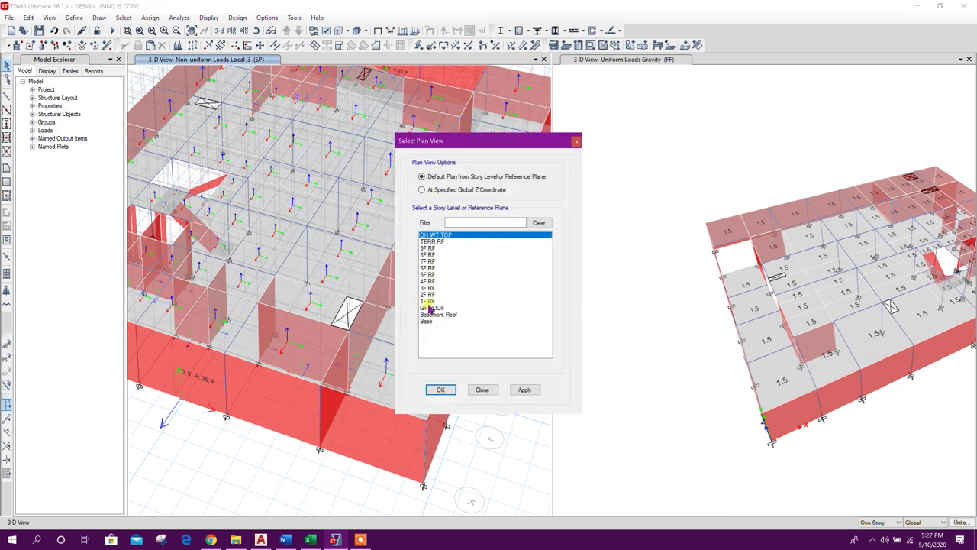
{"action": "left_click", "coordinate": [432, 321]}
{"action": "left_click", "coordinate": [519, 389]}
{"action": "left_click", "coordinate": [492, 391]}
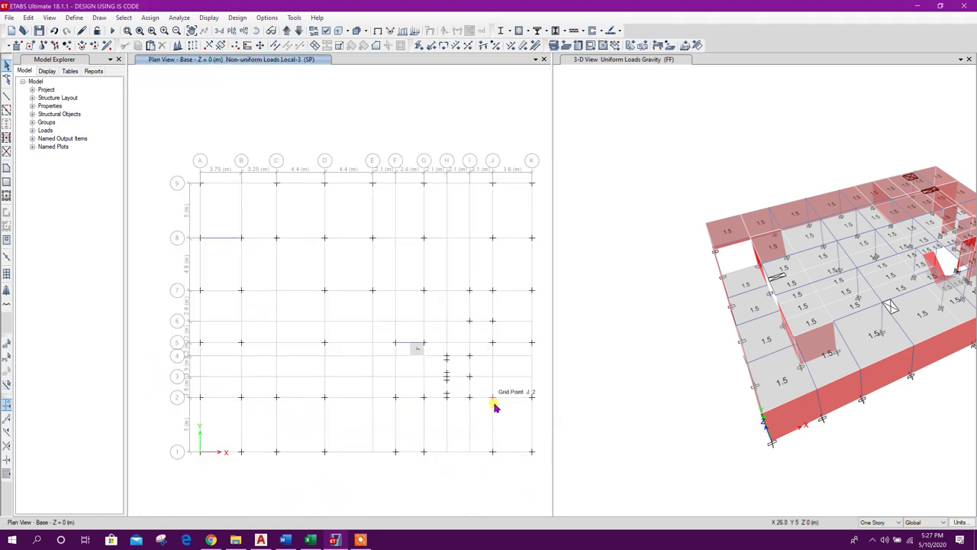
{"action": "middle_click_drag", "start_coordinate": [403, 214], "coordinate": [398, 237]}
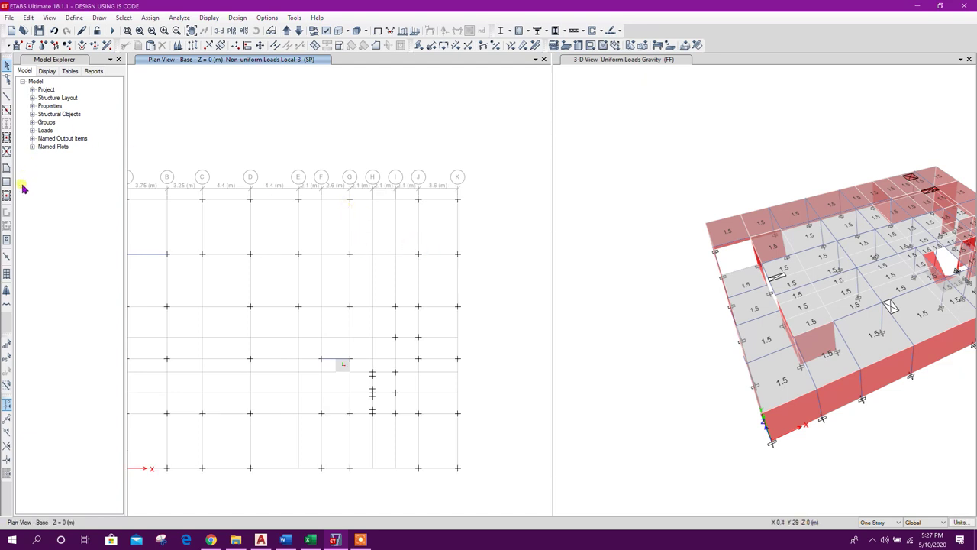
Open the slab property definitions and start a copy of the RAMP25 property.
{"action": "left_click", "coordinate": [76, 19]}
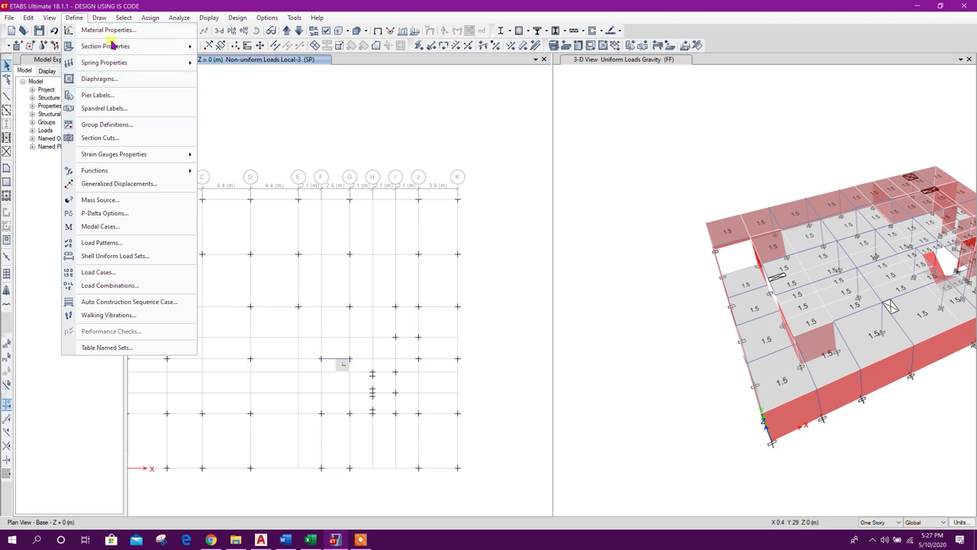
{"action": "mouse_move", "coordinate": [113, 45]}
{"action": "left_click", "coordinate": [247, 86]}
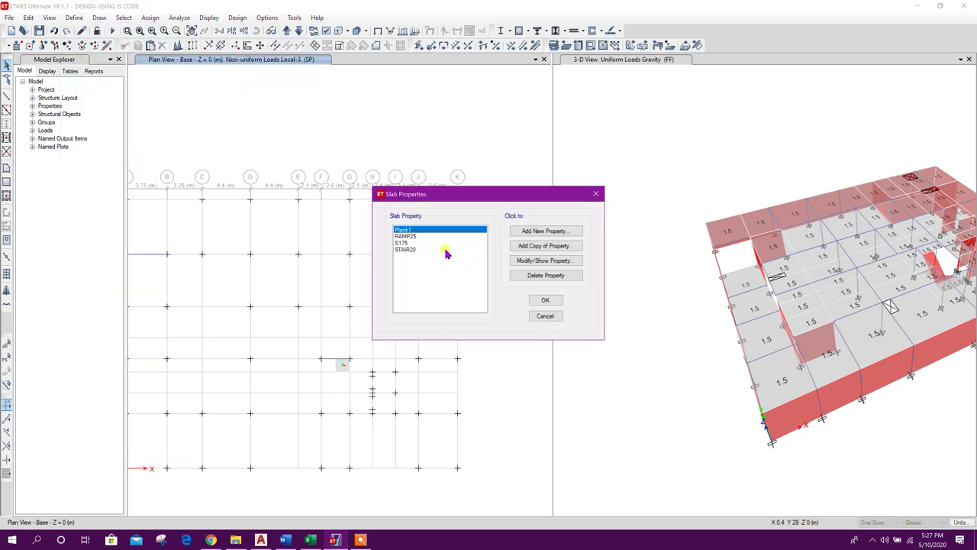
{"action": "left_click", "coordinate": [416, 250]}
{"action": "left_click", "coordinate": [444, 231]}
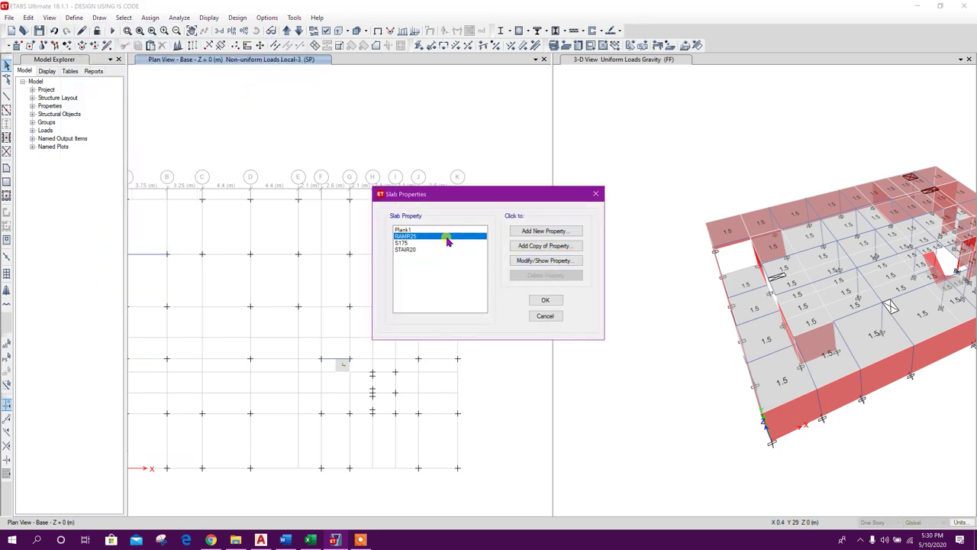
{"action": "left_click", "coordinate": [532, 246]}
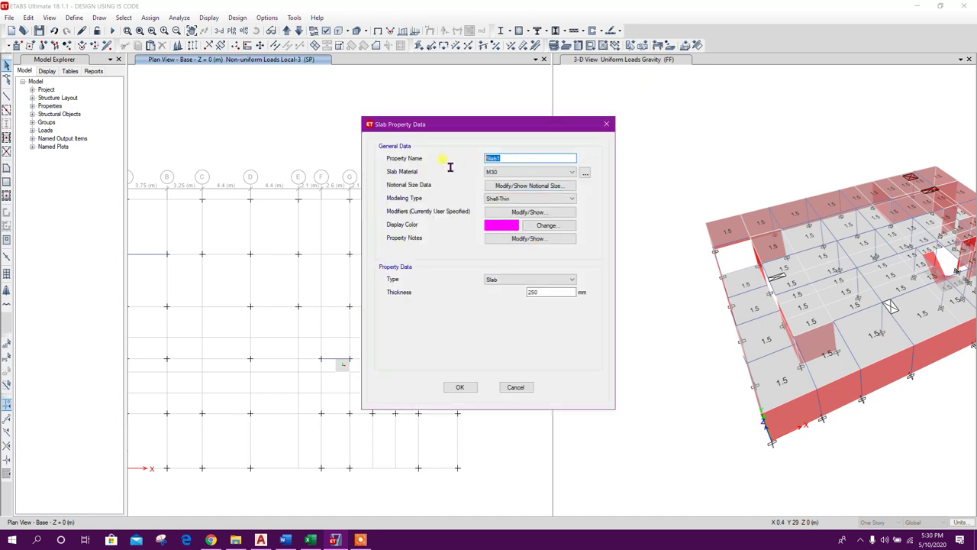
Name the copied slab property WTB30, set its thickness to 300 mm and save the definition.
{"action": "type", "text": "WTB30"}
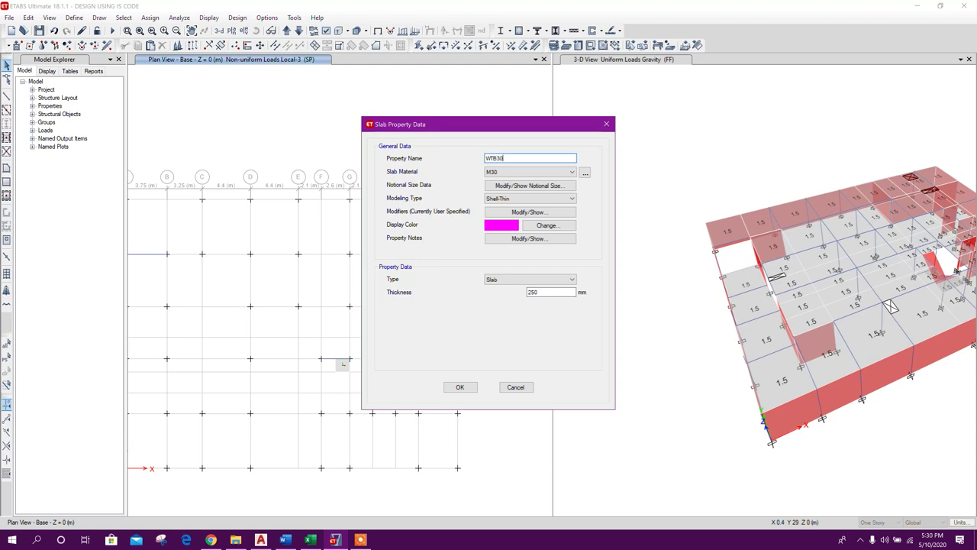
{"action": "double_click", "coordinate": [531, 294]}
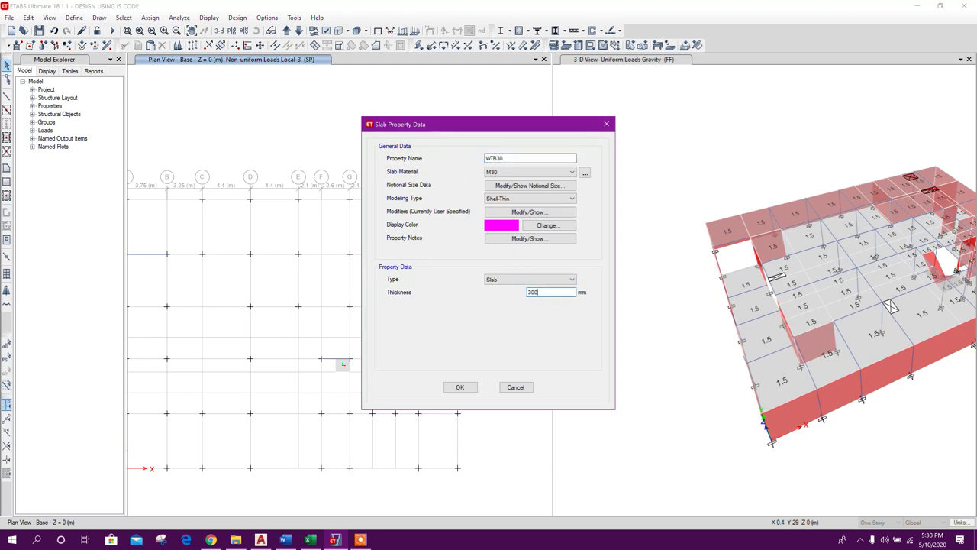
{"action": "type", "text": "300"}
{"action": "left_click", "coordinate": [524, 158]}
{"action": "left_click", "coordinate": [516, 124]}
{"action": "left_click_drag", "start_coordinate": [515, 125], "coordinate": [517, 124]}
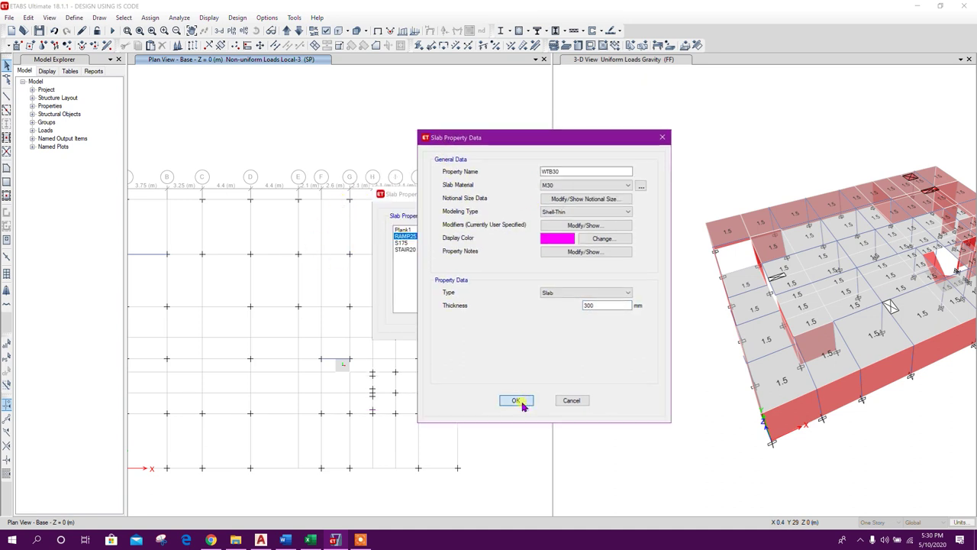
{"action": "left_click", "coordinate": [510, 400]}
{"action": "left_click", "coordinate": [543, 300]}
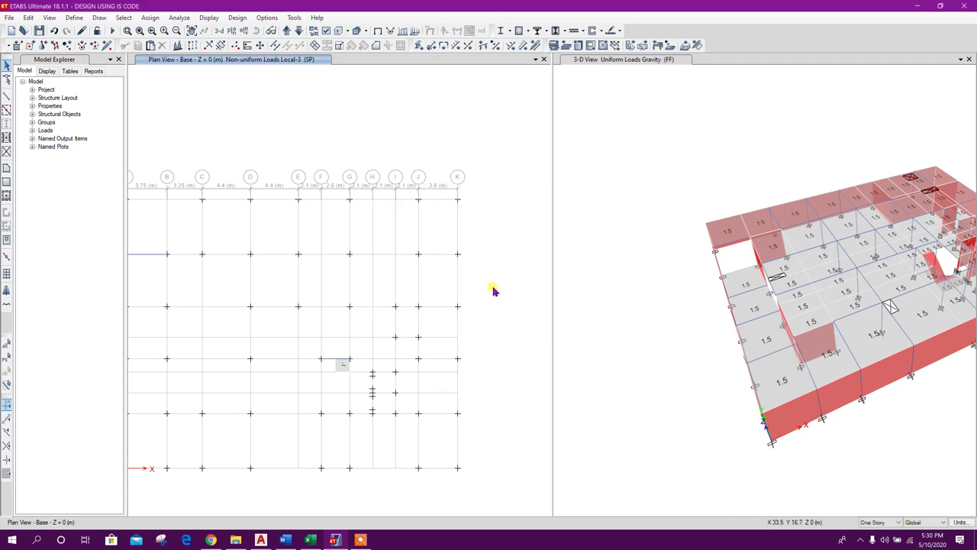
Draw a rectangular WTB30 slab on the Base plan from grid point G-9 to grid point K-8.
{"action": "left_click", "coordinate": [6, 182]}
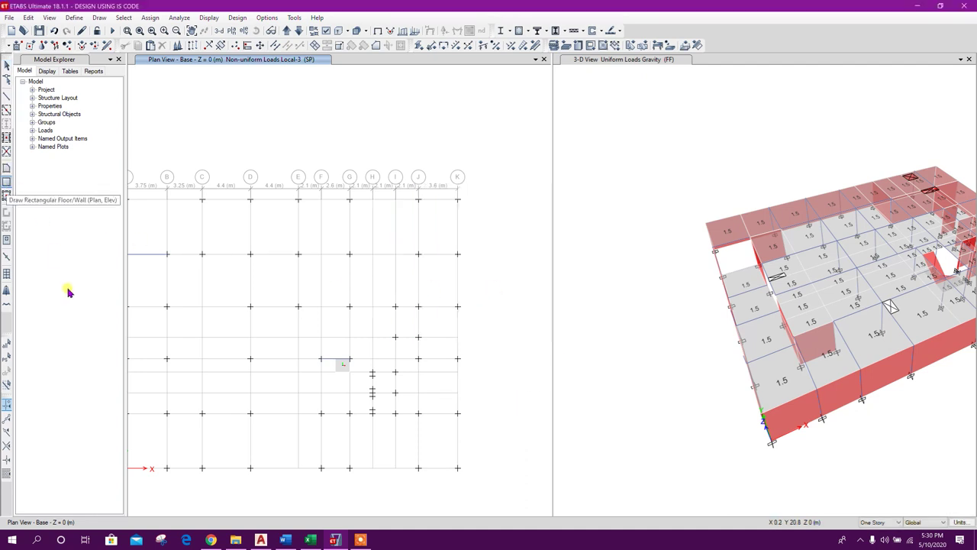
{"action": "left_click", "coordinate": [120, 419]}
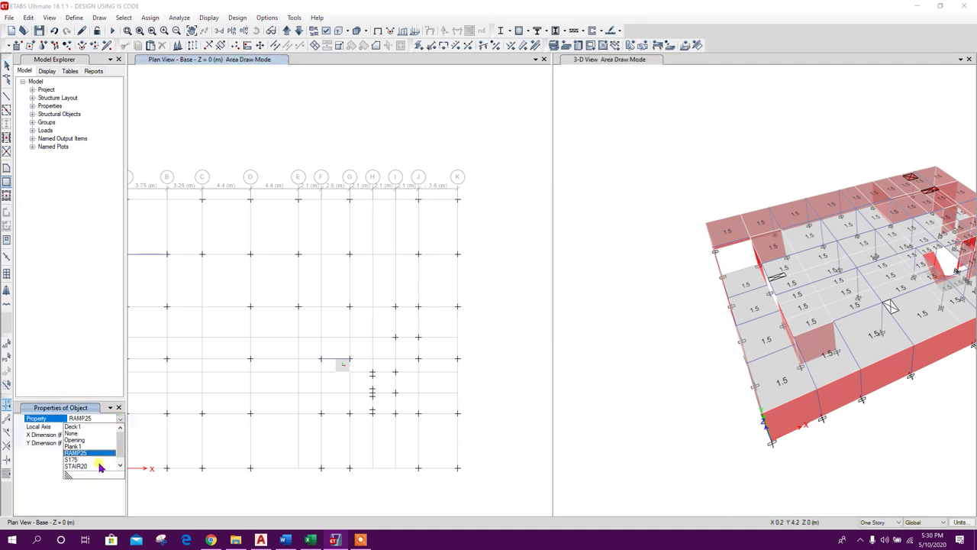
{"action": "left_click", "coordinate": [76, 462]}
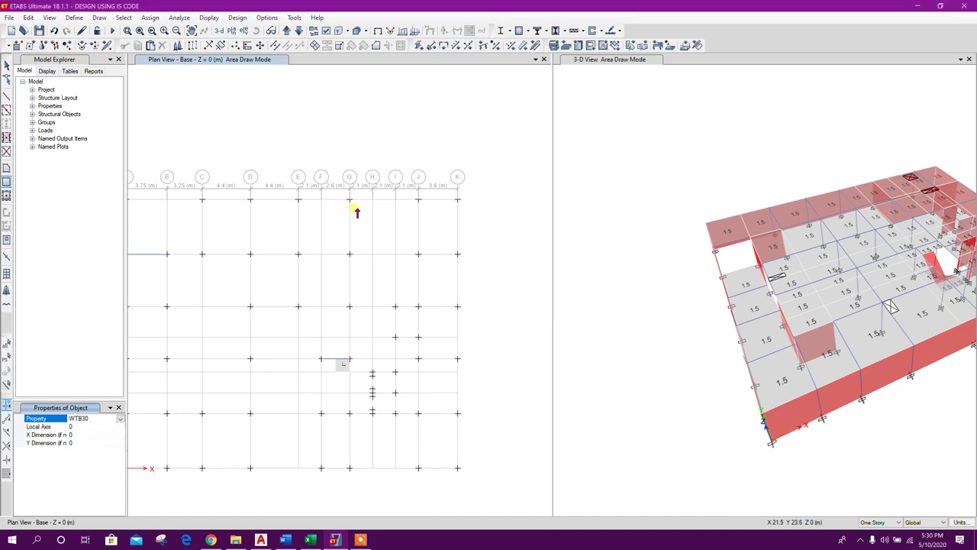
{"action": "left_click", "coordinate": [349, 200]}
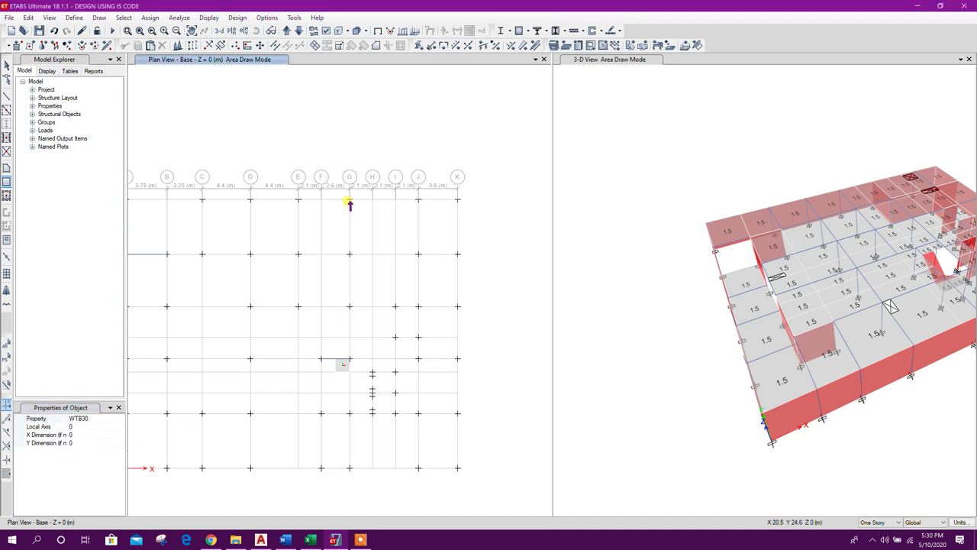
{"action": "left_click", "coordinate": [456, 254]}
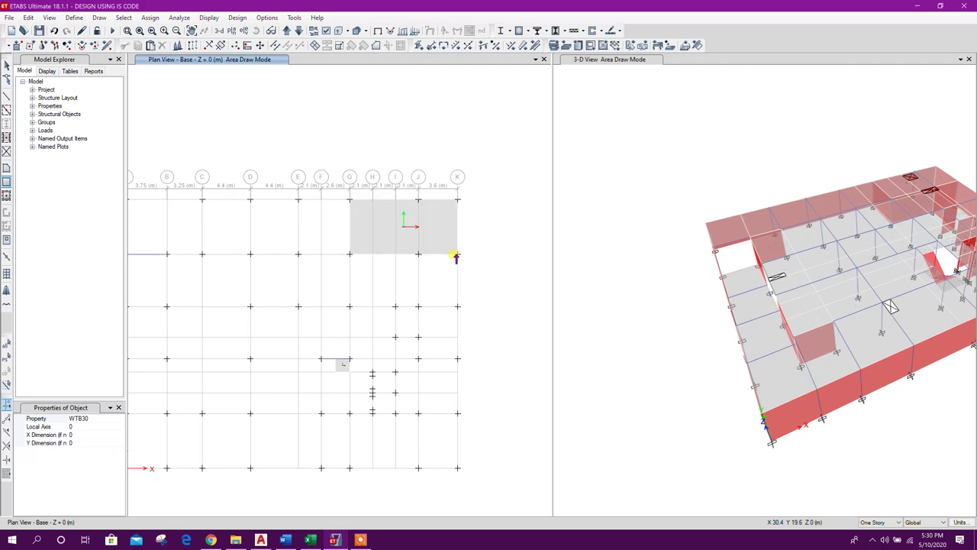
Finish drawing the slab and define a new load pattern WP of type Live with self weight multiplier 0.
{"action": "key", "text": "Escape"}
{"action": "mouse_move", "coordinate": [866, 388]}
{"action": "middle_mouse_down"}
{"action": "mouse_move", "coordinate": [853, 392]}
{"action": "mouse_move", "coordinate": [860, 431]}
{"action": "mouse_move", "coordinate": [779, 307]}
{"action": "mouse_move", "coordinate": [690, 285]}
{"action": "mouse_move", "coordinate": [766, 322]}
{"action": "mouse_move", "coordinate": [768, 311]}
{"action": "mouse_move", "coordinate": [744, 343]}
{"action": "middle_mouse_up"}
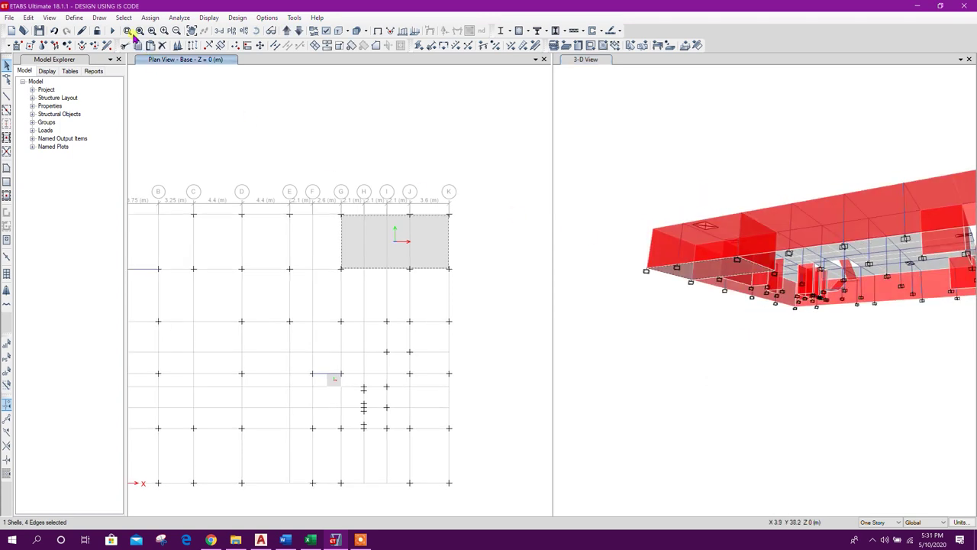
{"action": "left_click", "coordinate": [77, 18]}
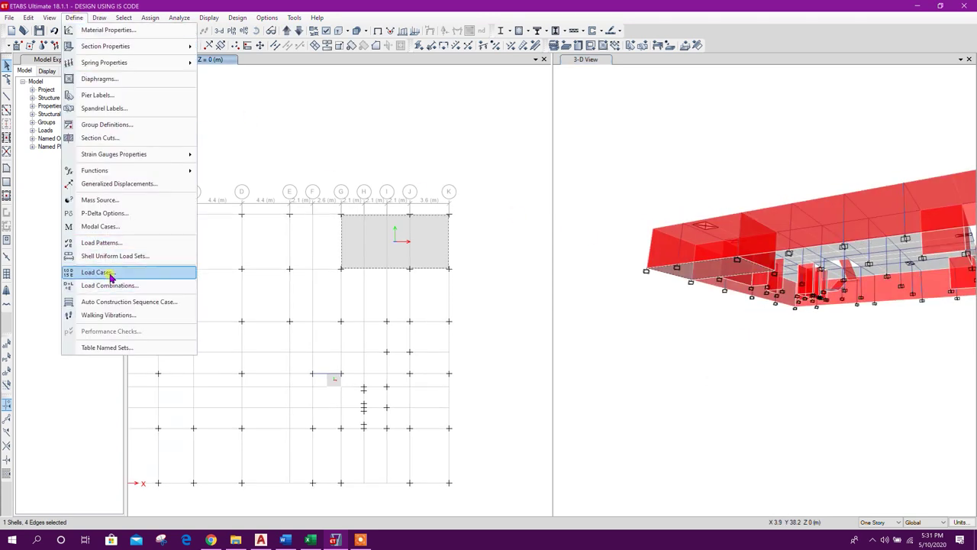
{"action": "left_click", "coordinate": [151, 242]}
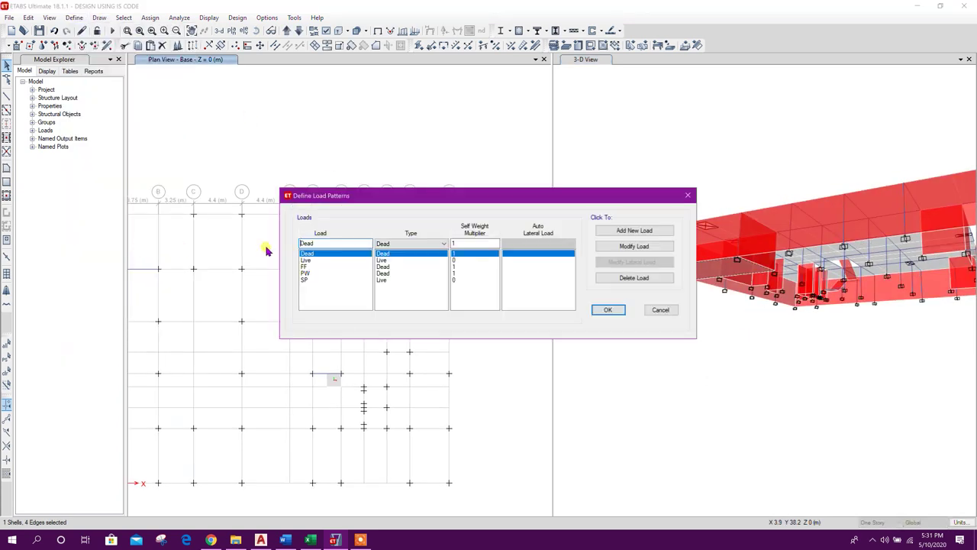
{"action": "type", "text": "WP"}
{"action": "left_click", "coordinate": [397, 244]}
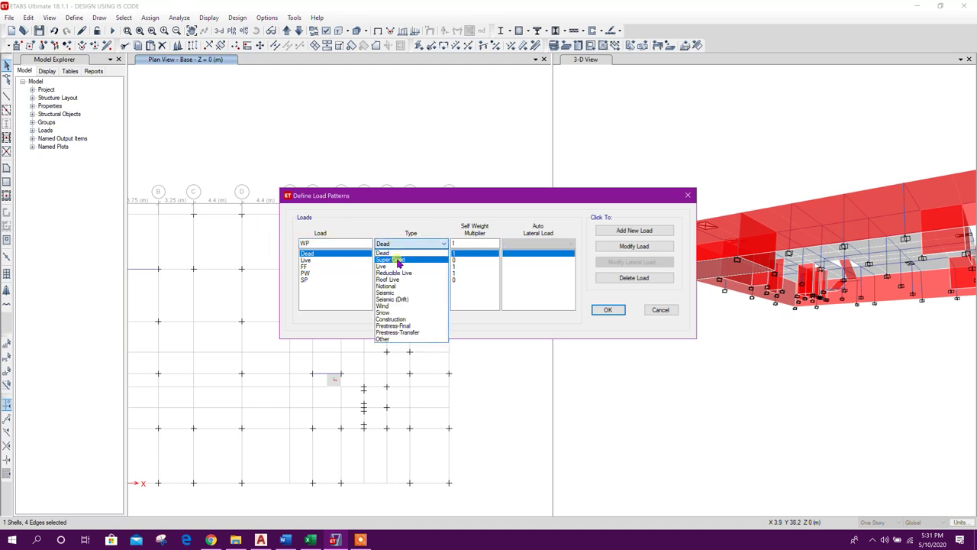
{"action": "left_click", "coordinate": [396, 267]}
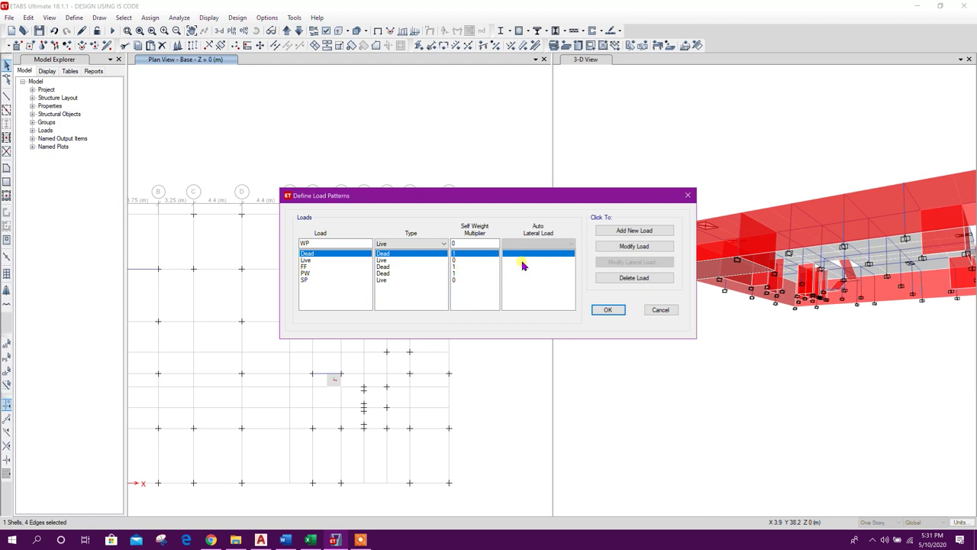
{"action": "left_click", "coordinate": [614, 230]}
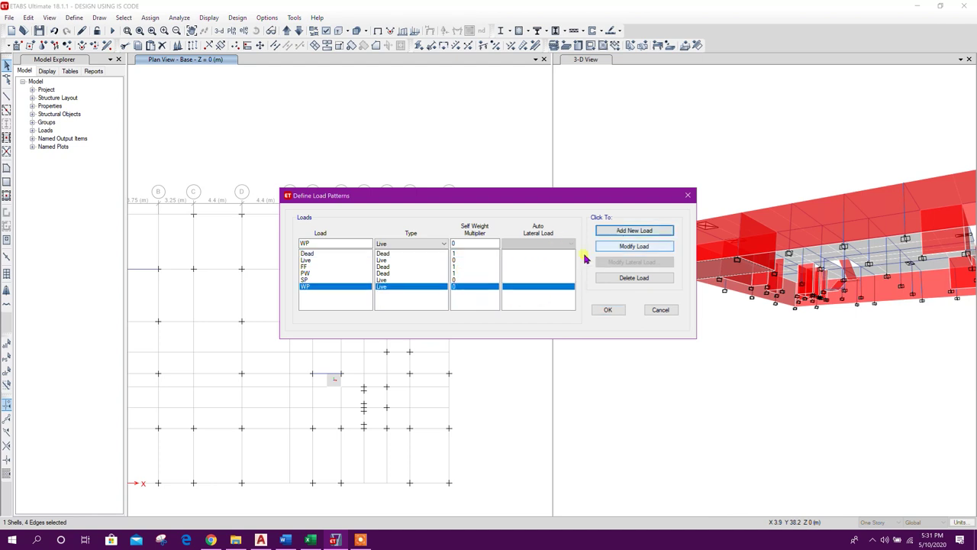
{"action": "left_click", "coordinate": [607, 310]}
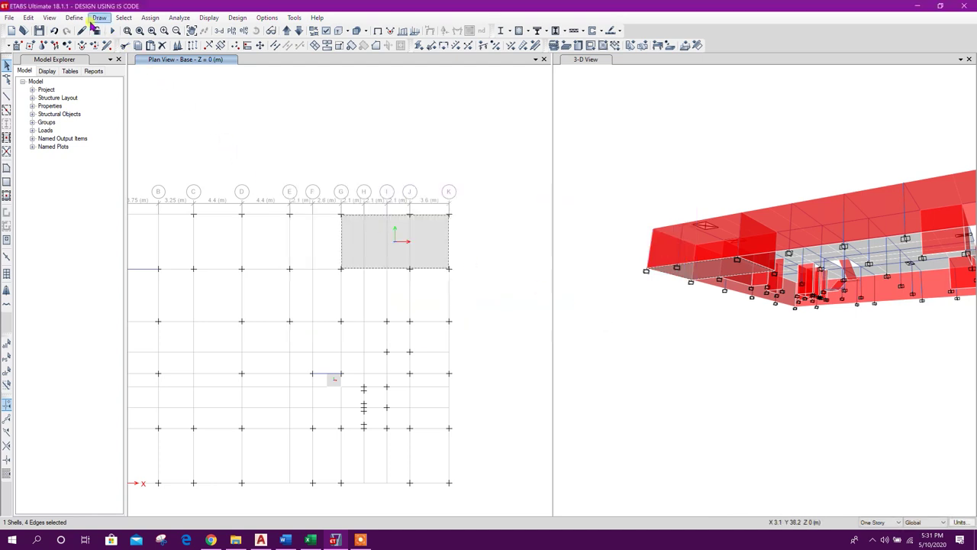
Start a uniform shell load assignment for the selected water tank base slab and choose load pattern WP.
{"action": "left_click", "coordinate": [685, 45]}
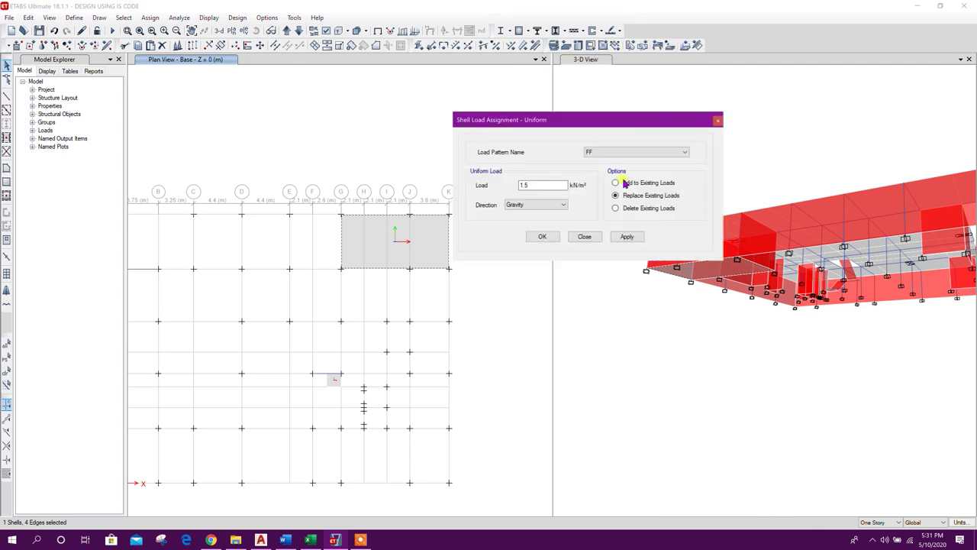
{"action": "left_click_drag", "start_coordinate": [546, 122], "coordinate": [619, 109]}
{"action": "left_click", "coordinate": [678, 140]}
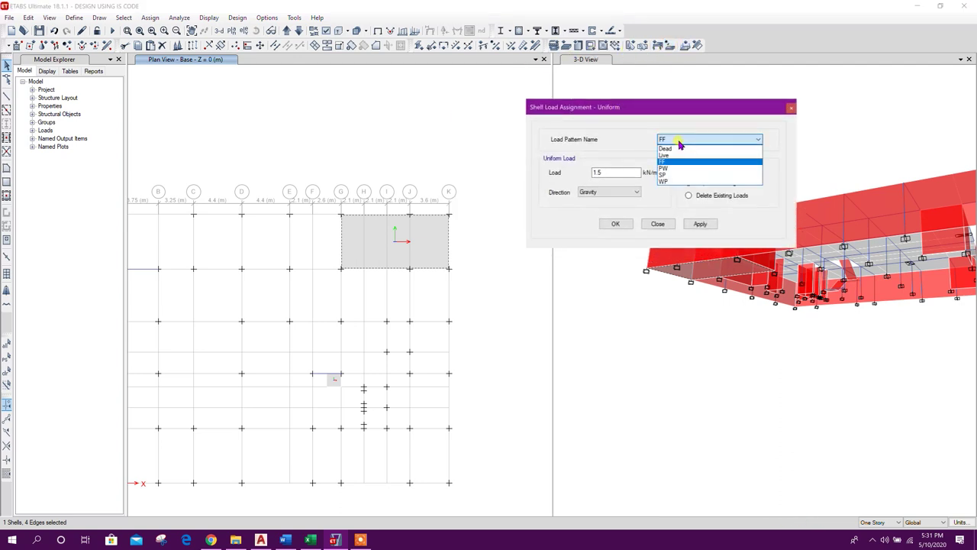
{"action": "left_click", "coordinate": [676, 182]}
{"action": "key", "text": "Tab"}
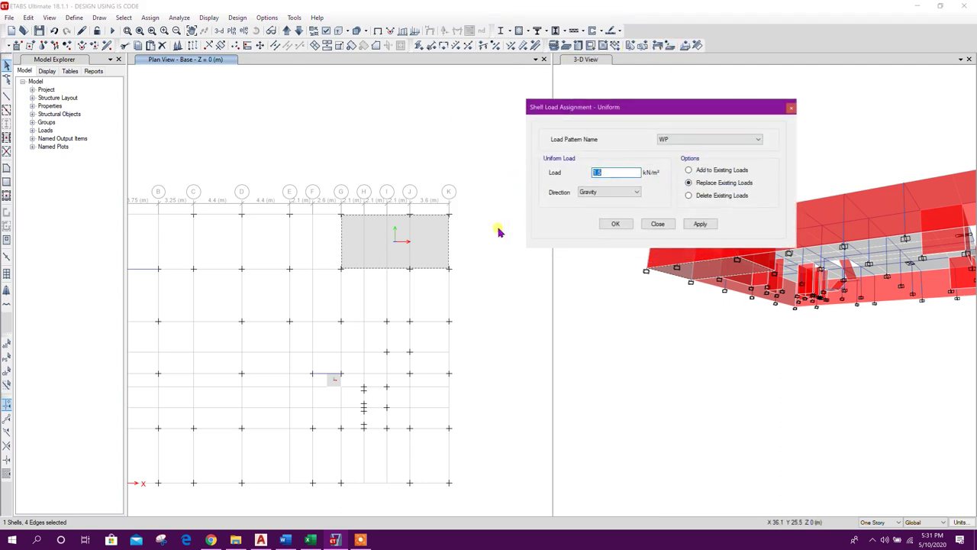
Show the Water Load on Straight base sheet in Excel, and measure the U.G. W.T. tank's clear inner length in AutoCAD.
{"action": "left_click", "coordinate": [310, 540]}
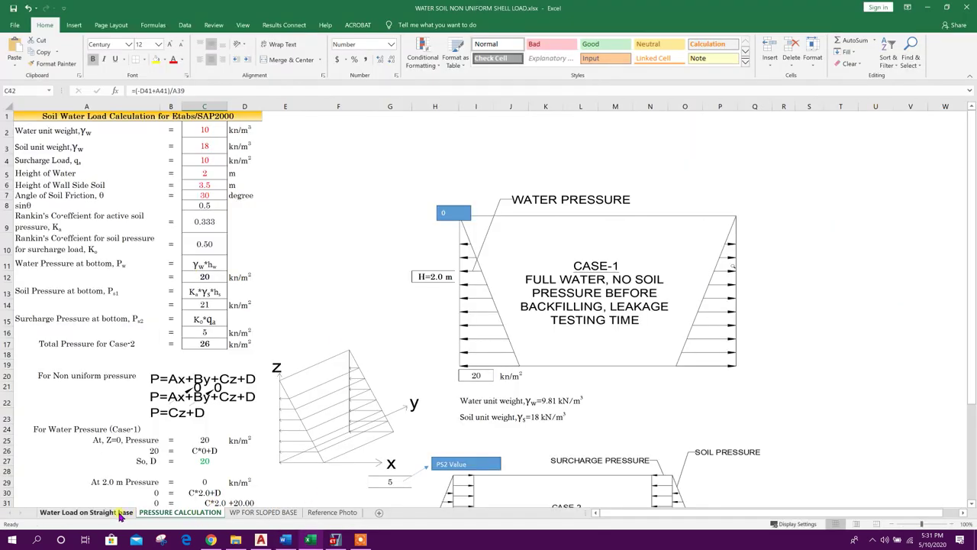
{"action": "left_click", "coordinate": [120, 513]}
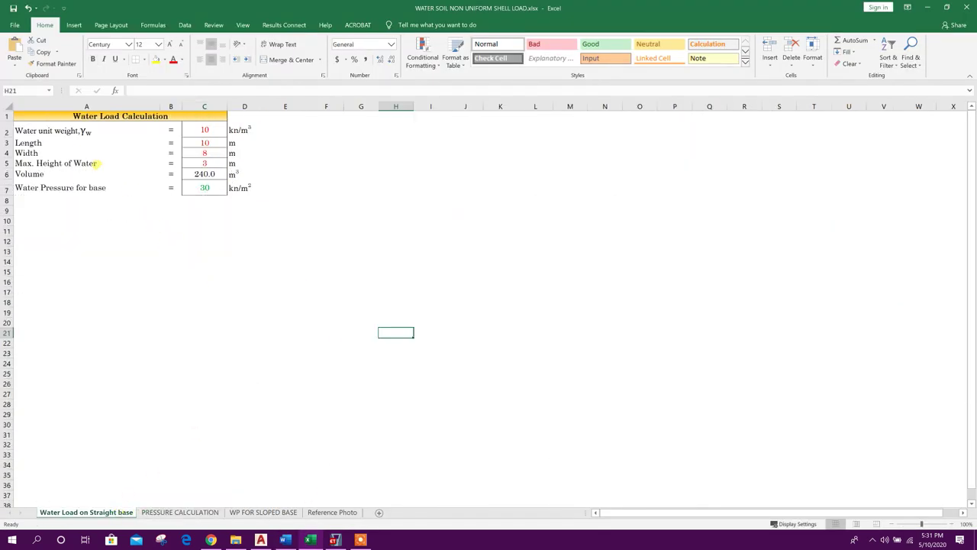
{"action": "left_click", "coordinate": [260, 540]}
{"action": "scroll", "coordinate": [472, 319], "scroll_direction": "down", "scroll_amount": 6}
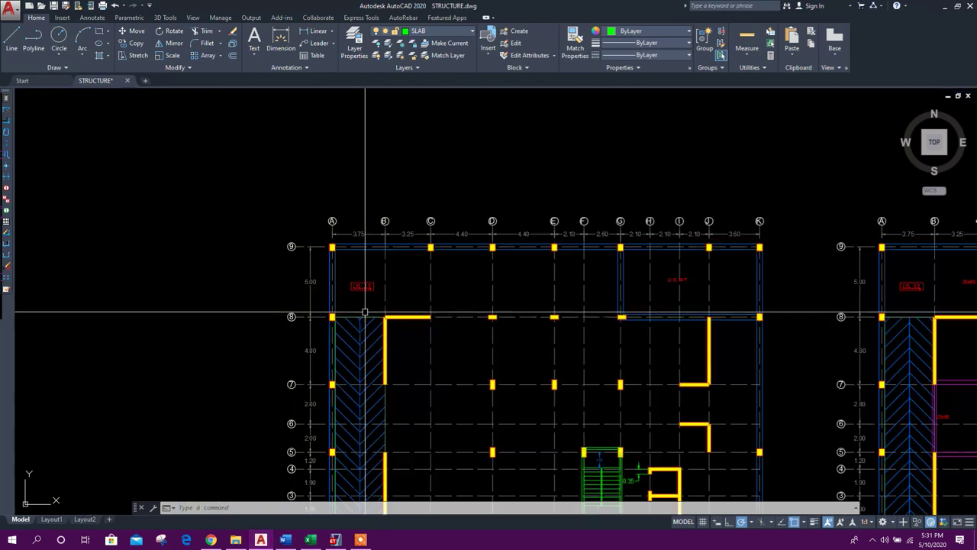
{"action": "left_click", "coordinate": [319, 31]}
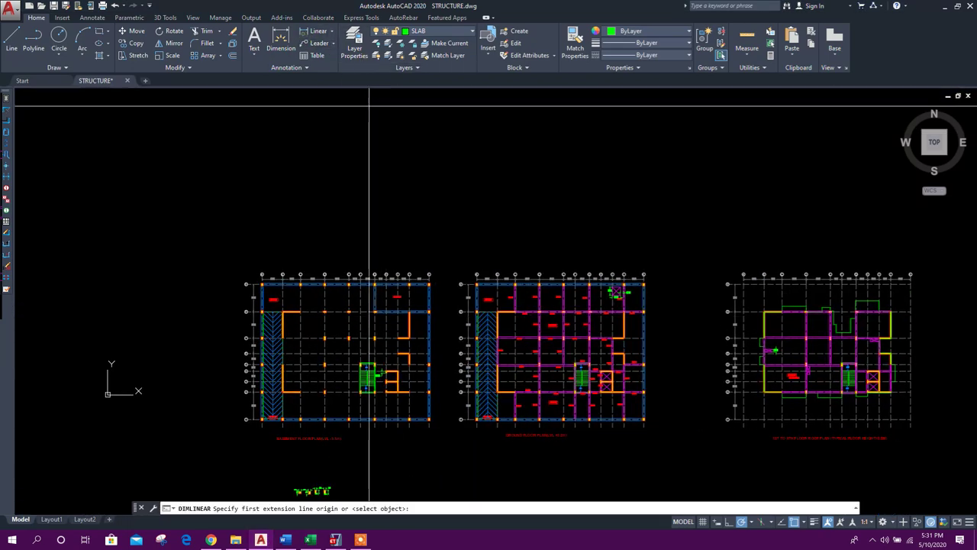
{"action": "scroll", "coordinate": [344, 294], "scroll_direction": "up", "scroll_amount": 4}
{"action": "scroll", "coordinate": [340, 289], "scroll_direction": "up", "scroll_amount": 4}
{"action": "left_click", "coordinate": [304, 259]}
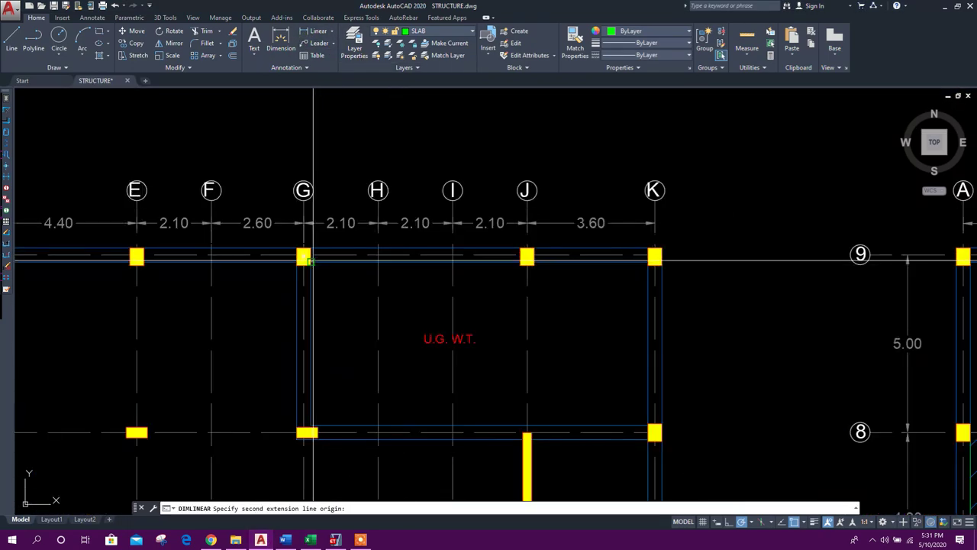
{"action": "left_click", "coordinate": [652, 261]}
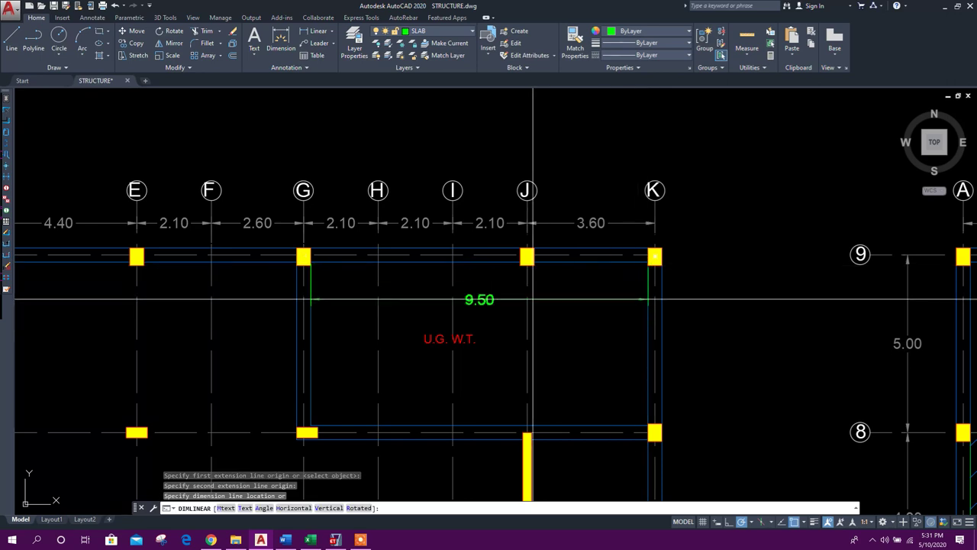
{"action": "key", "text": "Escape"}
Measure the underground water tank's clear inner width between the walls on grids 9 and 8.
{"action": "key", "text": "space"}
{"action": "left_click", "coordinate": [330, 261]}
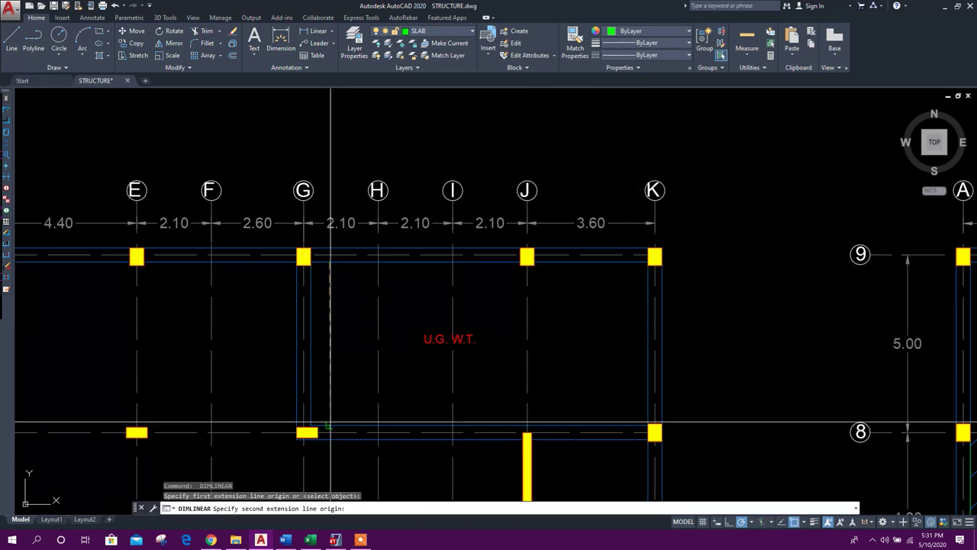
{"action": "left_click", "coordinate": [330, 425]}
{"action": "key", "text": "Escape"}
In the Excel water load calculation, set the tank length to 9.5 m and the width to 4.6 m.
{"action": "left_click", "coordinate": [310, 540]}
{"action": "left_click", "coordinate": [194, 128]}
{"action": "left_click", "coordinate": [193, 142]}
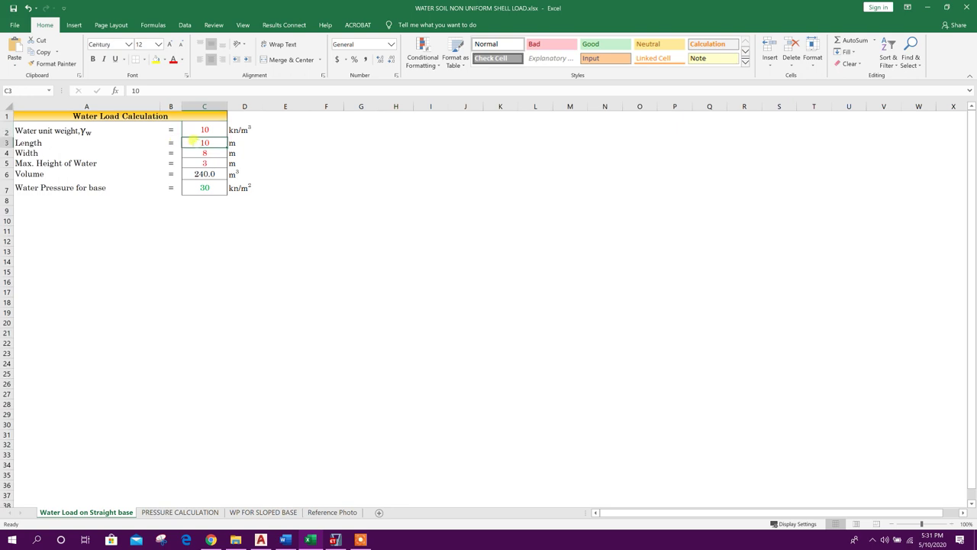
{"action": "type", "text": "9.5"}
{"action": "key", "text": "Return"}
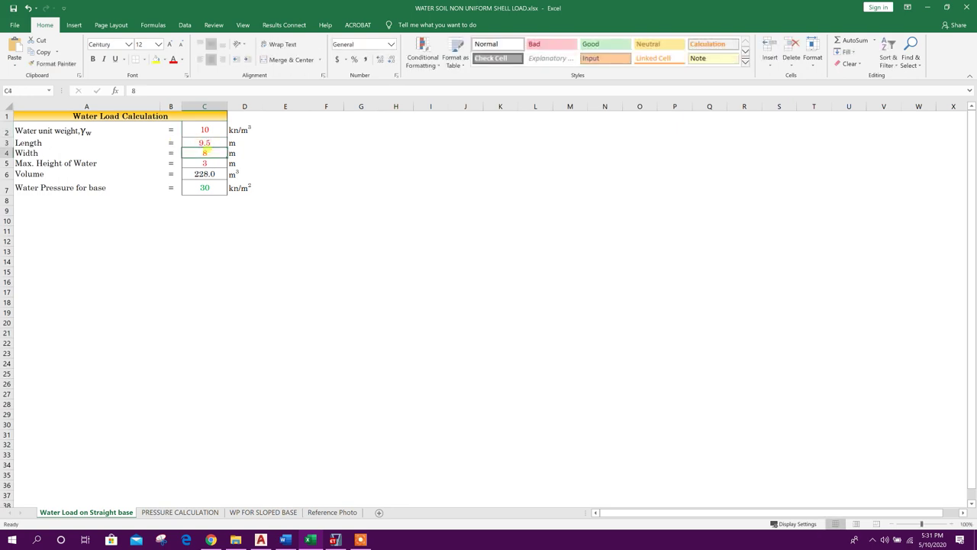
{"action": "type", "text": "4.6"}
{"action": "key", "text": "Return"}
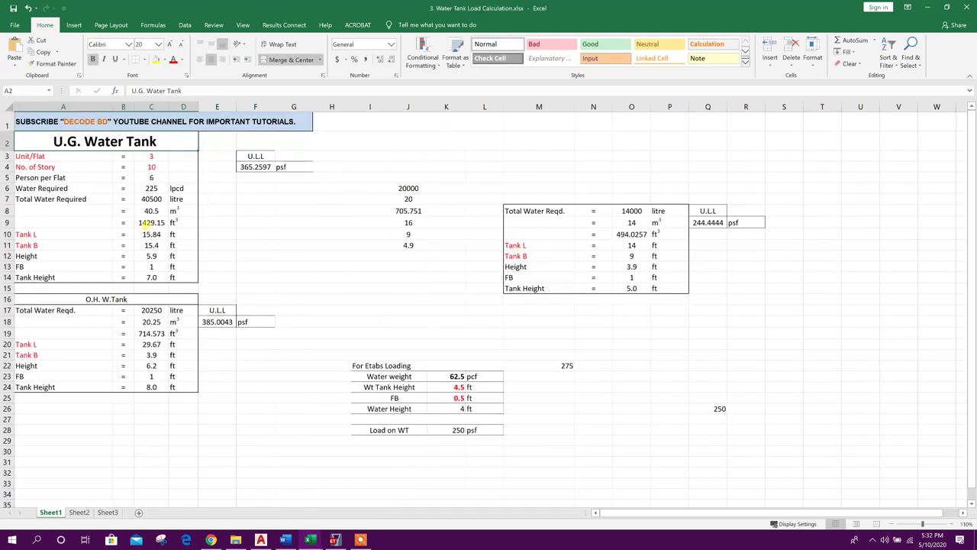
In the Water Tank Load Calculation workbook, go over the U.G. Water Tank demand inputs and set Tank L to =9.5*3.28.
{"action": "left_click", "coordinate": [152, 156]}
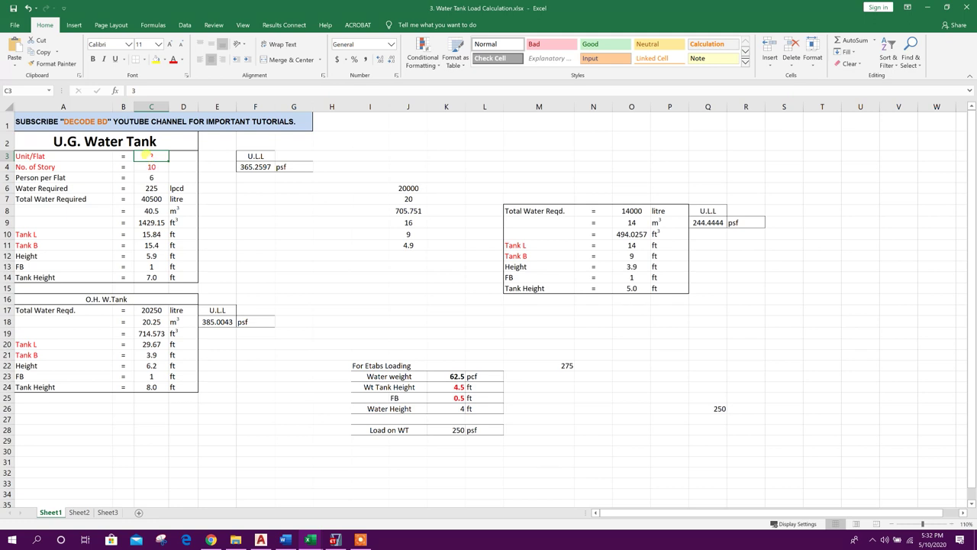
{"action": "left_click", "coordinate": [162, 166]}
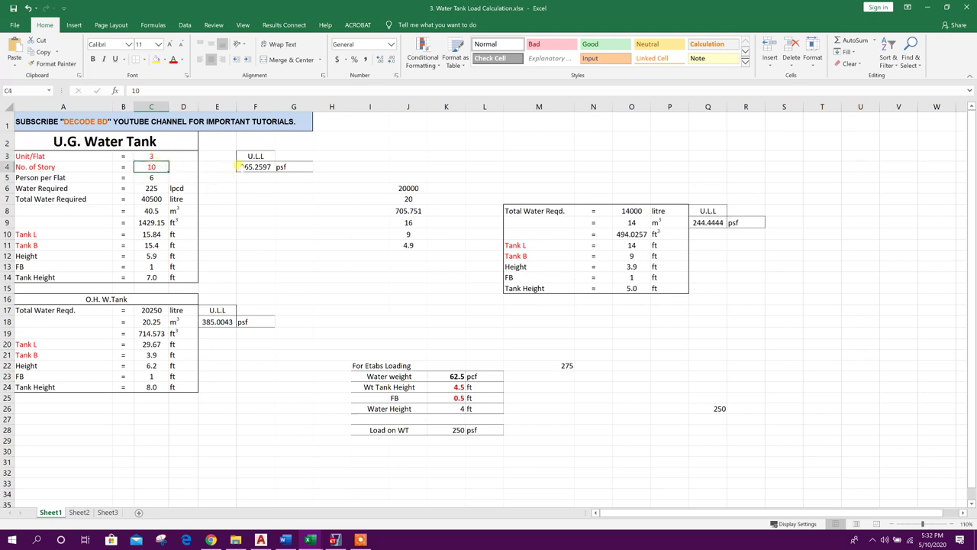
{"action": "left_click", "coordinate": [151, 176]}
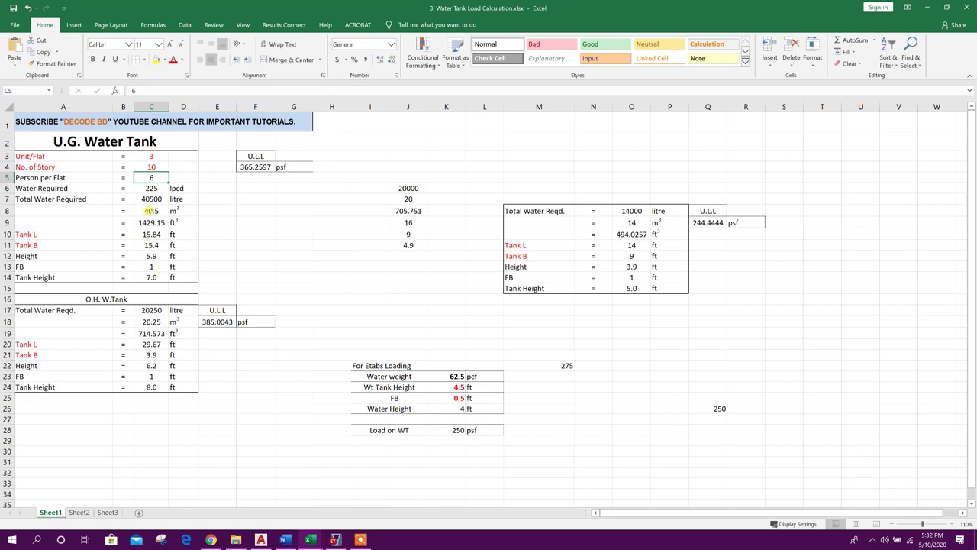
{"action": "left_click", "coordinate": [145, 187]}
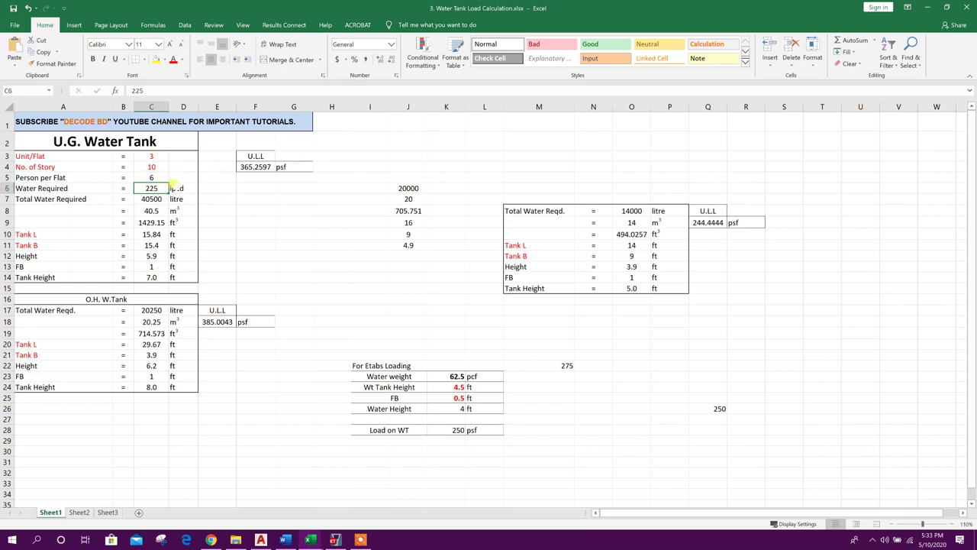
{"action": "left_click", "coordinate": [146, 234]}
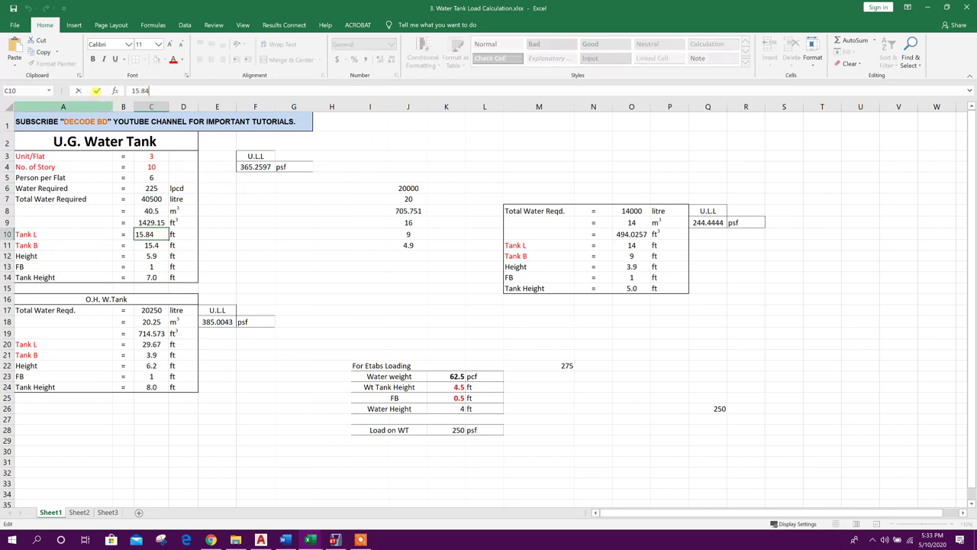
{"action": "left_click_drag", "start_coordinate": [175, 92], "coordinate": [122, 93]}
{"action": "type", "text": "=9.5*3"}
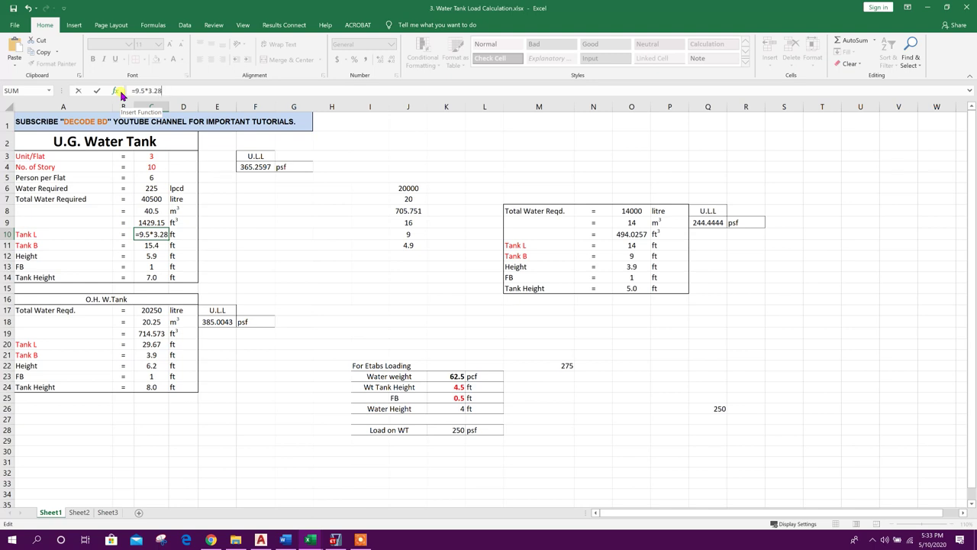
{"action": "key", "text": "Return"}
{"action": "left_click", "coordinate": [157, 234]}
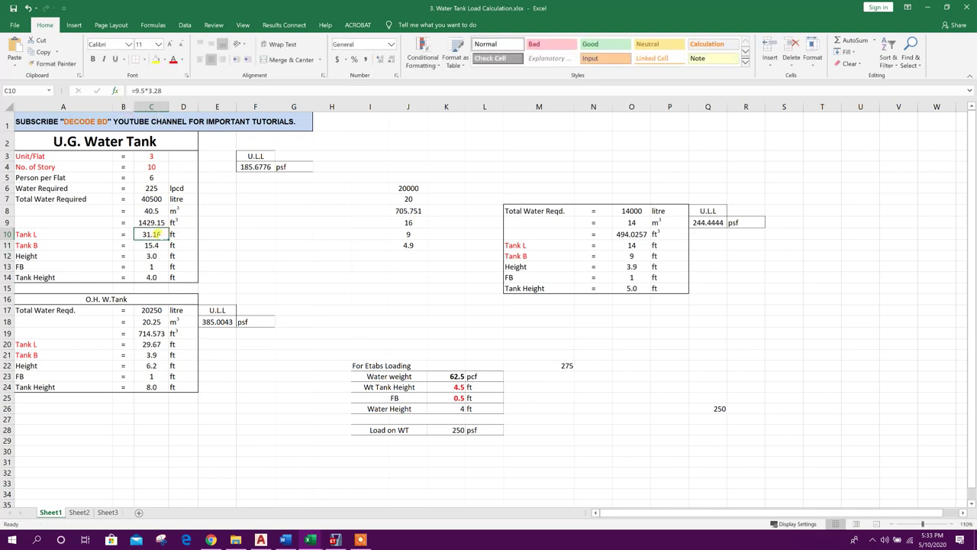
Set Tank B of the U.G. Water Tank to =4.6*3.28.
{"action": "left_click", "coordinate": [153, 245]}
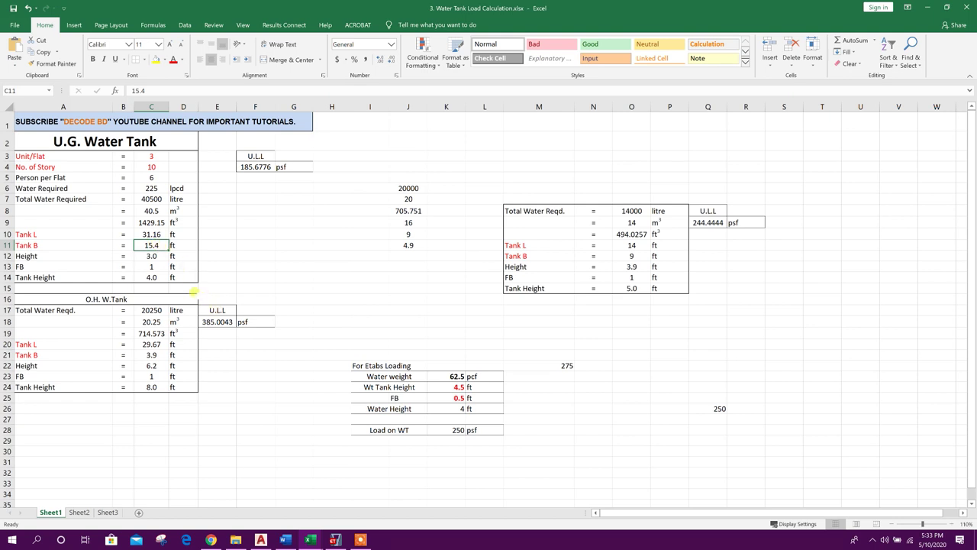
{"action": "left_click", "coordinate": [147, 91]}
{"action": "left_click_drag", "start_coordinate": [147, 91], "coordinate": [131, 92]}
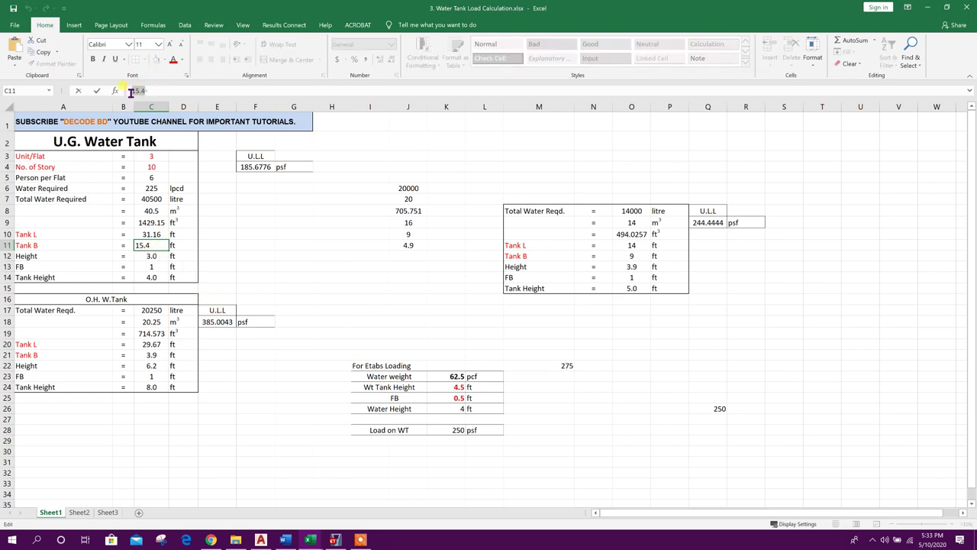
{"action": "type", "text": "=4.6*3.2"}
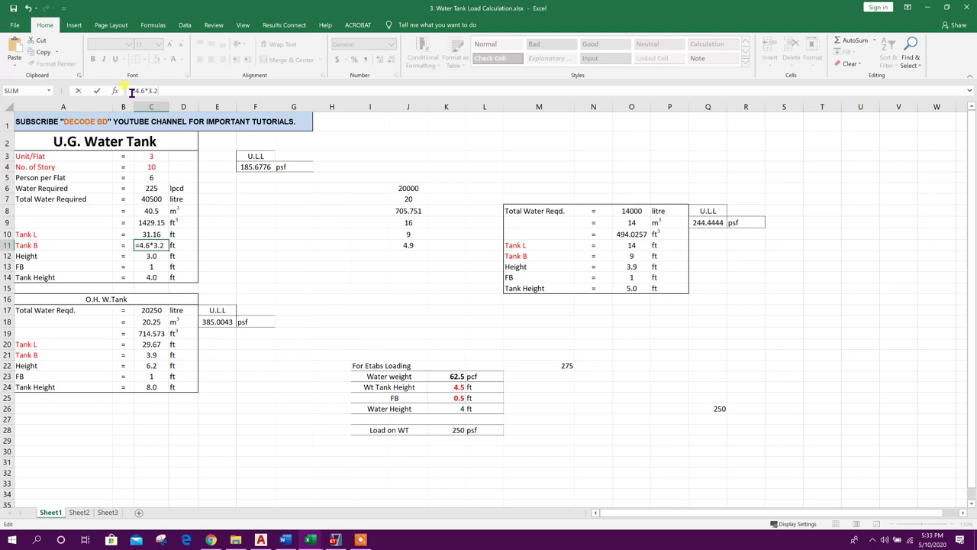
{"action": "type", "text": "8"}
{"action": "key", "text": "Return"}
Double the Total Water Required formula to =C3*C4*C5*C6*2 and check the volumes in cubic metres and cubic feet.
{"action": "left_click", "coordinate": [160, 214]}
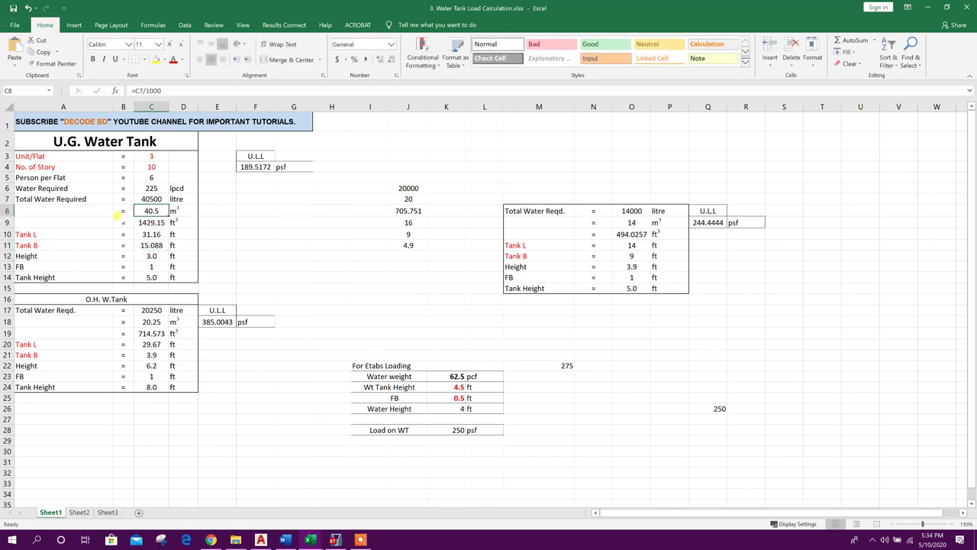
{"action": "left_click", "coordinate": [155, 198]}
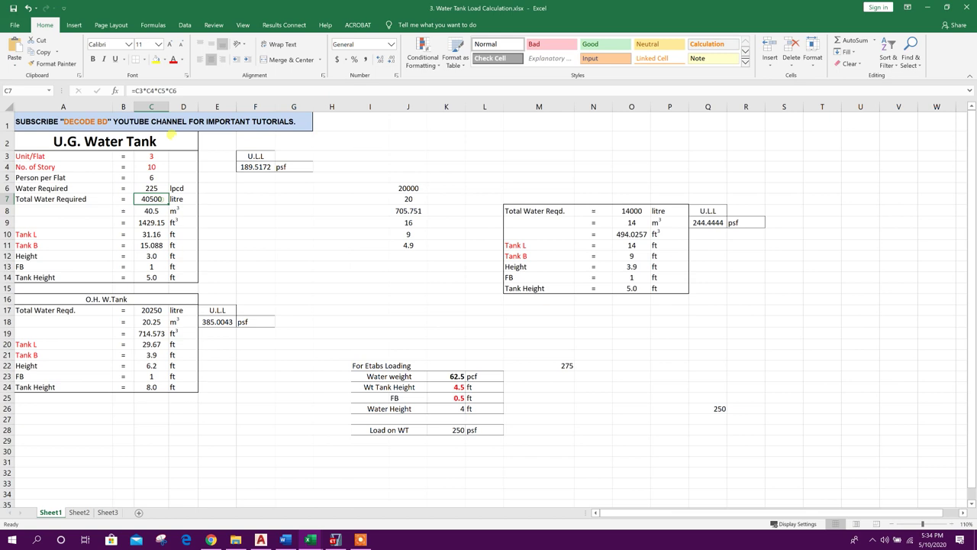
{"action": "left_click", "coordinate": [188, 90]}
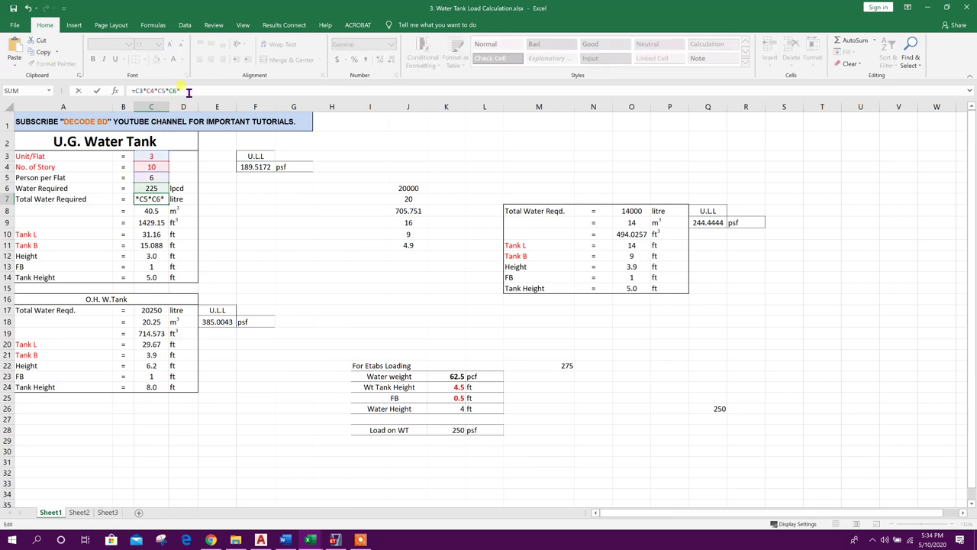
{"action": "key", "text": "Return"}
{"action": "left_click", "coordinate": [155, 199]}
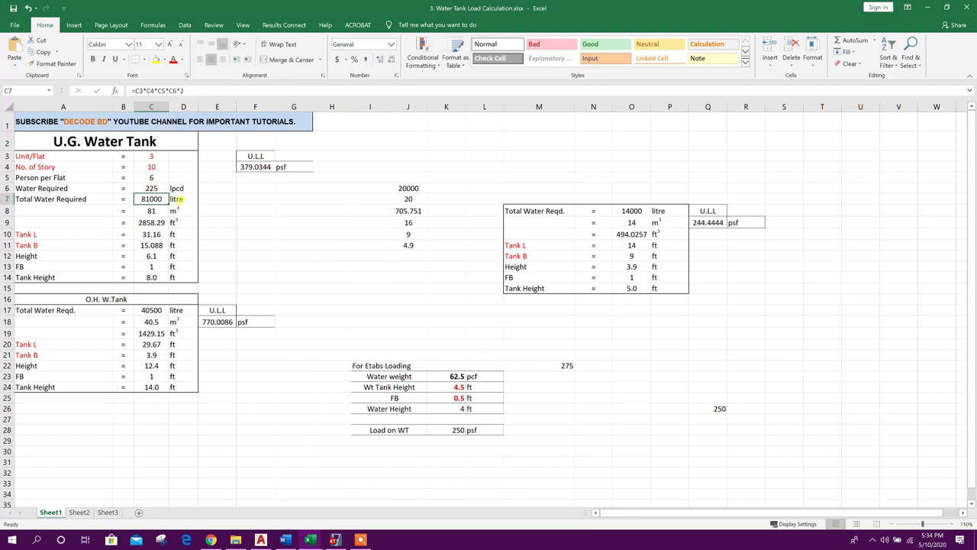
{"action": "left_click", "coordinate": [152, 211]}
{"action": "left_click", "coordinate": [148, 222]}
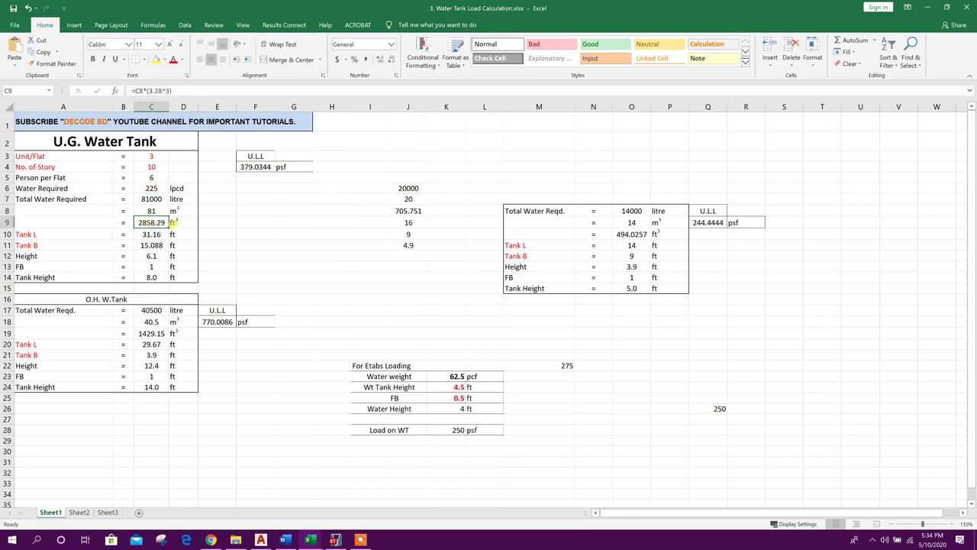
Review the U.G. Water Tank length, width, water height, free board and the tank height formula.
{"action": "left_click", "coordinate": [155, 234]}
{"action": "left_click", "coordinate": [153, 244]}
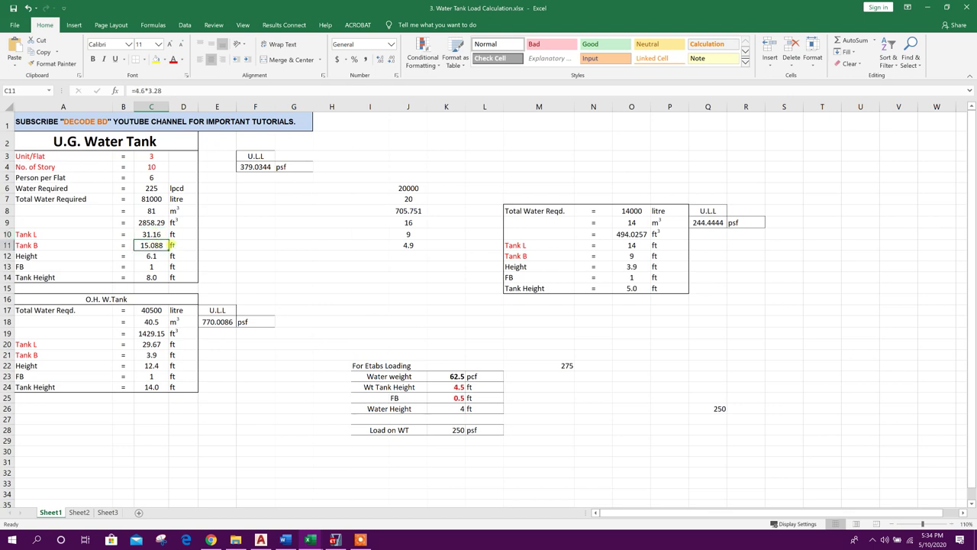
{"action": "left_click", "coordinate": [152, 256]}
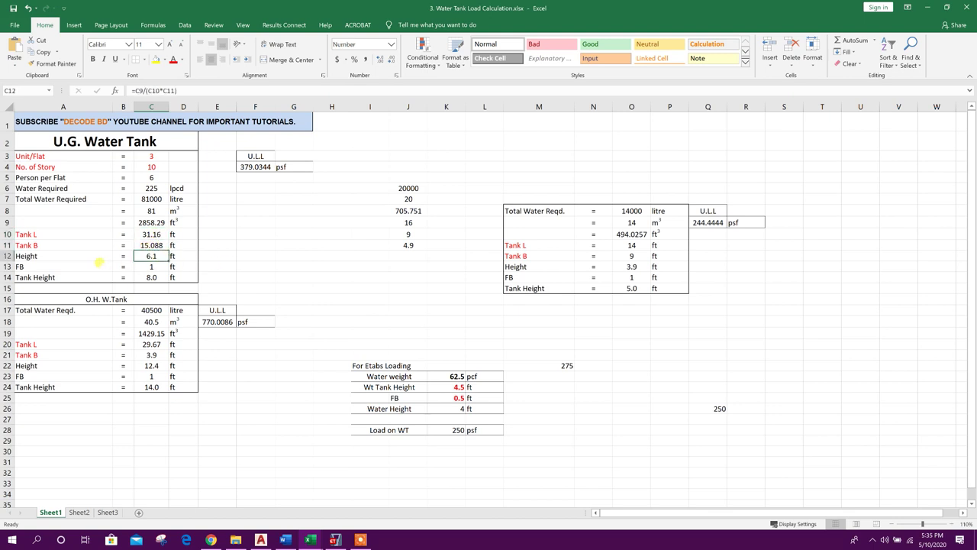
{"action": "left_click", "coordinate": [151, 277]}
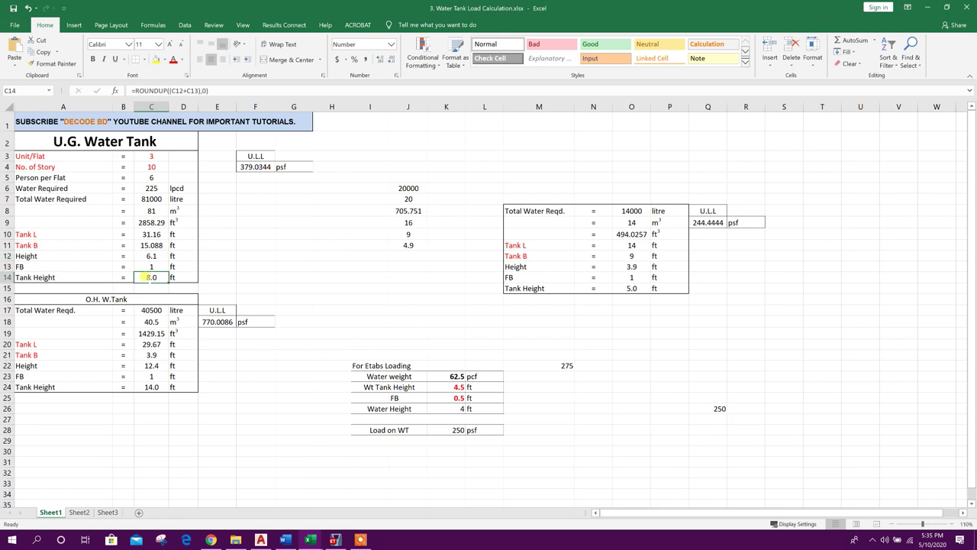
{"action": "left_click", "coordinate": [214, 278]}
{"action": "left_click", "coordinate": [149, 266]}
{"action": "left_click", "coordinate": [162, 274]}
Convert the 3.7 m height to feet with =3.7*3.28 in cell F14, beside the Tank Height row.
{"action": "left_click", "coordinate": [219, 277]}
{"action": "left_click", "coordinate": [247, 275]}
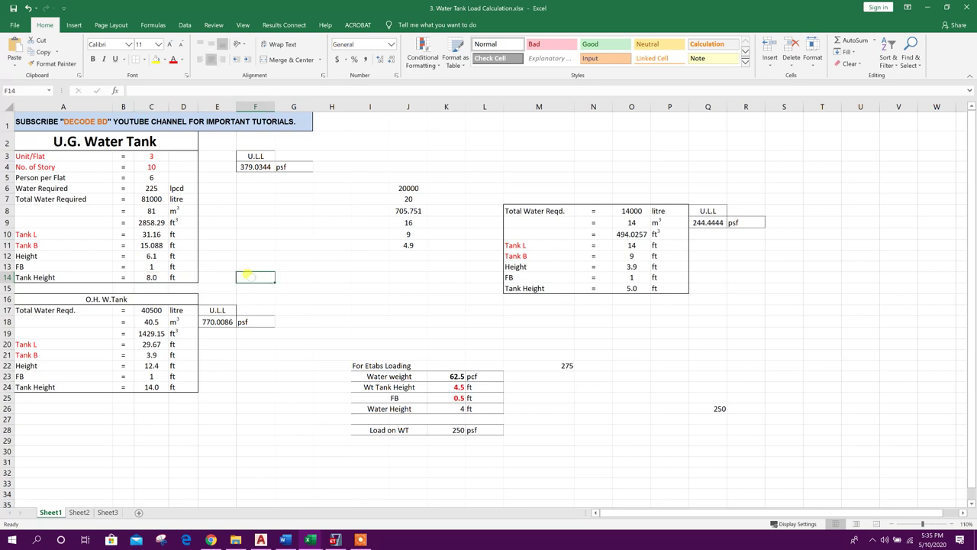
{"action": "type", "text": "="}
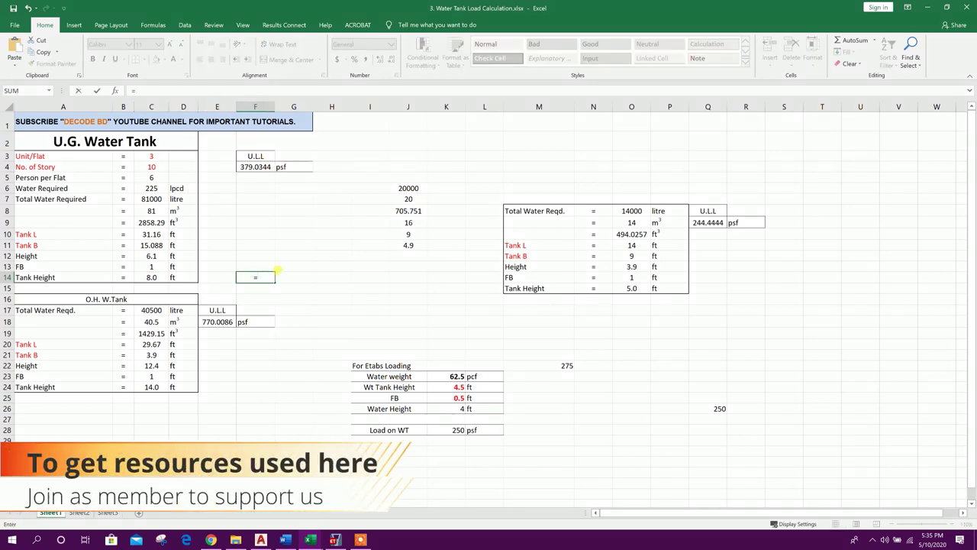
{"action": "type", "text": "3.7*3.28"}
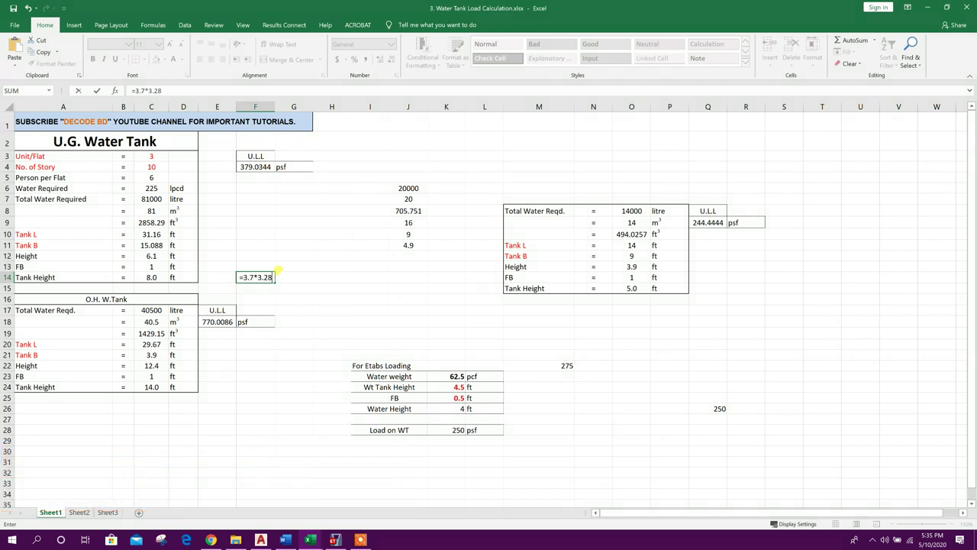
{"action": "key", "text": "Return"}
{"action": "left_click", "coordinate": [254, 274]}
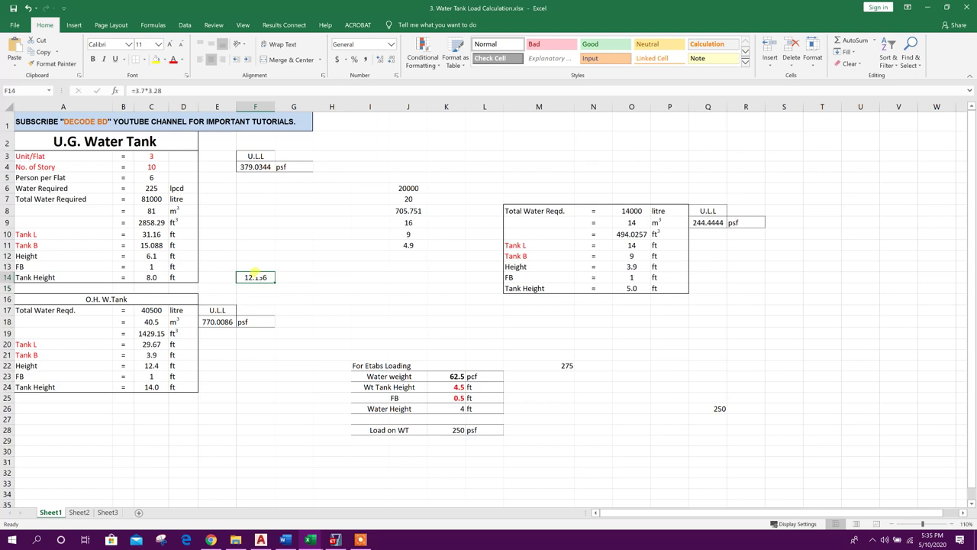
Change the Total Water Required formula to =C3*C4*C5*C6*3 and compare the tank height with the converted height in F14.
{"action": "left_click", "coordinate": [152, 199]}
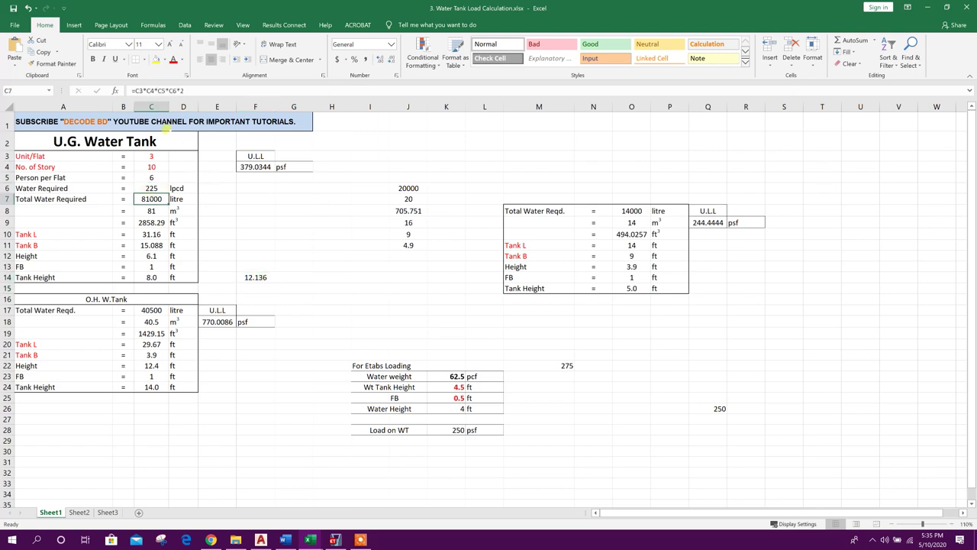
{"action": "left_click", "coordinate": [181, 91]}
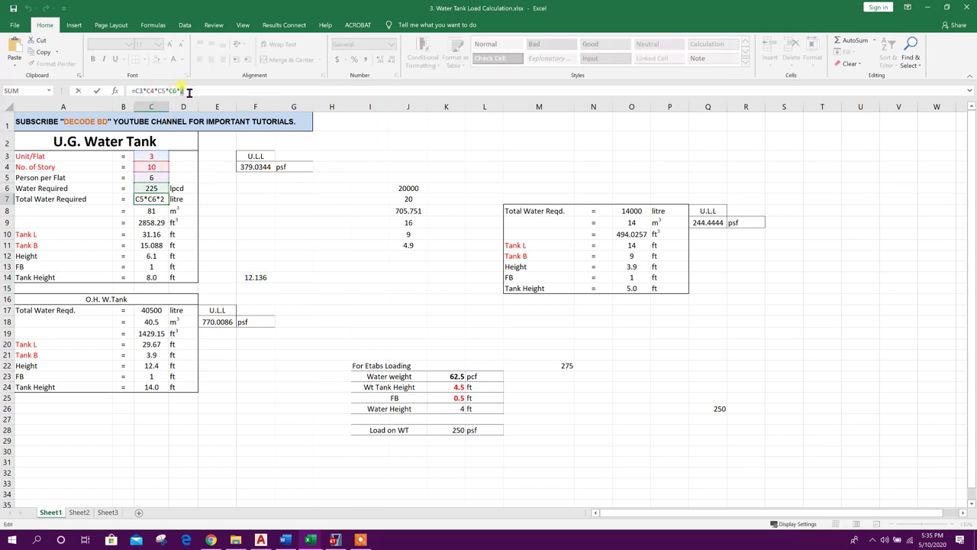
{"action": "type", "text": "3"}
{"action": "key", "text": "Return"}
{"action": "left_click", "coordinate": [155, 276]}
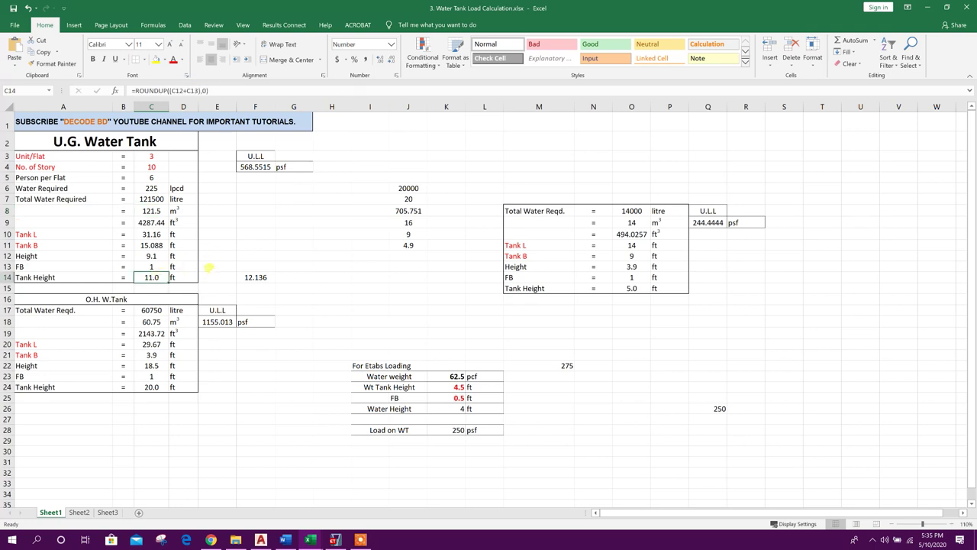
{"action": "left_click", "coordinate": [258, 275]}
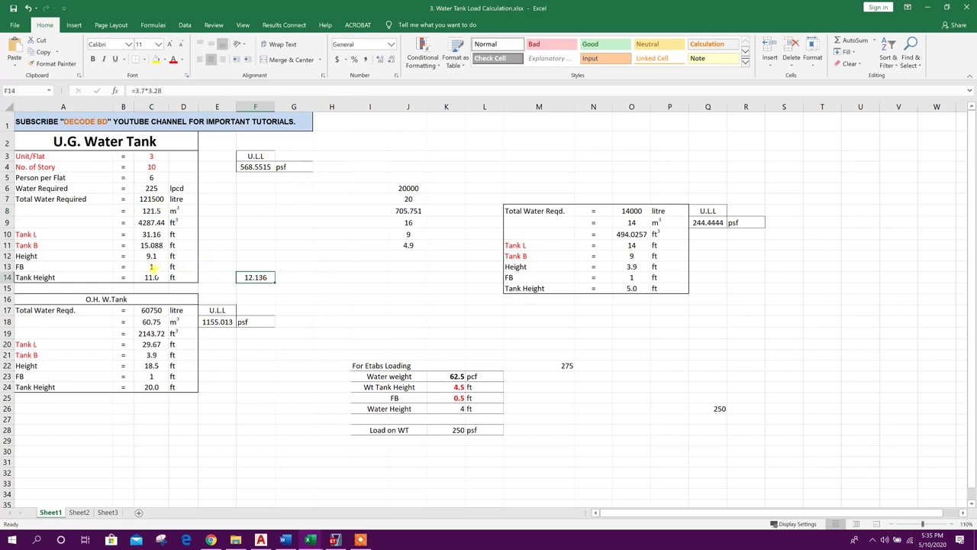
{"action": "left_click", "coordinate": [152, 277]}
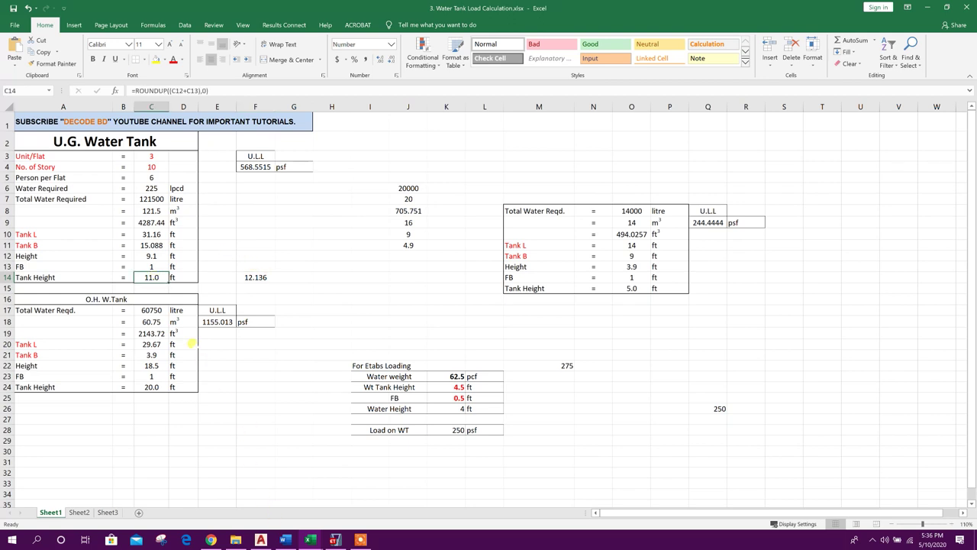
Go through the U.G. tank's dimensions, water height, free board and tank height again, and compare them with F14.
{"action": "left_click", "coordinate": [147, 235]}
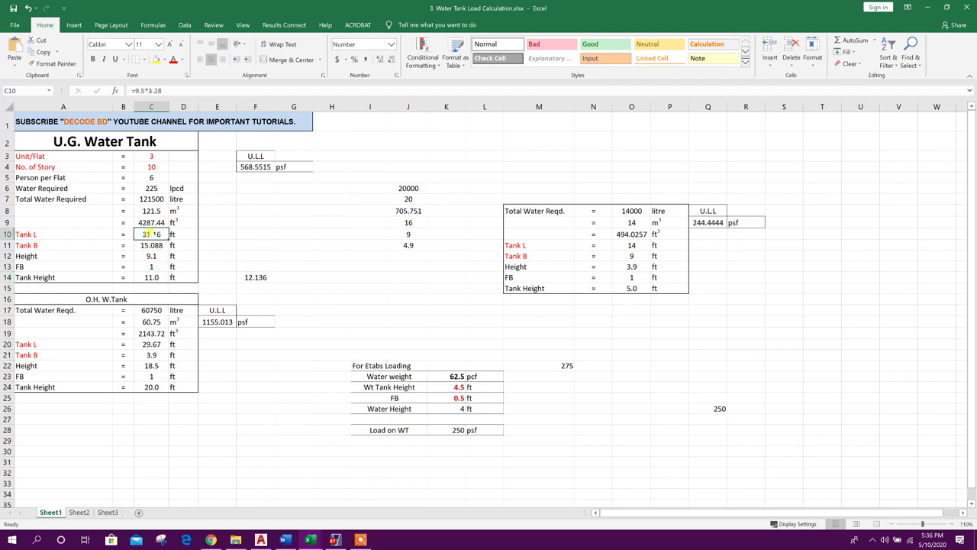
{"action": "left_click", "coordinate": [147, 245]}
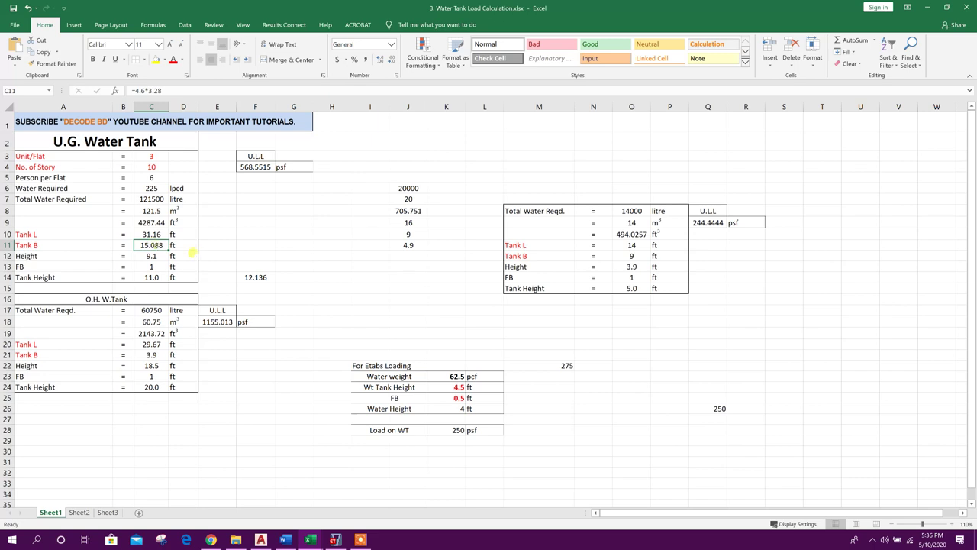
{"action": "left_click", "coordinate": [151, 256]}
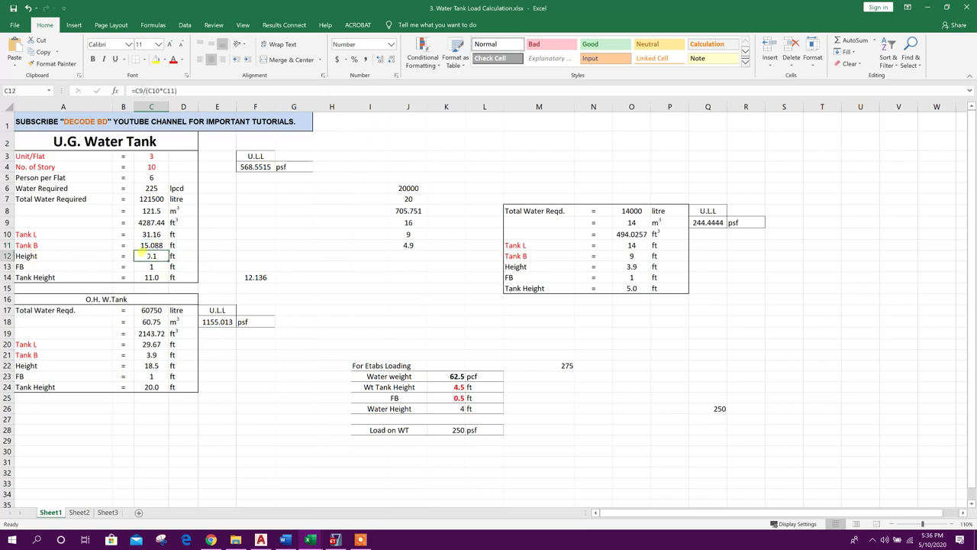
{"action": "left_click", "coordinate": [151, 266]}
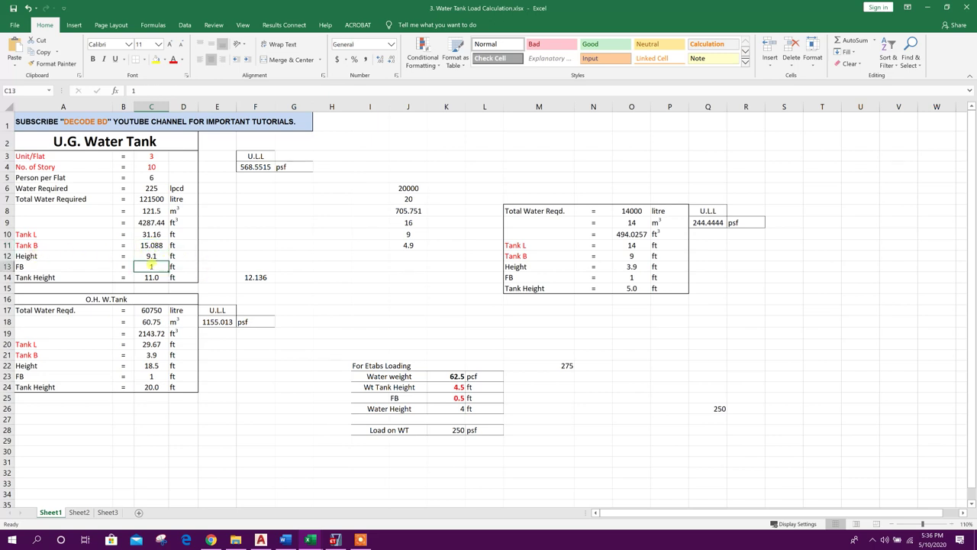
{"action": "left_click", "coordinate": [149, 277]}
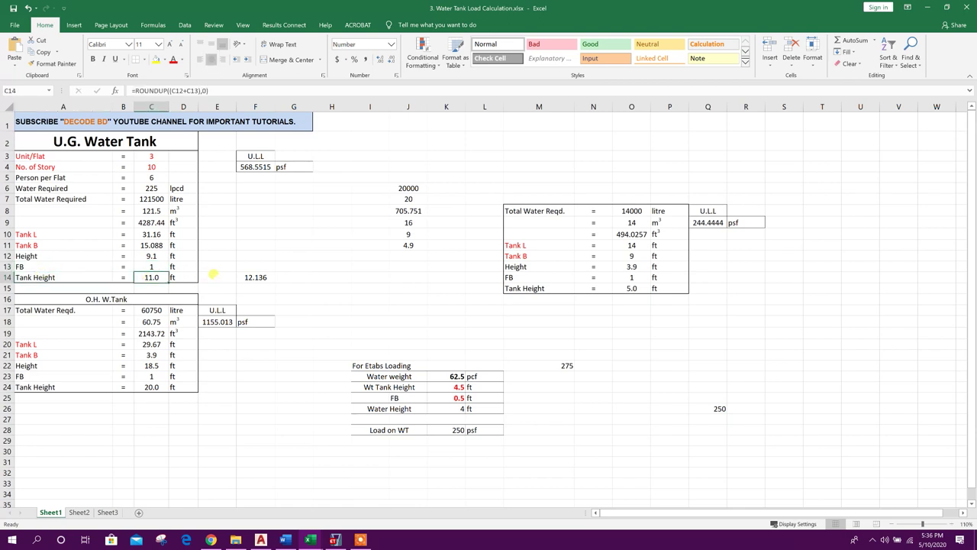
{"action": "left_click", "coordinate": [255, 277]}
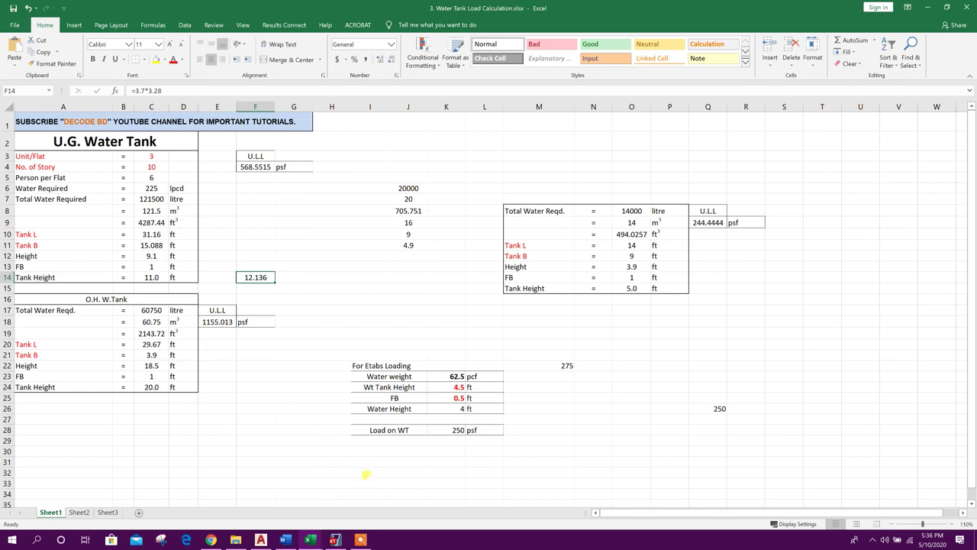
Check the pending shell load assignment in ETABS, then switch to the WATER SOIL NON UNIFORM SHELL LOAD workbook in Excel.
{"action": "left_click", "coordinate": [334, 539]}
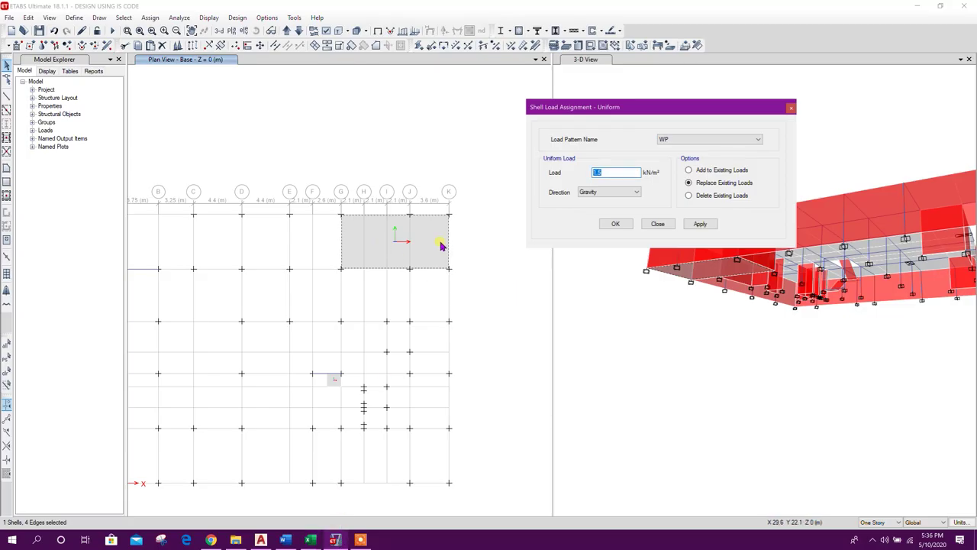
{"action": "left_click", "coordinate": [310, 539]}
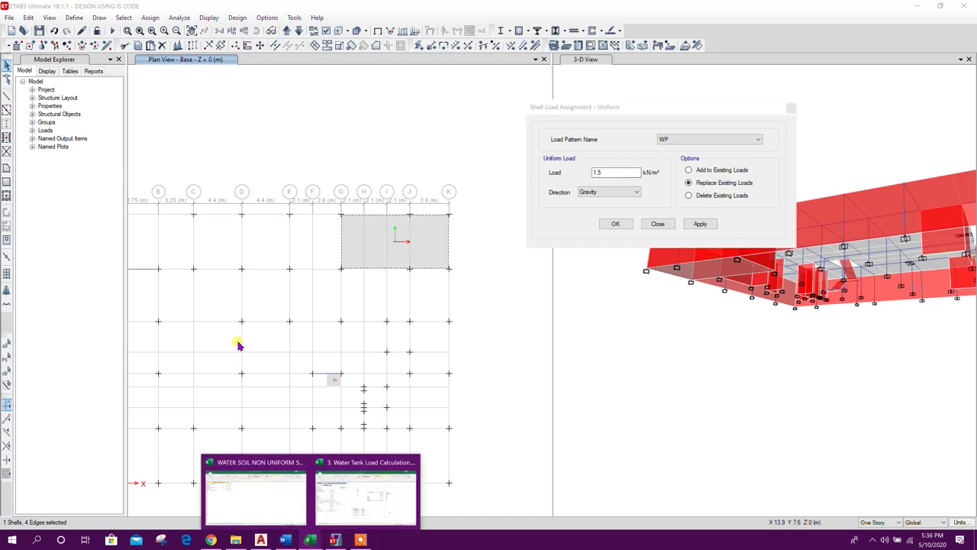
{"action": "left_click", "coordinate": [336, 500]}
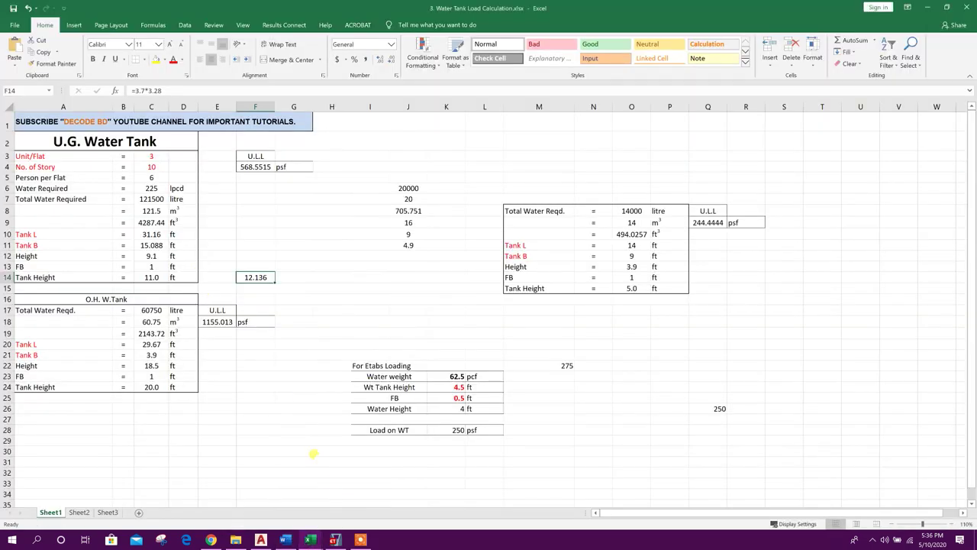
{"action": "left_click", "coordinate": [335, 540]}
{"action": "left_click", "coordinate": [310, 540]}
{"action": "left_click", "coordinate": [255, 497]}
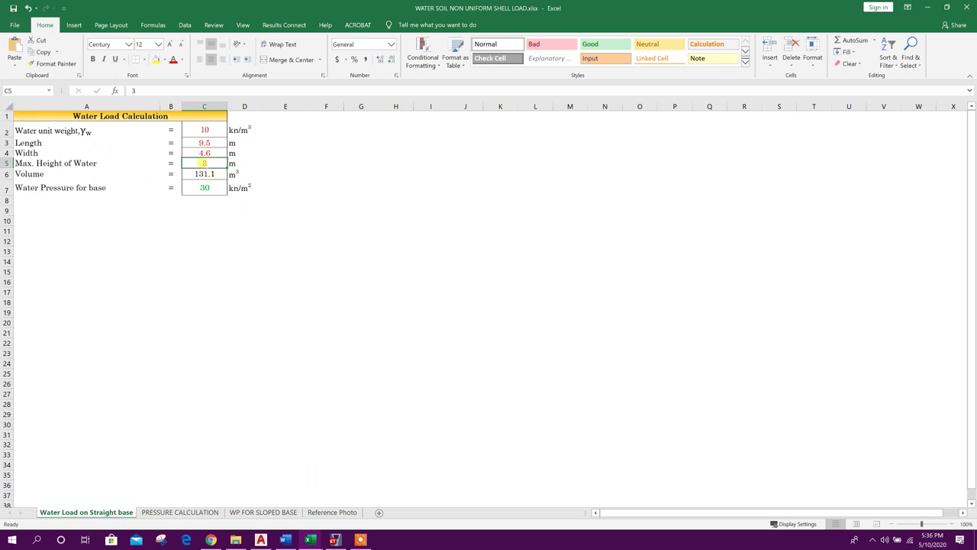
Convert 12 ft to metres with =12/3.28 in Max. Height of Water, then set it to 3.65 m and check the base pressure.
{"action": "double_click", "coordinate": [208, 163]}
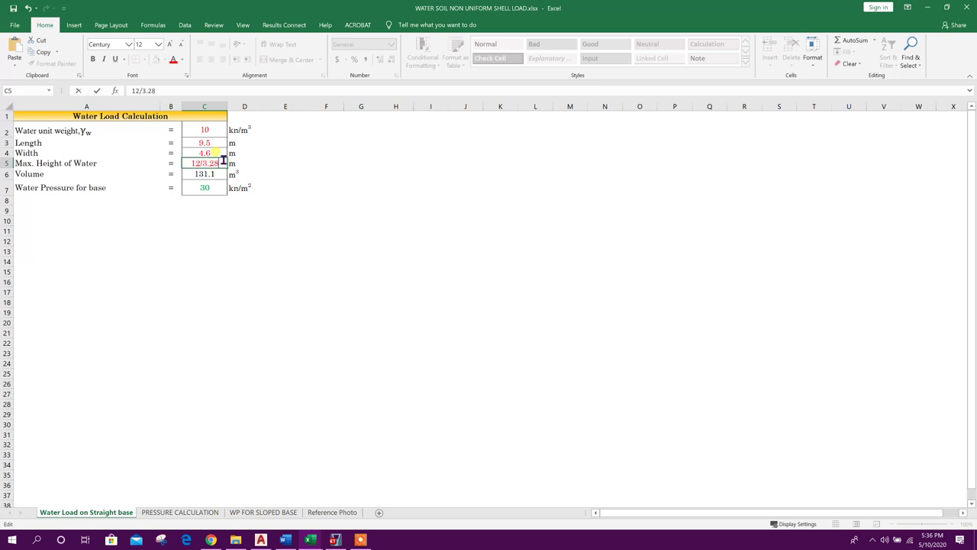
{"action": "type", "text": "="}
{"action": "key", "text": "Return"}
{"action": "left_click", "coordinate": [214, 164]}
{"action": "type", "text": "3.65"}
{"action": "key", "text": "Return"}
{"action": "key", "text": "Down"}
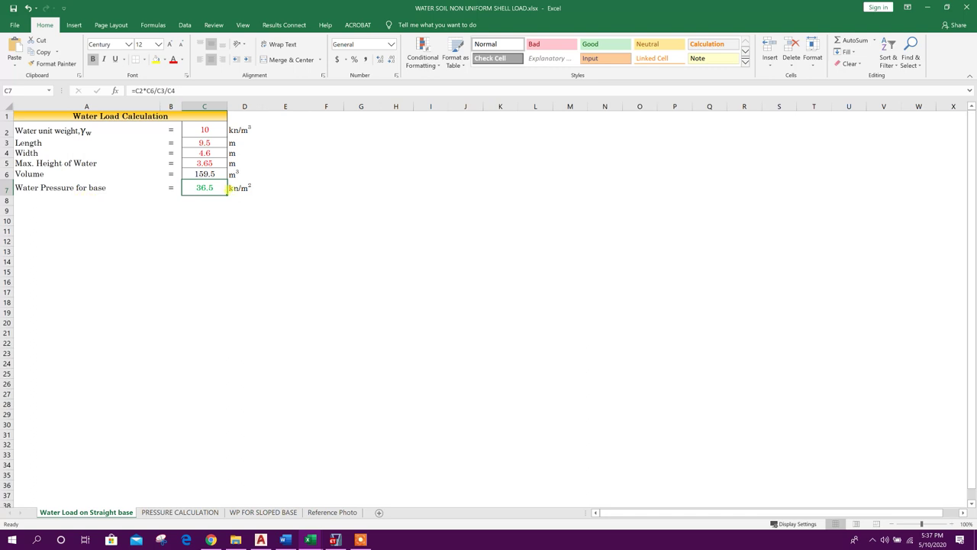
Switch to ETABS and assign a uniform WP gravity load of 36.5 kN/m² to the selected tank base slab, replacing existing loads.
{"action": "left_click", "coordinate": [336, 539]}
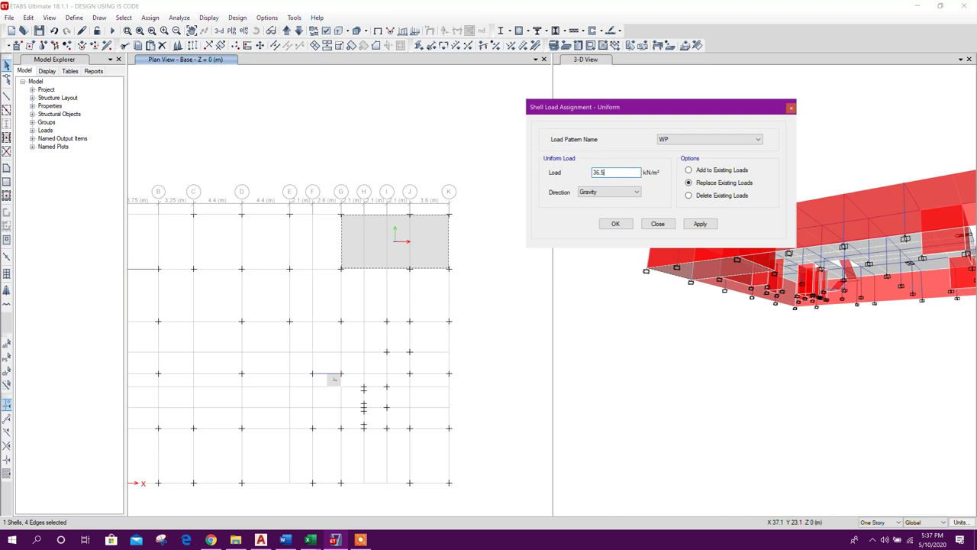
{"action": "left_click", "coordinate": [699, 224]}
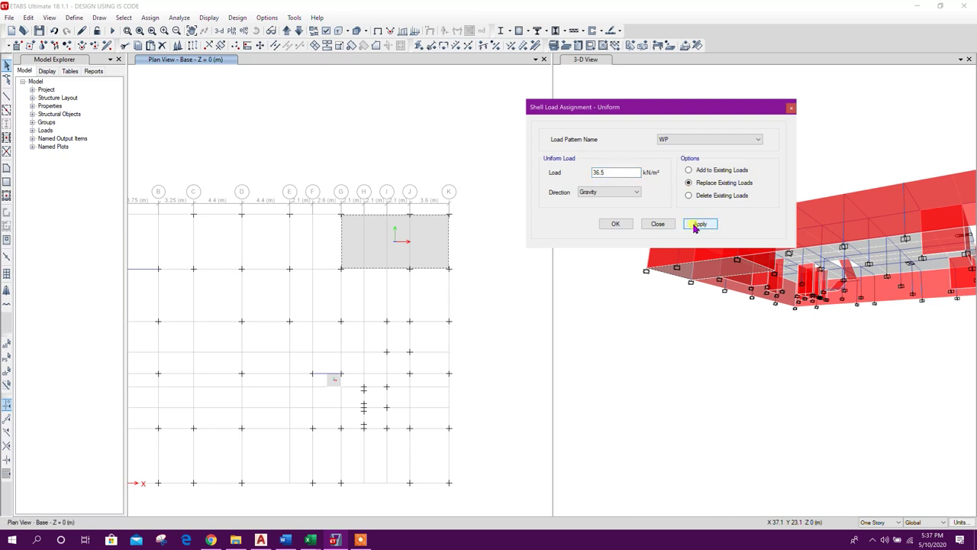
{"action": "left_click", "coordinate": [658, 224]}
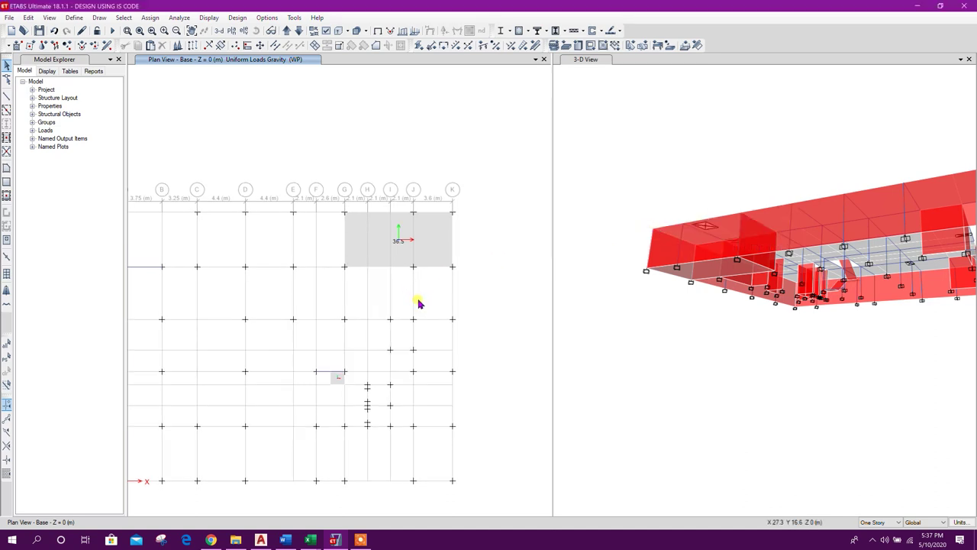
Select the long outer basement wall beside the tank in the 3-D view and divide its shell into 2 by 1 areas.
{"action": "left_click", "coordinate": [744, 363]}
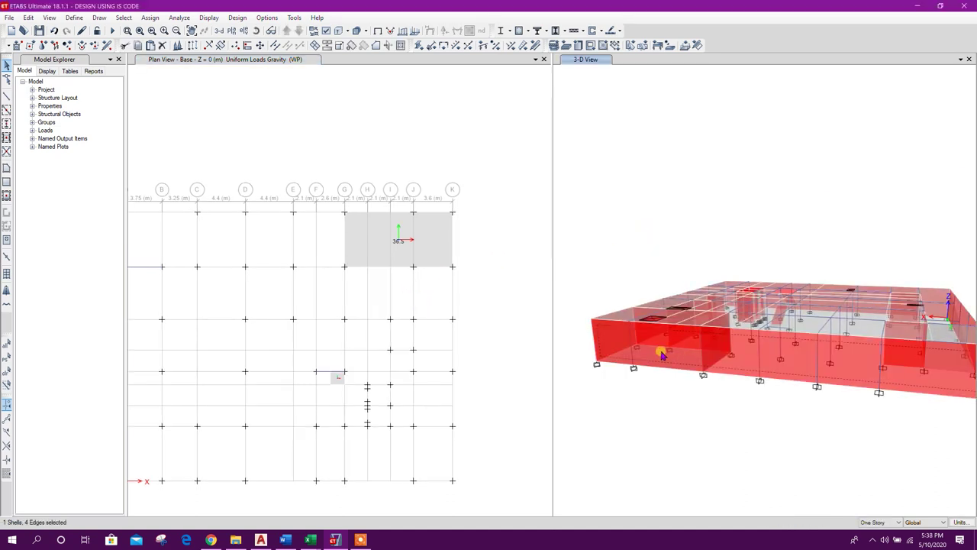
{"action": "scroll", "coordinate": [672, 354], "scroll_direction": "up", "scroll_amount": 2}
{"action": "scroll", "coordinate": [672, 353], "scroll_direction": "down", "scroll_amount": 3}
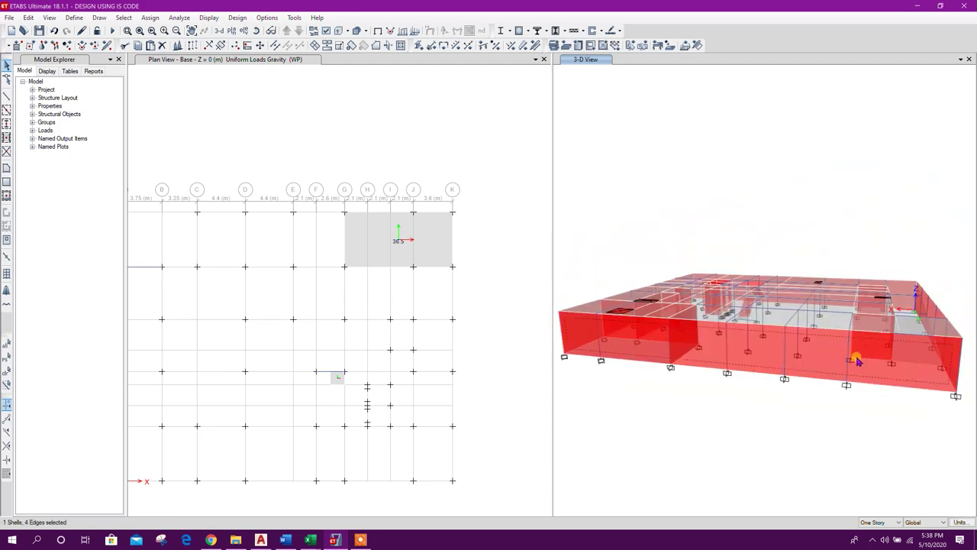
{"action": "scroll", "coordinate": [717, 363], "scroll_direction": "up", "scroll_amount": 4}
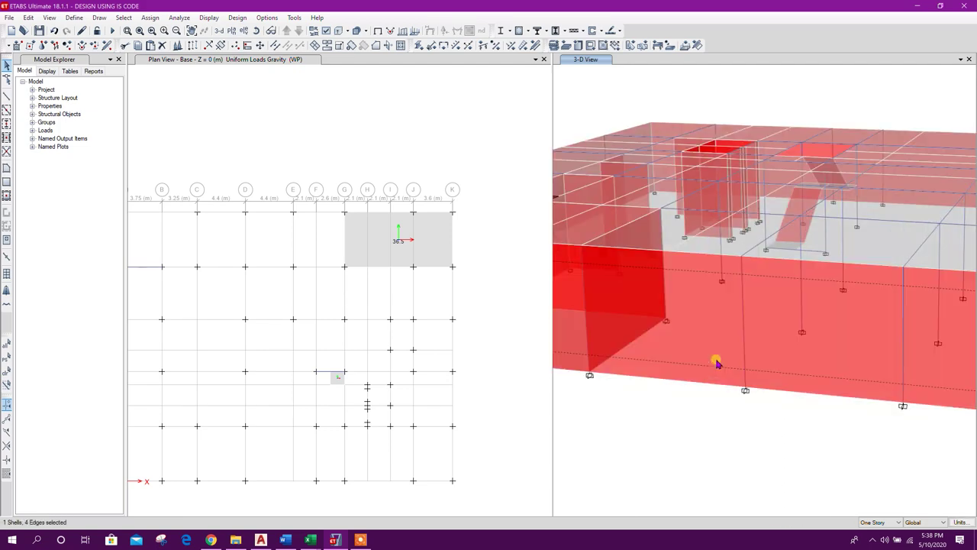
{"action": "middle_click_drag", "start_coordinate": [720, 364], "coordinate": [802, 370]}
{"action": "left_click", "coordinate": [315, 45]}
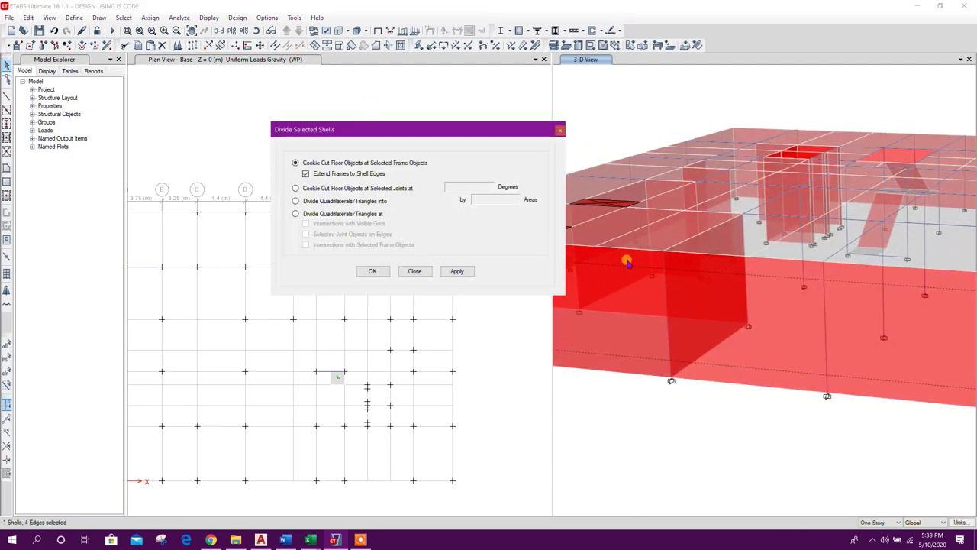
{"action": "left_click", "coordinate": [362, 200]}
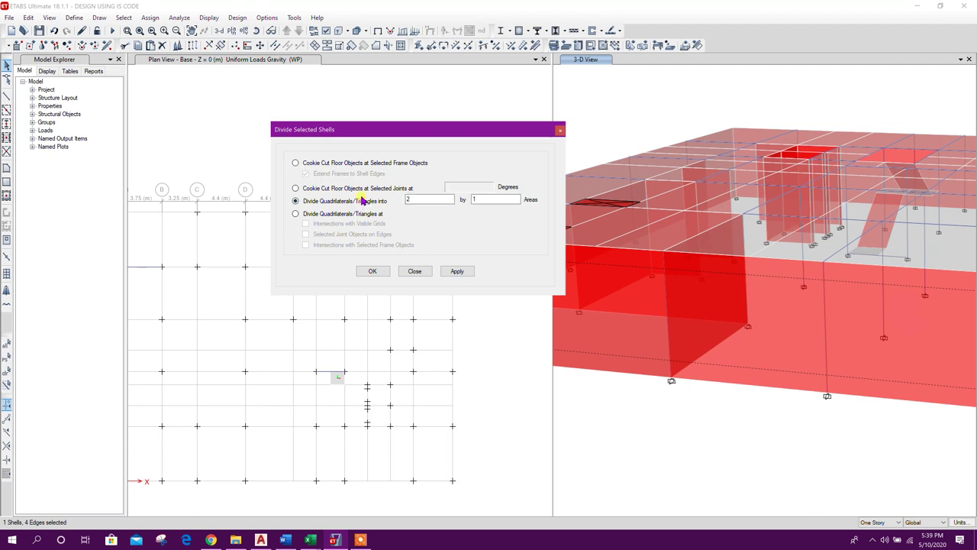
{"action": "double_click", "coordinate": [430, 198]}
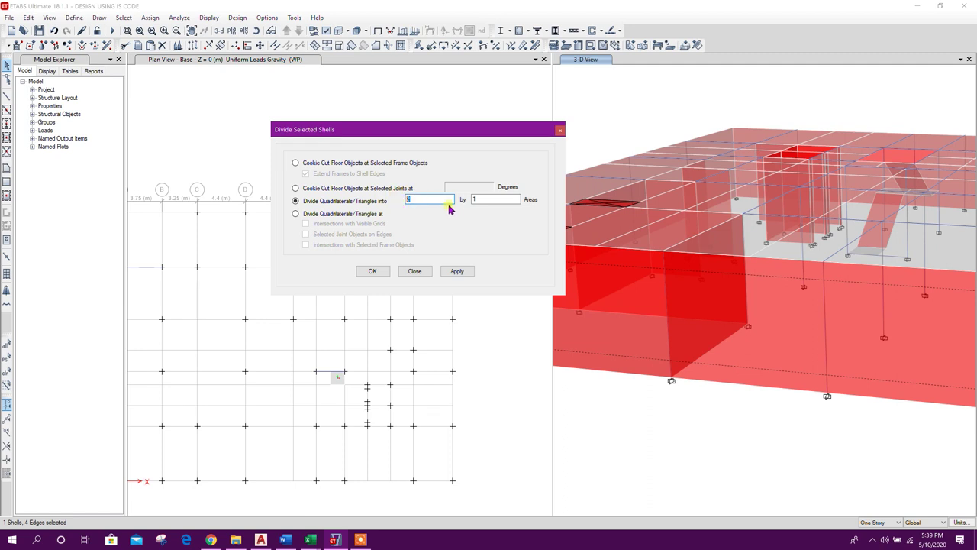
{"action": "left_click", "coordinate": [456, 271]}
{"action": "left_click", "coordinate": [859, 336]}
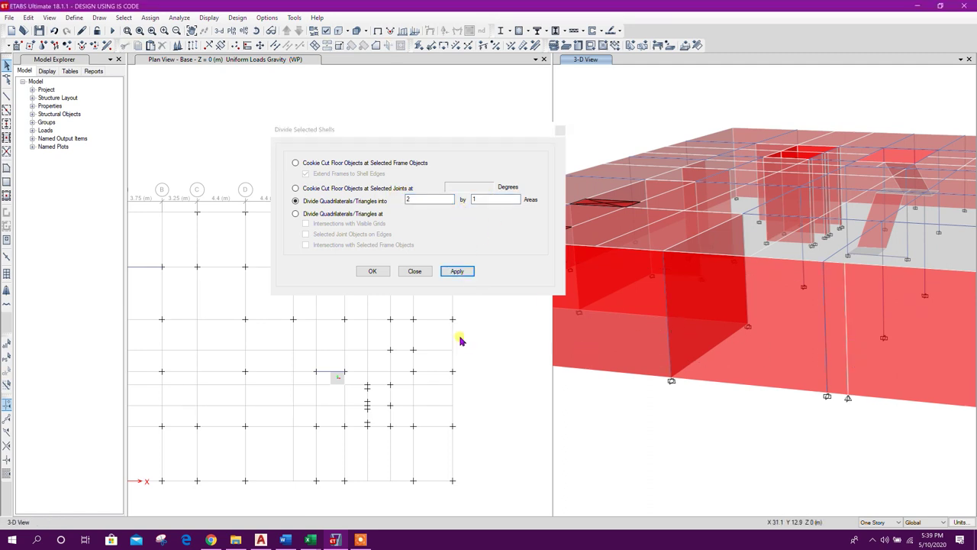
{"action": "left_click", "coordinate": [413, 272]}
{"action": "middle_click_drag", "start_coordinate": [830, 405], "coordinate": [798, 414]}
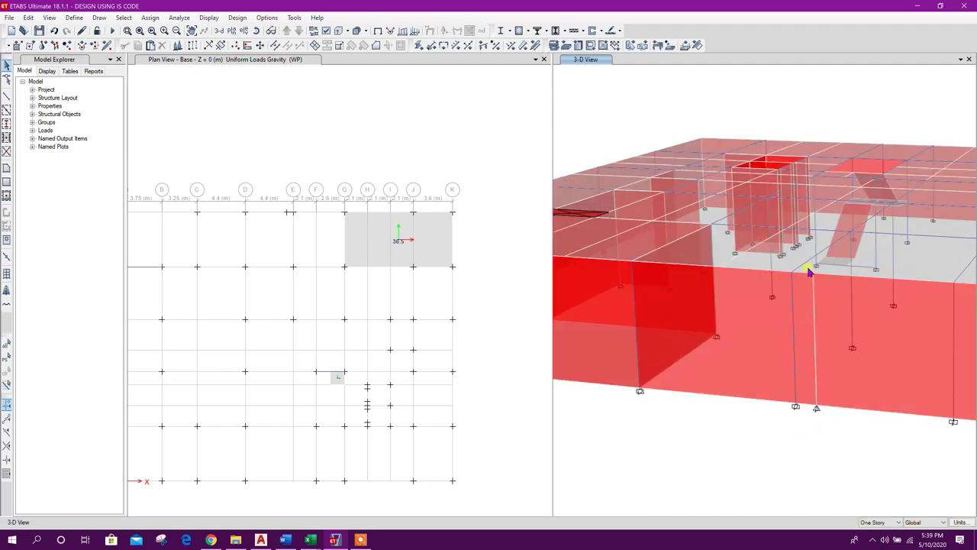
Move the top and base joints of the wall's division line 5.3 m in X onto the tank corner by picking two model points.
{"action": "left_click", "coordinate": [820, 289]}
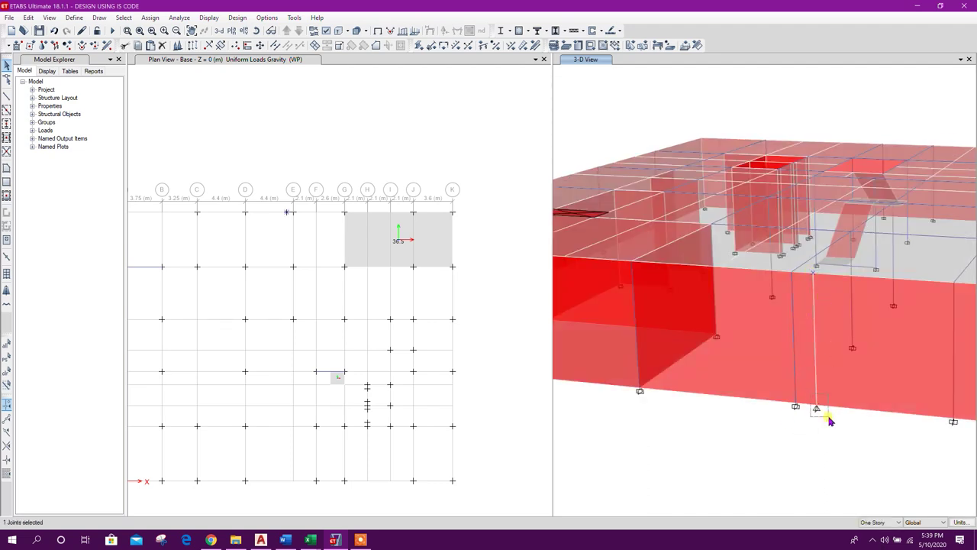
{"action": "middle_click_drag", "start_coordinate": [814, 438], "coordinate": [836, 416]}
{"action": "key", "text": "Escape"}
{"action": "left_click_drag", "start_coordinate": [840, 375], "coordinate": [864, 414]}
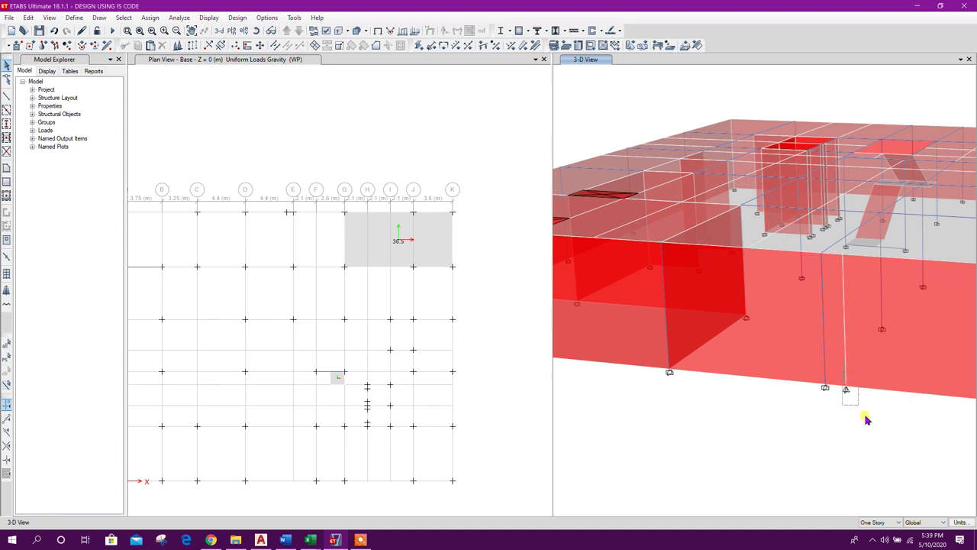
{"action": "left_click", "coordinate": [841, 256]}
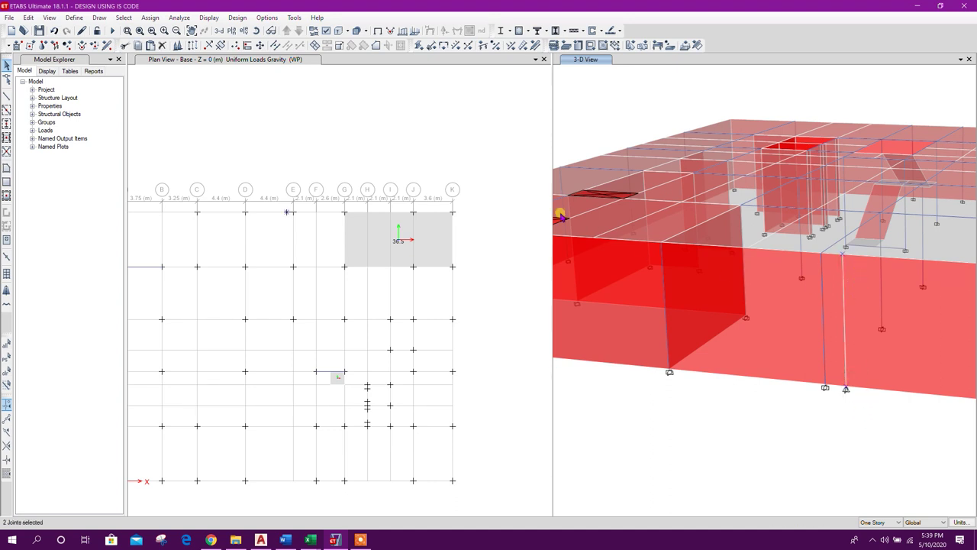
{"action": "left_click", "coordinate": [260, 45]}
{"action": "left_click_drag", "start_coordinate": [581, 191], "coordinate": [443, 198]}
{"action": "left_click", "coordinate": [447, 269]}
{"action": "left_click", "coordinate": [840, 255]}
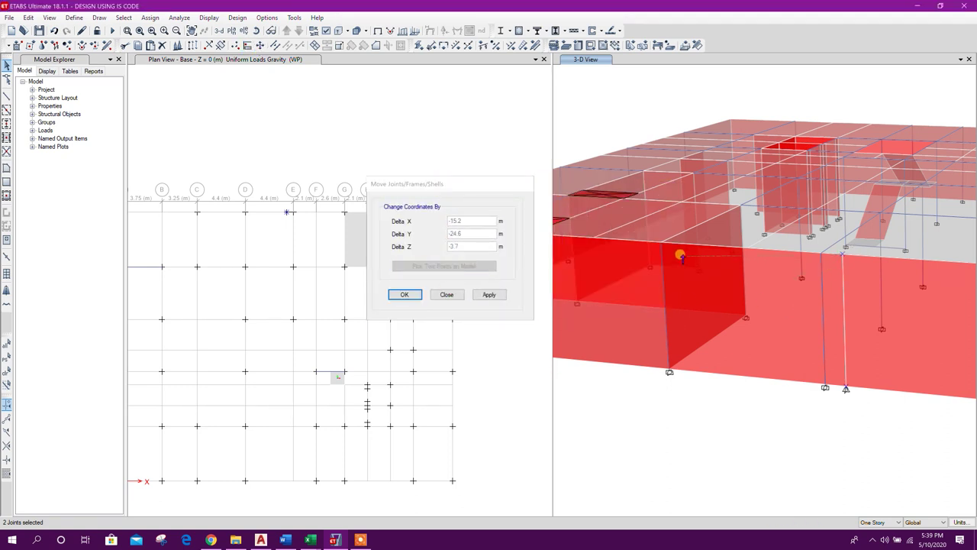
{"action": "left_click", "coordinate": [657, 240]}
{"action": "middle_click_drag", "start_coordinate": [669, 393], "coordinate": [796, 416]}
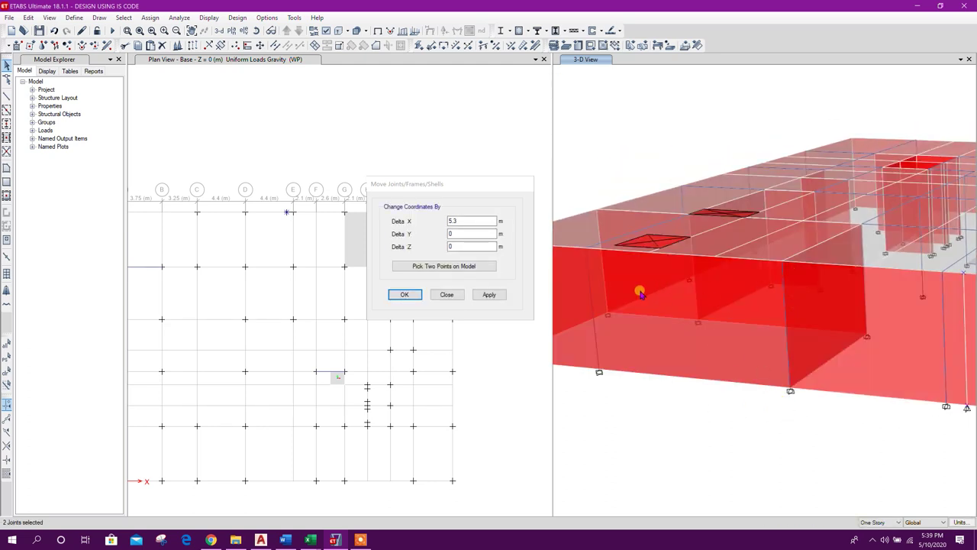
{"action": "left_click", "coordinate": [489, 295]}
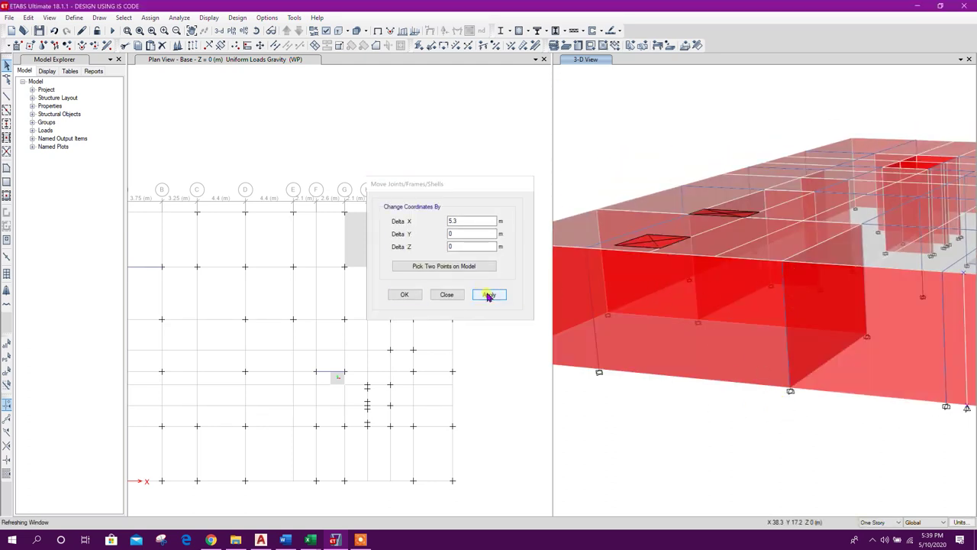
{"action": "left_click", "coordinate": [449, 294]}
{"action": "scroll", "coordinate": [675, 356], "scroll_direction": "down", "scroll_amount": 3}
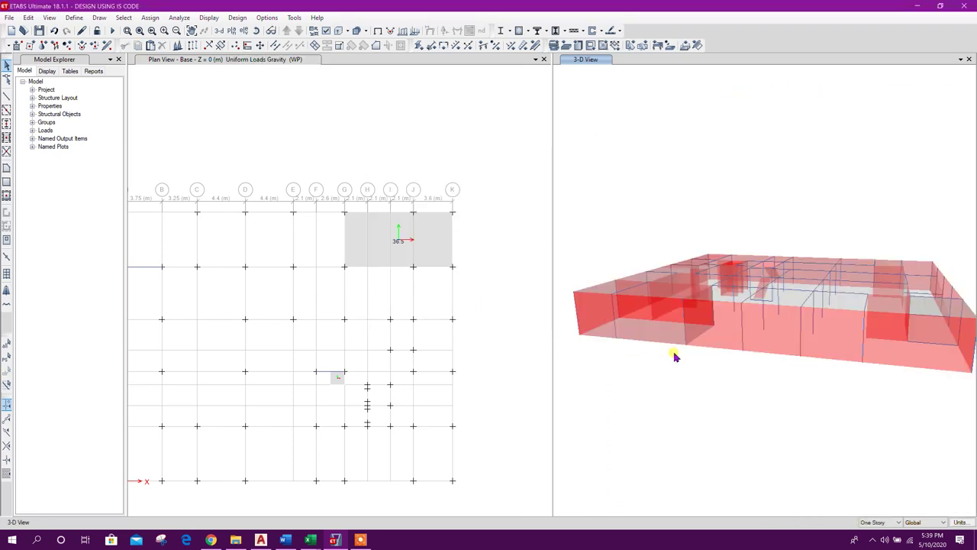
{"action": "scroll", "coordinate": [675, 356], "scroll_direction": "up", "scroll_amount": 4}
{"action": "left_click", "coordinate": [658, 312]}
{"action": "scroll", "coordinate": [677, 327], "scroll_direction": "up", "scroll_amount": 3}
{"action": "middle_click_drag", "start_coordinate": [710, 368], "coordinate": [805, 442]}
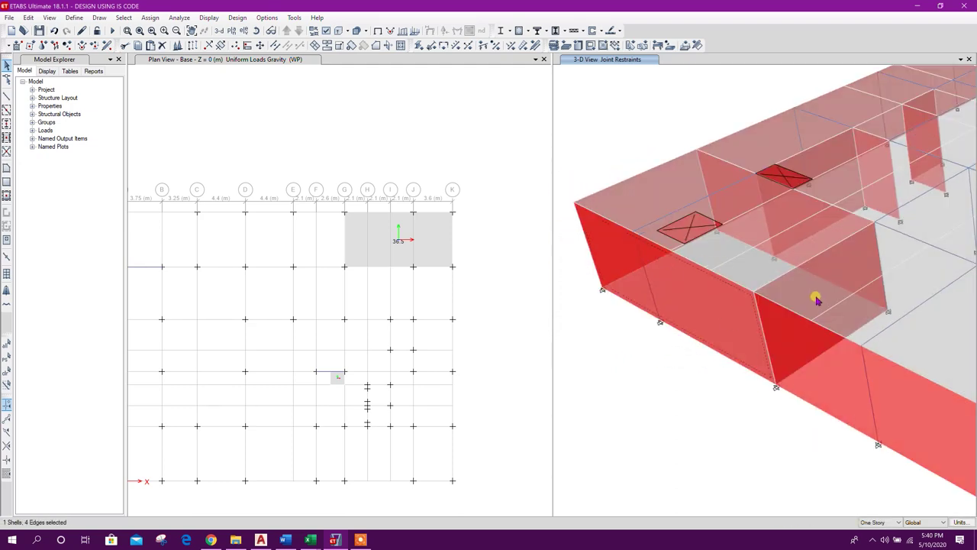
{"action": "scroll", "coordinate": [756, 294], "scroll_direction": "up", "scroll_amount": 3}
{"action": "middle_click_drag", "start_coordinate": [756, 294], "coordinate": [831, 255], "text": "shift"}
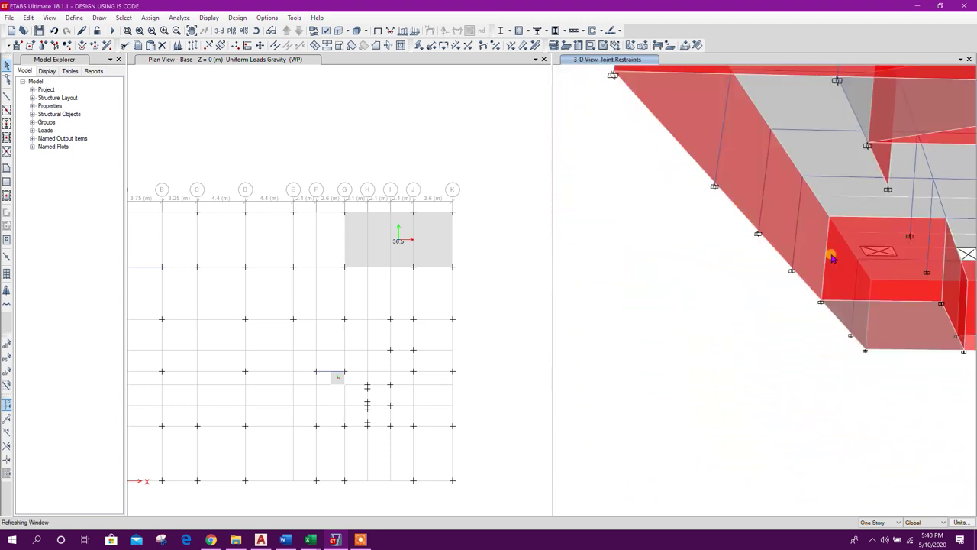
{"action": "left_click", "coordinate": [877, 276]}
{"action": "middle_click_drag", "start_coordinate": [901, 325], "coordinate": [818, 395], "text": "shift"}
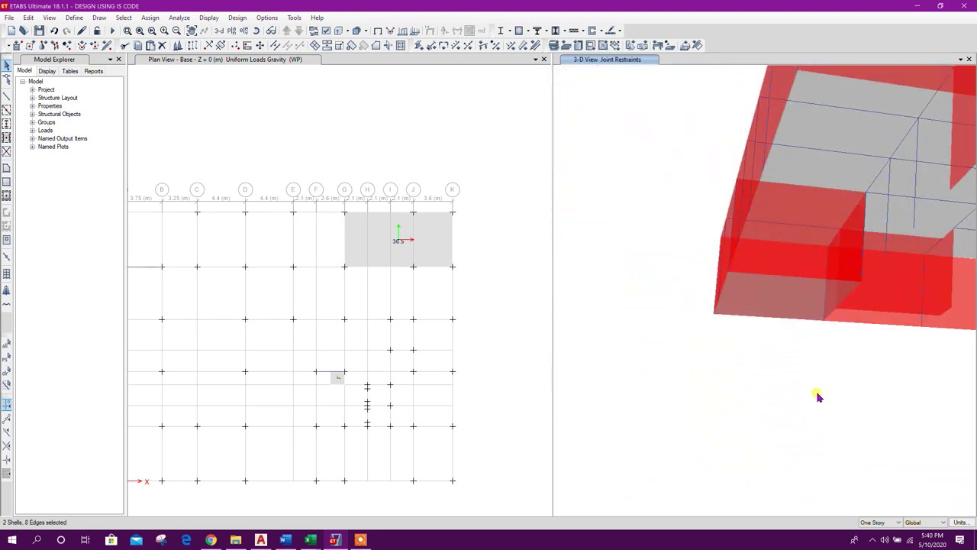
{"action": "key", "text": "Escape"}
Window-select the objects around the underground tank in the 3-D view and show only those selected objects.
{"action": "left_click_drag", "start_coordinate": [913, 259], "coordinate": [742, 241]}
{"action": "right_click", "coordinate": [808, 336]}
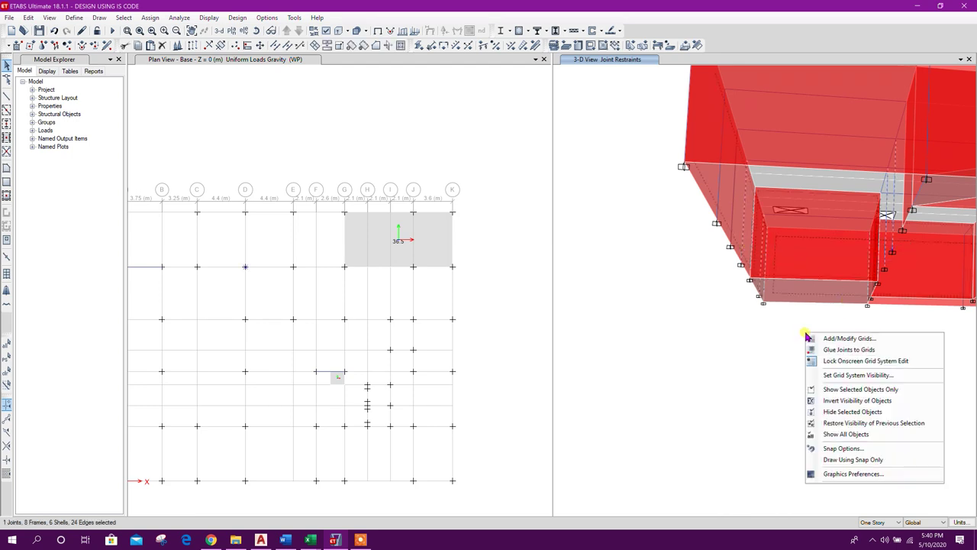
{"action": "left_click", "coordinate": [852, 390]}
{"action": "middle_click_drag", "start_coordinate": [757, 351], "coordinate": [787, 297], "text": "shift"}
{"action": "scroll", "coordinate": [760, 236], "scroll_direction": "up", "scroll_amount": 3}
{"action": "middle_click_drag", "start_coordinate": [760, 236], "coordinate": [800, 303]}
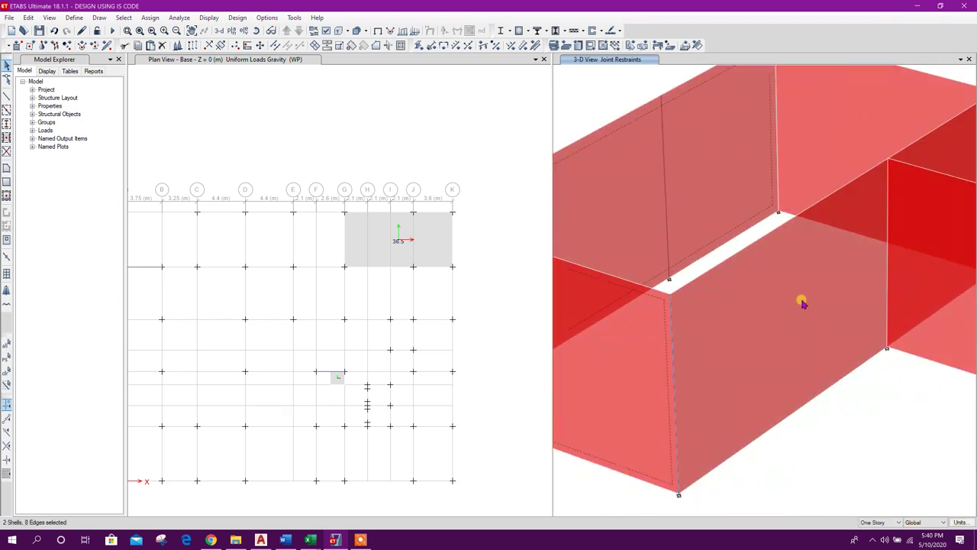
{"action": "left_click", "coordinate": [803, 301]}
{"action": "scroll", "coordinate": [794, 302], "scroll_direction": "down", "scroll_amount": 3}
{"action": "middle_click_drag", "start_coordinate": [896, 275], "coordinate": [703, 270], "text": "shift"}
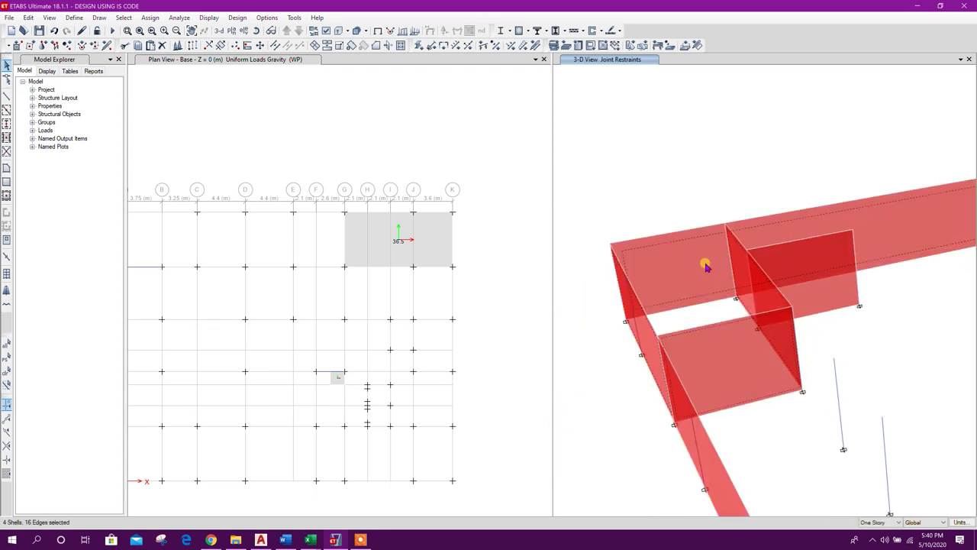
{"action": "key", "text": "Escape"}
Select the other long outer basement wall adjoining the tank and divide its shell into two areas.
{"action": "left_click", "coordinate": [887, 219]}
{"action": "left_click", "coordinate": [315, 45]}
{"action": "left_click", "coordinate": [457, 272]}
{"action": "left_click", "coordinate": [424, 274]}
{"action": "middle_click_drag", "start_coordinate": [859, 353], "coordinate": [791, 361]}
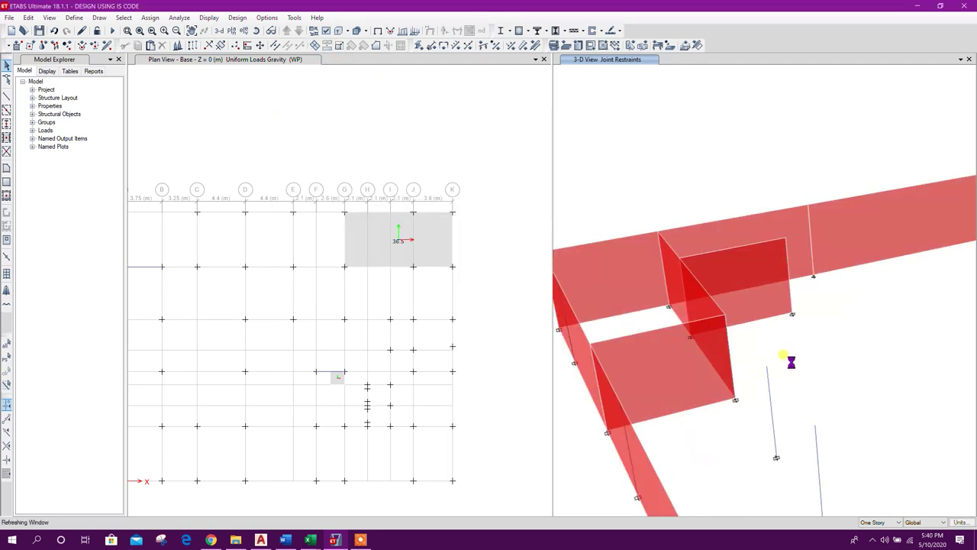
Remove the restraint from the base joint of the second long wall's division line.
{"action": "left_click_drag", "start_coordinate": [808, 267], "coordinate": [837, 290]}
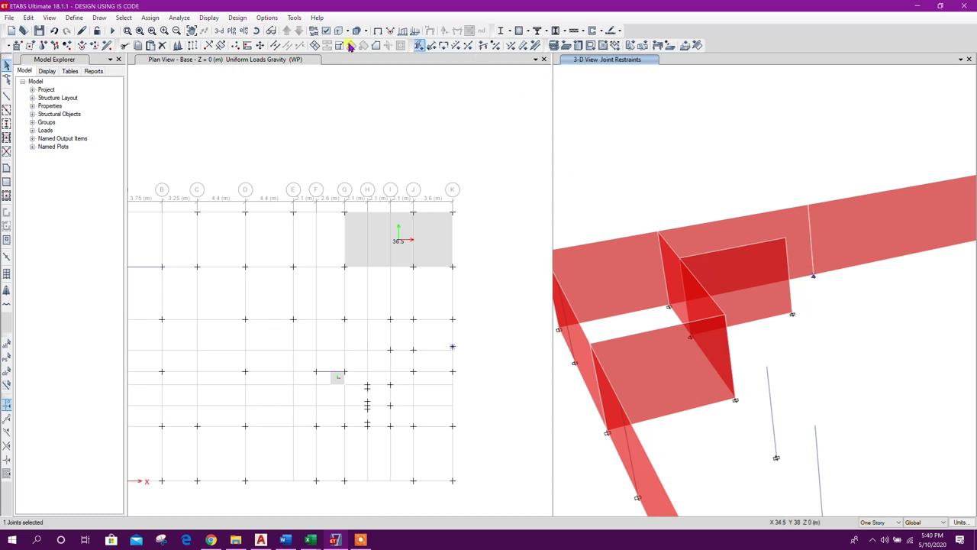
{"action": "left_click", "coordinate": [43, 46]}
{"action": "left_click", "coordinate": [521, 300]}
{"action": "left_click", "coordinate": [523, 325]}
{"action": "middle_click_drag", "start_coordinate": [830, 349], "coordinate": [820, 334]}
{"action": "left_click", "coordinate": [500, 326]}
Move both joints of the second wall's division line 7.3 m in Y onto the tank corner by picking two model points.
{"action": "left_click", "coordinate": [797, 189]}
{"action": "left_click_drag", "start_coordinate": [799, 244], "coordinate": [821, 274]}
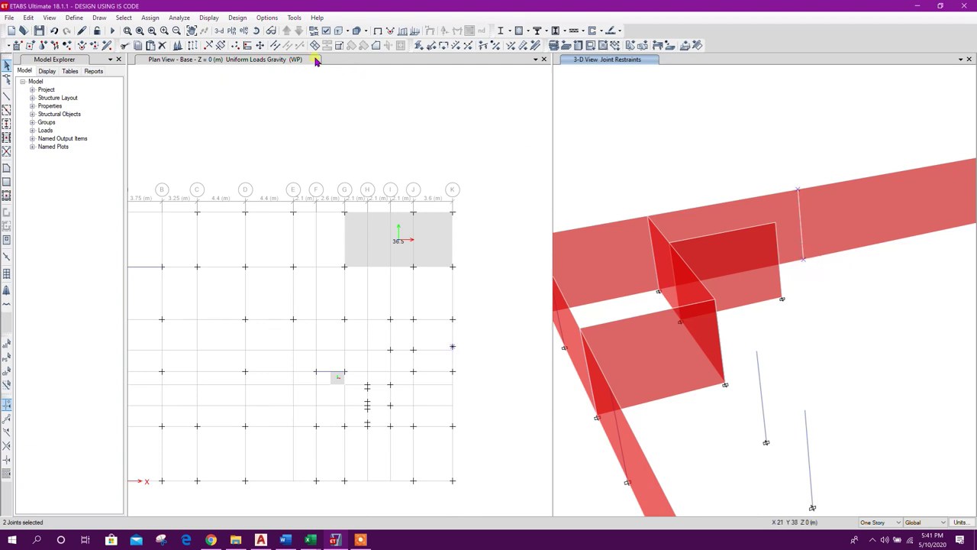
{"action": "left_click", "coordinate": [260, 45]}
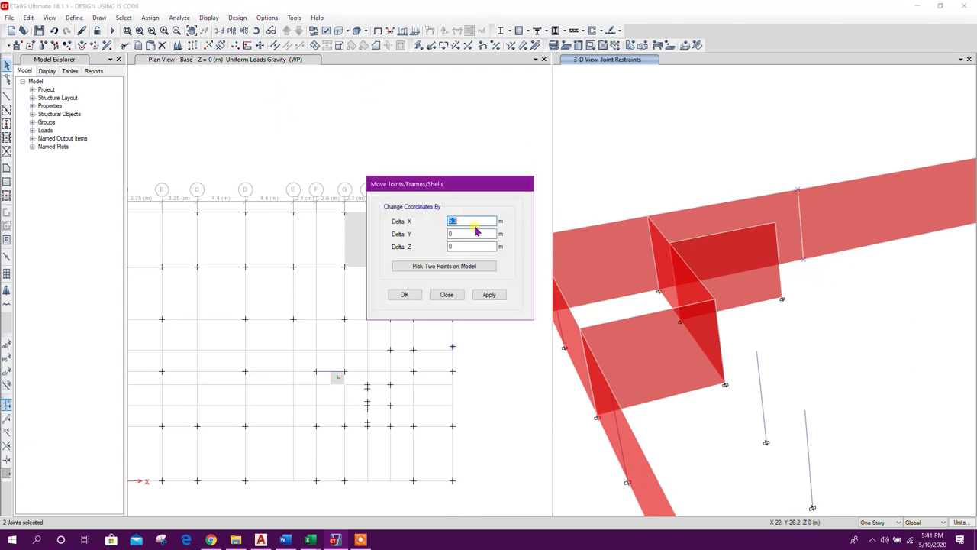
{"action": "left_click", "coordinate": [425, 266]}
{"action": "left_click", "coordinate": [796, 192]}
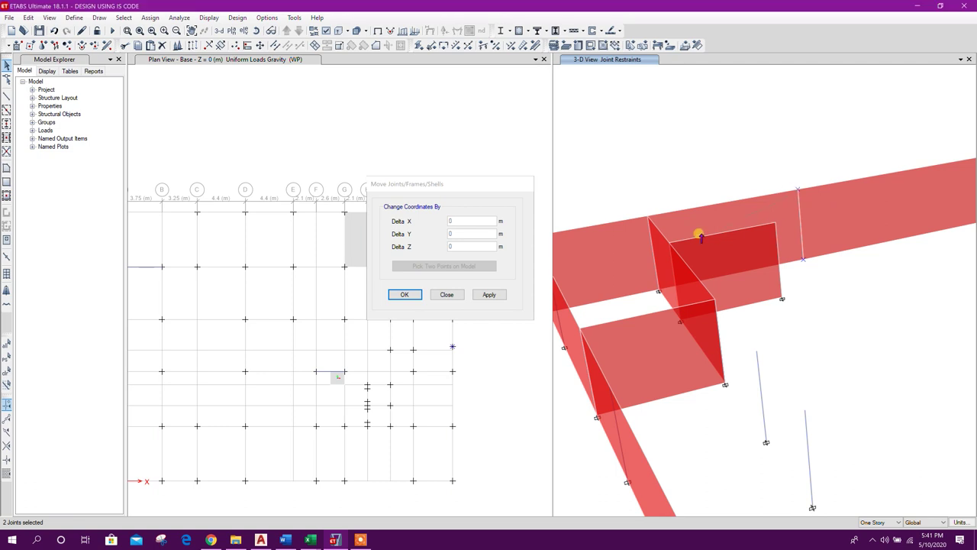
{"action": "left_click", "coordinate": [649, 218]}
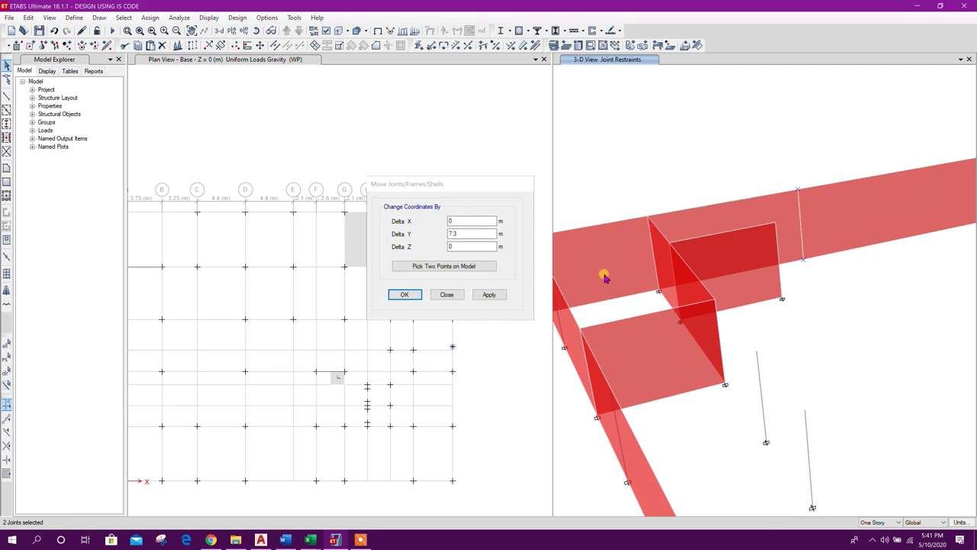
{"action": "left_click", "coordinate": [489, 295]}
{"action": "left_click", "coordinate": [448, 295]}
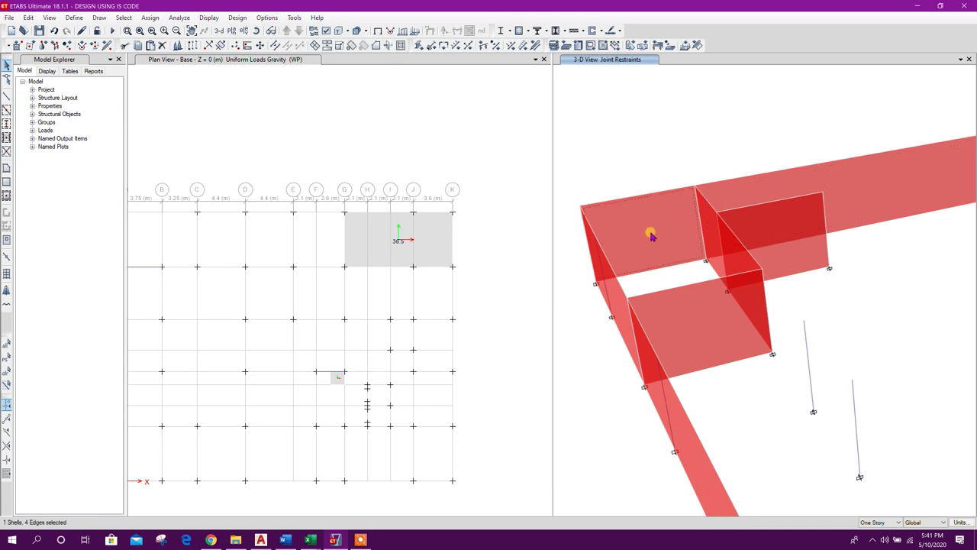
Select the four tank walls and set up a non-uniform shell load for them with load pattern WP in the Local-3 direction.
{"action": "middle_click_drag", "start_coordinate": [726, 268], "coordinate": [768, 223]}
{"action": "left_click", "coordinate": [764, 249]}
{"action": "middle_click_drag", "start_coordinate": [776, 309], "coordinate": [745, 330], "text": "shift"}
{"action": "left_click", "coordinate": [787, 219]}
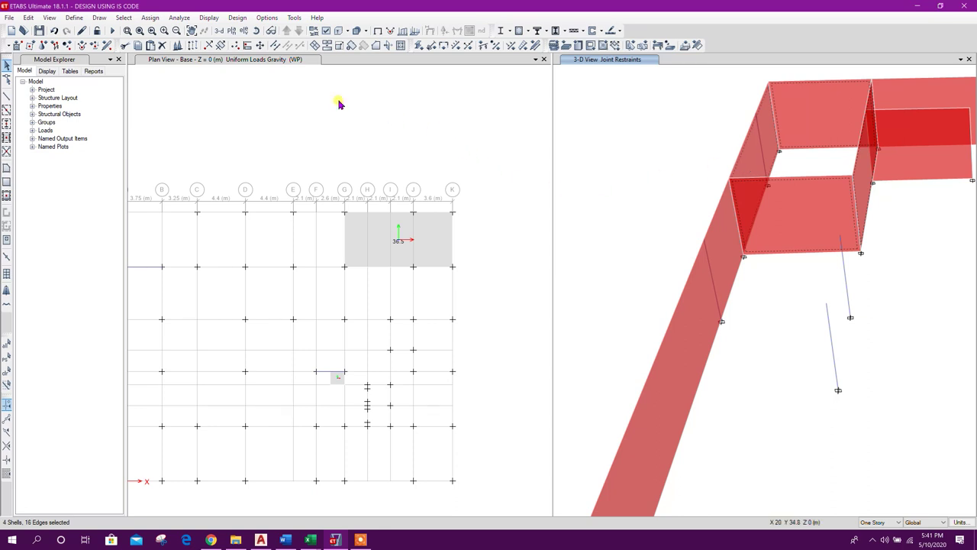
{"action": "left_click", "coordinate": [150, 17]}
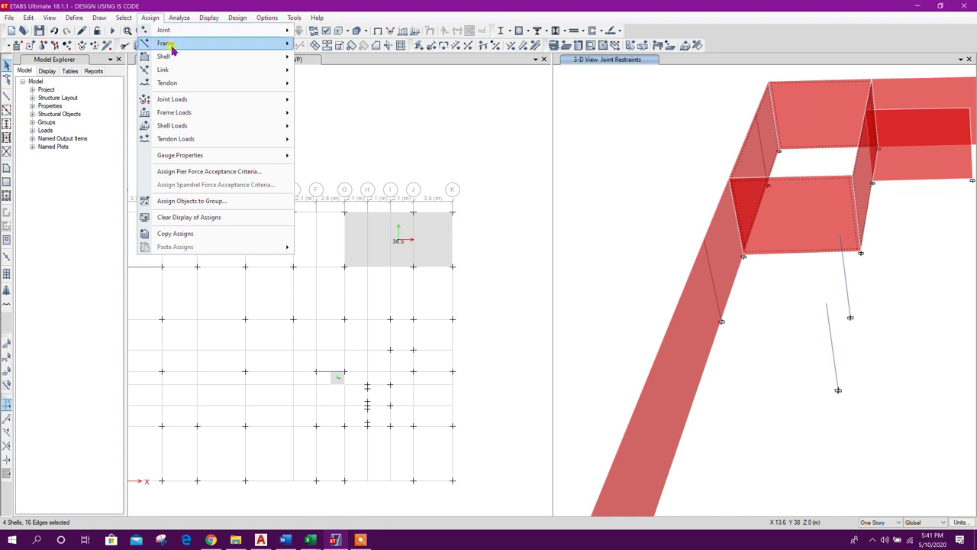
{"action": "mouse_move", "coordinate": [192, 126]}
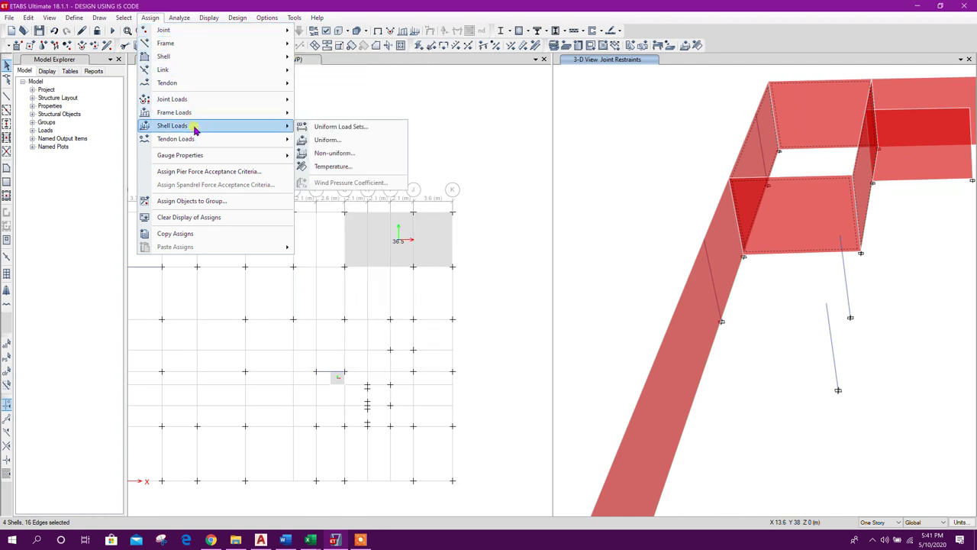
{"action": "left_click", "coordinate": [330, 152]}
{"action": "left_click_drag", "start_coordinate": [623, 153], "coordinate": [536, 108]}
{"action": "left_click", "coordinate": [557, 137]}
{"action": "left_click", "coordinate": [555, 181]}
{"action": "left_click", "coordinate": [533, 167]}
{"action": "left_click", "coordinate": [534, 166]}
{"action": "left_click", "coordinate": [835, 187]}
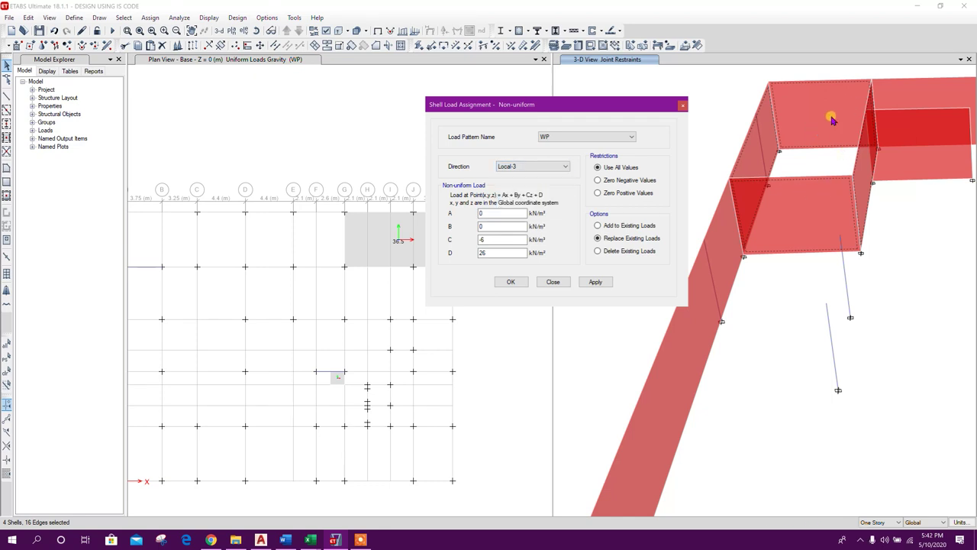
Switch to the WATER SOIL NON UNIFORM SHELL LOAD workbook in Excel and open its PRESSURE CALCULATION sheet.
{"action": "mouse_move", "coordinate": [310, 540]}
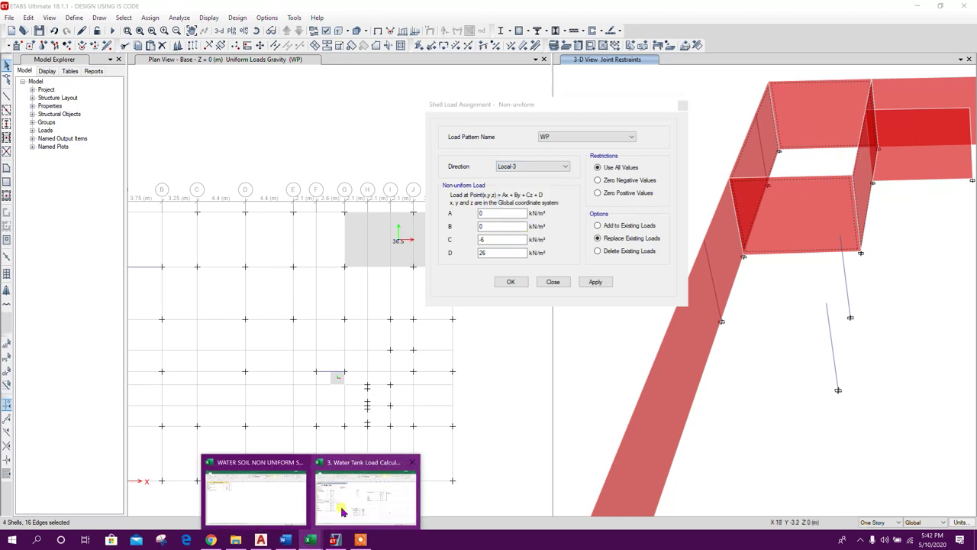
{"action": "left_click", "coordinate": [336, 505]}
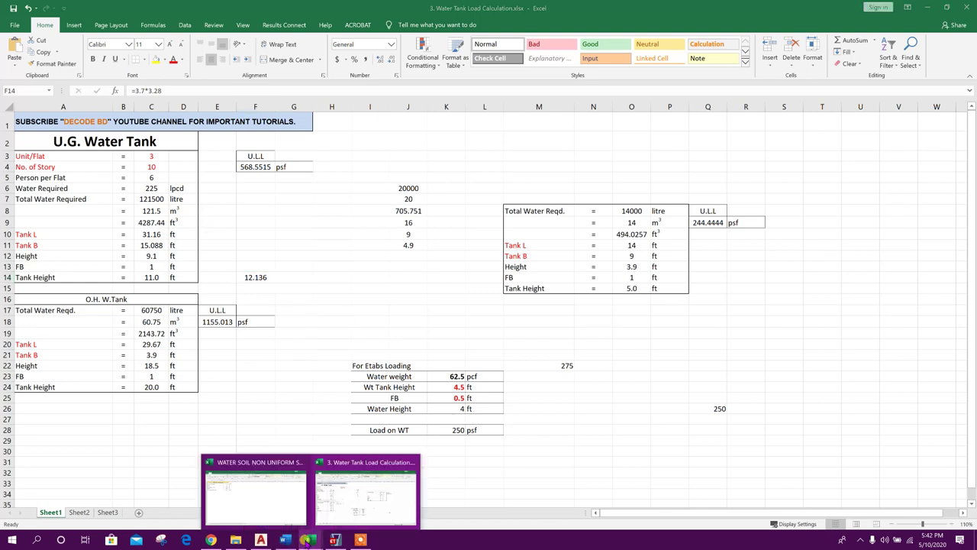
{"action": "mouse_move", "coordinate": [310, 540]}
{"action": "left_click", "coordinate": [227, 476]}
{"action": "left_click", "coordinate": [180, 513]}
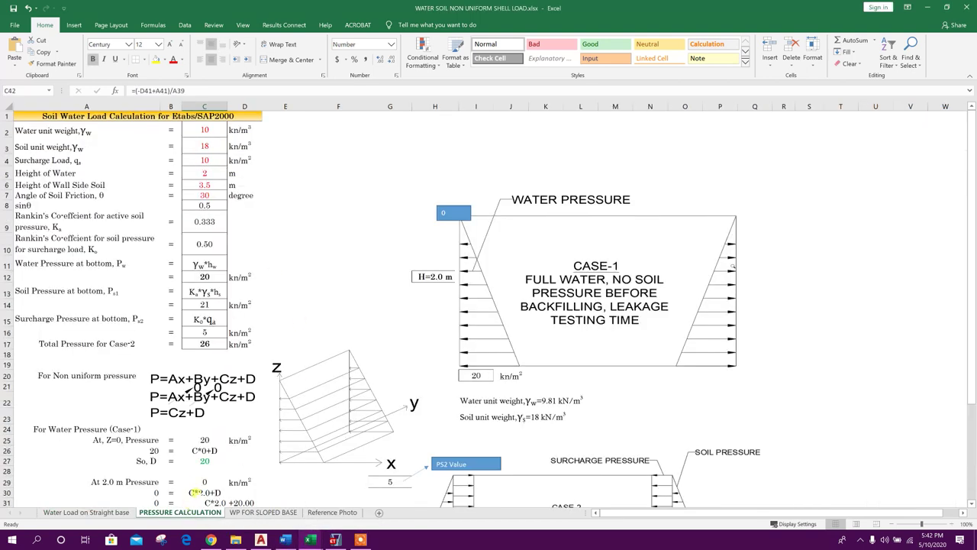
Set Height of Water to 3.65 m and check the Case-1 water pressure coefficients D and C.
{"action": "left_click", "coordinate": [205, 130]}
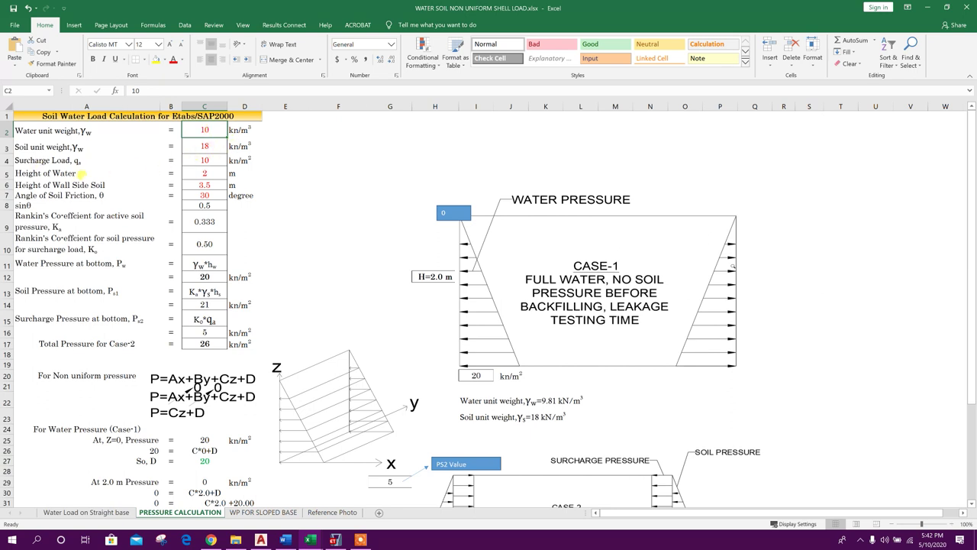
{"action": "left_click", "coordinate": [207, 172]}
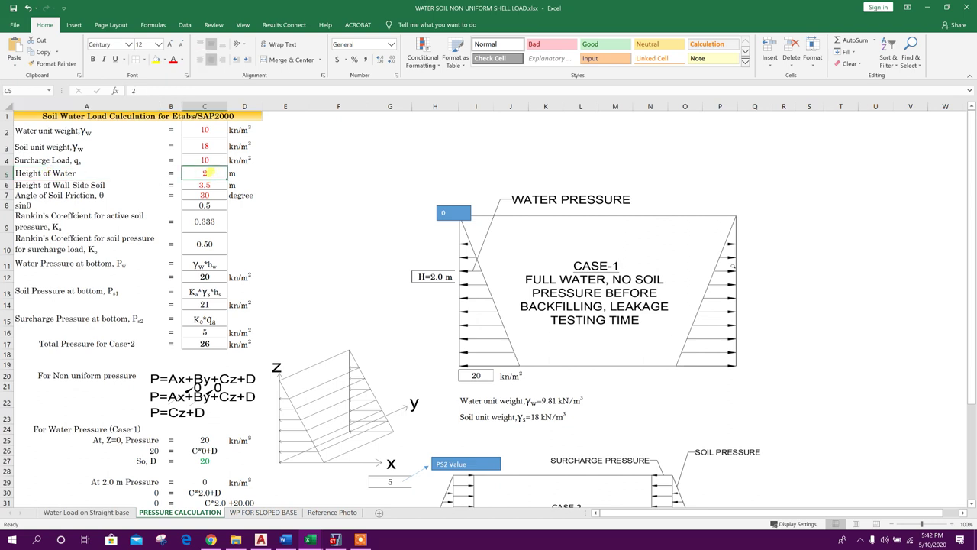
{"action": "type", "text": "3.65"}
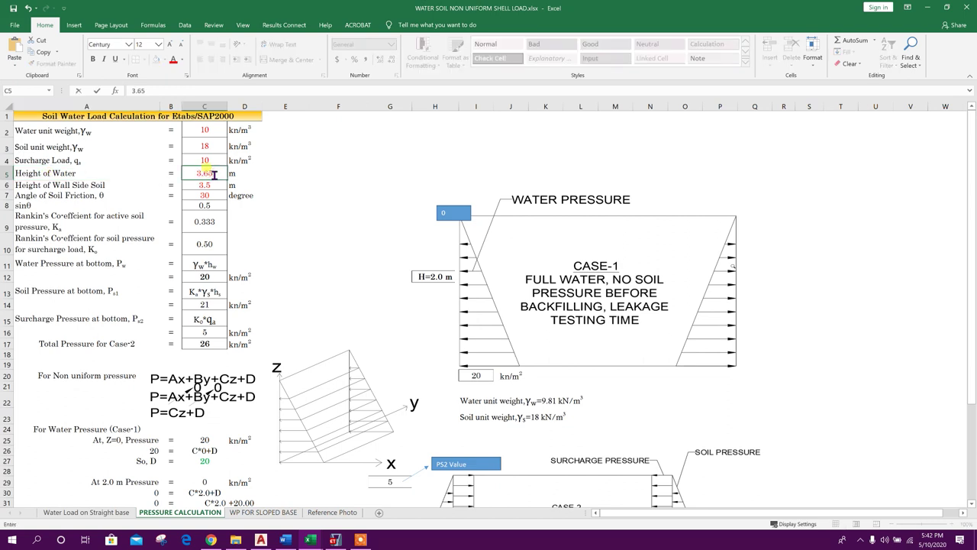
{"action": "key", "text": "ctrl+Return"}
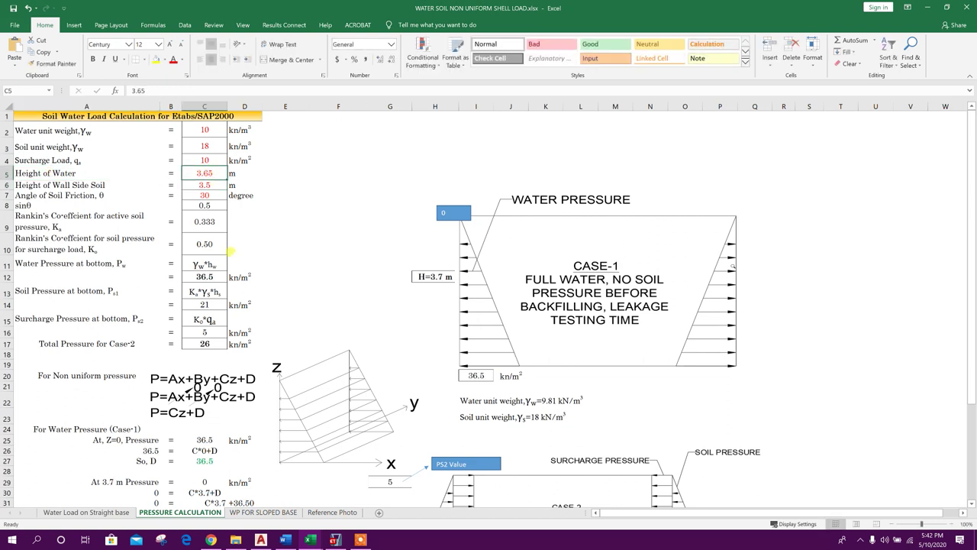
{"action": "scroll", "coordinate": [226, 195], "scroll_direction": "down", "scroll_amount": 4}
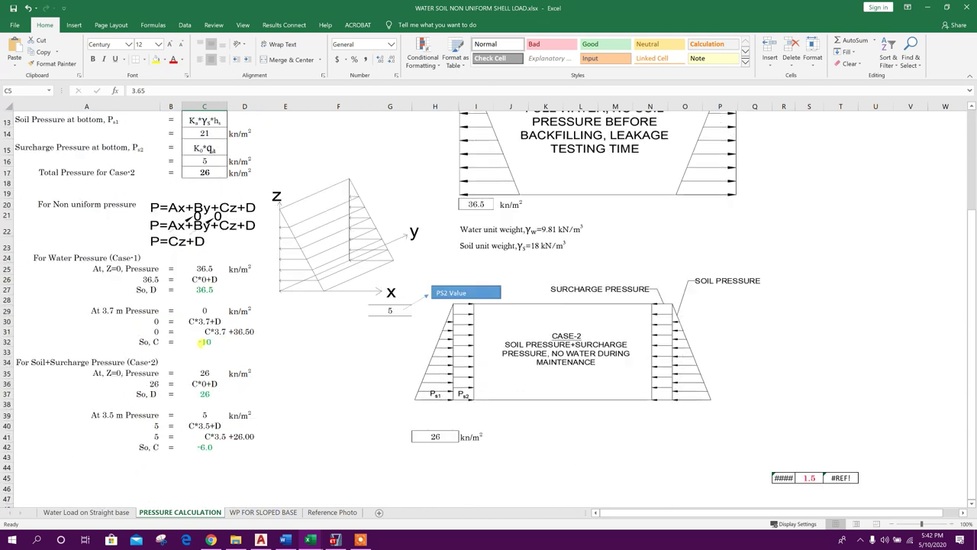
{"action": "left_click", "coordinate": [208, 290]}
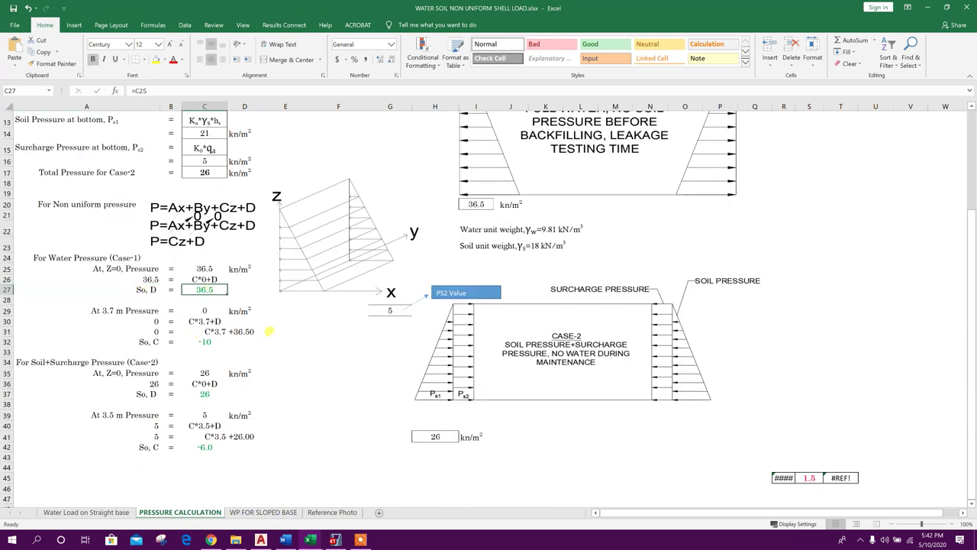
{"action": "left_click", "coordinate": [206, 341]}
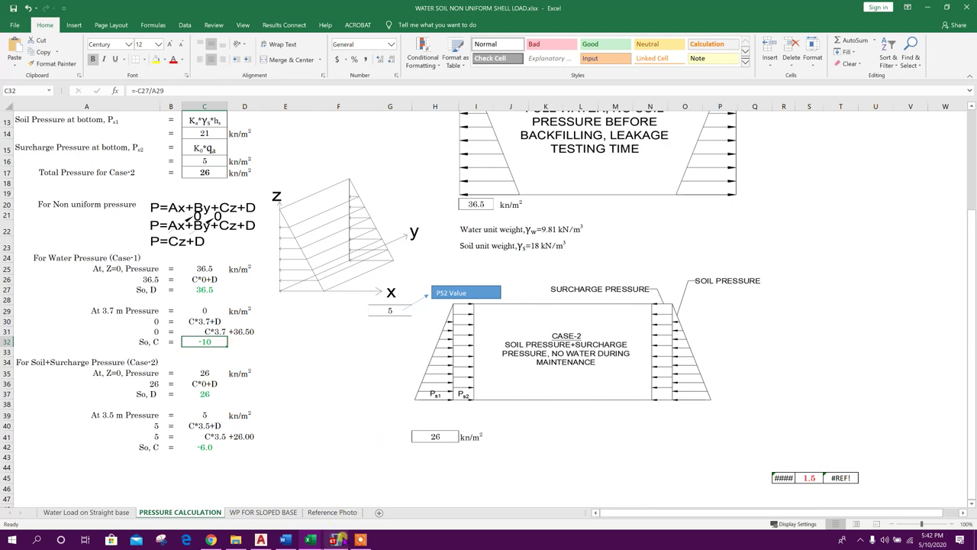
Switch back to ETABS and apply the WP non-uniform load to the tank walls with A 0, B 0, C -10 and D 36.5.
{"action": "left_click", "coordinate": [335, 540]}
{"action": "double_click", "coordinate": [489, 252]}
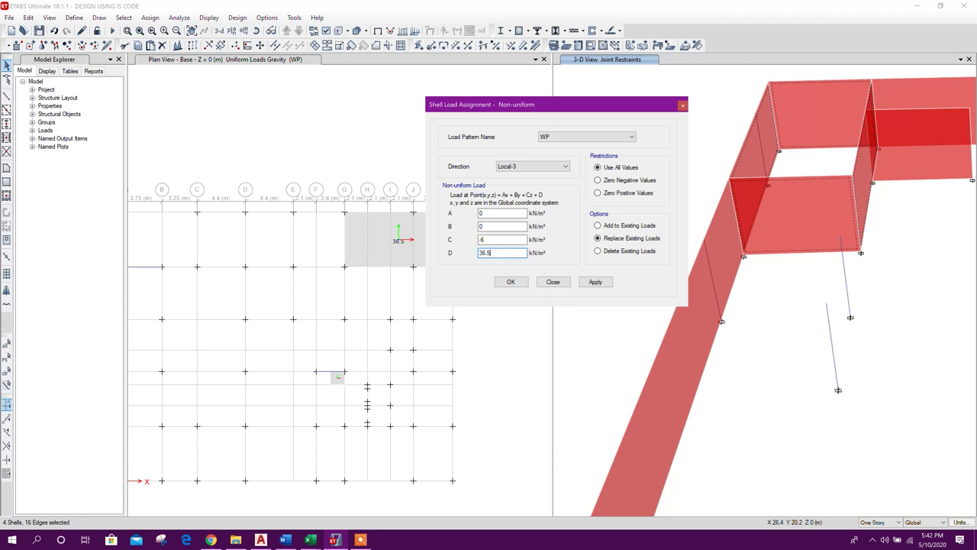
{"action": "double_click", "coordinate": [482, 241]}
{"action": "left_click", "coordinate": [521, 224]}
{"action": "left_click", "coordinate": [517, 217]}
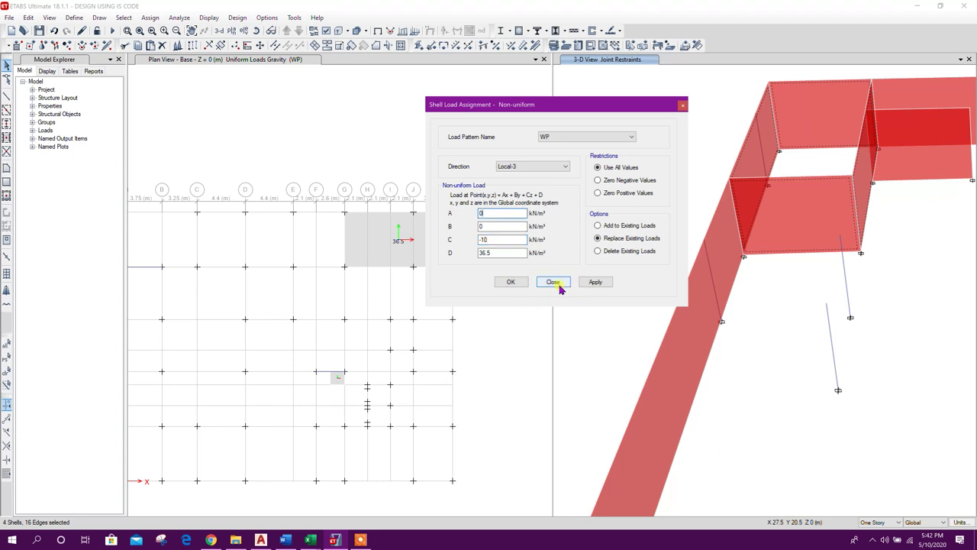
{"action": "left_click", "coordinate": [592, 283]}
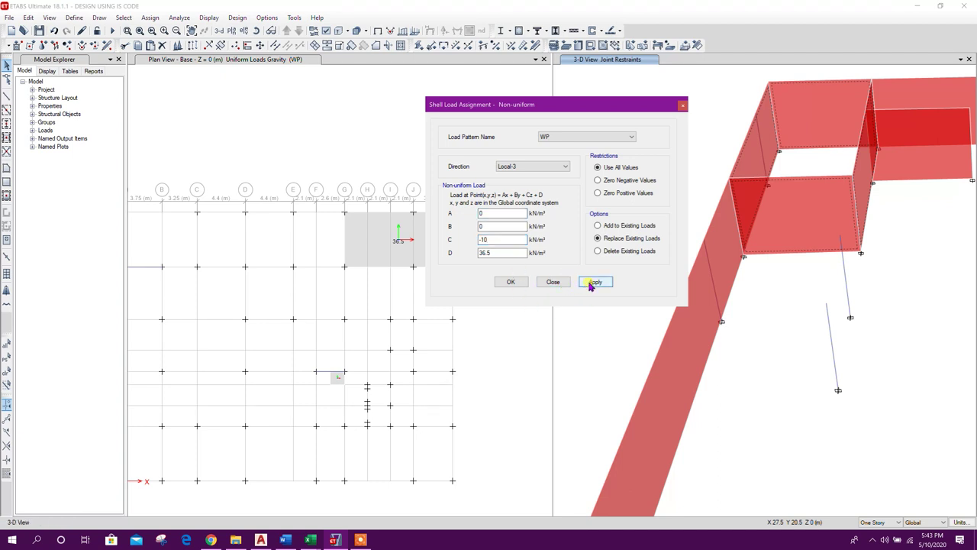
{"action": "left_click", "coordinate": [553, 282]}
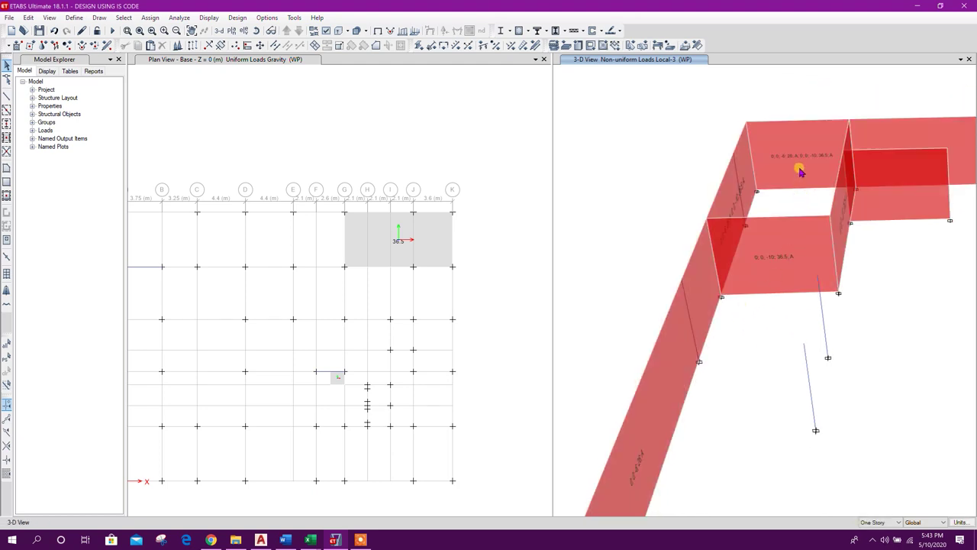
Display the shell local axes in the 3-D view to check the pressure direction on the tank walls.
{"action": "left_click", "coordinate": [333, 33]}
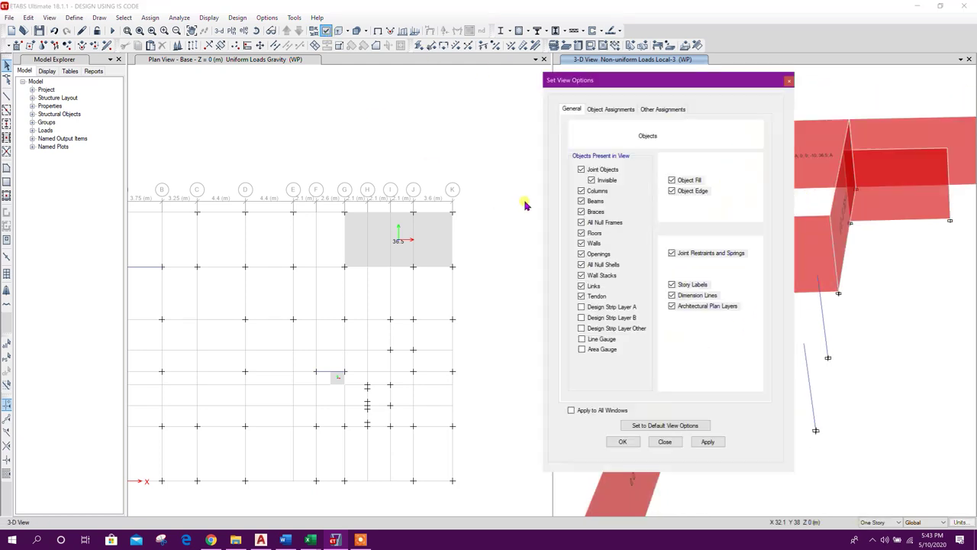
{"action": "left_click_drag", "start_coordinate": [664, 78], "coordinate": [423, 65]}
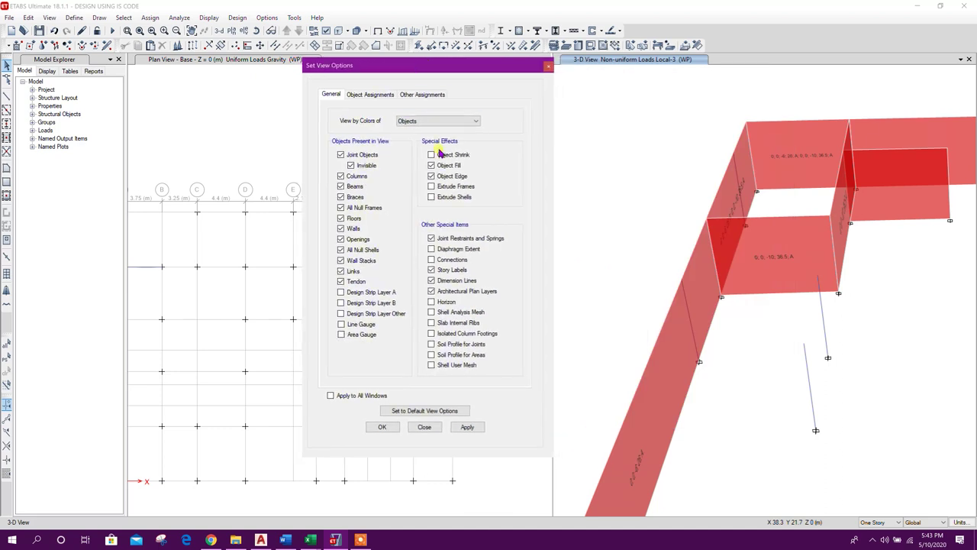
{"action": "left_click", "coordinate": [370, 95]}
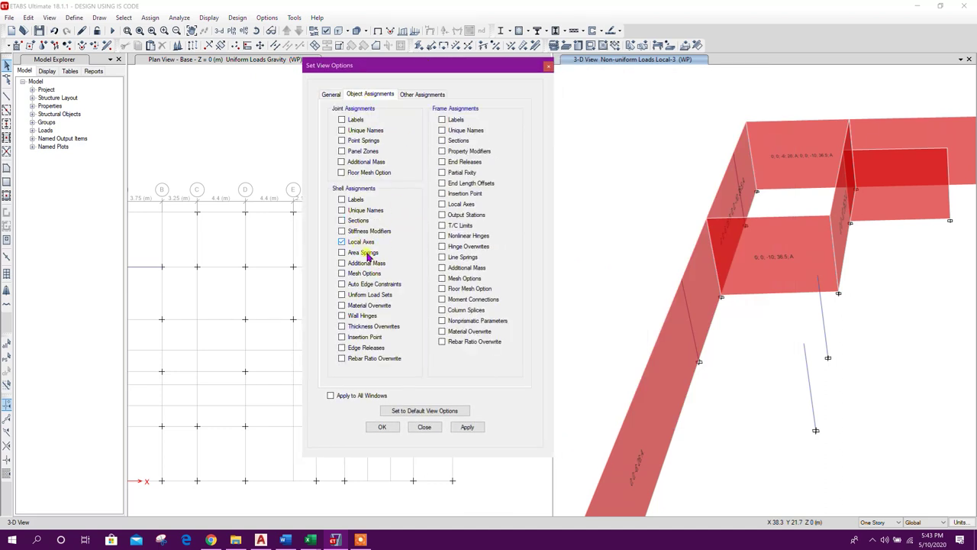
{"action": "left_click", "coordinate": [459, 429]}
{"action": "left_click", "coordinate": [424, 427]}
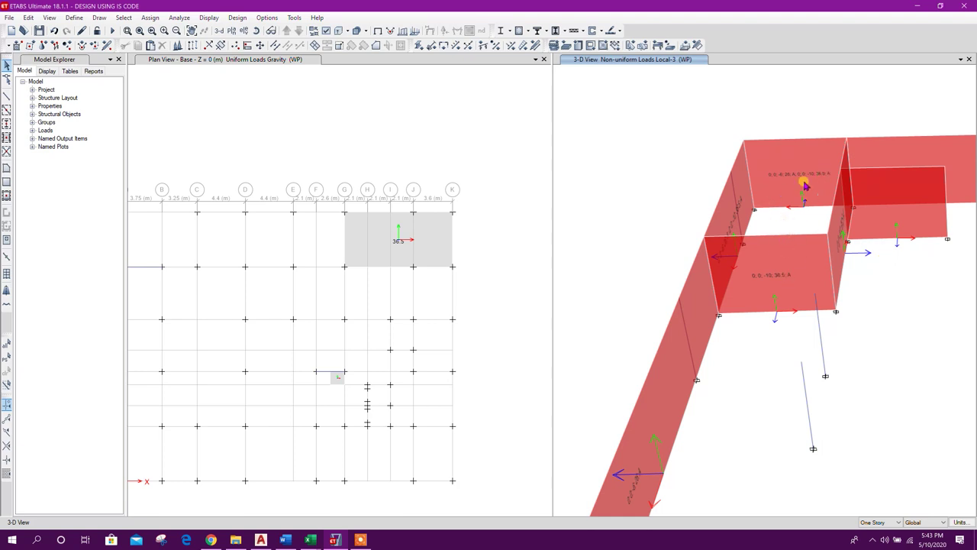
Remove the load display from the 3-D view and show all objects of the model again.
{"action": "key", "text": "F4"}
{"action": "right_click", "coordinate": [781, 165]}
{"action": "left_click", "coordinate": [809, 264]}
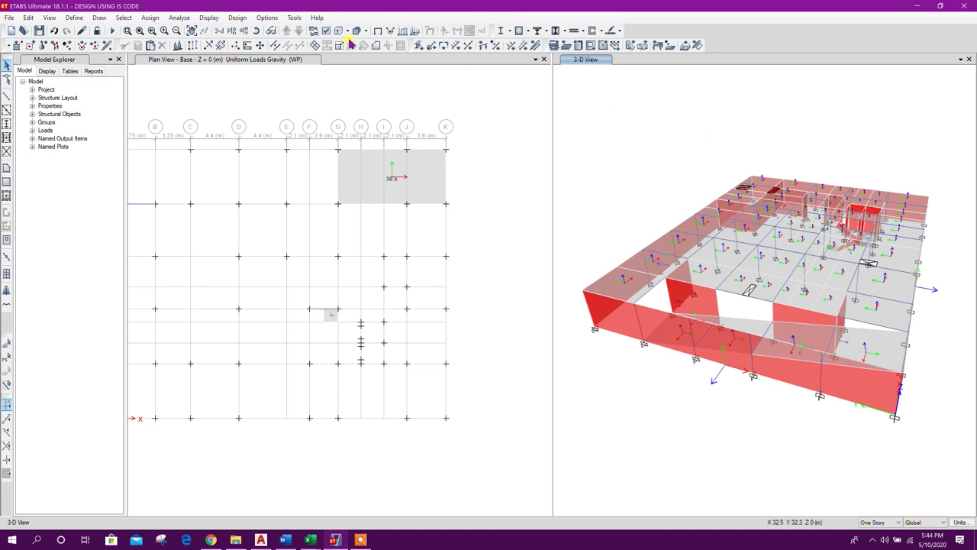
Hide the shell local axes in the 3-D view.
{"action": "left_click", "coordinate": [327, 32]}
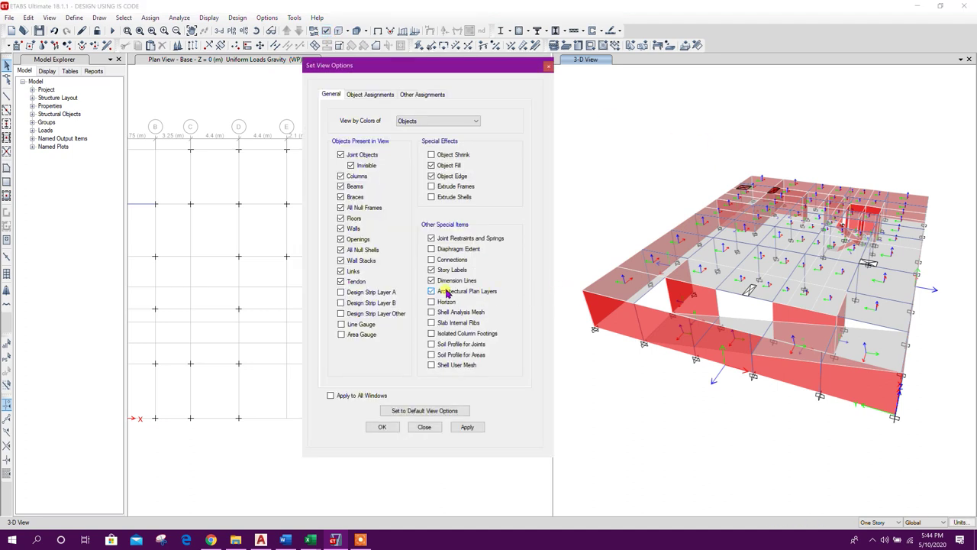
{"action": "left_click", "coordinate": [363, 94]}
{"action": "left_click", "coordinate": [468, 427]}
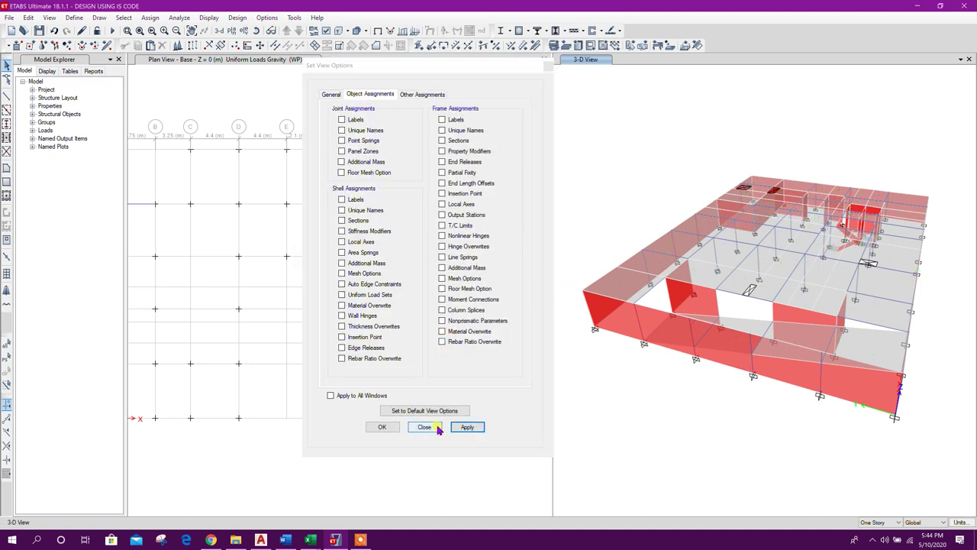
{"action": "left_click", "coordinate": [432, 427]}
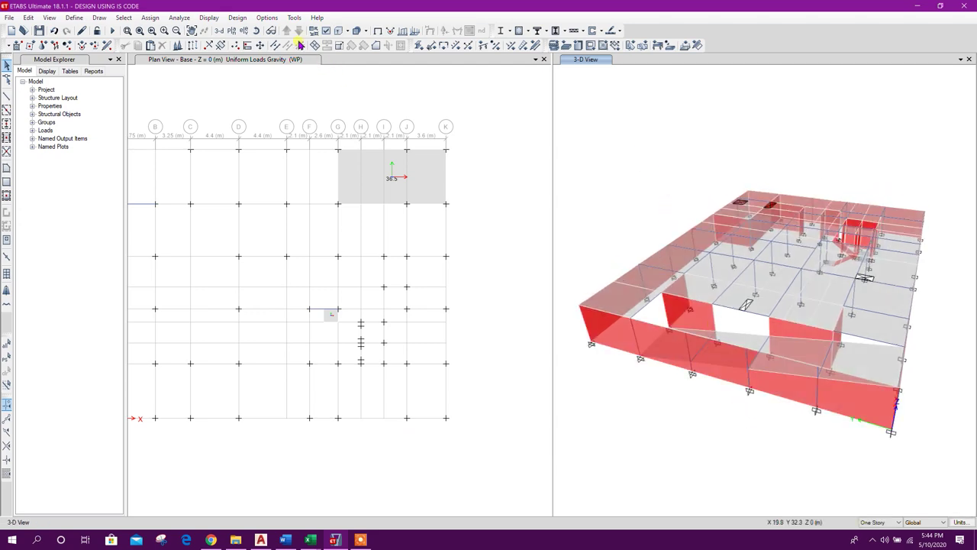
Inspect the whole basement model with extruded frames and shells, then return to the plain line view.
{"action": "left_click", "coordinate": [333, 31]}
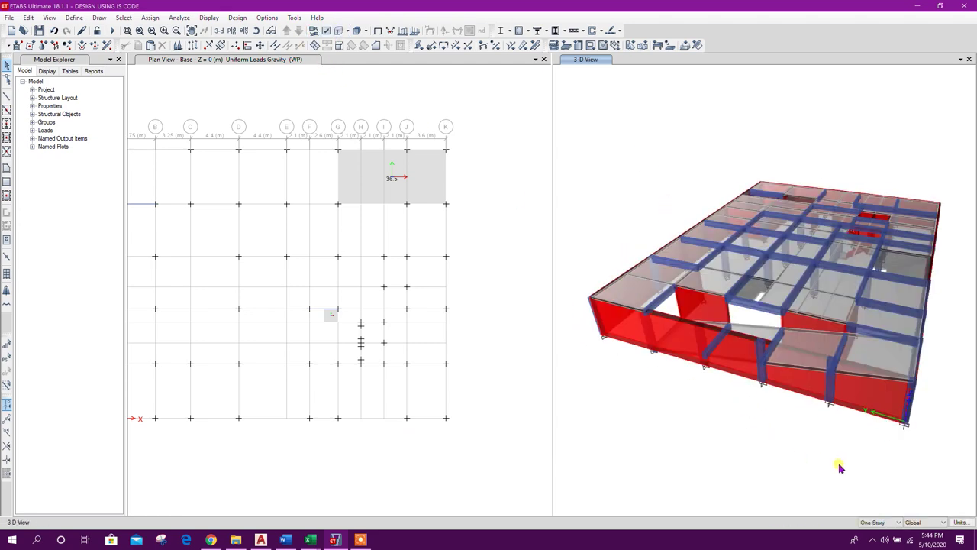
{"action": "middle_click_drag", "start_coordinate": [906, 485], "coordinate": [862, 385]}
{"action": "middle_click_drag", "start_coordinate": [924, 370], "coordinate": [733, 351]}
{"action": "left_click", "coordinate": [333, 31]}
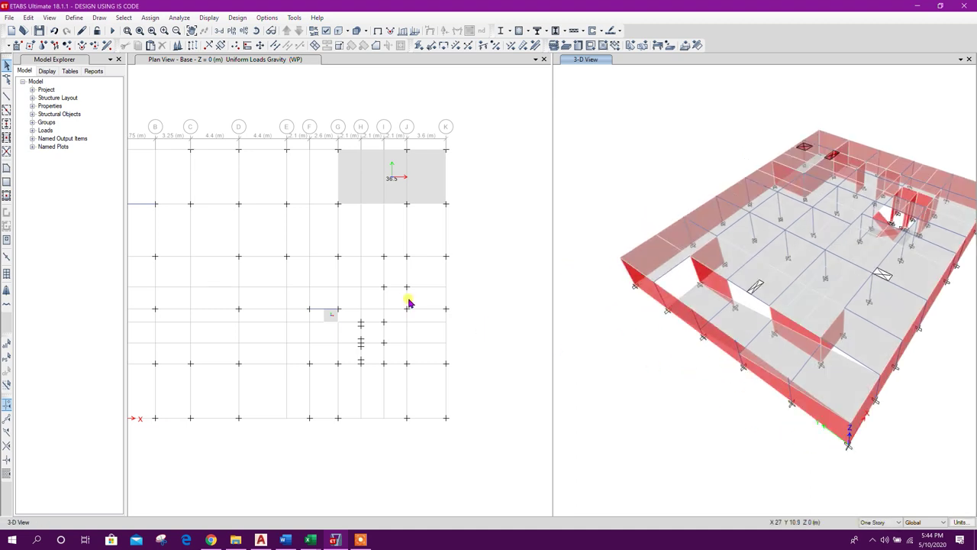
Move the plan view up to the Basement Roof story and hide its shell local axes.
{"action": "scroll", "coordinate": [425, 308], "scroll_direction": "down", "scroll_amount": 3}
{"action": "middle_click_drag", "start_coordinate": [430, 312], "coordinate": [443, 308]}
{"action": "middle_click_drag", "start_coordinate": [408, 194], "coordinate": [366, 182]}
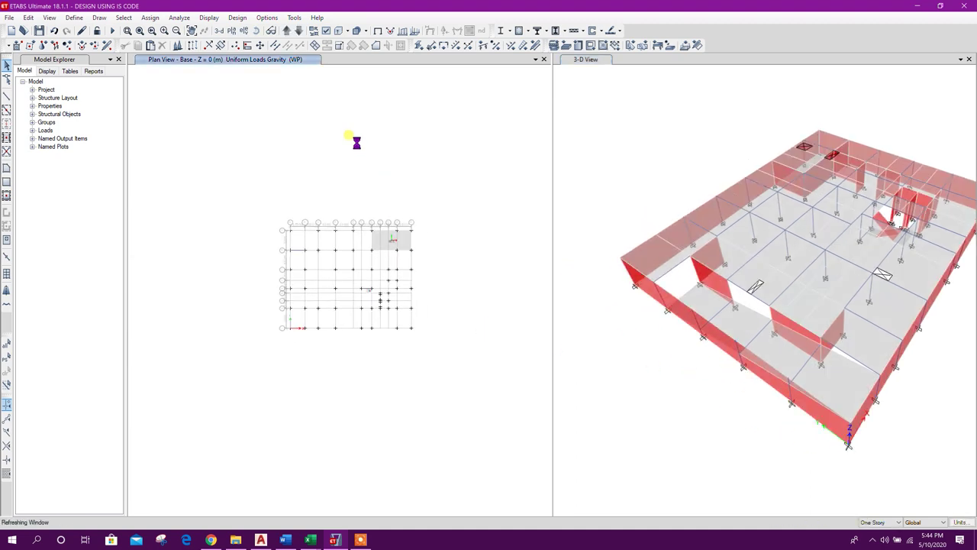
{"action": "left_click", "coordinate": [287, 31]}
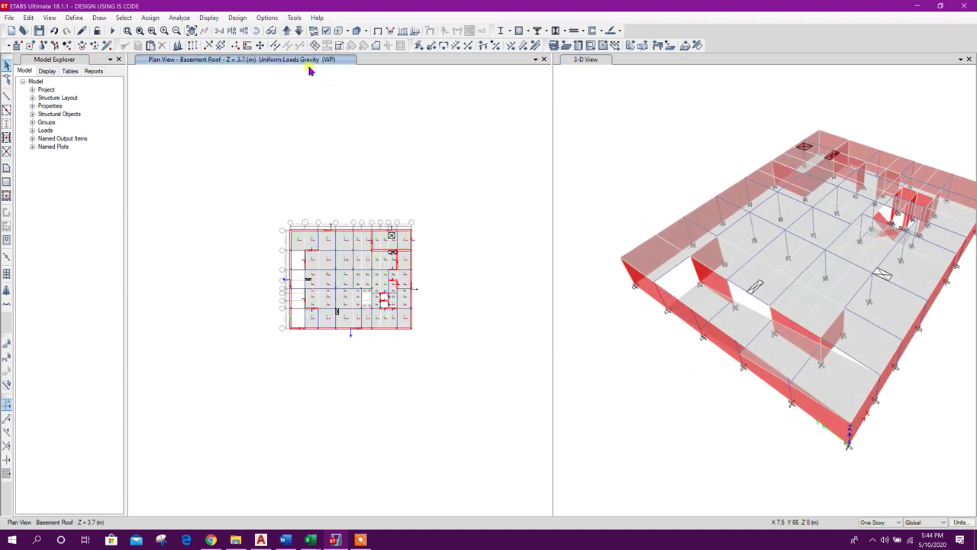
{"action": "left_click", "coordinate": [326, 31]}
{"action": "left_click", "coordinate": [370, 94]}
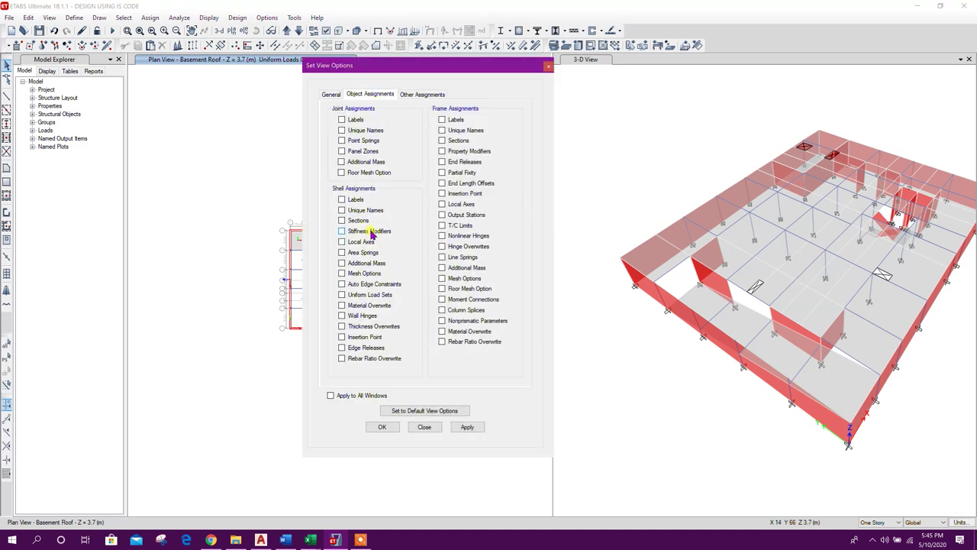
{"action": "left_click", "coordinate": [428, 428]}
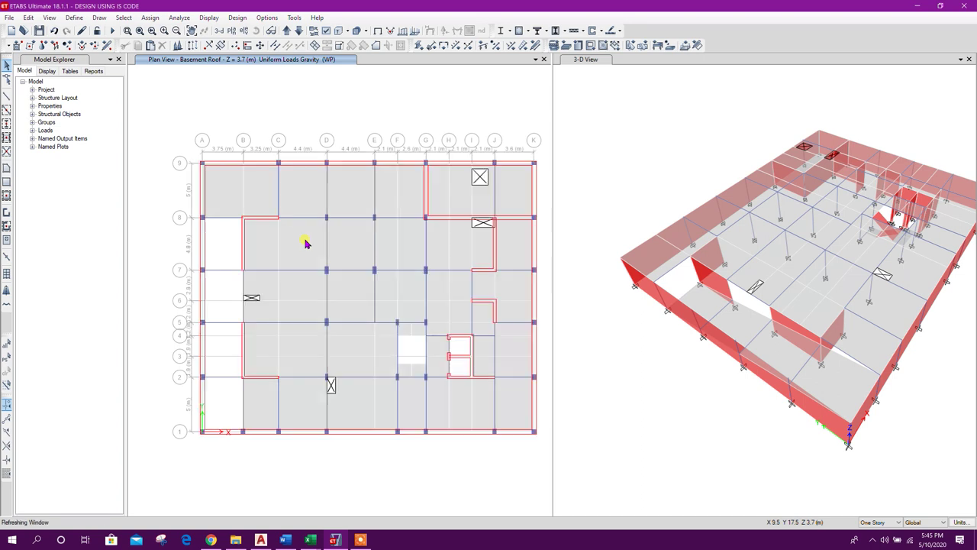
Replicate the Basement Roof framing, slabs and walls between grids B–J and 2–8 onto the GF ROOF story.
{"action": "left_click_drag", "start_coordinate": [214, 170], "coordinate": [493, 359]}
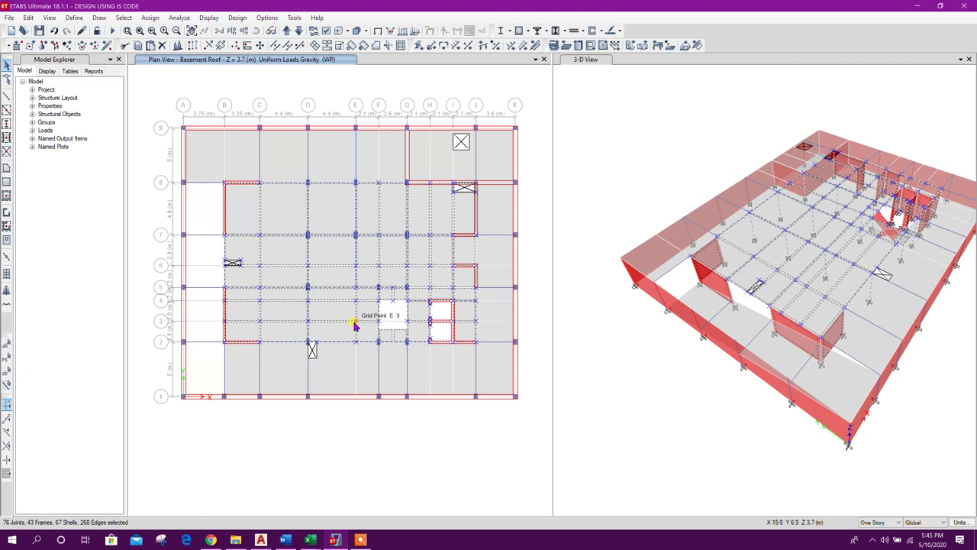
{"action": "left_click", "coordinate": [192, 45]}
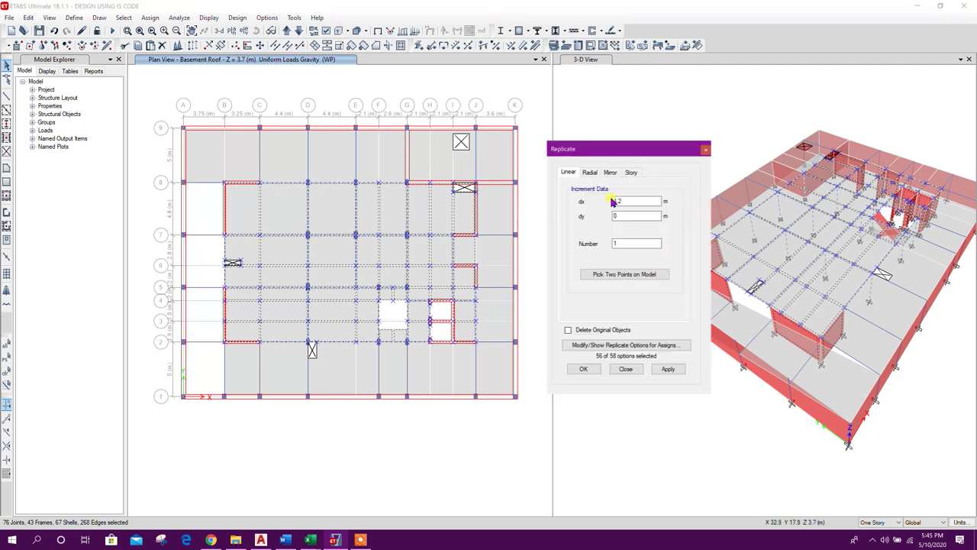
{"action": "left_click", "coordinate": [631, 174]}
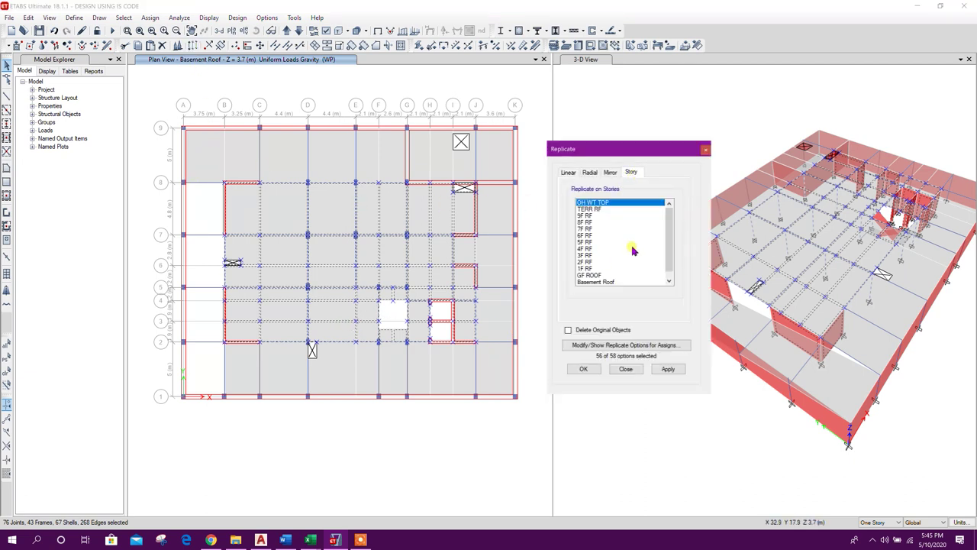
{"action": "left_click", "coordinate": [592, 268]}
{"action": "left_click", "coordinate": [600, 276]}
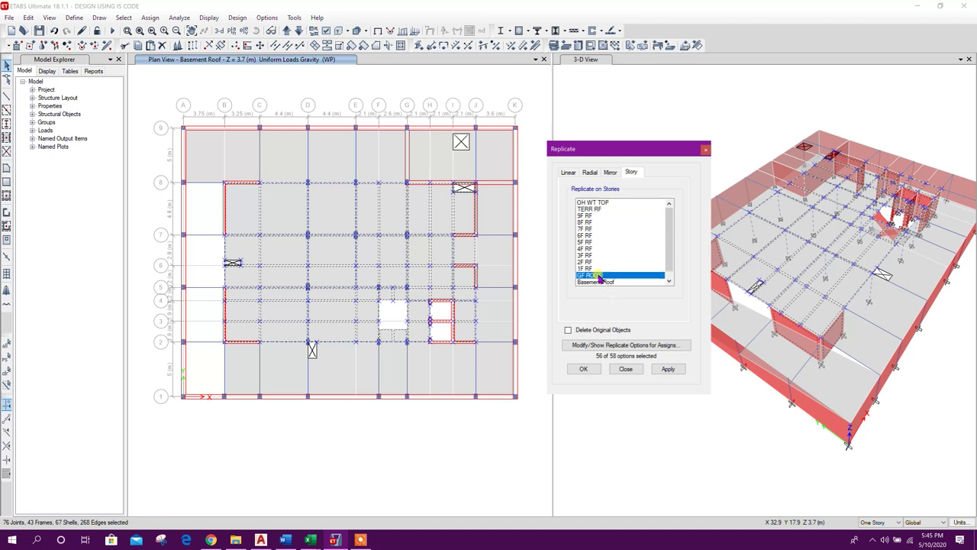
{"action": "left_click", "coordinate": [668, 369]}
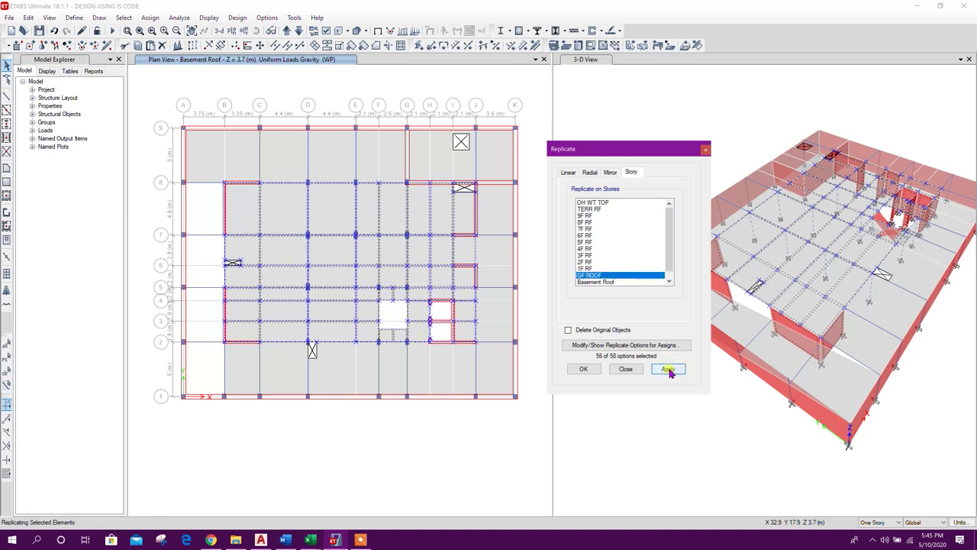
{"action": "left_click", "coordinate": [627, 369]}
Delete the stair landing slab that was copied above the basement roof without its flights.
{"action": "middle_click_drag", "start_coordinate": [914, 446], "coordinate": [852, 374], "text": "shift"}
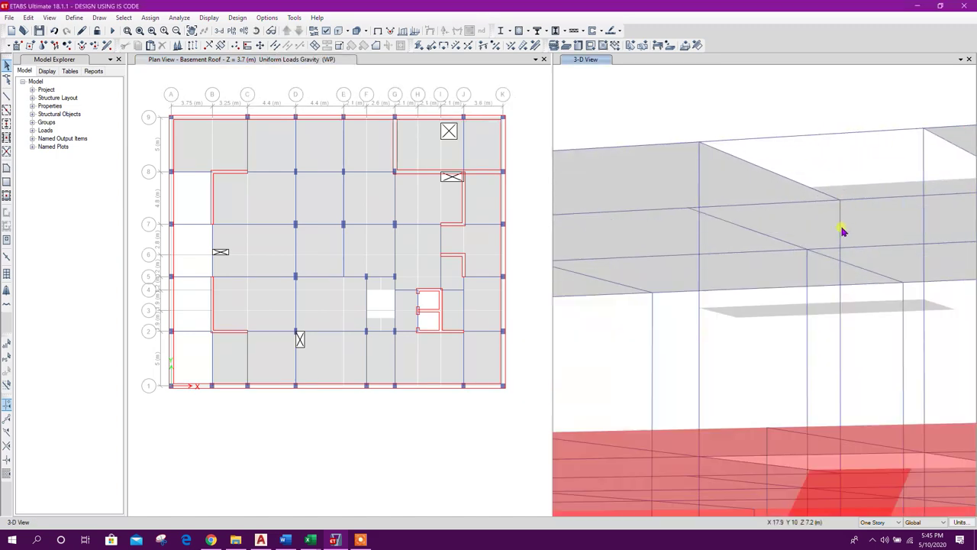
{"action": "middle_click_drag", "start_coordinate": [843, 226], "coordinate": [852, 300], "text": "shift"}
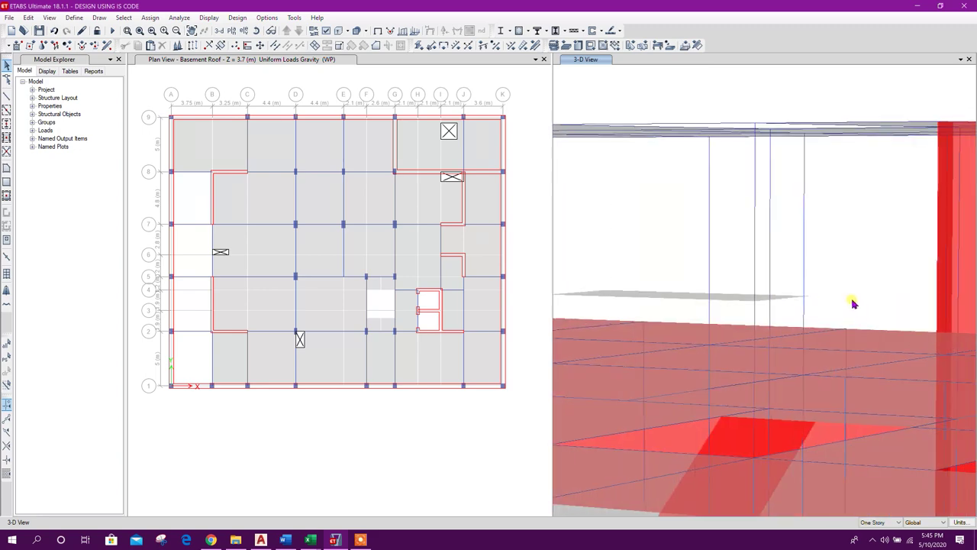
{"action": "left_click_drag", "start_coordinate": [677, 309], "coordinate": [663, 271]}
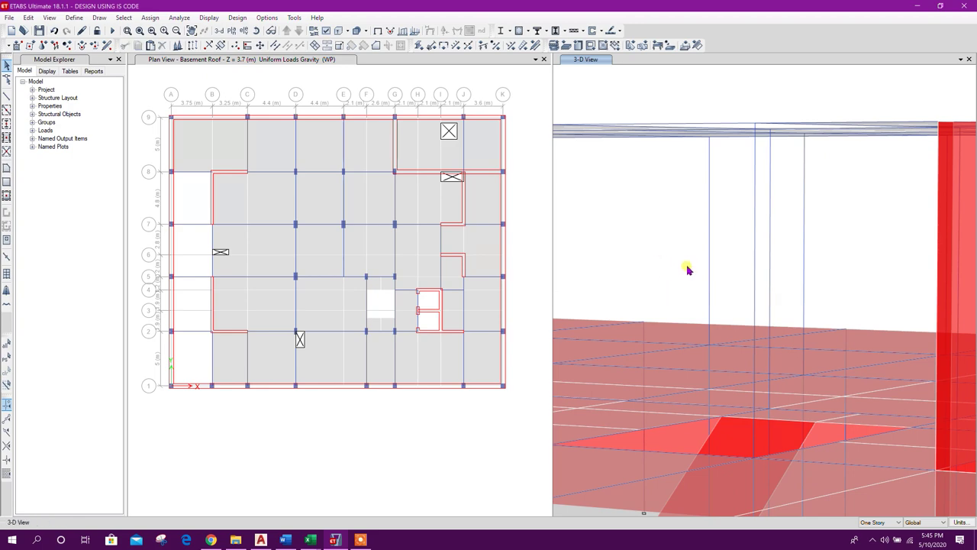
Select the four basement stair shells, flights and landing panels, and replicate them onto the GF ROOF story.
{"action": "middle_click_drag", "start_coordinate": [687, 266], "coordinate": [768, 188]}
{"action": "scroll", "coordinate": [770, 191], "scroll_direction": "down", "scroll_amount": 3}
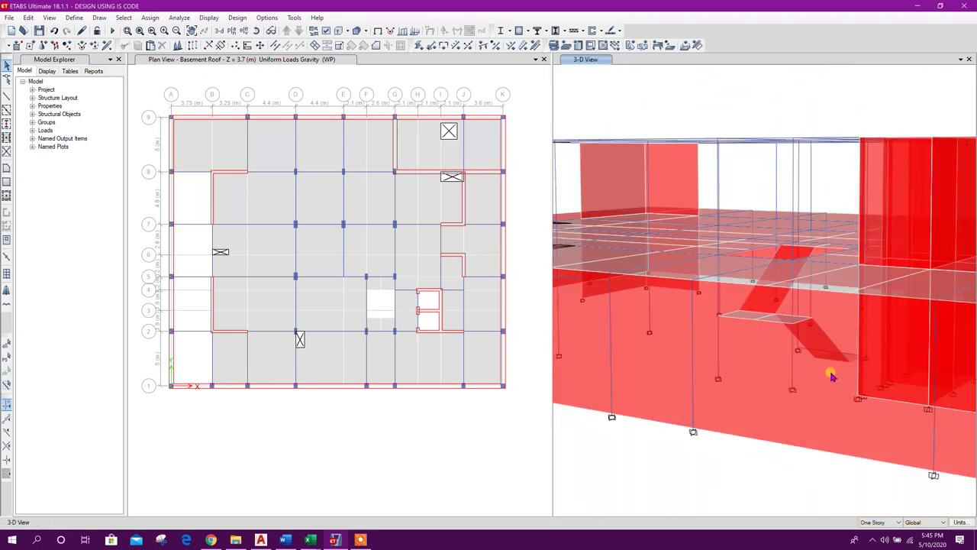
{"action": "left_click", "coordinate": [816, 349]}
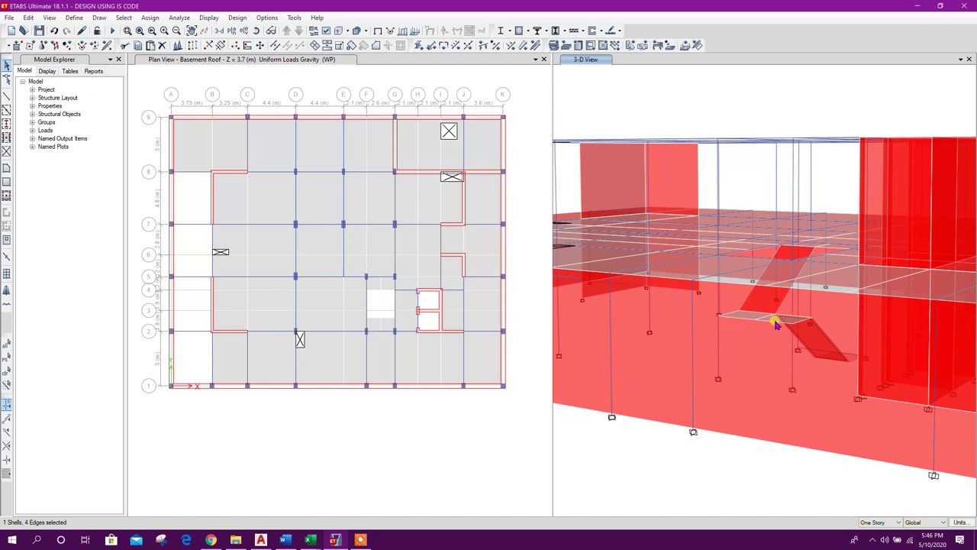
{"action": "scroll", "coordinate": [775, 325], "scroll_direction": "up", "scroll_amount": 5}
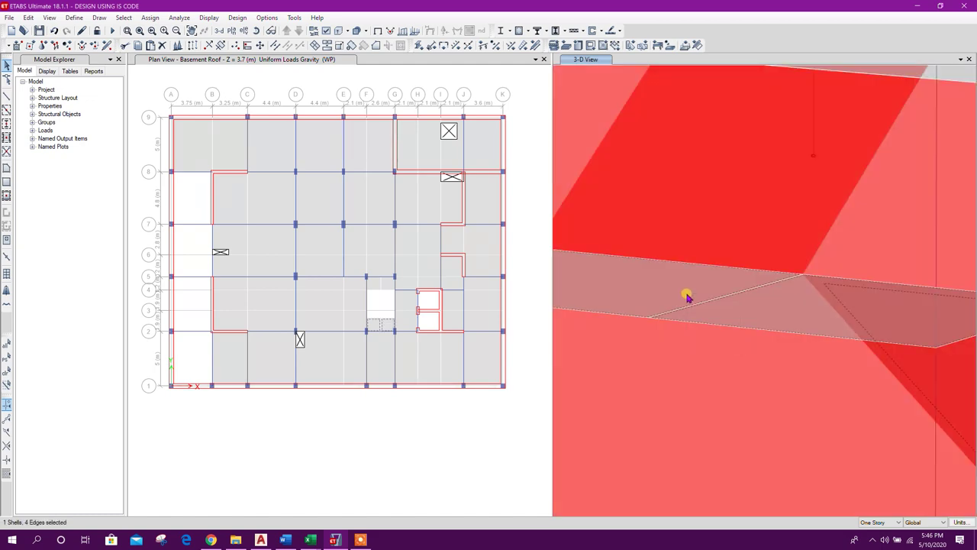
{"action": "scroll", "coordinate": [777, 325], "scroll_direction": "down", "scroll_amount": 3}
{"action": "scroll", "coordinate": [775, 336], "scroll_direction": "down", "scroll_amount": 3}
{"action": "middle_click_drag", "start_coordinate": [775, 341], "coordinate": [821, 363], "text": "shift"}
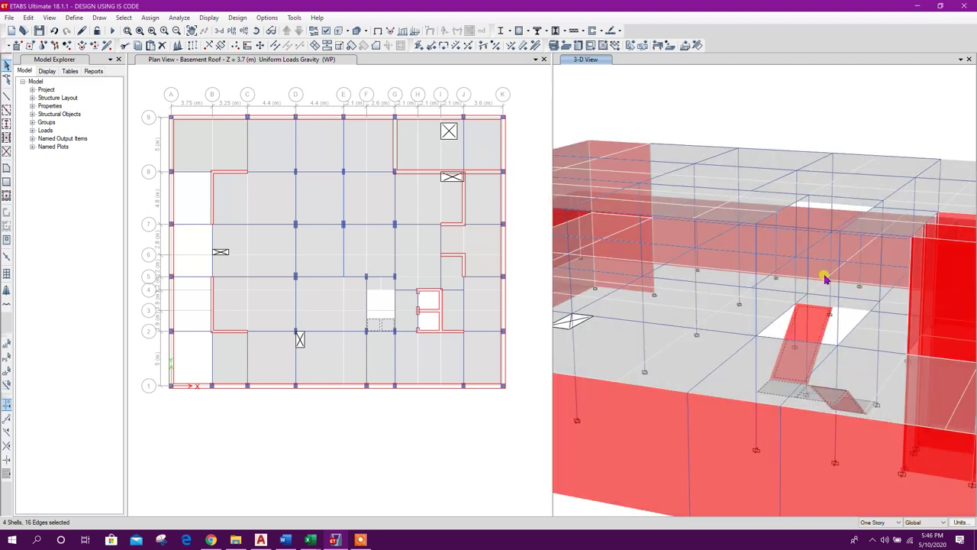
{"action": "left_click", "coordinate": [205, 45]}
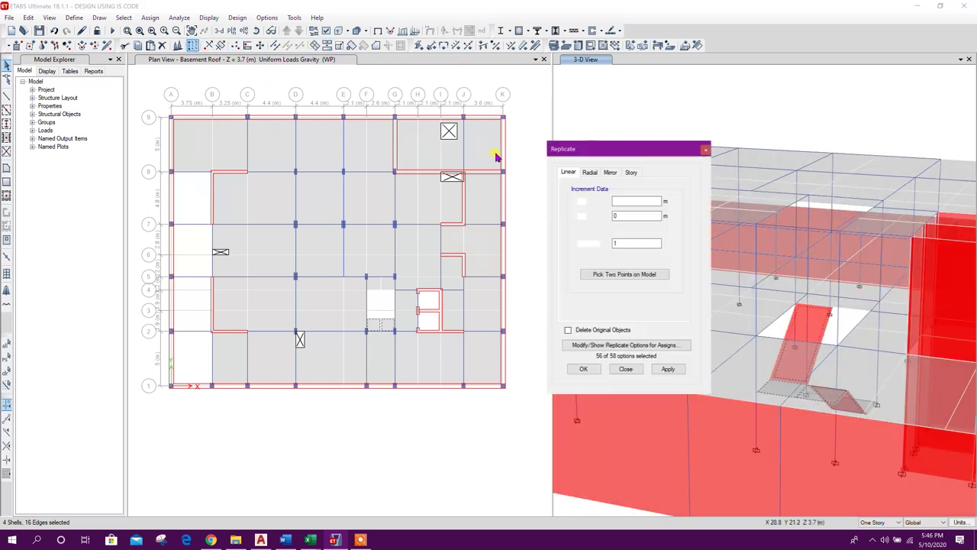
{"action": "left_click", "coordinate": [624, 173]}
{"action": "left_click", "coordinate": [592, 275]}
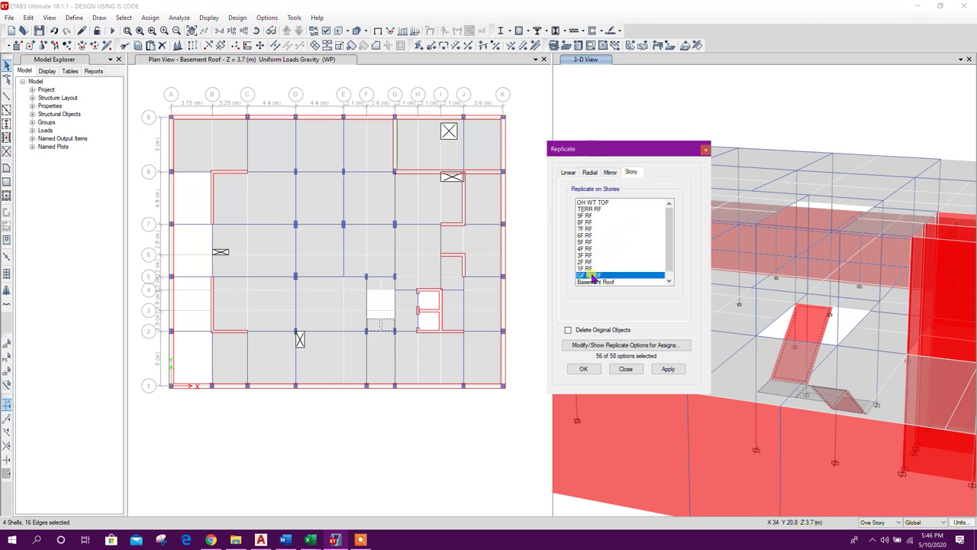
{"action": "left_click", "coordinate": [669, 370]}
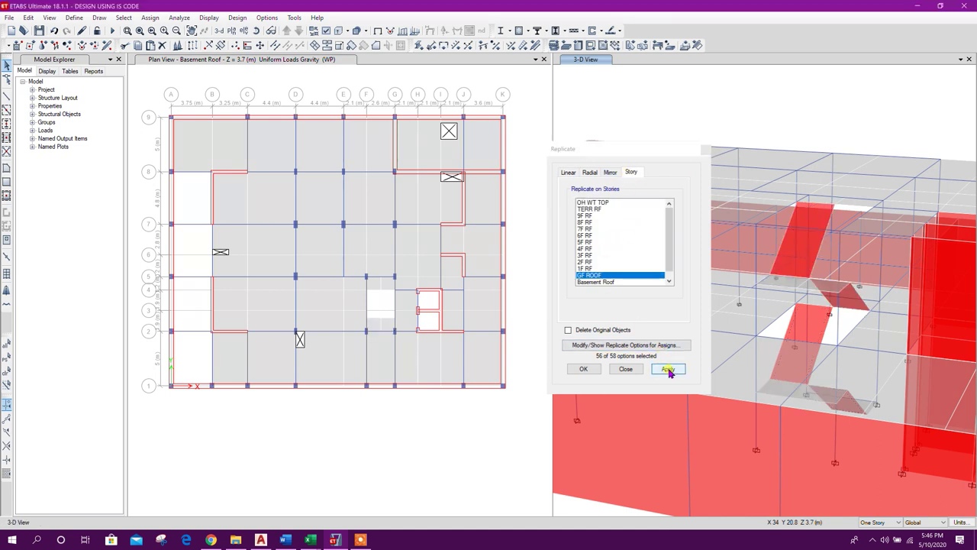
{"action": "left_click", "coordinate": [626, 370]}
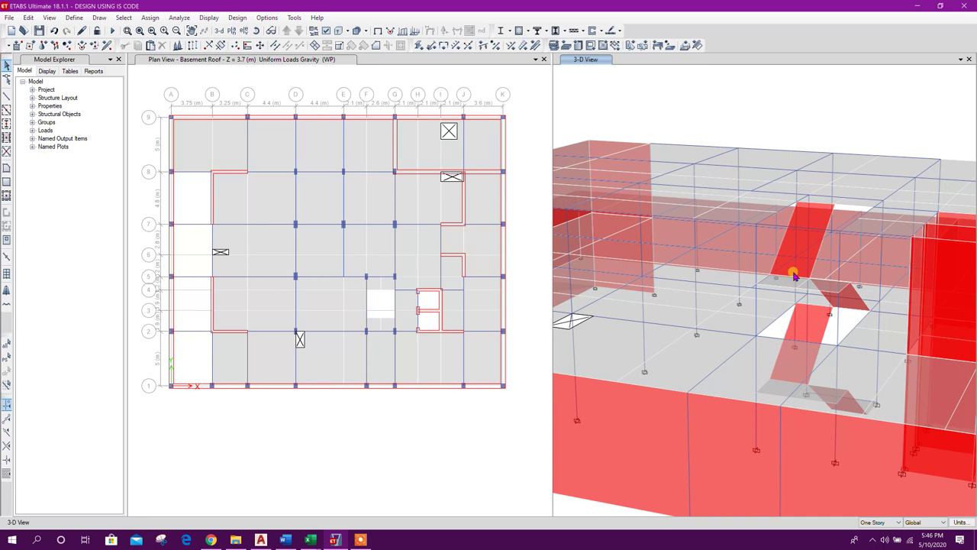
{"action": "scroll", "coordinate": [801, 283], "scroll_direction": "up", "scroll_amount": 6}
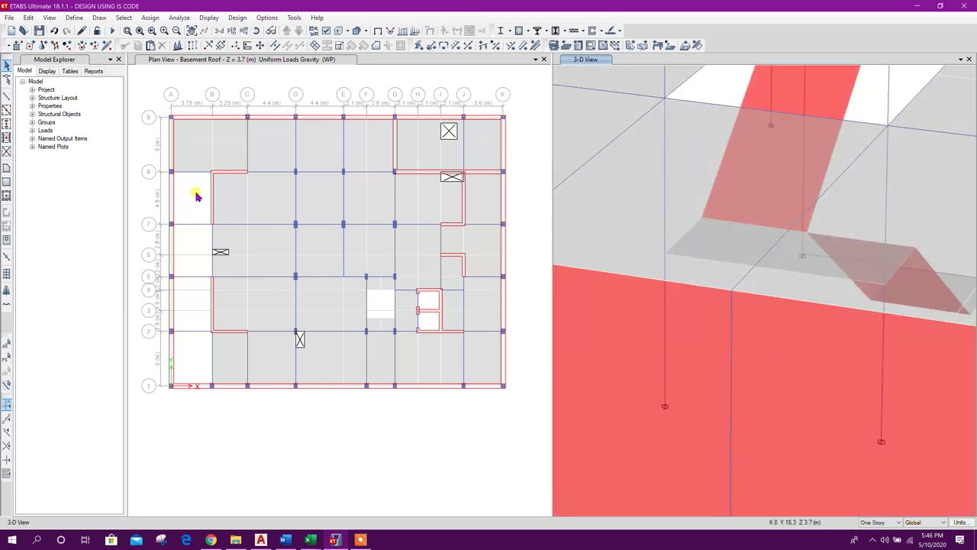
Draw a B25x50 frame beam along the outer edge of the basement stair mid-landing, between the two adjacent columns.
{"action": "left_click", "coordinate": [6, 95]}
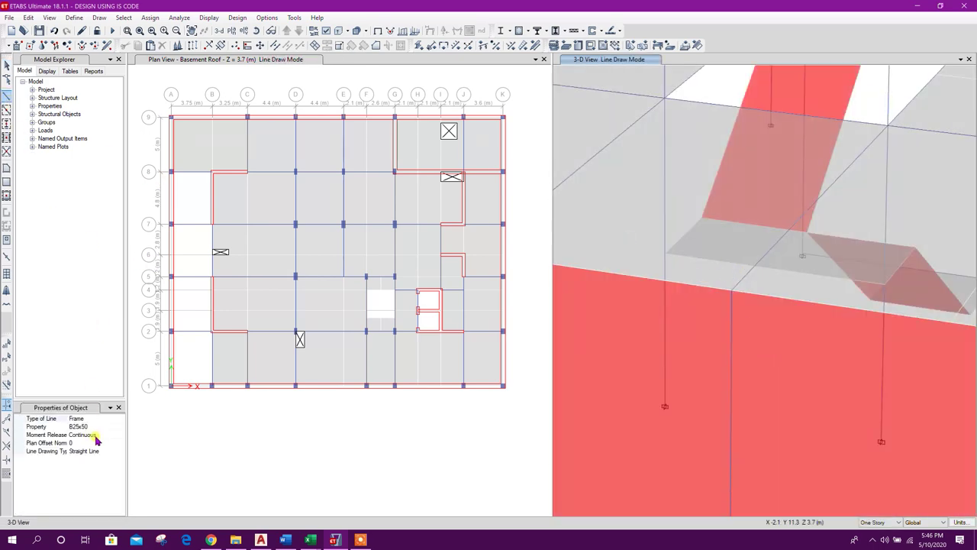
{"action": "left_click", "coordinate": [665, 254]}
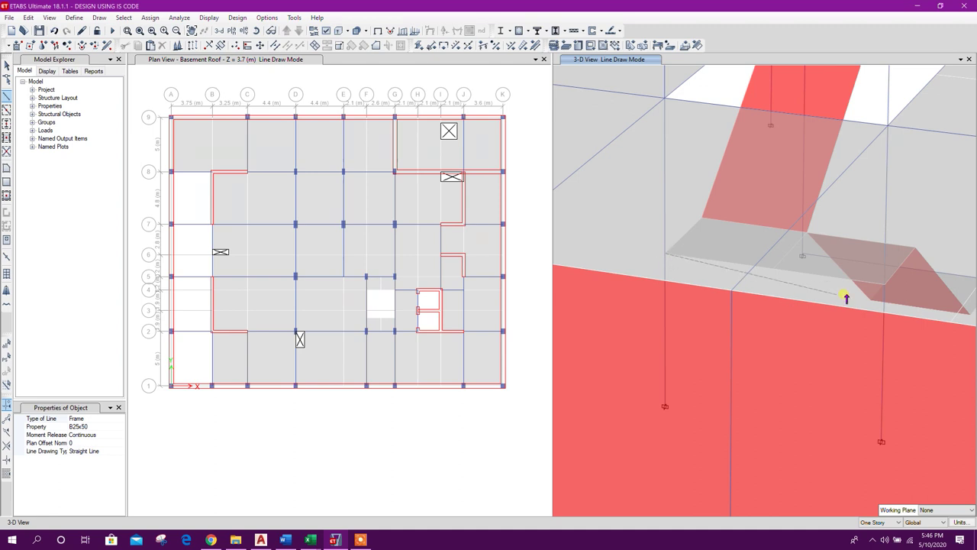
{"action": "key", "text": "Escape"}
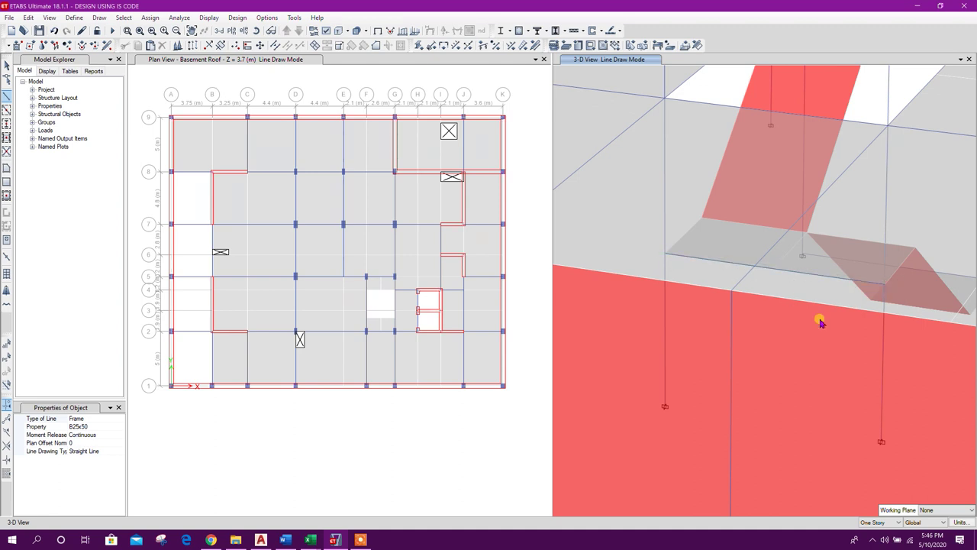
{"action": "scroll", "coordinate": [800, 334], "scroll_direction": "down", "scroll_amount": 3}
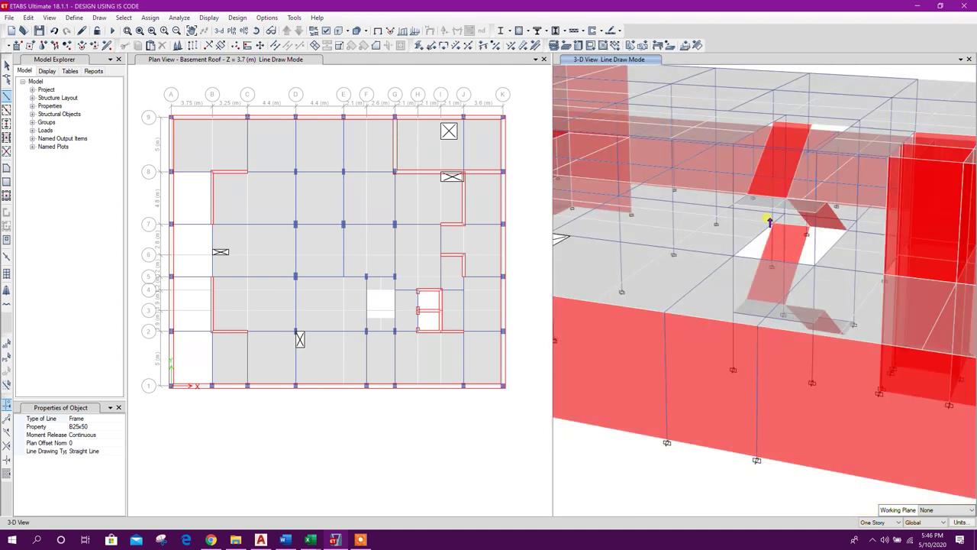
{"action": "left_click", "coordinate": [814, 220]}
{"action": "scroll", "coordinate": [778, 279], "scroll_direction": "down", "scroll_amount": 4}
{"action": "key", "text": "Escape"}
Move the plan view up to the GF ROOF story and inspect the properties of the grid 8 beam between grids E and G.
{"action": "middle_click_drag", "start_coordinate": [845, 356], "coordinate": [853, 385], "text": "shift"}
{"action": "middle_click_drag", "start_coordinate": [343, 241], "coordinate": [333, 249]}
{"action": "left_click", "coordinate": [286, 31]}
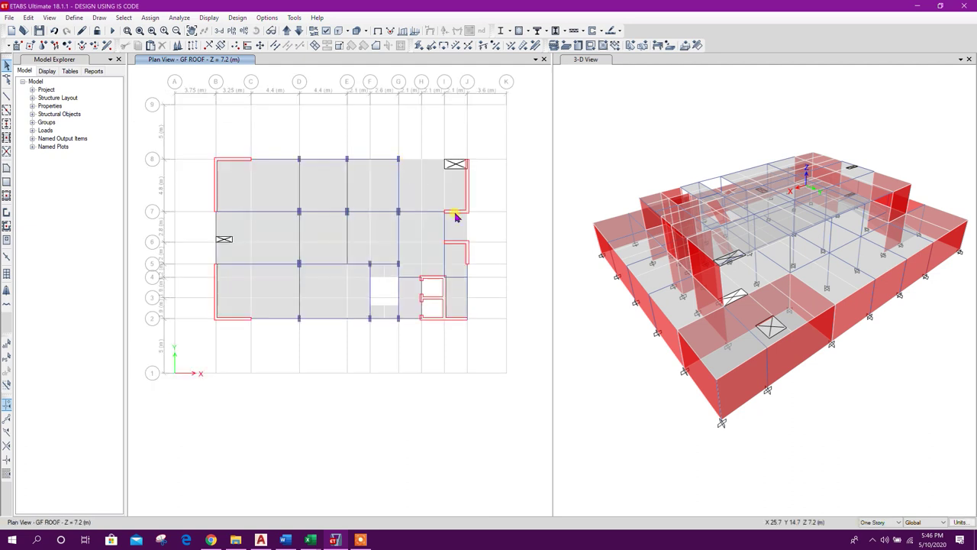
{"action": "middle_click_drag", "start_coordinate": [396, 355], "coordinate": [400, 346]}
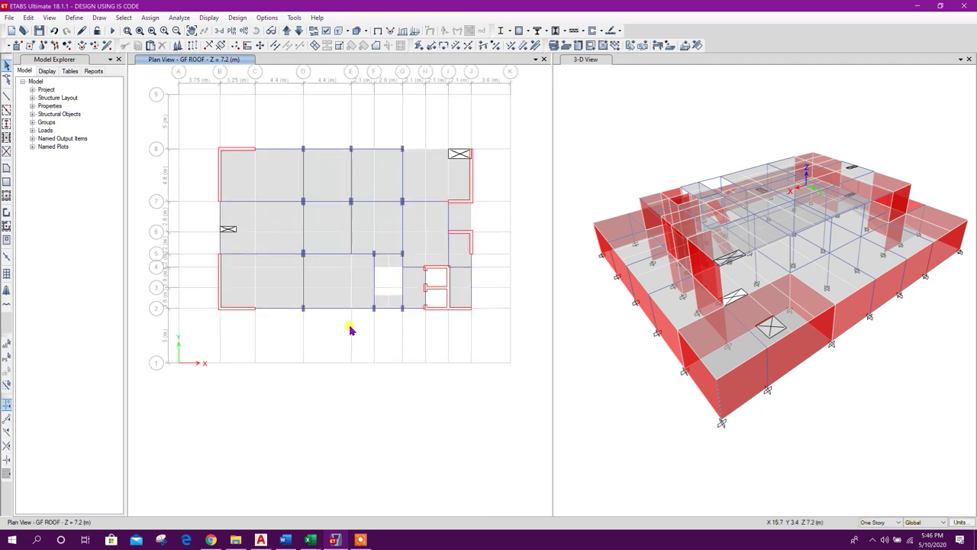
{"action": "middle_click_drag", "start_coordinate": [351, 330], "coordinate": [359, 305]}
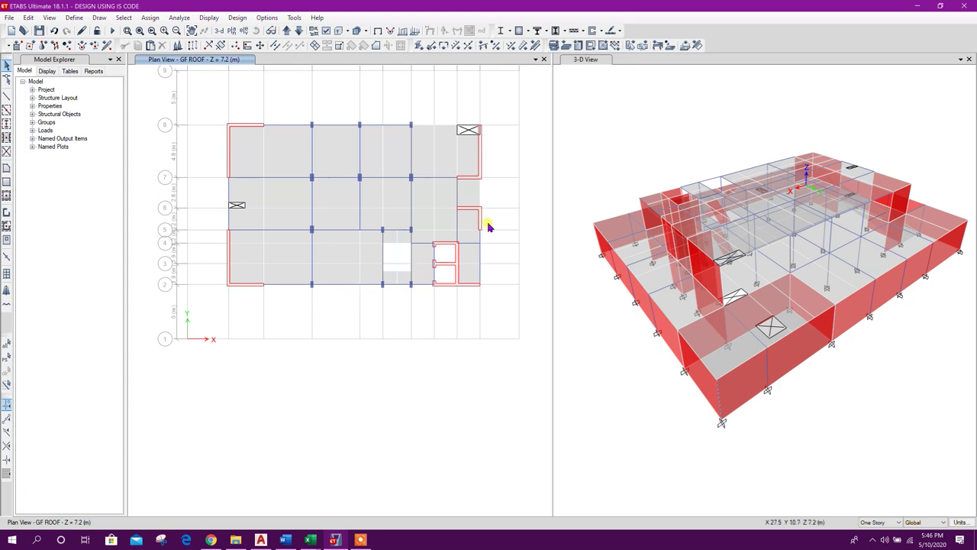
{"action": "middle_click_drag", "start_coordinate": [487, 222], "coordinate": [483, 256]}
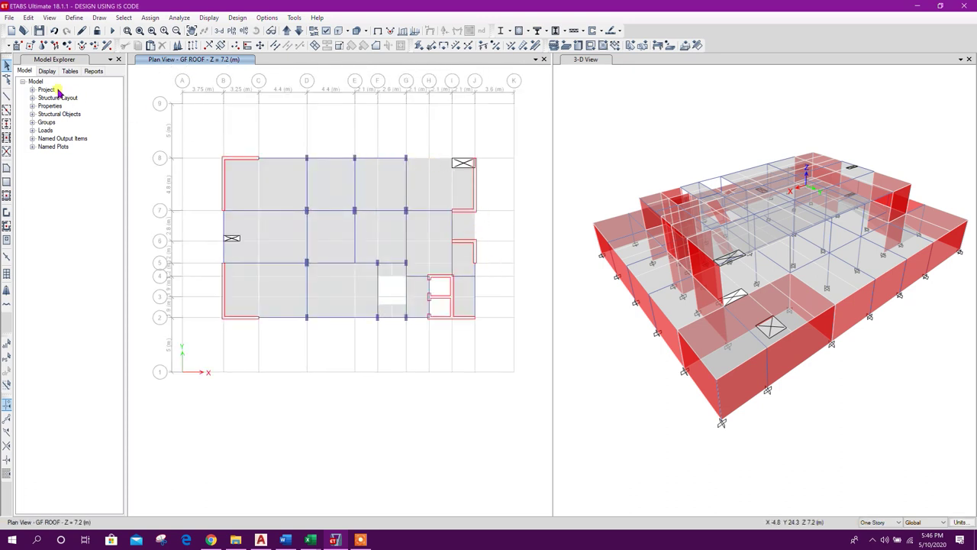
{"action": "left_click", "coordinate": [378, 159]}
{"action": "left_click", "coordinate": [384, 158]}
{"action": "right_click", "coordinate": [384, 158]}
{"action": "left_click", "coordinate": [582, 95]}
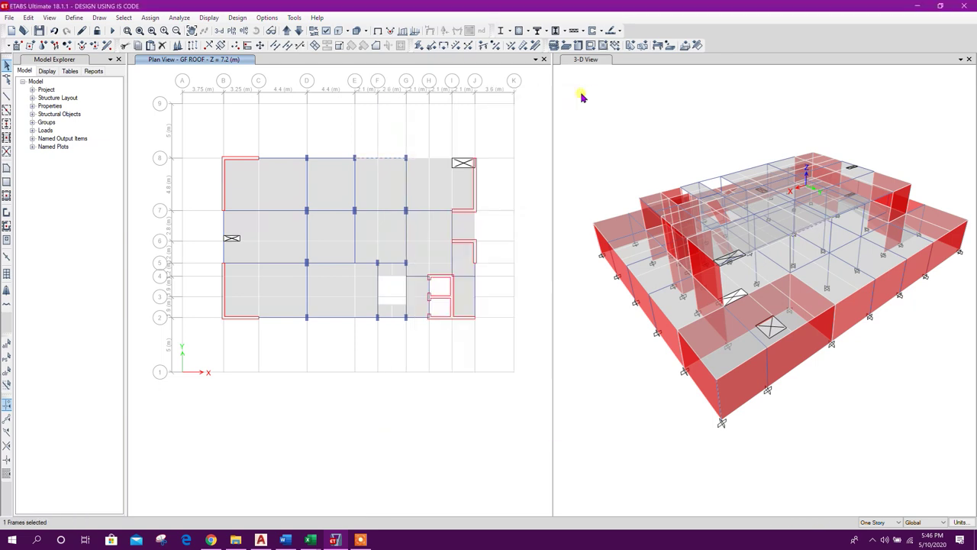
Draw a B25x60 beam on the GF ROOF story along grid 8 from the column at grid G to the wall corner at grid J.
{"action": "scroll", "coordinate": [430, 155], "scroll_direction": "up", "scroll_amount": 3}
{"action": "middle_click_drag", "start_coordinate": [446, 170], "coordinate": [423, 174]}
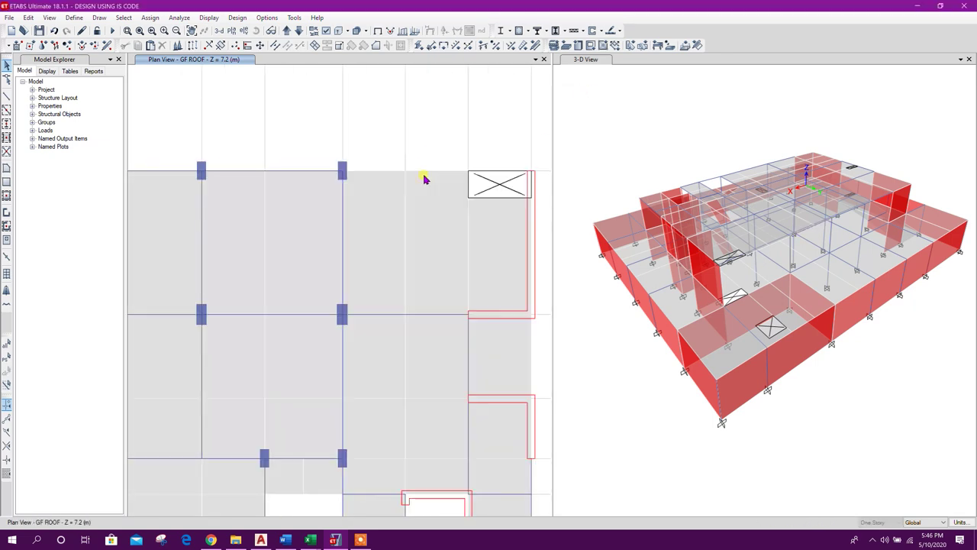
{"action": "left_click", "coordinate": [6, 97]}
{"action": "key", "text": "ctrl+shift+f"}
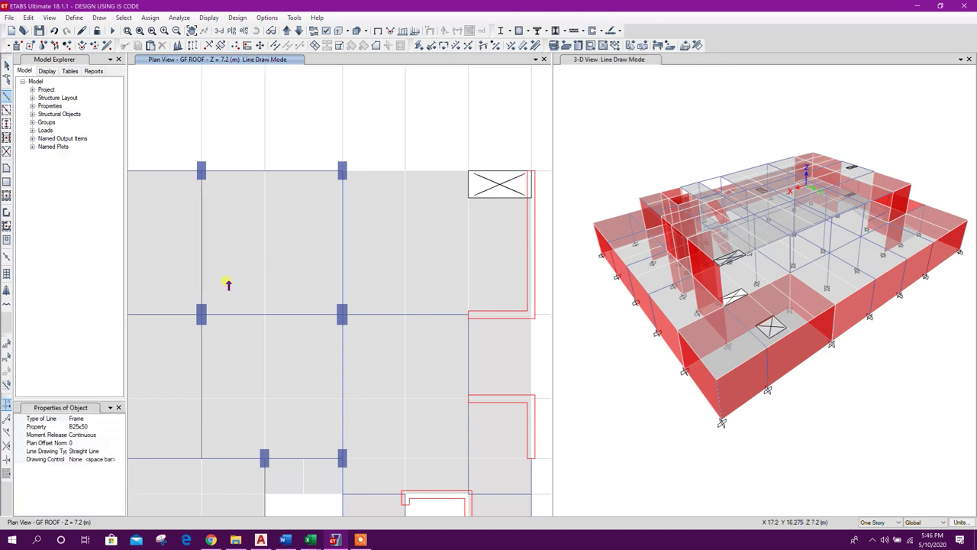
{"action": "left_click", "coordinate": [99, 426]}
{"action": "left_click", "coordinate": [120, 426]}
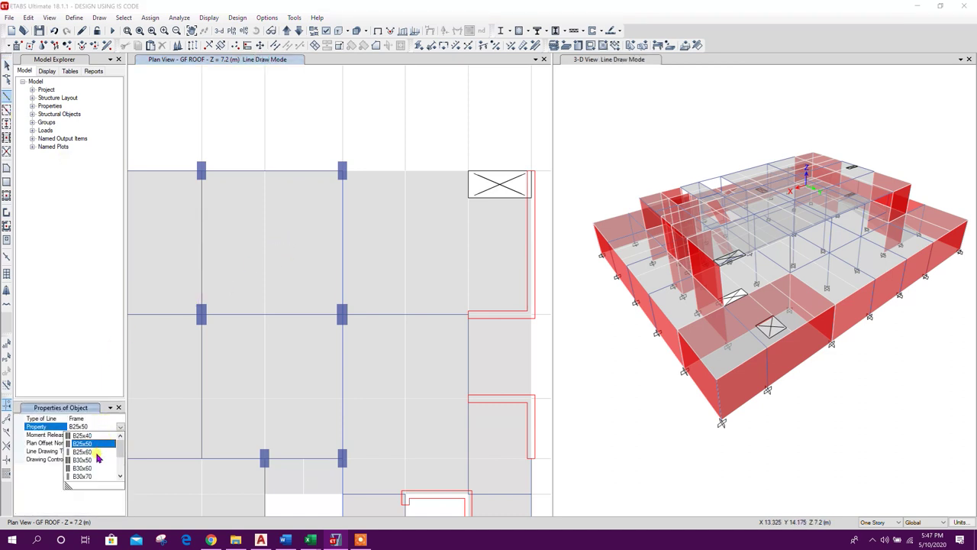
{"action": "left_click", "coordinate": [91, 452]}
{"action": "left_click", "coordinate": [343, 169]}
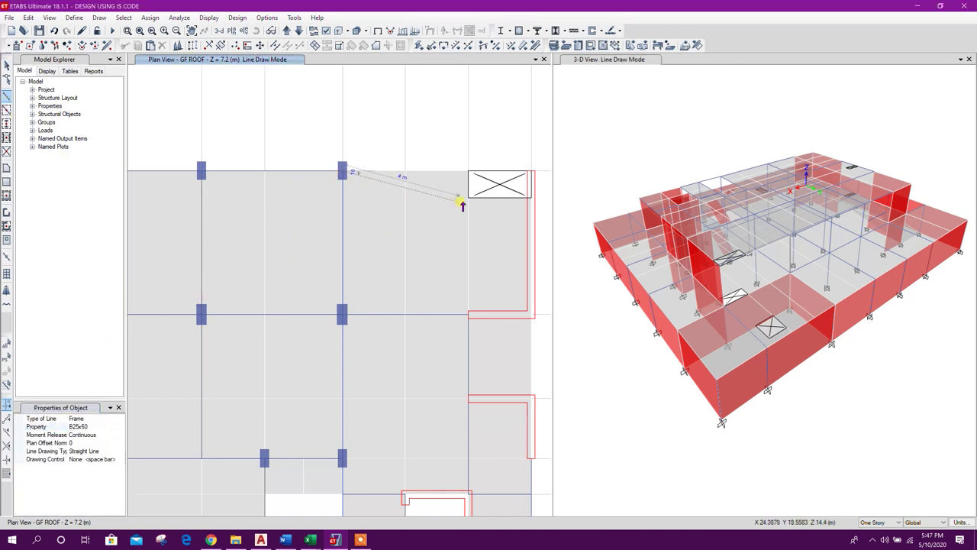
{"action": "left_click", "coordinate": [530, 171]}
{"action": "right_click", "coordinate": [531, 171]}
Check the GF ROOF framing along grid 8 and in the bays around grids D–G and 2–5.
{"action": "scroll", "coordinate": [458, 210], "scroll_direction": "down", "scroll_amount": 4}
{"action": "middle_click_drag", "start_coordinate": [458, 223], "coordinate": [456, 197]}
{"action": "scroll", "coordinate": [436, 177], "scroll_direction": "up", "scroll_amount": 5}
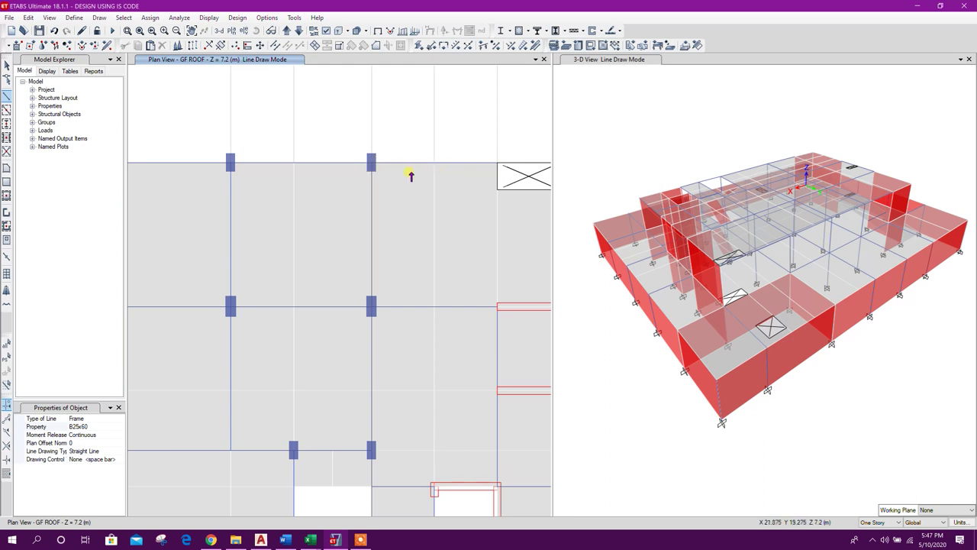
{"action": "middle_click_drag", "start_coordinate": [408, 175], "coordinate": [439, 185]}
{"action": "scroll", "coordinate": [374, 168], "scroll_direction": "down", "scroll_amount": 3}
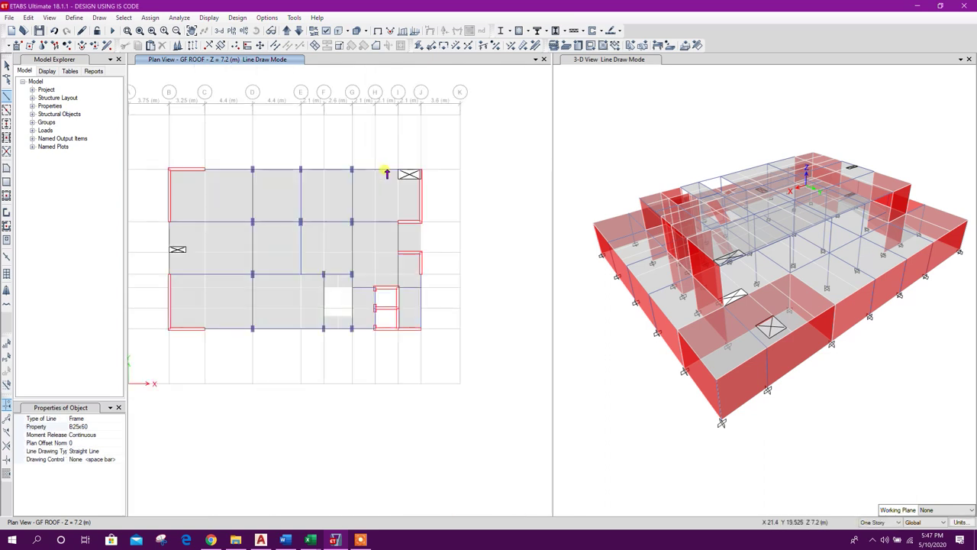
{"action": "scroll", "coordinate": [382, 169], "scroll_direction": "up", "scroll_amount": 3}
{"action": "middle_click_drag", "start_coordinate": [297, 288], "coordinate": [412, 188]}
{"action": "middle_click_drag", "start_coordinate": [283, 342], "coordinate": [362, 225]}
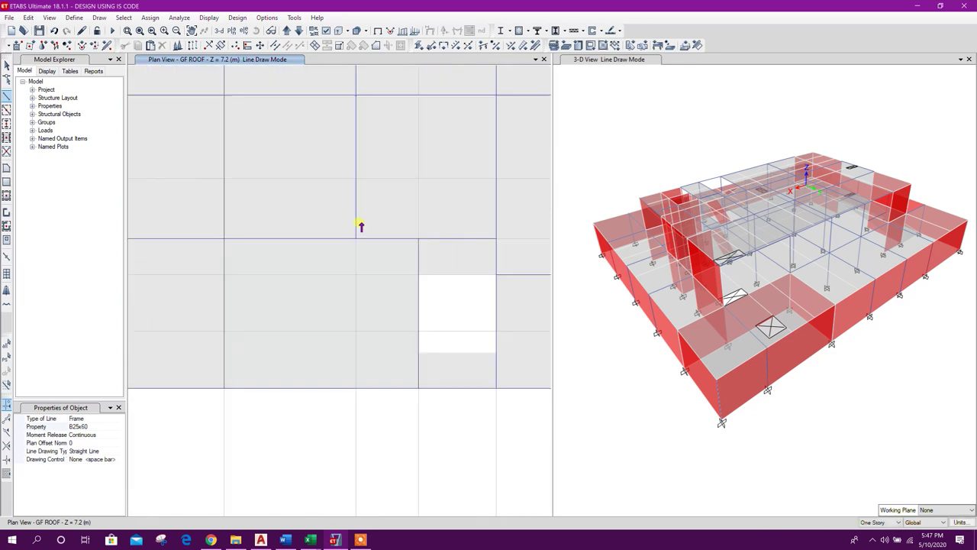
{"action": "key", "text": "Escape"}
{"action": "scroll", "coordinate": [365, 296], "scroll_direction": "down", "scroll_amount": 3}
{"action": "scroll", "coordinate": [316, 311], "scroll_direction": "up", "scroll_amount": 3}
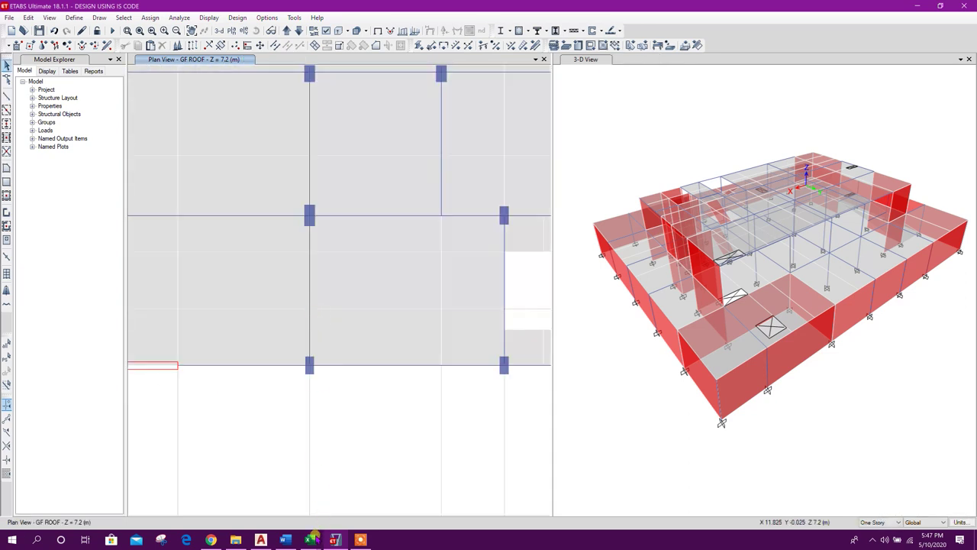
Switch to AutoCAD and examine the typical floor roof plan in STRUCTURE.dwg for the duct opening beside the column at grids D and 5.
{"action": "left_click", "coordinate": [261, 540]}
{"action": "scroll", "coordinate": [439, 274], "scroll_direction": "down", "scroll_amount": 2}
{"action": "middle_click_drag", "start_coordinate": [498, 389], "coordinate": [356, 245]}
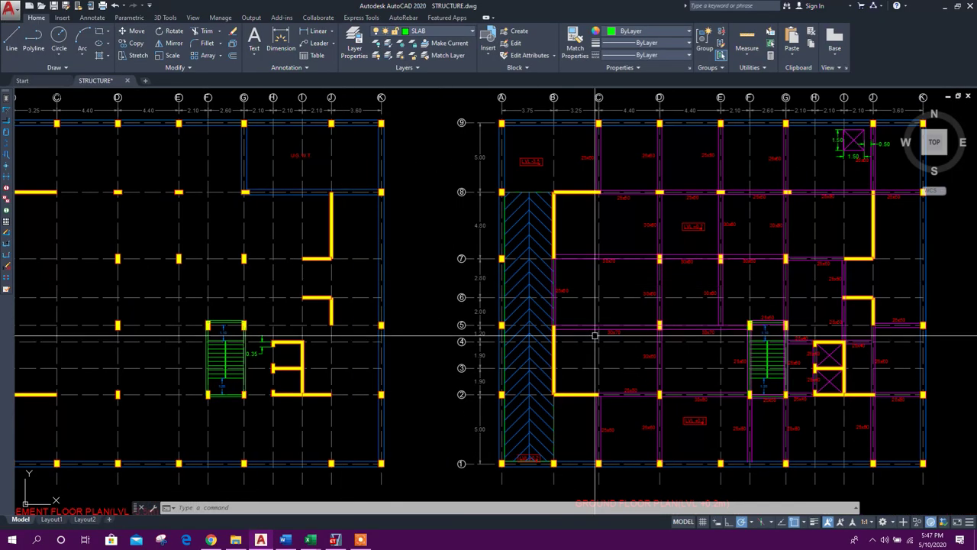
{"action": "middle_click_drag", "start_coordinate": [595, 336], "coordinate": [346, 345]}
{"action": "scroll", "coordinate": [438, 384], "scroll_direction": "down", "scroll_amount": 2}
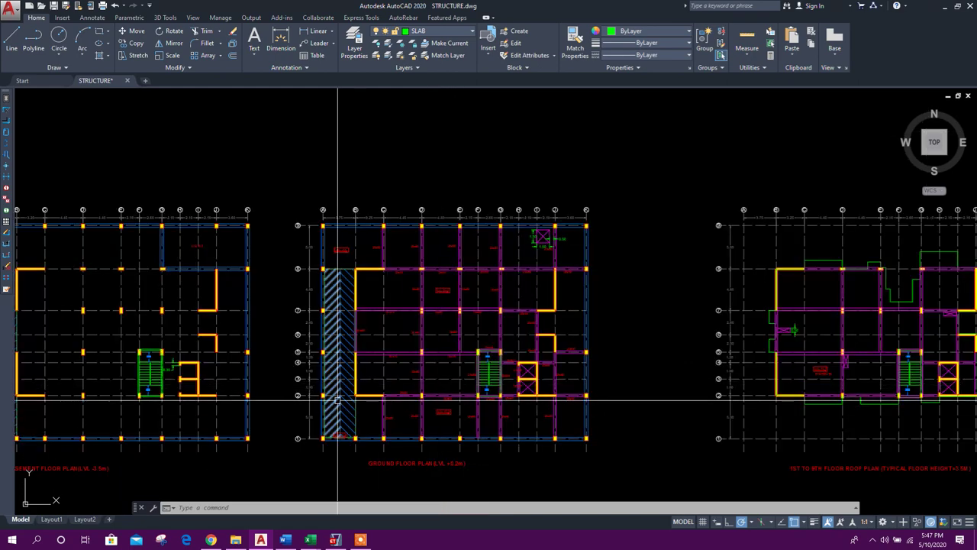
{"action": "middle_click_drag", "start_coordinate": [339, 400], "coordinate": [547, 379]}
{"action": "middle_click_drag", "start_coordinate": [684, 418], "coordinate": [681, 419]}
{"action": "mouse_move", "coordinate": [666, 394]}
{"action": "middle_mouse_down"}
{"action": "mouse_move", "coordinate": [537, 404]}
{"action": "mouse_move", "coordinate": [495, 419]}
{"action": "middle_mouse_up"}
{"action": "scroll", "coordinate": [496, 380], "scroll_direction": "up", "scroll_amount": 1}
{"action": "scroll", "coordinate": [392, 381], "scroll_direction": "up", "scroll_amount": 1}
{"action": "middle_click_drag", "start_coordinate": [390, 381], "coordinate": [475, 351]}
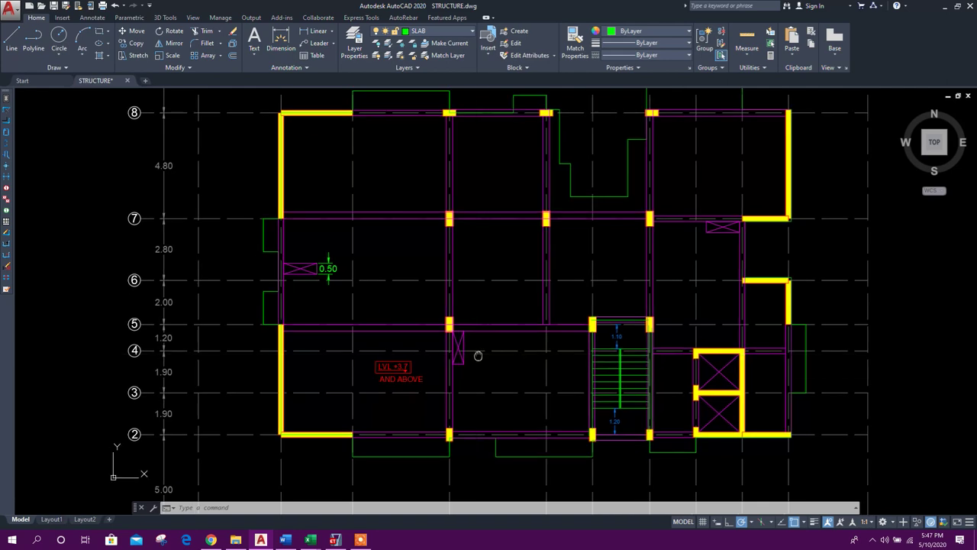
{"action": "scroll", "coordinate": [476, 351], "scroll_direction": "up", "scroll_amount": 3}
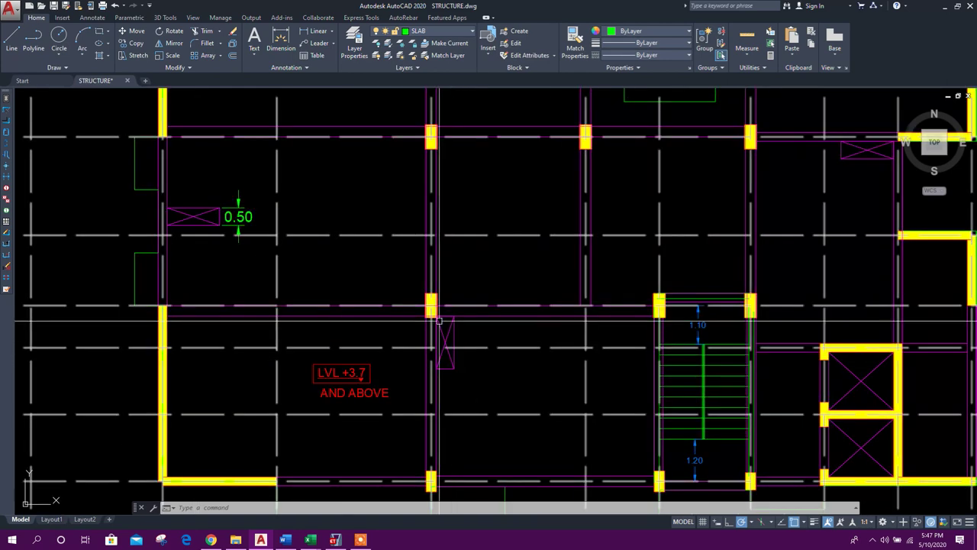
{"action": "scroll", "coordinate": [455, 336], "scroll_direction": "up", "scroll_amount": 2}
{"action": "scroll", "coordinate": [449, 341], "scroll_direction": "down", "scroll_amount": 4}
{"action": "scroll", "coordinate": [449, 341], "scroll_direction": "up", "scroll_amount": 2}
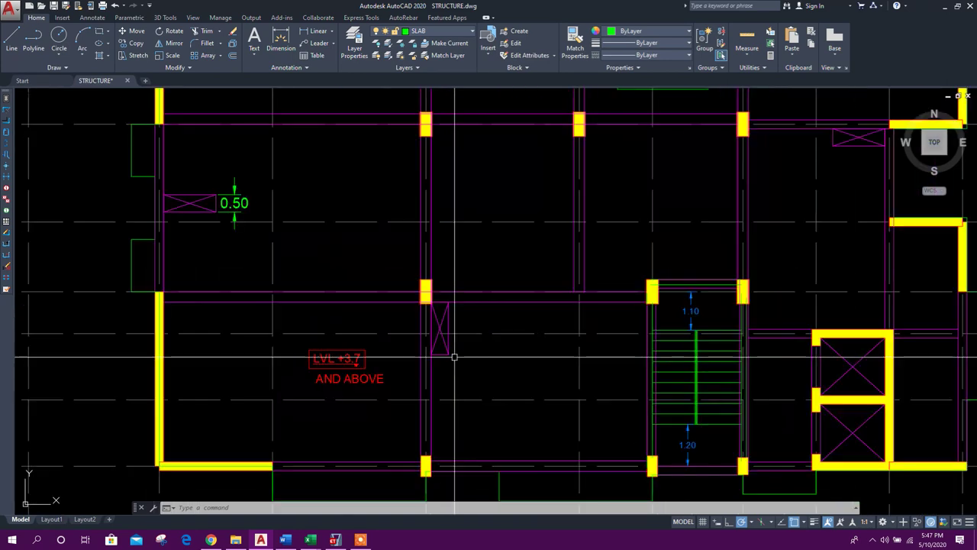
Return to ETABS and replicate the Basement Roof slab opening at grids D and 2 onto the GF ROOF story.
{"action": "left_click", "coordinate": [335, 540]}
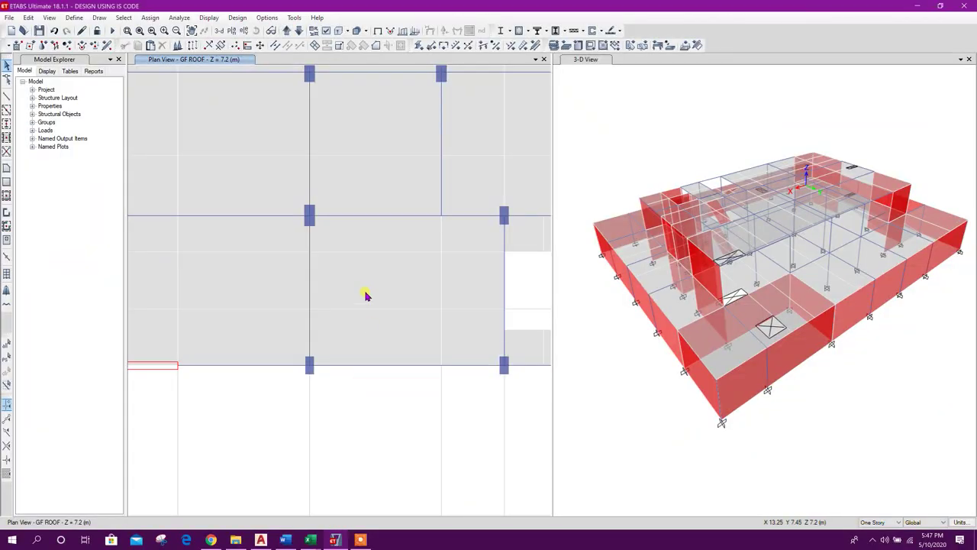
{"action": "middle_click_drag", "start_coordinate": [360, 281], "coordinate": [353, 337]}
{"action": "middle_click_drag", "start_coordinate": [362, 245], "coordinate": [358, 290]}
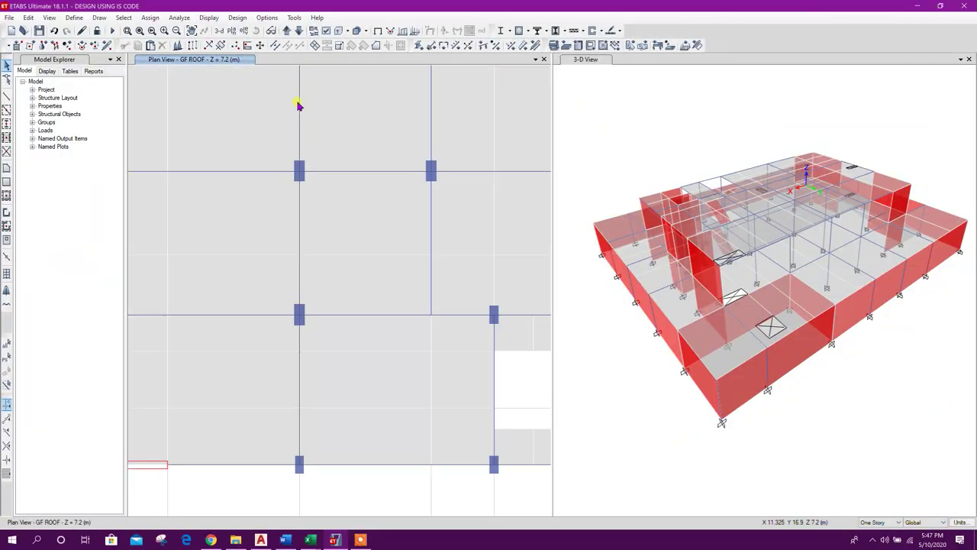
{"action": "left_click", "coordinate": [298, 31]}
{"action": "scroll", "coordinate": [367, 320], "scroll_direction": "down", "scroll_amount": 1}
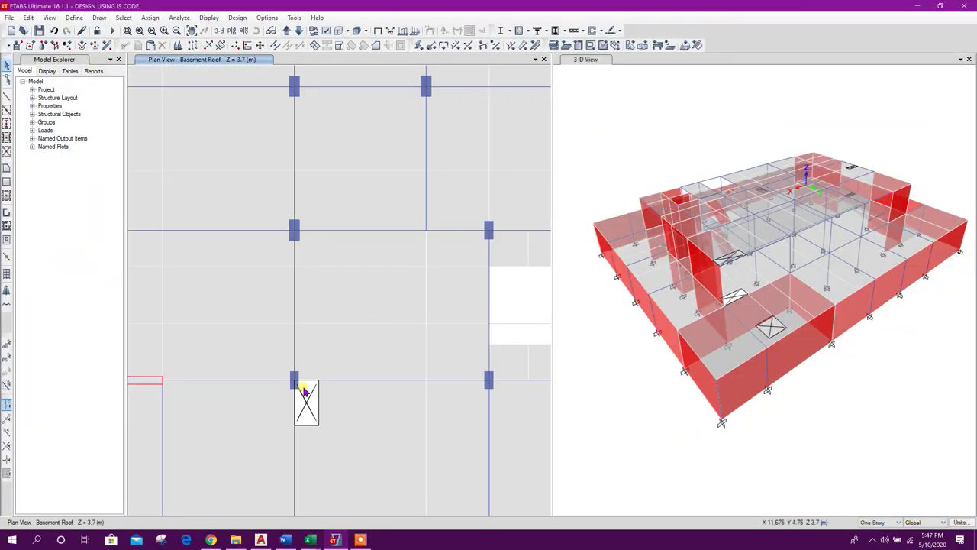
{"action": "left_click", "coordinate": [191, 30]}
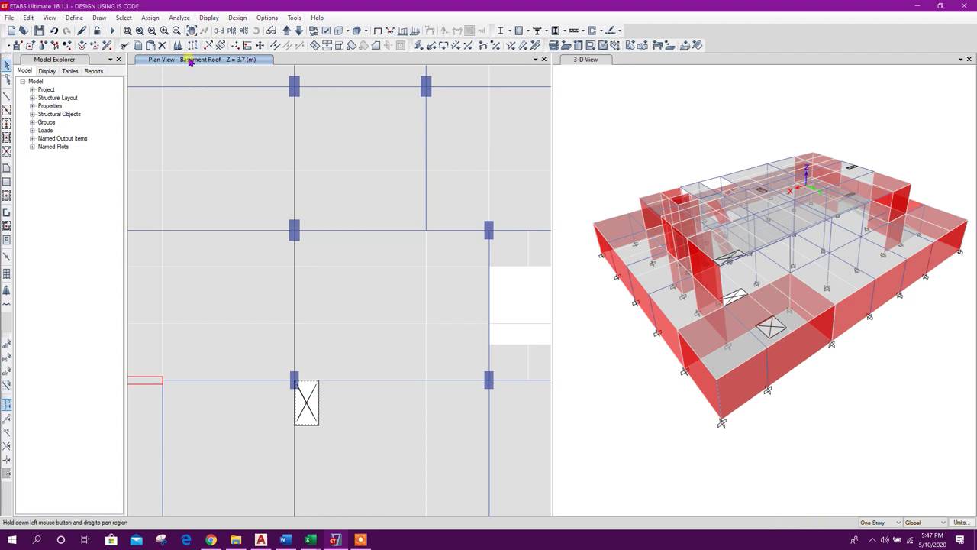
{"action": "left_click", "coordinate": [193, 45]}
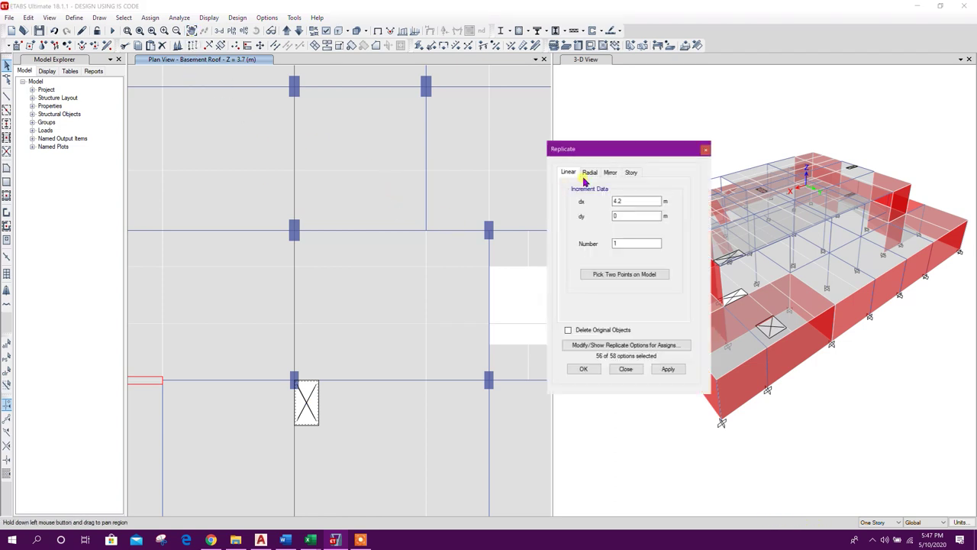
{"action": "left_click", "coordinate": [630, 173]}
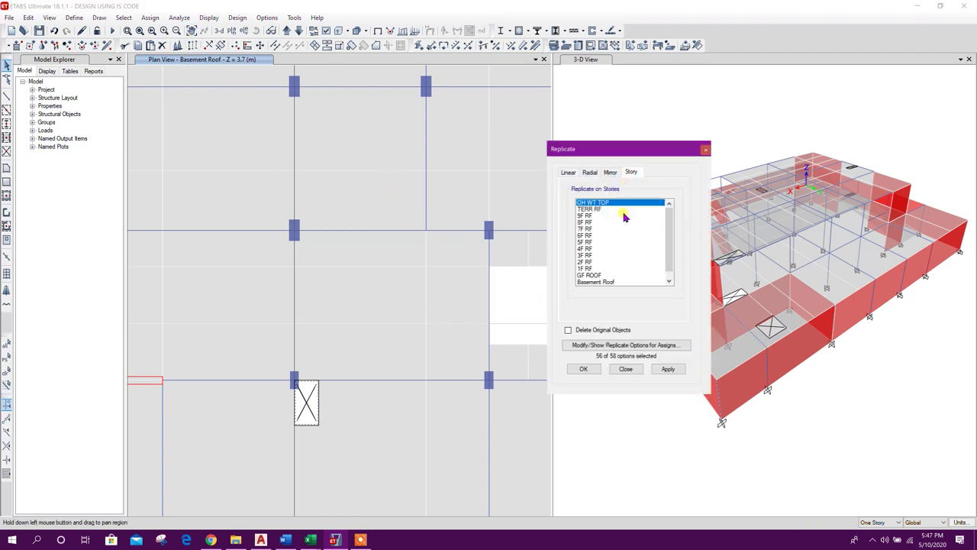
{"action": "left_click", "coordinate": [612, 268]}
{"action": "left_click", "coordinate": [610, 275]}
{"action": "left_click", "coordinate": [658, 373]}
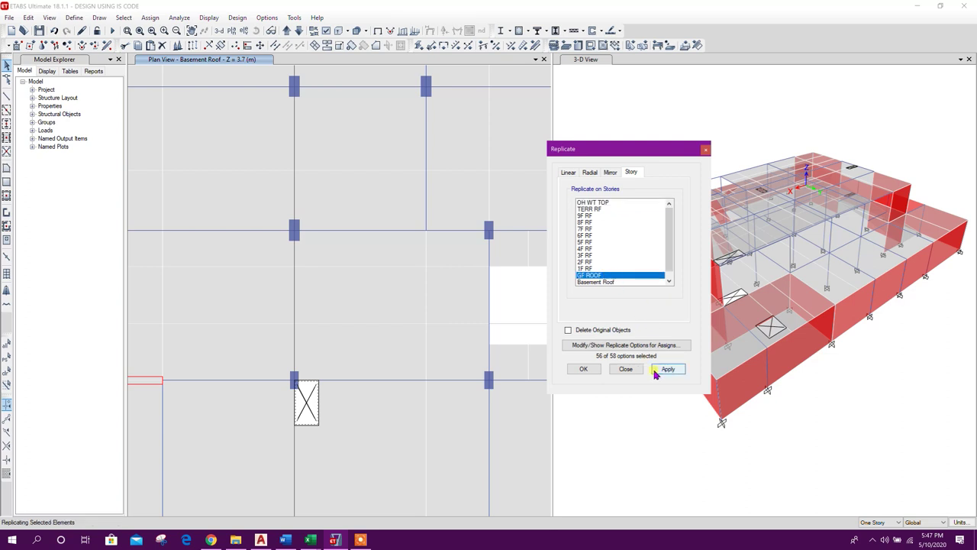
{"action": "left_click", "coordinate": [631, 370]}
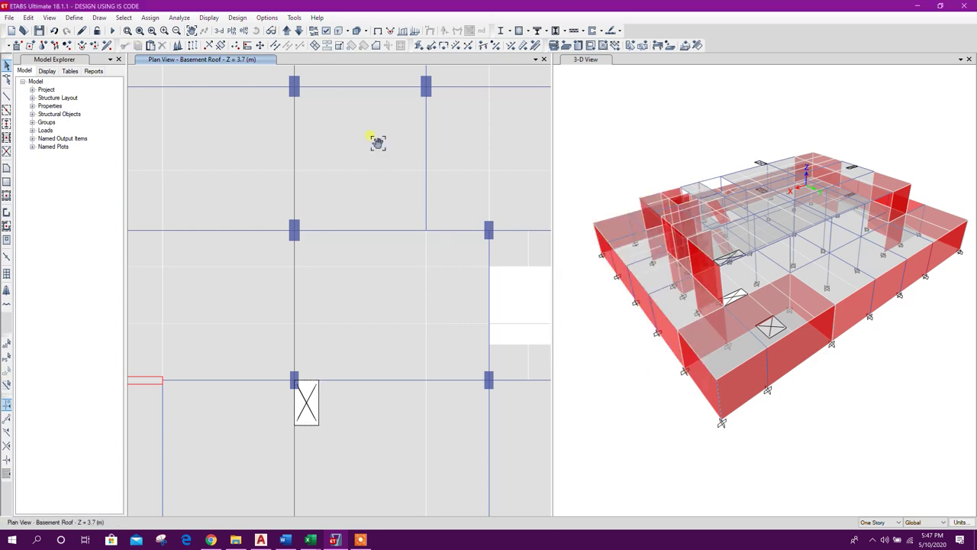
Move the replicated GF ROOF opening 5 m in Y, from the column at grids D and 2 to the column at D and 5.
{"action": "scroll", "coordinate": [386, 149], "scroll_direction": "down", "scroll_amount": 5}
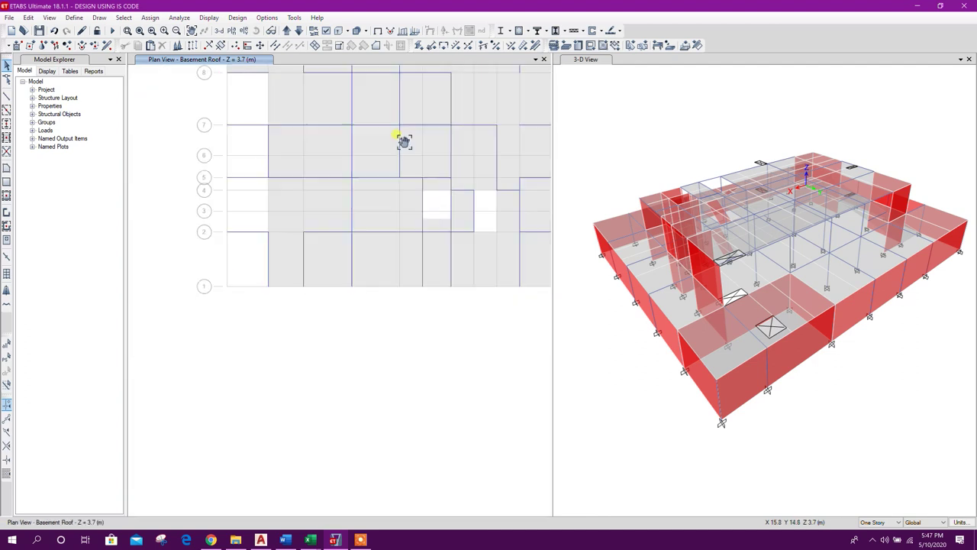
{"action": "left_click", "coordinate": [286, 34]}
{"action": "scroll", "coordinate": [343, 298], "scroll_direction": "up", "scroll_amount": 4}
{"action": "left_click", "coordinate": [351, 324]}
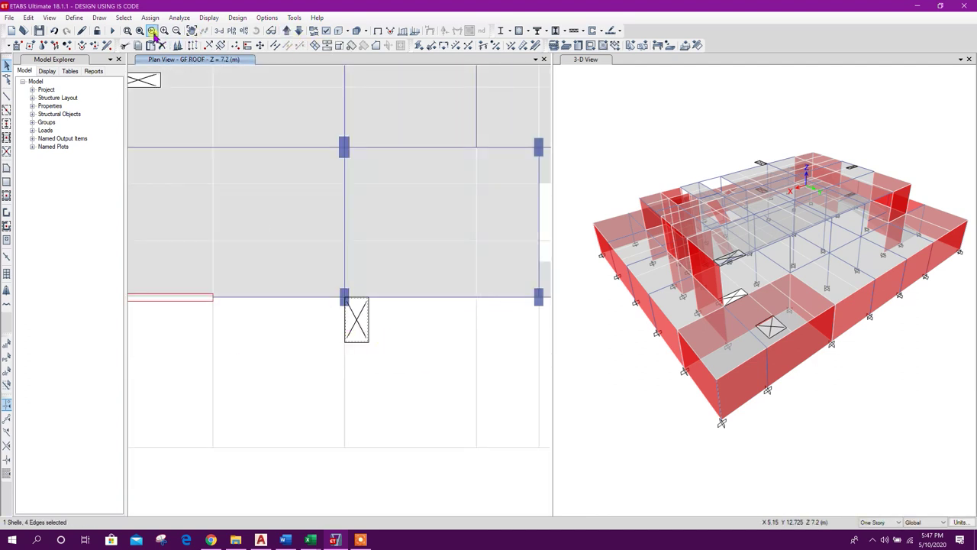
{"action": "left_click", "coordinate": [260, 46]}
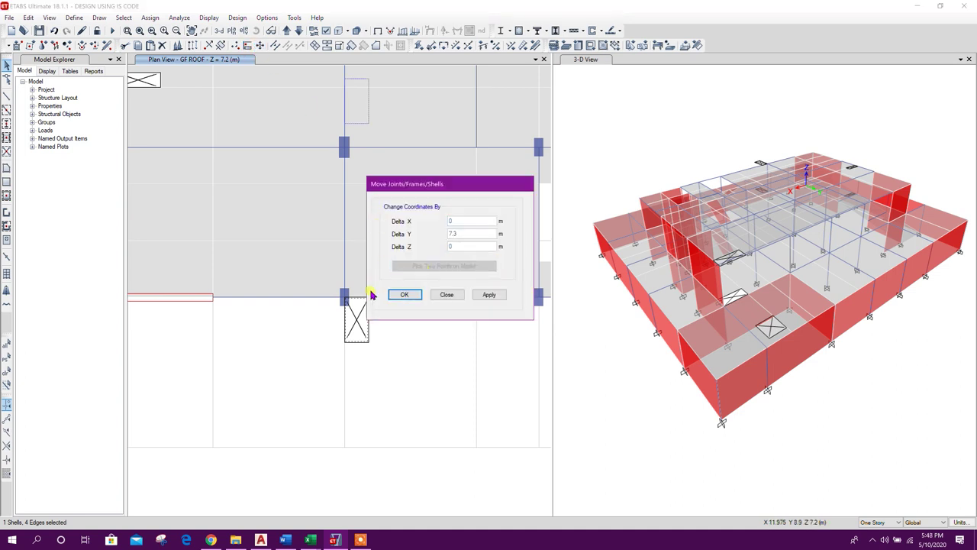
{"action": "left_click", "coordinate": [343, 296]}
{"action": "left_click", "coordinate": [344, 146]}
{"action": "left_click", "coordinate": [489, 294]}
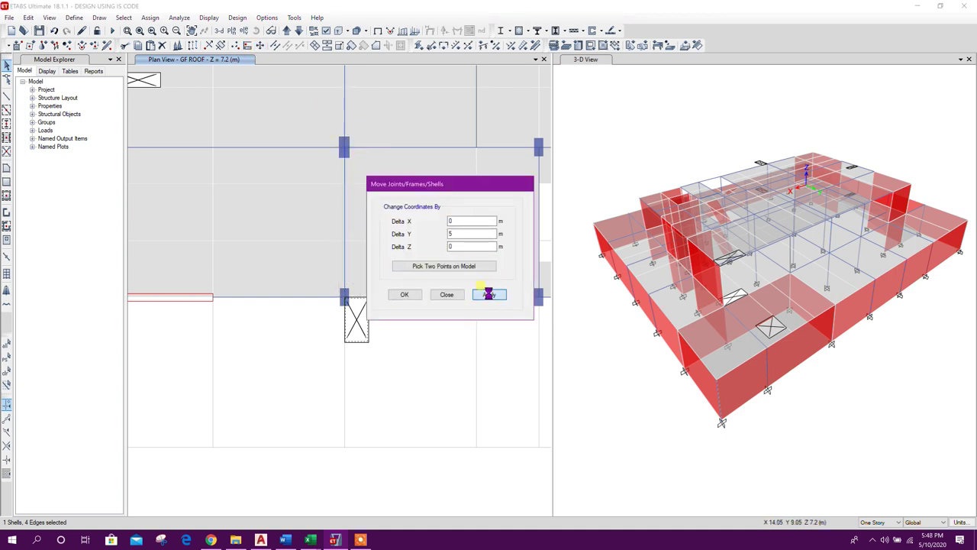
{"action": "left_click", "coordinate": [450, 297]}
{"action": "middle_click_drag", "start_coordinate": [452, 281], "coordinate": [436, 360]}
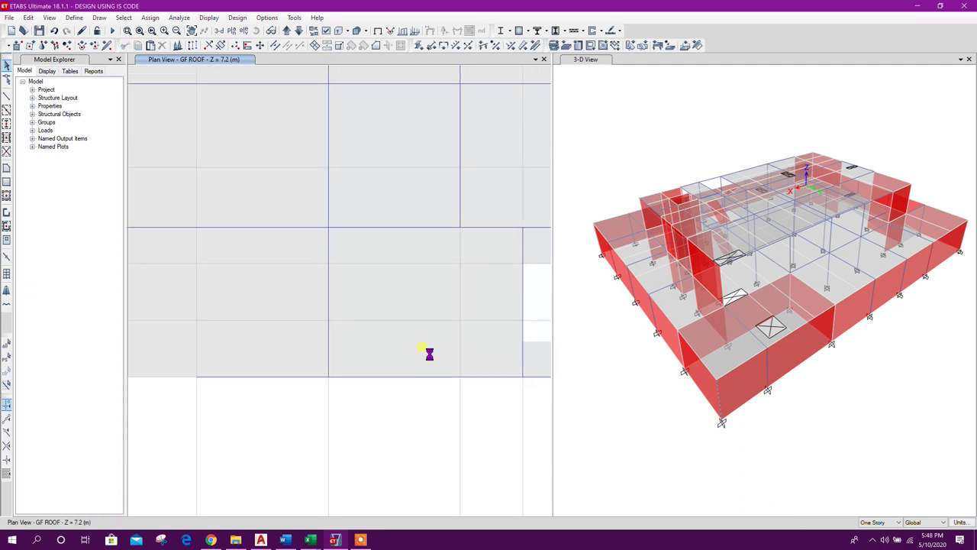
Examine the shaft opening's position between grids 7 and 8 in the AutoCAD structure plan, comparing it with the GF ROOF plan in ETABS.
{"action": "scroll", "coordinate": [407, 270], "scroll_direction": "down", "scroll_amount": 4}
{"action": "scroll", "coordinate": [385, 266], "scroll_direction": "up", "scroll_amount": 4}
{"action": "scroll", "coordinate": [405, 275], "scroll_direction": "down", "scroll_amount": 4}
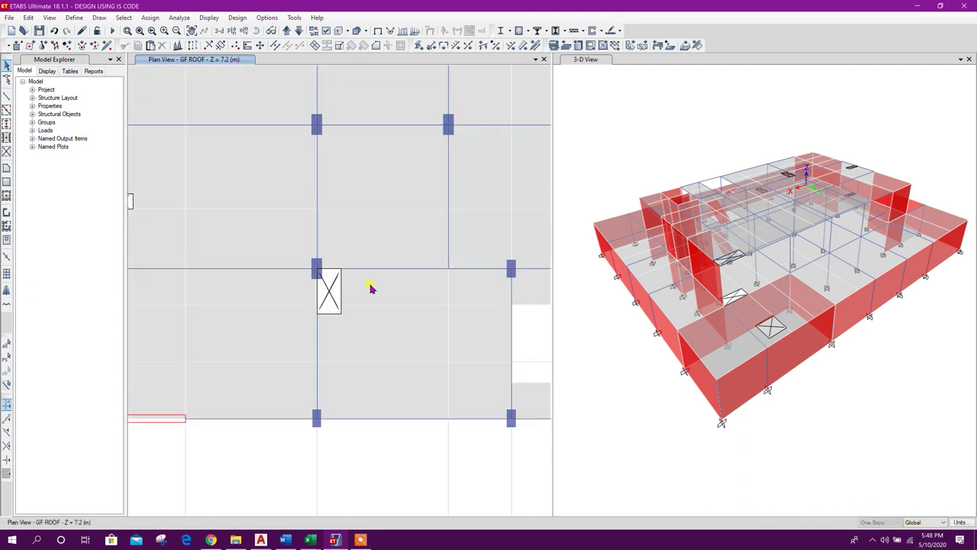
{"action": "left_click", "coordinate": [260, 540]}
{"action": "scroll", "coordinate": [458, 291], "scroll_direction": "down", "scroll_amount": 3}
{"action": "scroll", "coordinate": [485, 283], "scroll_direction": "up", "scroll_amount": 2}
{"action": "scroll", "coordinate": [509, 253], "scroll_direction": "up", "scroll_amount": 2}
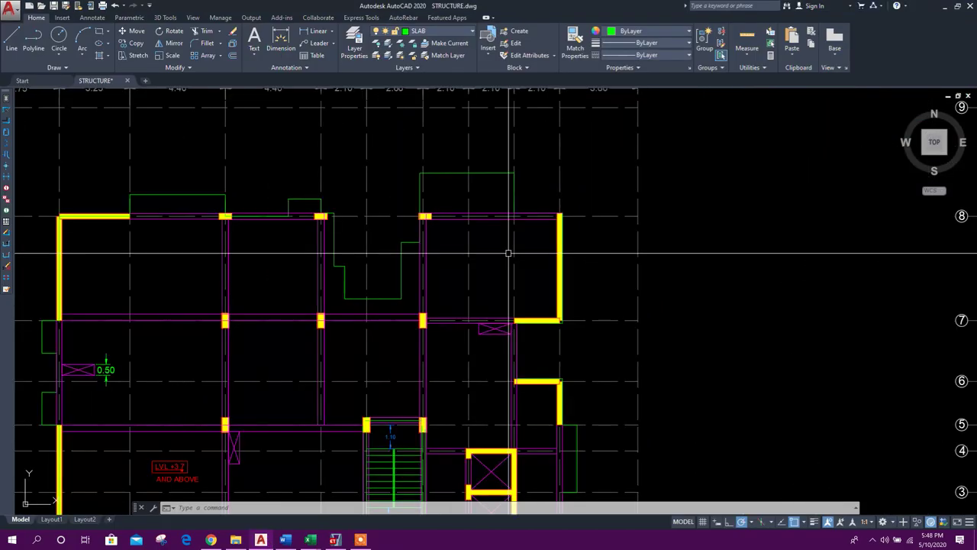
{"action": "key", "text": "alt+Tab"}
Move the opening at grid point J-8 by -2.1 m in X and -4.8 m in Y, so its corner meets grid point I-7.
{"action": "scroll", "coordinate": [465, 225], "scroll_direction": "up", "scroll_amount": 4}
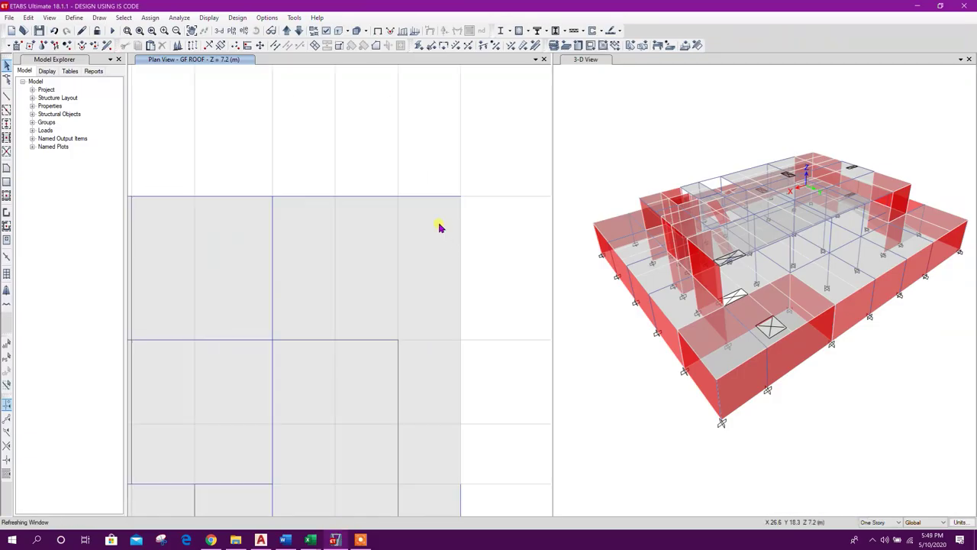
{"action": "left_click", "coordinate": [261, 45]}
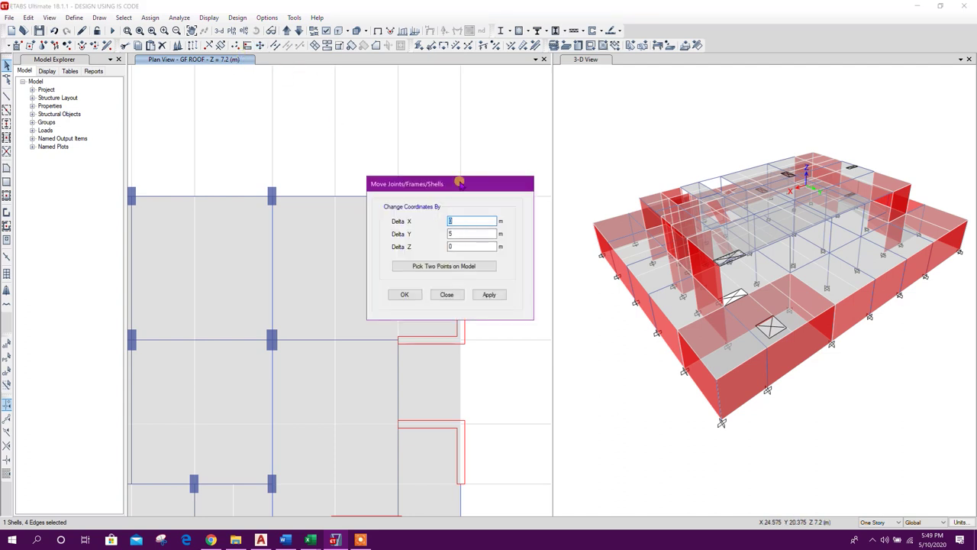
{"action": "left_click_drag", "start_coordinate": [459, 183], "coordinate": [703, 185]}
{"action": "left_click", "coordinate": [687, 266]}
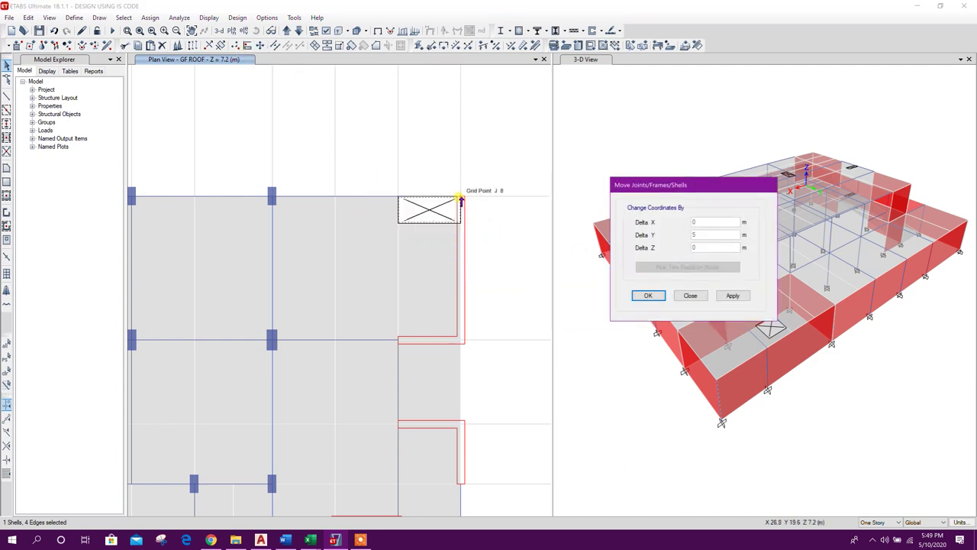
{"action": "left_click", "coordinate": [461, 200]}
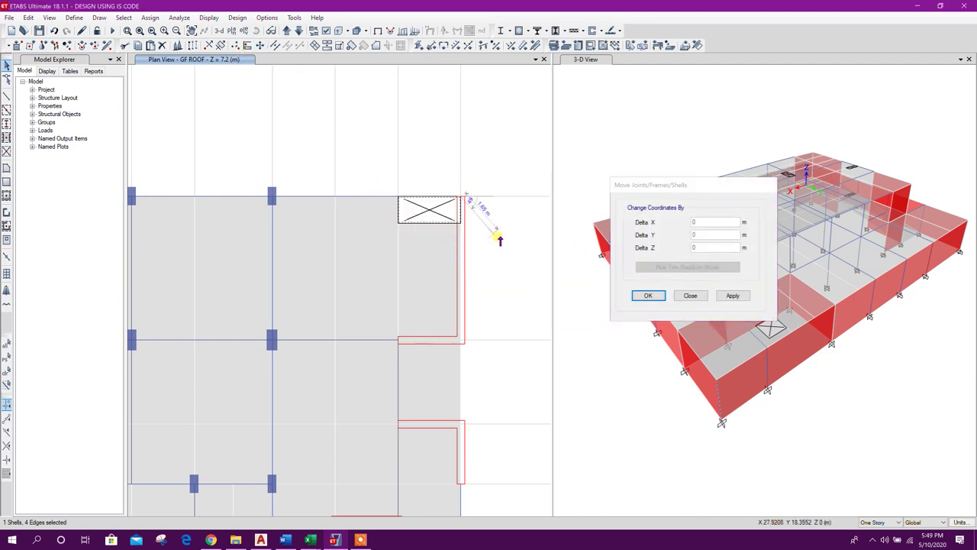
{"action": "left_click", "coordinate": [398, 343]}
{"action": "left_click", "coordinate": [733, 297]}
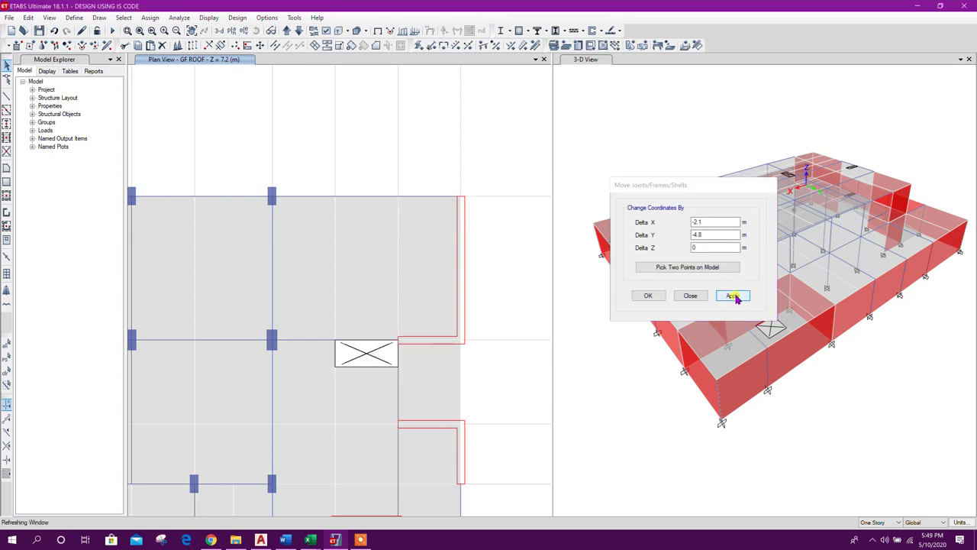
{"action": "left_click", "coordinate": [690, 295]}
{"action": "scroll", "coordinate": [464, 303], "scroll_direction": "down", "scroll_amount": 5}
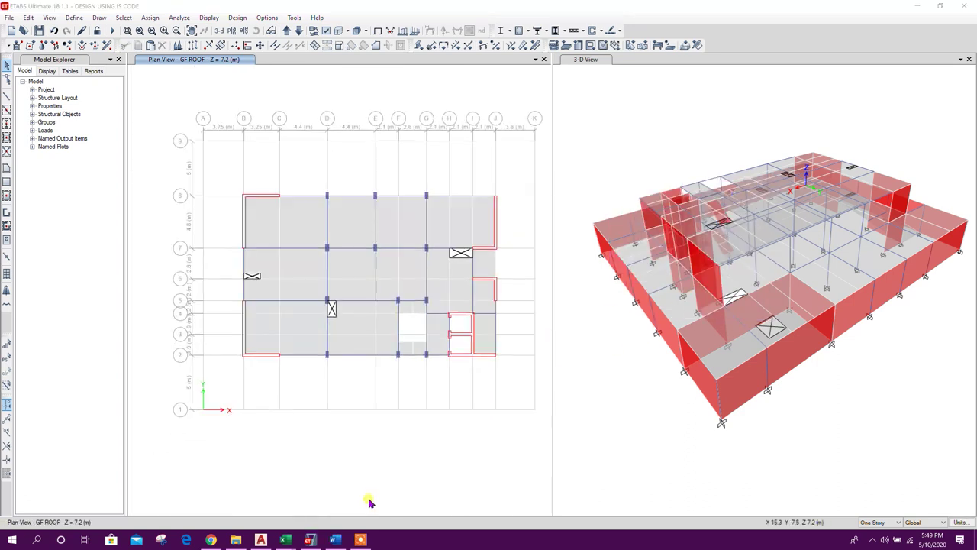
Switch to AutoCAD and check the extent of the slab outline around the whole structure plan.
{"action": "left_click", "coordinate": [260, 539]}
{"action": "scroll", "coordinate": [358, 336], "scroll_direction": "down", "scroll_amount": 3}
{"action": "middle_click_drag", "start_coordinate": [400, 395], "coordinate": [465, 341]}
{"action": "key", "text": "Escape"}
{"action": "scroll", "coordinate": [301, 306], "scroll_direction": "up", "scroll_amount": 2}
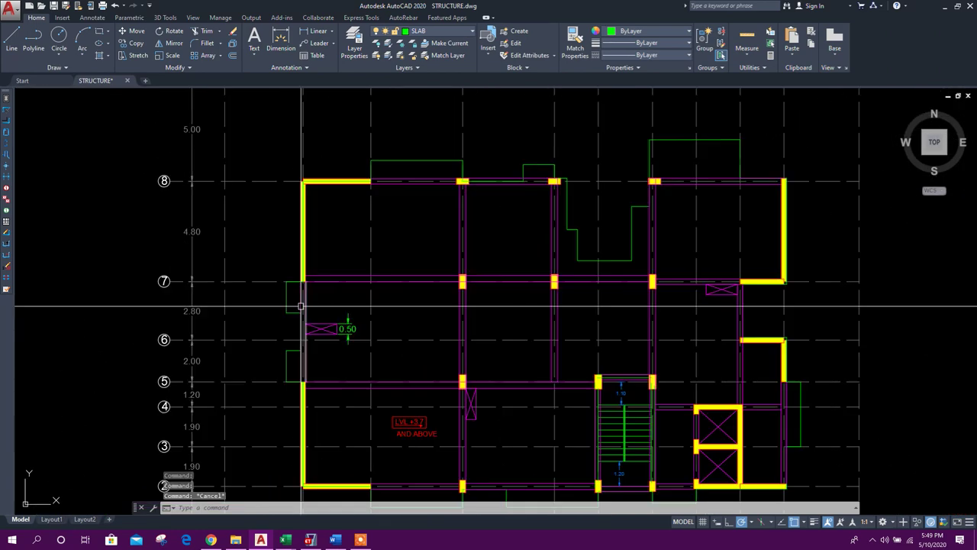
{"action": "left_click", "coordinate": [287, 305]}
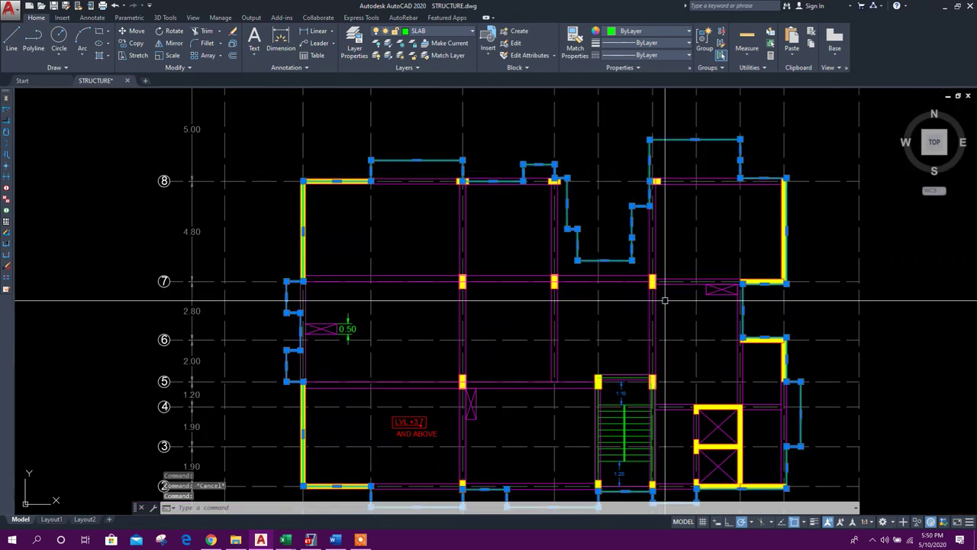
{"action": "key", "text": "Escape"}
{"action": "middle_click_drag", "start_coordinate": [665, 301], "coordinate": [515, 266]}
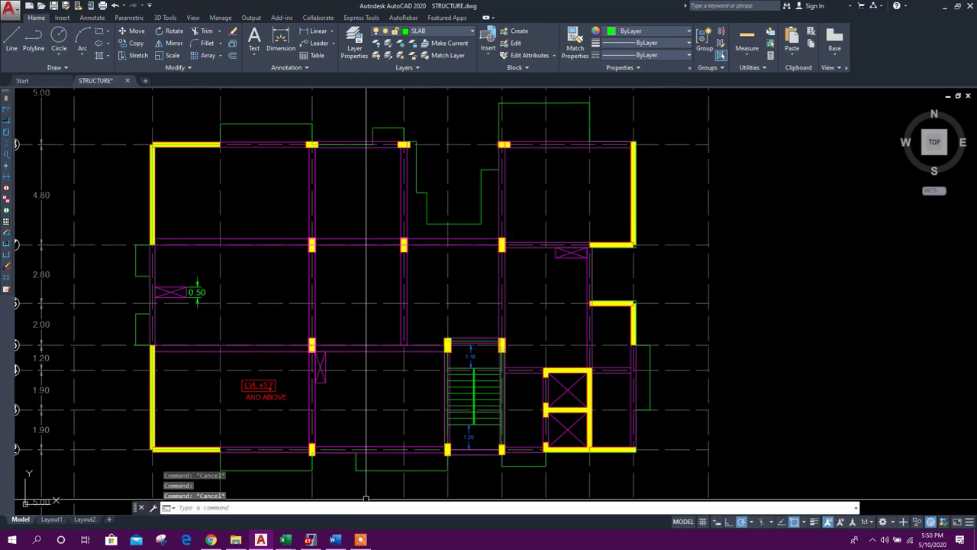
Switch to ETABS and delete the GF ROOF slab panel between grids I and J and grids 6 and 7.
{"action": "left_click", "coordinate": [310, 539]}
{"action": "middle_click_drag", "start_coordinate": [494, 314], "coordinate": [485, 347]}
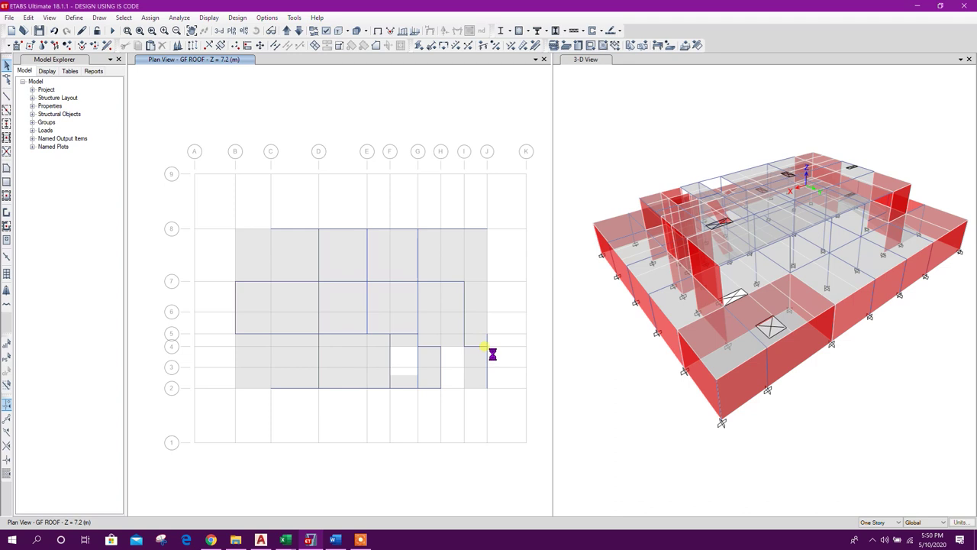
{"action": "scroll", "coordinate": [493, 354], "scroll_direction": "up", "scroll_amount": 3}
{"action": "left_click", "coordinate": [452, 298]}
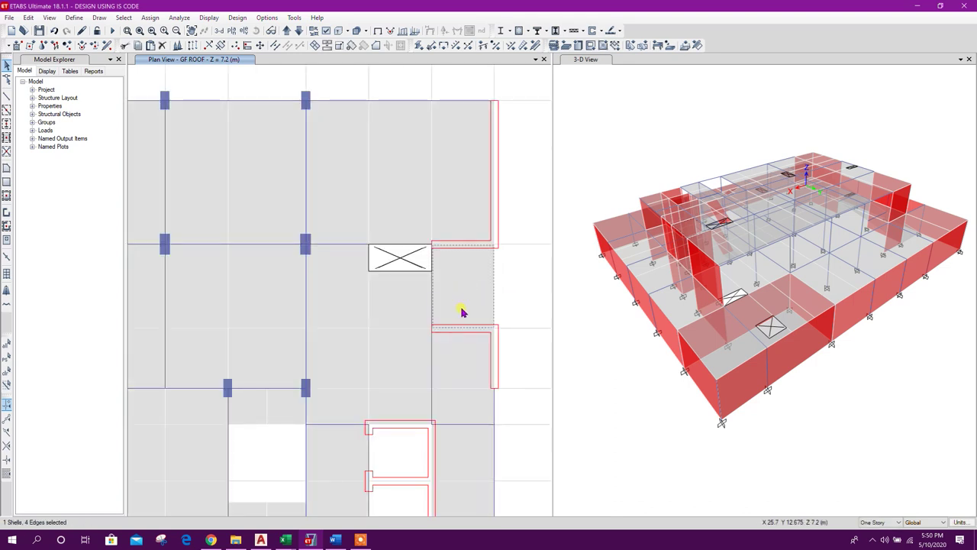
{"action": "key", "text": "Delete"}
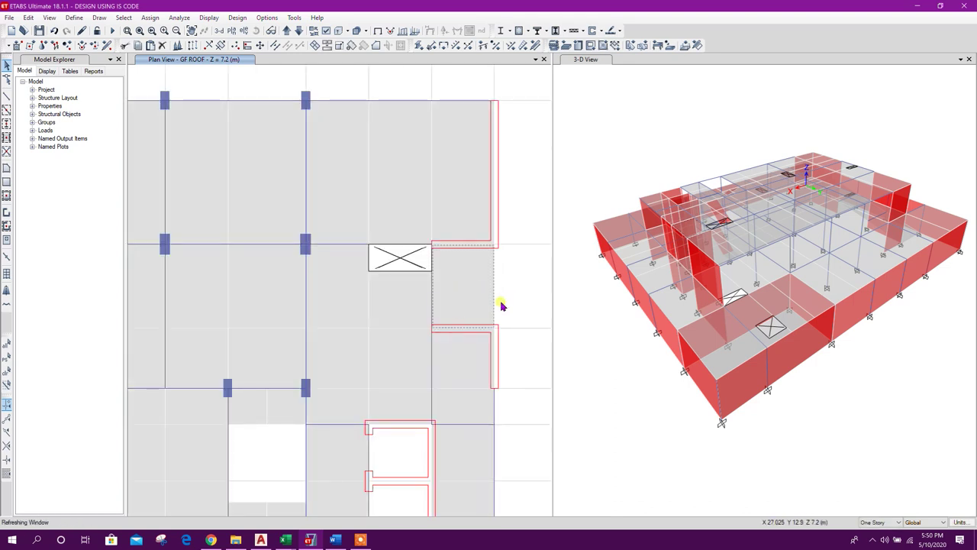
Change the plan view to the Basement Roof level at Z = 3.7 m.
{"action": "scroll", "coordinate": [503, 302], "scroll_direction": "down", "scroll_amount": 3}
{"action": "middle_click_drag", "start_coordinate": [377, 277], "coordinate": [353, 211]}
{"action": "middle_click_drag", "start_coordinate": [428, 162], "coordinate": [438, 184]}
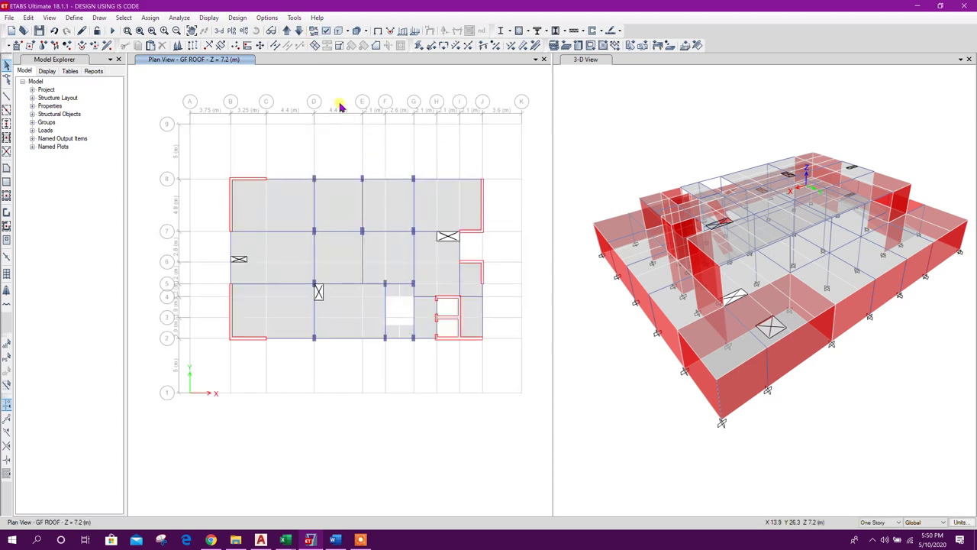
{"action": "left_click", "coordinate": [300, 33]}
{"action": "middle_click_drag", "start_coordinate": [386, 324], "coordinate": [400, 313]}
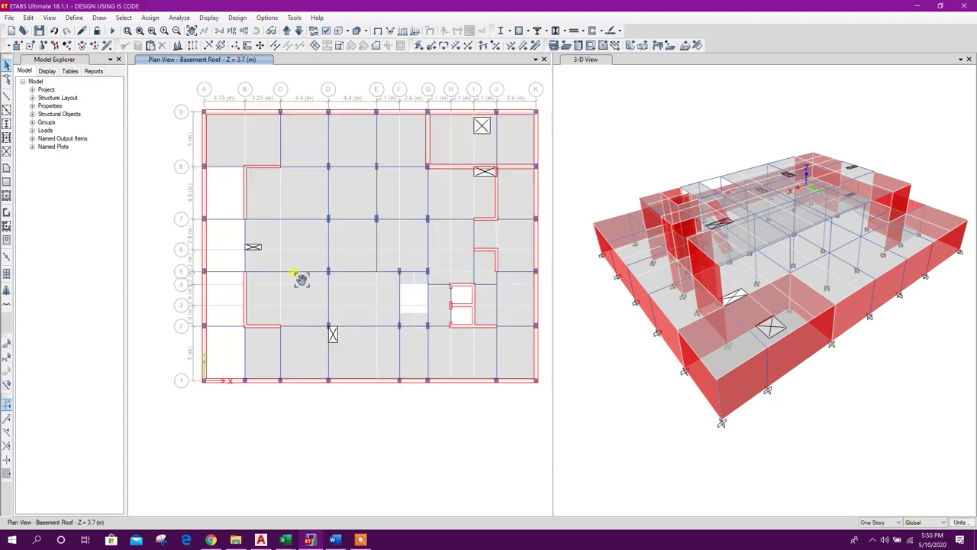
{"action": "middle_click_drag", "start_coordinate": [295, 273], "coordinate": [292, 265]}
Switch to the Word design notes and find the Loading section with the floor finish and wall load.
{"action": "key", "text": "alt+Tab"}
{"action": "scroll", "coordinate": [484, 316], "scroll_direction": "down", "scroll_amount": 8}
{"action": "scroll", "coordinate": [484, 286], "scroll_direction": "down", "scroll_amount": 9}
{"action": "scroll", "coordinate": [484, 259], "scroll_direction": "up", "scroll_amount": 7}
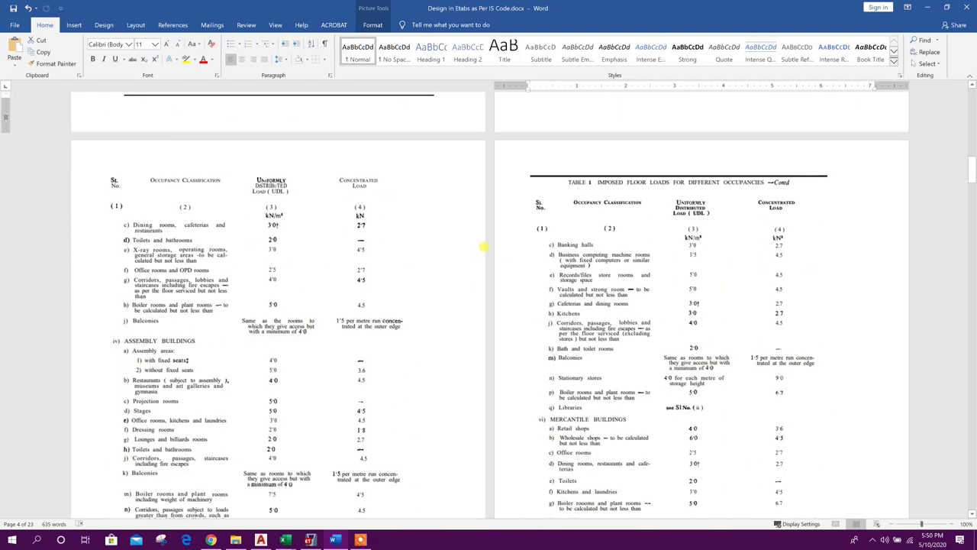
{"action": "scroll", "coordinate": [485, 247], "scroll_direction": "up", "scroll_amount": 15}
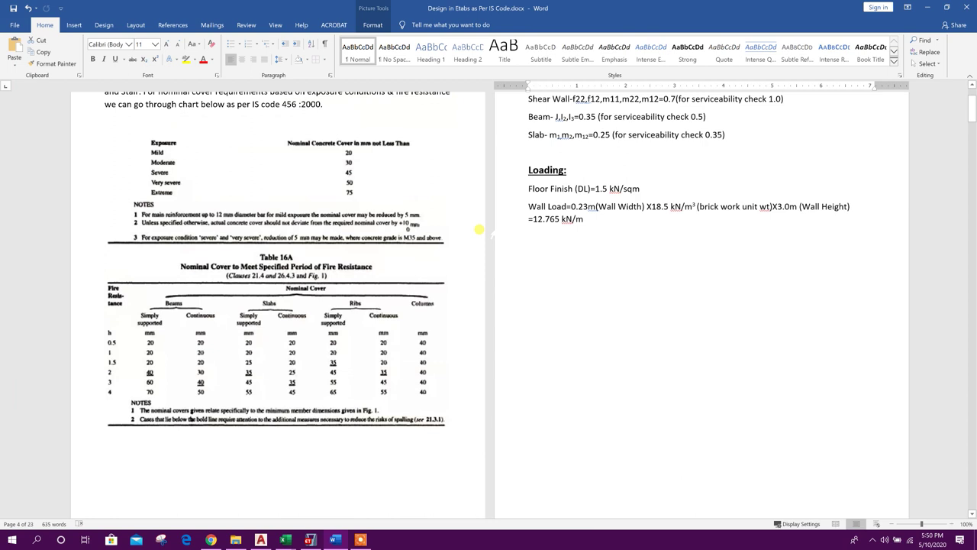
{"action": "scroll", "coordinate": [479, 229], "scroll_direction": "up", "scroll_amount": 2}
Review the wall load calculation in the notes: wall width, brickwork unit weight, wall height and resulting line load.
{"action": "left_click", "coordinate": [578, 257]}
{"action": "double_click", "coordinate": [585, 257]}
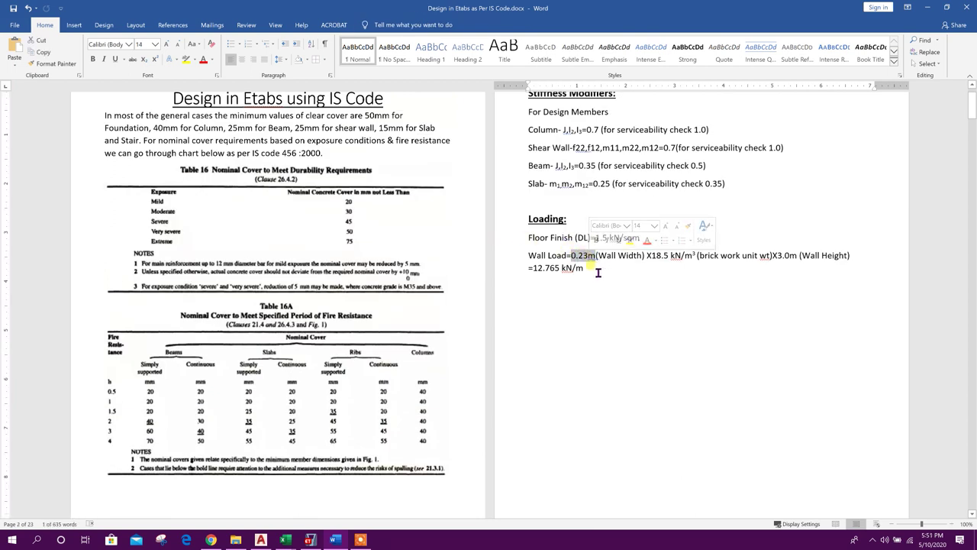
{"action": "left_click", "coordinate": [655, 257]}
{"action": "left_click_drag", "start_coordinate": [653, 256], "coordinate": [687, 263]}
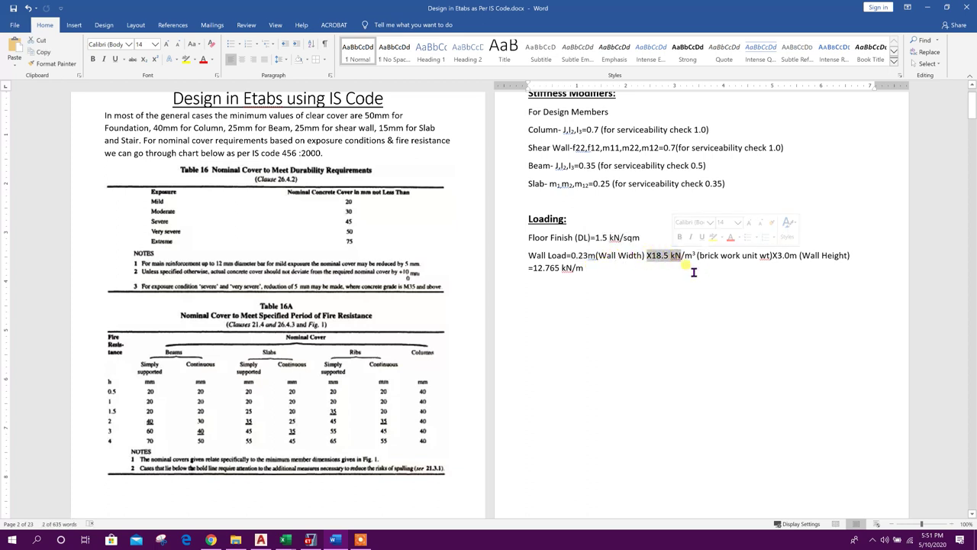
{"action": "left_click", "coordinate": [697, 258]}
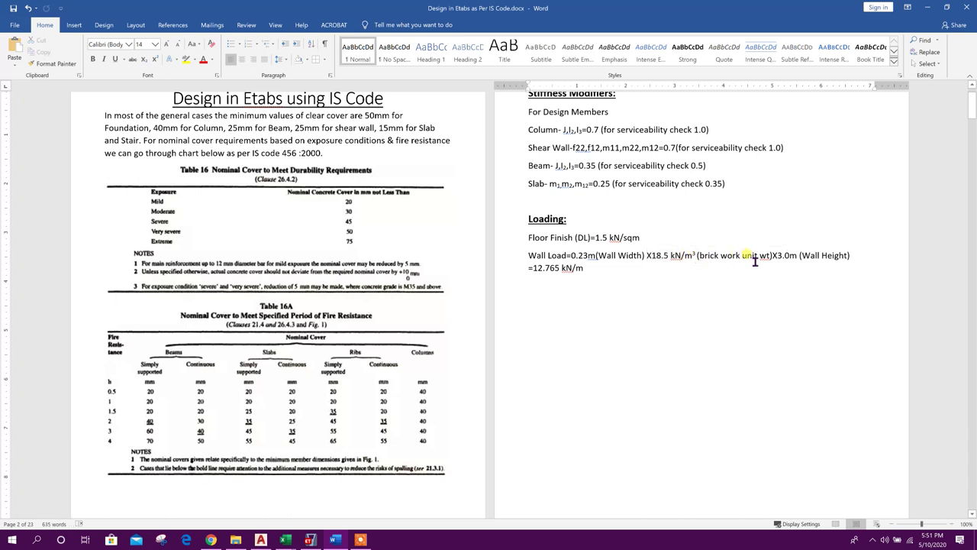
{"action": "left_click_drag", "start_coordinate": [700, 257], "coordinate": [760, 258]}
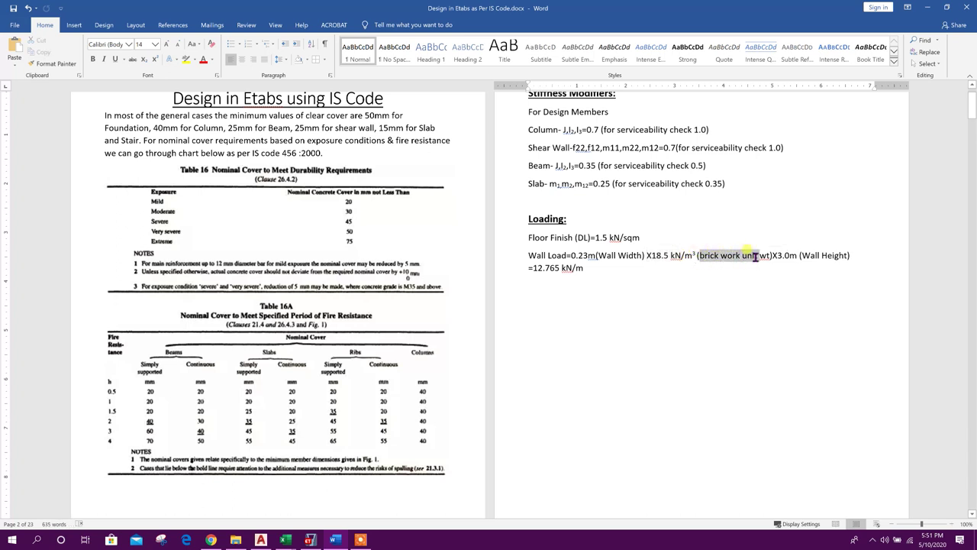
{"action": "left_click", "coordinate": [786, 256]}
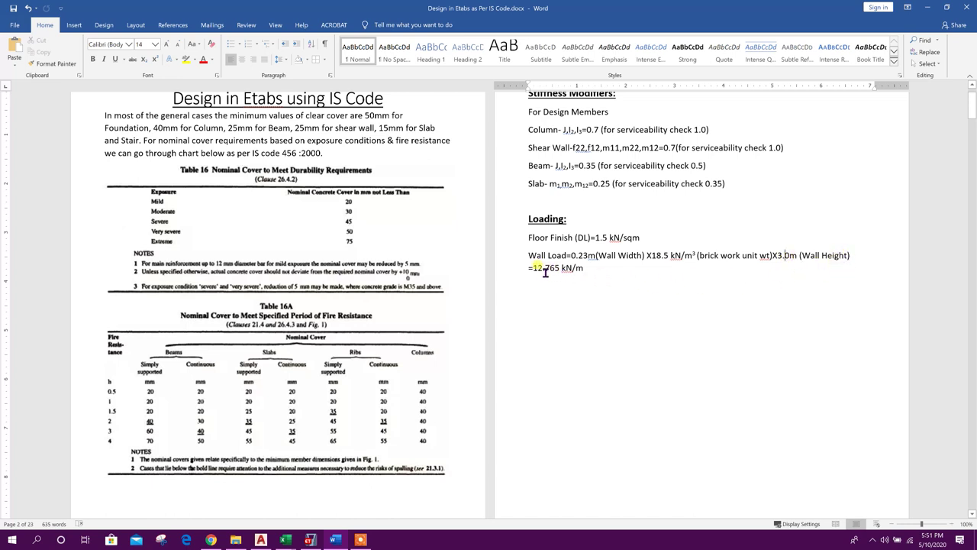
{"action": "left_click_drag", "start_coordinate": [528, 266], "coordinate": [585, 267]}
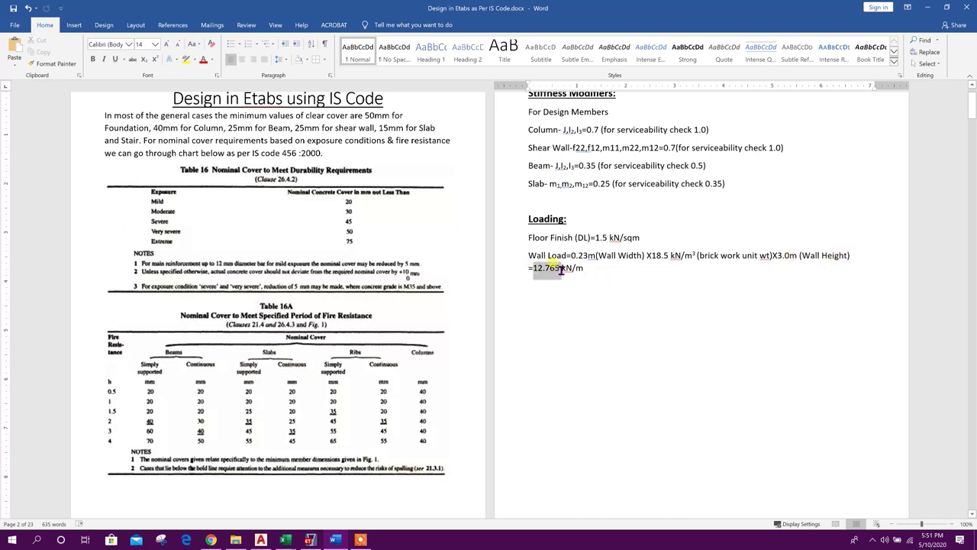
{"action": "left_click", "coordinate": [606, 288]}
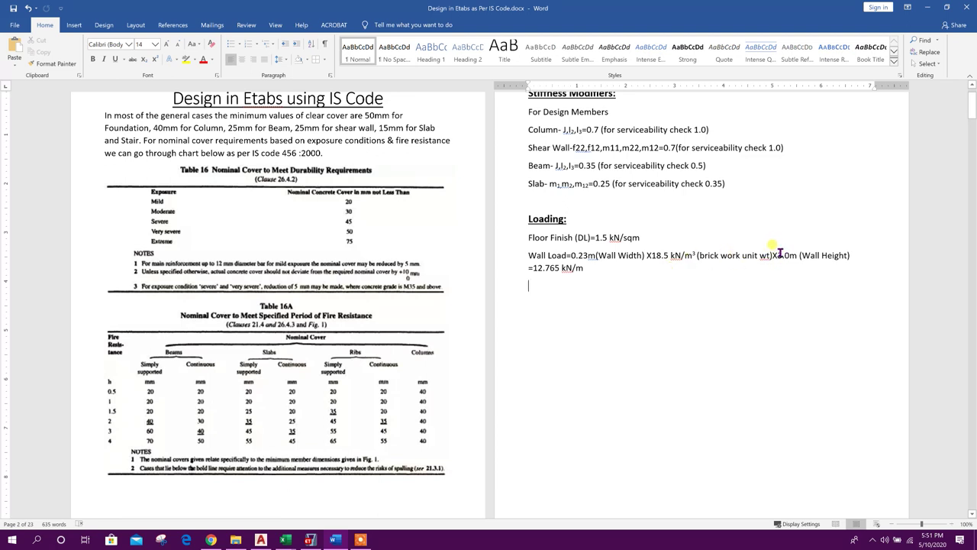
{"action": "left_click", "coordinate": [629, 266]}
{"action": "left_click_drag", "start_coordinate": [547, 269], "coordinate": [562, 270]}
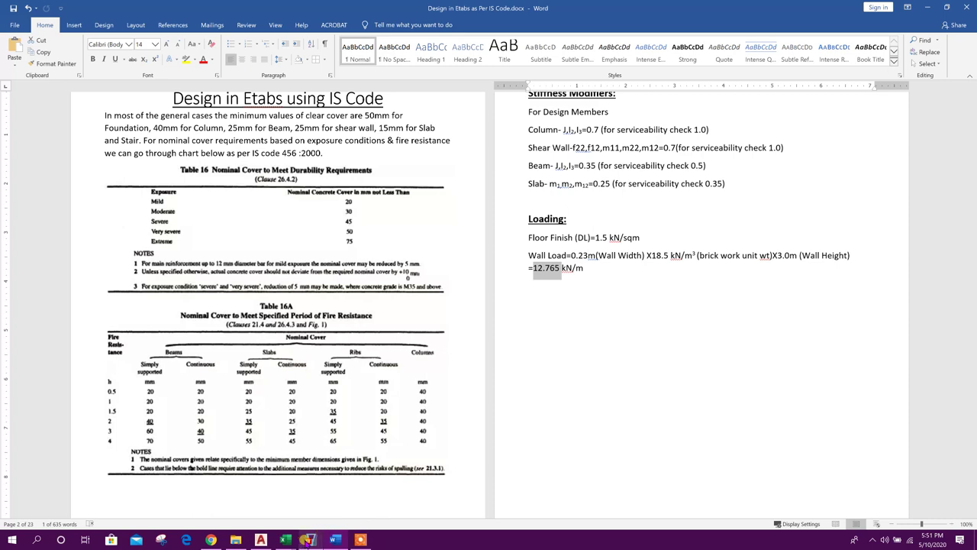
Return to ETABS and set up line drawing for a Frame with its property set to None.
{"action": "left_click", "coordinate": [307, 540]}
{"action": "left_click", "coordinate": [7, 95]}
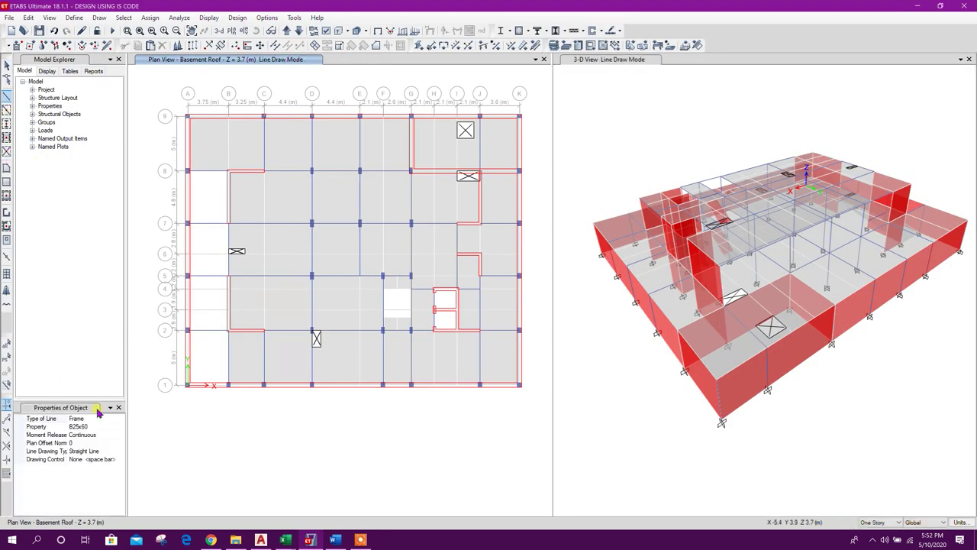
{"action": "left_click", "coordinate": [42, 419]}
{"action": "left_click", "coordinate": [120, 418]}
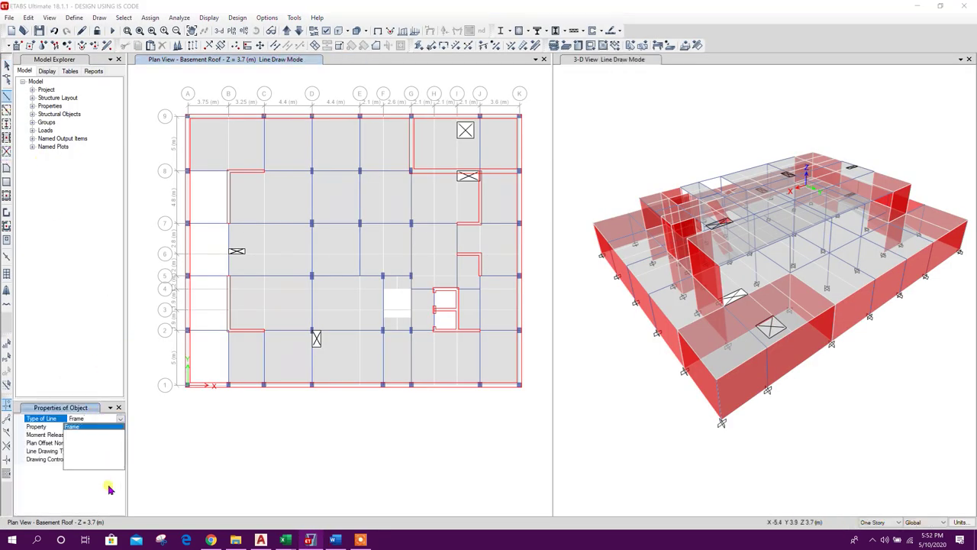
{"action": "left_click", "coordinate": [102, 428]}
{"action": "left_click", "coordinate": [119, 427]}
{"action": "left_click", "coordinate": [120, 427]}
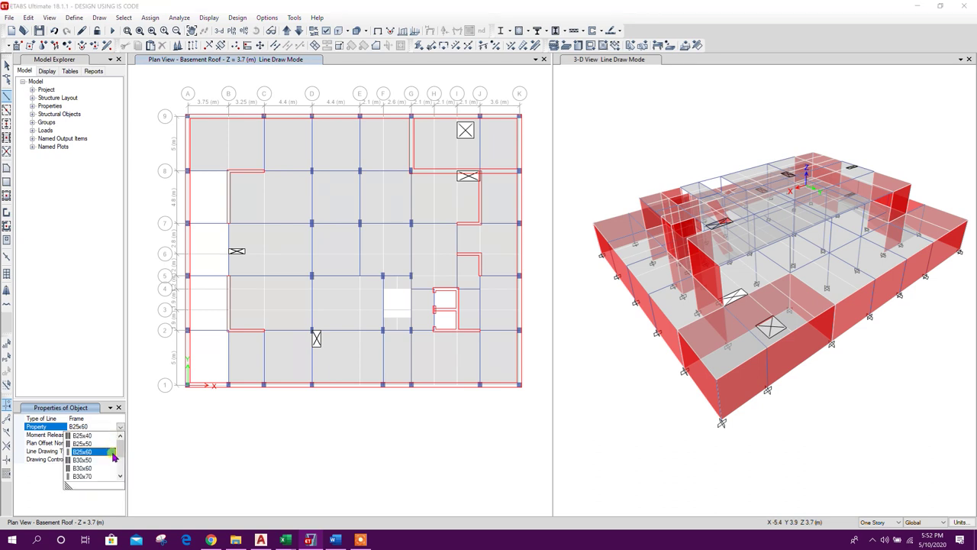
{"action": "left_click", "coordinate": [87, 476]}
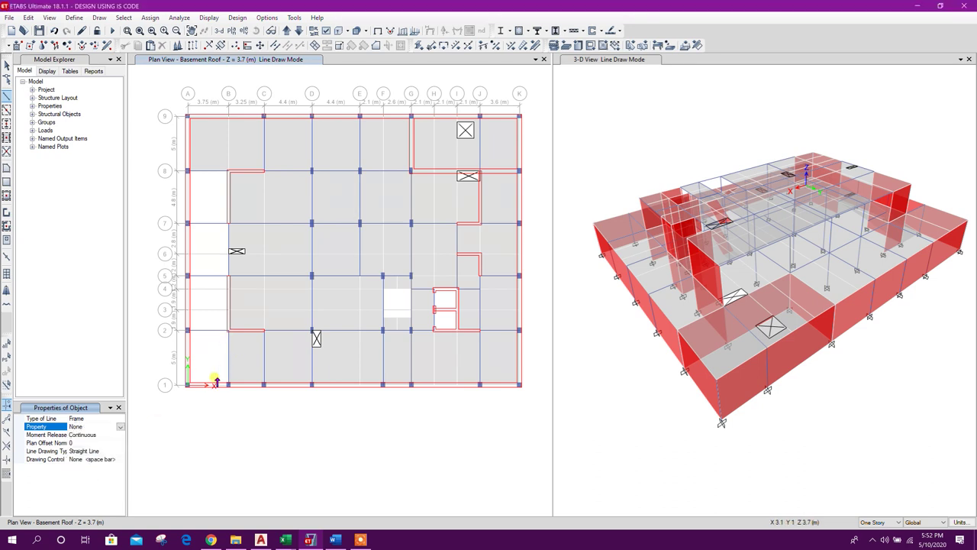
Draw None-property lines around the Basement Roof perimeter, starting at grid point A-1 and passing through A-9 and K-1.
{"action": "scroll", "coordinate": [185, 377], "scroll_direction": "up", "scroll_amount": 3}
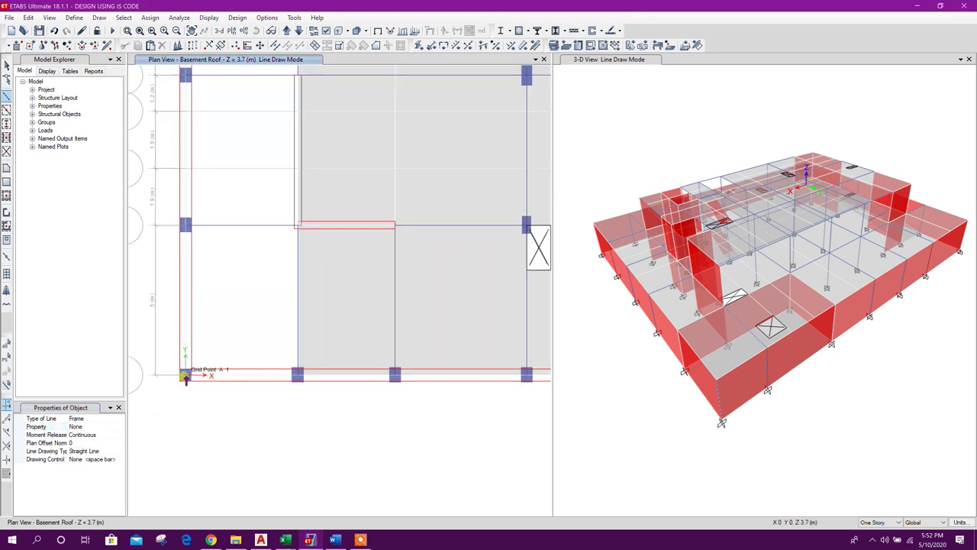
{"action": "scroll", "coordinate": [185, 374], "scroll_direction": "down", "scroll_amount": 5}
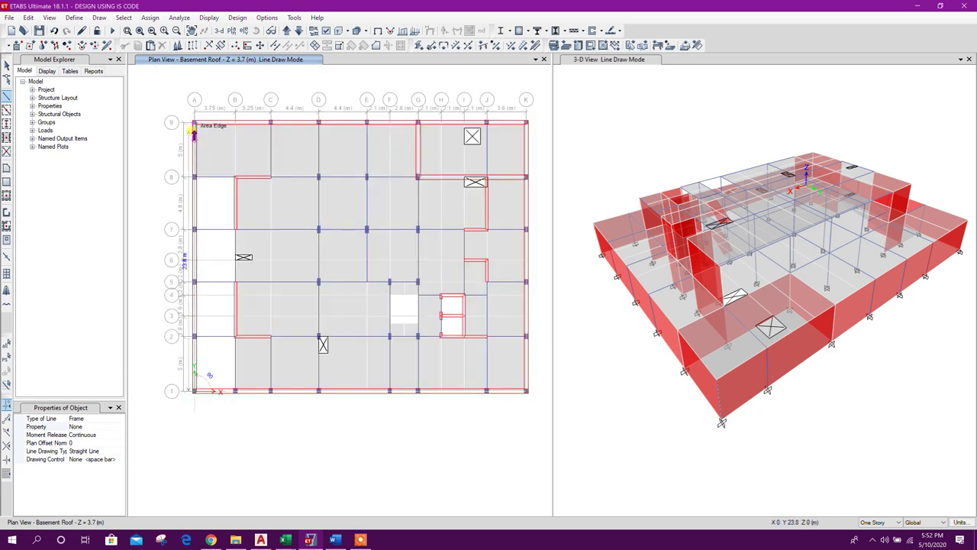
{"action": "scroll", "coordinate": [193, 130], "scroll_direction": "up", "scroll_amount": 3}
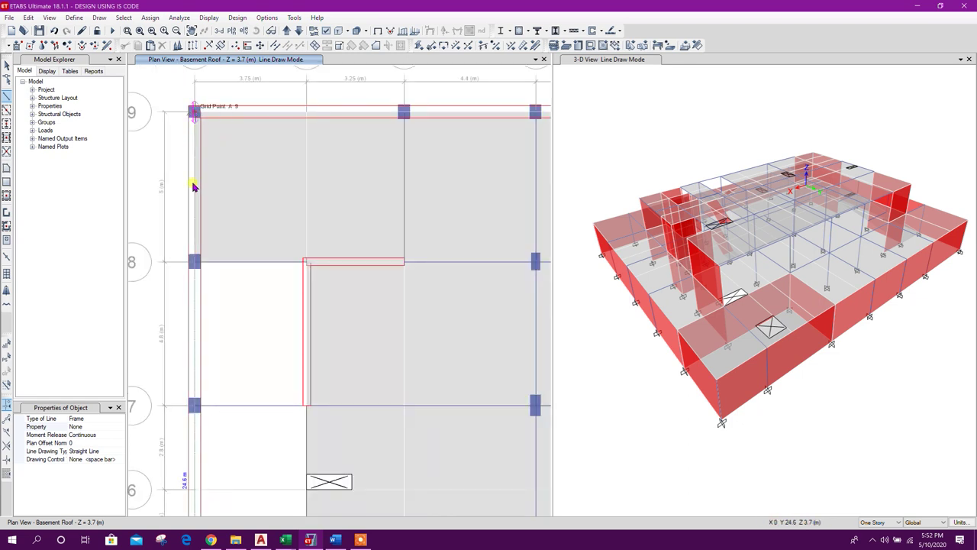
{"action": "scroll", "coordinate": [194, 184], "scroll_direction": "down", "scroll_amount": 5}
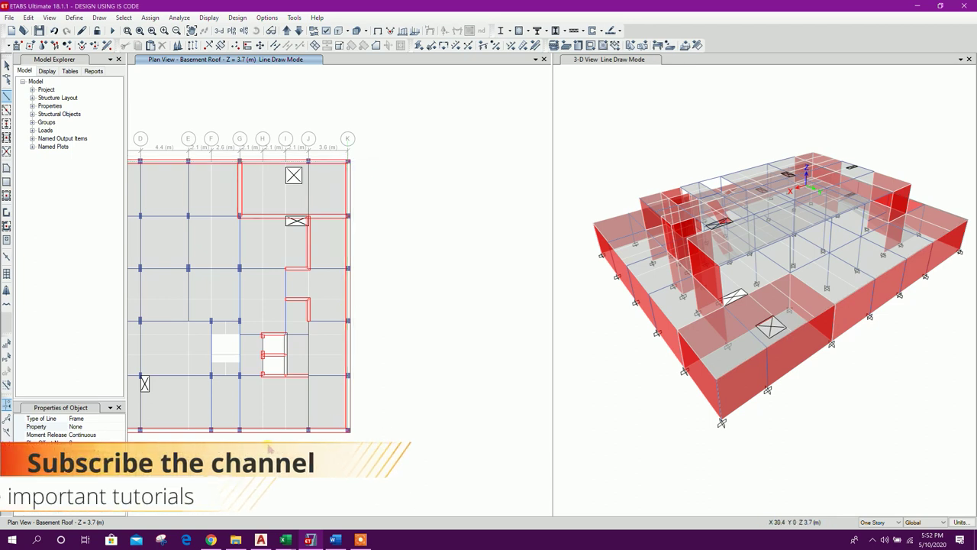
{"action": "middle_click_drag", "start_coordinate": [269, 449], "coordinate": [533, 427]}
Select all Null Lines in the model by object type.
{"action": "left_click", "coordinate": [123, 18]}
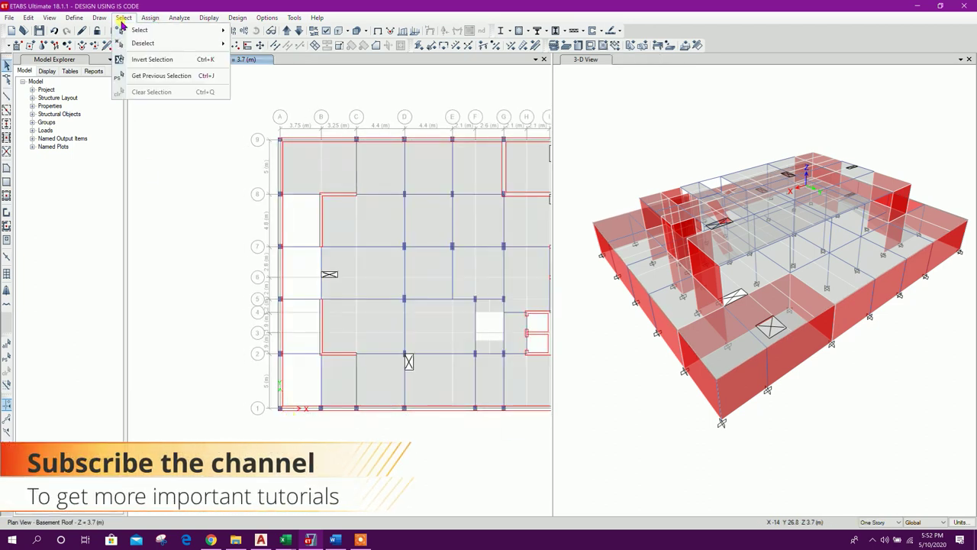
{"action": "mouse_move", "coordinate": [140, 30]}
{"action": "left_click", "coordinate": [304, 104]}
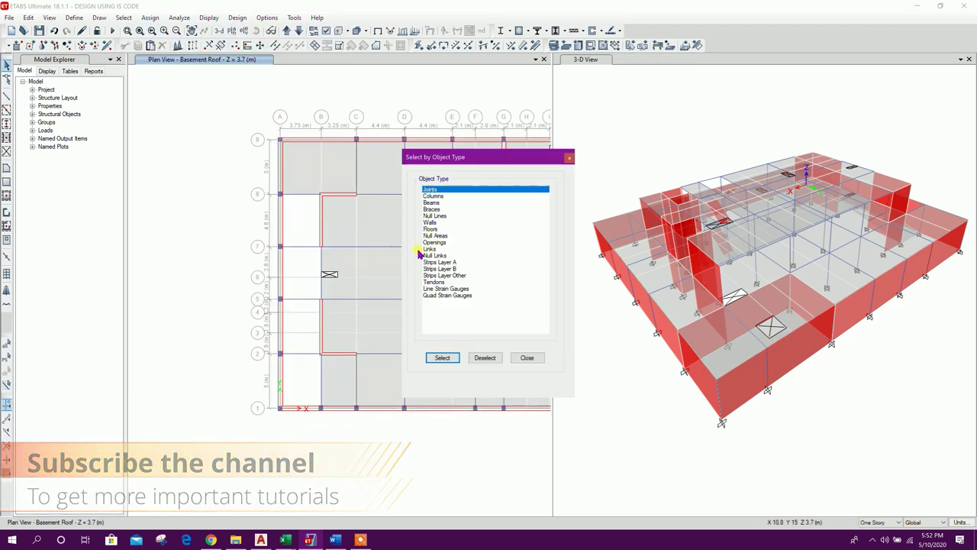
{"action": "left_click", "coordinate": [439, 217]}
{"action": "left_click", "coordinate": [449, 359]}
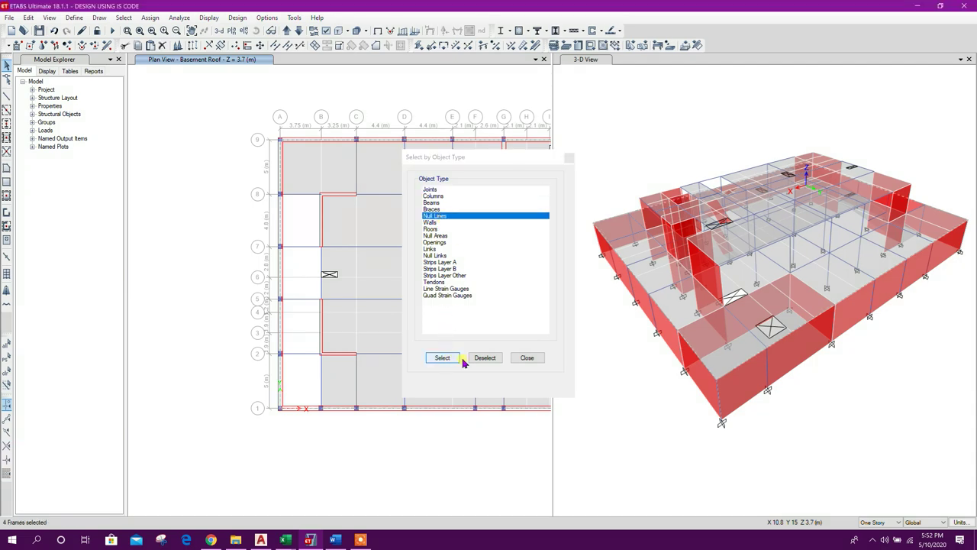
{"action": "left_click", "coordinate": [527, 357]}
{"action": "middle_click_drag", "start_coordinate": [468, 301], "coordinate": [380, 305]}
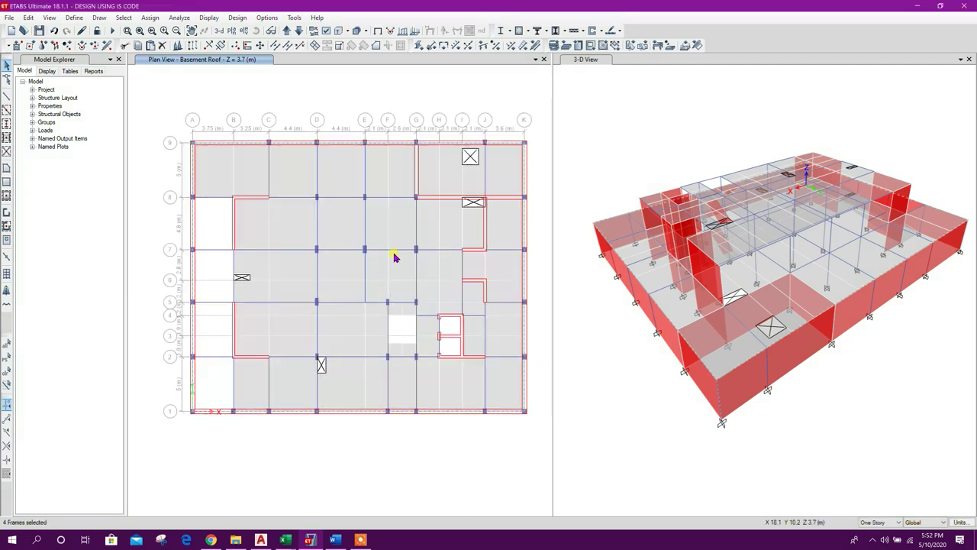
Assign a 12.8 kN/m uniform gravity load in the PW load pattern to the selected perimeter lines, replacing existing loads.
{"action": "left_click", "coordinate": [524, 45]}
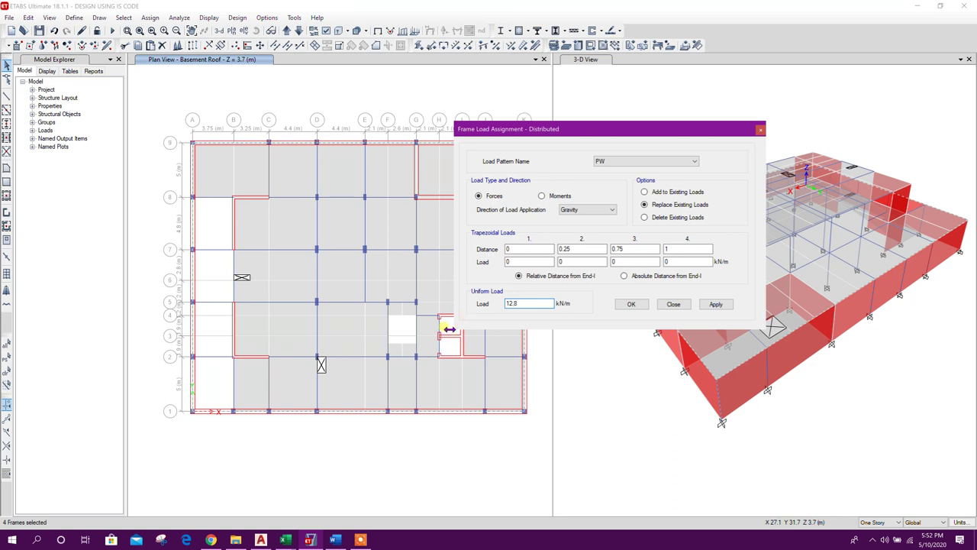
{"action": "left_click", "coordinate": [711, 304]}
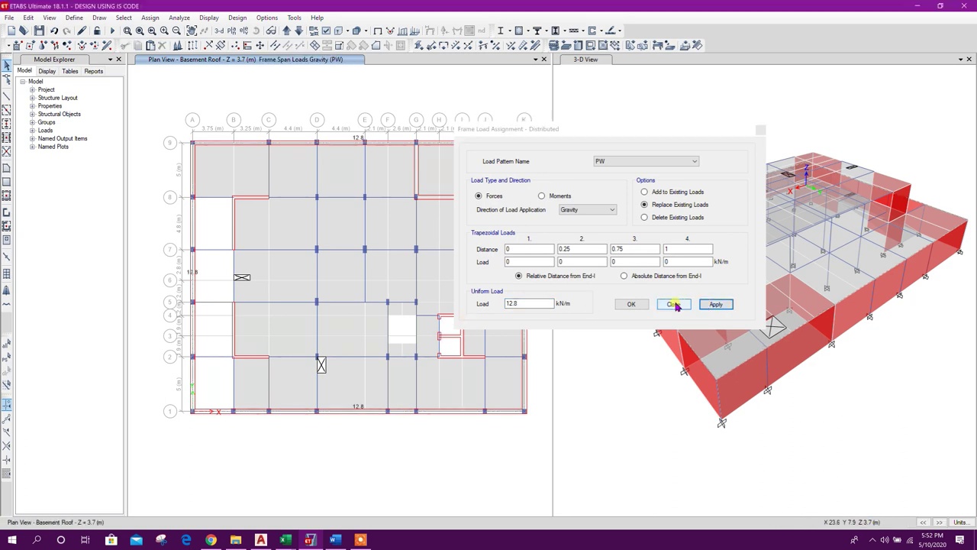
{"action": "left_click", "coordinate": [672, 304]}
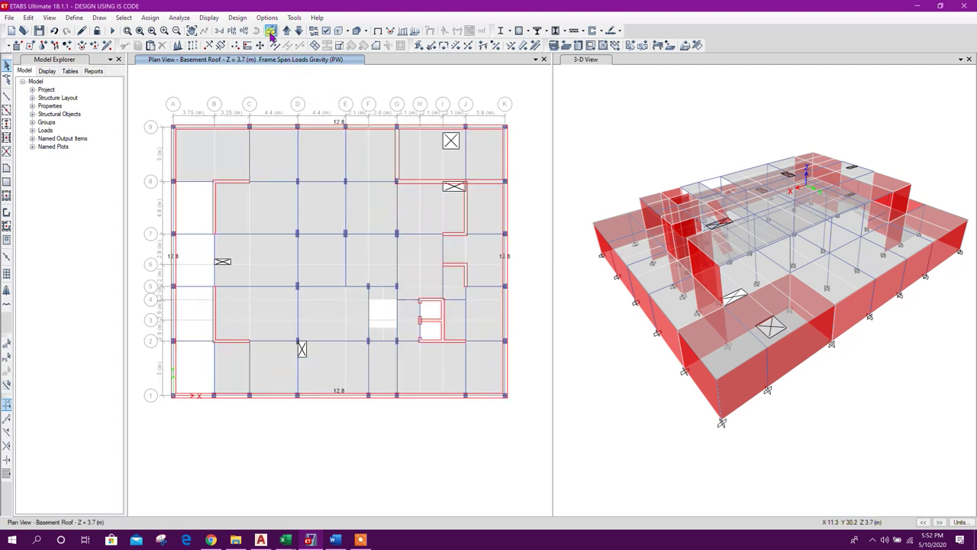
Examine the wall loads in a 3-D view of the Basement Roof and move the plan view up to GF ROOF.
{"action": "left_click", "coordinate": [270, 31]}
{"action": "left_click", "coordinate": [271, 33]}
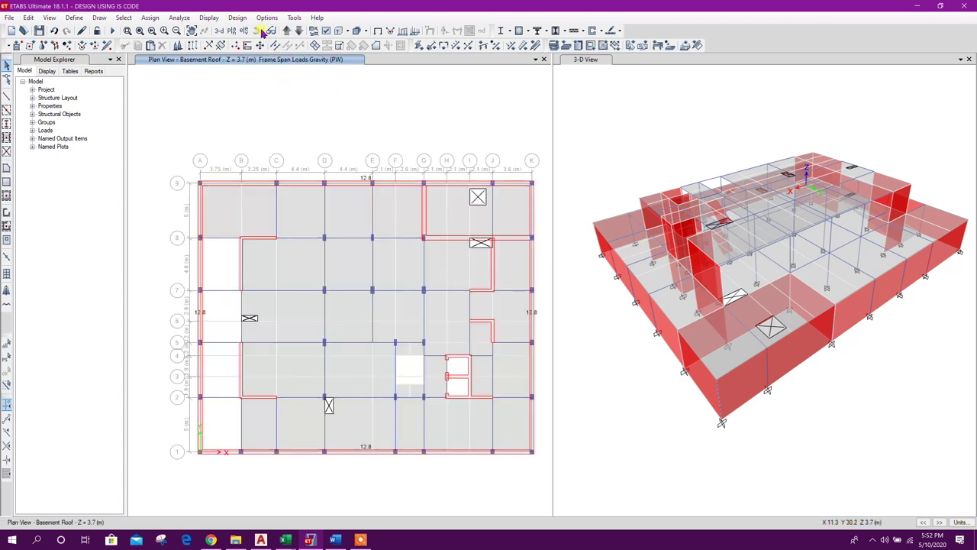
{"action": "left_click", "coordinate": [261, 31]}
{"action": "left_click_drag", "start_coordinate": [319, 284], "coordinate": [333, 344]}
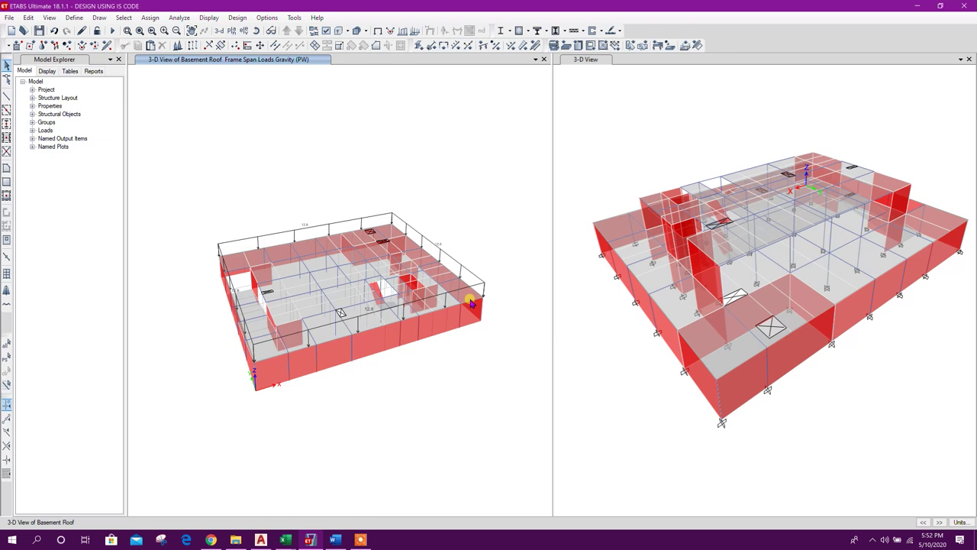
{"action": "left_click", "coordinate": [270, 31]}
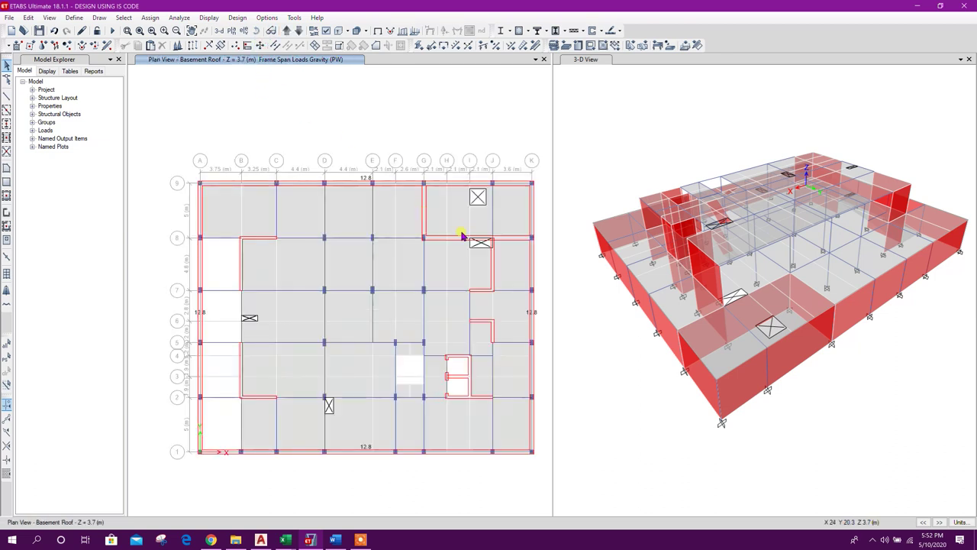
{"action": "left_click", "coordinate": [288, 31]}
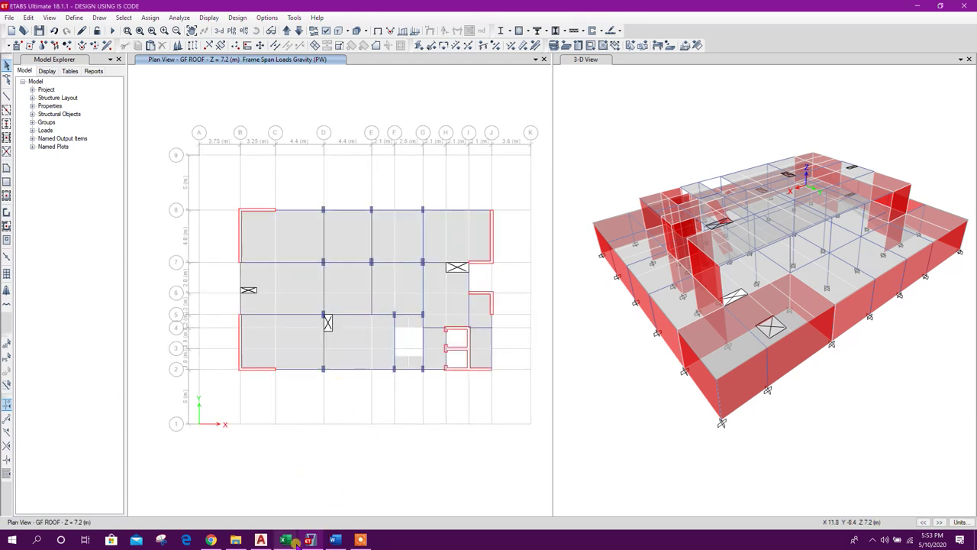
Switch to AutoCAD and dimension the depth of the first slab projection beyond grid line 8.
{"action": "left_click", "coordinate": [261, 541]}
{"action": "middle_click_drag", "start_coordinate": [294, 148], "coordinate": [331, 197]}
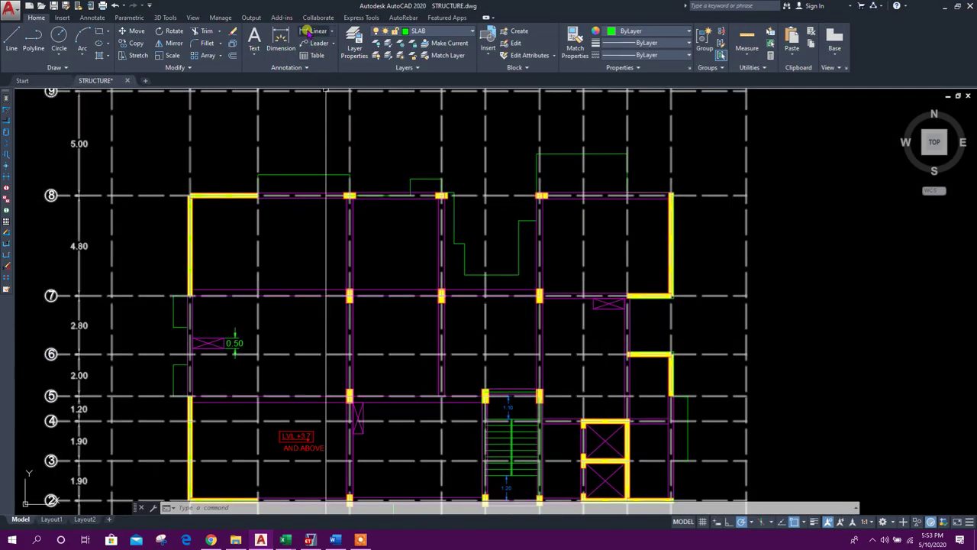
{"action": "left_click", "coordinate": [309, 31]}
{"action": "scroll", "coordinate": [276, 185], "scroll_direction": "up", "scroll_amount": 2}
{"action": "scroll", "coordinate": [246, 200], "scroll_direction": "up", "scroll_amount": 2}
{"action": "left_click", "coordinate": [247, 167]}
{"action": "left_click", "coordinate": [243, 147]}
{"action": "left_click", "coordinate": [207, 154]}
{"action": "middle_click_drag", "start_coordinate": [285, 176], "coordinate": [288, 209]}
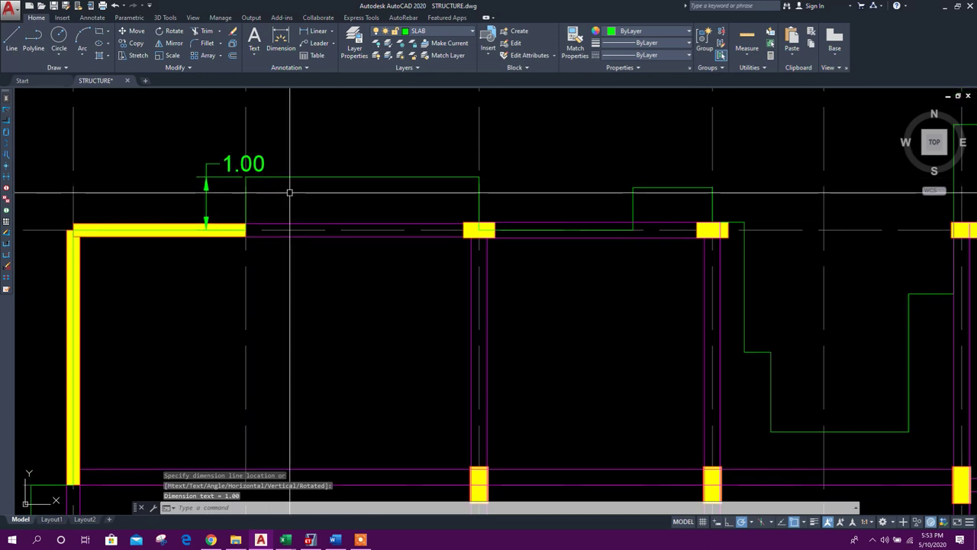
Dimension the width of the same slab projection along its outer edge.
{"action": "left_click", "coordinate": [306, 31]}
{"action": "left_click", "coordinate": [245, 178]}
{"action": "left_click", "coordinate": [479, 177]}
{"action": "left_click", "coordinate": [359, 146]}
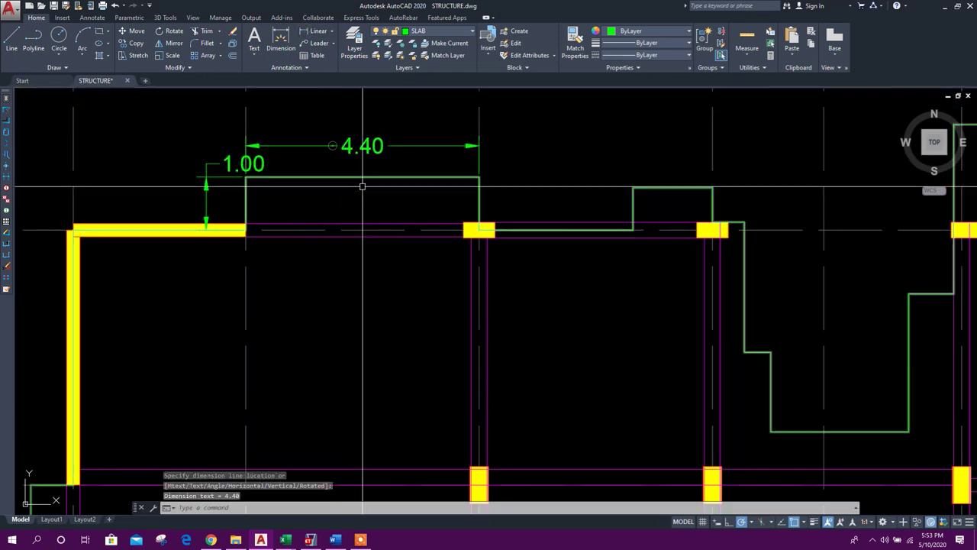
{"action": "scroll", "coordinate": [362, 189], "scroll_direction": "down", "scroll_amount": 2}
Return to ETABS and replicate the grid 8 beam between grids C and D with dx 0 and dy 1 m.
{"action": "left_click", "coordinate": [309, 539]}
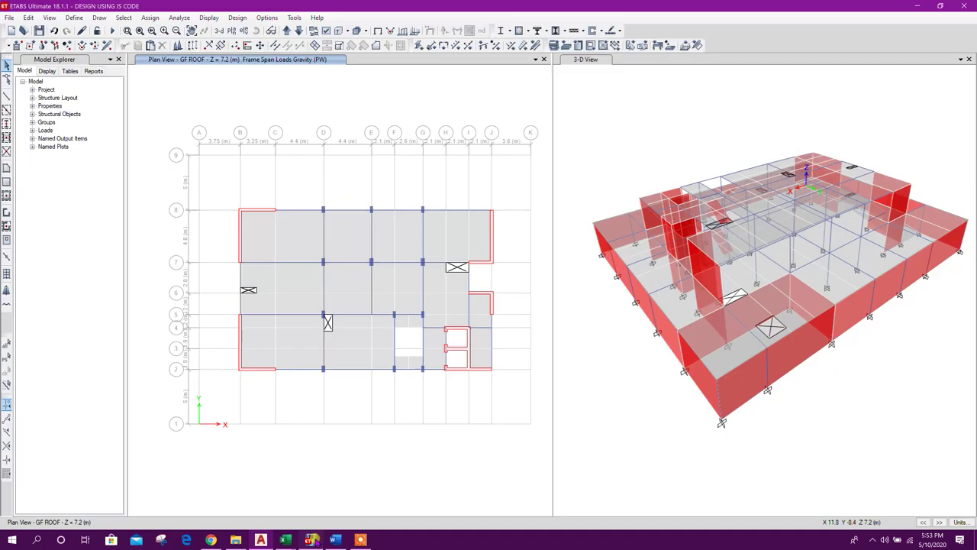
{"action": "scroll", "coordinate": [283, 200], "scroll_direction": "up", "scroll_amount": 3}
{"action": "left_click", "coordinate": [341, 232]}
{"action": "left_click", "coordinate": [203, 46]}
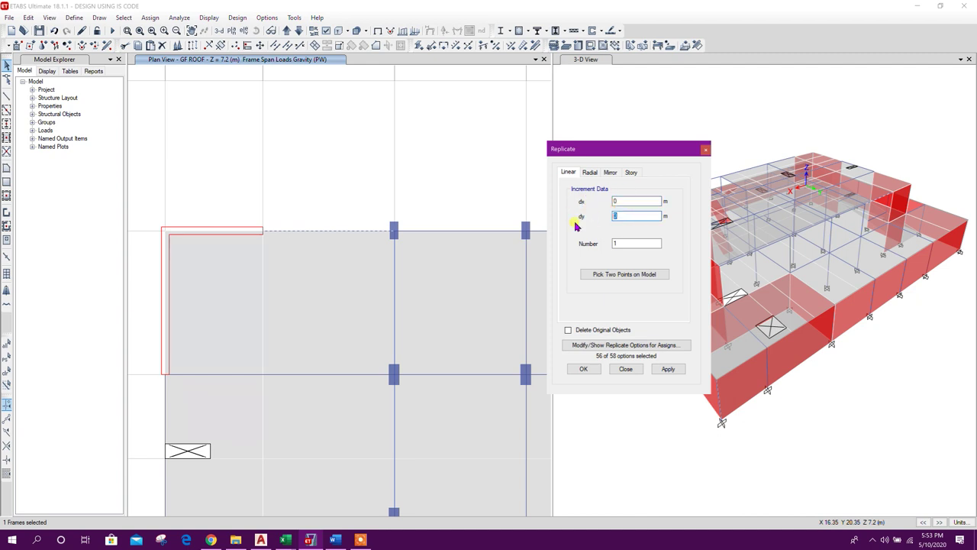
{"action": "left_click", "coordinate": [666, 370]}
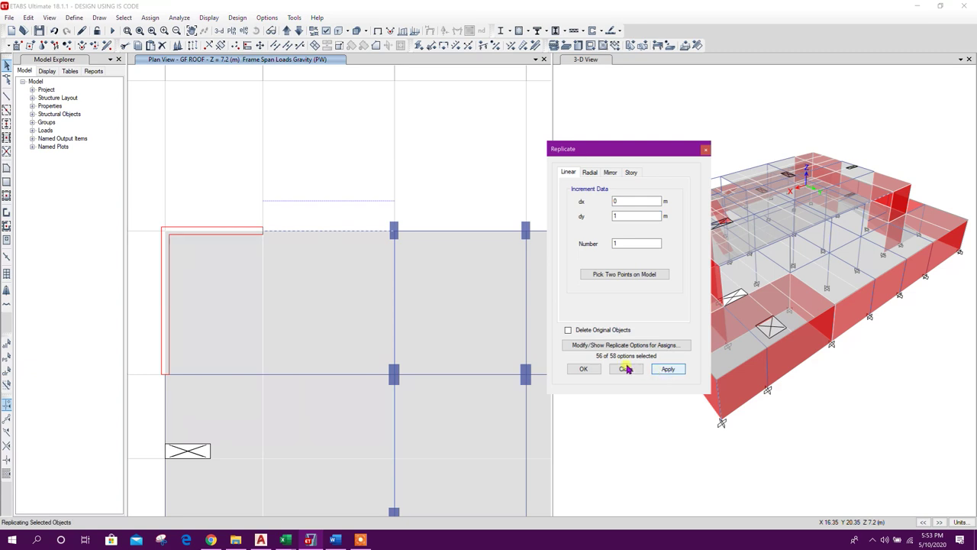
{"action": "left_click", "coordinate": [625, 370]}
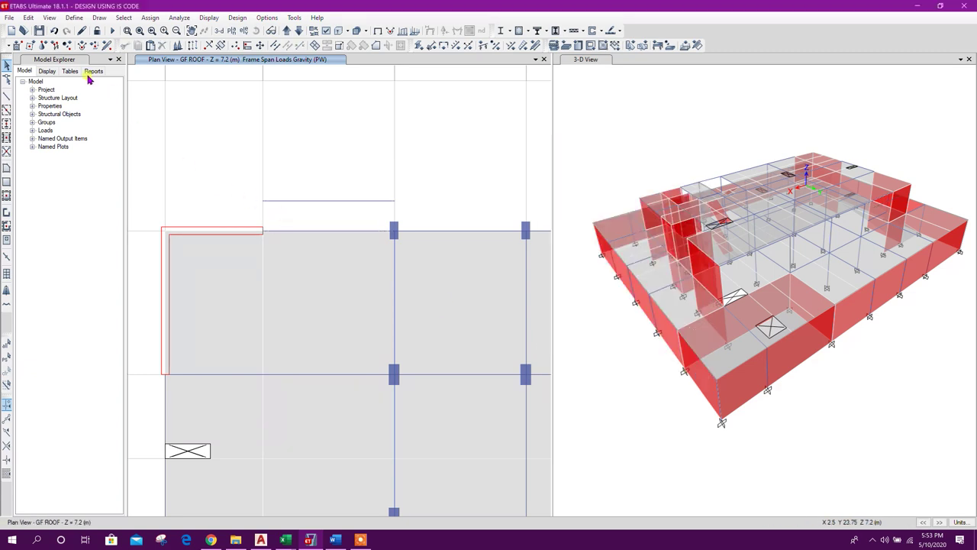
Draw a 4.4 m by 1 m rectangular S175 slab between the copied beam and grid point D-8, and delete the copied beam.
{"action": "left_click", "coordinate": [7, 181]}
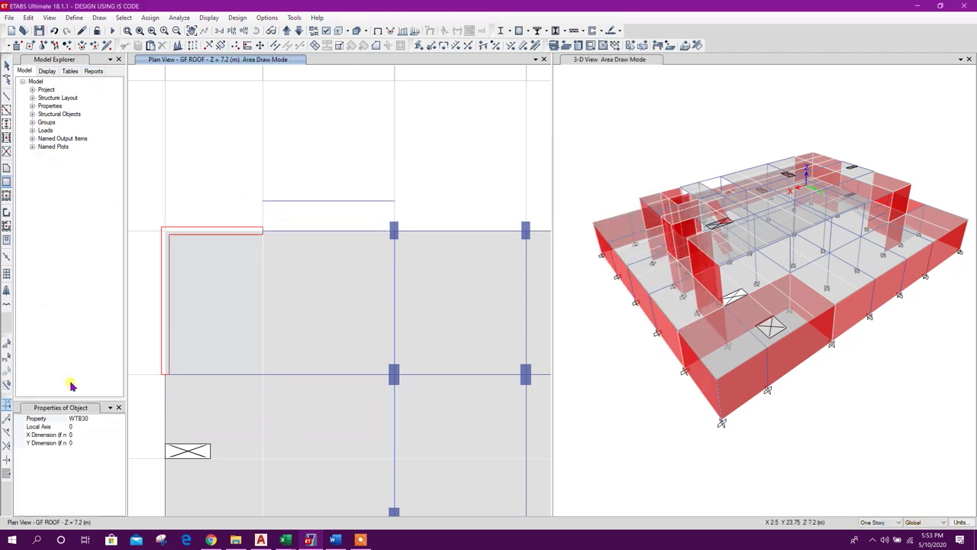
{"action": "left_click", "coordinate": [96, 419]}
{"action": "left_click", "coordinate": [120, 419]}
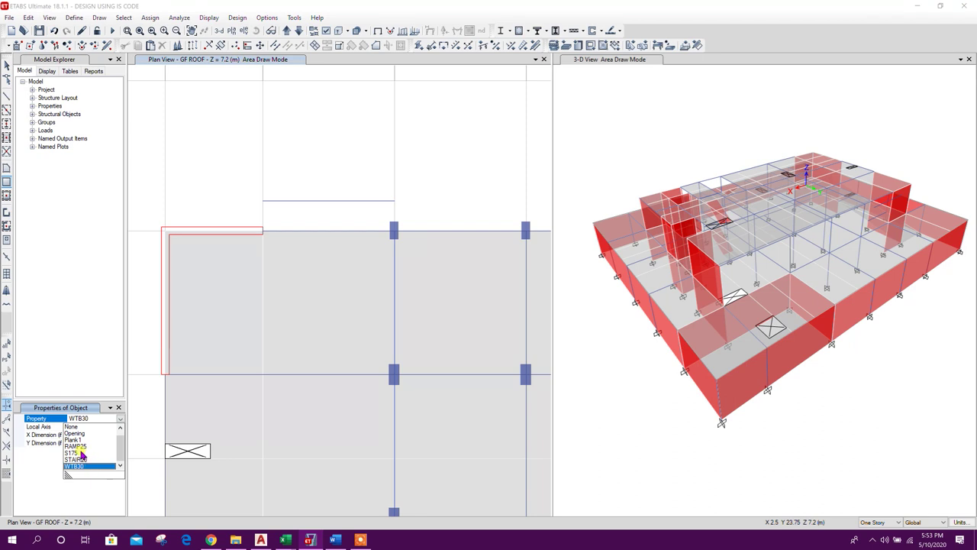
{"action": "left_click", "coordinate": [76, 453]}
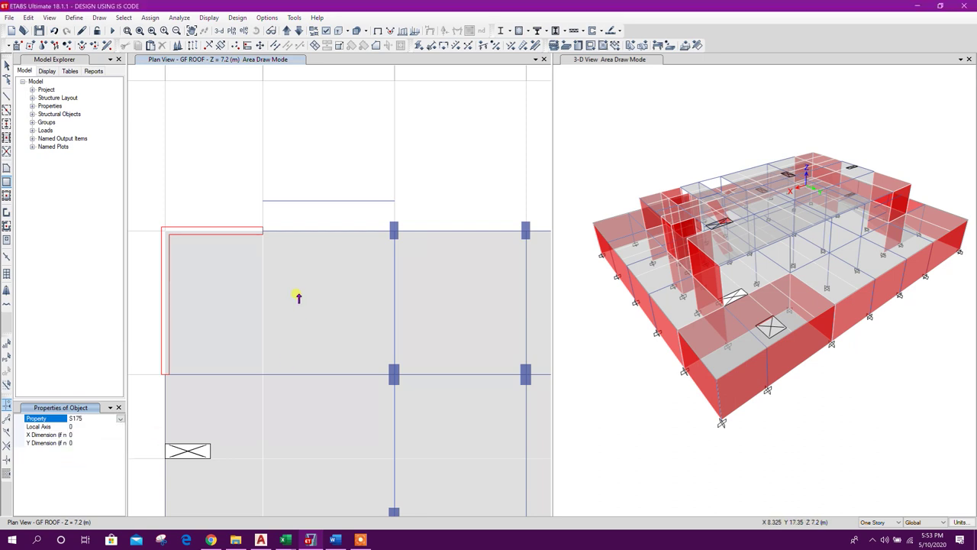
{"action": "left_click", "coordinate": [261, 203]}
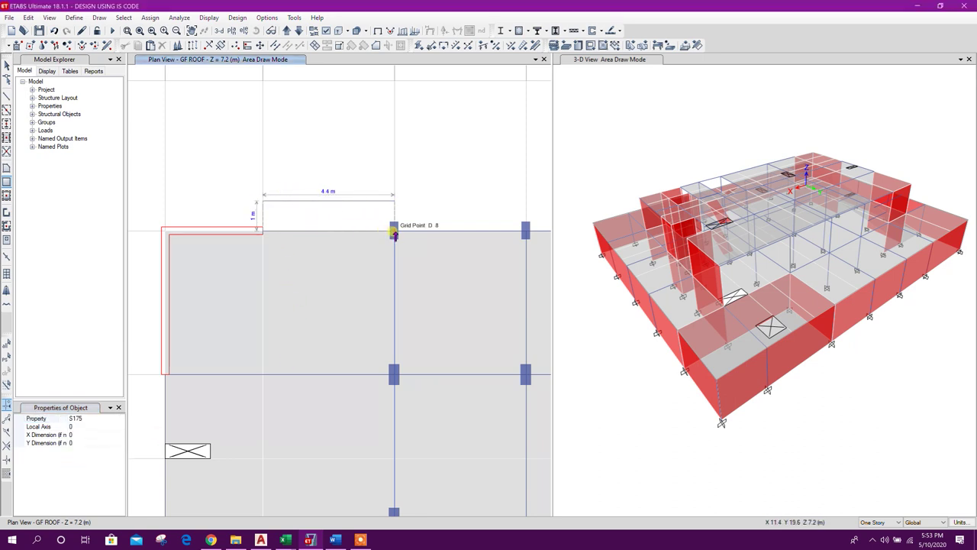
{"action": "left_click", "coordinate": [390, 246]}
{"action": "key", "text": "Escape"}
{"action": "left_click", "coordinate": [361, 203]}
{"action": "key", "text": "Delete"}
Select the beam on grid line B between grids 5 and 7 and open the Replicate settings.
{"action": "middle_click_drag", "start_coordinate": [371, 206], "coordinate": [496, 72]}
{"action": "left_click", "coordinate": [290, 285]}
{"action": "left_click", "coordinate": [190, 47]}
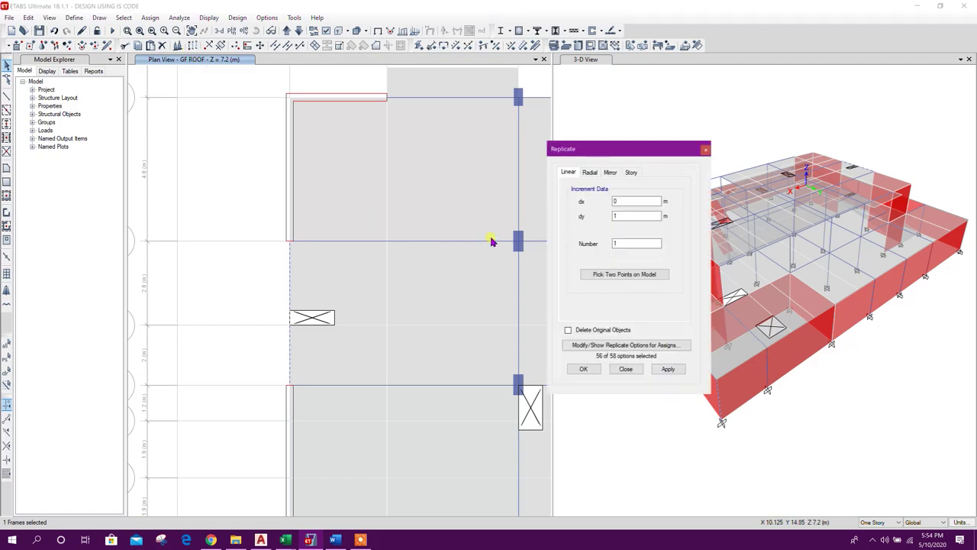
Switch to AutoCAD and dimension the depth of the slab projection outside grid line B at grid line 7.
{"action": "left_click", "coordinate": [261, 540]}
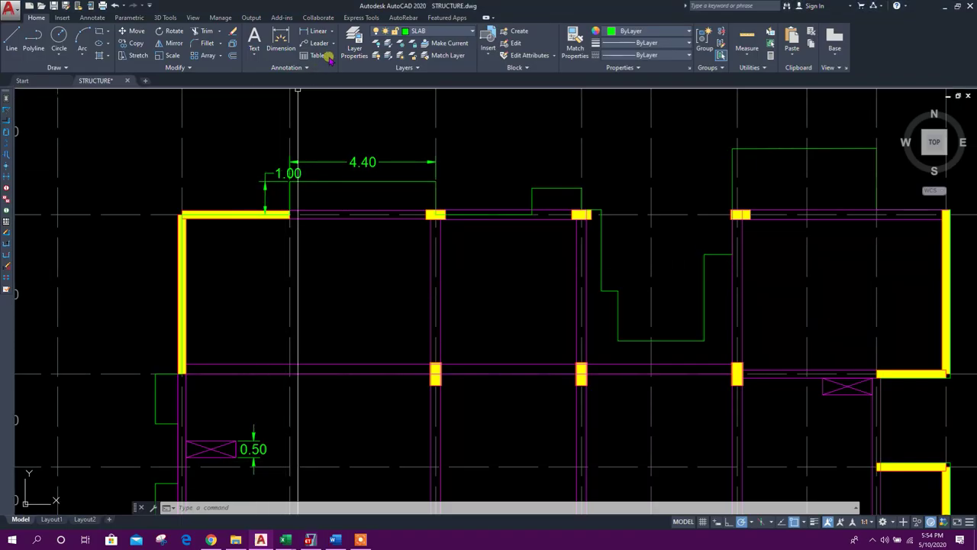
{"action": "left_click", "coordinate": [315, 32]}
{"action": "left_click", "coordinate": [177, 373]}
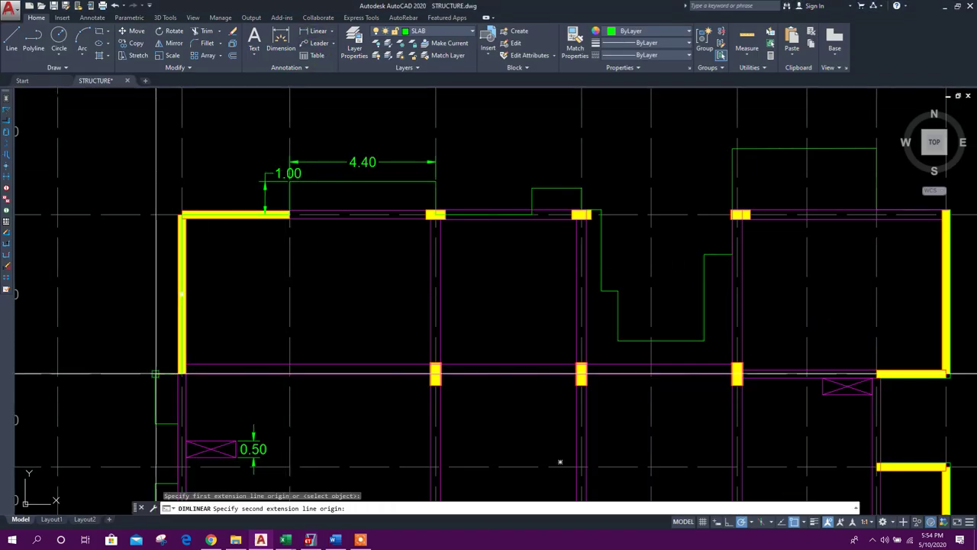
{"action": "left_click", "coordinate": [155, 373]}
{"action": "left_click", "coordinate": [160, 312]}
{"action": "middle_click_drag", "start_coordinate": [182, 371], "coordinate": [204, 326]}
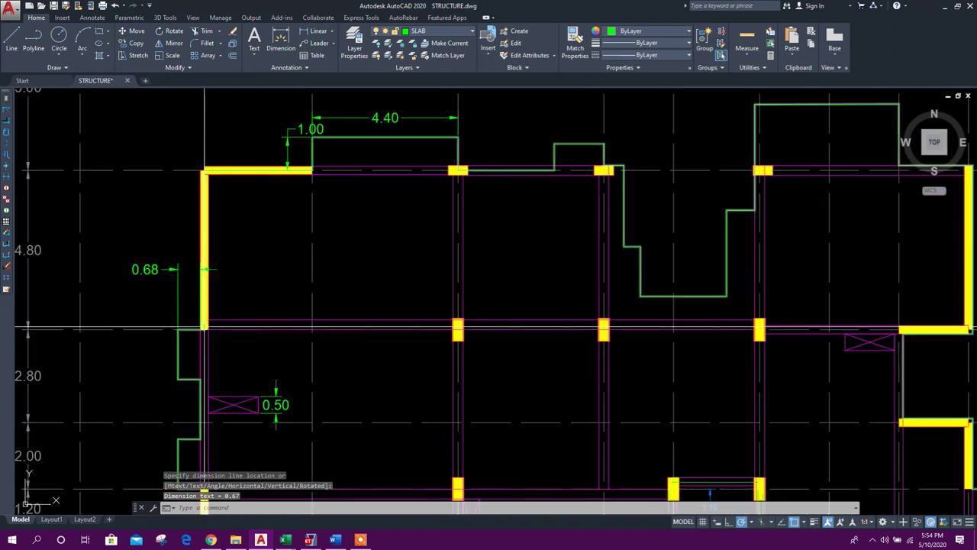
Stretch the projection depth dimension so its inner end lies on the wall centreline.
{"action": "left_click", "coordinate": [207, 269]}
{"action": "left_click", "coordinate": [205, 328]}
{"action": "key", "text": "Escape"}
{"action": "scroll", "coordinate": [170, 296], "scroll_direction": "up", "scroll_amount": 1}
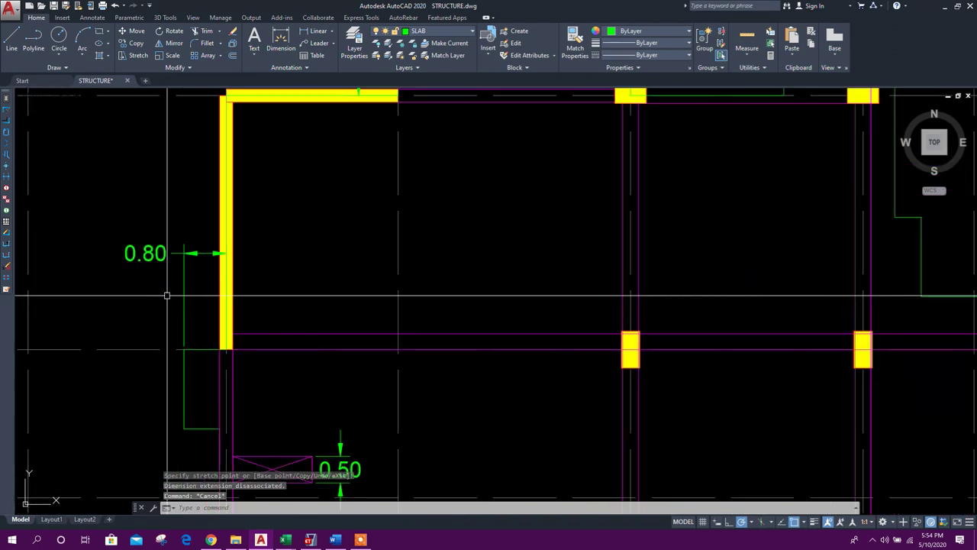
Dimension the length of the slab projection outside grid line B, starting from grid line 7.
{"action": "middle_click_drag", "start_coordinate": [204, 420], "coordinate": [227, 335]}
{"action": "scroll", "coordinate": [229, 341], "scroll_direction": "down", "scroll_amount": 1}
{"action": "middle_click_drag", "start_coordinate": [258, 438], "coordinate": [259, 415]}
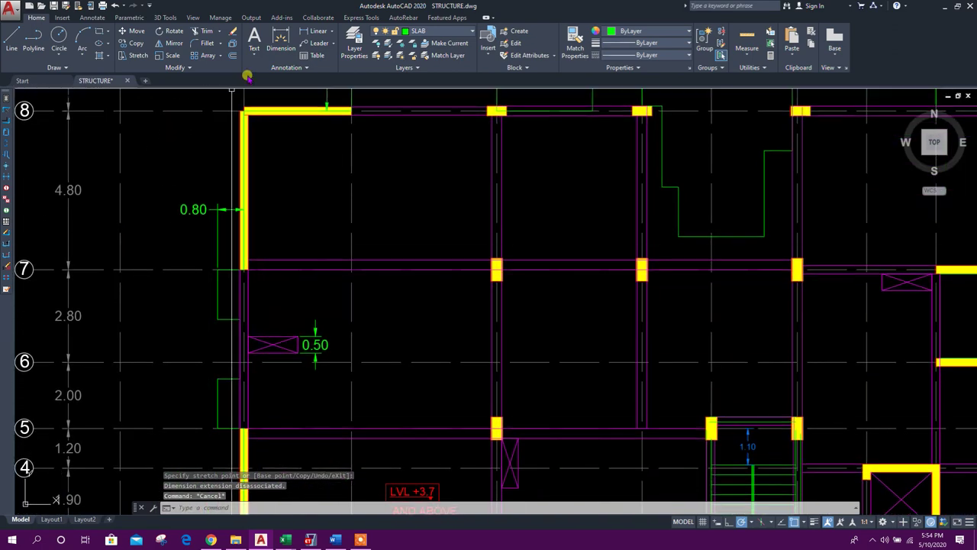
{"action": "left_click", "coordinate": [309, 30]}
{"action": "left_click", "coordinate": [216, 269]}
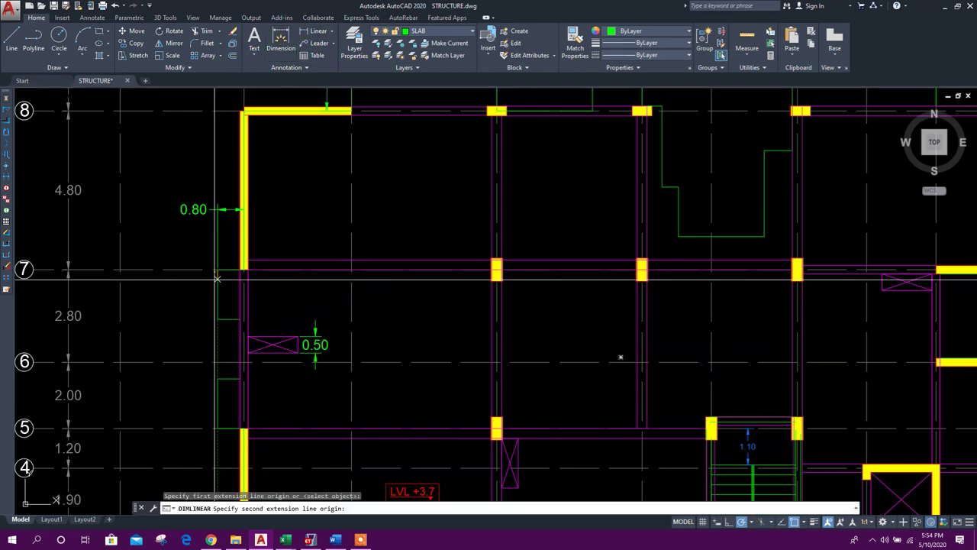
{"action": "left_click", "coordinate": [216, 318]}
{"action": "left_click", "coordinate": [196, 314]}
Dimension the length of the second projection outside grid line B, next to grid line 5.
{"action": "middle_click_drag", "start_coordinate": [204, 371], "coordinate": [214, 318]}
{"action": "key", "text": "Return"}
{"action": "key", "text": "Return"}
{"action": "left_click", "coordinate": [229, 351]}
{"action": "left_click", "coordinate": [210, 354]}
{"action": "key", "text": "Escape"}
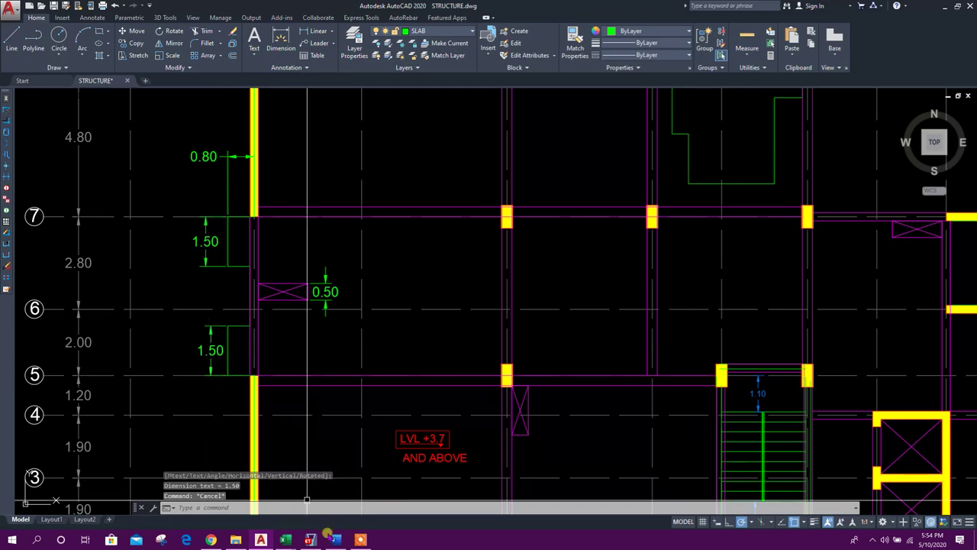
Return to ETABS and replicate the selected grid B beam with dx -0.8 m and dy 0.
{"action": "left_click", "coordinate": [313, 539]}
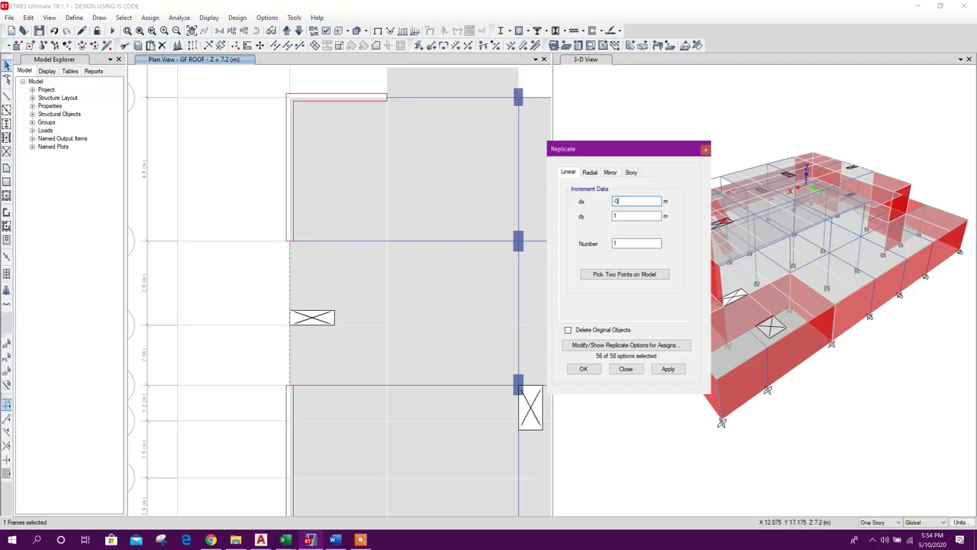
{"action": "type", "text": "0"}
{"action": "left_click", "coordinate": [659, 372]}
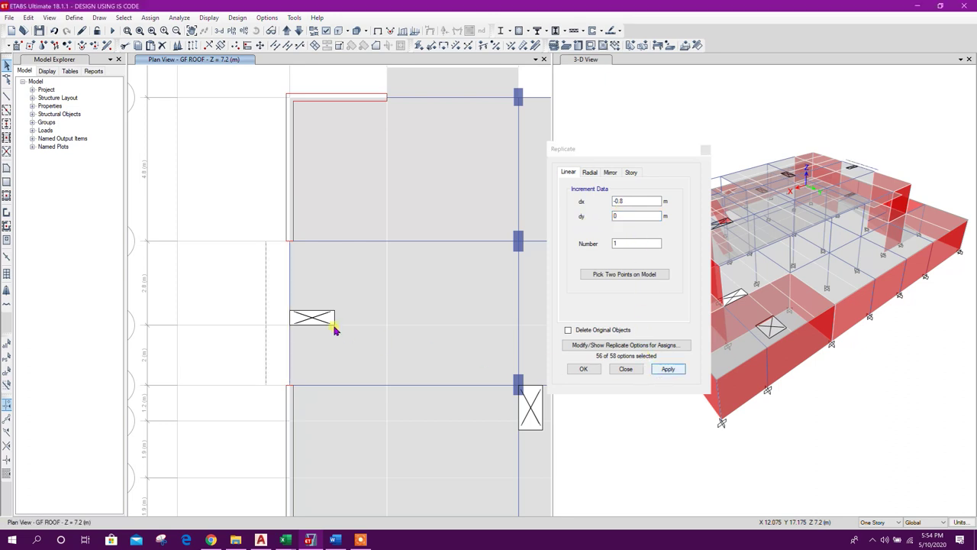
{"action": "key", "text": "Escape"}
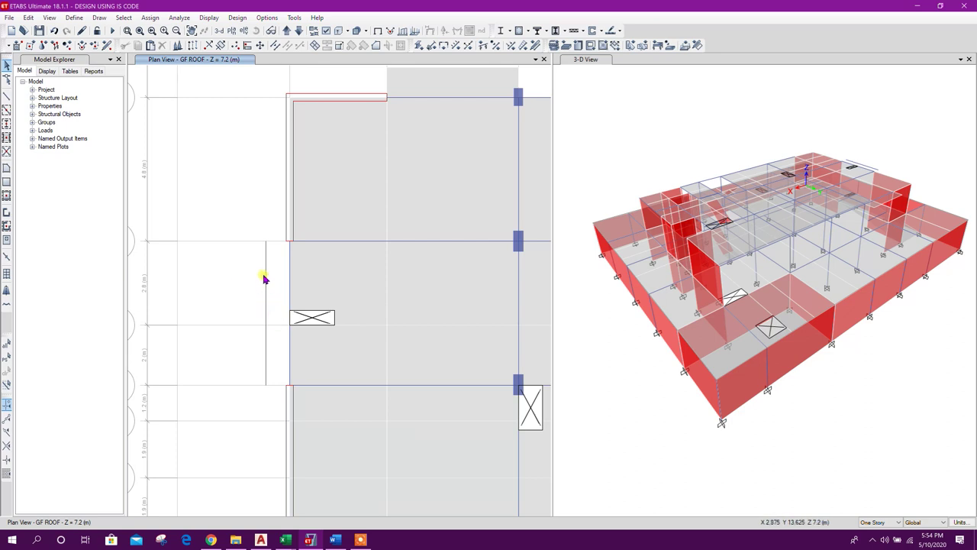
Draw short frame lines with property None joining grid line B to the offset outer line at grid lines 7 and 5.
{"action": "left_click", "coordinate": [8, 94]}
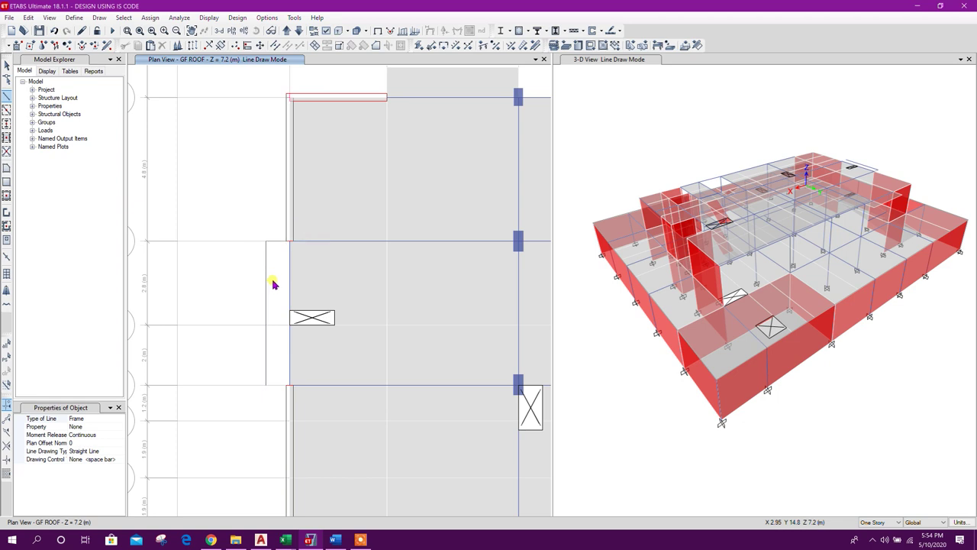
{"action": "key", "text": "Escape"}
{"action": "left_click", "coordinate": [8, 94]}
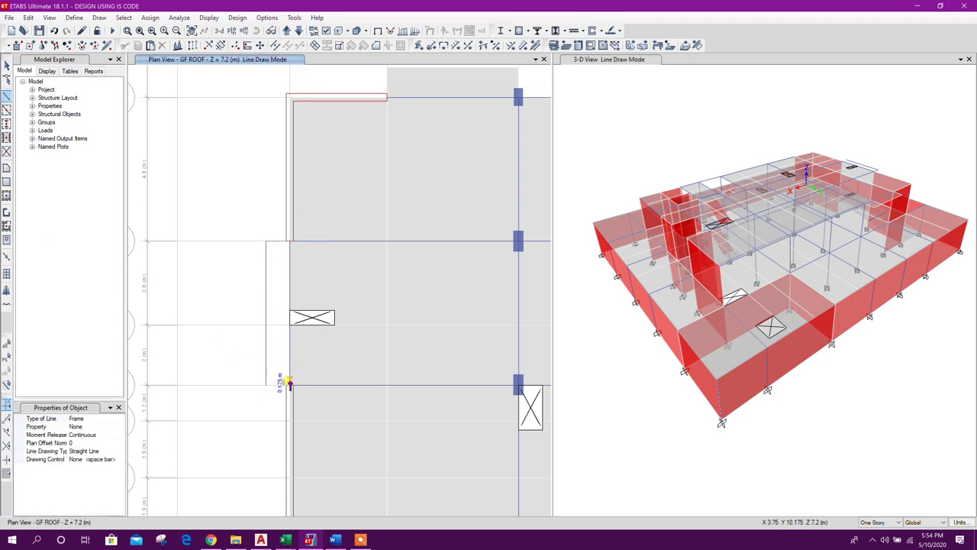
{"action": "left_click", "coordinate": [289, 386]}
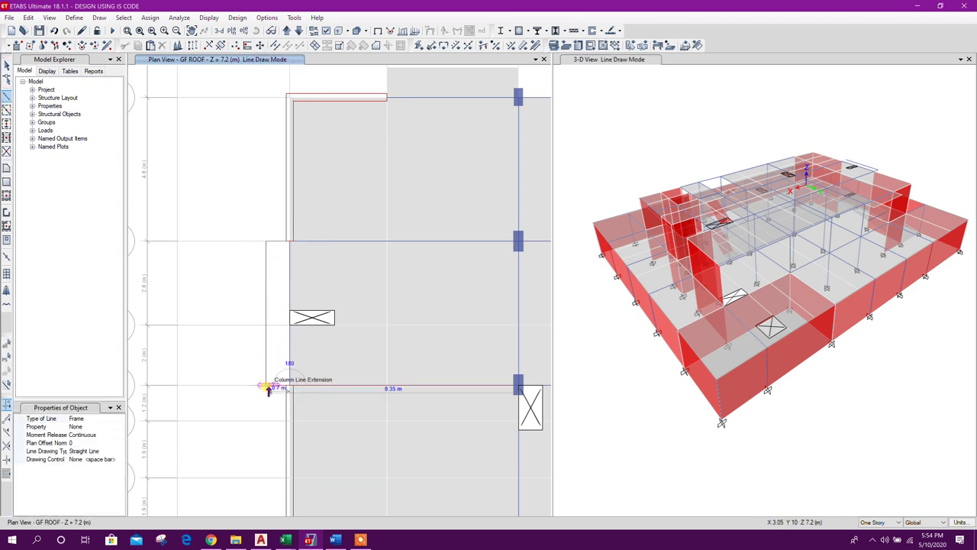
{"action": "left_click", "coordinate": [268, 386]}
{"action": "key", "text": "Escape"}
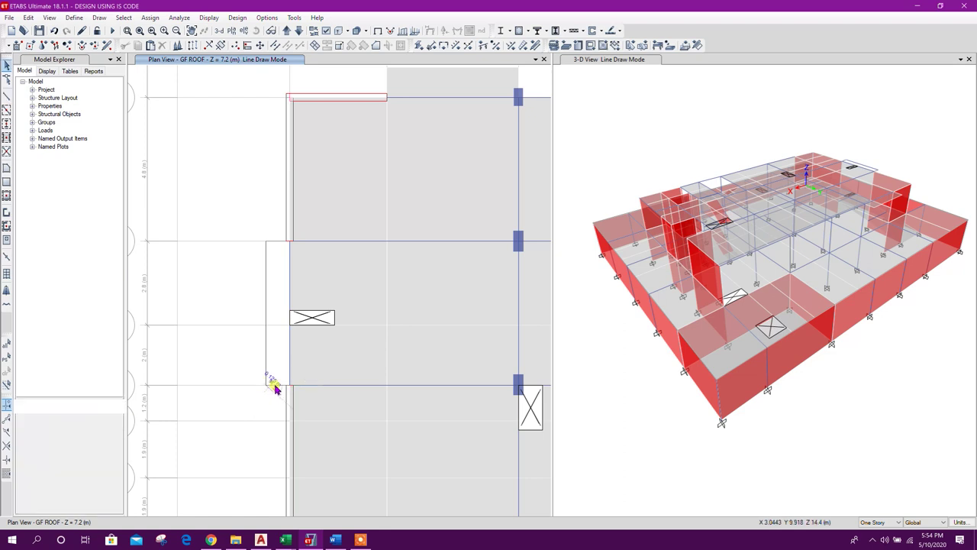
Replicate the short connecting line at grid line 7 with dx 0 and dy -1.5 m.
{"action": "left_click", "coordinate": [276, 241]}
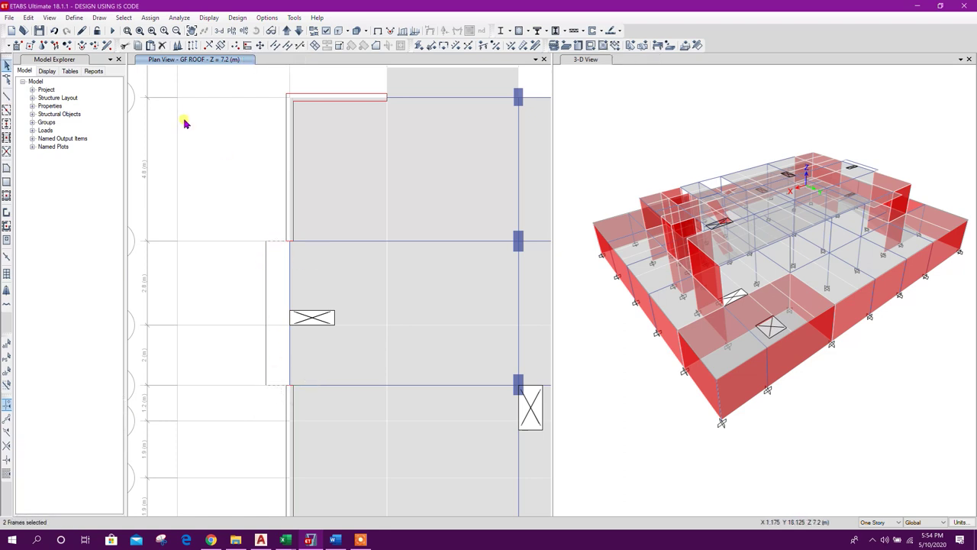
{"action": "left_click", "coordinate": [193, 45]}
{"action": "left_click", "coordinate": [277, 389]}
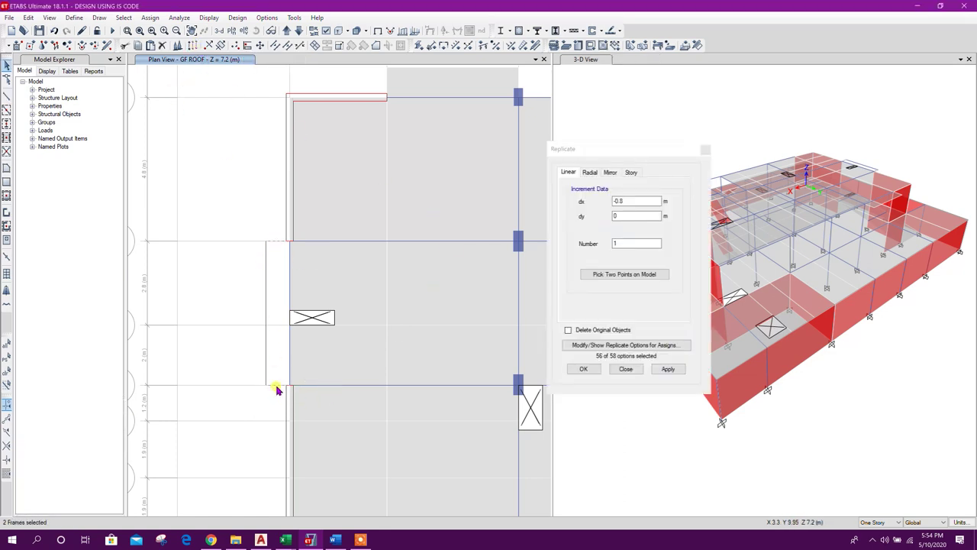
{"action": "left_click", "coordinate": [628, 208]}
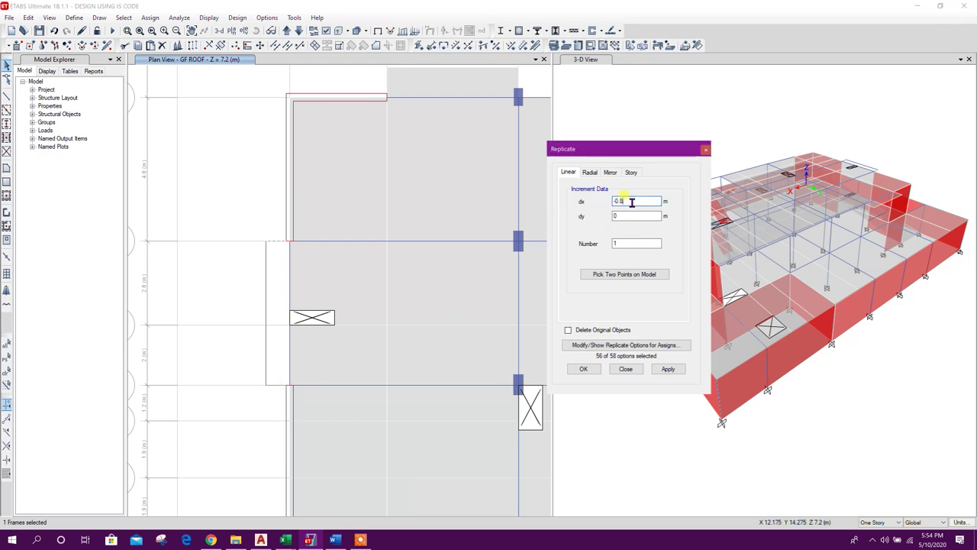
{"action": "type", "text": "-1.5"}
{"action": "left_click", "coordinate": [668, 369]}
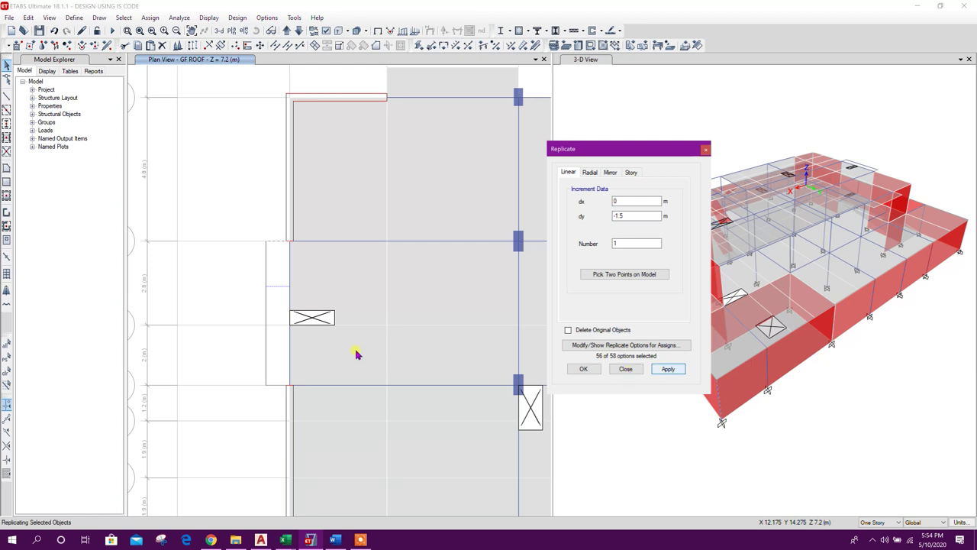
Replicate the short connecting line at grid line 5 with dx 0 and dy 1.5 m.
{"action": "left_click", "coordinate": [278, 384]}
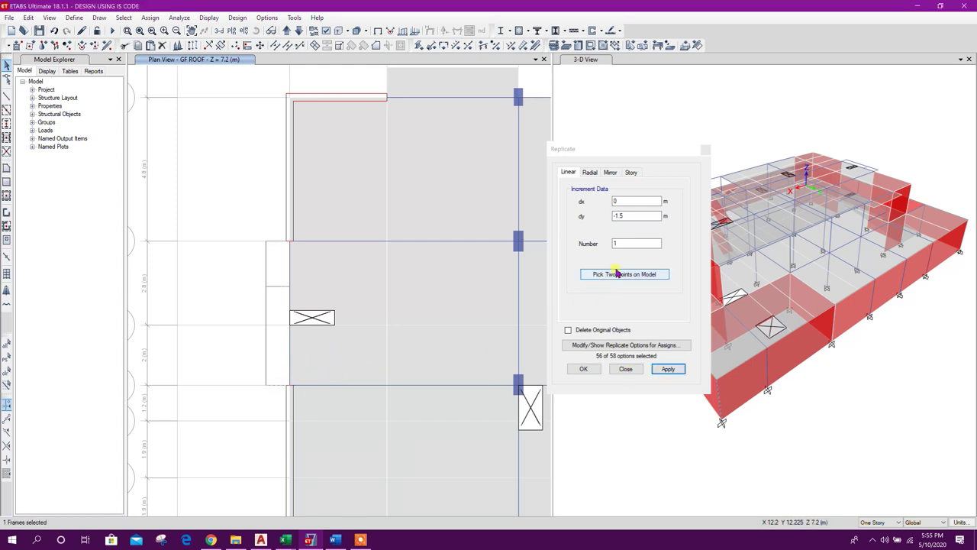
{"action": "left_click", "coordinate": [617, 216]}
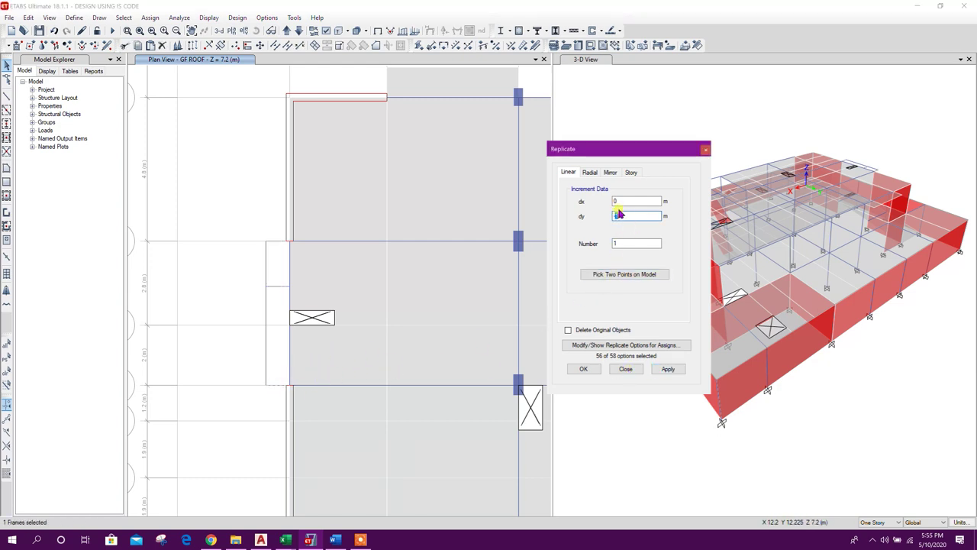
{"action": "left_click", "coordinate": [670, 371]}
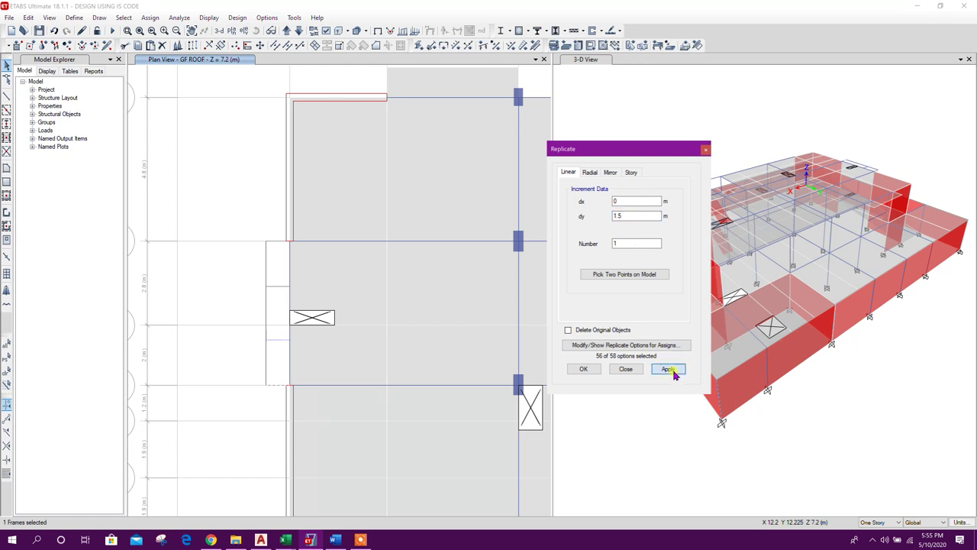
{"action": "left_click", "coordinate": [628, 369]}
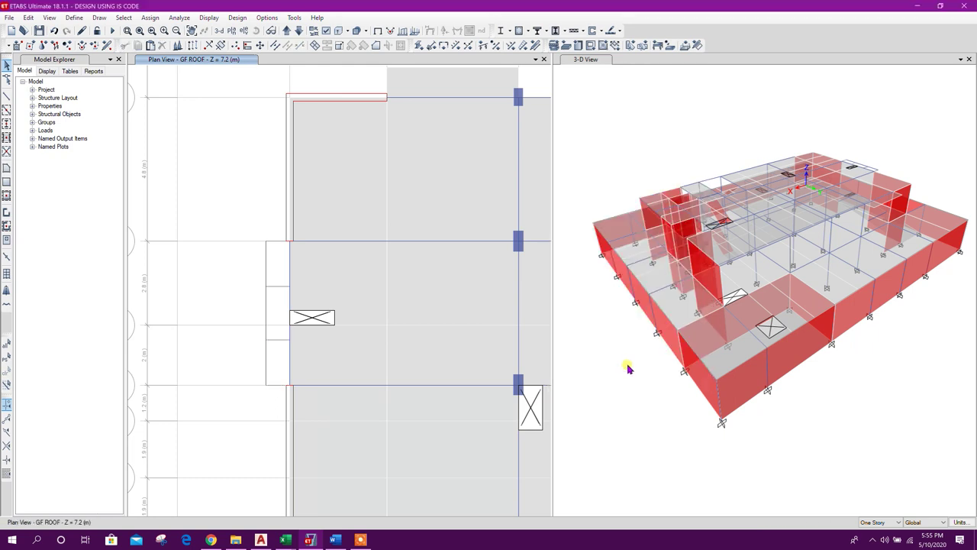
Draw two rectangular S175 slabs in the projection bays outside grid line B, next to grid lines 7 and 5.
{"action": "left_click", "coordinate": [7, 182]}
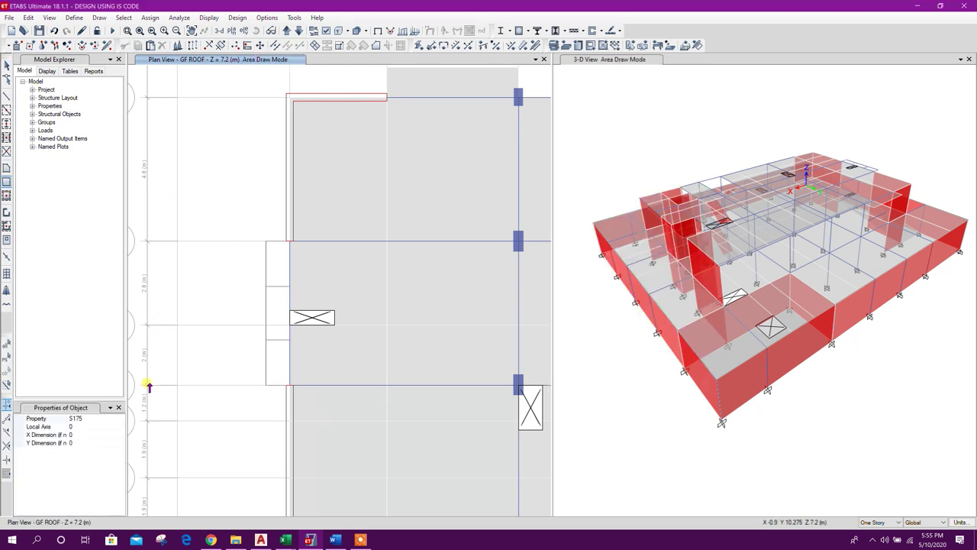
{"action": "left_click", "coordinate": [289, 287]}
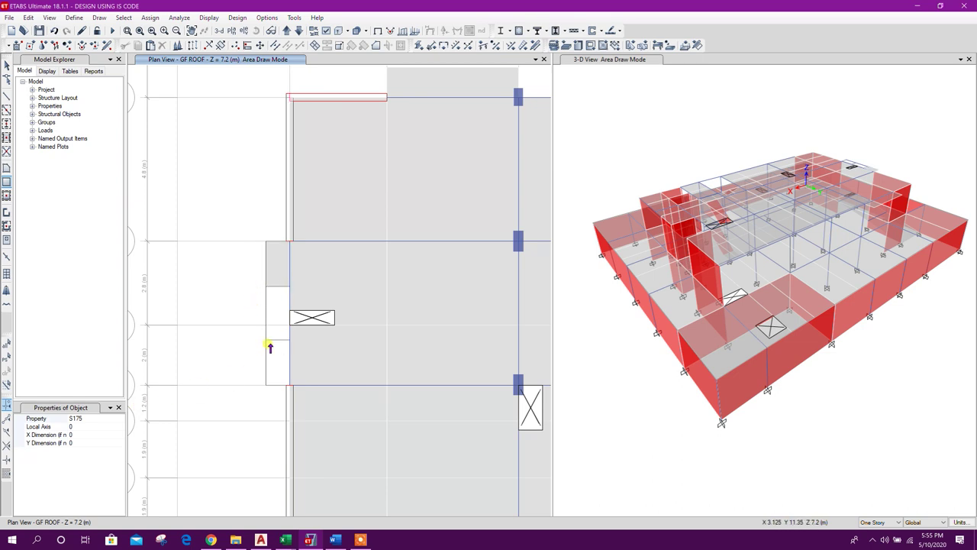
{"action": "left_click", "coordinate": [289, 385]}
{"action": "key", "text": "Escape"}
Delete the outer line and the short construction lines around the two slab projections outside grid line B.
{"action": "left_click", "coordinate": [281, 344]}
{"action": "key", "text": "Delete"}
{"action": "left_click", "coordinate": [266, 298]}
{"action": "key", "text": "Delete"}
{"action": "left_click", "coordinate": [272, 242]}
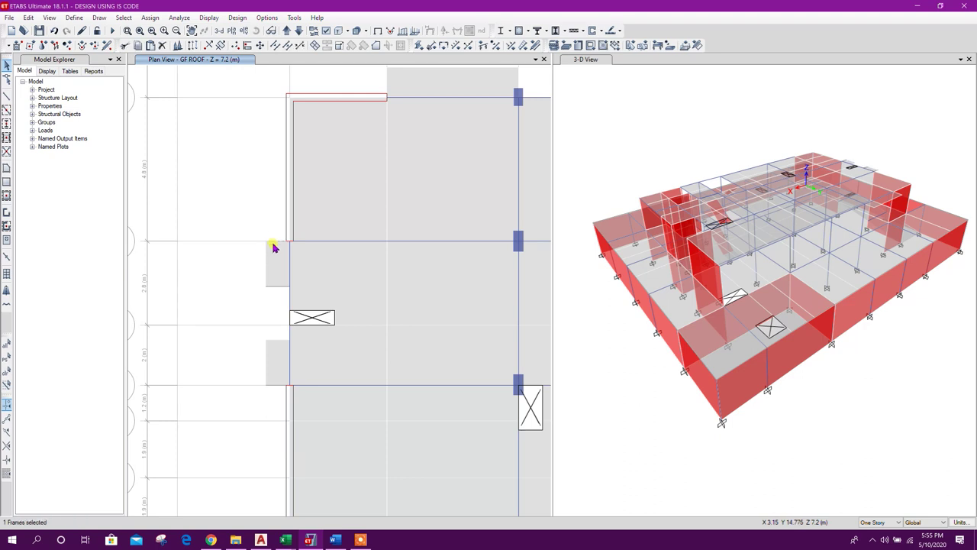
{"action": "left_click", "coordinate": [272, 284]}
{"action": "left_click", "coordinate": [274, 385]}
Switch to the STRUCTURE drawing in AutoCAD and dimension the horizontal offset from grid line E to the adjacent slab edge at grid line 8.
{"action": "scroll", "coordinate": [234, 311], "scroll_direction": "down", "scroll_amount": 3}
{"action": "middle_click_drag", "start_coordinate": [380, 324], "coordinate": [322, 289]}
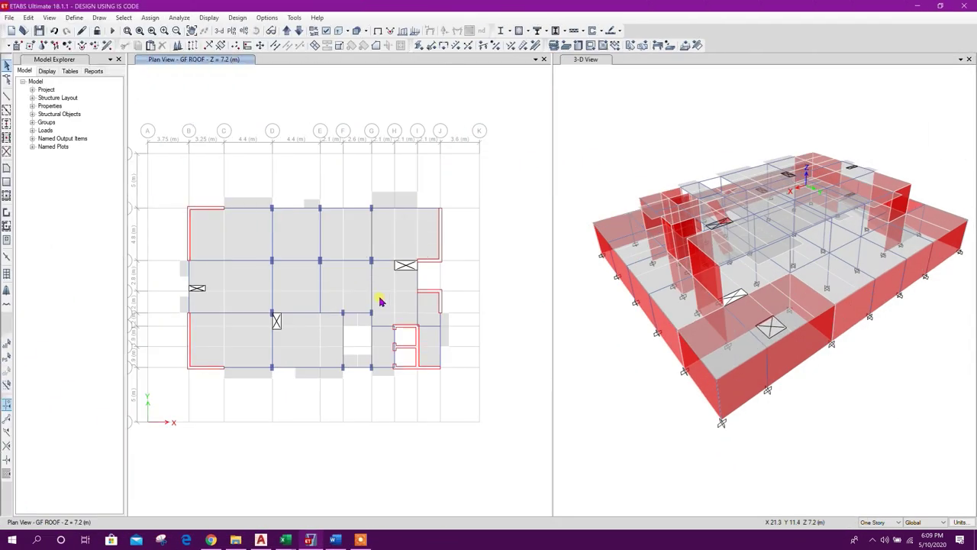
{"action": "middle_click_drag", "start_coordinate": [367, 285], "coordinate": [332, 281]}
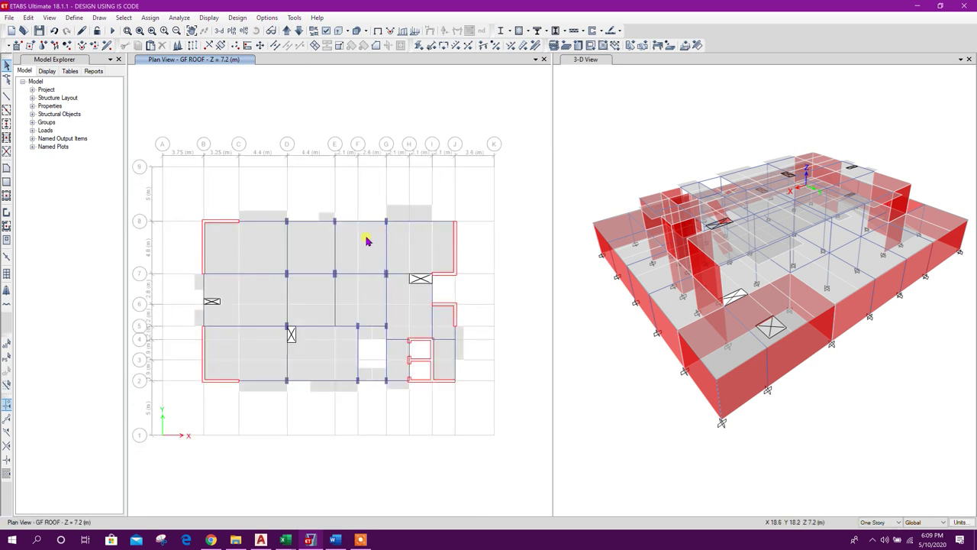
{"action": "left_click", "coordinate": [261, 540]}
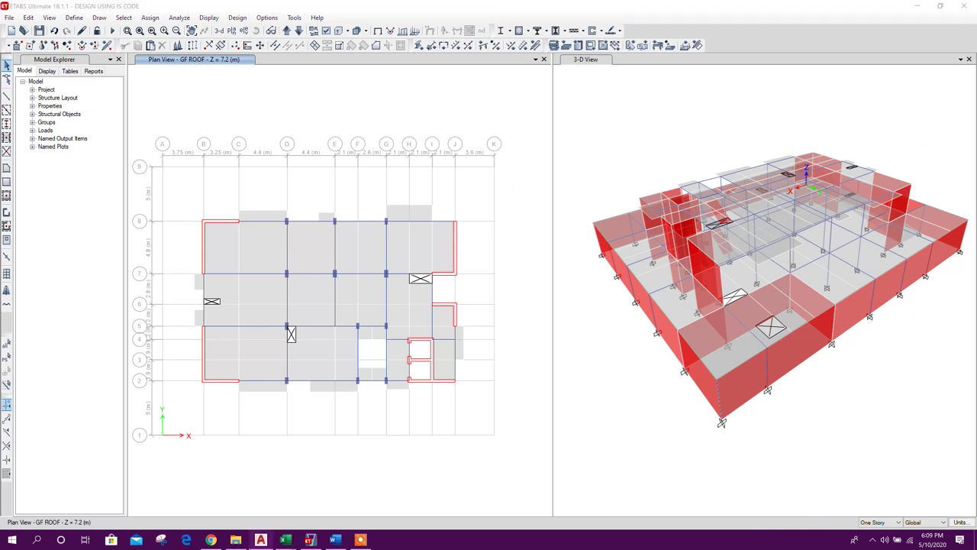
{"action": "left_click", "coordinate": [592, 97]}
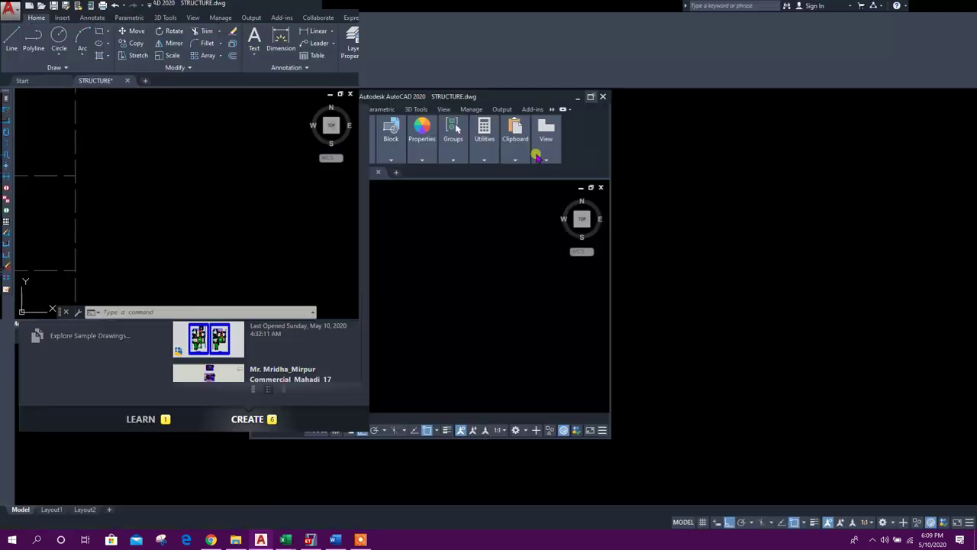
{"action": "left_click", "coordinate": [450, 299]}
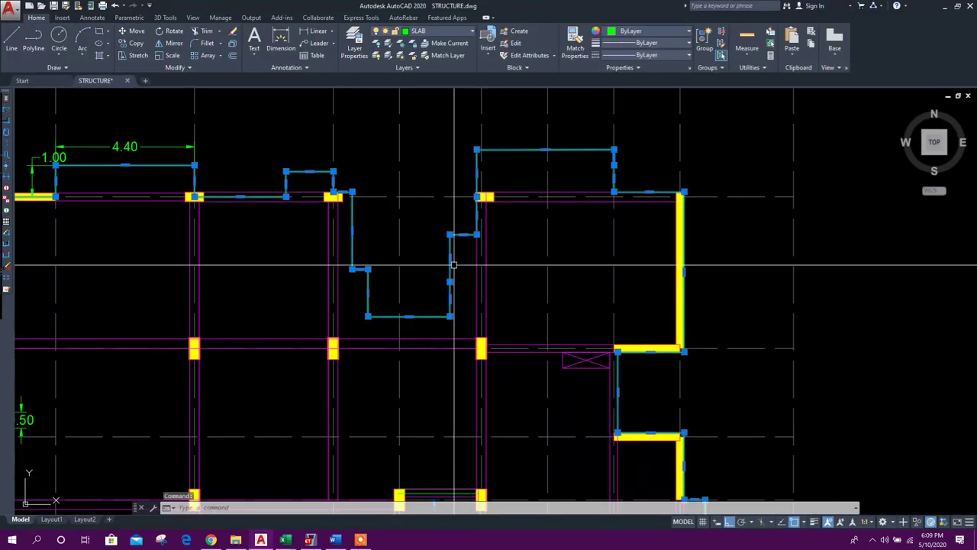
{"action": "key", "text": "Escape"}
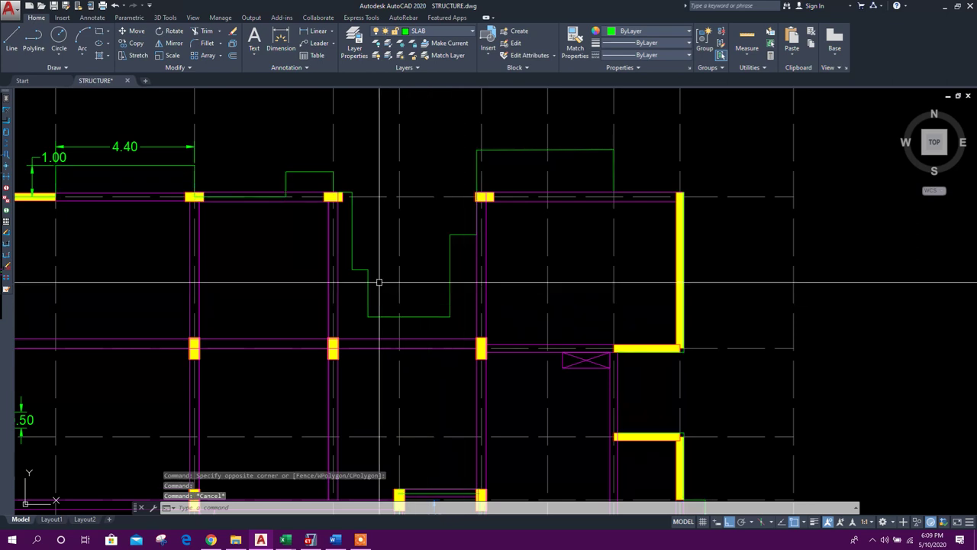
{"action": "left_click", "coordinate": [313, 31]}
{"action": "scroll", "coordinate": [343, 198], "scroll_direction": "up", "scroll_amount": 2}
{"action": "left_click", "coordinate": [328, 210]}
{"action": "left_click", "coordinate": [359, 217]}
{"action": "left_click", "coordinate": [366, 148]}
Dimension the vertical distance from grid line 8 down to the first step in the recessed slab edge.
{"action": "middle_click_drag", "start_coordinate": [397, 231], "coordinate": [369, 194]}
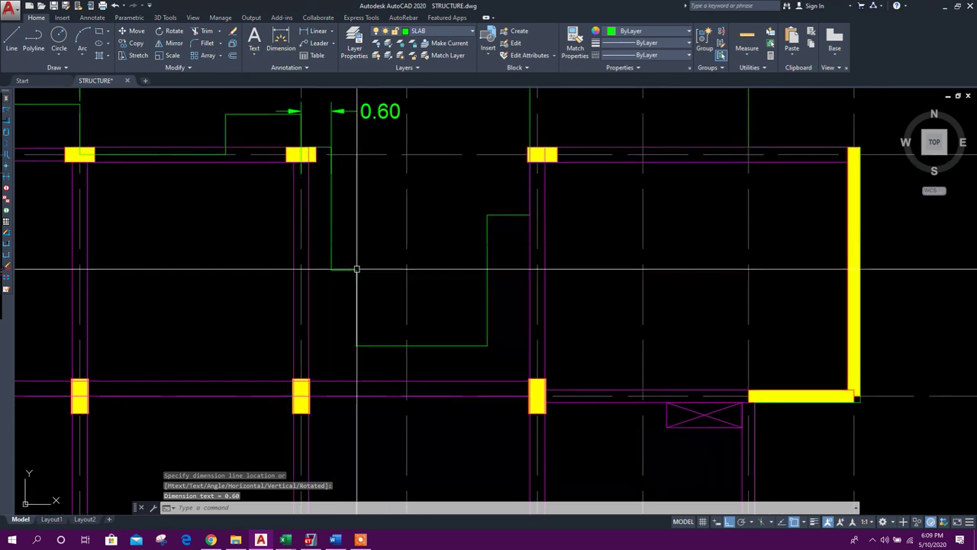
{"action": "key", "text": "space"}
{"action": "left_click", "coordinate": [355, 154]}
{"action": "left_click", "coordinate": [354, 269]}
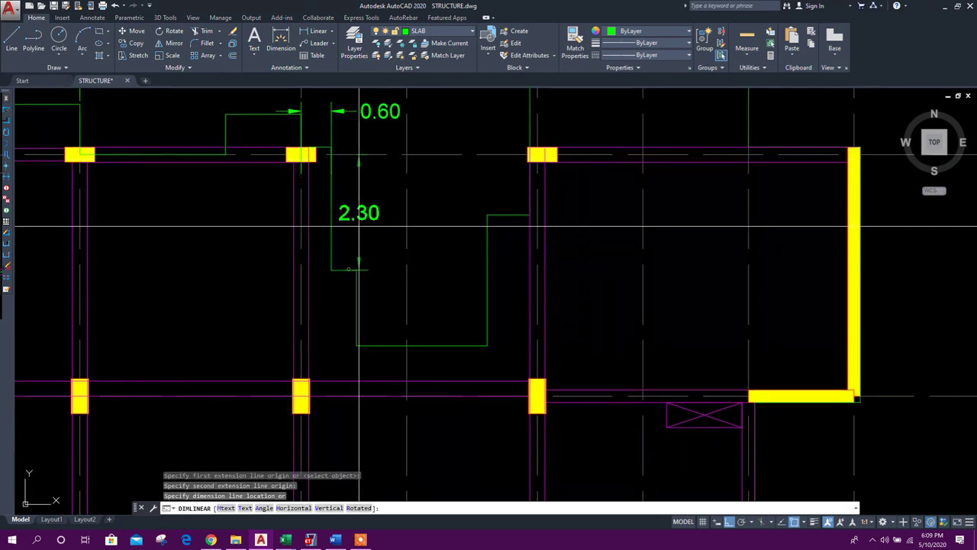
{"action": "left_click", "coordinate": [365, 227]}
Dimension the horizontal width of the small step in the recessed slab edge.
{"action": "middle_click_drag", "start_coordinate": [393, 293], "coordinate": [377, 243]}
{"action": "key", "text": "Return"}
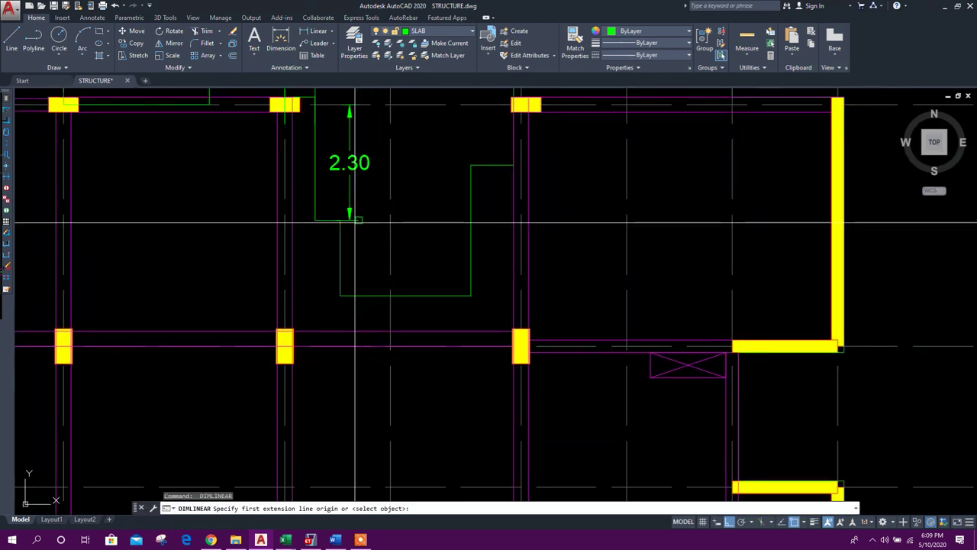
{"action": "left_click", "coordinate": [328, 222]}
{"action": "left_click", "coordinate": [340, 220]}
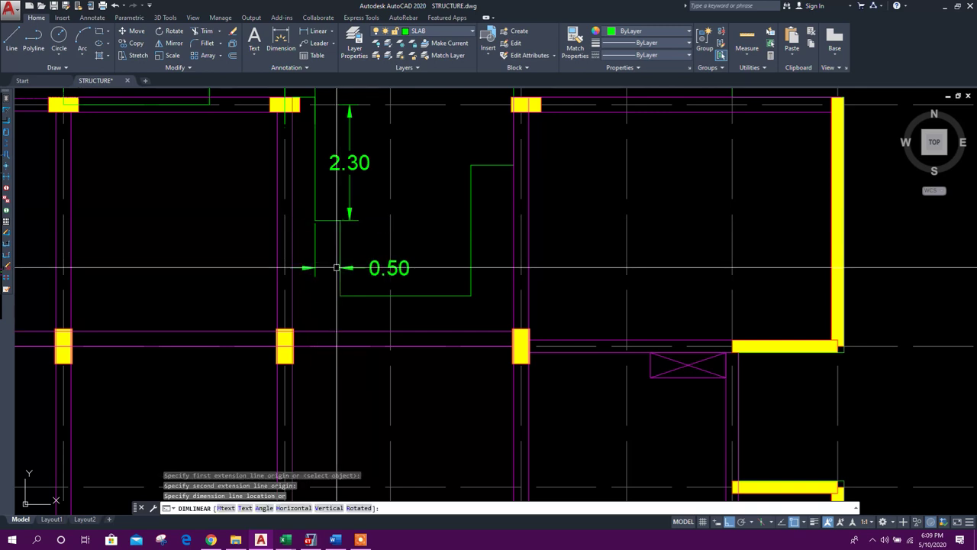
{"action": "left_click", "coordinate": [340, 268]}
{"action": "scroll", "coordinate": [377, 290], "scroll_direction": "down", "scroll_amount": 2}
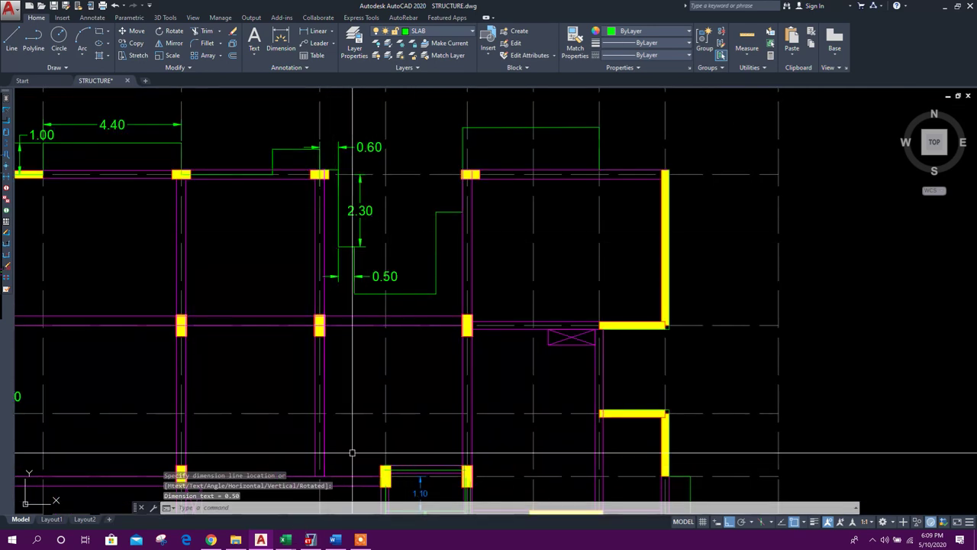
Return to ETABS and move the grid line 8 beam between grid lines E and G by Delta X 0 and Delta Y -2.3 m.
{"action": "left_click", "coordinate": [311, 540]}
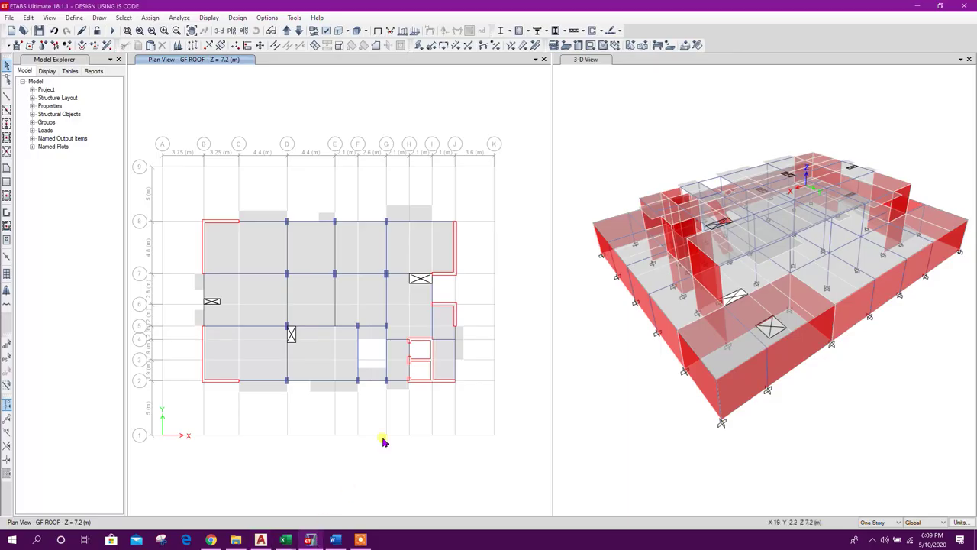
{"action": "scroll", "coordinate": [352, 227], "scroll_direction": "up", "scroll_amount": 3}
{"action": "left_click", "coordinate": [353, 231]}
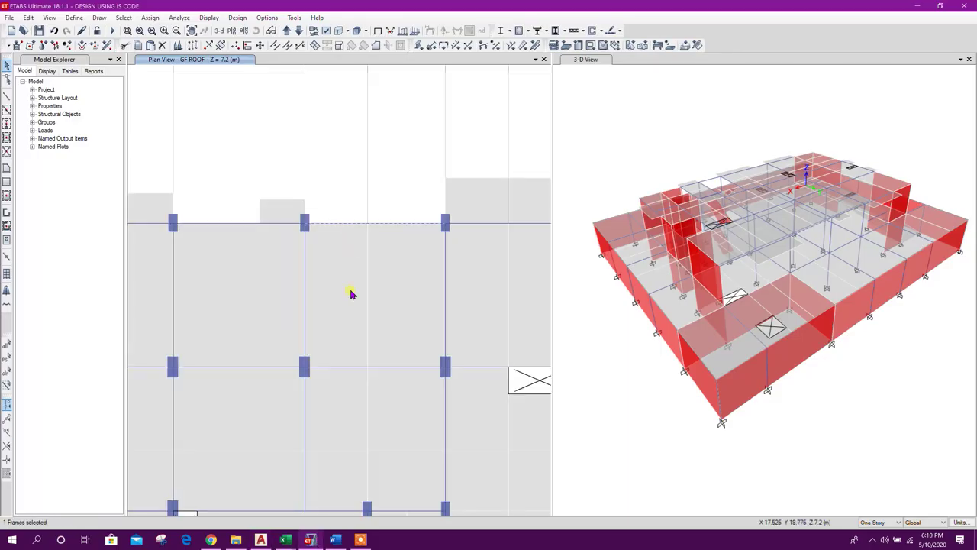
{"action": "left_click", "coordinate": [260, 540]}
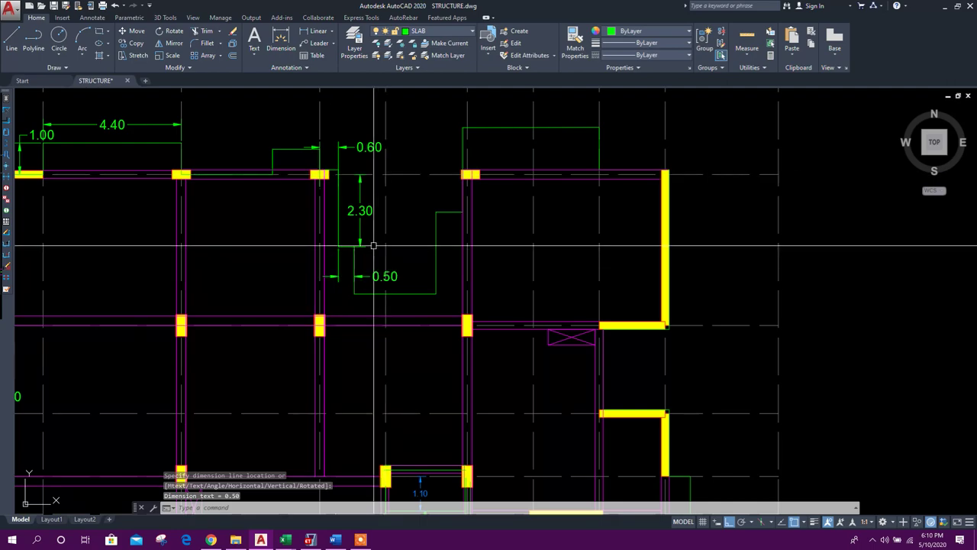
{"action": "key", "text": "alt+Tab"}
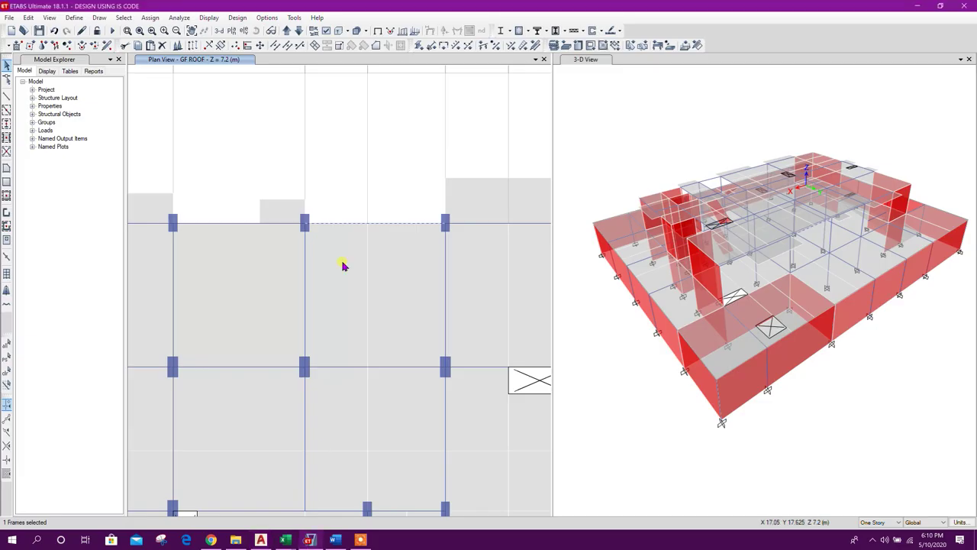
{"action": "left_click", "coordinate": [250, 45]}
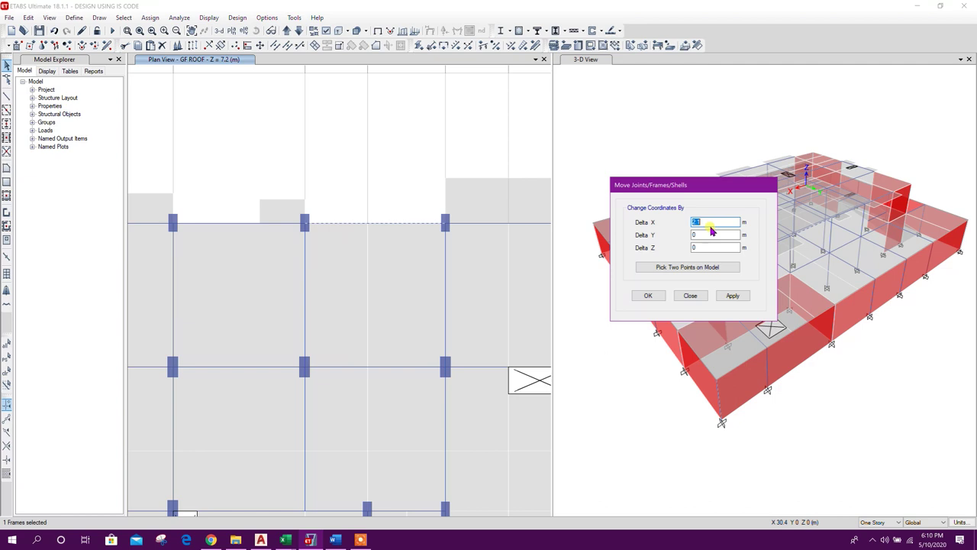
{"action": "key", "text": "Tab"}
{"action": "type", "text": "-2.3"}
{"action": "left_click", "coordinate": [731, 296]}
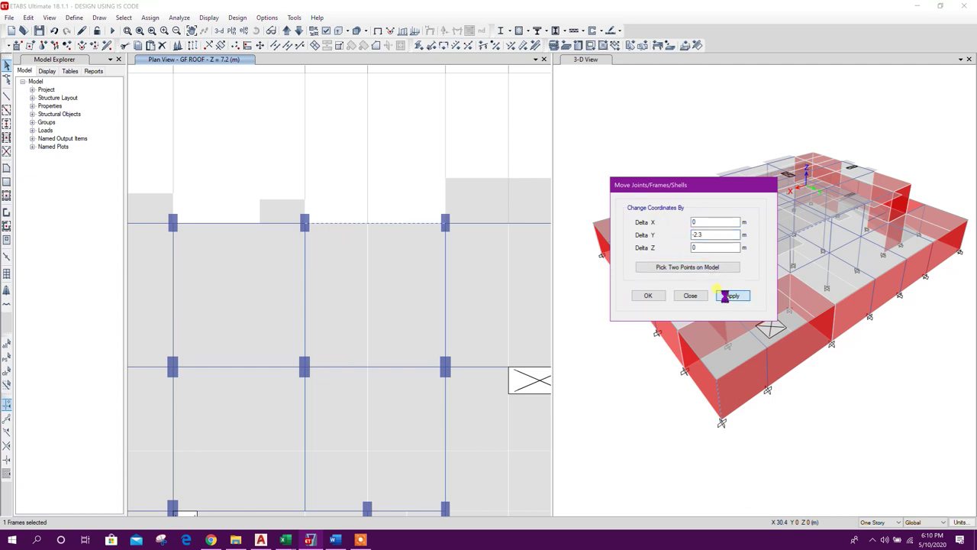
{"action": "left_click", "coordinate": [691, 296]}
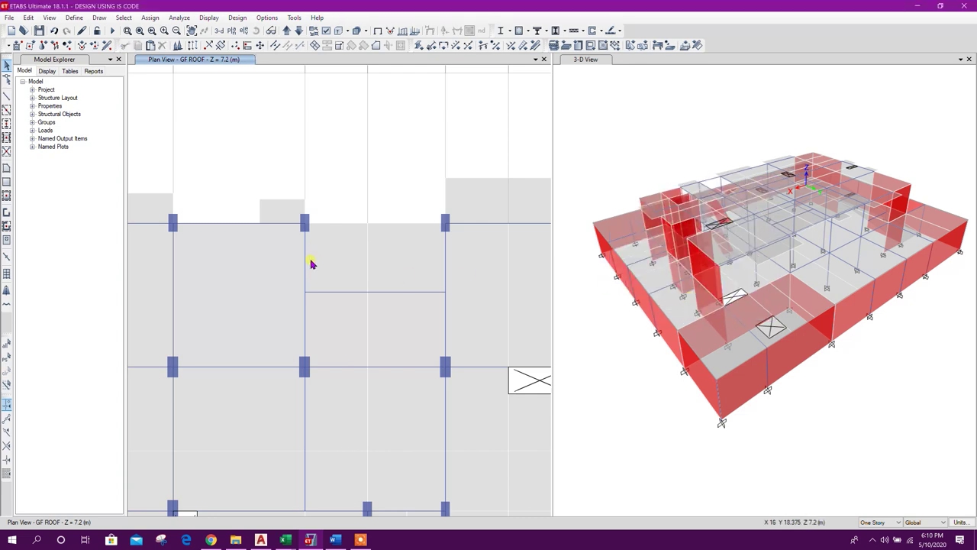
Replicate the grid line E beam between grids 7 and 8 by dx 0.6 m, and replicate that copy by dx 0.5 m.
{"action": "left_click", "coordinate": [193, 45]}
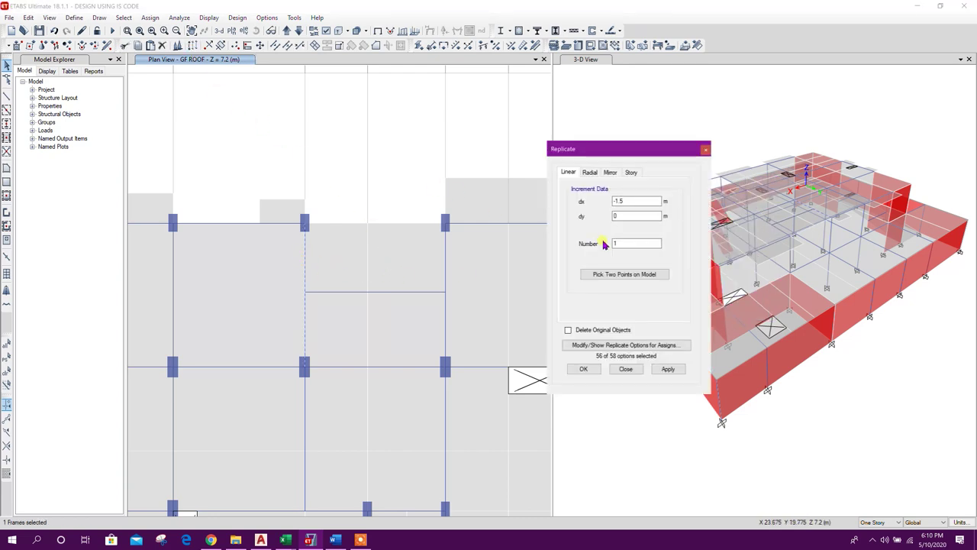
{"action": "left_click", "coordinate": [260, 540]}
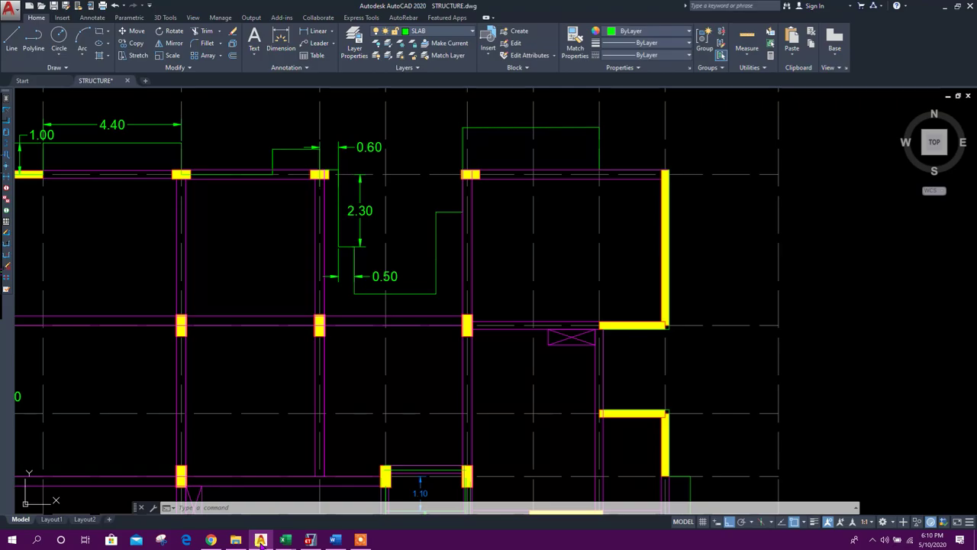
{"action": "left_click", "coordinate": [261, 540]}
{"action": "left_click", "coordinate": [629, 201]}
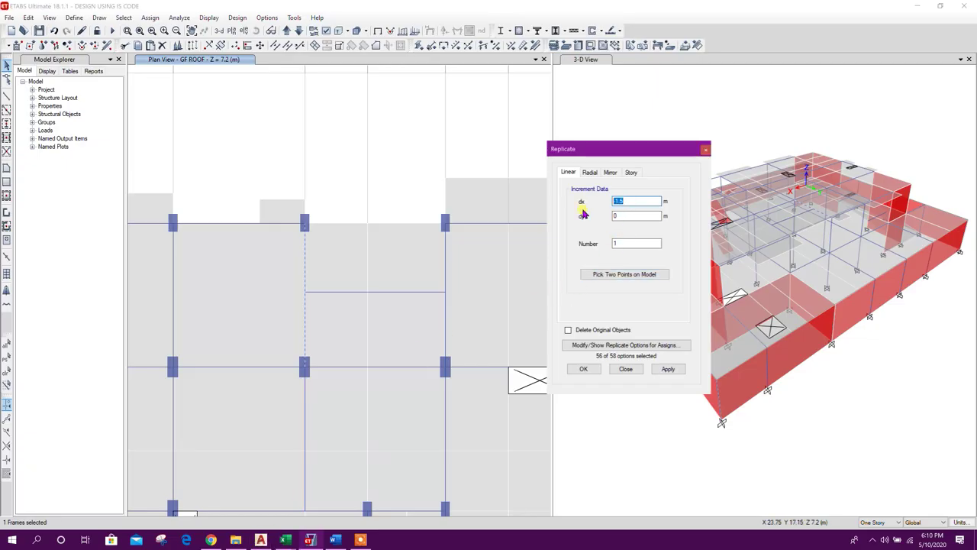
{"action": "left_click", "coordinate": [626, 370]}
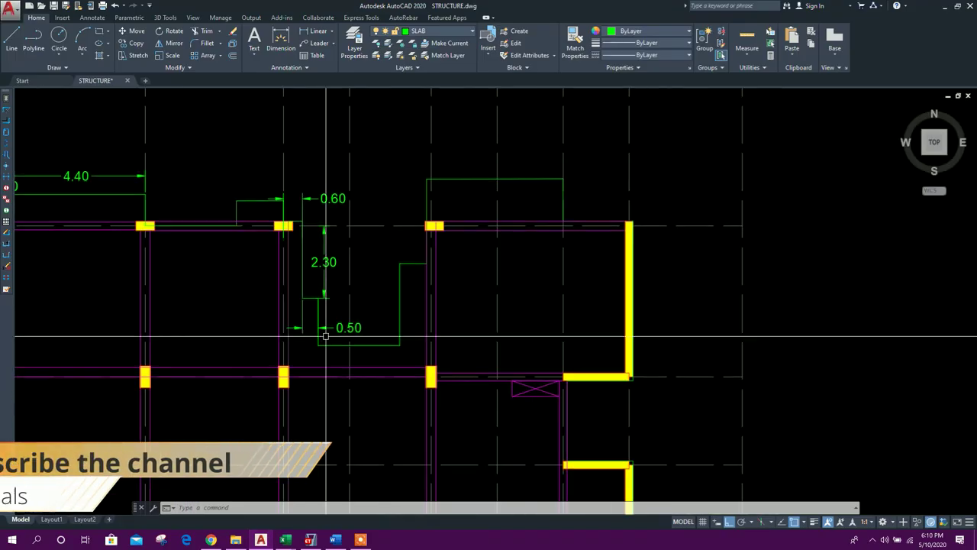
{"action": "scroll", "coordinate": [323, 332], "scroll_direction": "up", "scroll_amount": 2}
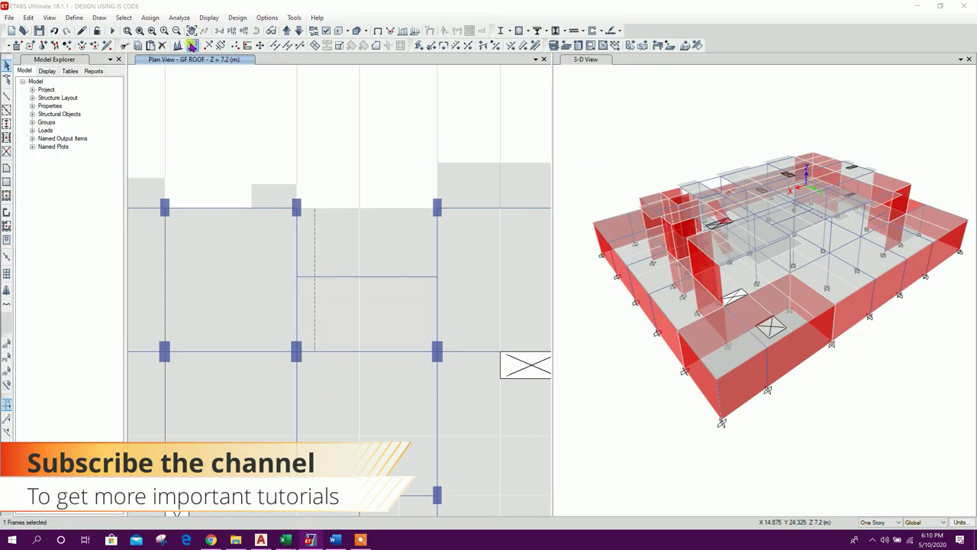
{"action": "key", "text": "ctrl+r"}
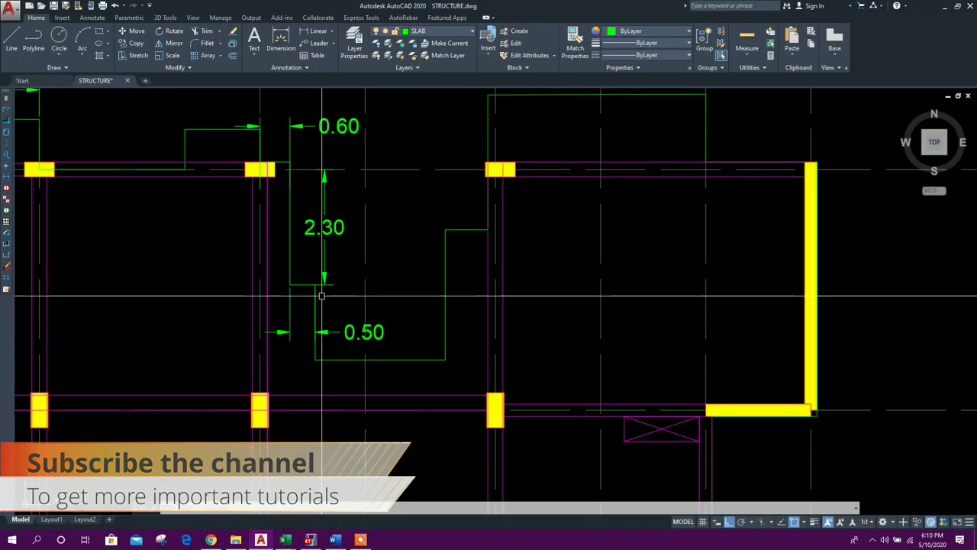
Dimension the recess depth below the first step in AutoCAD and, in ETABS, replicate the moved horizontal beam by dx 0 and dy -1.5 m.
{"action": "left_click", "coordinate": [319, 284]}
{"action": "left_click", "coordinate": [319, 357]}
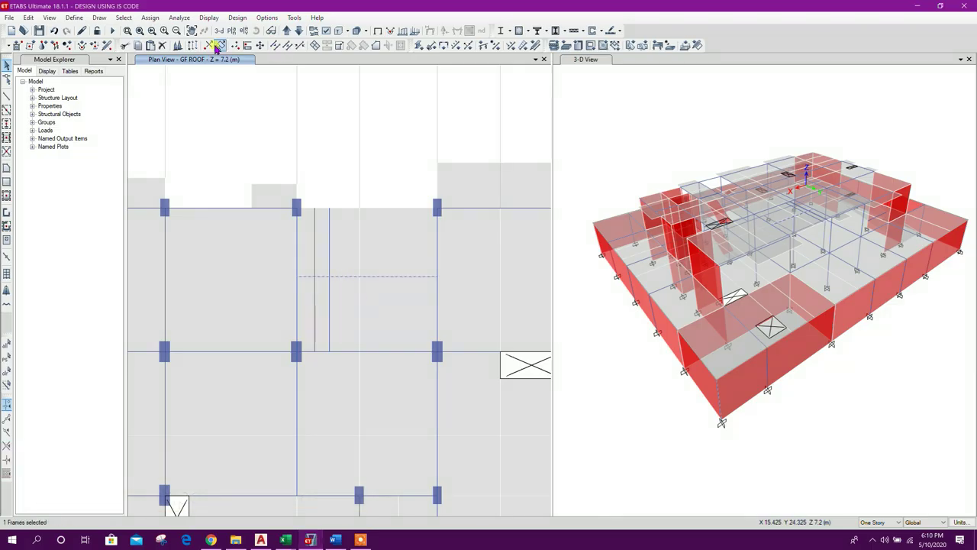
{"action": "key", "text": "ctrl+r"}
{"action": "type", "text": ".5"}
{"action": "left_click", "coordinate": [627, 369]}
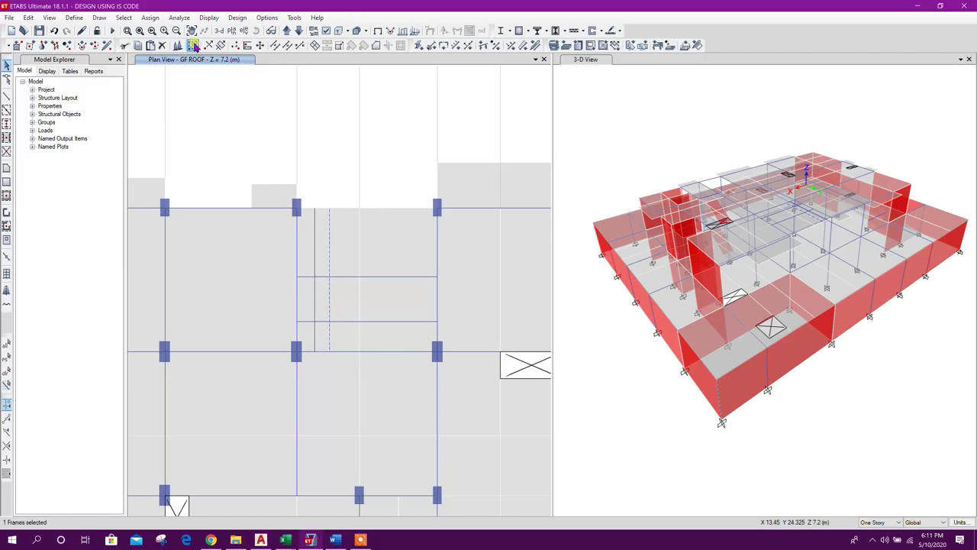
Replicate the second vertical guide beam beside grid line E by dx 2.6 m and dy 0.
{"action": "key", "text": "ctrl+r"}
{"action": "left_click", "coordinate": [617, 216]}
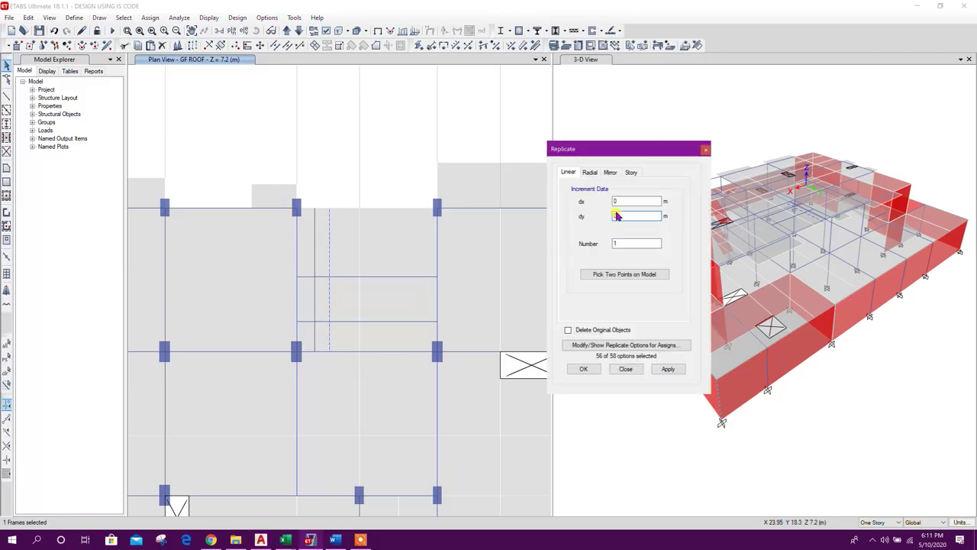
{"action": "left_click", "coordinate": [668, 369]}
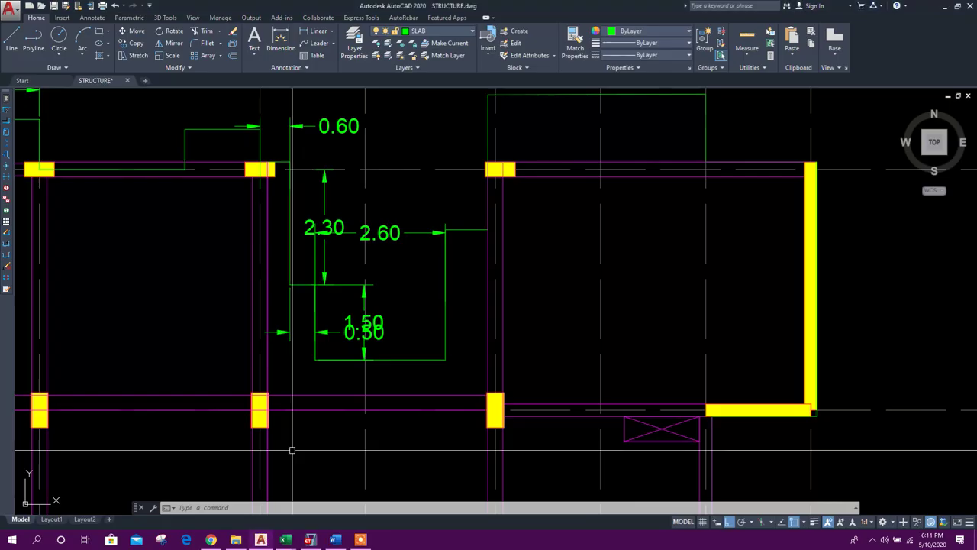
In AutoCAD, dimension the vertical height of the recess side near grid line G.
{"action": "scroll", "coordinate": [440, 197], "scroll_direction": "up", "scroll_amount": 3}
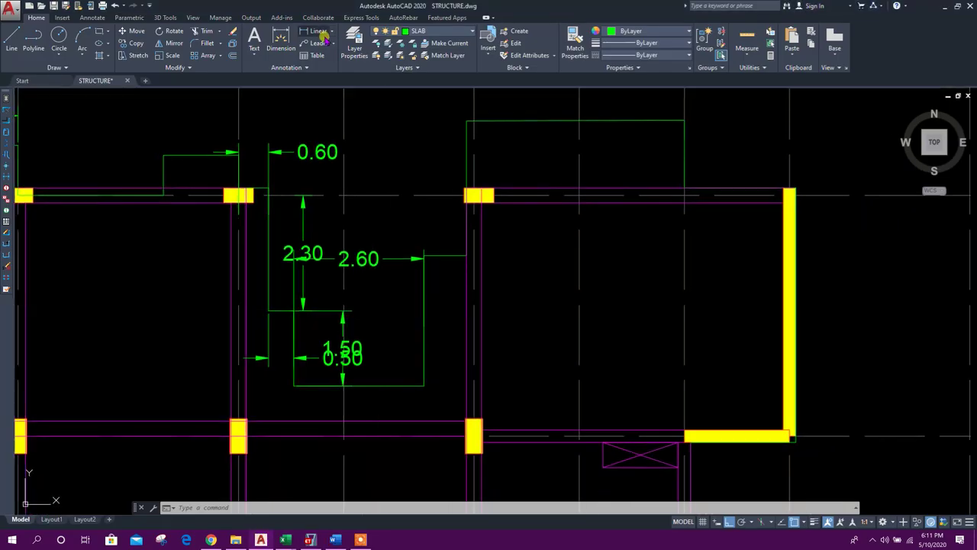
{"action": "scroll", "coordinate": [401, 260], "scroll_direction": "down", "scroll_amount": 2}
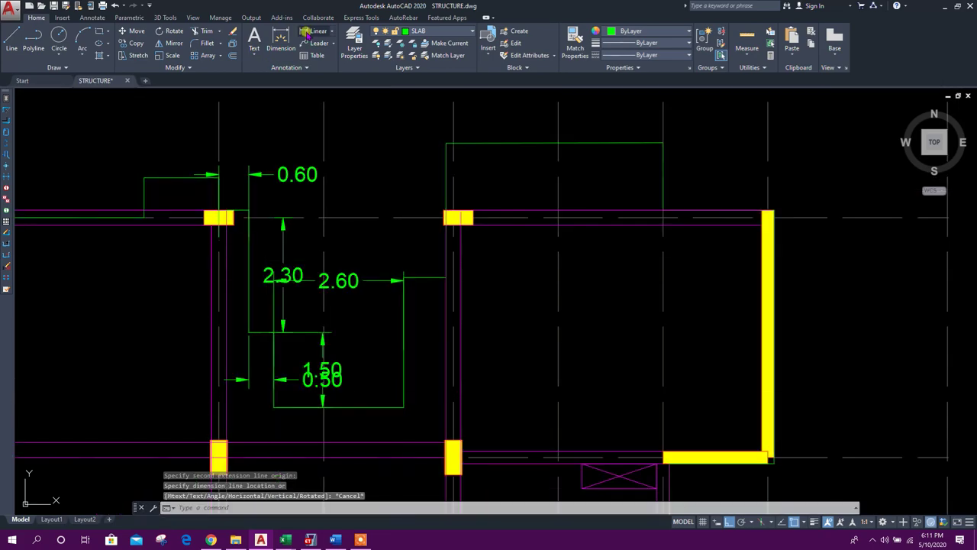
{"action": "left_click", "coordinate": [404, 278]}
{"action": "left_click", "coordinate": [459, 343]}
{"action": "scroll", "coordinate": [404, 279], "scroll_direction": "up", "scroll_amount": 3}
{"action": "scroll", "coordinate": [405, 279], "scroll_direction": "down", "scroll_amount": 3}
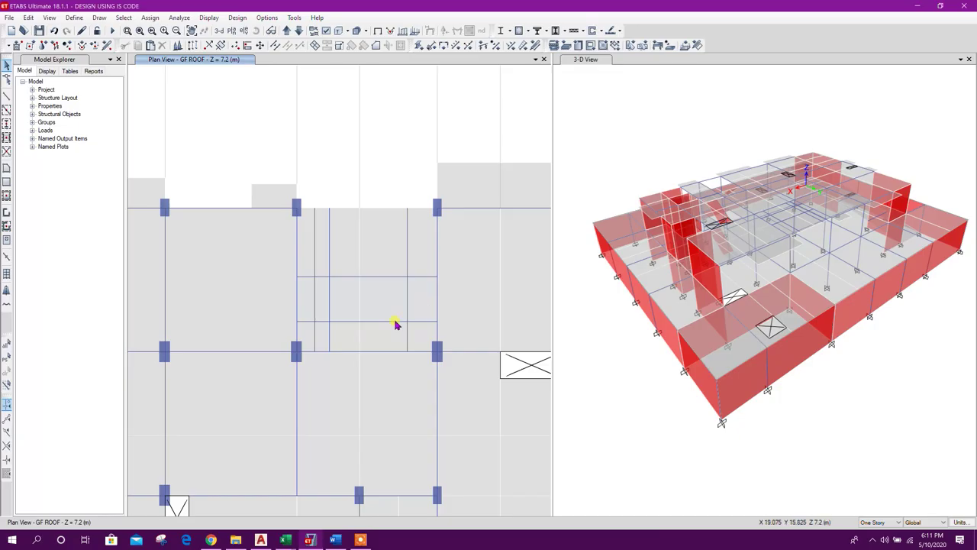
Back in ETABS, replicate the lowest horizontal guide beam of the recess by dx 0 and dy 2.6 m.
{"action": "key", "text": "ctrl+r"}
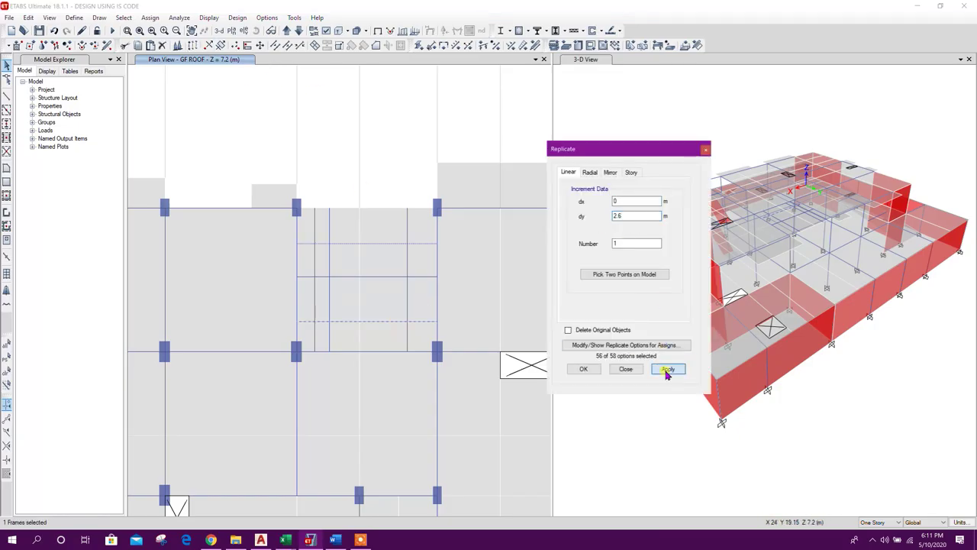
{"action": "left_click", "coordinate": [667, 371]}
{"action": "left_click", "coordinate": [627, 369]}
Divide the slab shells between grids E and G with a cookie cut at the selected guide beams, extending frames to shell edges.
{"action": "middle_click_drag", "start_coordinate": [403, 253], "coordinate": [401, 213]}
{"action": "left_click_drag", "start_coordinate": [414, 291], "coordinate": [304, 197]}
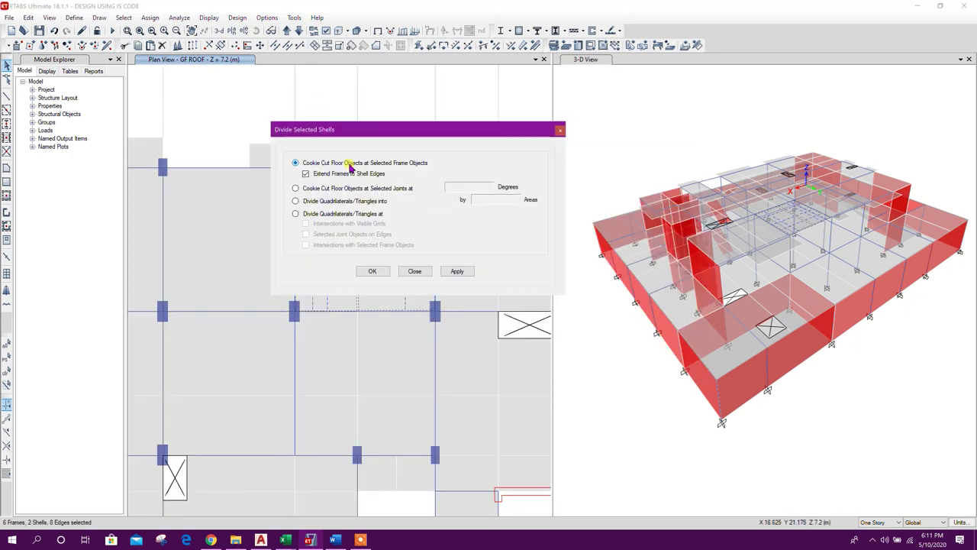
{"action": "left_click", "coordinate": [458, 271]}
{"action": "left_click", "coordinate": [415, 271]}
Delete the guide beams inside the divided slab panel between grid lines E and G.
{"action": "left_click", "coordinate": [389, 188]}
{"action": "key", "text": "Delete"}
{"action": "left_click", "coordinate": [406, 162]}
{"action": "key", "text": "Delete"}
{"action": "left_click", "coordinate": [328, 180]}
{"action": "key", "text": "Delete"}
{"action": "left_click", "coordinate": [313, 175]}
{"action": "key", "text": "Delete"}
{"action": "left_click", "coordinate": [320, 218]}
{"action": "key", "text": "Delete"}
Check the recess outline in AutoCAD and delete the ETABS slab pieces that lie inside the recess between grids E and G.
{"action": "left_click", "coordinate": [261, 539]}
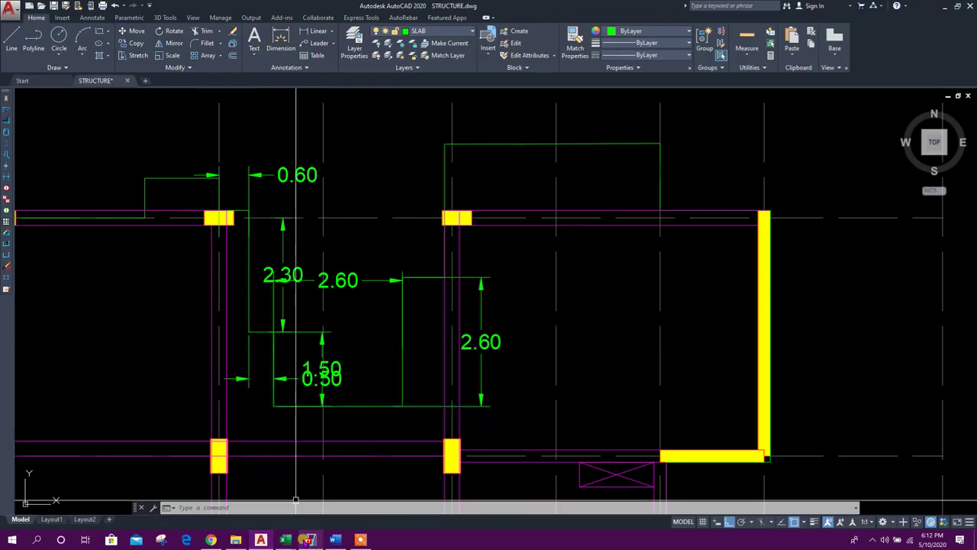
{"action": "left_click", "coordinate": [310, 539]}
{"action": "left_click", "coordinate": [419, 173]}
{"action": "key", "text": "Delete"}
{"action": "left_click", "coordinate": [395, 179]}
{"action": "key", "text": "Delete"}
{"action": "left_click", "coordinate": [393, 199]}
{"action": "key", "text": "Delete"}
{"action": "left_click", "coordinate": [393, 236]}
{"action": "left_click", "coordinate": [343, 234]}
{"action": "key", "text": "Delete"}
{"action": "left_click", "coordinate": [331, 201]}
{"action": "key", "text": "Delete"}
{"action": "left_click", "coordinate": [320, 168]}
{"action": "key", "text": "Delete"}
{"action": "middle_click_drag", "start_coordinate": [347, 231], "coordinate": [298, 263]}
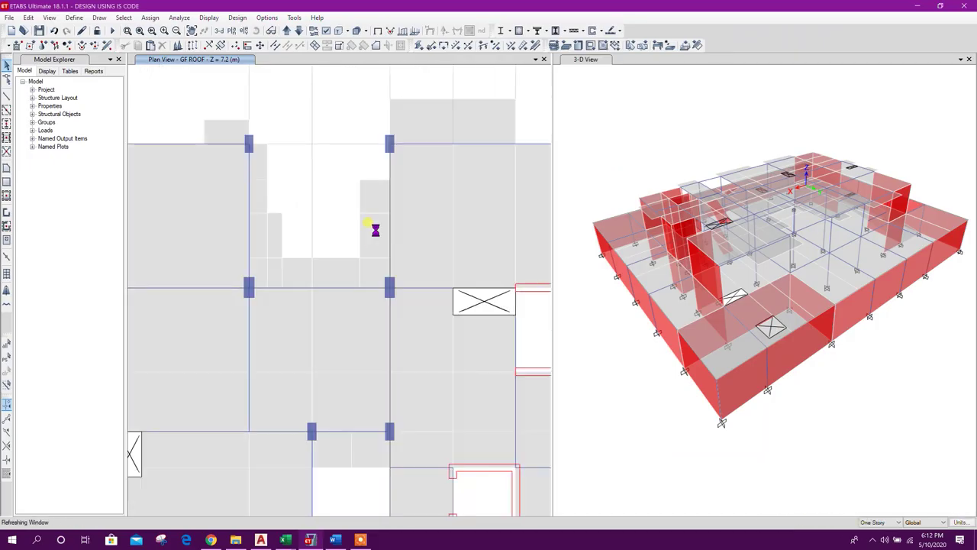
Merge the two adjoining slab pieces beside grid line G between grids 7 and 8 into one shell.
{"action": "left_click", "coordinate": [377, 223]}
{"action": "left_click", "coordinate": [372, 201]}
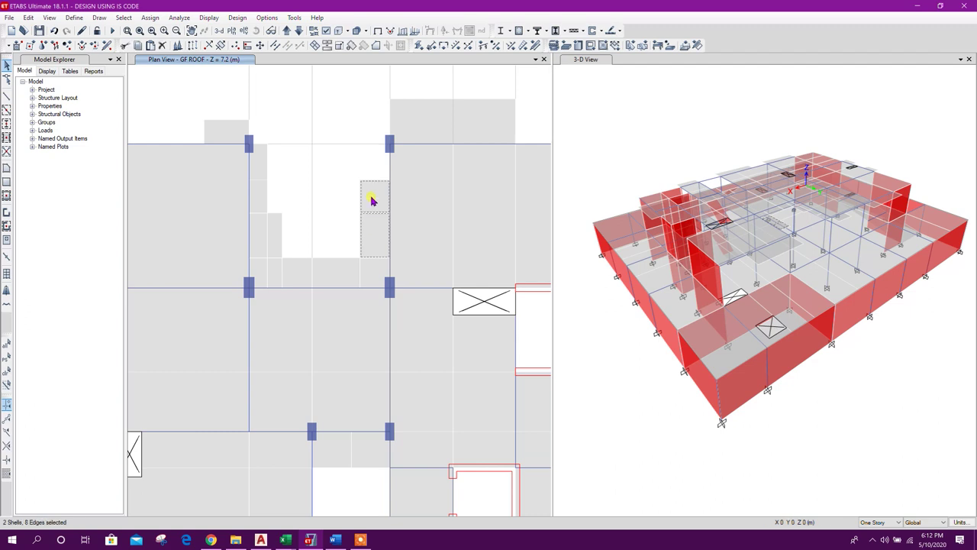
{"action": "left_click", "coordinate": [326, 46]}
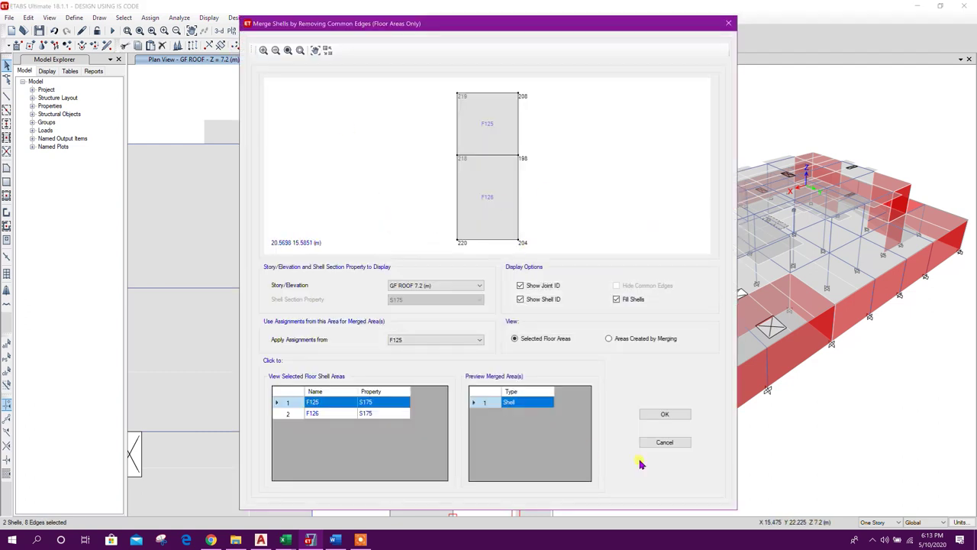
{"action": "left_click", "coordinate": [661, 414]}
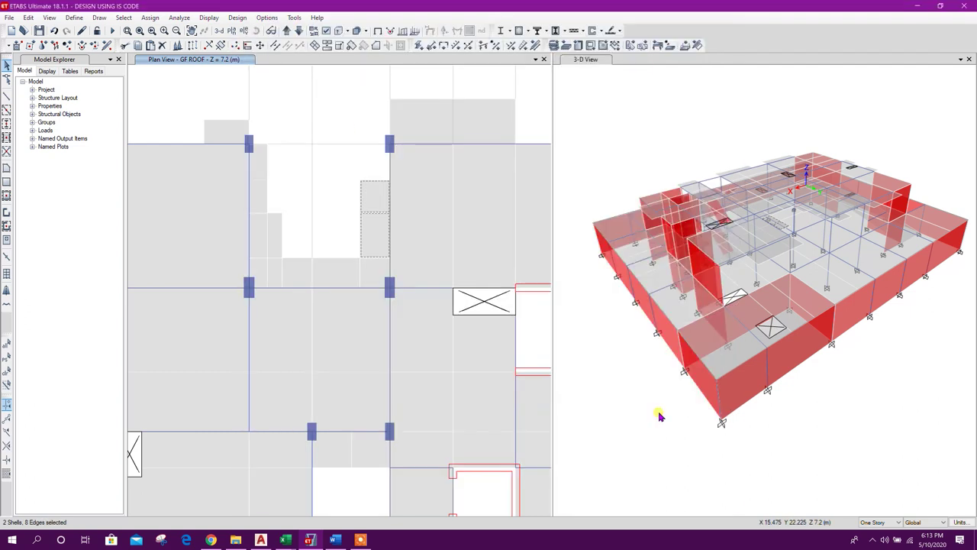
{"action": "left_click", "coordinate": [378, 219]}
{"action": "left_click", "coordinate": [379, 221]}
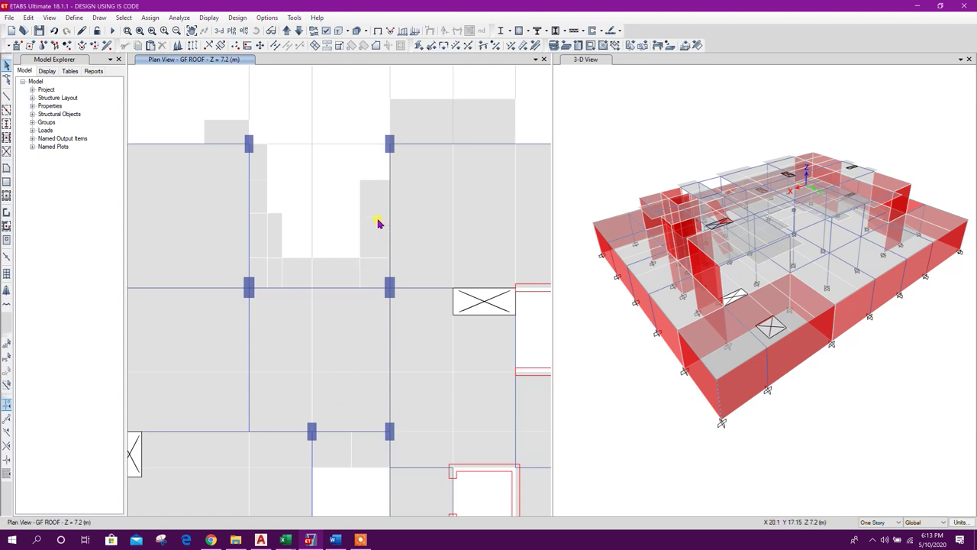
Select everything on the GF ROOF XY plane and assign it a 1.5 kN/m² uniform gravity shell load for pattern FF, replacing existing loads.
{"action": "scroll", "coordinate": [382, 243], "scroll_direction": "down", "scroll_amount": 5}
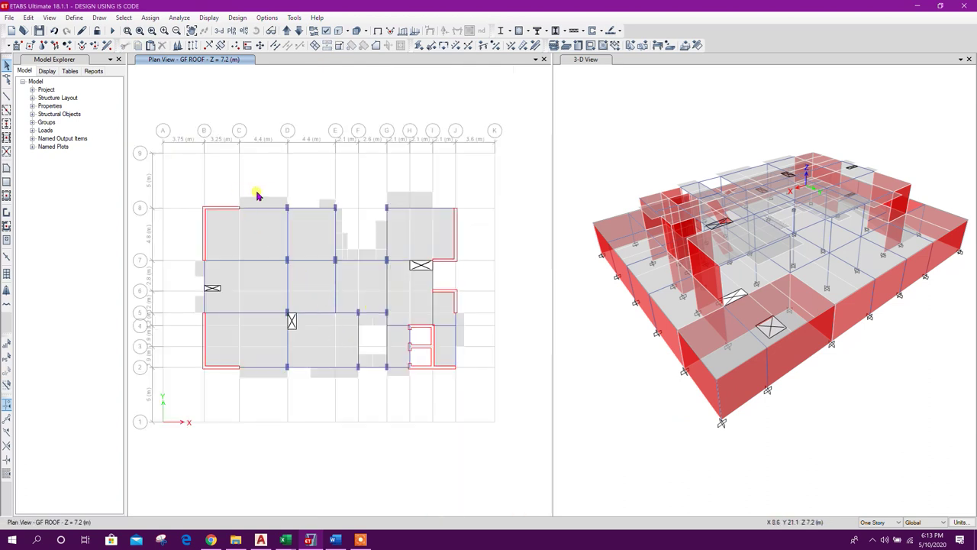
{"action": "left_click_drag", "start_coordinate": [290, 150], "coordinate": [286, 143]}
{"action": "left_click", "coordinate": [124, 18]}
{"action": "mouse_move", "coordinate": [139, 30]}
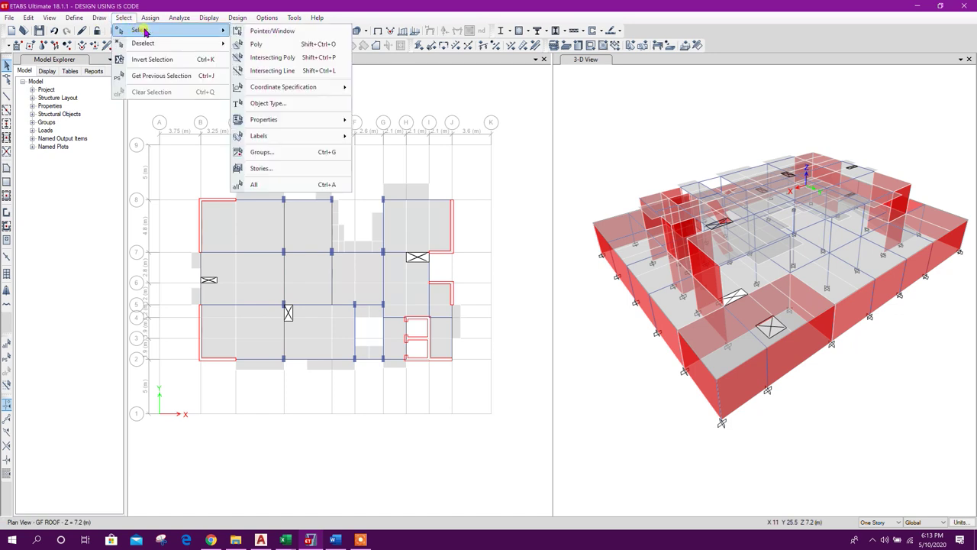
{"action": "mouse_move", "coordinate": [336, 86]}
{"action": "left_click", "coordinate": [388, 91]}
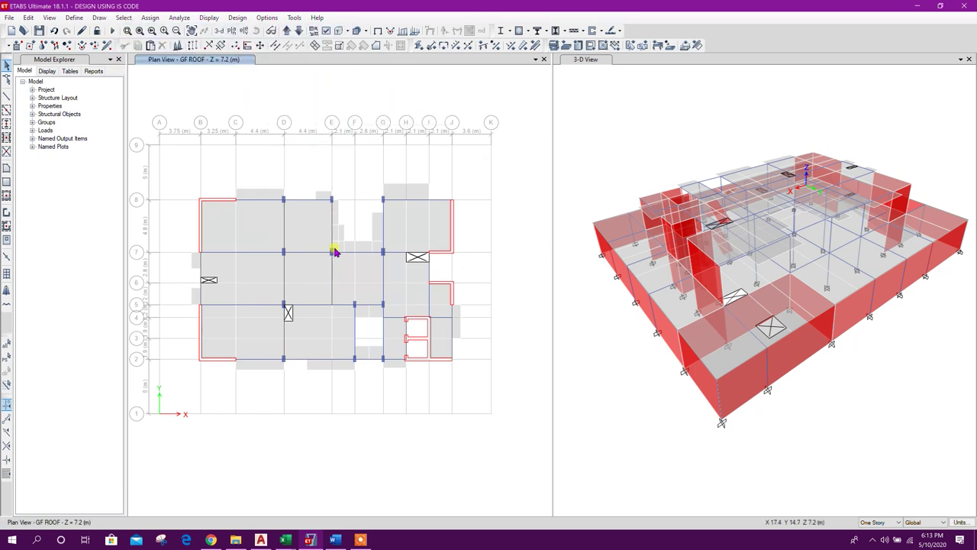
{"action": "left_click", "coordinate": [338, 215]}
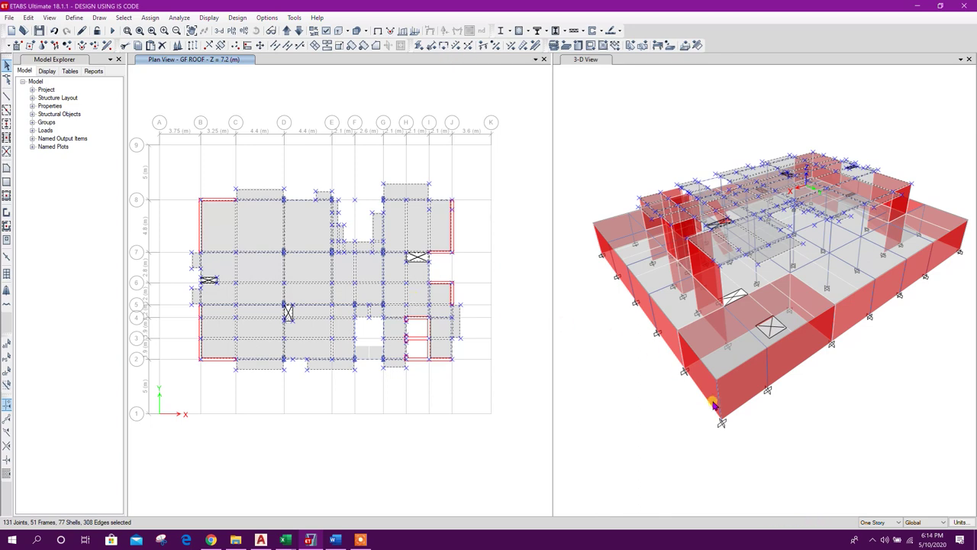
{"action": "middle_click_drag", "start_coordinate": [746, 422], "coordinate": [755, 400], "text": "shift"}
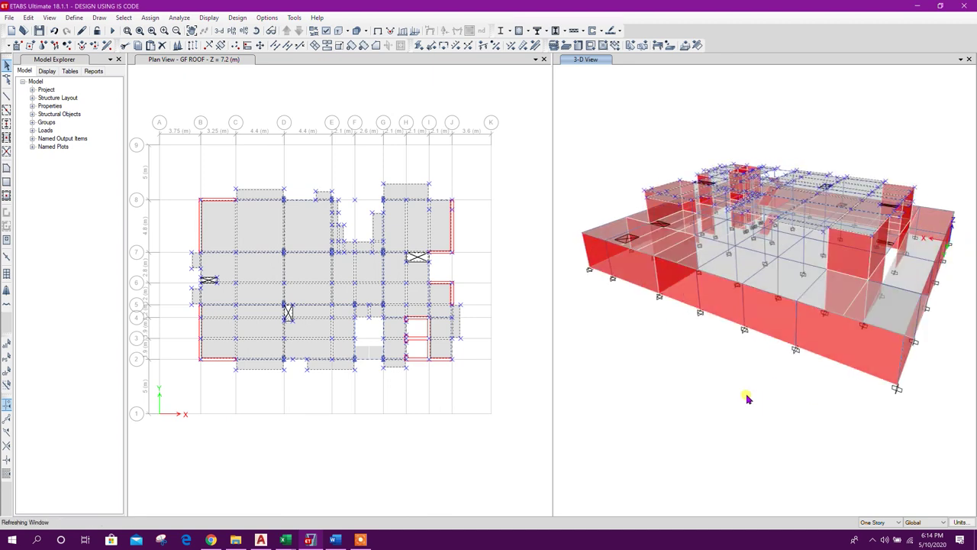
{"action": "left_click", "coordinate": [685, 48]}
{"action": "left_click", "coordinate": [600, 166]}
{"action": "left_click", "coordinate": [596, 175]}
{"action": "left_click", "coordinate": [603, 165]}
{"action": "left_click", "coordinate": [610, 187]}
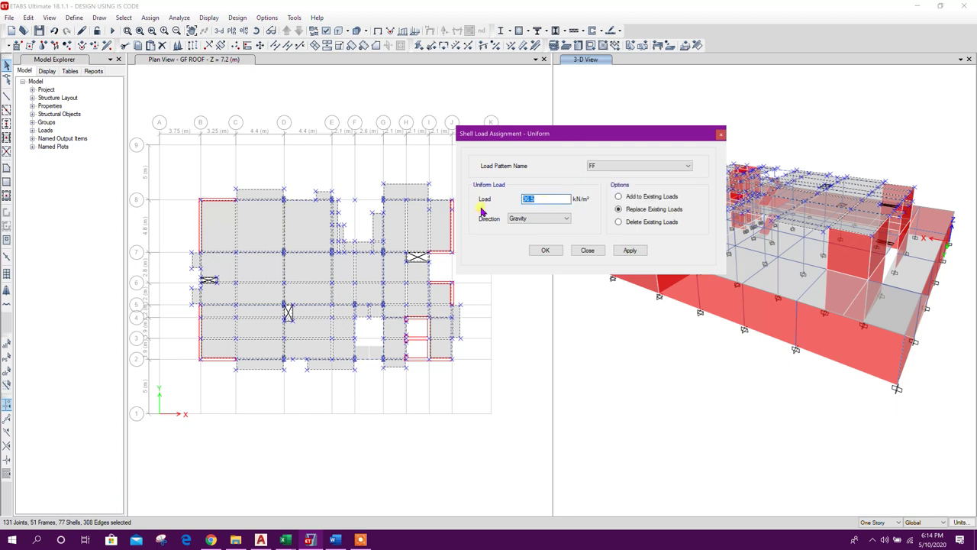
{"action": "left_click", "coordinate": [630, 250]}
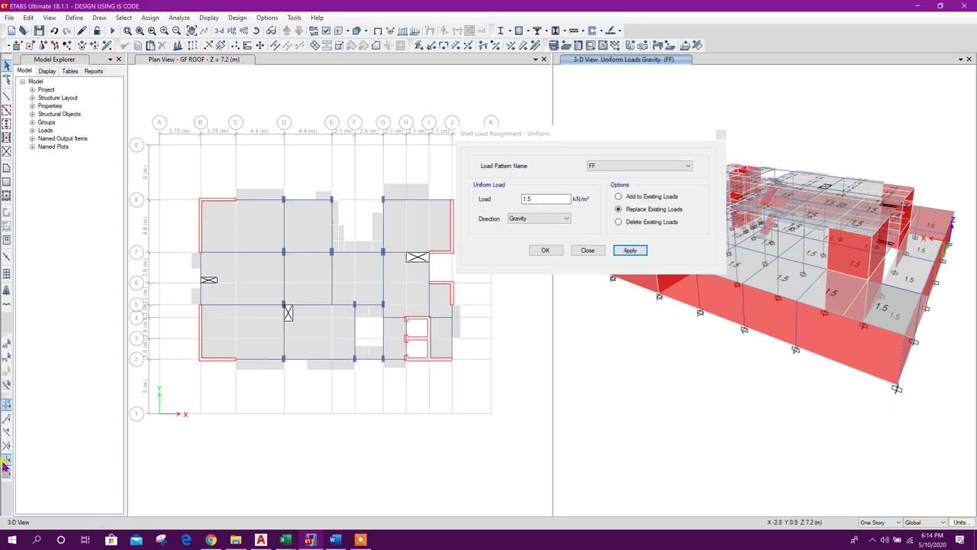
Restore the previous selection, assign a 2 kN/m² uniform gravity shell load for the Live pattern, replacing existing loads, and finish load assignment.
{"action": "left_click", "coordinate": [6, 362]}
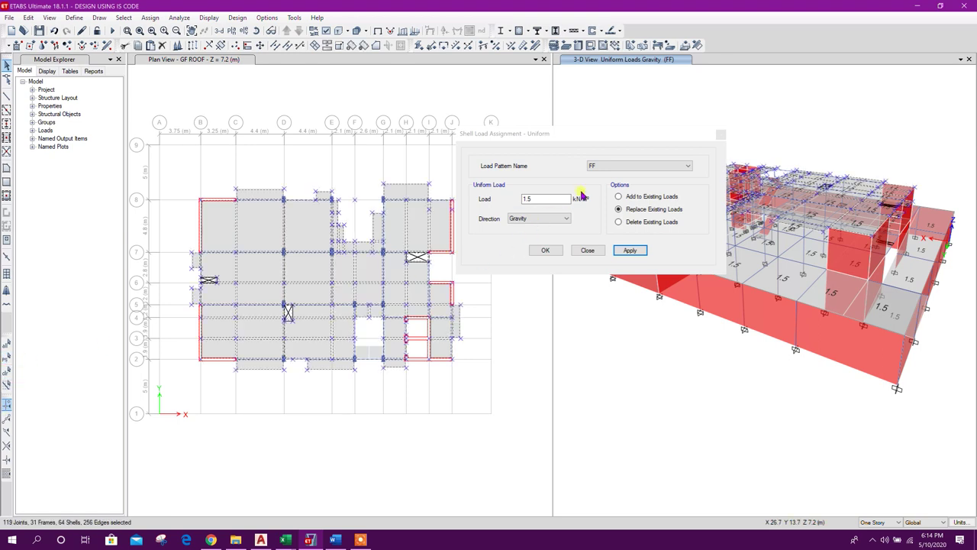
{"action": "left_click", "coordinate": [614, 166]}
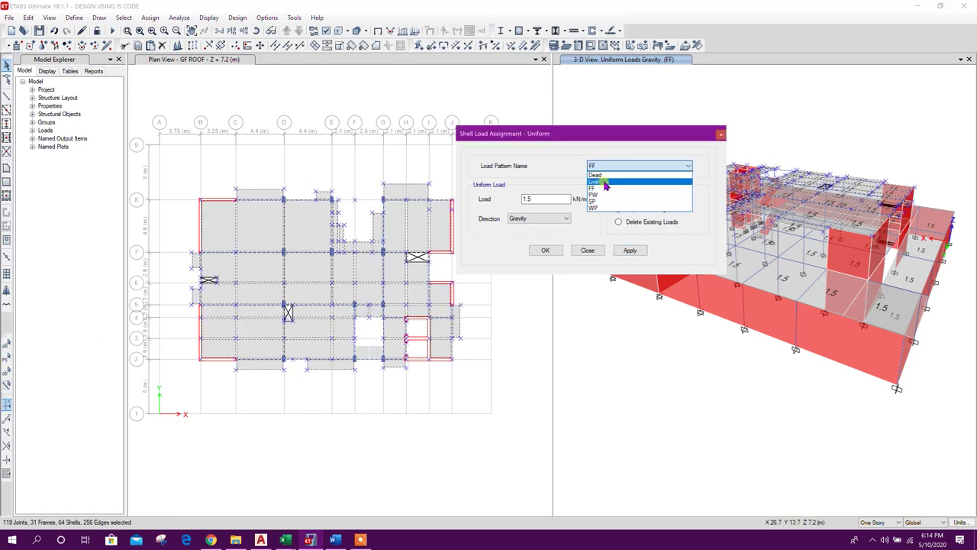
{"action": "left_click", "coordinate": [603, 183]}
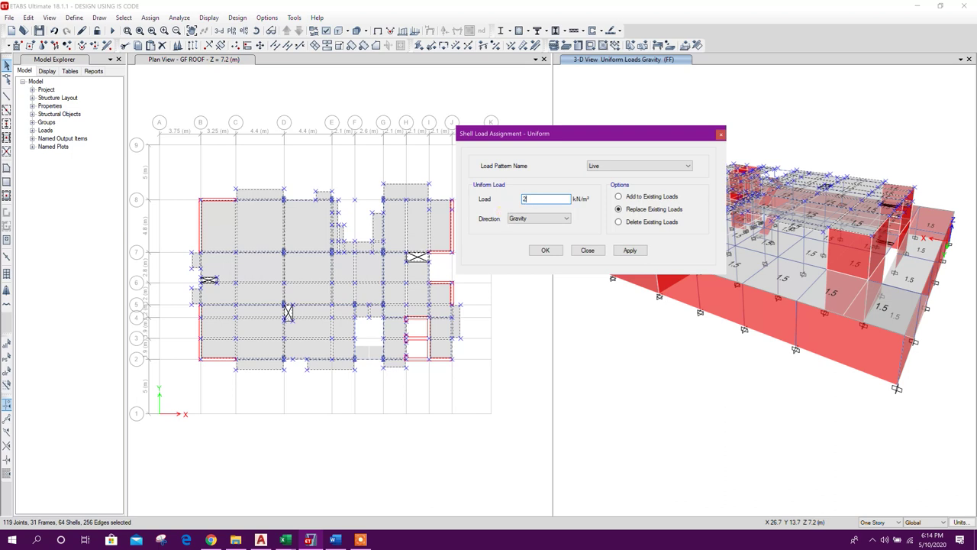
{"action": "left_click", "coordinate": [630, 250]}
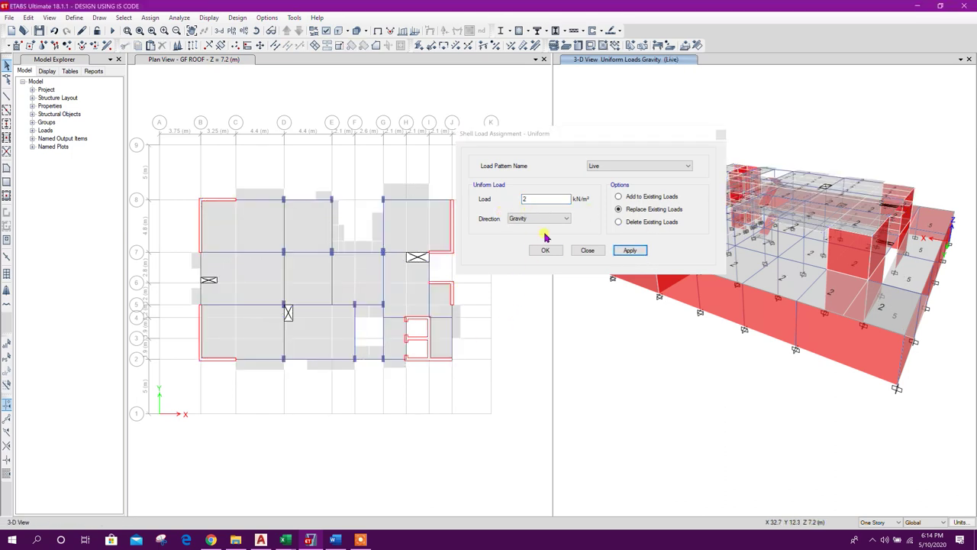
{"action": "left_click", "coordinate": [603, 166]}
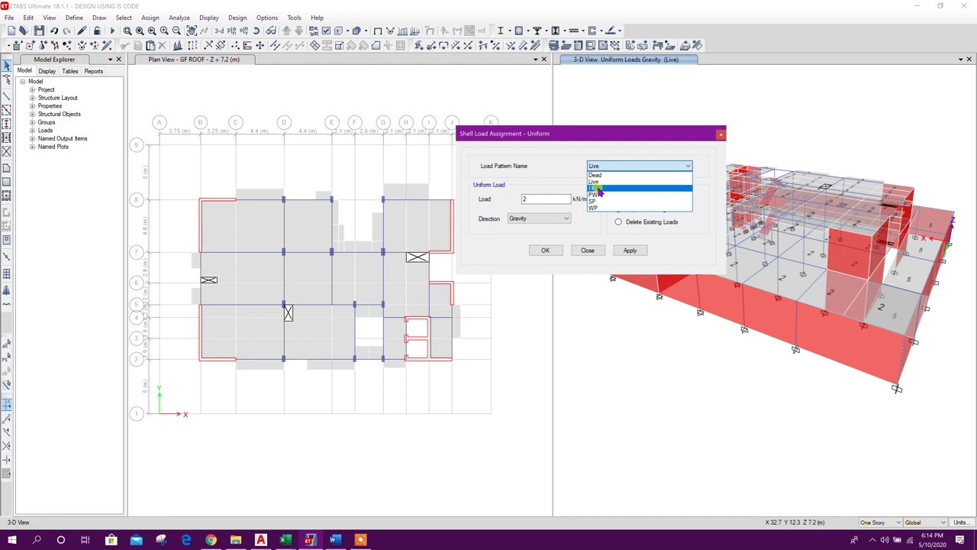
{"action": "left_click", "coordinate": [598, 254]}
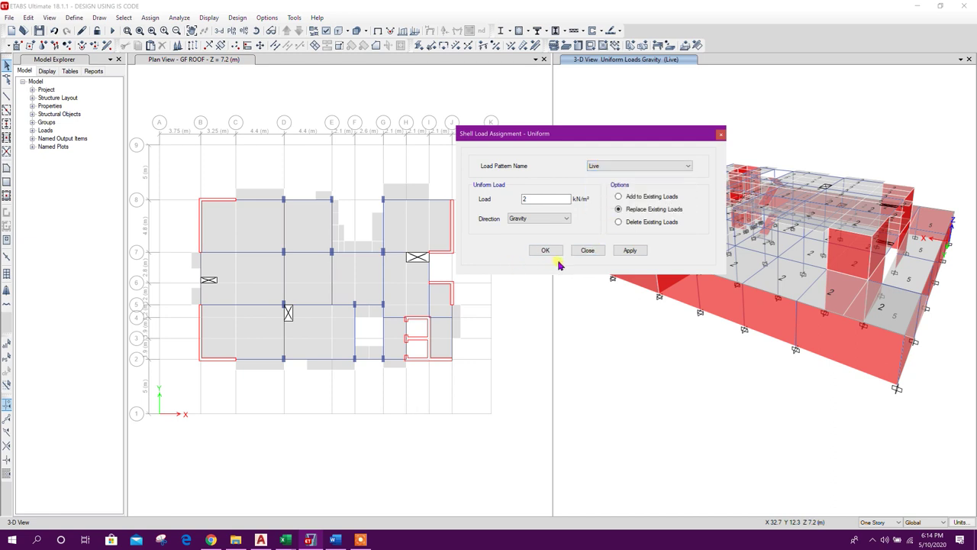
{"action": "left_click", "coordinate": [585, 251]}
{"action": "left_click", "coordinate": [394, 299]}
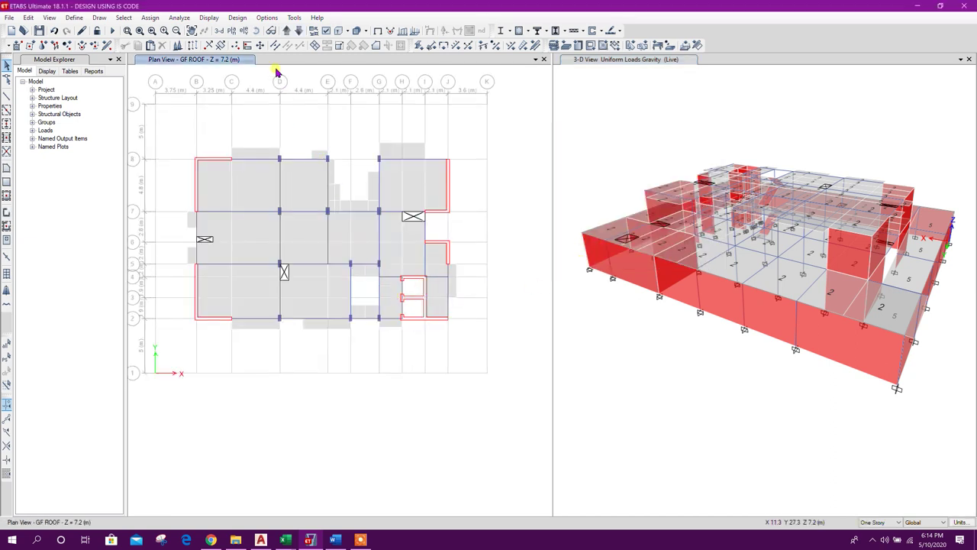
Assign a 3 kN/m² uniform live load to the slab pieces at both ends of the stair opening between grids F and G.
{"action": "left_click", "coordinate": [273, 35]}
{"action": "scroll", "coordinate": [360, 322], "scroll_direction": "up", "scroll_amount": 5}
{"action": "left_click", "coordinate": [405, 288]}
{"action": "middle_click_drag", "start_coordinate": [415, 452], "coordinate": [420, 107], "text": "shift"}
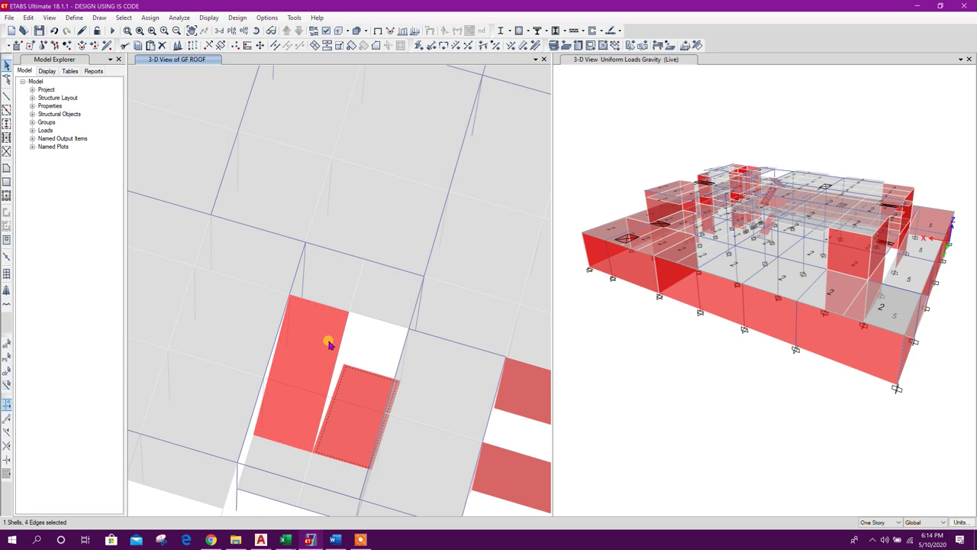
{"action": "middle_click_drag", "start_coordinate": [322, 343], "coordinate": [338, 218], "text": "shift"}
{"action": "left_click", "coordinate": [338, 218]}
{"action": "left_click", "coordinate": [389, 207]}
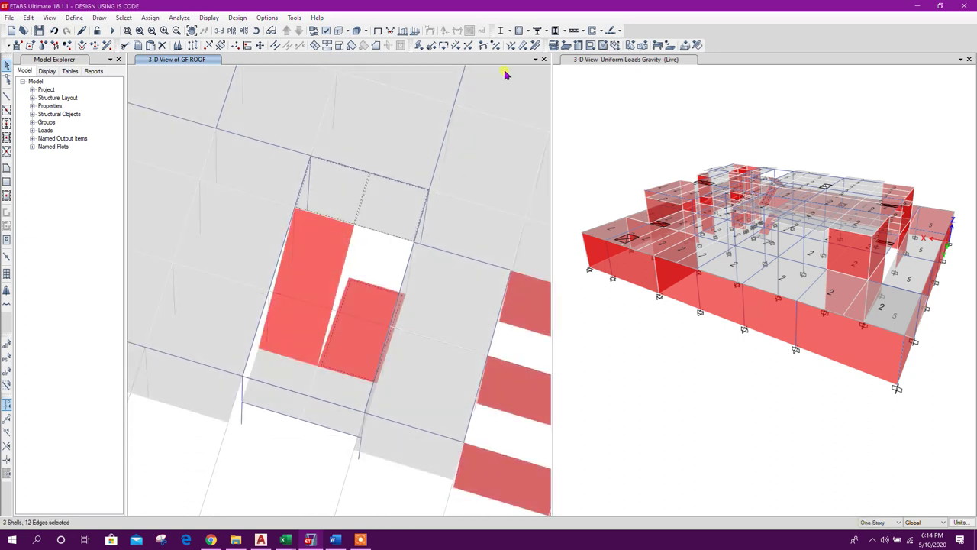
{"action": "left_click", "coordinate": [661, 46]}
{"action": "type", "text": "3"}
{"action": "left_click", "coordinate": [624, 251]}
Apply the same 3 kN/m² live load to the slab between grids G and H beside the stair, and finish load assignment.
{"action": "middle_click_drag", "start_coordinate": [391, 300], "coordinate": [316, 253]}
{"action": "left_click", "coordinate": [360, 274]}
{"action": "left_click", "coordinate": [630, 251]}
{"action": "left_click", "coordinate": [588, 250]}
Examine the live load values on the GF ROOF slabs in the 3-D and plan views.
{"action": "scroll", "coordinate": [347, 277], "scroll_direction": "down", "scroll_amount": 2}
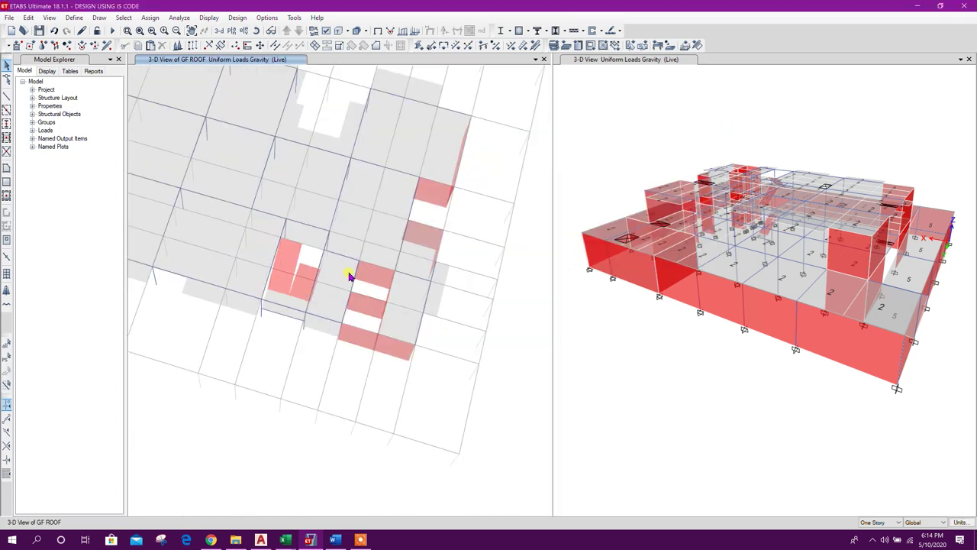
{"action": "middle_click_drag", "start_coordinate": [379, 237], "coordinate": [459, 305]}
{"action": "middle_click_drag", "start_coordinate": [359, 275], "coordinate": [381, 305]}
{"action": "middle_click_drag", "start_coordinate": [409, 253], "coordinate": [387, 242]}
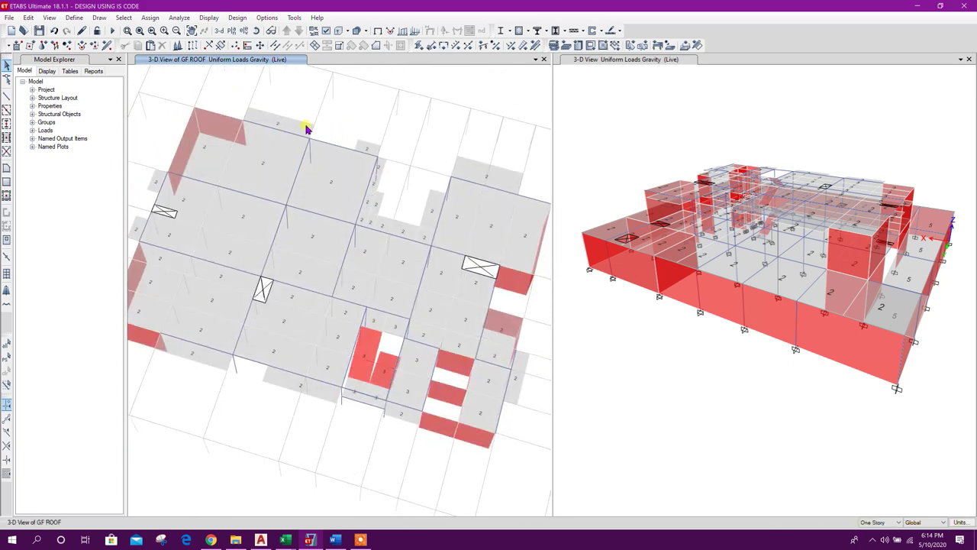
{"action": "left_click", "coordinate": [271, 31]}
{"action": "scroll", "coordinate": [205, 316], "scroll_direction": "up", "scroll_amount": 3}
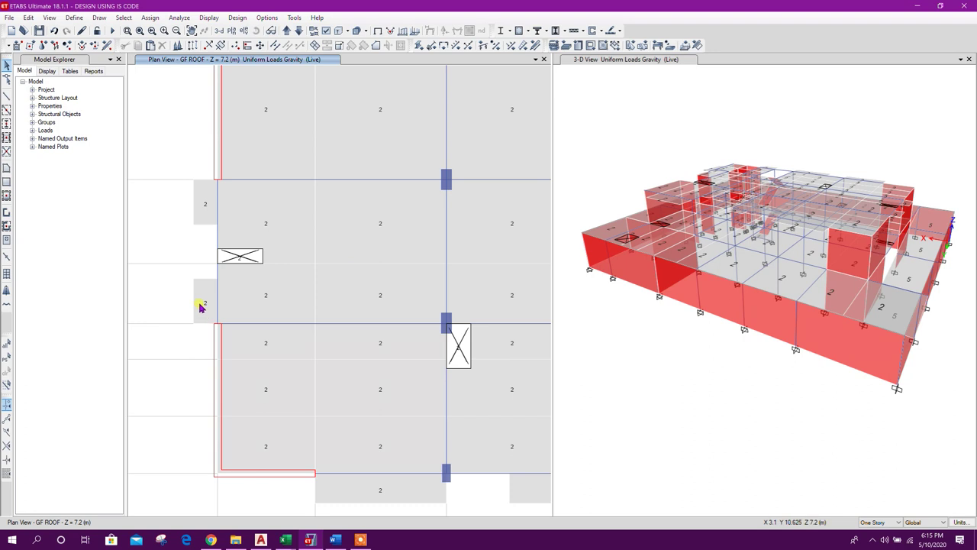
{"action": "middle_click_drag", "start_coordinate": [258, 263], "coordinate": [226, 382]}
{"action": "middle_click_drag", "start_coordinate": [430, 230], "coordinate": [283, 249]}
{"action": "middle_click_drag", "start_coordinate": [463, 371], "coordinate": [286, 331]}
{"action": "middle_click_drag", "start_coordinate": [500, 377], "coordinate": [476, 386]}
{"action": "middle_click_drag", "start_coordinate": [414, 307], "coordinate": [405, 256]}
Switch to the Word design document and read the imposed floor loads table for residential buildings, including balconies.
{"action": "left_click", "coordinate": [334, 540]}
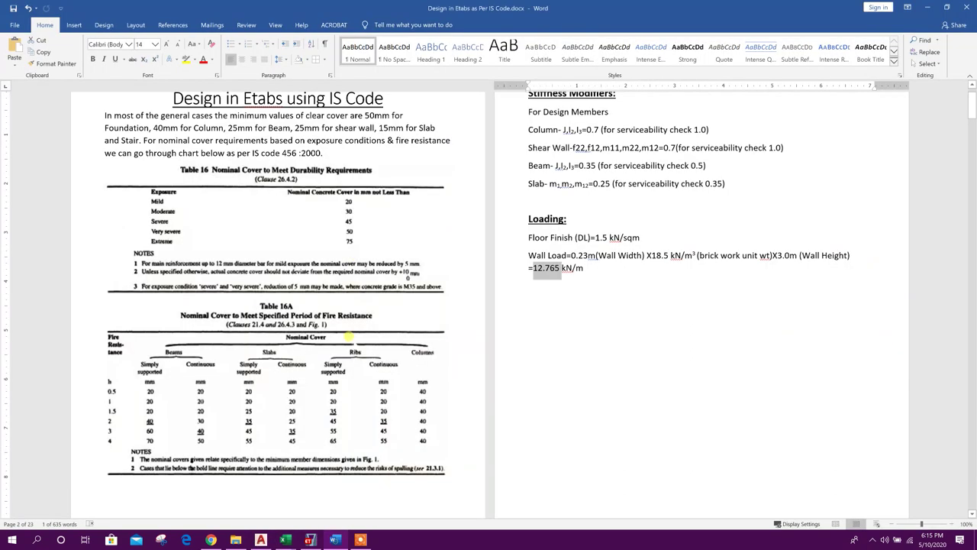
{"action": "scroll", "coordinate": [364, 242], "scroll_direction": "down", "scroll_amount": 3}
{"action": "scroll", "coordinate": [364, 242], "scroll_direction": "up", "scroll_amount": 5}
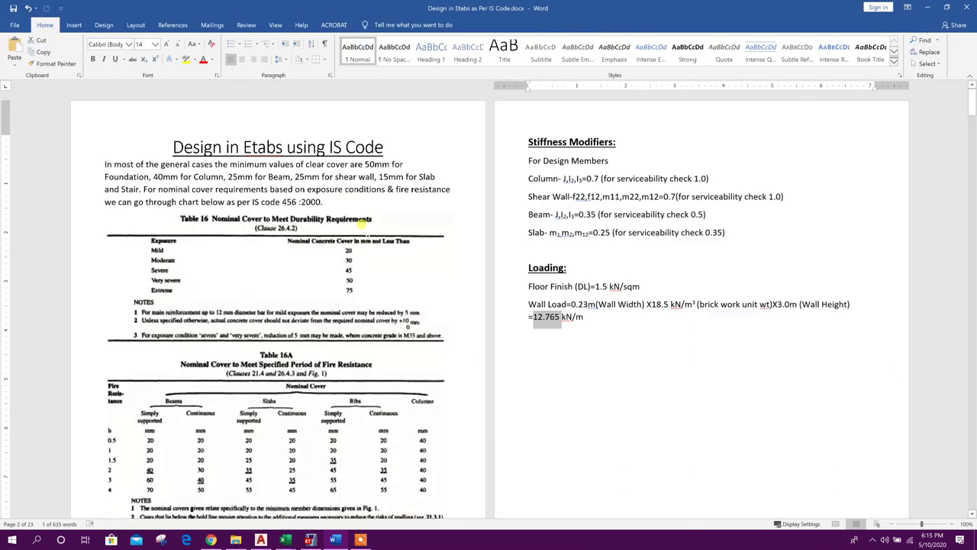
{"action": "scroll", "coordinate": [361, 222], "scroll_direction": "down", "scroll_amount": 10}
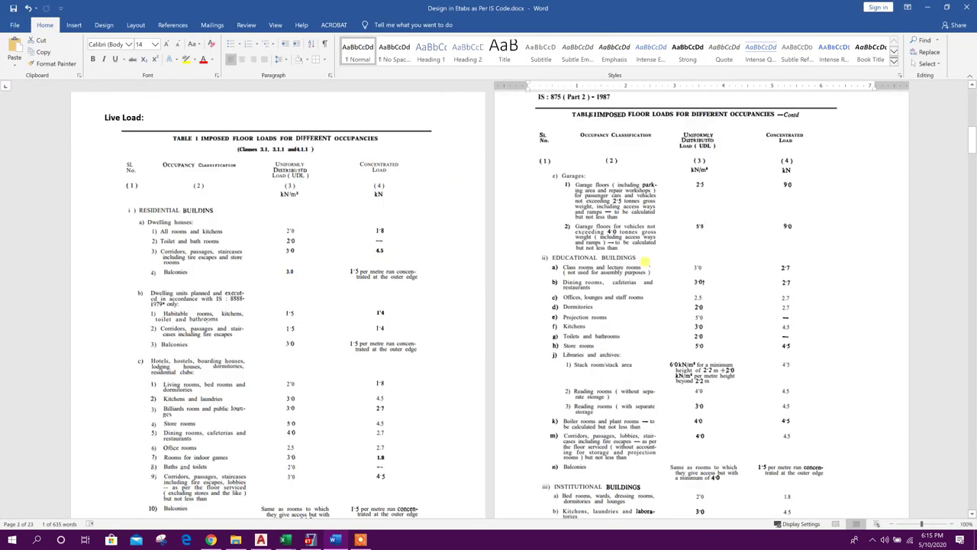
{"action": "left_click", "coordinate": [646, 262]}
{"action": "left_click", "coordinate": [350, 301]}
{"action": "scroll", "coordinate": [331, 298], "scroll_direction": "down", "scroll_amount": 1}
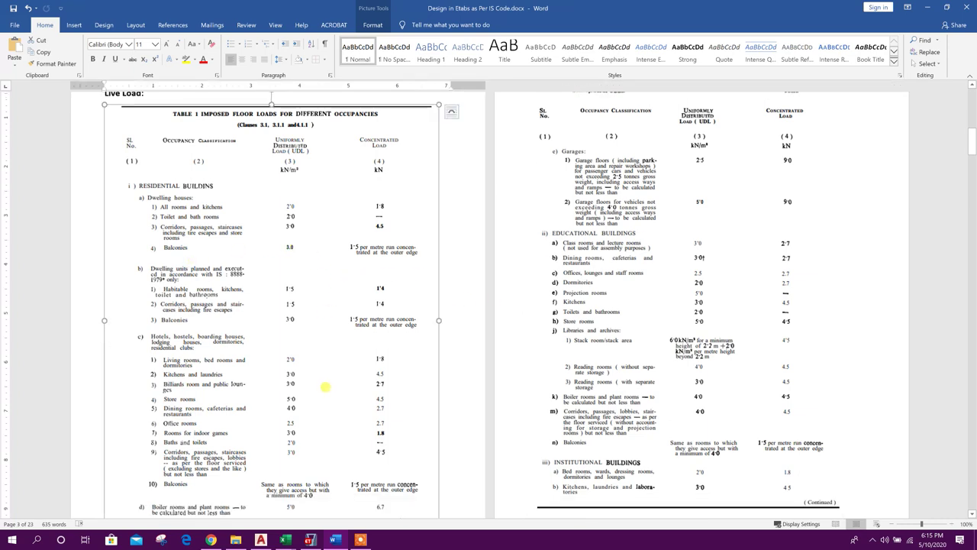
In ETABS, select the nine balcony slabs around the GF ROOF perimeter and replace their Live pattern load with 3 kN/m² uniform gravity load.
{"action": "left_click", "coordinate": [309, 539]}
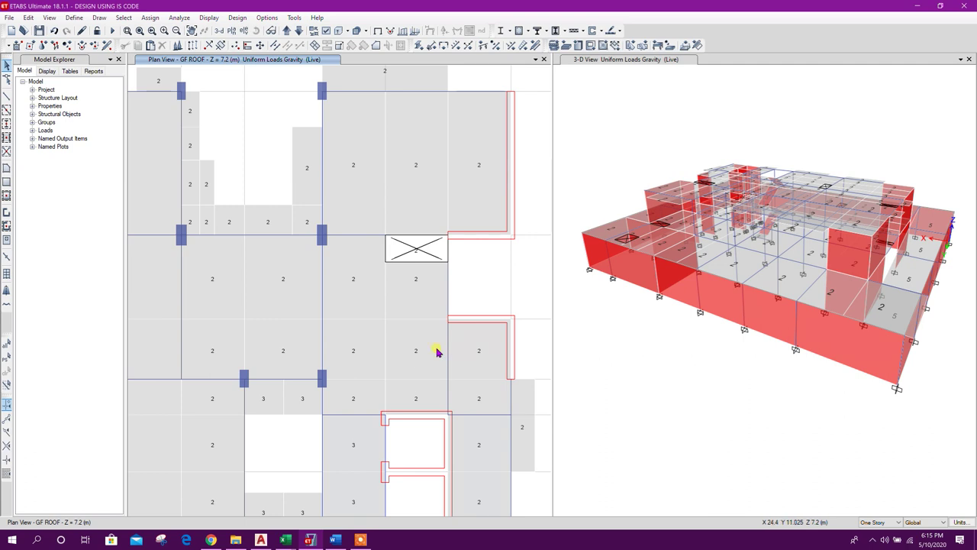
{"action": "left_click", "coordinate": [519, 417]}
{"action": "scroll", "coordinate": [471, 277], "scroll_direction": "down", "scroll_amount": 5}
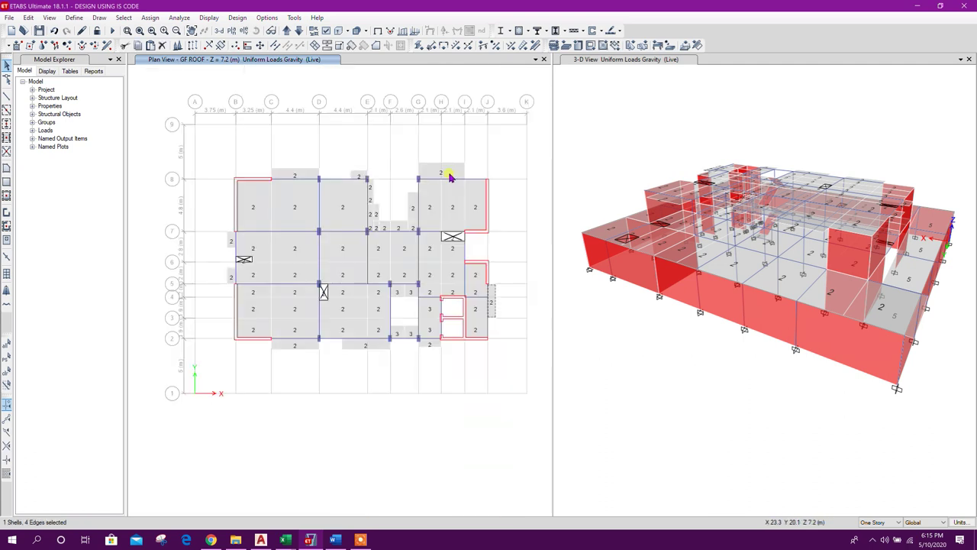
{"action": "scroll", "coordinate": [356, 180], "scroll_direction": "up", "scroll_amount": 4}
{"action": "left_click", "coordinate": [364, 172]}
{"action": "middle_click_drag", "start_coordinate": [207, 225], "coordinate": [299, 238]}
{"action": "left_click", "coordinate": [299, 181]}
{"action": "middle_click_drag", "start_coordinate": [232, 335], "coordinate": [437, 226]}
{"action": "left_click", "coordinate": [317, 251]}
{"action": "left_click", "coordinate": [314, 346]}
{"action": "middle_click_drag", "start_coordinate": [387, 436], "coordinate": [214, 210]}
{"action": "left_click", "coordinate": [333, 314]}
{"action": "left_click", "coordinate": [485, 307]}
{"action": "middle_click_drag", "start_coordinate": [513, 341], "coordinate": [252, 389]}
{"action": "left_click", "coordinate": [414, 357]}
{"action": "scroll", "coordinate": [366, 379], "scroll_direction": "down", "scroll_amount": 3}
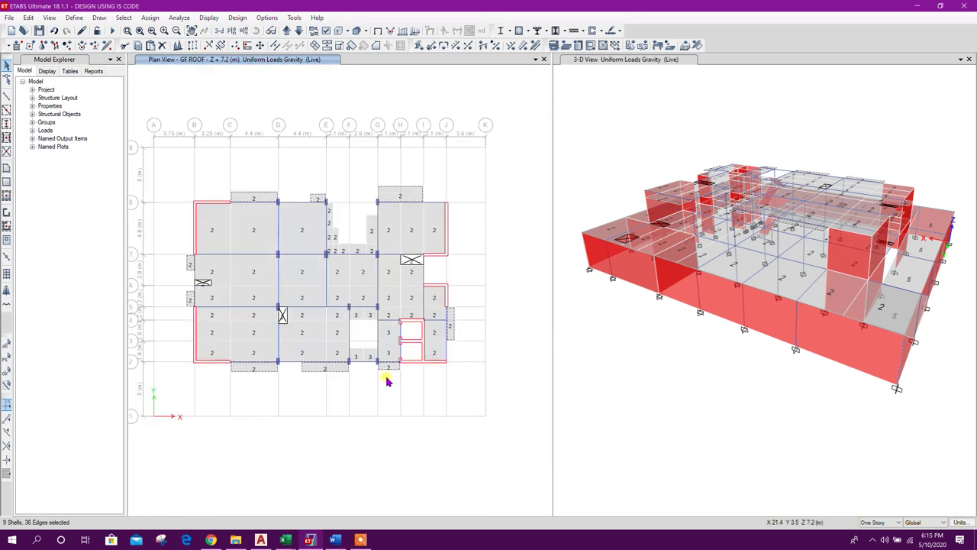
{"action": "left_click", "coordinate": [684, 45]}
{"action": "left_click", "coordinate": [630, 250]}
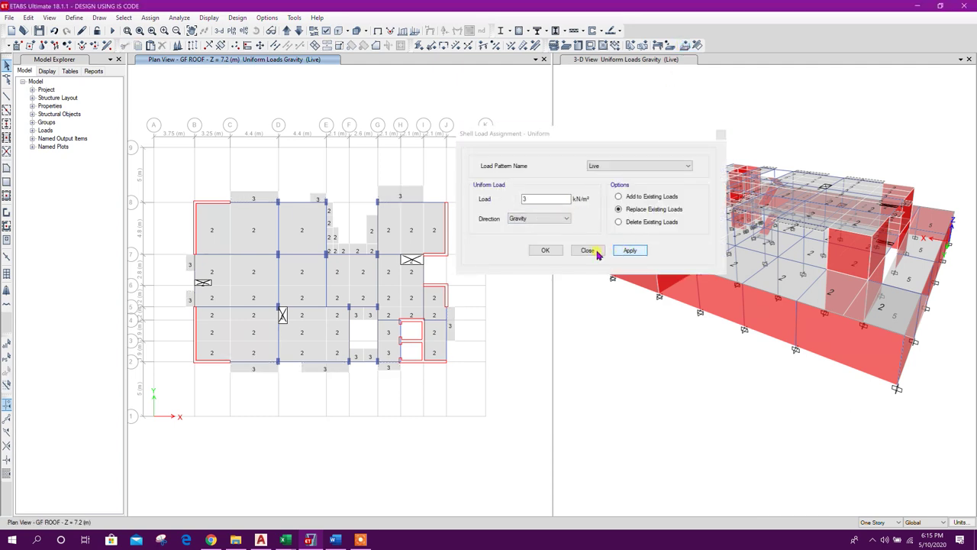
{"action": "left_click", "coordinate": [587, 250]}
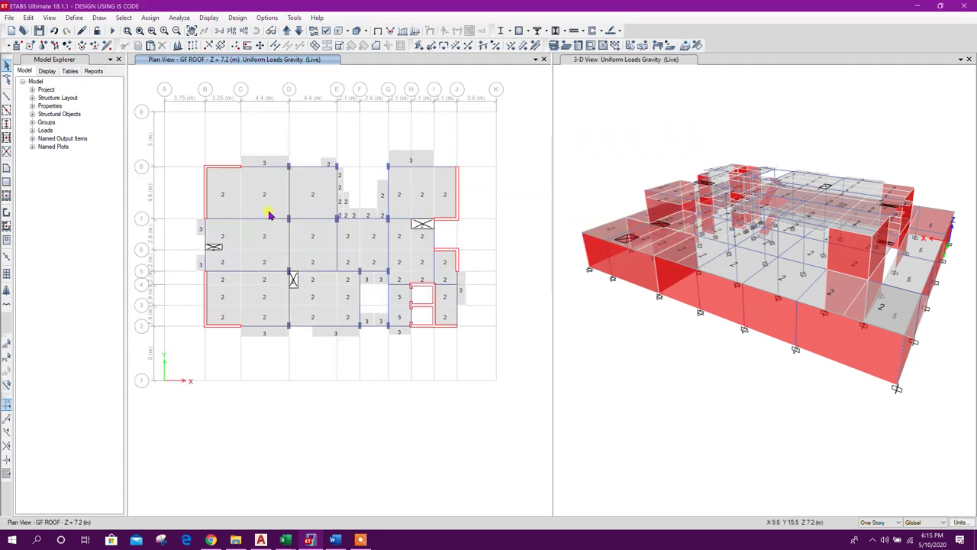
Draw frame lines with property None around the outer edges of the balconies on grid 8 between grids C and E.
{"action": "left_click", "coordinate": [6, 97]}
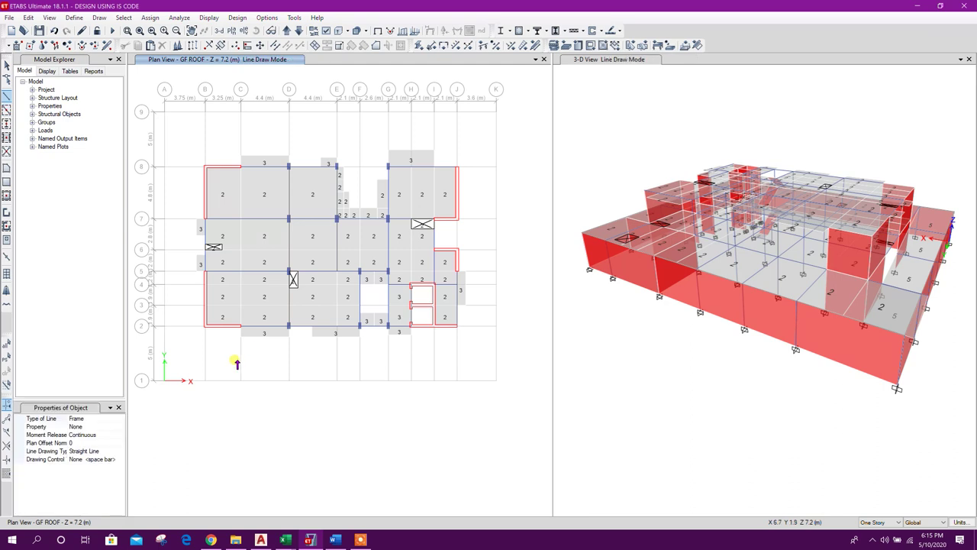
{"action": "scroll", "coordinate": [260, 177], "scroll_direction": "up", "scroll_amount": 3}
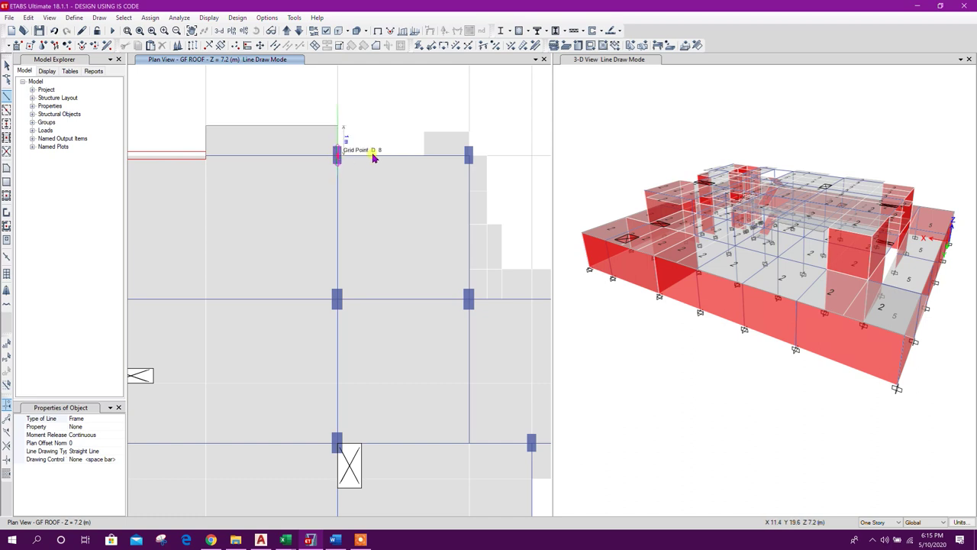
{"action": "middle_click_drag", "start_coordinate": [418, 153], "coordinate": [338, 192]}
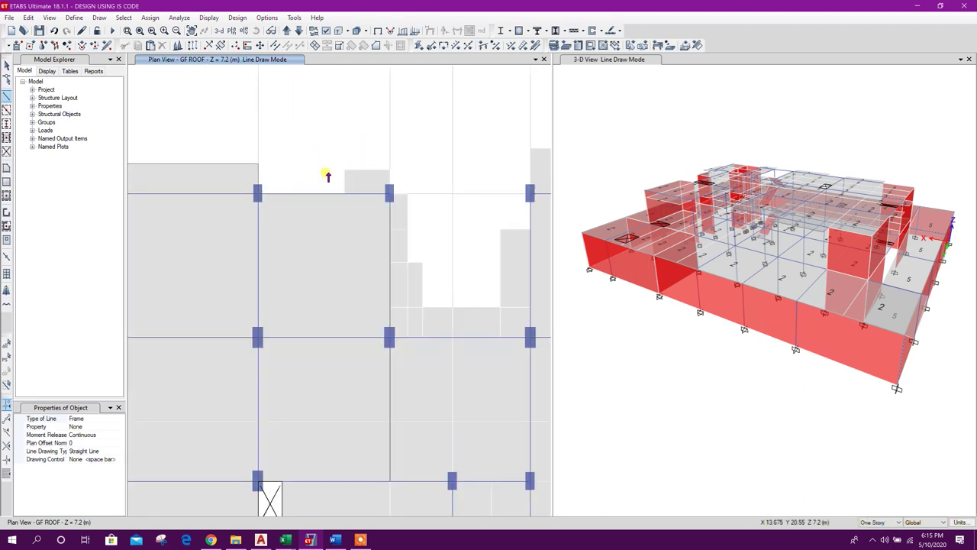
{"action": "left_click", "coordinate": [344, 194]}
{"action": "left_click", "coordinate": [345, 170]}
{"action": "left_click", "coordinate": [390, 171]}
{"action": "left_click", "coordinate": [389, 193]}
Draw None-property frame lines around the outer edges of the balcony on grid 8 between grids G and I.
{"action": "middle_click_drag", "start_coordinate": [390, 195], "coordinate": [191, 225]}
{"action": "left_click", "coordinate": [331, 222]}
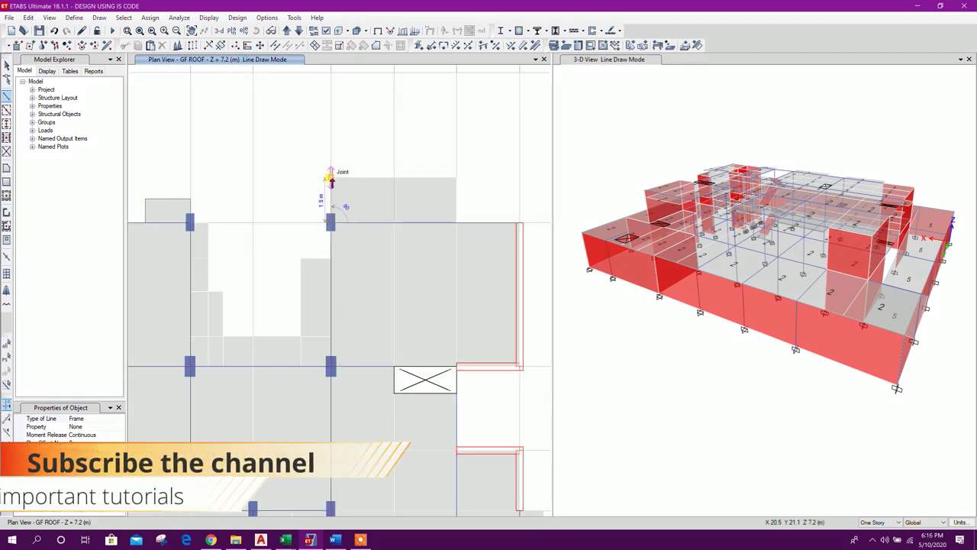
{"action": "left_click", "coordinate": [330, 177]}
{"action": "left_click", "coordinate": [457, 177]}
Draw None-property frame lines around the balconies outside grid B and the balcony on grid 2 between grids C and D.
{"action": "scroll", "coordinate": [301, 218], "scroll_direction": "down", "scroll_amount": 2}
{"action": "scroll", "coordinate": [214, 183], "scroll_direction": "up", "scroll_amount": 3}
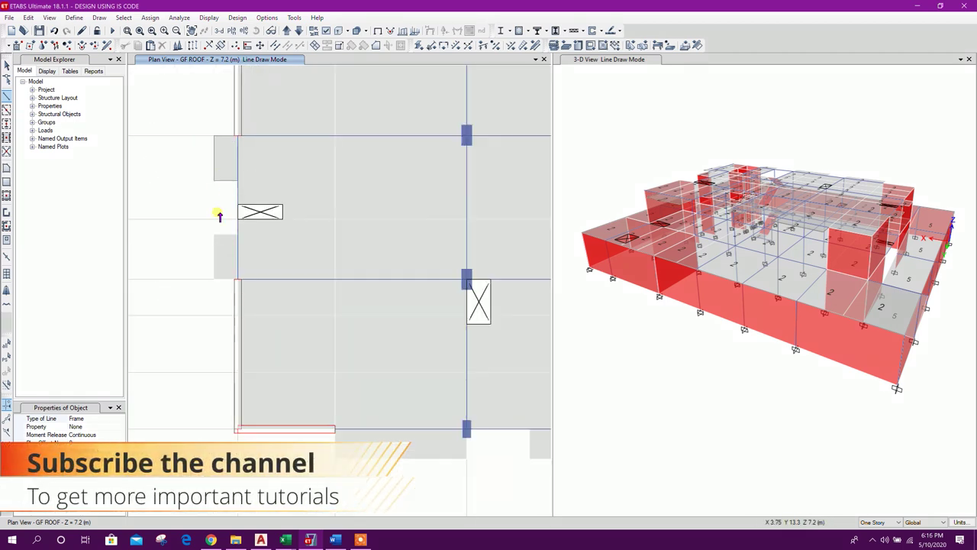
{"action": "left_click", "coordinate": [214, 278]}
{"action": "left_click", "coordinate": [237, 279]}
{"action": "middle_click_drag", "start_coordinate": [360, 371], "coordinate": [182, 245]}
{"action": "left_click", "coordinate": [157, 301]}
{"action": "left_click", "coordinate": [158, 332]}
{"action": "left_click", "coordinate": [289, 331]}
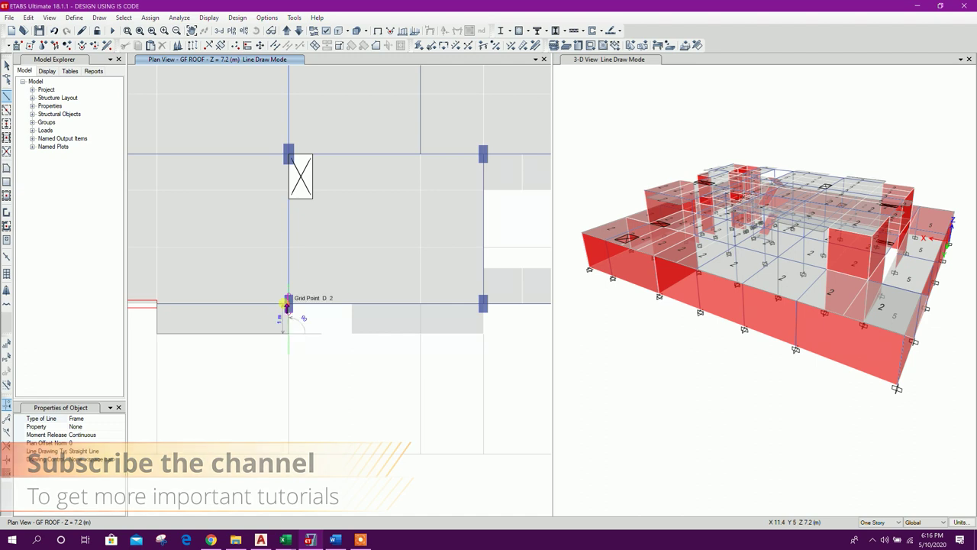
{"action": "left_click", "coordinate": [289, 302]}
Outline the balcony outside grid J between grids 3 and 5 with None-property frame lines and end line drawing.
{"action": "middle_click_drag", "start_coordinate": [353, 311], "coordinate": [272, 311]}
{"action": "mouse_move", "coordinate": [540, 334]}
{"action": "middle_mouse_down"}
{"action": "mouse_move", "coordinate": [372, 332]}
{"action": "mouse_move", "coordinate": [310, 389]}
{"action": "middle_mouse_up"}
{"action": "left_click", "coordinate": [393, 308]}
{"action": "left_click", "coordinate": [417, 308]}
{"action": "left_click", "coordinate": [417, 216]}
{"action": "left_click", "coordinate": [392, 216]}
{"action": "key", "text": "Escape"}
Window-select all nine GF ROOF balconies together with their outer edge lines and joints.
{"action": "scroll", "coordinate": [459, 277], "scroll_direction": "down", "scroll_amount": 3}
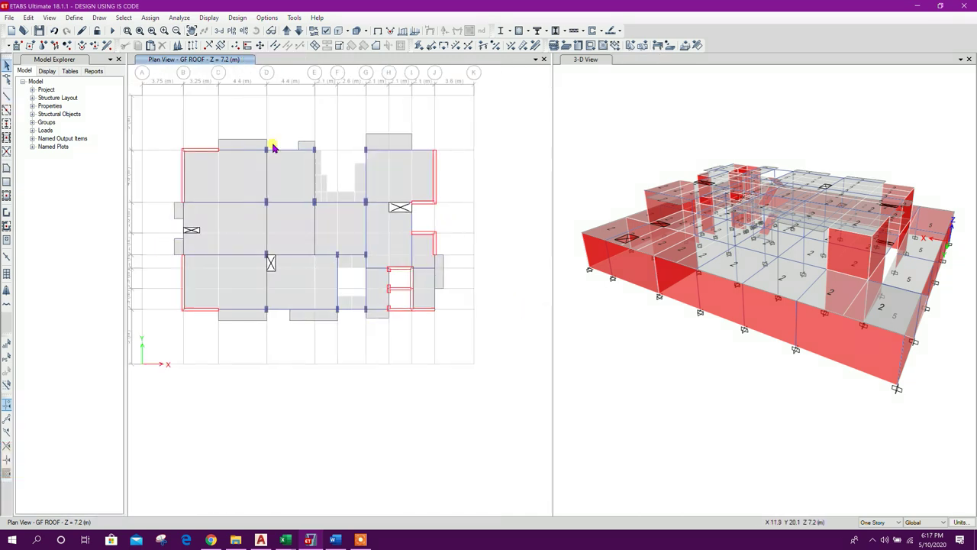
{"action": "left_click_drag", "start_coordinate": [221, 140], "coordinate": [220, 140]}
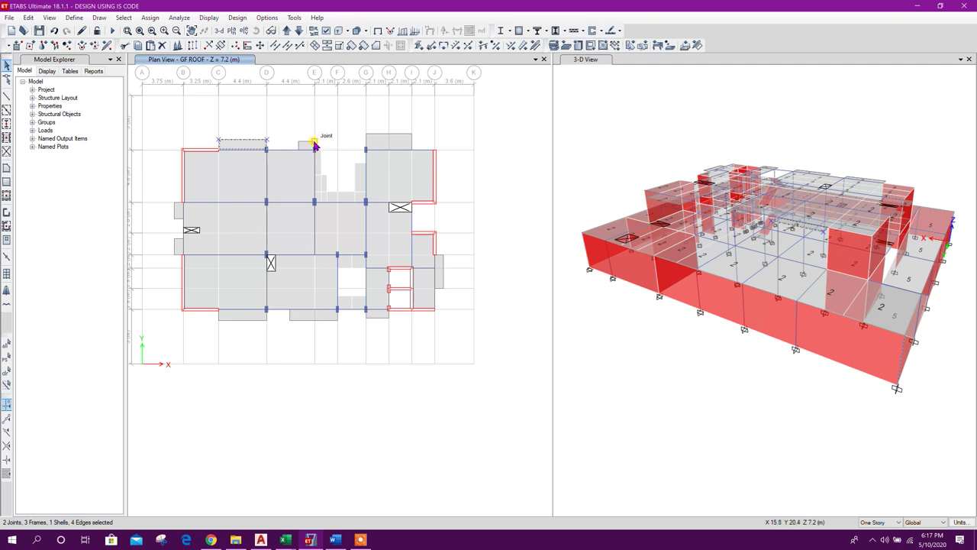
{"action": "scroll", "coordinate": [315, 144], "scroll_direction": "up", "scroll_amount": 4}
{"action": "left_click_drag", "start_coordinate": [319, 150], "coordinate": [264, 133]}
{"action": "middle_click_drag", "start_coordinate": [380, 157], "coordinate": [221, 210]}
{"action": "left_click_drag", "start_coordinate": [443, 188], "coordinate": [271, 156]}
{"action": "scroll", "coordinate": [350, 175], "scroll_direction": "down", "scroll_amount": 3}
{"action": "middle_click_drag", "start_coordinate": [328, 333], "coordinate": [450, 274]}
{"action": "scroll", "coordinate": [257, 245], "scroll_direction": "up", "scroll_amount": 3}
{"action": "left_click_drag", "start_coordinate": [277, 250], "coordinate": [233, 98]}
{"action": "middle_click_drag", "start_coordinate": [479, 420], "coordinate": [301, 329]}
{"action": "left_click_drag", "start_coordinate": [376, 349], "coordinate": [210, 323]}
{"action": "middle_click_drag", "start_coordinate": [354, 363], "coordinate": [212, 369]}
{"action": "left_click_drag", "start_coordinate": [420, 349], "coordinate": [258, 321]}
{"action": "middle_click_drag", "start_coordinate": [459, 343], "coordinate": [273, 360]}
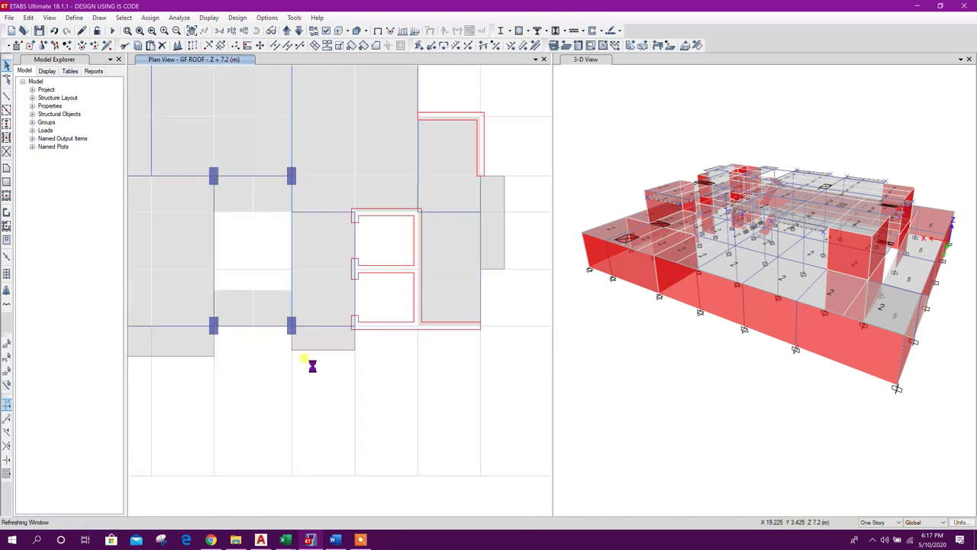
{"action": "scroll", "coordinate": [459, 348], "scroll_direction": "up", "scroll_amount": 1}
{"action": "left_click_drag", "start_coordinate": [461, 362], "coordinate": [430, 244]}
{"action": "middle_click_drag", "start_coordinate": [454, 203], "coordinate": [430, 375]}
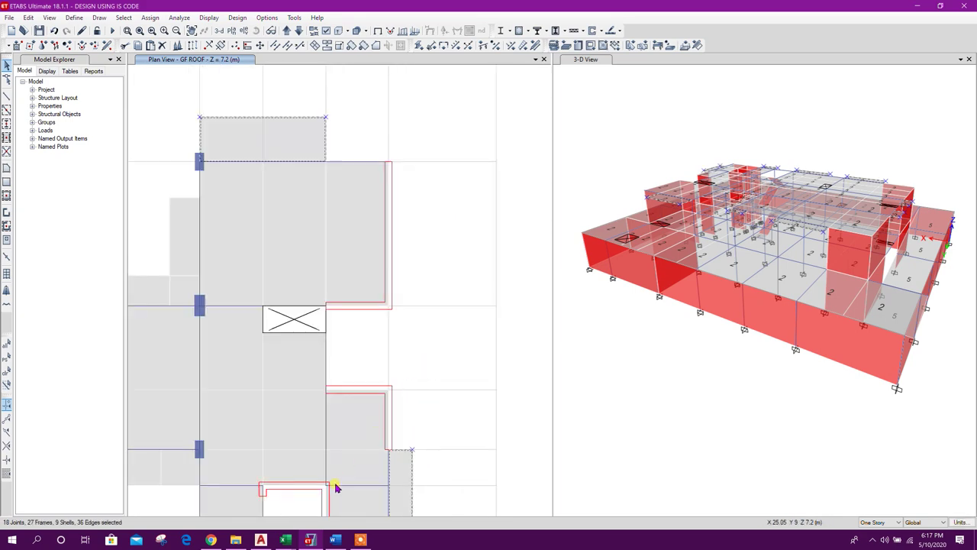
Switch to the Word design document and change the wall height in the wall load formula to 2.0 m.
{"action": "left_click", "coordinate": [334, 540]}
{"action": "scroll", "coordinate": [493, 323], "scroll_direction": "up", "scroll_amount": 8}
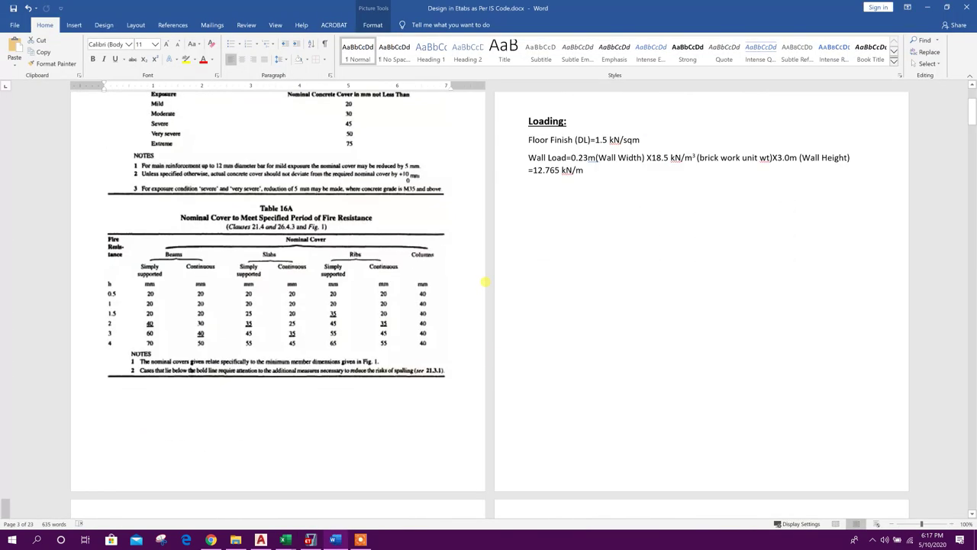
{"action": "scroll", "coordinate": [485, 282], "scroll_direction": "up", "scroll_amount": 3}
{"action": "left_click", "coordinate": [701, 268]}
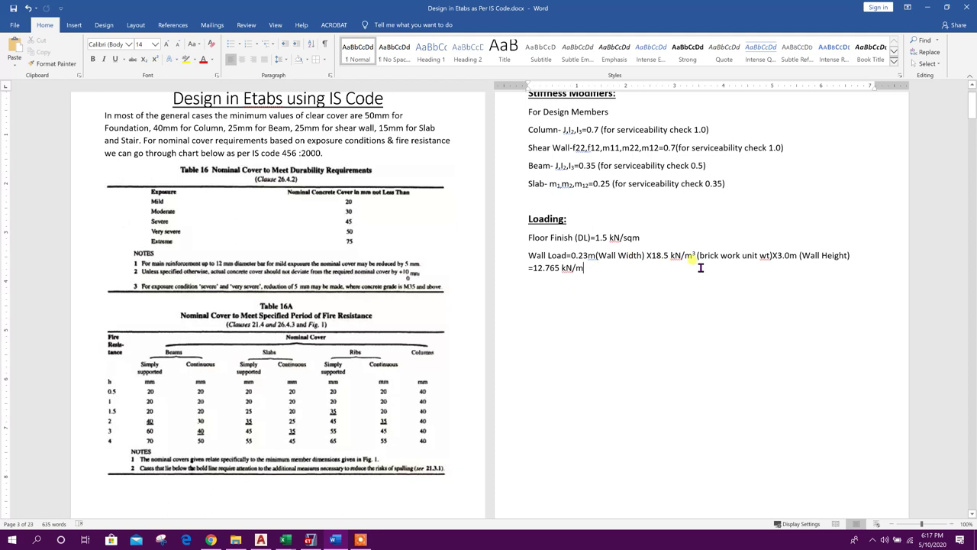
{"action": "left_click", "coordinate": [785, 257]}
{"action": "type", "text": "2"}
Open the Calculator for the balcony wall load.
{"action": "left_click", "coordinate": [37, 539]}
{"action": "left_click", "coordinate": [117, 262]}
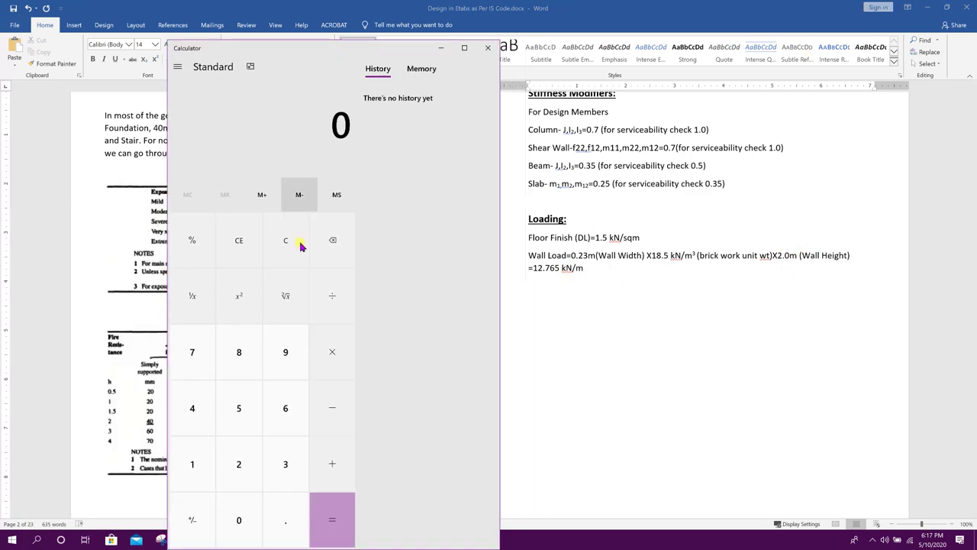
{"action": "left_click", "coordinate": [286, 519]}
{"action": "left_click", "coordinate": [239, 464]}
{"action": "left_click", "coordinate": [286, 464]}
{"action": "left_click", "coordinate": [331, 359]}
{"action": "left_click", "coordinate": [285, 240]}
Calculate the balcony wall load as 0.23 × 18.5 × 2 and close the Calculator.
{"action": "left_click", "coordinate": [285, 519]}
{"action": "left_click", "coordinate": [239, 463]}
{"action": "left_click", "coordinate": [286, 464]}
{"action": "left_click", "coordinate": [193, 463]}
{"action": "left_click", "coordinate": [240, 352]}
{"action": "left_click", "coordinate": [290, 516]}
{"action": "left_click", "coordinate": [239, 408]}
{"action": "left_click", "coordinate": [330, 355]}
{"action": "left_click", "coordinate": [239, 464]}
{"action": "left_click", "coordinate": [332, 519]}
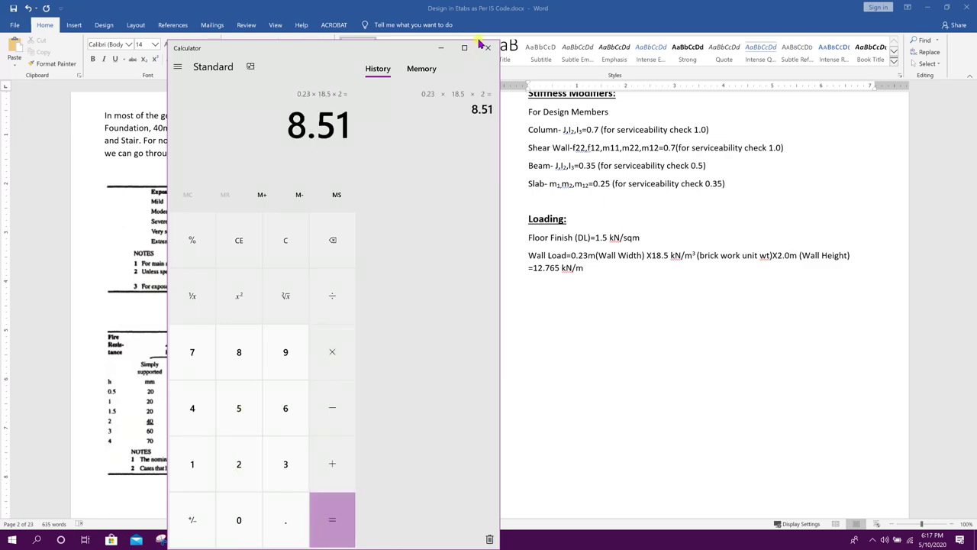
{"action": "left_click", "coordinate": [488, 48]}
Back in ETABS, assign an 8.5 kN/m uniform gravity frame load for pattern PW to the selected balcony edge lines, replacing existing loads.
{"action": "left_click", "coordinate": [929, 7]}
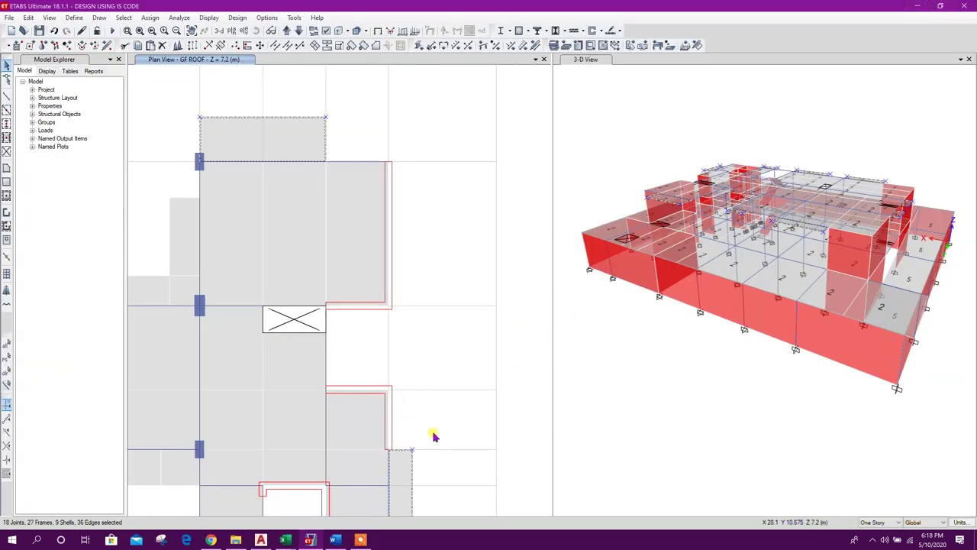
{"action": "scroll", "coordinate": [474, 320], "scroll_direction": "down", "scroll_amount": 3}
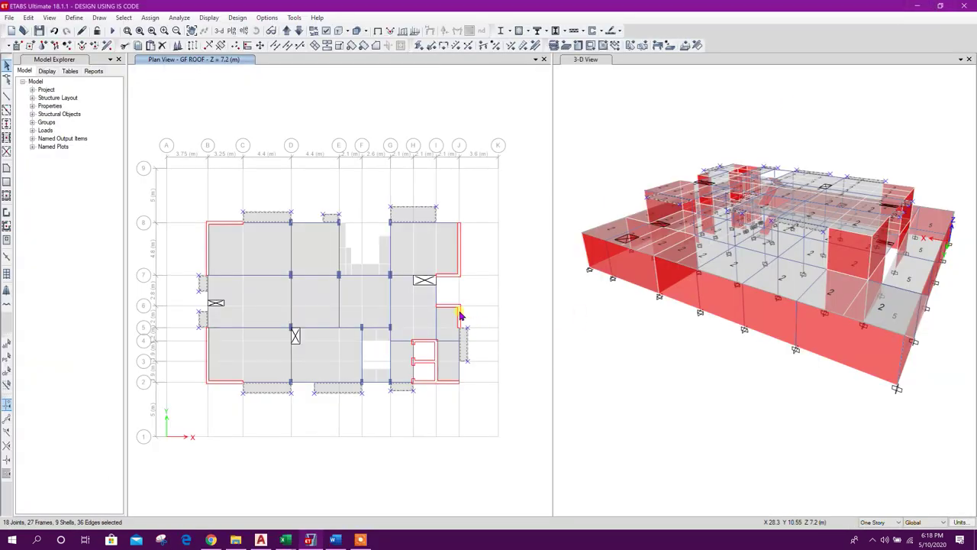
{"action": "left_click", "coordinate": [523, 45]}
{"action": "left_click_drag", "start_coordinate": [623, 130], "coordinate": [776, 115]}
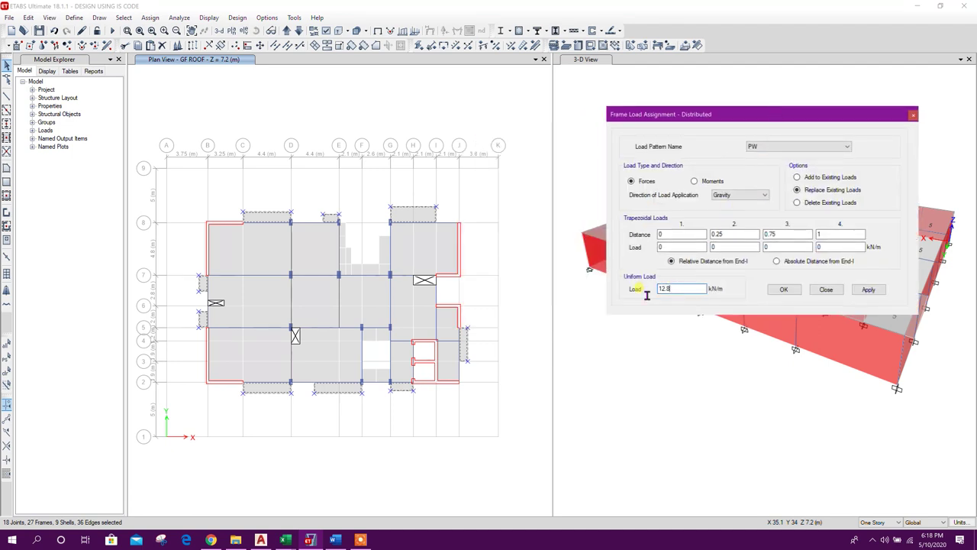
{"action": "left_click", "coordinate": [868, 290]}
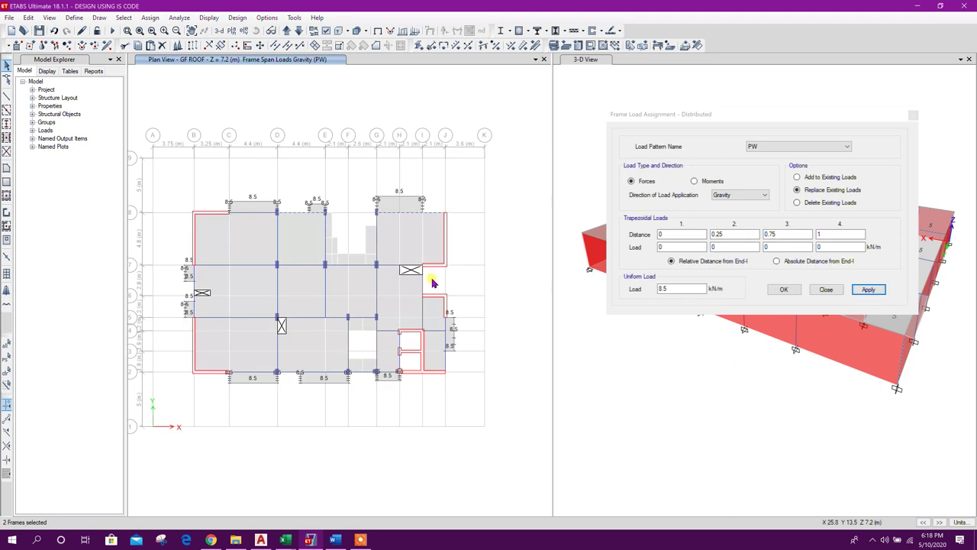
Assign a 12.8 kN/m uniform gravity load for pattern PW to the perimeter beams on grids J, 2, B, 8 and I, replacing existing loads.
{"action": "left_click", "coordinate": [447, 353]}
{"action": "scroll", "coordinate": [374, 380], "scroll_direction": "up", "scroll_amount": 2}
{"action": "left_click", "coordinate": [373, 370]}
{"action": "middle_click_drag", "start_coordinate": [301, 386], "coordinate": [480, 404]}
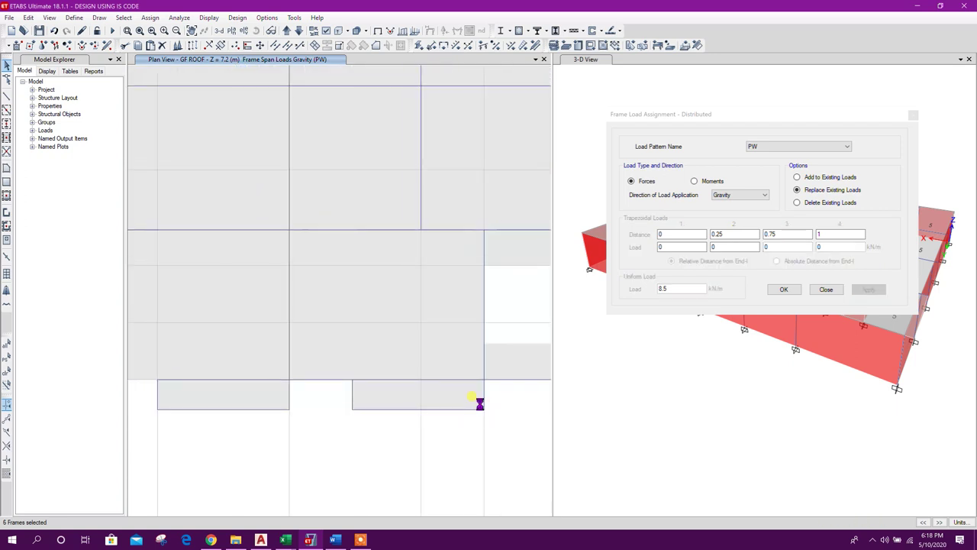
{"action": "left_click", "coordinate": [430, 379]}
{"action": "left_click", "coordinate": [321, 379]}
{"action": "middle_click_drag", "start_coordinate": [310, 390], "coordinate": [493, 367]}
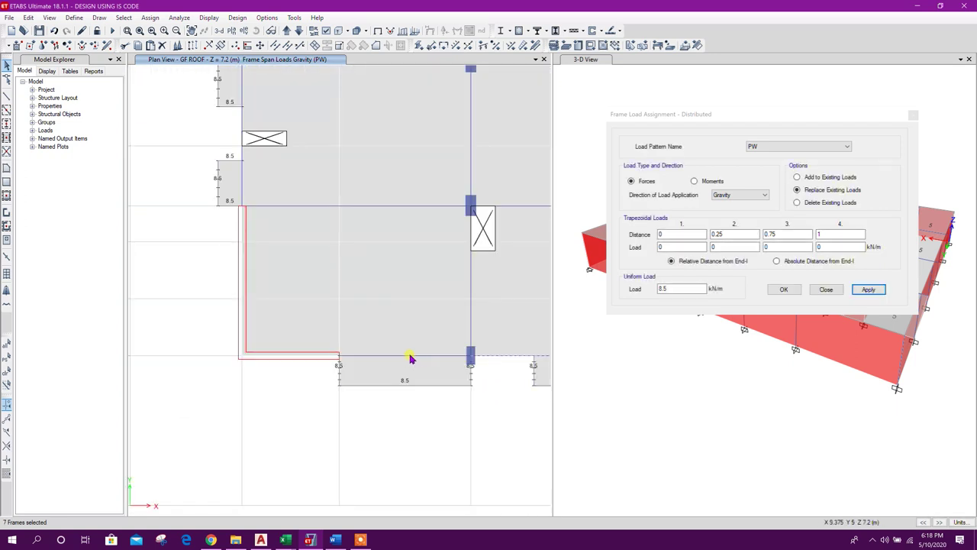
{"action": "middle_click_drag", "start_coordinate": [294, 229], "coordinate": [297, 375]}
{"action": "left_click", "coordinate": [241, 280]}
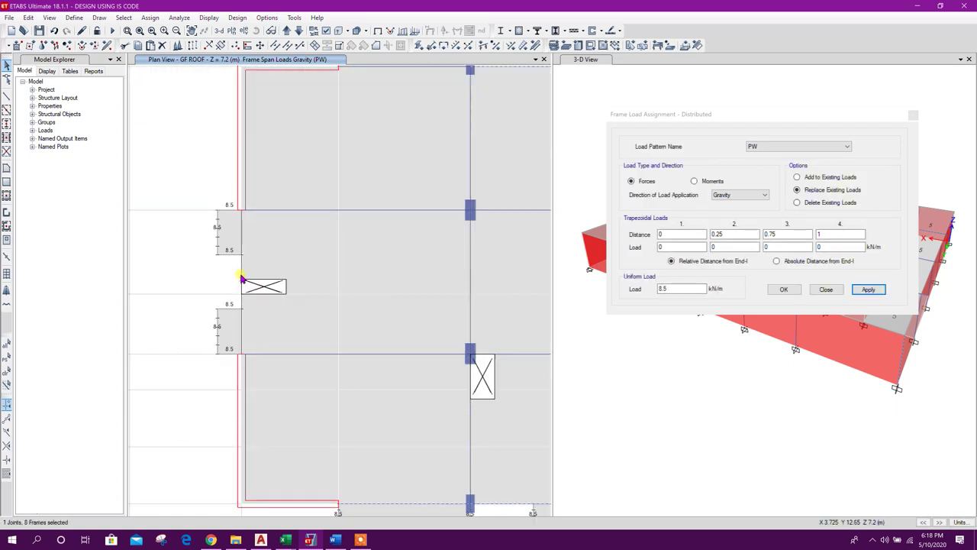
{"action": "left_click", "coordinate": [241, 281]}
{"action": "middle_click_drag", "start_coordinate": [318, 220], "coordinate": [296, 405]}
{"action": "left_click", "coordinate": [342, 251]}
{"action": "middle_click_drag", "start_coordinate": [445, 272], "coordinate": [341, 284]}
{"action": "left_click", "coordinate": [307, 262]}
{"action": "scroll", "coordinate": [291, 287], "scroll_direction": "down", "scroll_amount": 4}
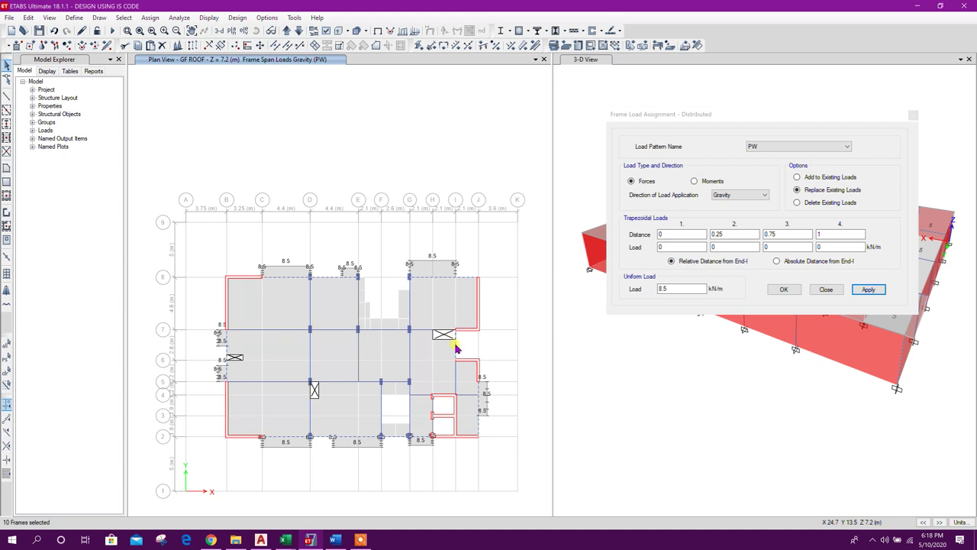
{"action": "middle_click_drag", "start_coordinate": [456, 345], "coordinate": [434, 314]}
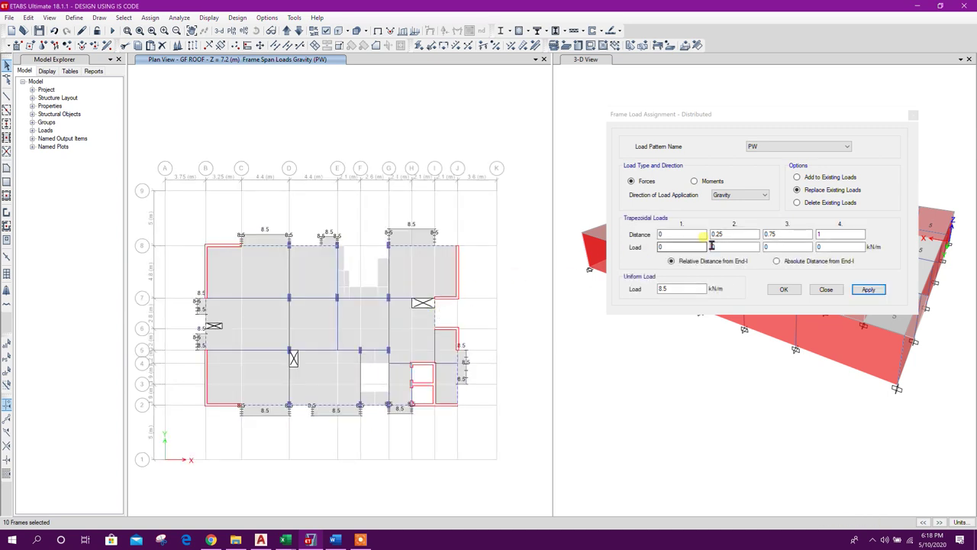
{"action": "left_click_drag", "start_coordinate": [680, 290], "coordinate": [612, 299]}
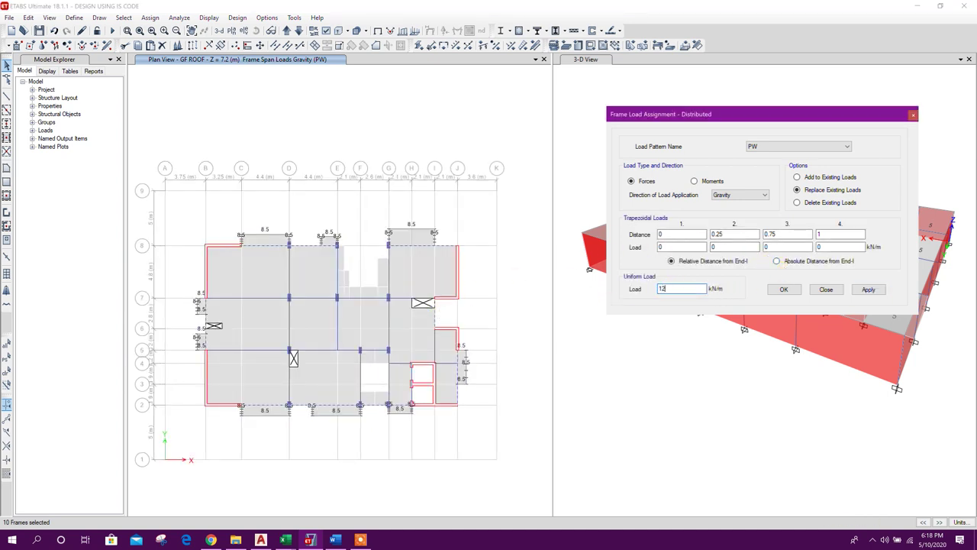
{"action": "left_click", "coordinate": [868, 290]}
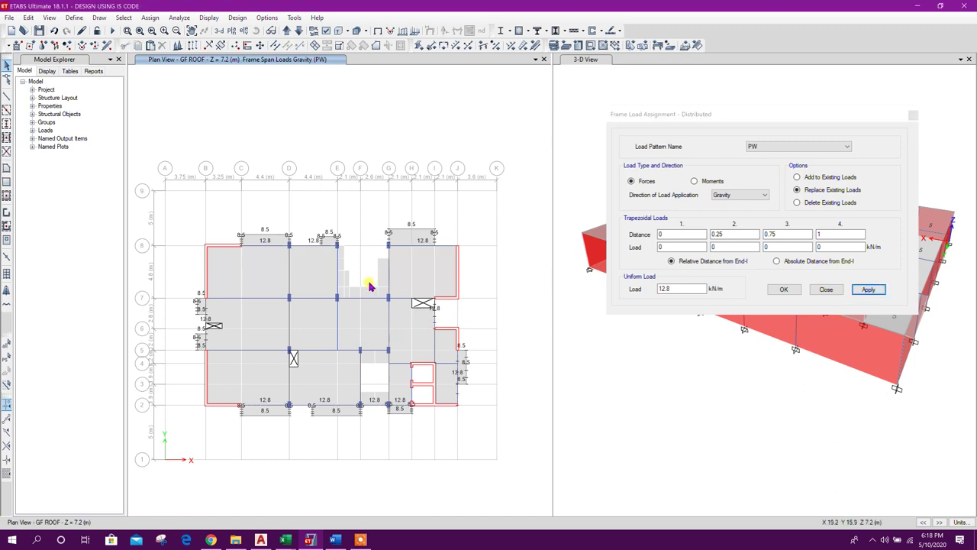
Draw straight frame lines with property None along the slab edges around the stepped opening between grids E and G.
{"action": "scroll", "coordinate": [366, 273], "scroll_direction": "up", "scroll_amount": 3}
{"action": "middle_click_drag", "start_coordinate": [366, 274], "coordinate": [298, 275]}
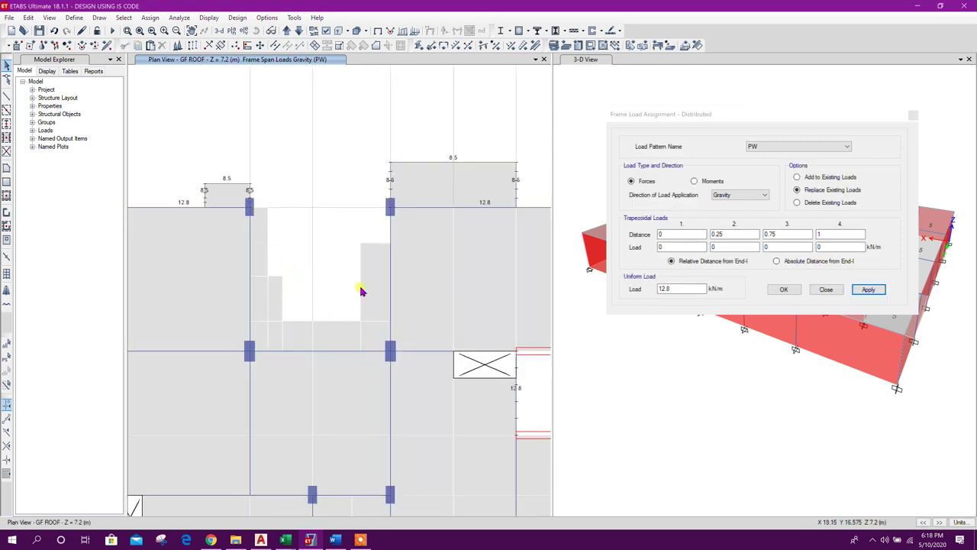
{"action": "left_click", "coordinate": [6, 94]}
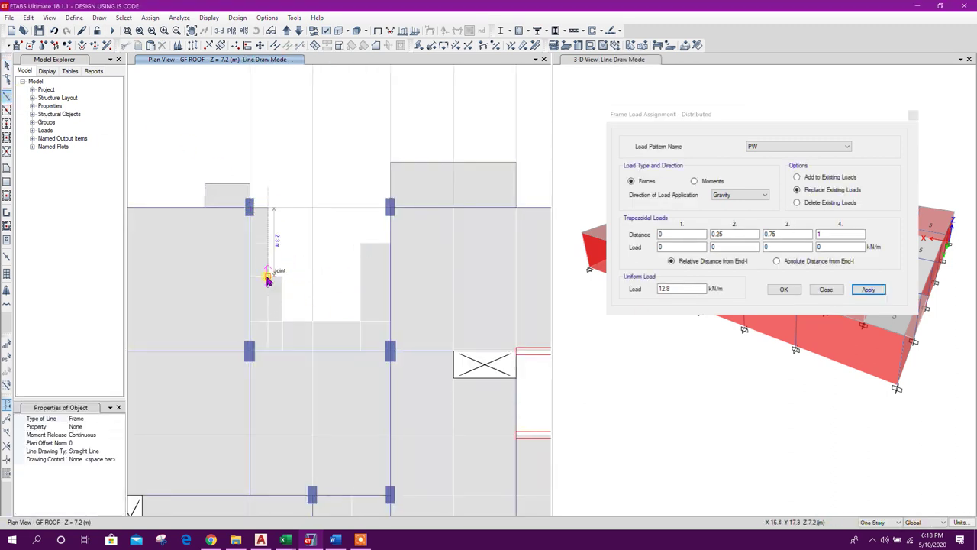
{"action": "left_click", "coordinate": [360, 243]}
{"action": "left_click", "coordinate": [390, 243]}
{"action": "mouse_move", "coordinate": [311, 254]}
{"action": "middle_mouse_down"}
{"action": "mouse_move", "coordinate": [320, 209]}
{"action": "mouse_move", "coordinate": [312, 230]}
{"action": "middle_mouse_up"}
{"action": "key", "text": "Escape"}
Assign an 8.5 kN/m uniform PW gravity load to the seven edge lines around the stepped opening.
{"action": "left_click_drag", "start_coordinate": [213, 164], "coordinate": [277, 261]}
{"action": "left_click_drag", "start_coordinate": [678, 288], "coordinate": [629, 299]}
{"action": "type", "text": "8.5"}
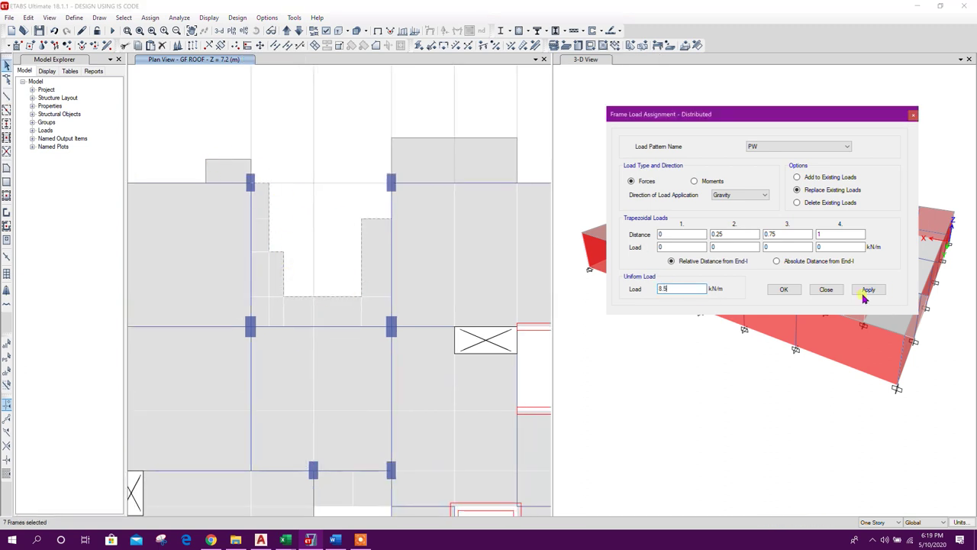
{"action": "left_click", "coordinate": [863, 292]}
Assign a 12.8 kN/m uniform PW gravity load to the three beams on grids E, G and 7 around the stepped opening.
{"action": "left_click", "coordinate": [391, 298]}
{"action": "left_click", "coordinate": [378, 328]}
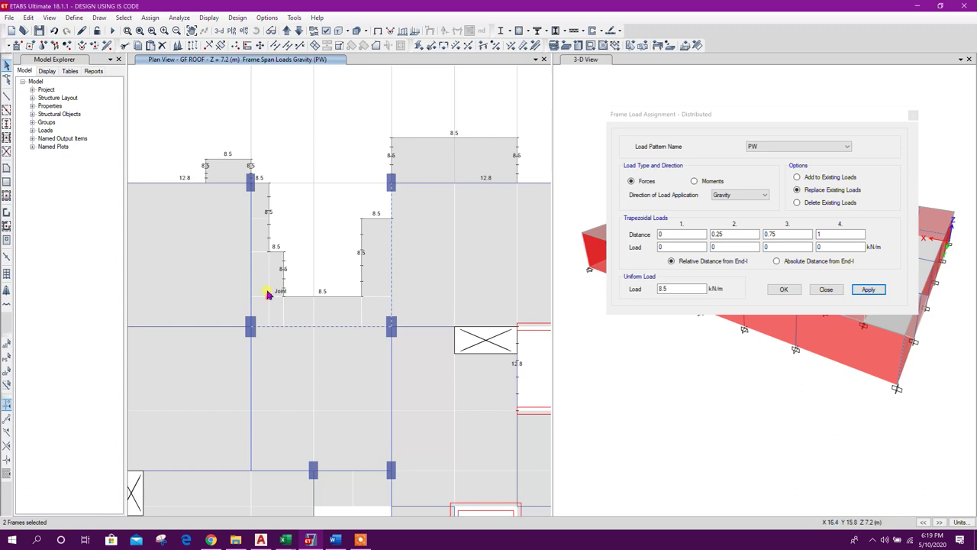
{"action": "left_click", "coordinate": [687, 288]}
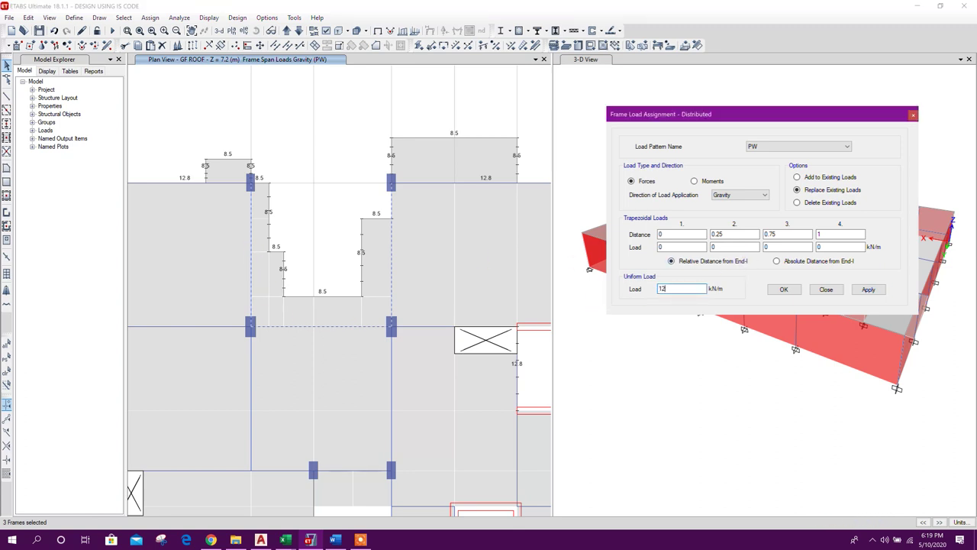
{"action": "left_click", "coordinate": [868, 289]}
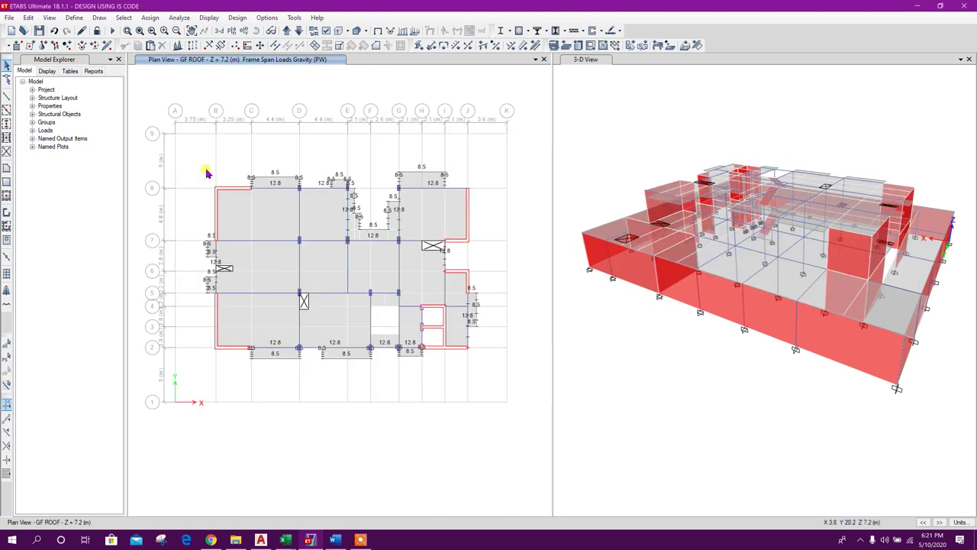
Draw interior wall lines with property None on grid C between grids 7 and 5 and on grid E between grids 5 and 2.
{"action": "left_click", "coordinate": [7, 96]}
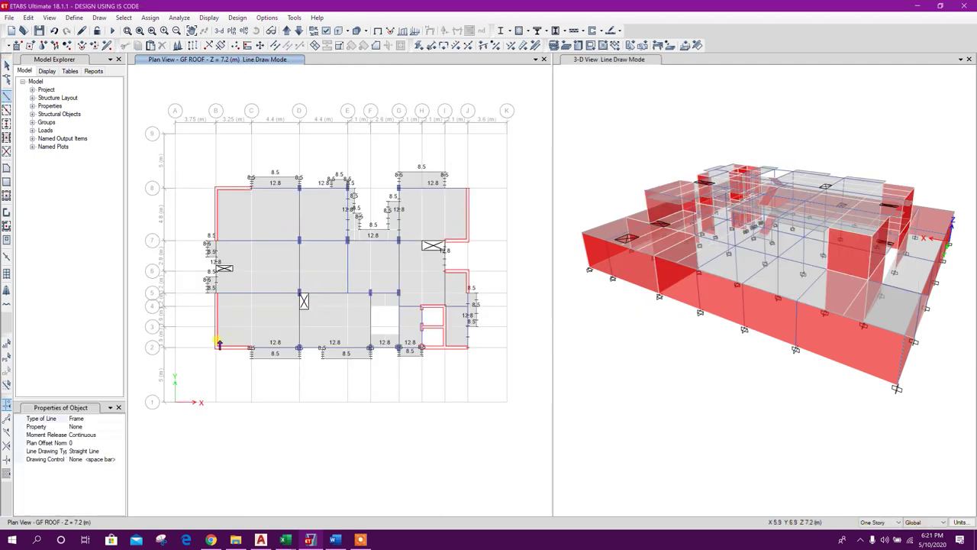
{"action": "scroll", "coordinate": [243, 271], "scroll_direction": "up", "scroll_amount": 3}
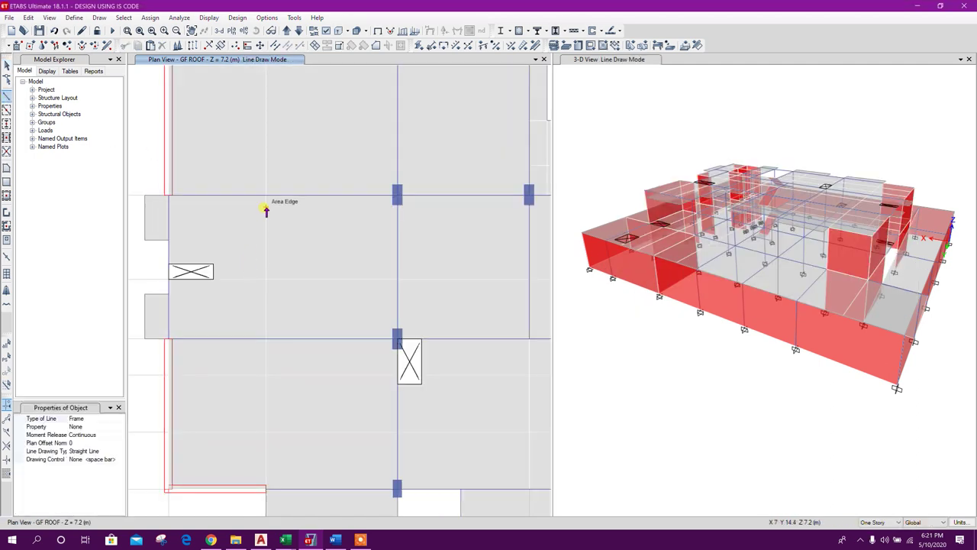
{"action": "middle_click_drag", "start_coordinate": [293, 255], "coordinate": [288, 325]}
{"action": "middle_click_drag", "start_coordinate": [287, 382], "coordinate": [293, 314]}
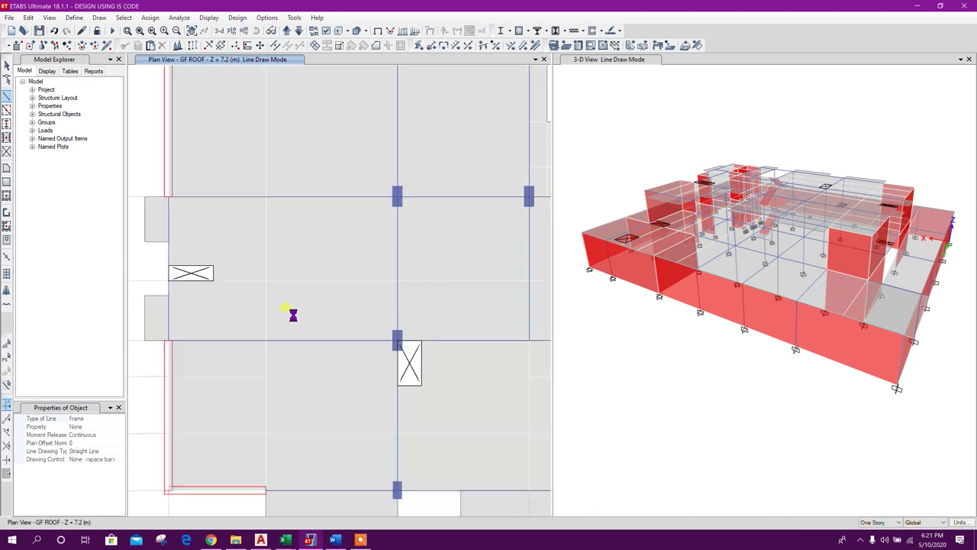
{"action": "left_click", "coordinate": [267, 344]}
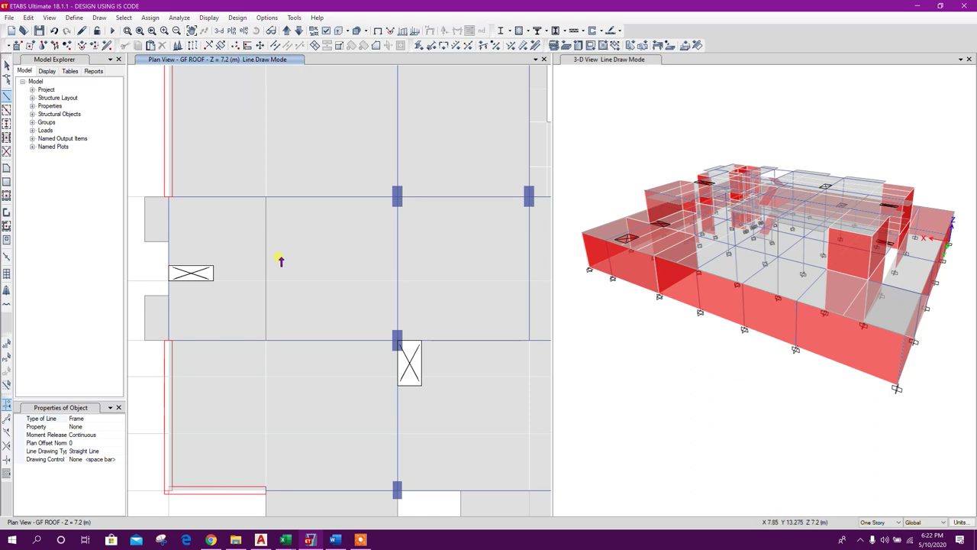
{"action": "middle_click_drag", "start_coordinate": [530, 337], "coordinate": [387, 221]}
{"action": "left_click", "coordinate": [387, 223]}
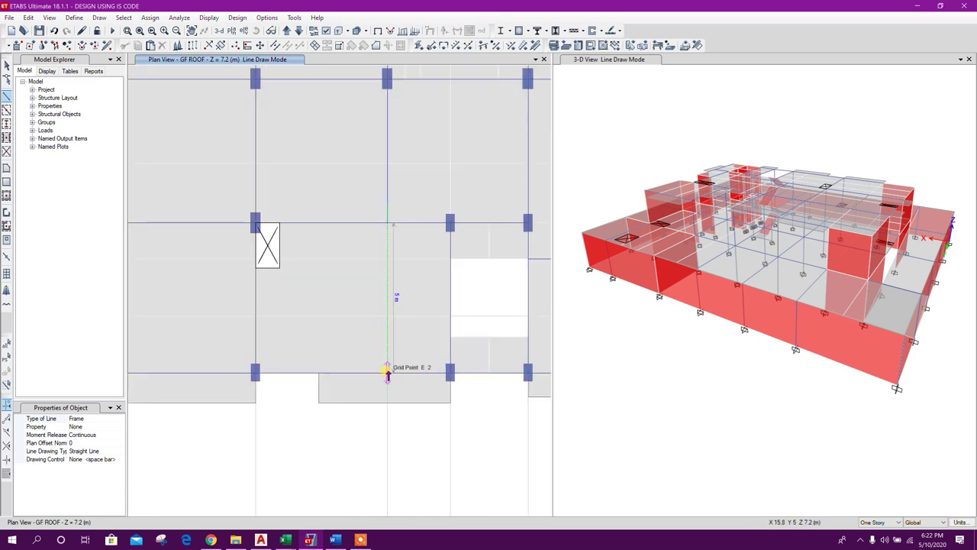
{"action": "left_click", "coordinate": [387, 374]}
{"action": "right_click", "coordinate": [340, 376]}
Draw an interior wall line with property None along grid 6 from grid G to grid I.
{"action": "scroll", "coordinate": [336, 367], "scroll_direction": "down", "scroll_amount": 4}
{"action": "middle_click_drag", "start_coordinate": [408, 304], "coordinate": [373, 318]}
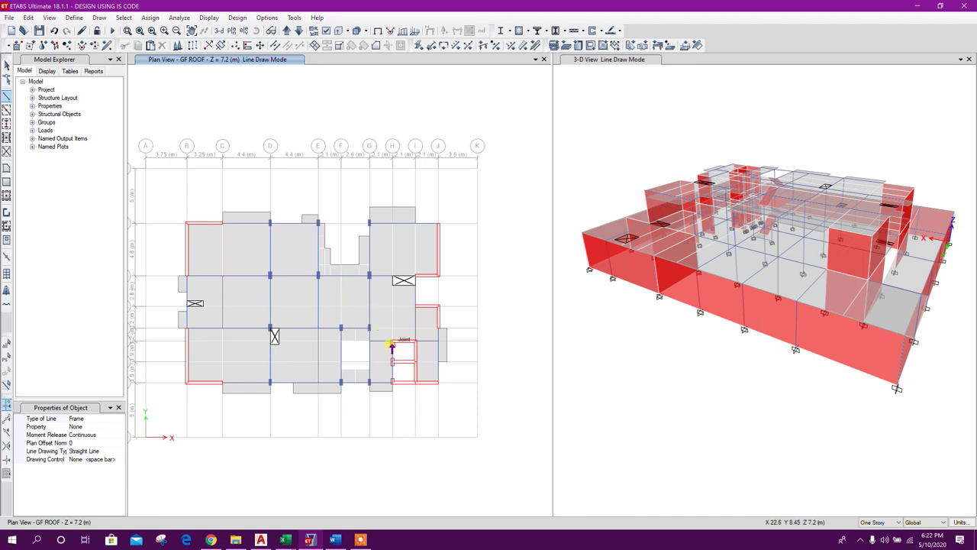
{"action": "scroll", "coordinate": [393, 345], "scroll_direction": "up", "scroll_amount": 3}
{"action": "scroll", "coordinate": [339, 288], "scroll_direction": "down", "scroll_amount": 1}
{"action": "left_click", "coordinate": [333, 284]}
{"action": "right_click", "coordinate": [432, 300]}
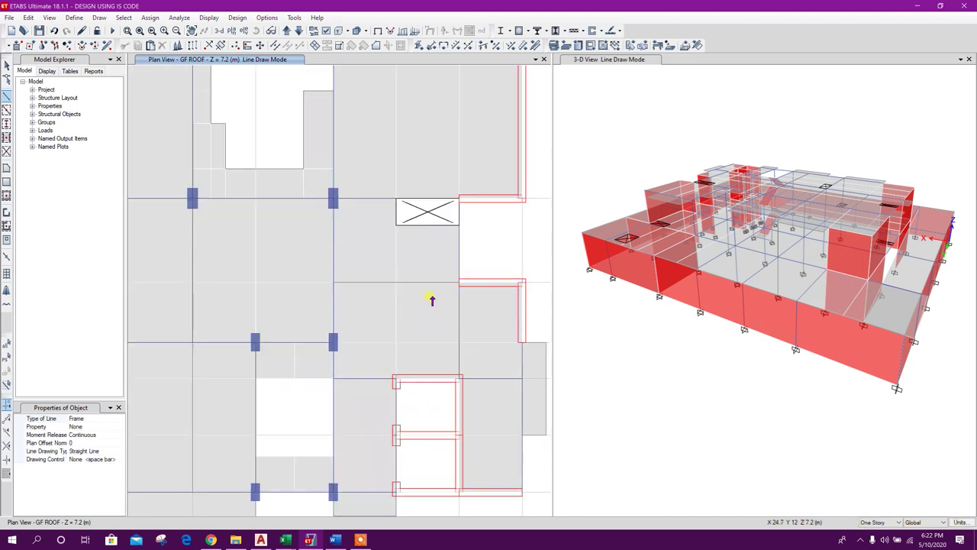
{"action": "scroll", "coordinate": [432, 300], "scroll_direction": "down", "scroll_amount": 3}
{"action": "middle_click_drag", "start_coordinate": [340, 310], "coordinate": [381, 318]}
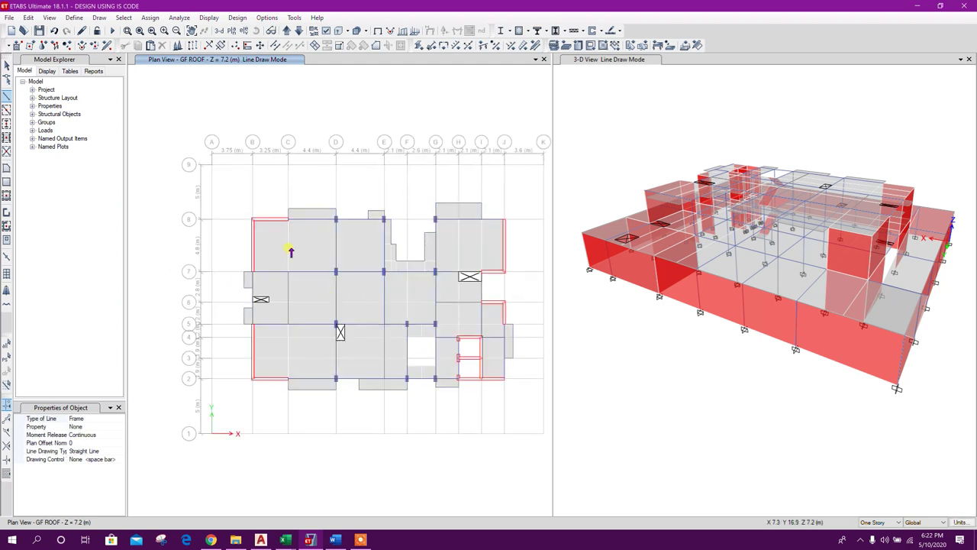
Apply the drawing snap options for placing wall lines from the balcony corner on grid B.
{"action": "scroll", "coordinate": [291, 251], "scroll_direction": "up", "scroll_amount": 2}
{"action": "middle_click_drag", "start_coordinate": [330, 397], "coordinate": [291, 338]}
{"action": "left_click", "coordinate": [191, 284]}
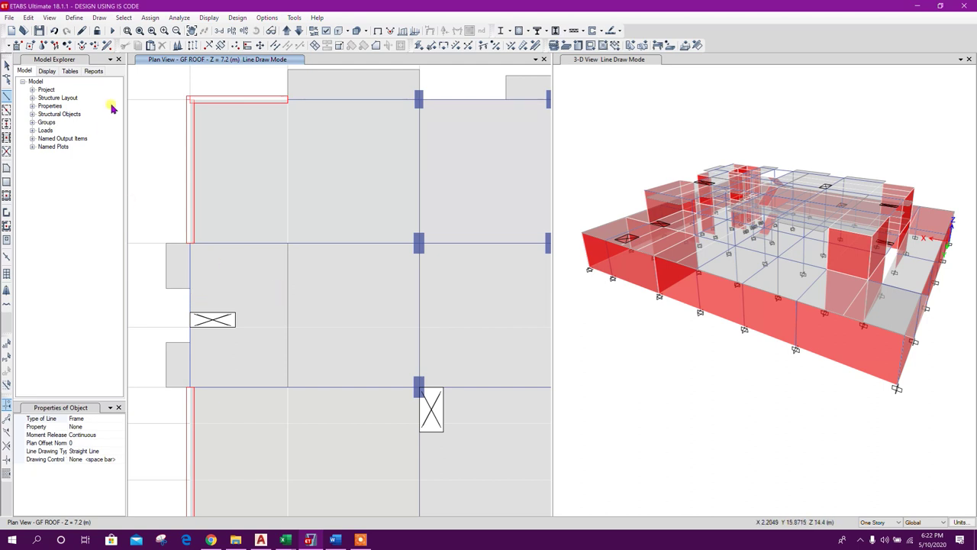
{"action": "left_click", "coordinate": [99, 17]}
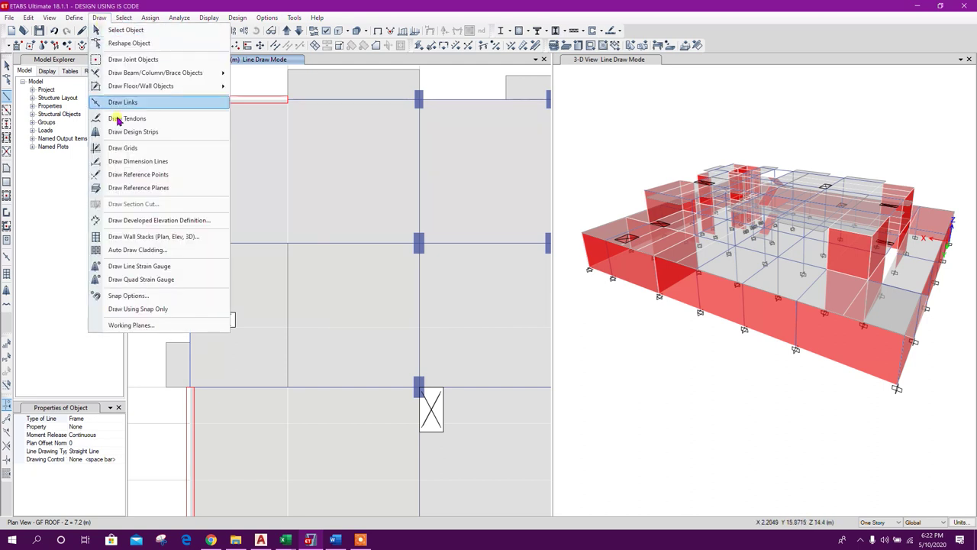
{"action": "left_click", "coordinate": [130, 296]}
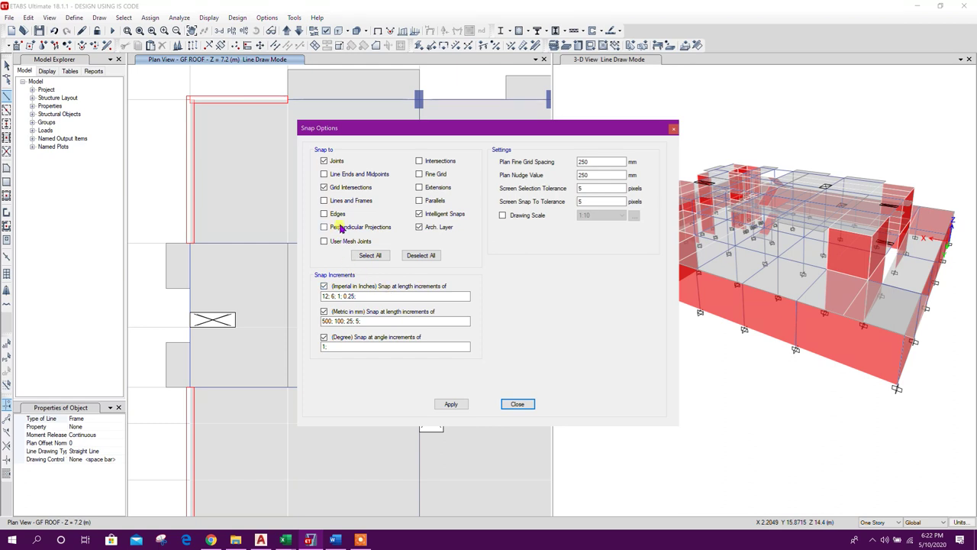
{"action": "left_click", "coordinate": [451, 403]}
{"action": "left_click", "coordinate": [517, 404]}
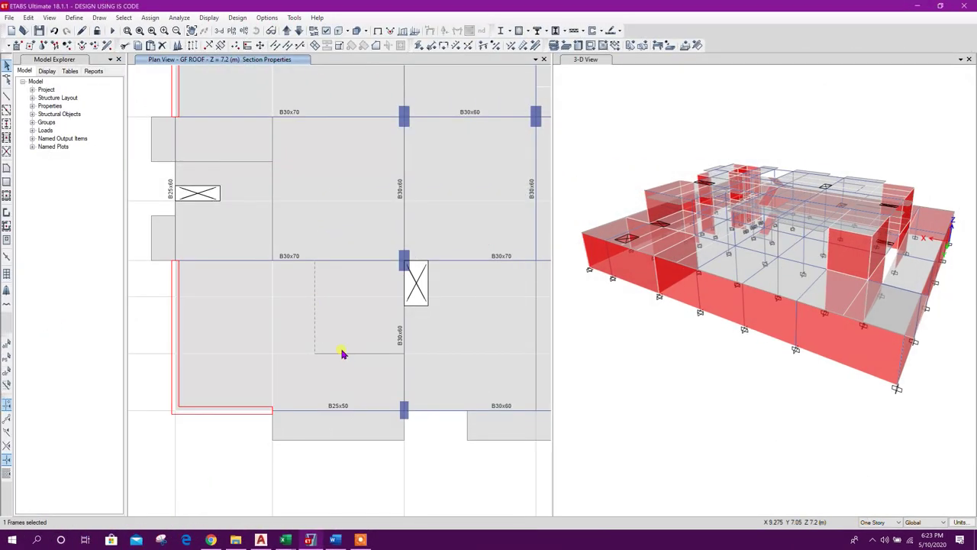
Select the drawn interior wall lines between grids B and D, on grid E and on grid 6.
{"action": "middle_click_drag", "start_coordinate": [424, 319], "coordinate": [290, 282]}
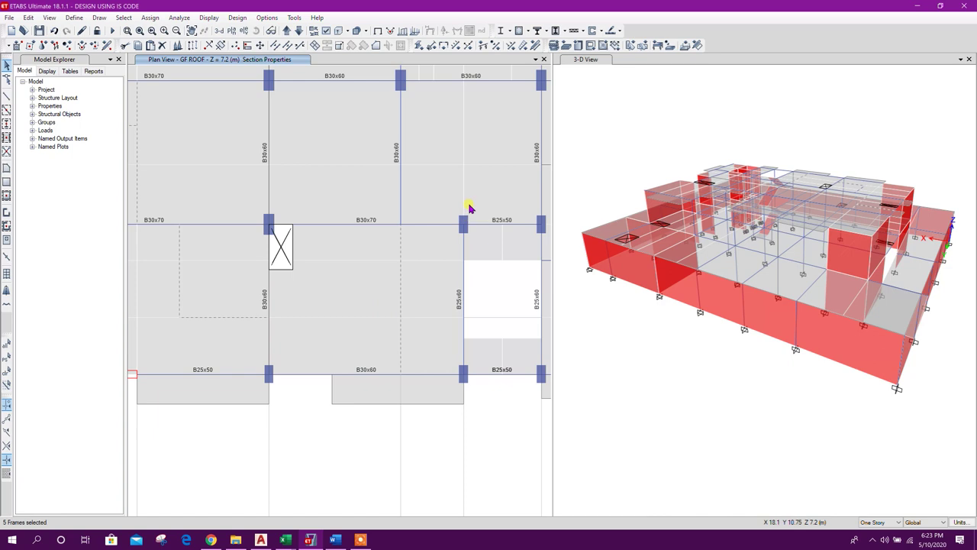
{"action": "middle_click_drag", "start_coordinate": [470, 206], "coordinate": [395, 334]}
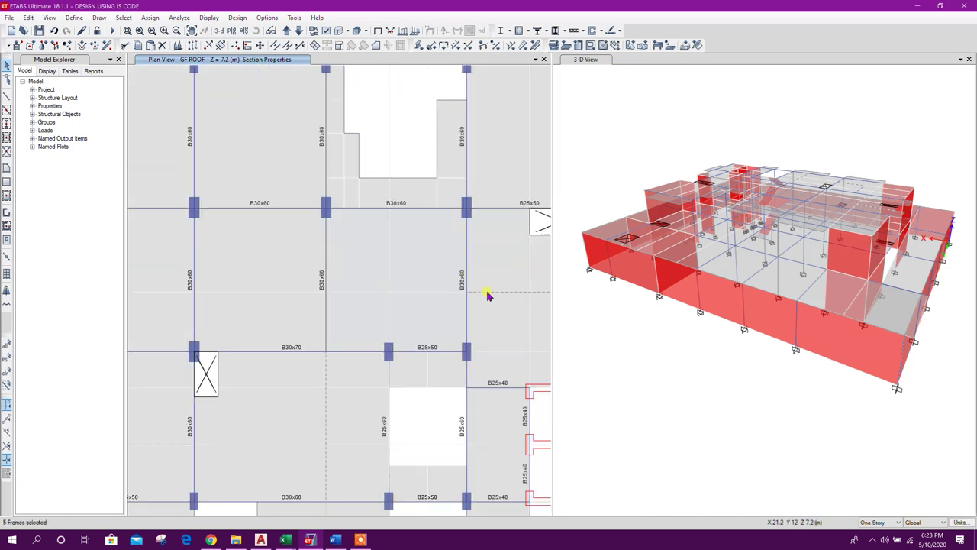
{"action": "scroll", "coordinate": [405, 308], "scroll_direction": "down", "scroll_amount": 1}
{"action": "scroll", "coordinate": [436, 301], "scroll_direction": "up", "scroll_amount": 1}
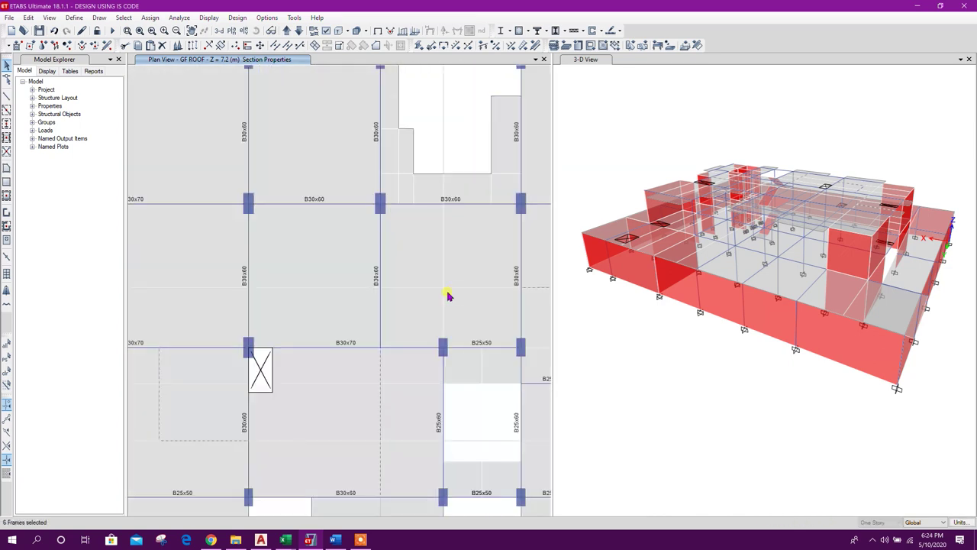
{"action": "scroll", "coordinate": [350, 297], "scroll_direction": "down", "scroll_amount": 1}
{"action": "scroll", "coordinate": [375, 349], "scroll_direction": "up", "scroll_amount": 2}
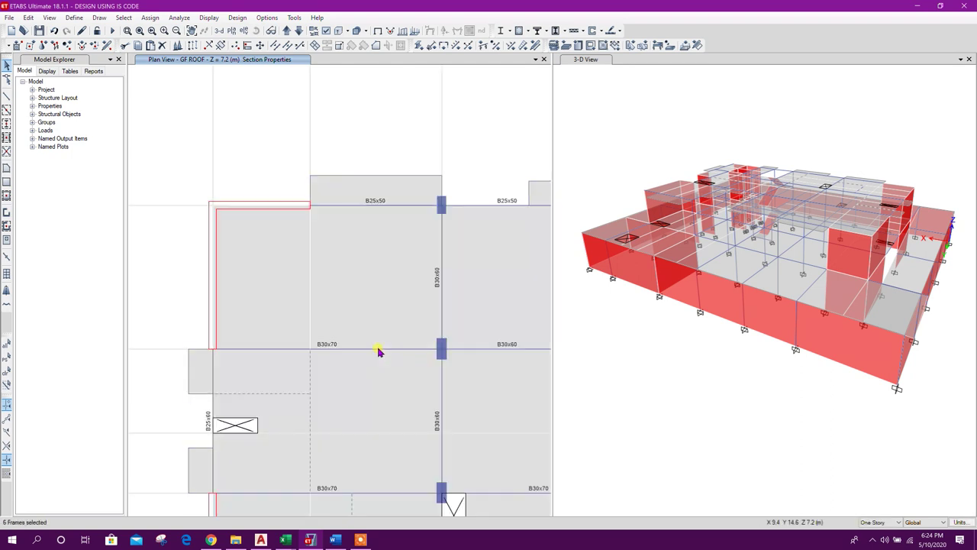
Add the wall-carrying beams on grids D, 5 and 7 to the selection and assign all selected frames a 12.8 kN/m uniform PW gravity load.
{"action": "left_click", "coordinate": [441, 279]}
{"action": "scroll", "coordinate": [323, 308], "scroll_direction": "down", "scroll_amount": 1}
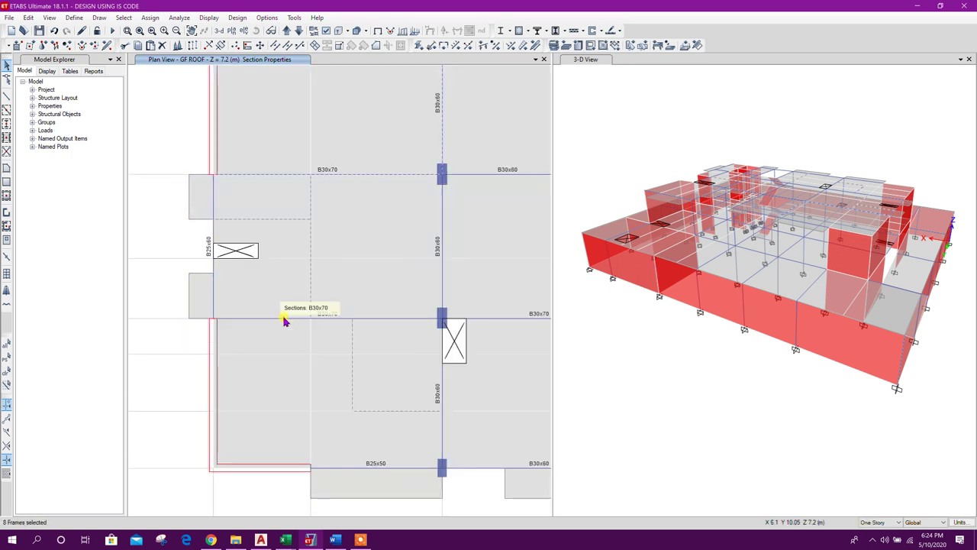
{"action": "scroll", "coordinate": [364, 291], "scroll_direction": "up", "scroll_amount": 1}
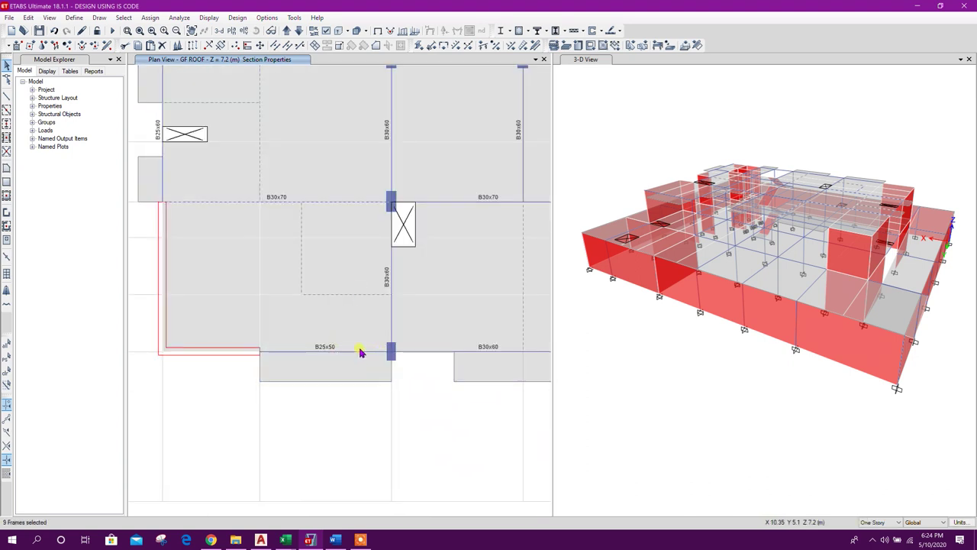
{"action": "left_click", "coordinate": [391, 316]}
{"action": "middle_click_drag", "start_coordinate": [505, 319], "coordinate": [366, 336]}
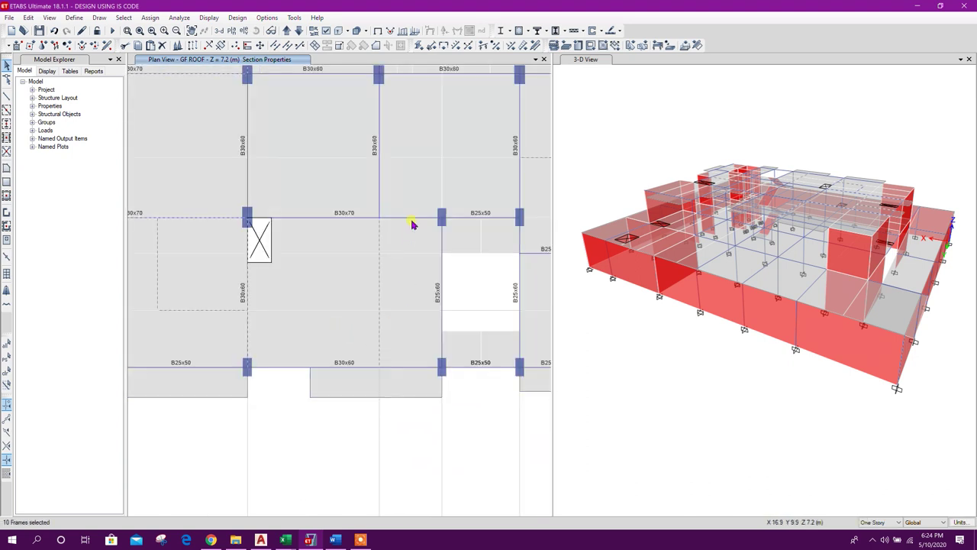
{"action": "middle_click_drag", "start_coordinate": [413, 228], "coordinate": [369, 342]}
{"action": "middle_click_drag", "start_coordinate": [362, 200], "coordinate": [359, 281]}
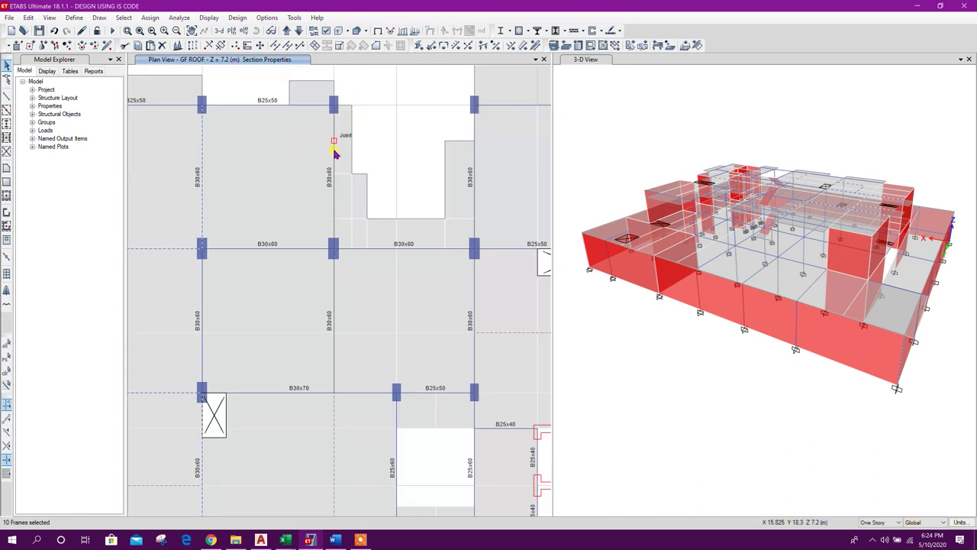
{"action": "middle_click_drag", "start_coordinate": [398, 310], "coordinate": [367, 269]}
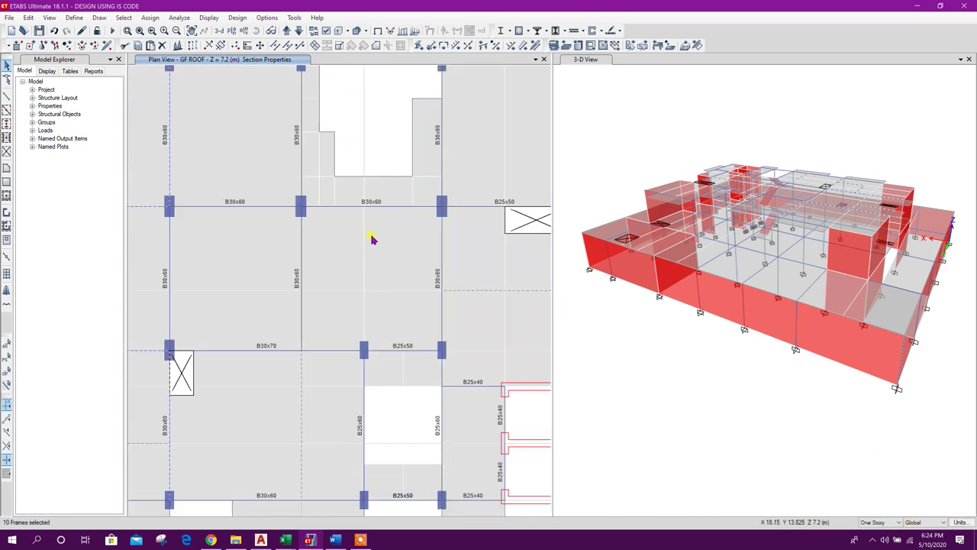
{"action": "middle_click_drag", "start_coordinate": [476, 246], "coordinate": [426, 286]}
{"action": "left_click", "coordinate": [433, 246]}
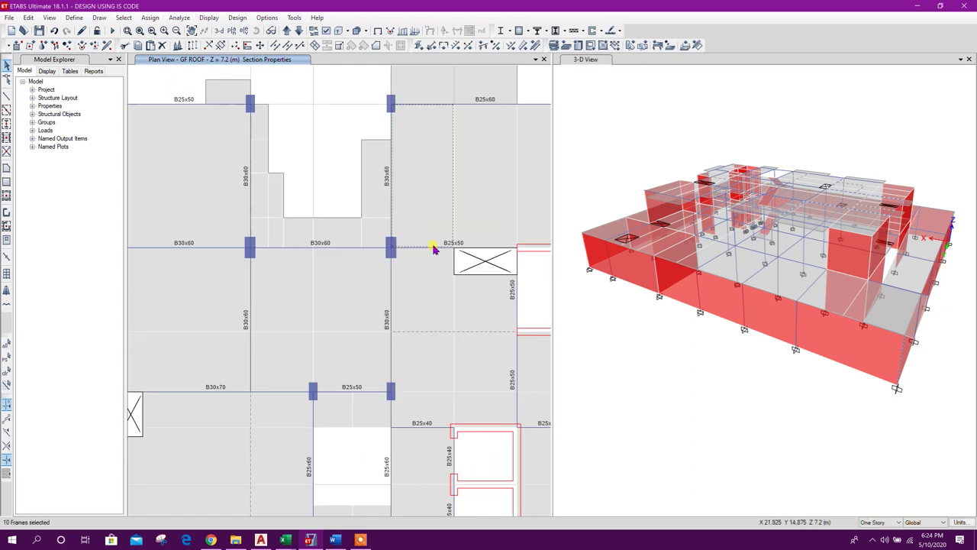
{"action": "middle_click_drag", "start_coordinate": [436, 251], "coordinate": [356, 323]}
{"action": "scroll", "coordinate": [356, 321], "scroll_direction": "down", "scroll_amount": 5}
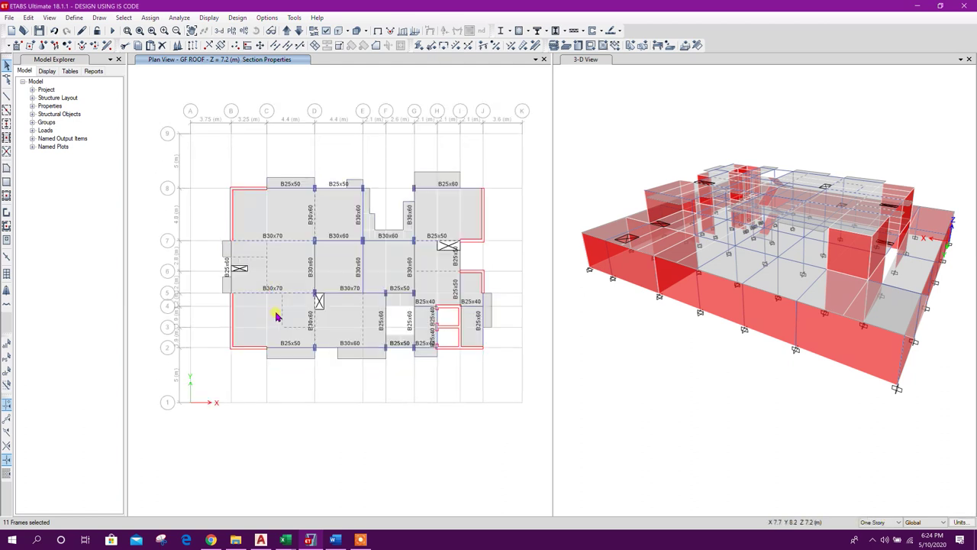
{"action": "scroll", "coordinate": [281, 319], "scroll_direction": "up", "scroll_amount": 5}
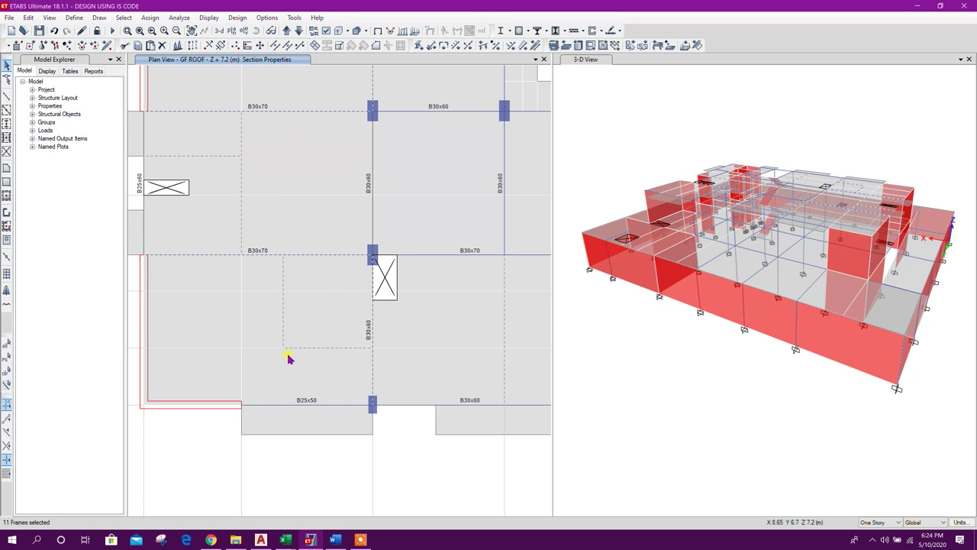
{"action": "scroll", "coordinate": [290, 354], "scroll_direction": "down", "scroll_amount": 3}
{"action": "left_click", "coordinate": [522, 46]}
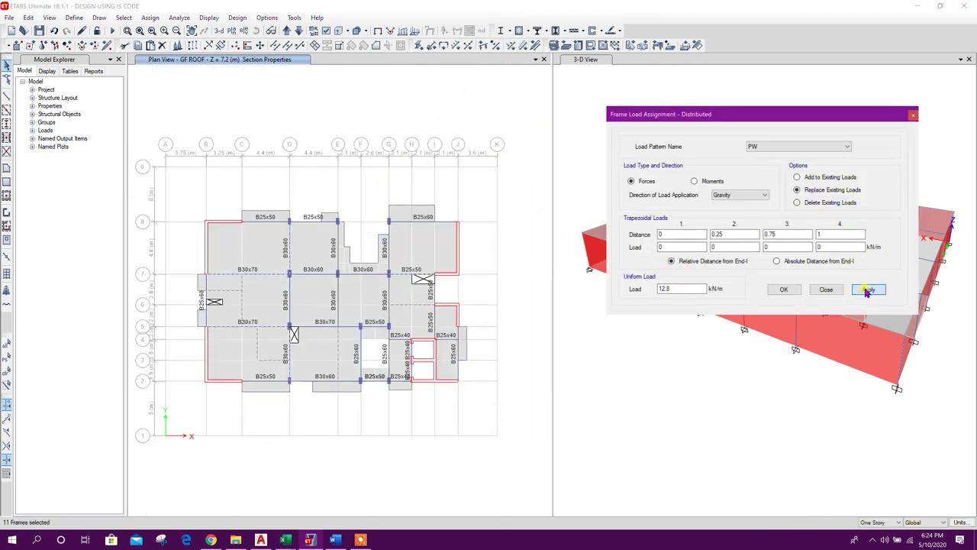
{"action": "left_click", "coordinate": [868, 290]}
{"action": "left_click", "coordinate": [826, 290]}
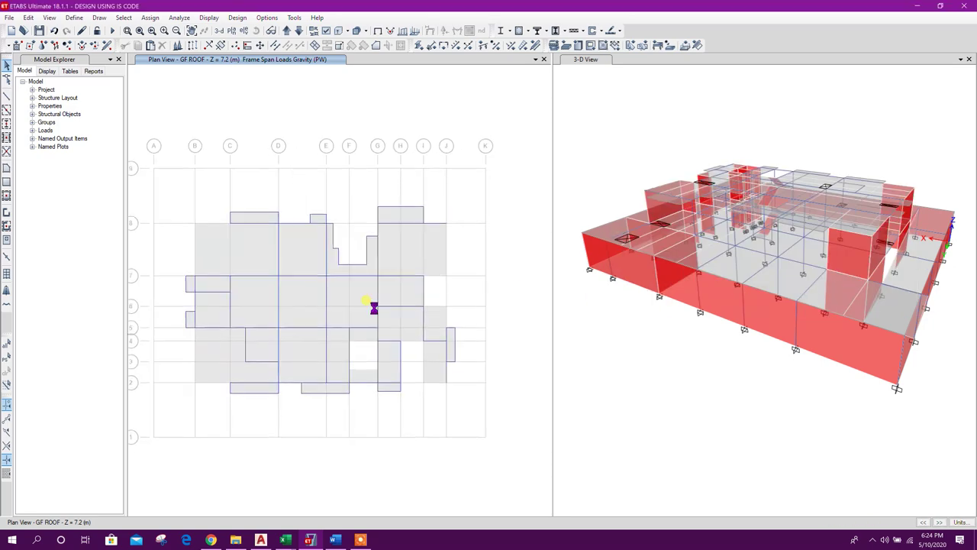
Show the GF ROOF story in a rotated 3-D view and focus on the beams beside the staircase opening on grid 2.
{"action": "left_click", "coordinate": [272, 31]}
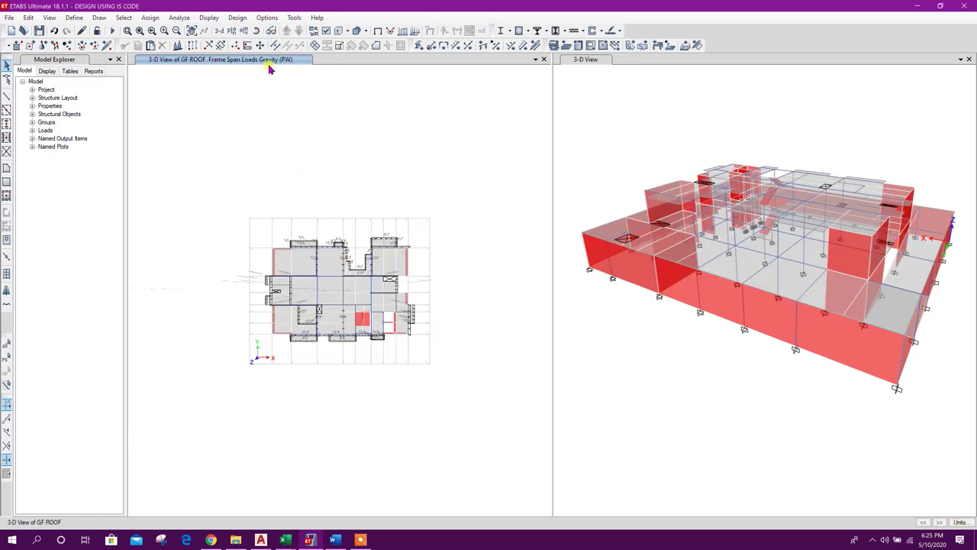
{"action": "left_click", "coordinate": [257, 31]}
{"action": "left_click_drag", "start_coordinate": [341, 351], "coordinate": [379, 229]}
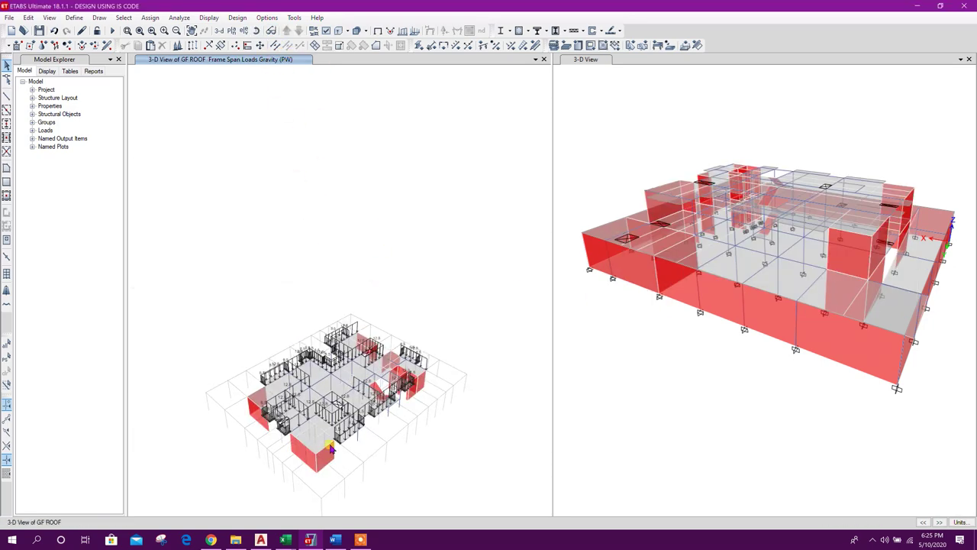
{"action": "scroll", "coordinate": [331, 441], "scroll_direction": "up", "scroll_amount": 4}
{"action": "middle_click_drag", "start_coordinate": [394, 473], "coordinate": [373, 373]}
{"action": "middle_click_drag", "start_coordinate": [275, 384], "coordinate": [361, 367]}
{"action": "middle_click_drag", "start_coordinate": [438, 355], "coordinate": [362, 397]}
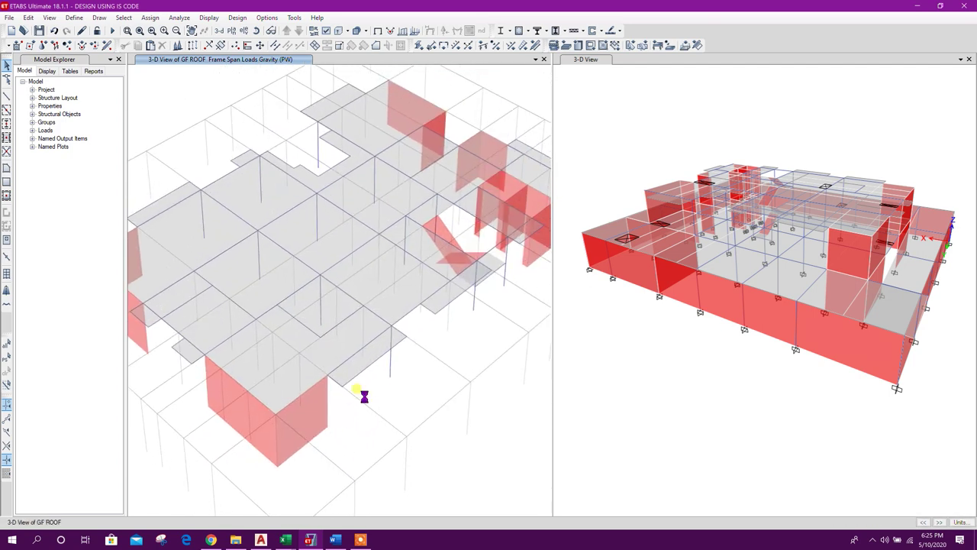
{"action": "middle_click_drag", "start_coordinate": [446, 385], "coordinate": [410, 358]}
{"action": "scroll", "coordinate": [448, 260], "scroll_direction": "up", "scroll_amount": 4}
{"action": "middle_click_drag", "start_coordinate": [447, 301], "coordinate": [413, 341]}
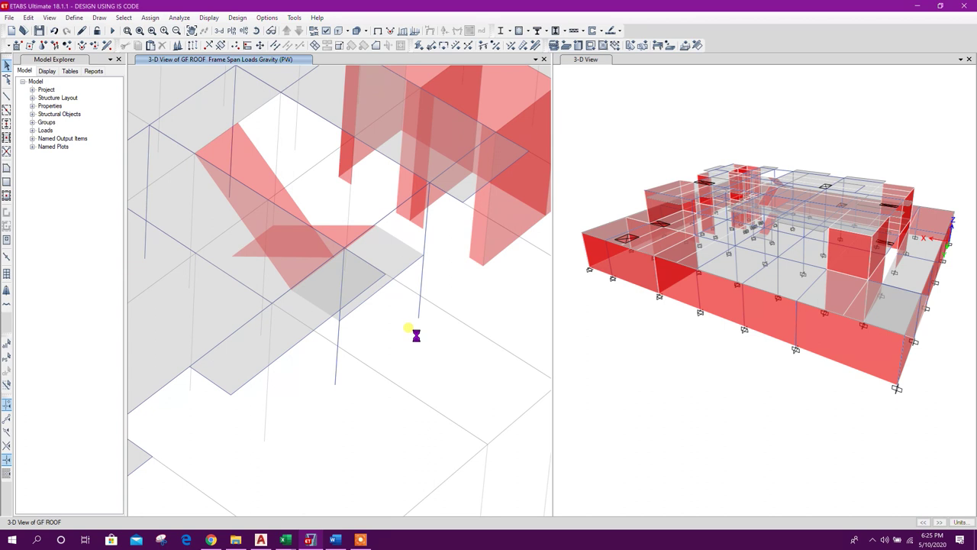
{"action": "middle_click_drag", "start_coordinate": [398, 313], "coordinate": [396, 294]}
Assign a uniform PW gravity load of 12.8/2 kN/m to the roof-level beam and the lower landing beam on grid 2 beside the stairs.
{"action": "left_click", "coordinate": [396, 288]}
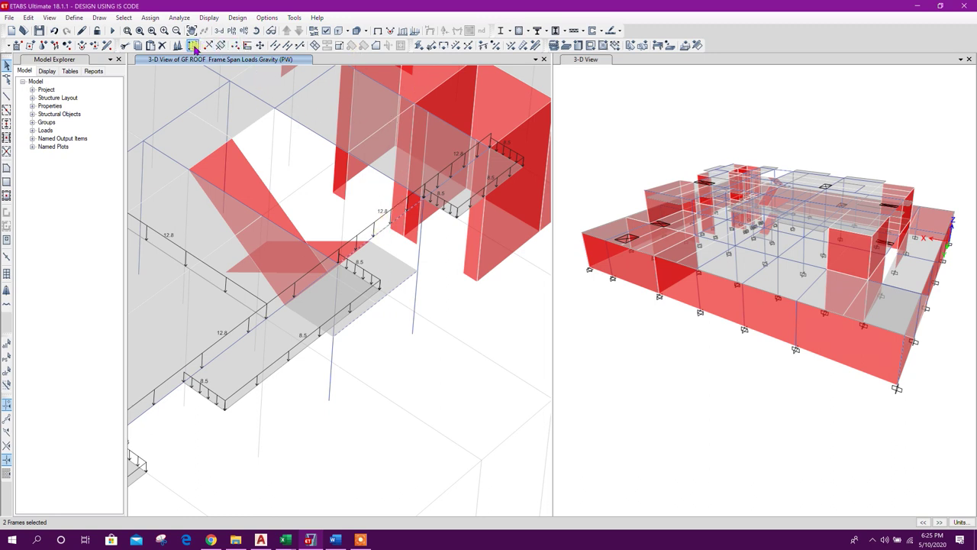
{"action": "left_click", "coordinate": [523, 47]}
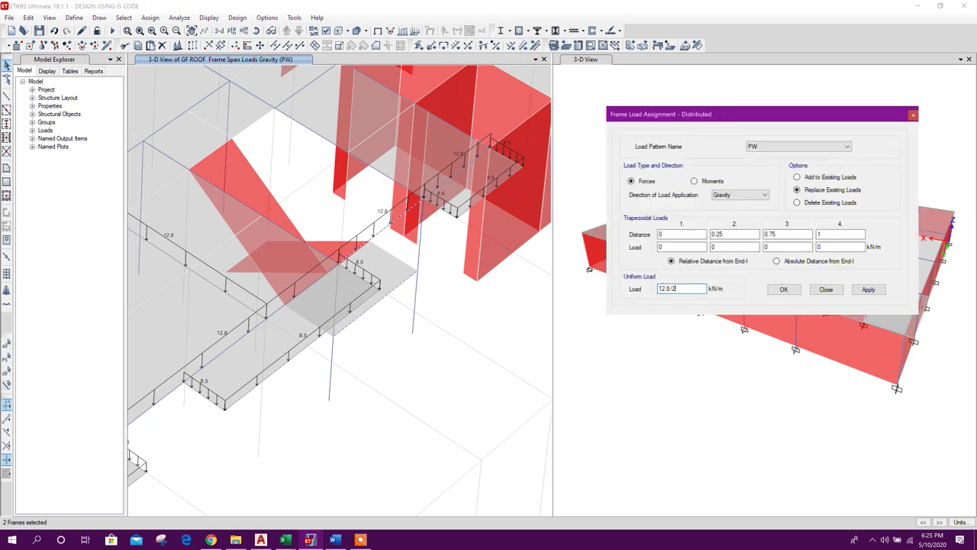
{"action": "left_click", "coordinate": [868, 290]}
{"action": "left_click", "coordinate": [444, 304]}
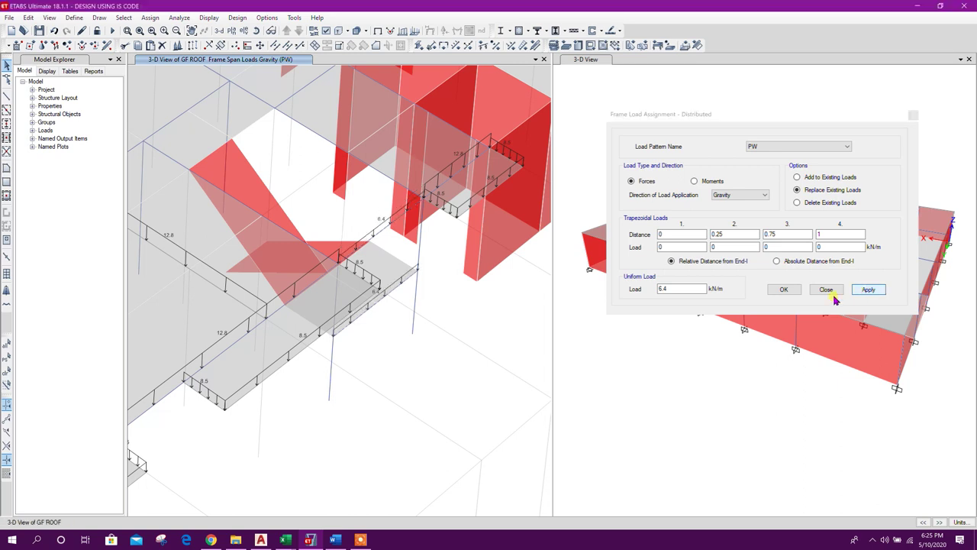
{"action": "left_click", "coordinate": [389, 295]}
{"action": "left_click", "coordinate": [387, 230]}
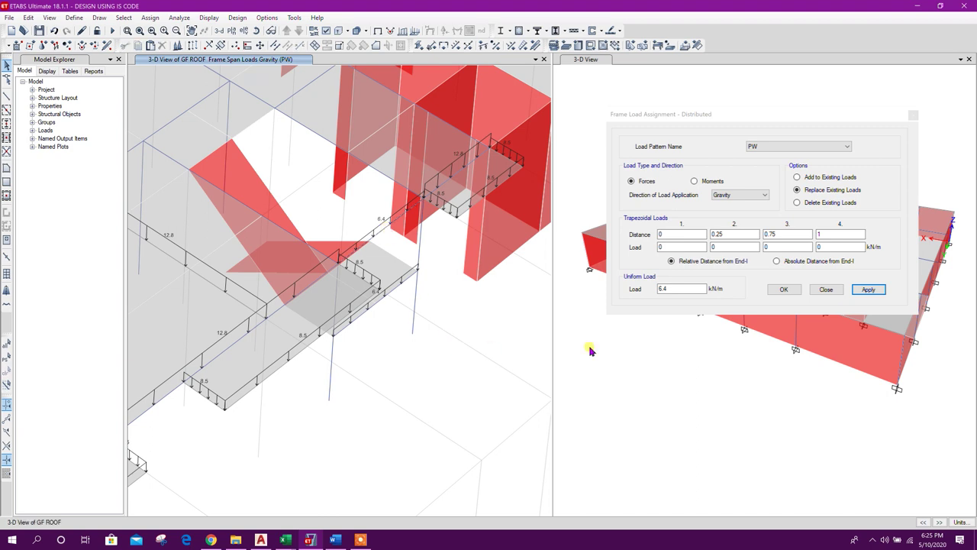
{"action": "left_click", "coordinate": [815, 302]}
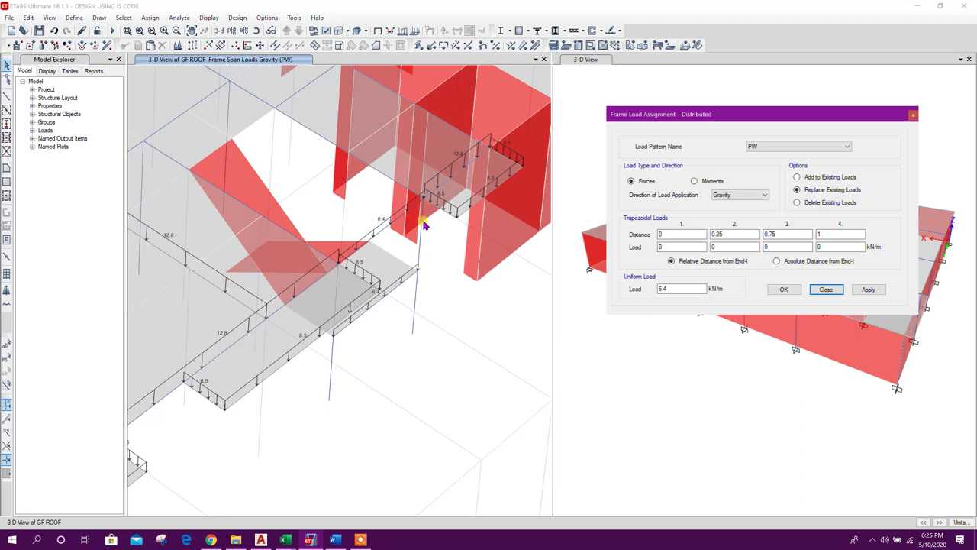
{"action": "left_click", "coordinate": [820, 290]}
Replicate all objects of the GF ROOF plan to the stories 1F RF through 9F RF, keeping the originals.
{"action": "middle_click_drag", "start_coordinate": [445, 305], "coordinate": [473, 348]}
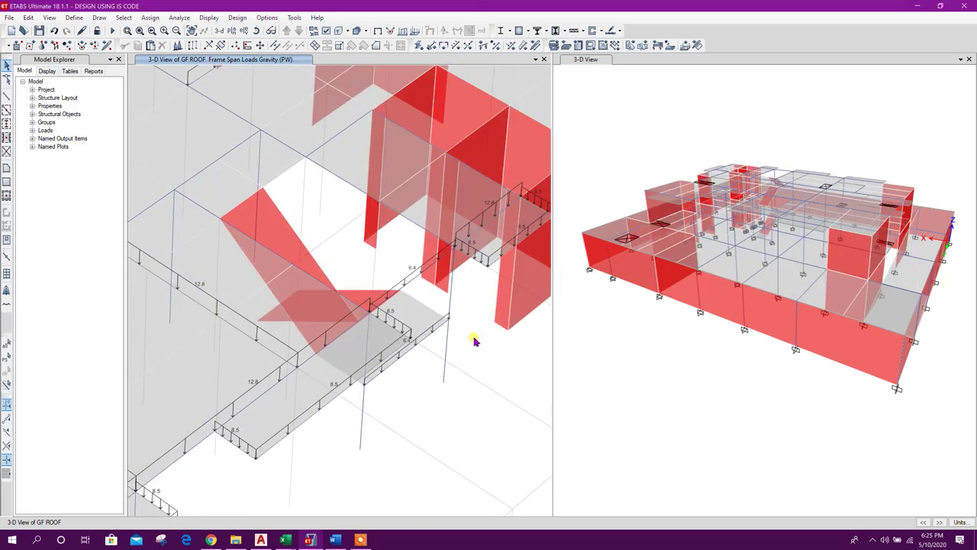
{"action": "scroll", "coordinate": [470, 335], "scroll_direction": "down", "scroll_amount": 3}
{"action": "left_click", "coordinate": [271, 31]}
{"action": "middle_click_drag", "start_coordinate": [457, 425], "coordinate": [426, 375]}
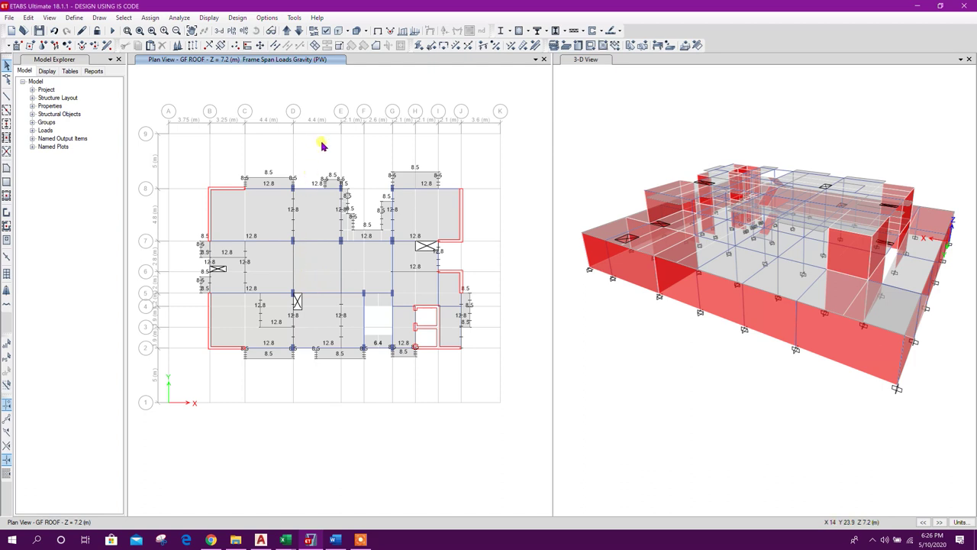
{"action": "middle_click_drag", "start_coordinate": [321, 145], "coordinate": [316, 133]}
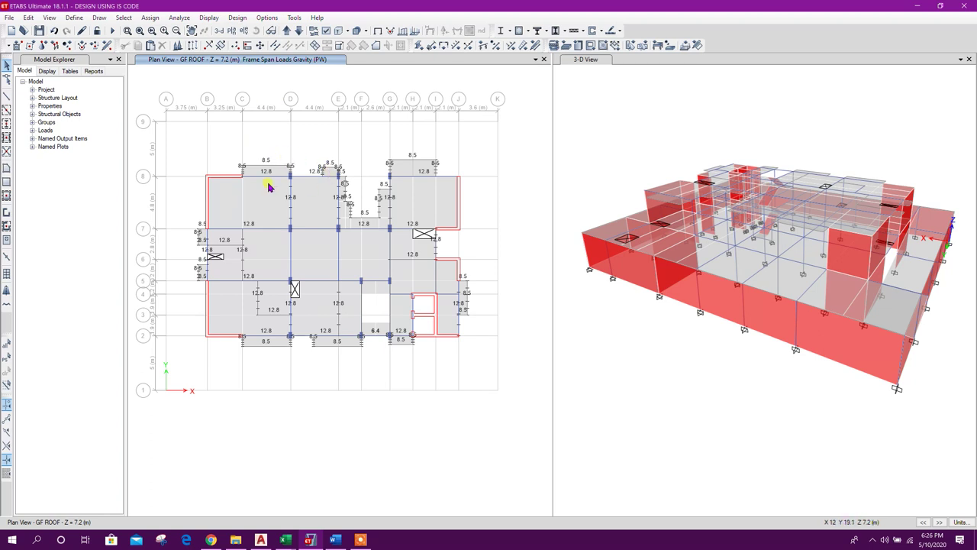
{"action": "left_click_drag", "start_coordinate": [184, 150], "coordinate": [515, 404]}
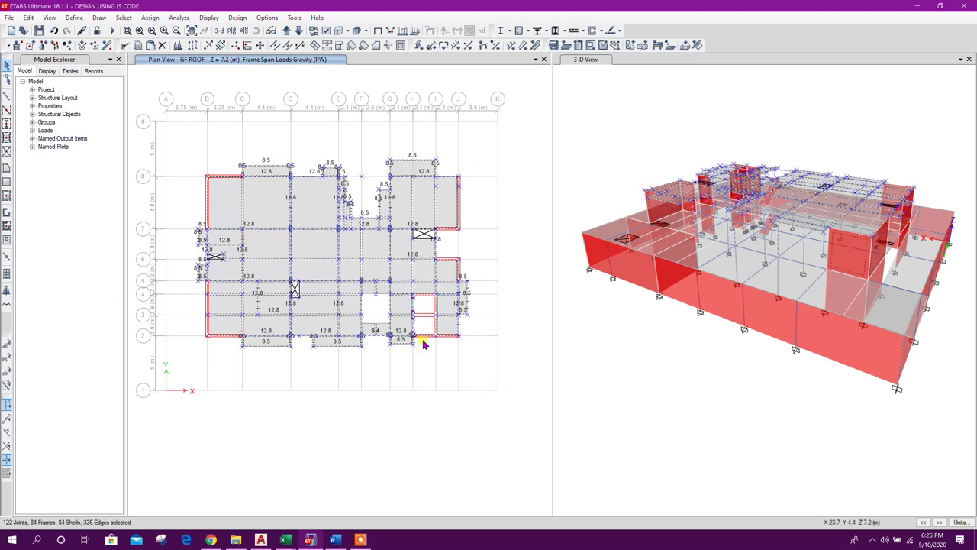
{"action": "left_click", "coordinate": [193, 45]}
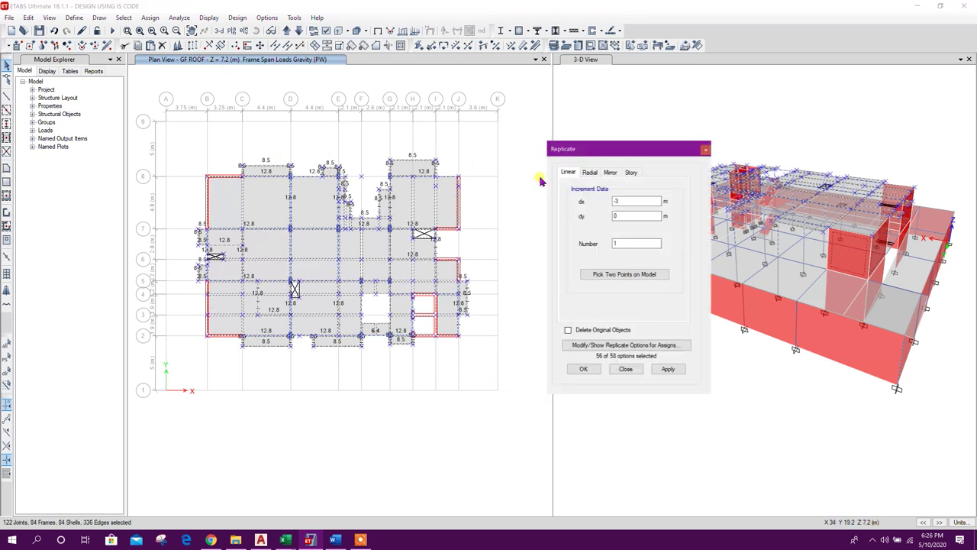
{"action": "left_click", "coordinate": [631, 174]}
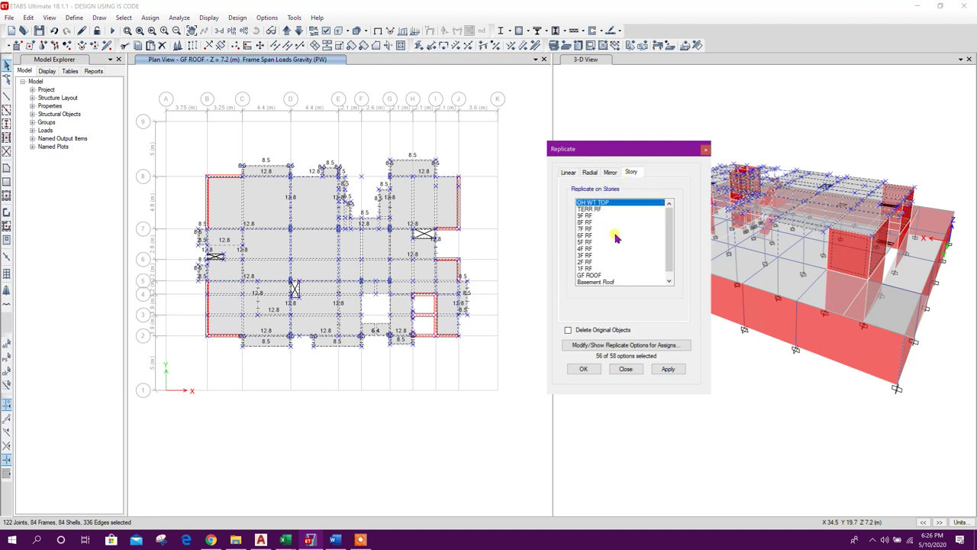
{"action": "left_click", "coordinate": [593, 216]}
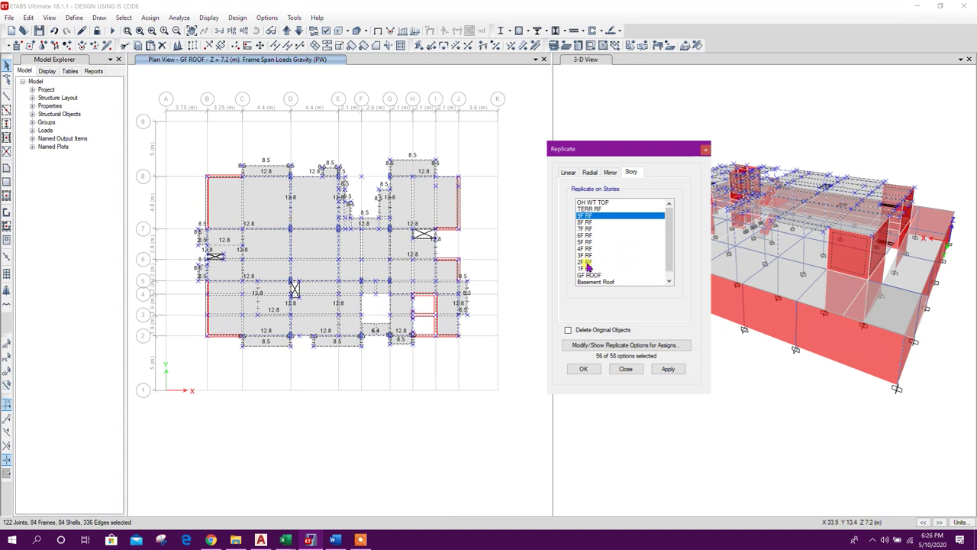
{"action": "left_click_drag", "start_coordinate": [588, 269], "coordinate": [587, 220]}
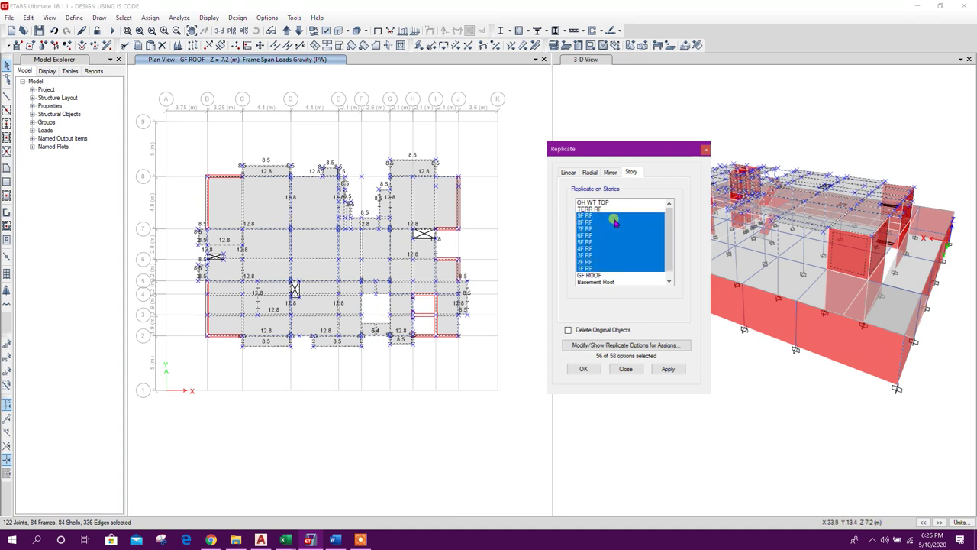
{"action": "left_click", "coordinate": [673, 370]}
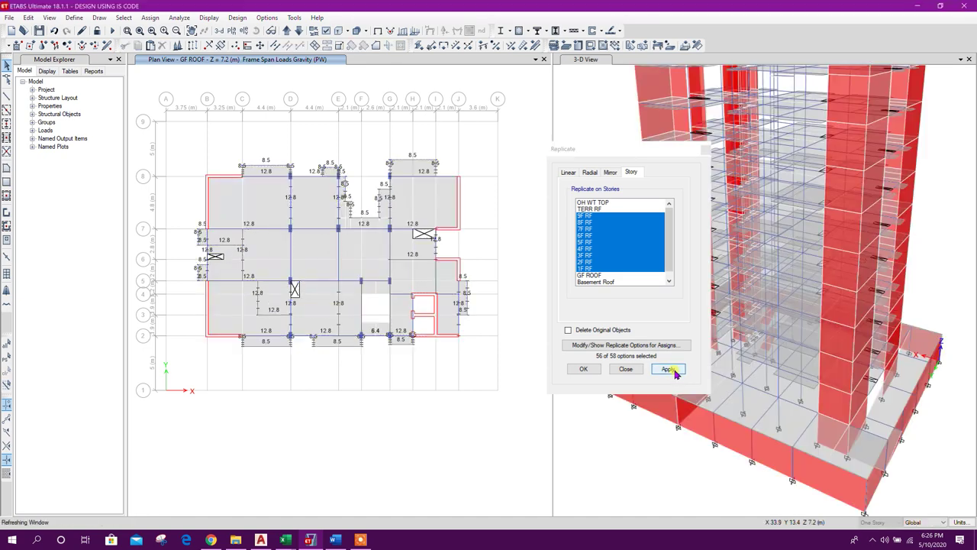
{"action": "left_click", "coordinate": [626, 371]}
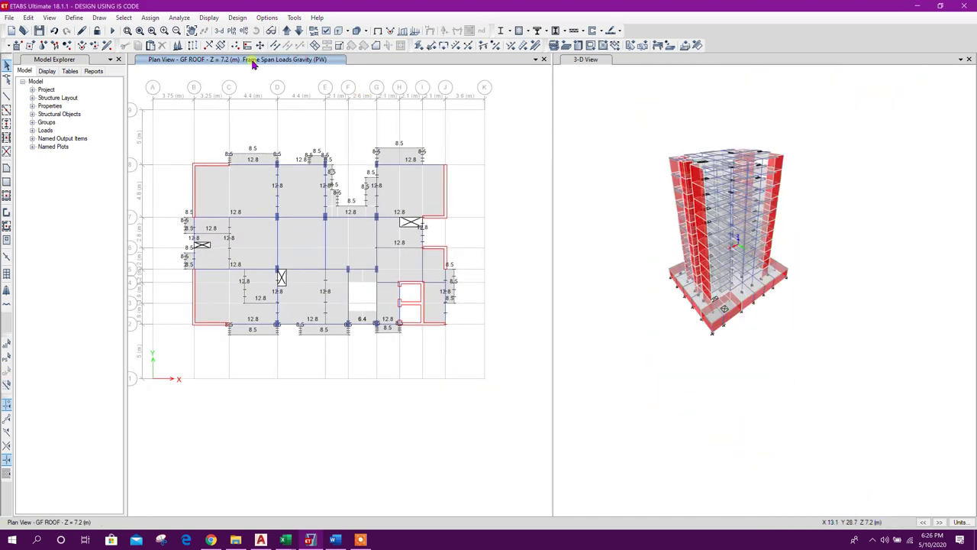
Set the plan view to the 9F RF story.
{"action": "left_click", "coordinate": [231, 31]}
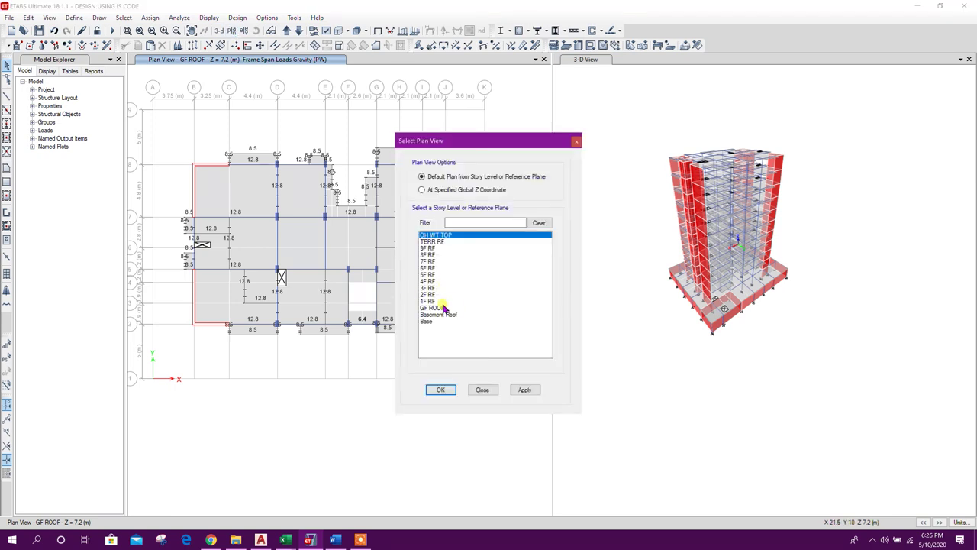
{"action": "left_click", "coordinate": [431, 248]}
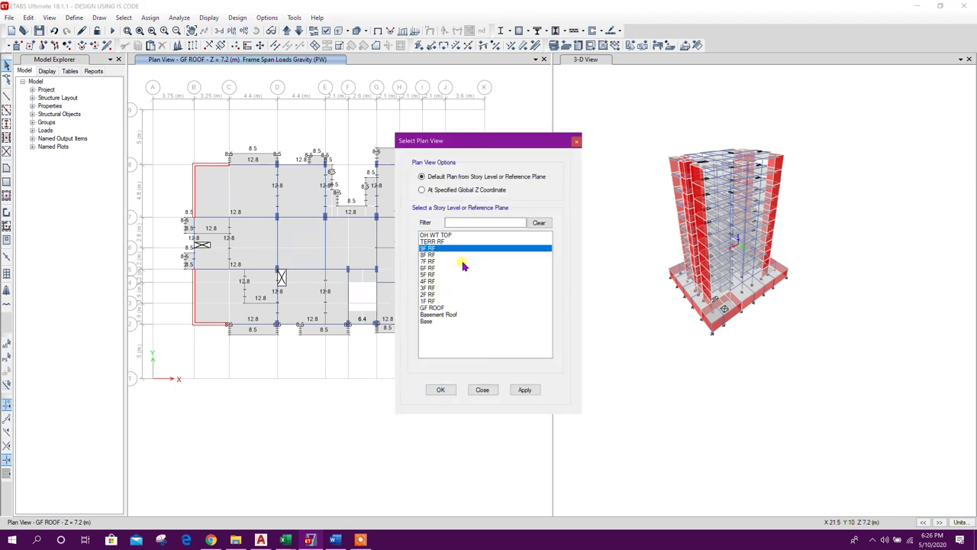
{"action": "left_click", "coordinate": [525, 389]}
{"action": "left_click", "coordinate": [483, 389]}
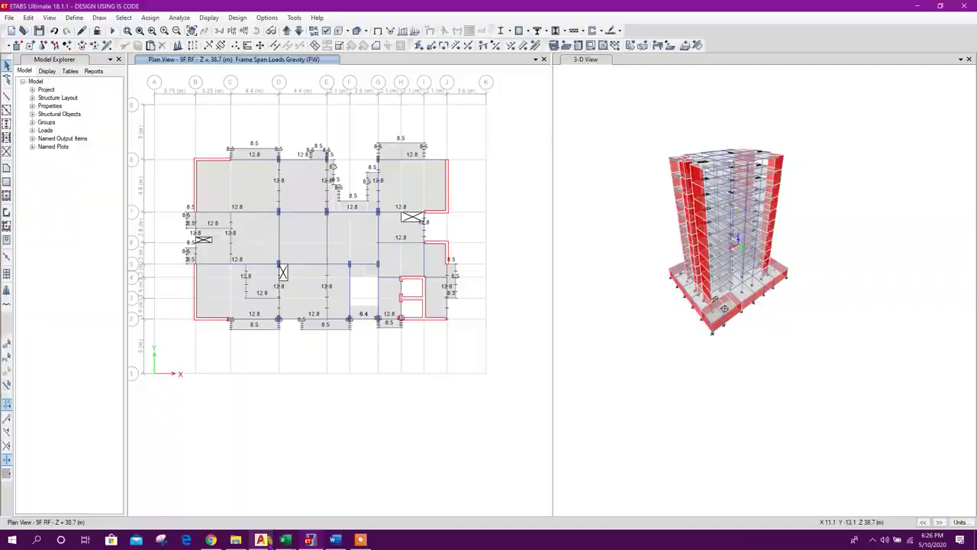
Switch to AutoCAD and examine the terrace roof plan in STRUCTURE.dwg, including its layout near grid 2 and its floor height note.
{"action": "left_click", "coordinate": [261, 540]}
{"action": "scroll", "coordinate": [563, 327], "scroll_direction": "down", "scroll_amount": 5}
{"action": "scroll", "coordinate": [415, 338], "scroll_direction": "up", "scroll_amount": 6}
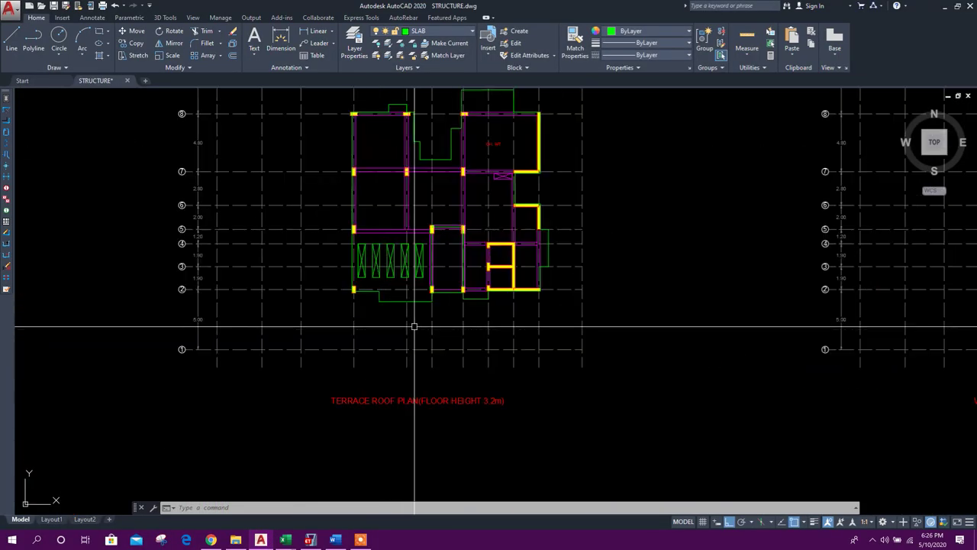
{"action": "middle_click_drag", "start_coordinate": [478, 398], "coordinate": [409, 430]}
{"action": "scroll", "coordinate": [409, 430], "scroll_direction": "down", "scroll_amount": 2}
{"action": "middle_click_drag", "start_coordinate": [438, 232], "coordinate": [410, 217]}
{"action": "scroll", "coordinate": [416, 432], "scroll_direction": "up", "scroll_amount": 2}
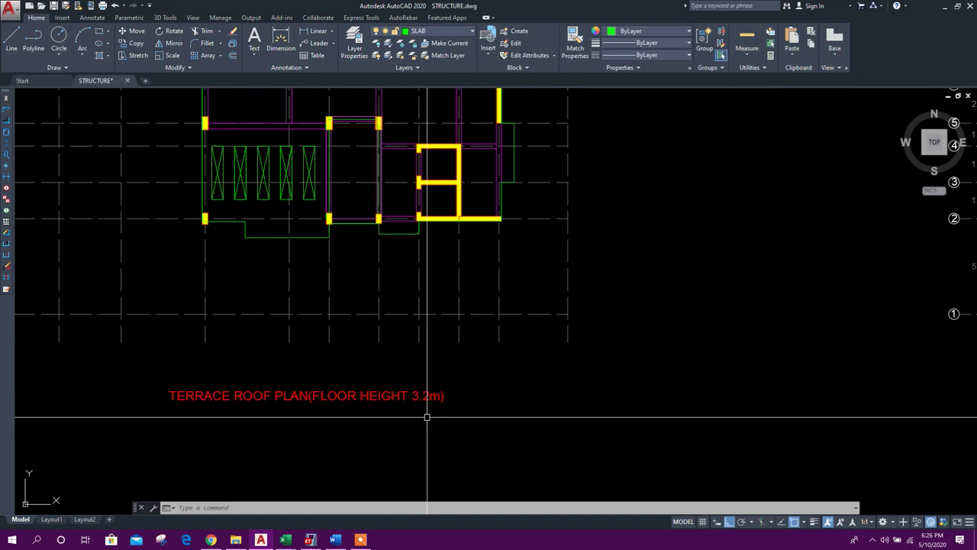
Switch to ETABS and set the height of the TERR RF story to 3.2 m in the story data.
{"action": "left_click", "coordinate": [312, 540]}
{"action": "right_click", "coordinate": [478, 123]}
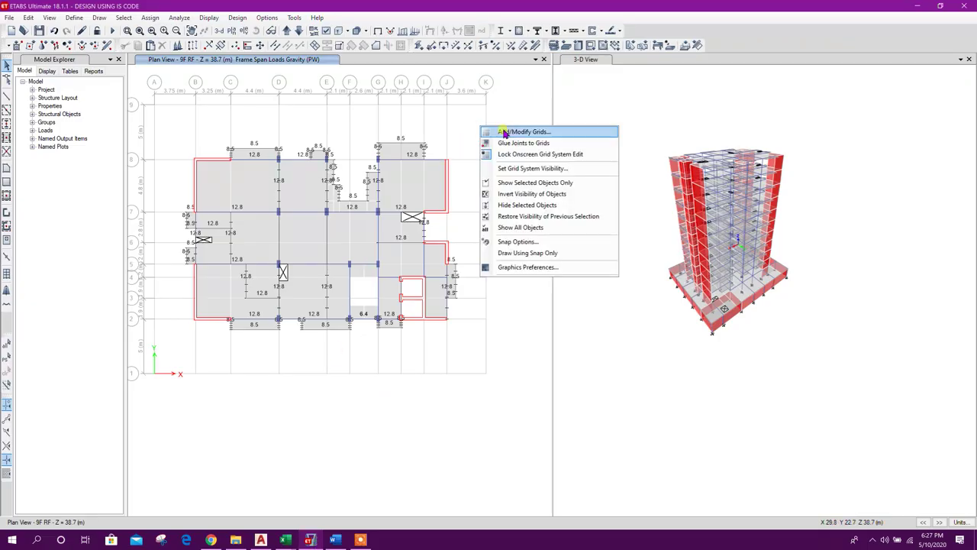
{"action": "left_click", "coordinate": [504, 128]}
{"action": "left_click", "coordinate": [540, 166]}
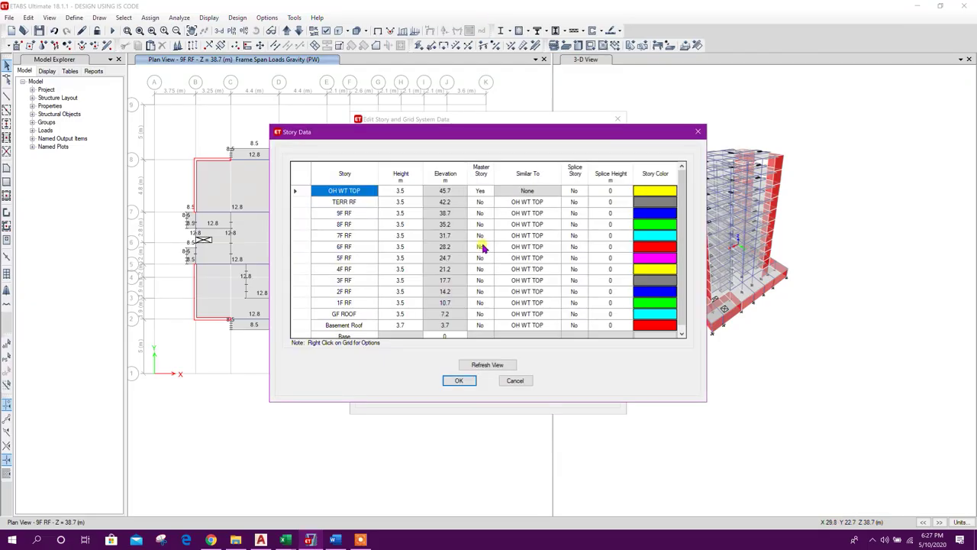
{"action": "left_click", "coordinate": [400, 202]}
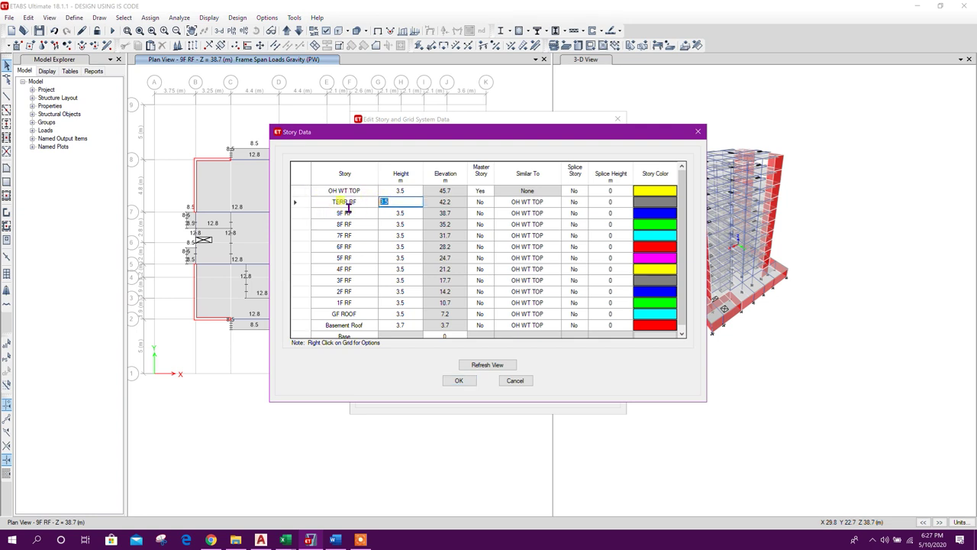
{"action": "left_click", "coordinate": [396, 191]}
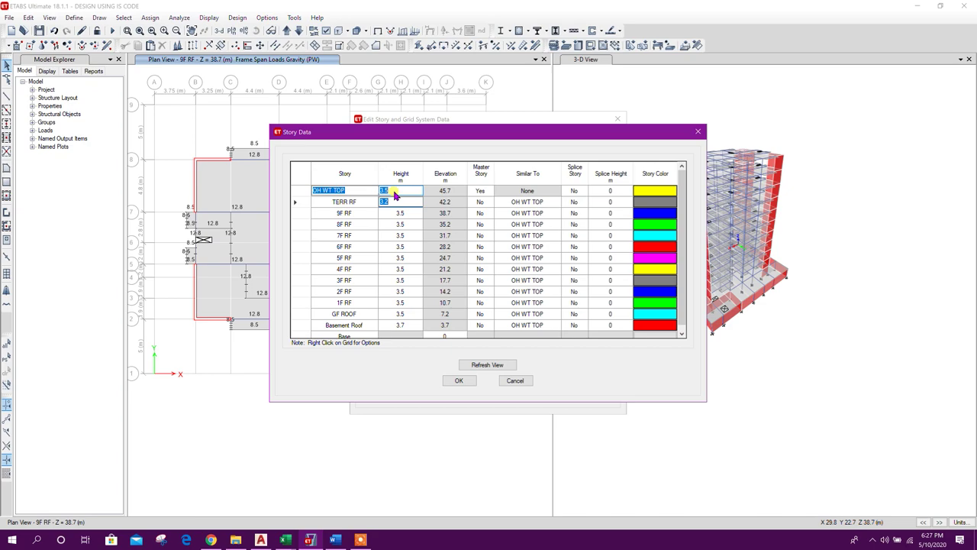
Check the floor height of the WT+machine room top plan in AutoCAD and set the OH WT TOP story height to 2.5 m in ETABS.
{"action": "left_click", "coordinate": [261, 540]}
{"action": "scroll", "coordinate": [381, 356], "scroll_direction": "down", "scroll_amount": 5}
{"action": "scroll", "coordinate": [663, 375], "scroll_direction": "up", "scroll_amount": 6}
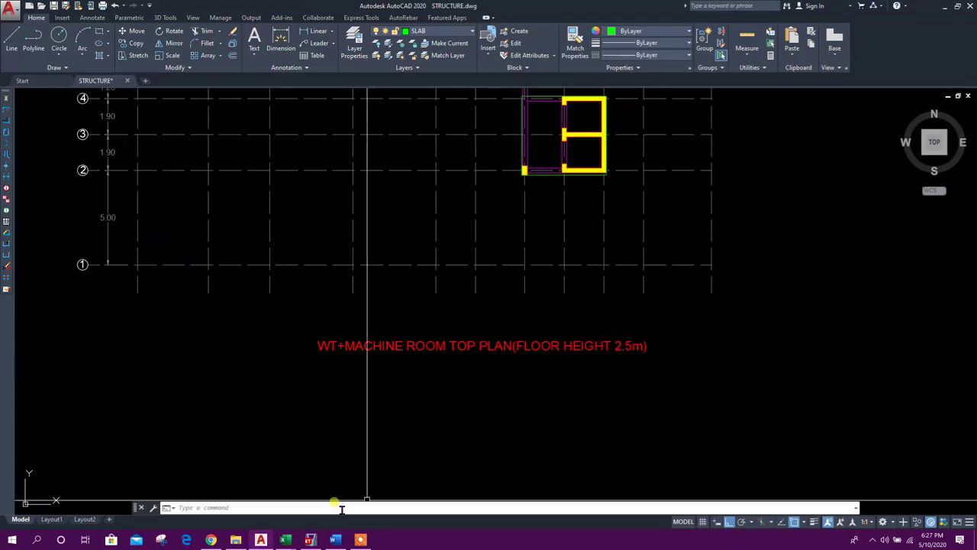
{"action": "left_click", "coordinate": [309, 540]}
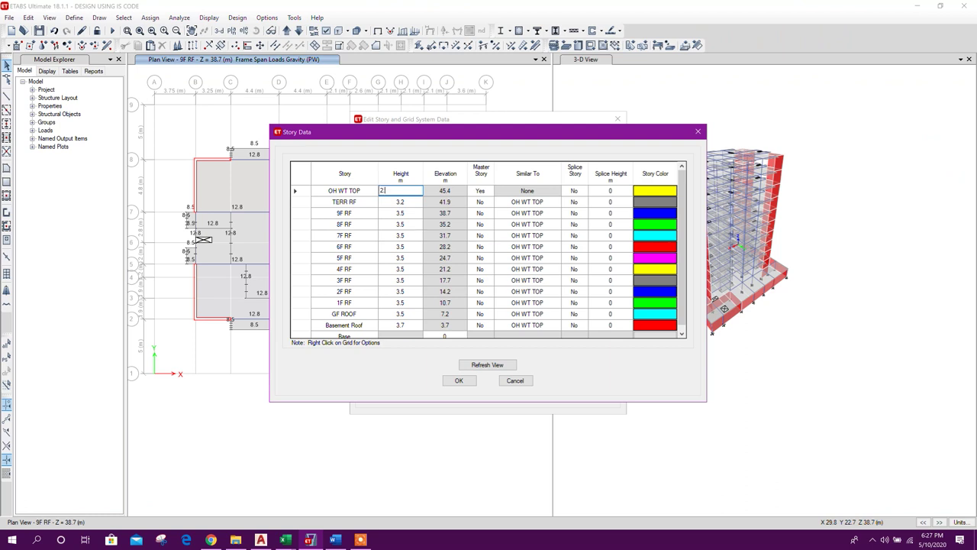
{"action": "left_click", "coordinate": [407, 202]}
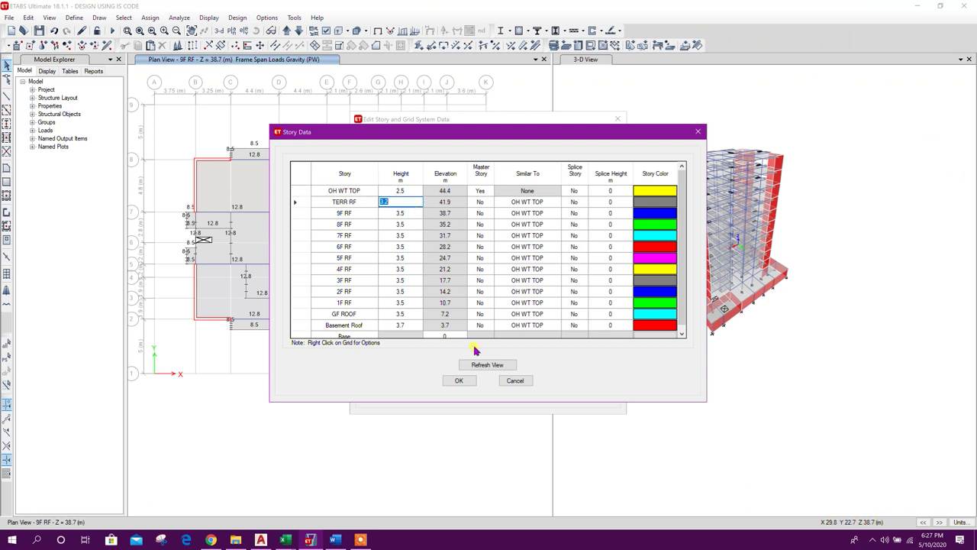
{"action": "left_click", "coordinate": [459, 380]}
{"action": "left_click", "coordinate": [461, 393]}
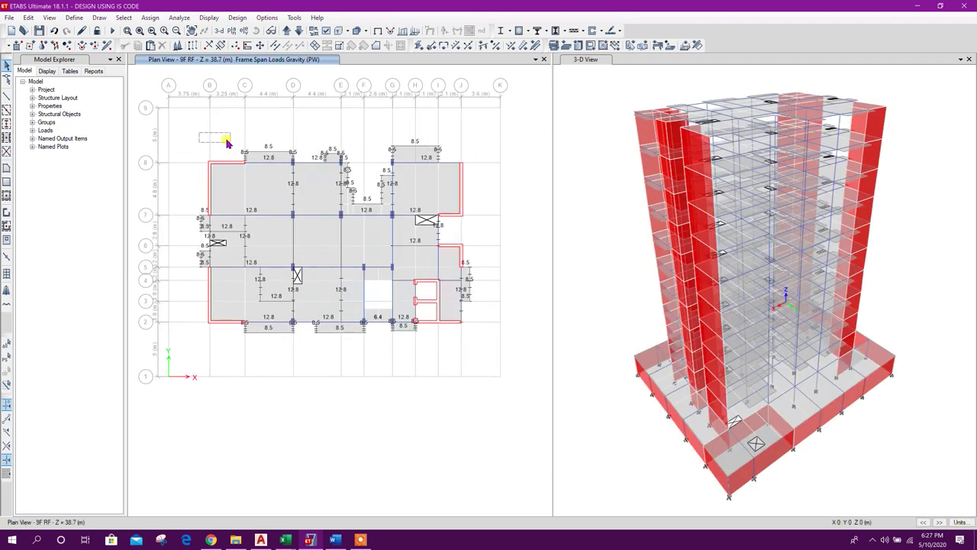
Replicate all objects of the 9F RF plan to the TERR RF and OH WT TOP stories, keeping the originals.
{"action": "key", "text": "ctrl+a"}
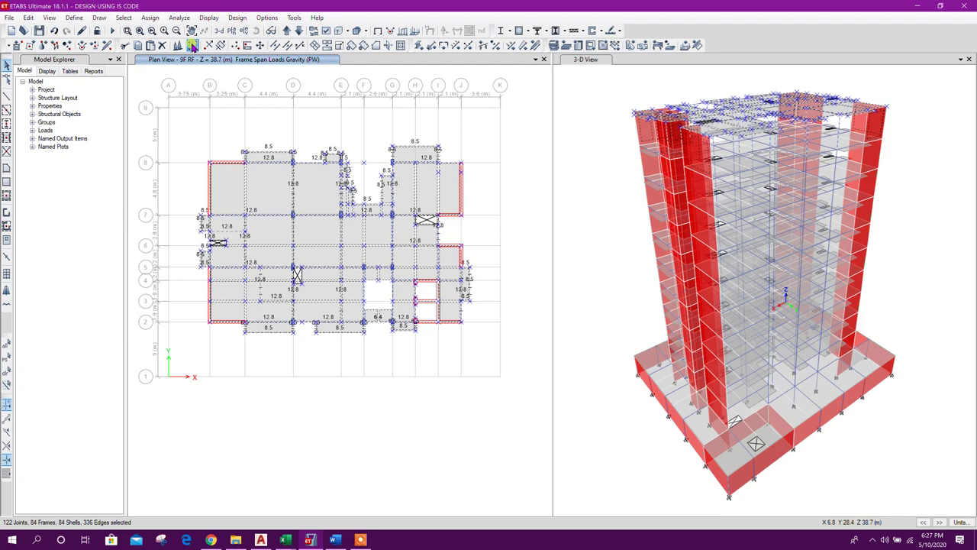
{"action": "left_click", "coordinate": [192, 45]}
{"action": "left_click", "coordinate": [631, 173]}
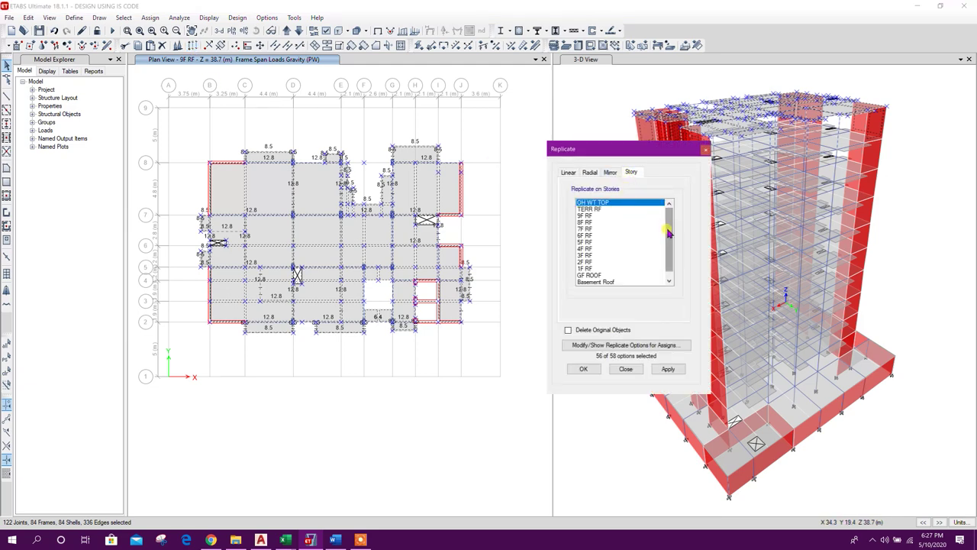
{"action": "left_click", "coordinate": [600, 209]}
{"action": "left_click", "coordinate": [602, 203], "text": "shift"}
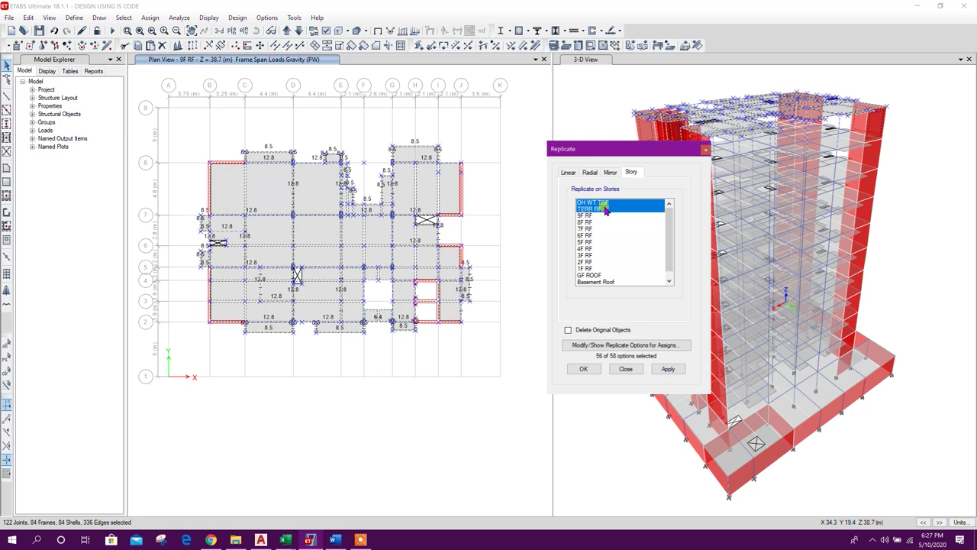
{"action": "left_click", "coordinate": [664, 369]}
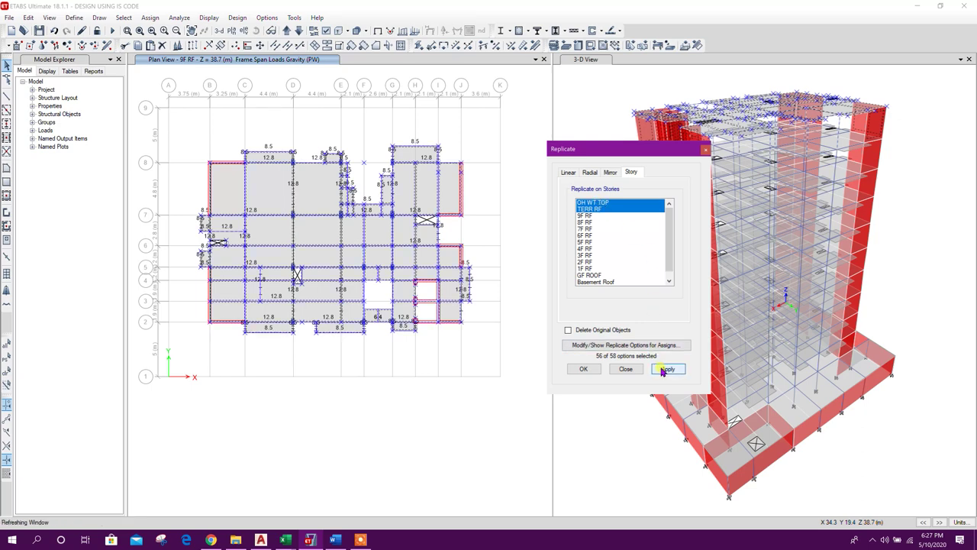
{"action": "left_click", "coordinate": [632, 370]}
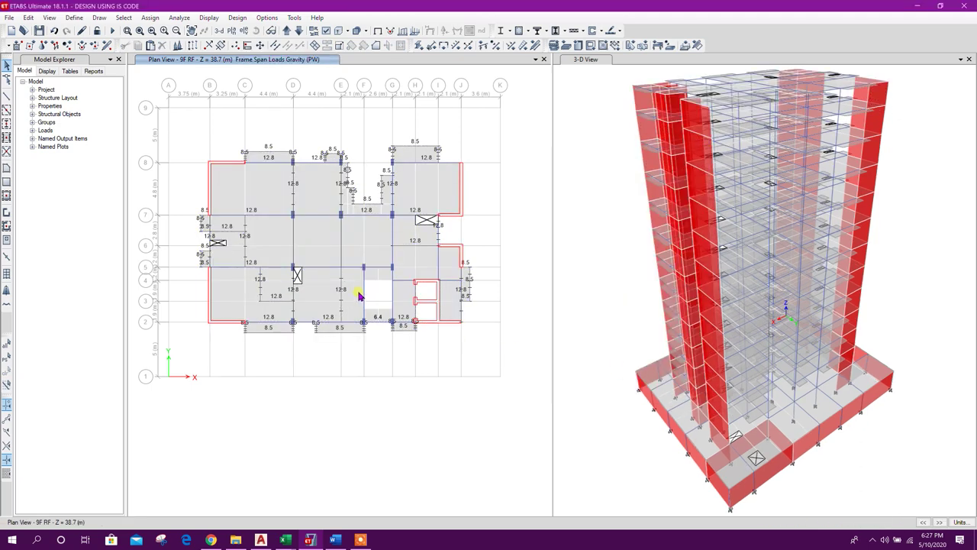
Set the ETABS plan view to TERR RF, then examine the terrace roof plan in AutoCAD, including its extent from grid D and the area near grid 2.
{"action": "left_click", "coordinate": [286, 30]}
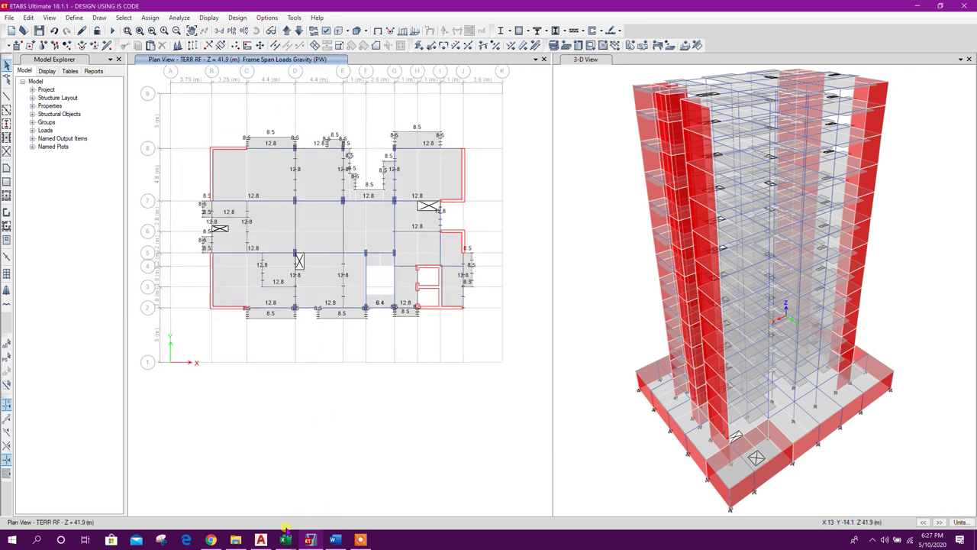
{"action": "left_click", "coordinate": [261, 540]}
{"action": "scroll", "coordinate": [602, 311], "scroll_direction": "down", "scroll_amount": 3}
{"action": "middle_click_drag", "start_coordinate": [602, 310], "coordinate": [628, 312]}
{"action": "middle_click_drag", "start_coordinate": [247, 314], "coordinate": [344, 321]}
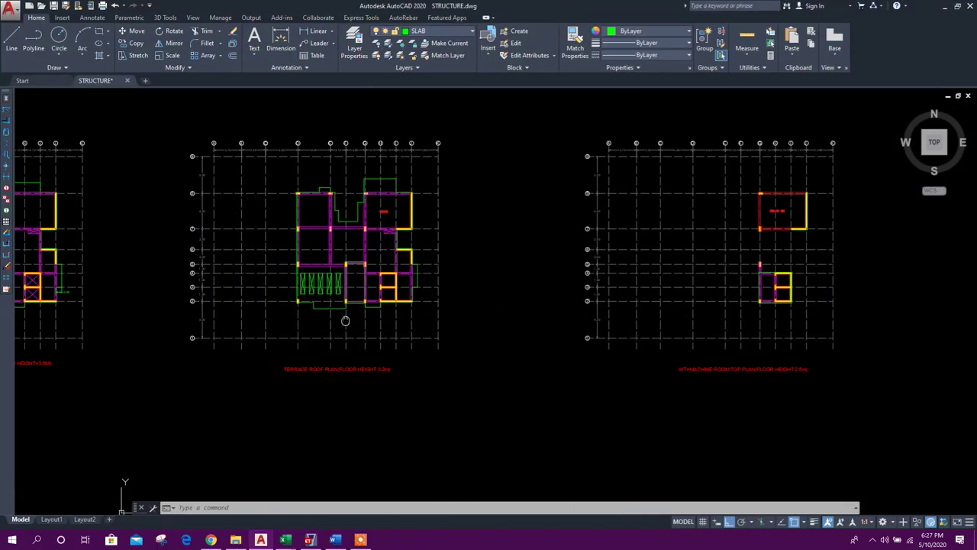
{"action": "scroll", "coordinate": [292, 122], "scroll_direction": "up", "scroll_amount": 3}
{"action": "scroll", "coordinate": [182, 175], "scroll_direction": "down", "scroll_amount": 1}
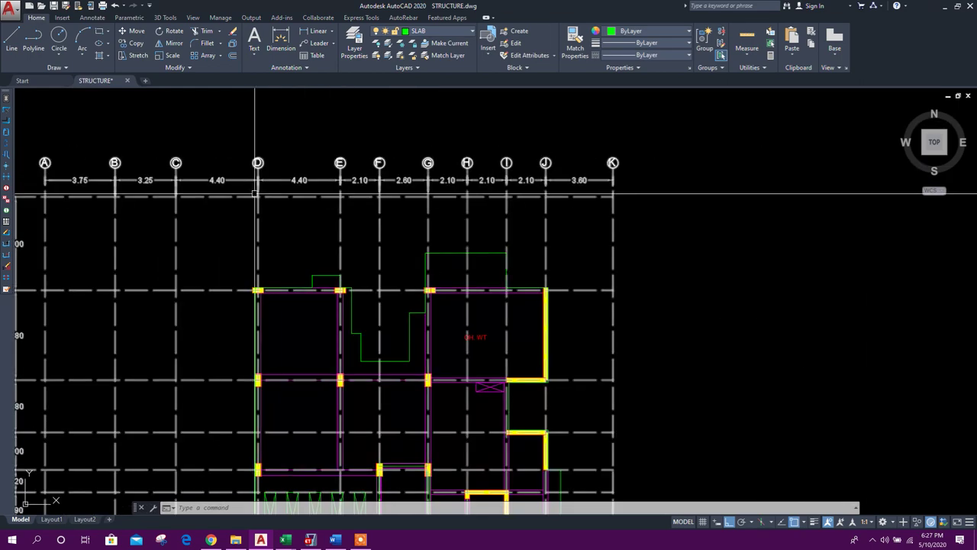
{"action": "middle_click_drag", "start_coordinate": [513, 407], "coordinate": [518, 257]}
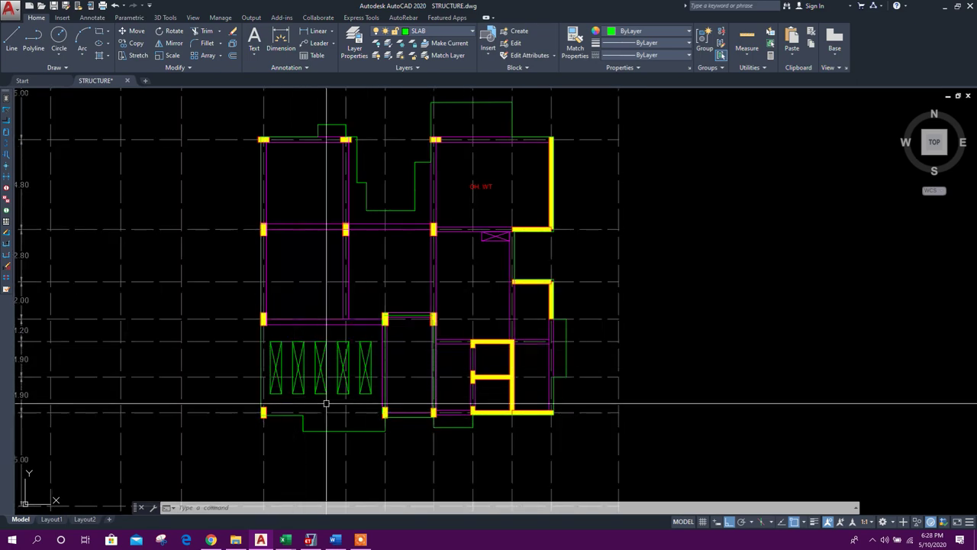
{"action": "scroll", "coordinate": [331, 378], "scroll_direction": "up", "scroll_amount": 2}
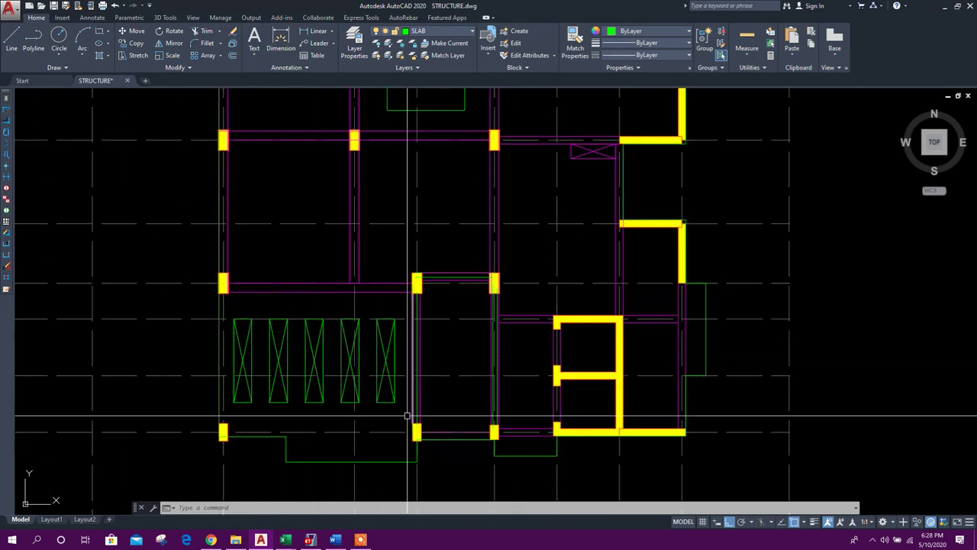
{"action": "middle_click_drag", "start_coordinate": [410, 439], "coordinate": [404, 382]}
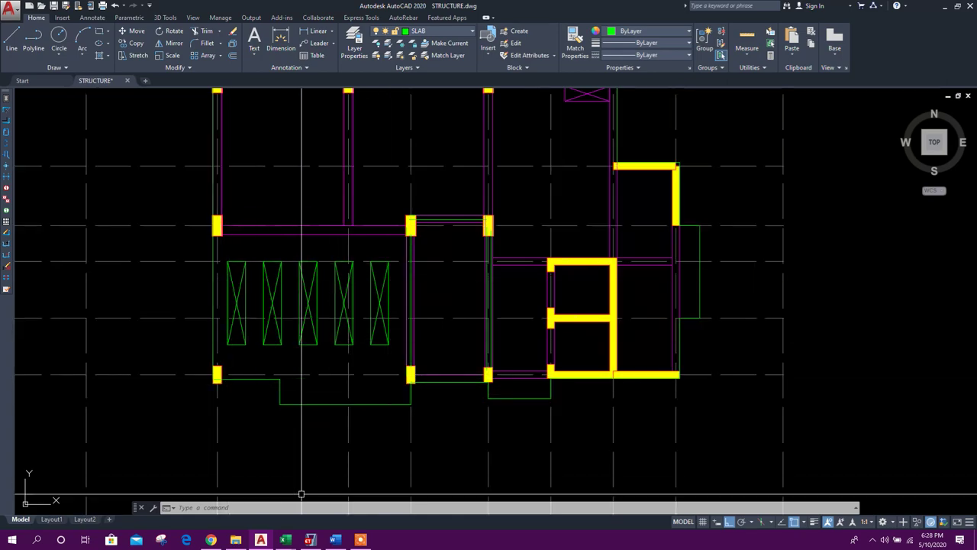
Switch to ETABS and delete all slabs, beams, walls and balconies west of grid D on the TERR RF plan.
{"action": "left_click", "coordinate": [310, 539]}
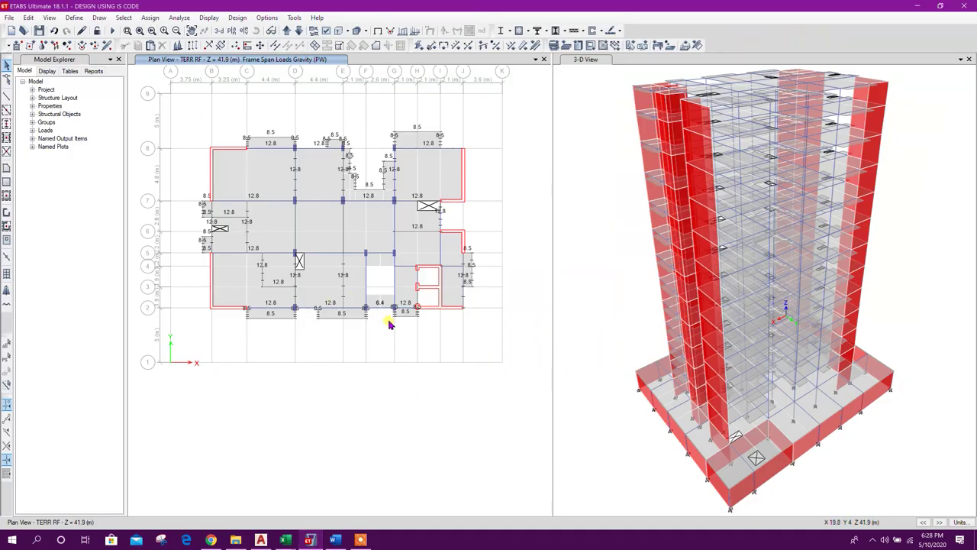
{"action": "middle_click_drag", "start_coordinate": [388, 322], "coordinate": [383, 359]}
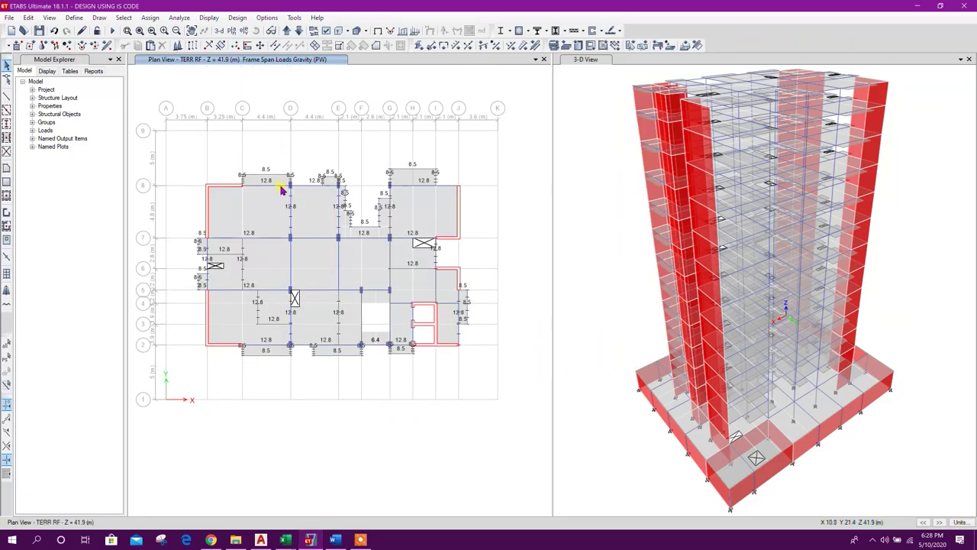
{"action": "left_click_drag", "start_coordinate": [271, 382], "coordinate": [185, 135]}
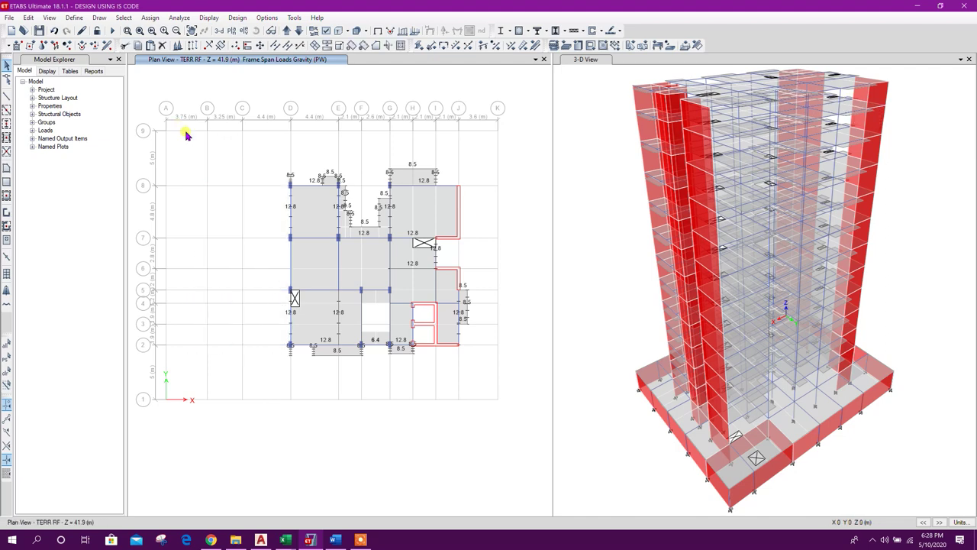
Select the outer edge frames on the OH WT TOP plan, including the stepped recess between grids E and G, and open the distributed frame load assignment.
{"action": "scroll", "coordinate": [272, 218], "scroll_direction": "up", "scroll_amount": 5}
{"action": "left_click", "coordinate": [324, 314]}
{"action": "left_click", "coordinate": [329, 333]}
{"action": "left_click", "coordinate": [369, 359]}
{"action": "left_click", "coordinate": [408, 323]}
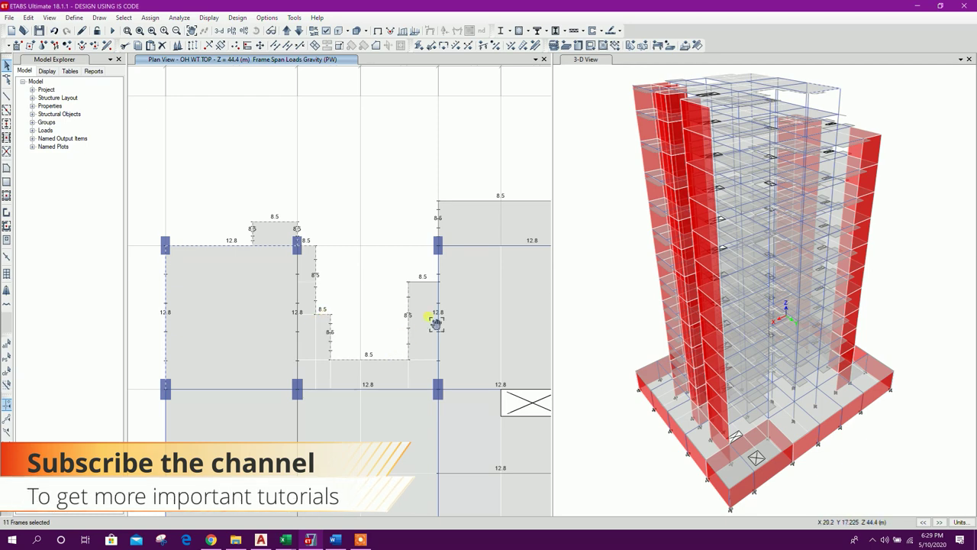
{"action": "middle_click_drag", "start_coordinate": [472, 203], "coordinate": [423, 242]}
{"action": "middle_click_drag", "start_coordinate": [547, 376], "coordinate": [408, 98]}
{"action": "scroll", "coordinate": [362, 384], "scroll_direction": "down", "scroll_amount": 3}
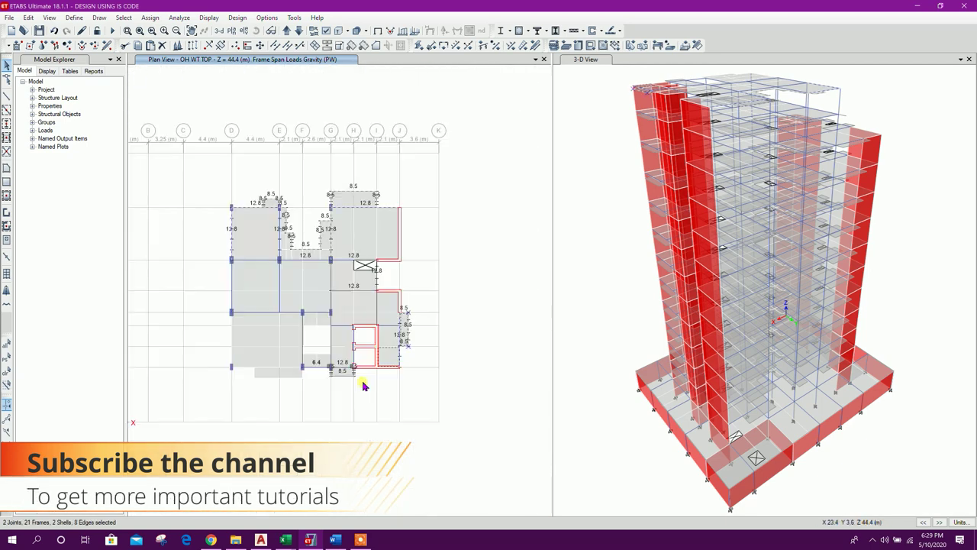
{"action": "scroll", "coordinate": [349, 283], "scroll_direction": "up", "scroll_amount": 4}
{"action": "scroll", "coordinate": [426, 275], "scroll_direction": "down", "scroll_amount": 1}
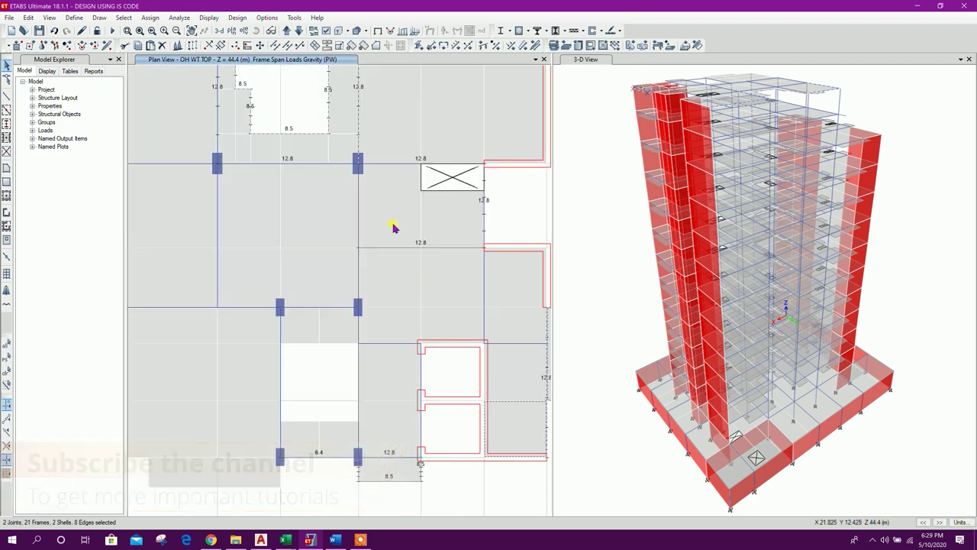
{"action": "left_click", "coordinate": [535, 47]}
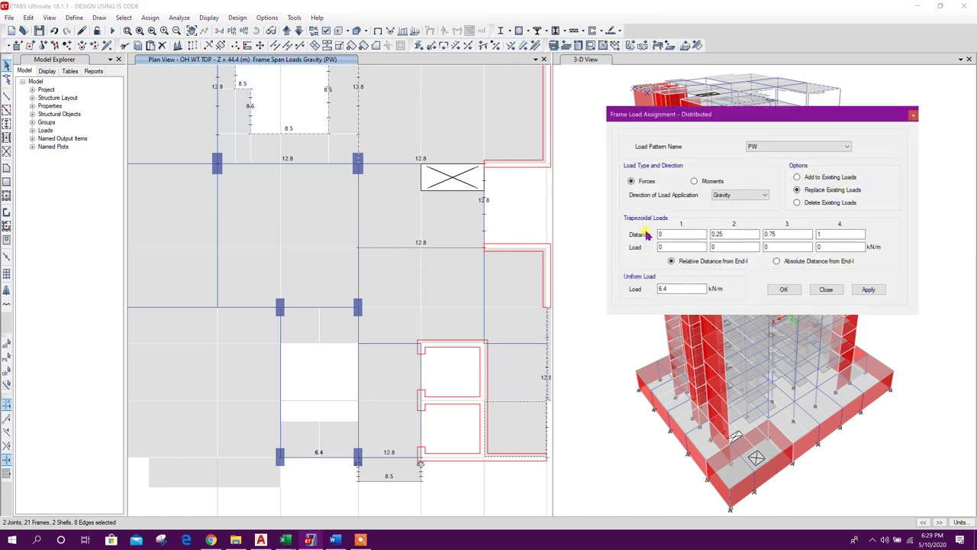
{"action": "left_click_drag", "start_coordinate": [711, 120], "coordinate": [564, 119]}
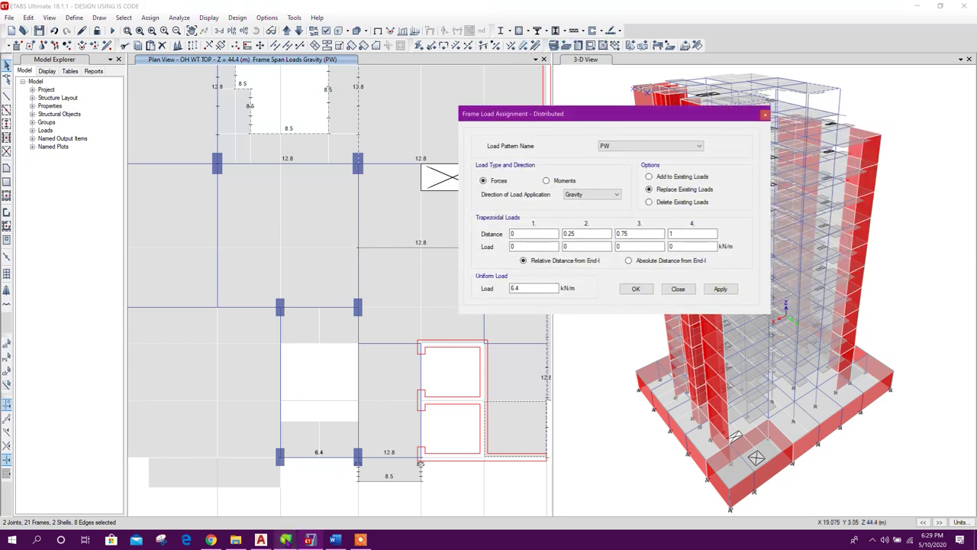
Switch to Word to check the wall load formula under Loading and open the Calculator.
{"action": "left_click", "coordinate": [335, 540]}
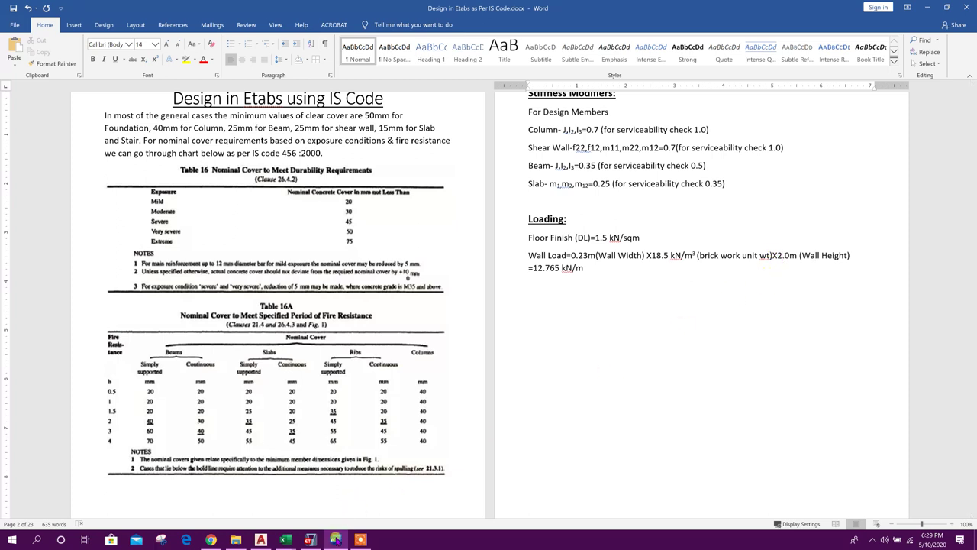
{"action": "left_click", "coordinate": [37, 540]}
{"action": "type", "text": "calc"}
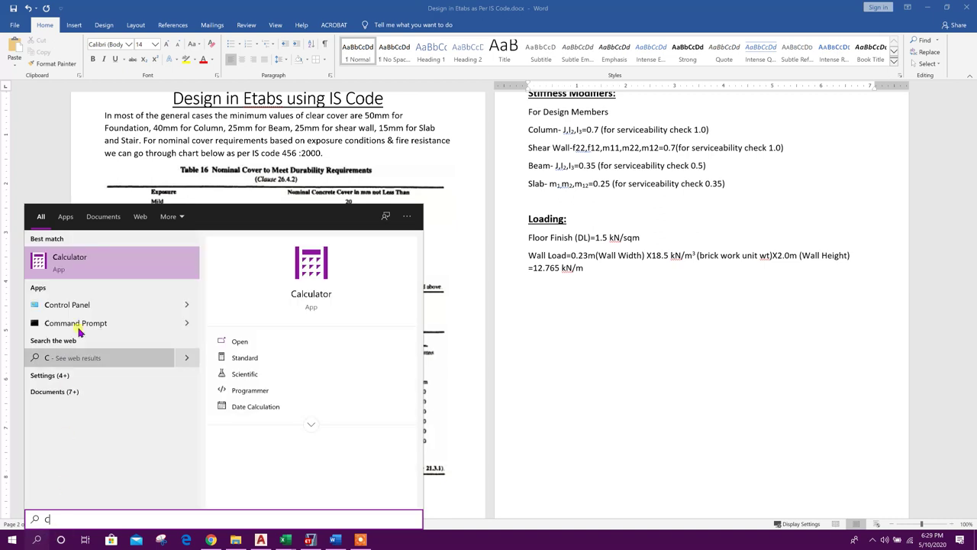
{"action": "key", "text": "Return"}
Calculate the wall load as 0.23 × 18.5 × 1.5, close the Calculator and return to the frame load assignment in ETABS.
{"action": "left_click", "coordinate": [238, 496]}
{"action": "left_click", "coordinate": [286, 496]}
{"action": "left_click", "coordinate": [238, 441]}
{"action": "left_click", "coordinate": [286, 440]}
{"action": "type", "text": "*18"}
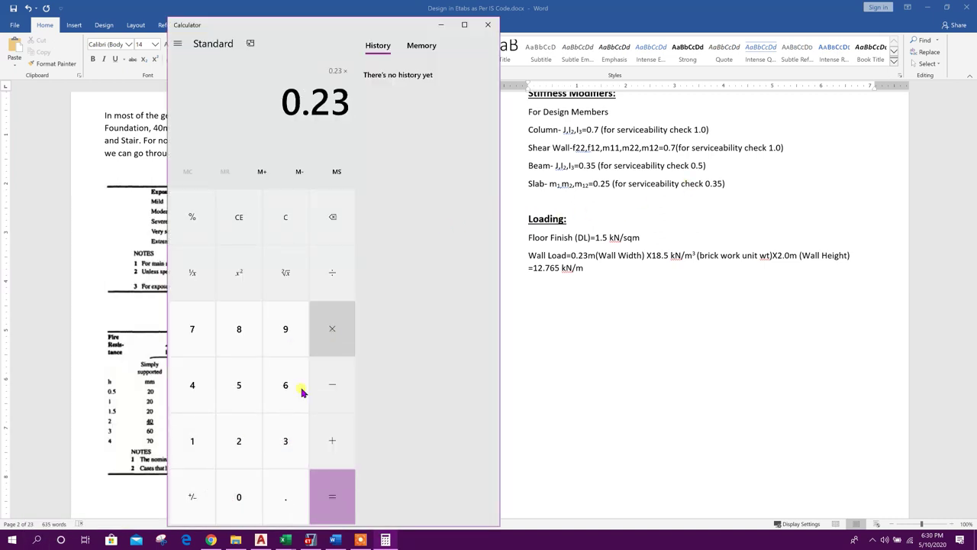
{"action": "type", "text": ".2"}
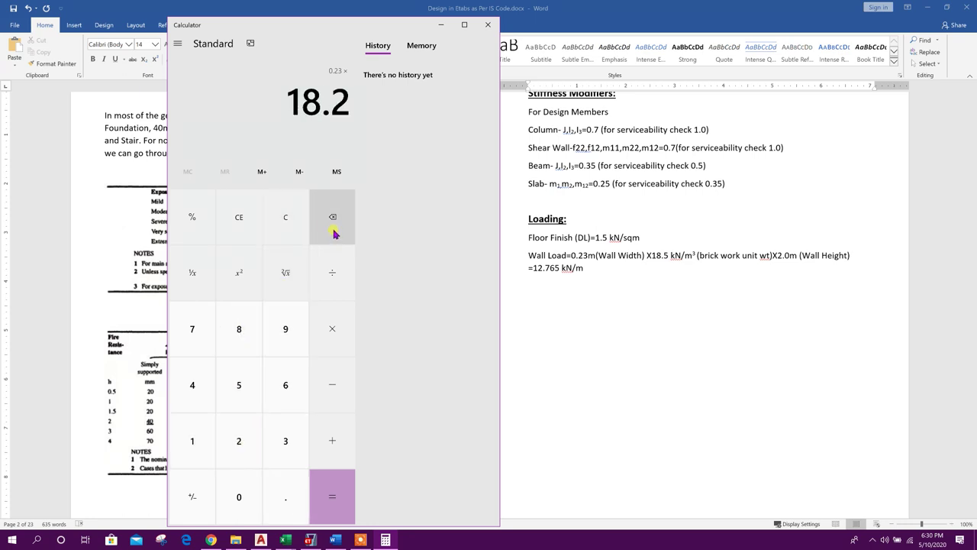
{"action": "left_click", "coordinate": [333, 233]}
{"action": "left_click", "coordinate": [251, 384]}
{"action": "left_click", "coordinate": [332, 330]}
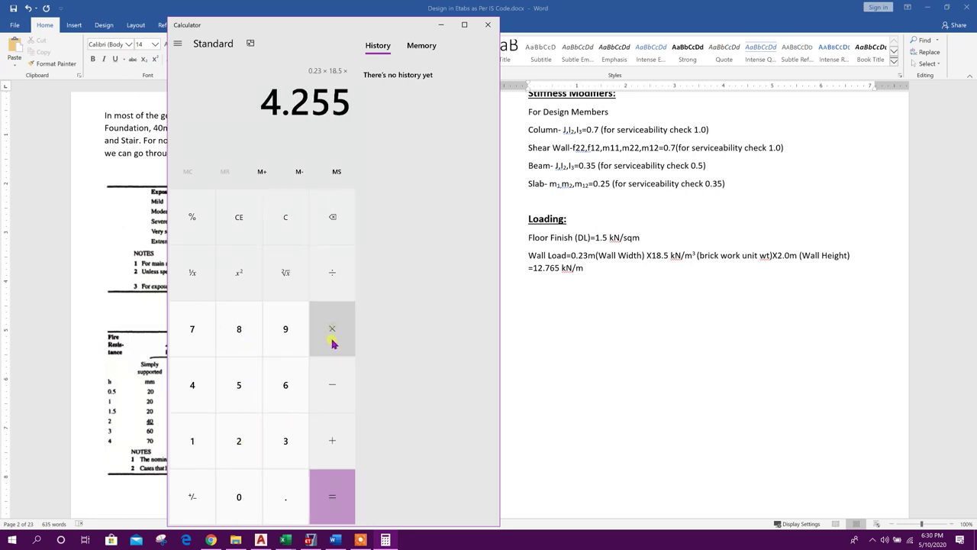
{"action": "left_click", "coordinate": [193, 441]}
{"action": "left_click", "coordinate": [286, 496]}
{"action": "left_click", "coordinate": [239, 385]}
{"action": "left_click", "coordinate": [332, 496]}
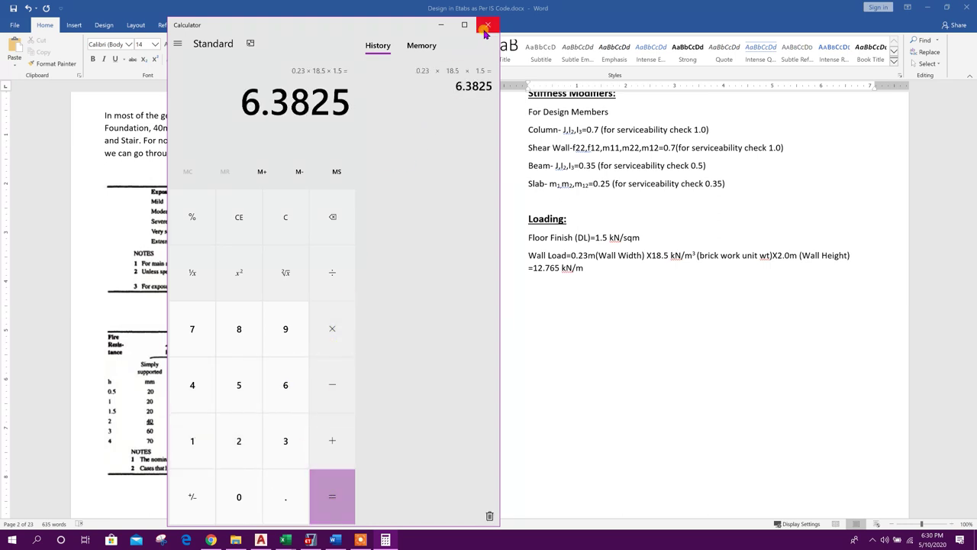
{"action": "left_click", "coordinate": [486, 28]}
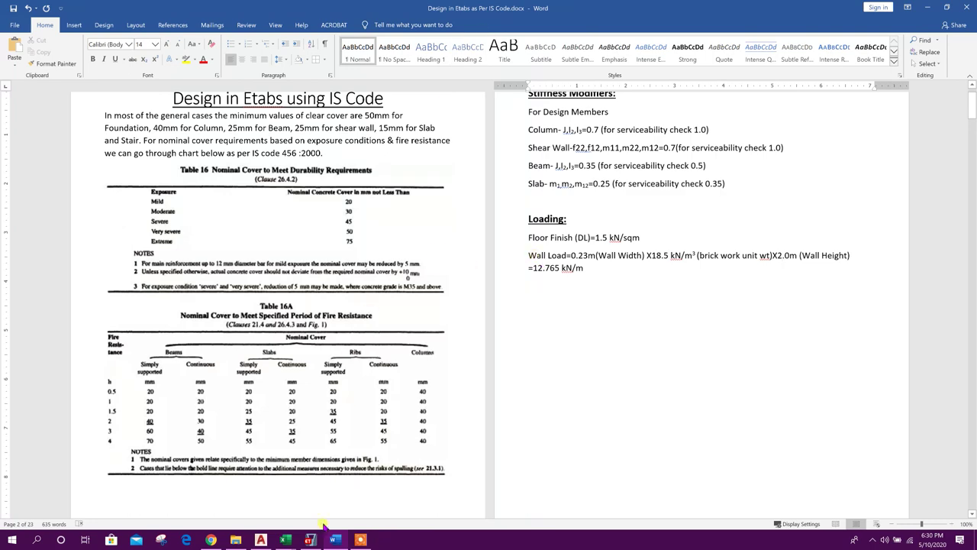
{"action": "left_click", "coordinate": [309, 540]}
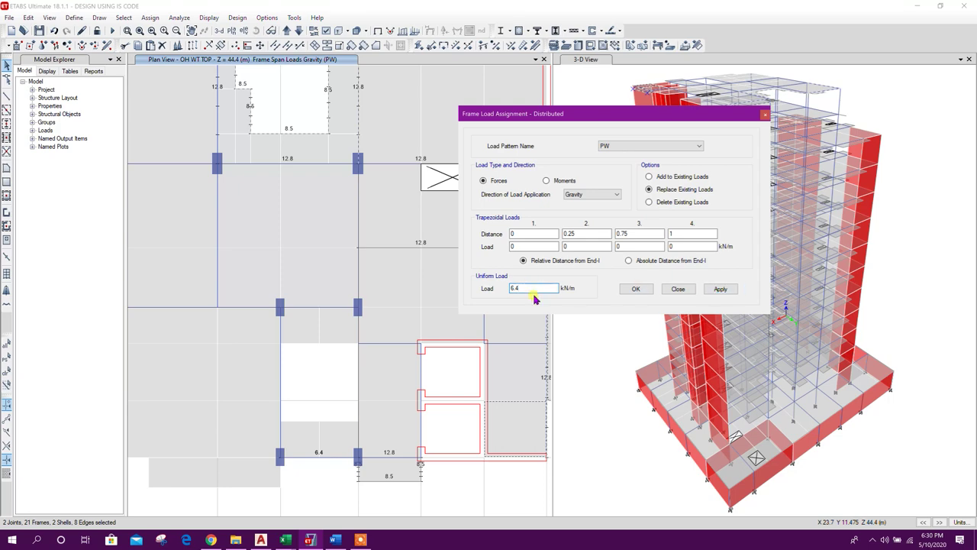
Assign a 6.4 kN/m uniform gravity load in pattern PW to the selected outer edge frames, replacing existing loads.
{"action": "left_click", "coordinate": [721, 288]}
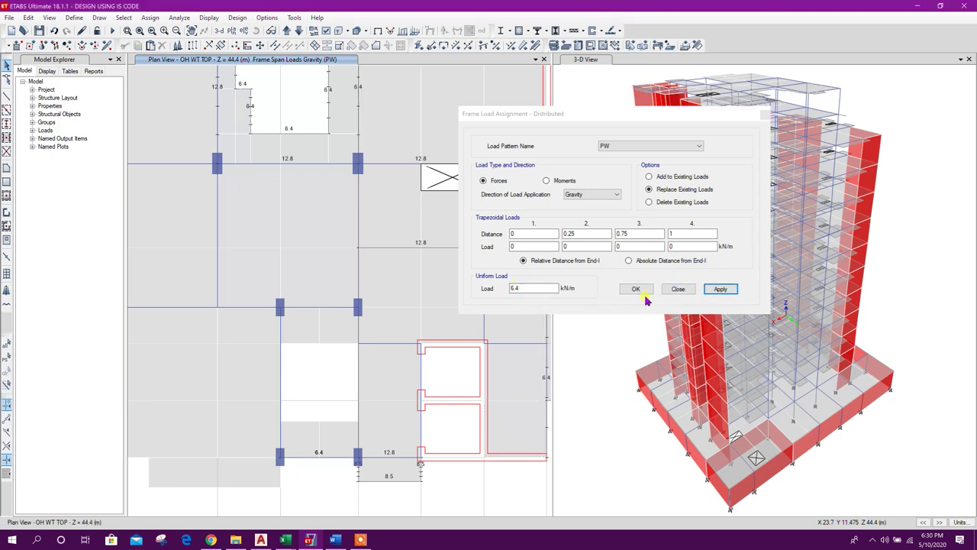
{"action": "left_click", "coordinate": [672, 290]}
Divide the grid G beam between grids 7 and 8 at its intersections with selected frames and joints.
{"action": "scroll", "coordinate": [391, 248], "scroll_direction": "up", "scroll_amount": 5}
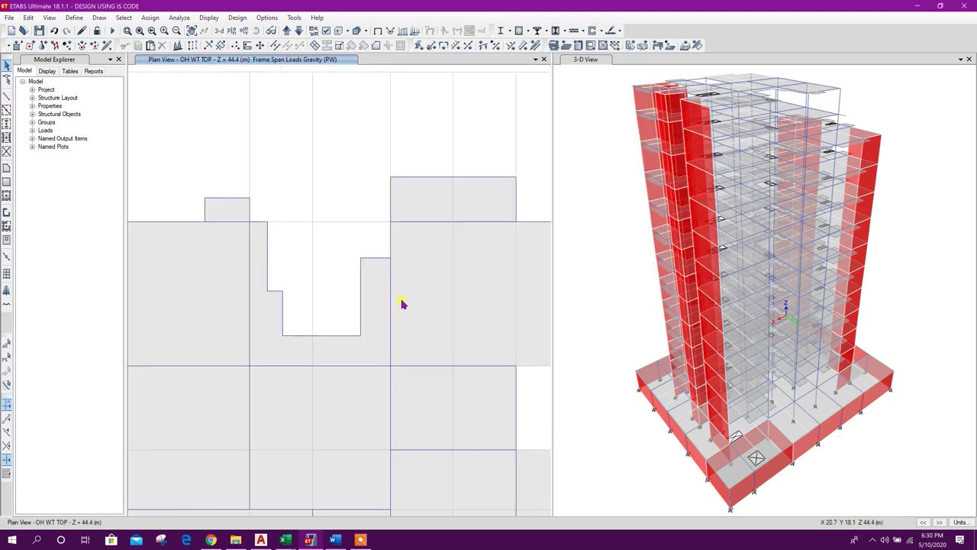
{"action": "left_click", "coordinate": [386, 229]}
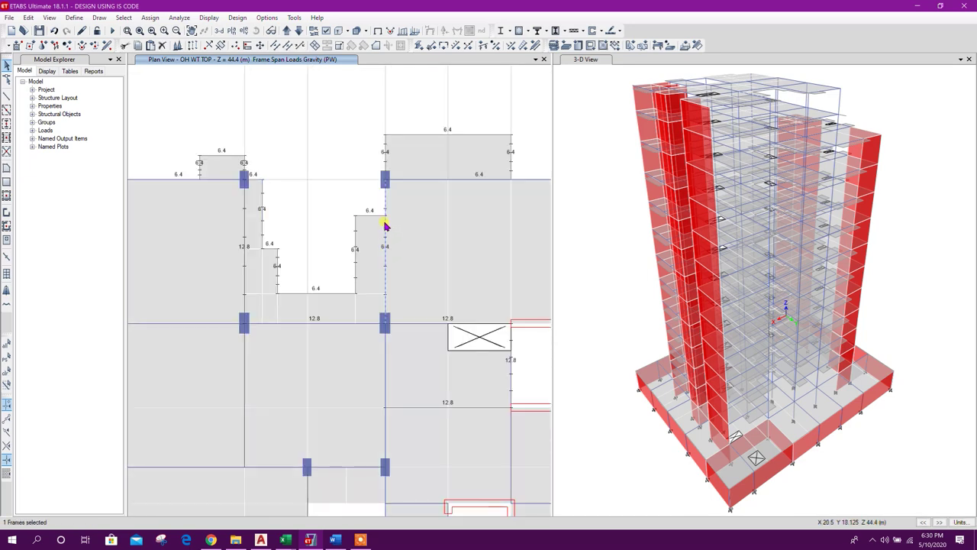
{"action": "left_click", "coordinate": [275, 45]}
{"action": "left_click_drag", "start_coordinate": [463, 222], "coordinate": [602, 210]}
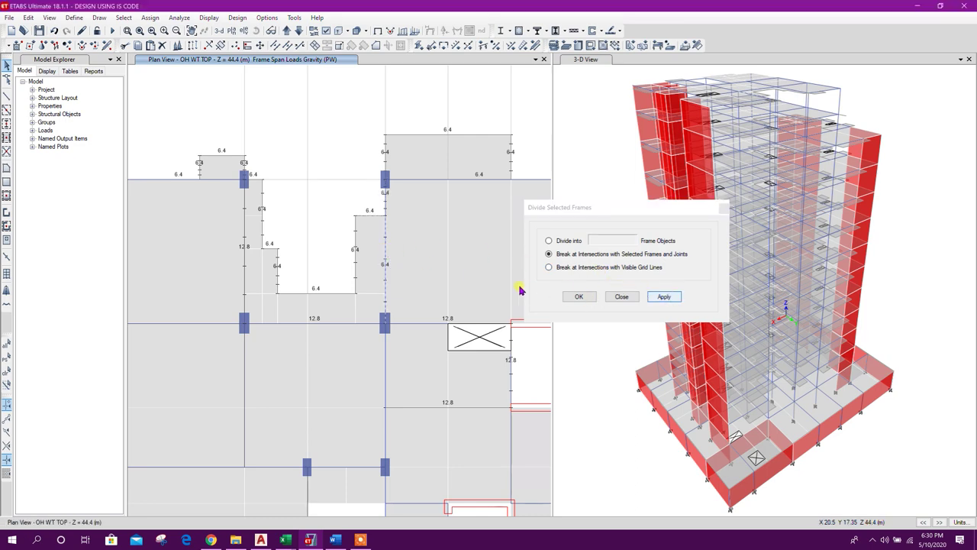
{"action": "left_click", "coordinate": [621, 297]}
Replace the PW uniform load on the grid G beam segment south of the recess edge with 0 kN/m.
{"action": "left_click", "coordinate": [521, 45]}
{"action": "left_click_drag", "start_coordinate": [555, 288], "coordinate": [441, 309]}
{"action": "left_click", "coordinate": [721, 289]}
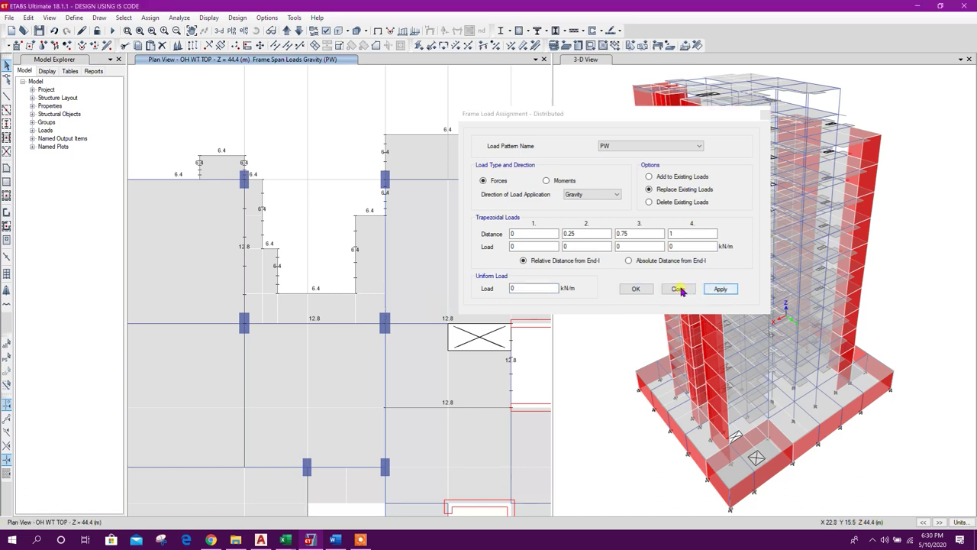
{"action": "left_click", "coordinate": [679, 289]}
Join the two segments of the grid G beam back into one frame and select it to check.
{"action": "left_click", "coordinate": [385, 243]}
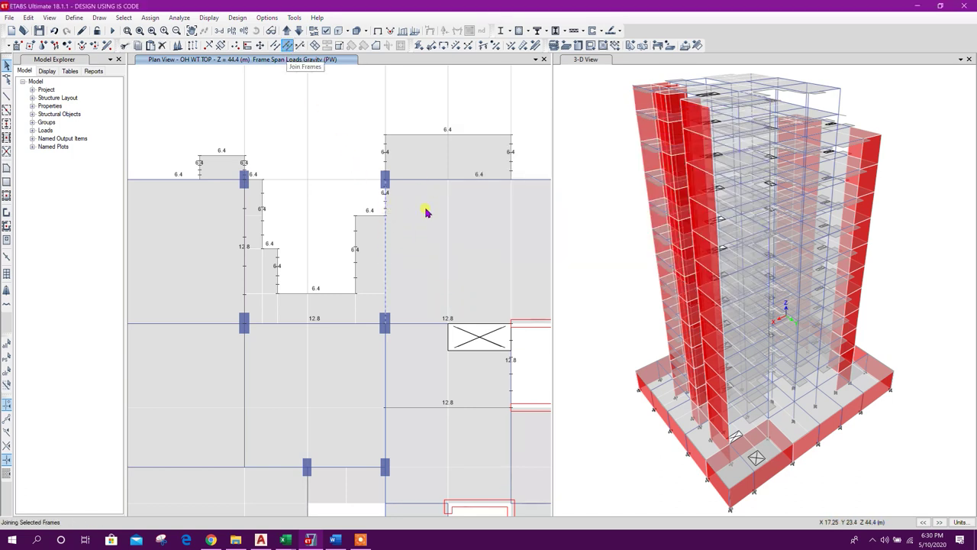
{"action": "scroll", "coordinate": [384, 217], "scroll_direction": "up", "scroll_amount": 3}
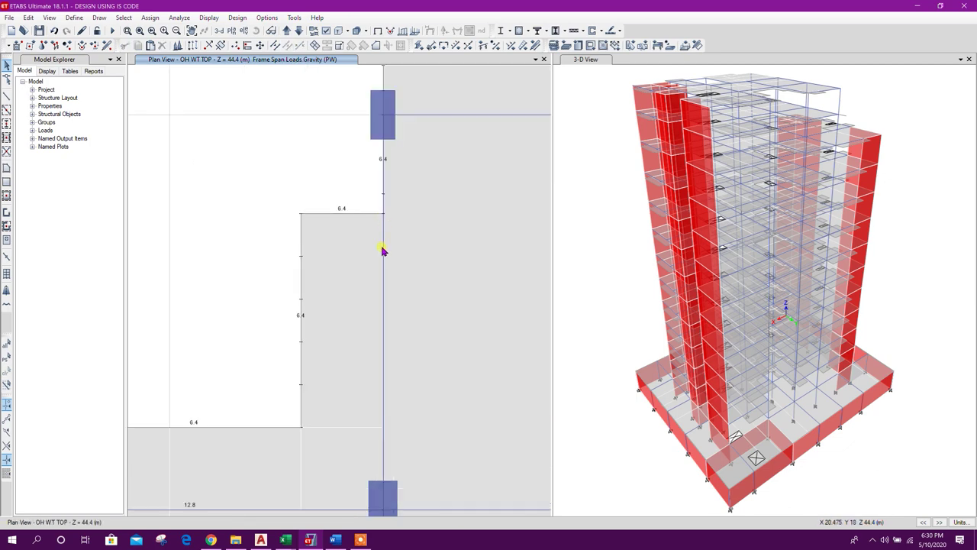
{"action": "left_click", "coordinate": [383, 249]}
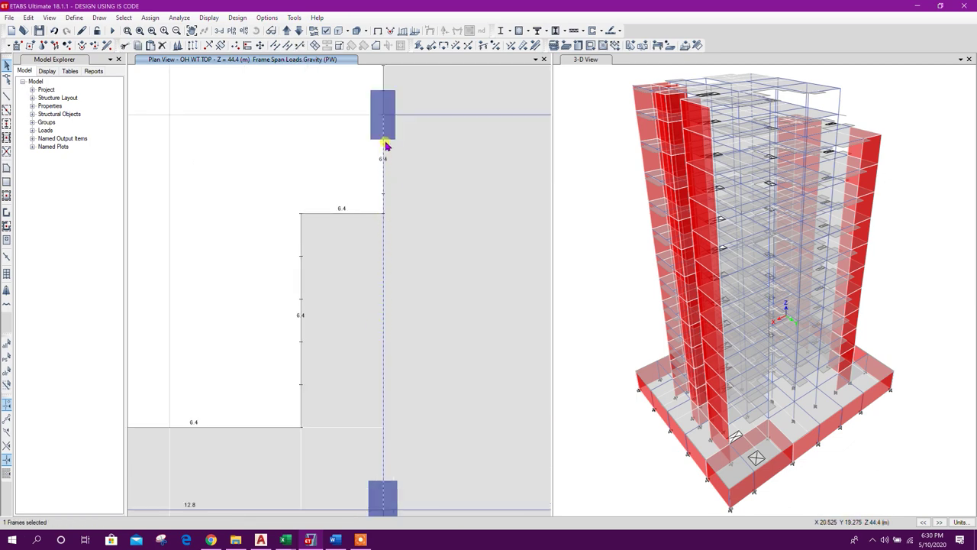
{"action": "scroll", "coordinate": [383, 172], "scroll_direction": "down", "scroll_amount": 3}
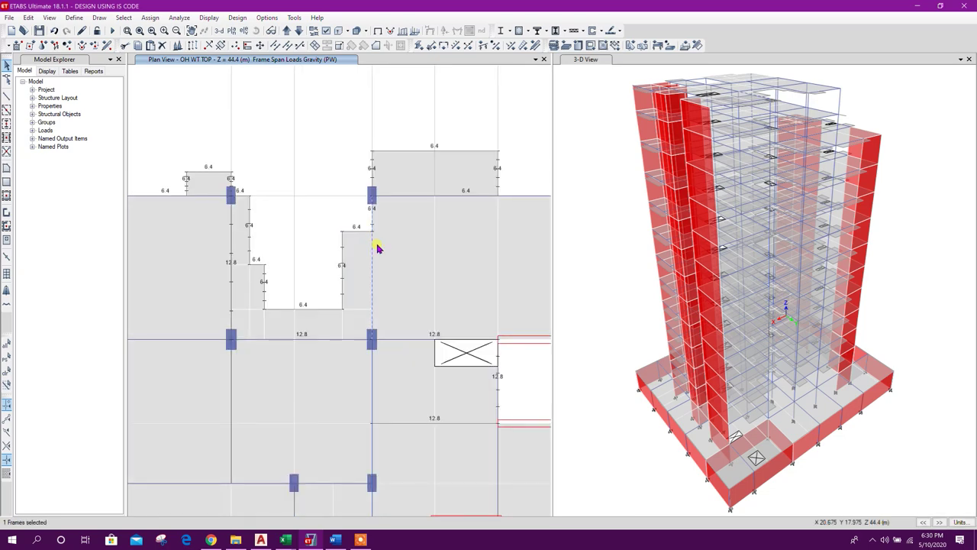
{"action": "scroll", "coordinate": [300, 262], "scroll_direction": "down", "scroll_amount": 3}
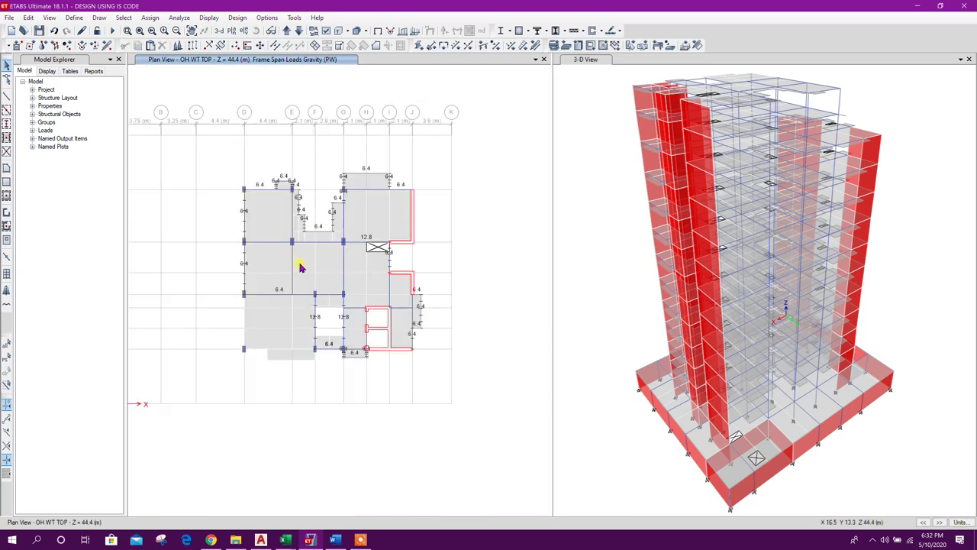
Clear the load display, limit the story scope to One Story and compare the OH WT TOP and TERR RF plans.
{"action": "left_click", "coordinate": [299, 31]}
{"action": "left_click", "coordinate": [287, 30]}
{"action": "middle_click_drag", "start_coordinate": [283, 190], "coordinate": [294, 193]}
{"action": "middle_click_drag", "start_coordinate": [447, 332], "coordinate": [430, 299]}
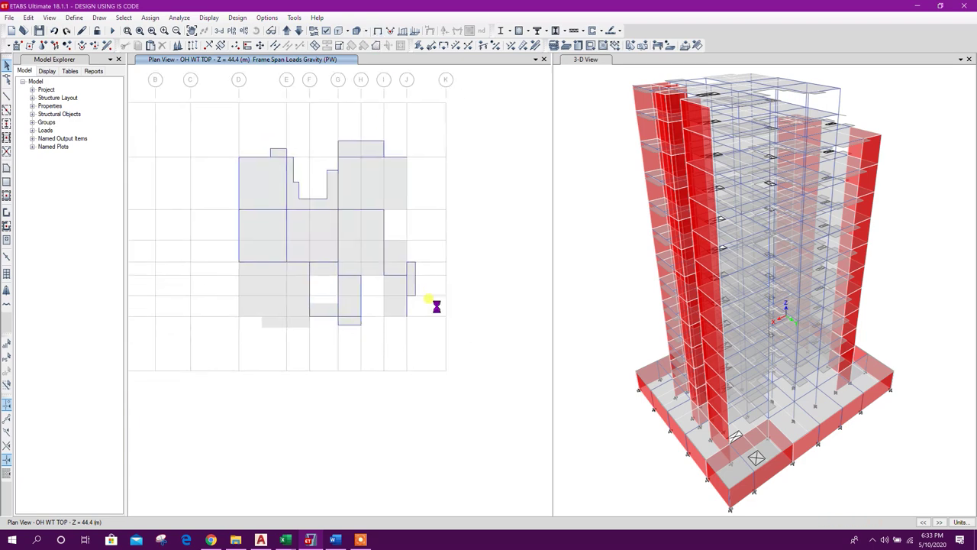
{"action": "middle_click_drag", "start_coordinate": [445, 257], "coordinate": [455, 301]}
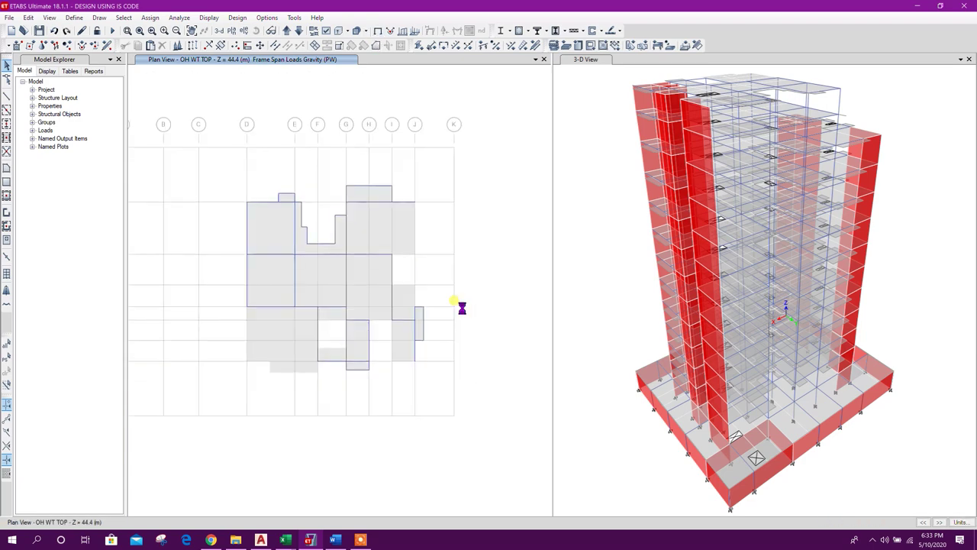
{"action": "left_click", "coordinate": [378, 31]}
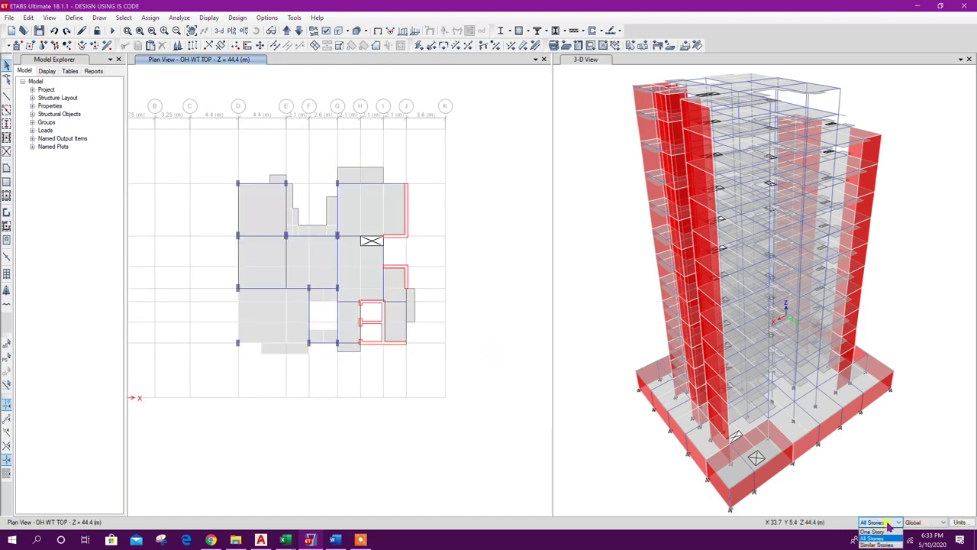
{"action": "middle_click_drag", "start_coordinate": [412, 347], "coordinate": [416, 387]}
{"action": "middle_click_drag", "start_coordinate": [320, 196], "coordinate": [324, 170]}
{"action": "left_click", "coordinate": [298, 31]}
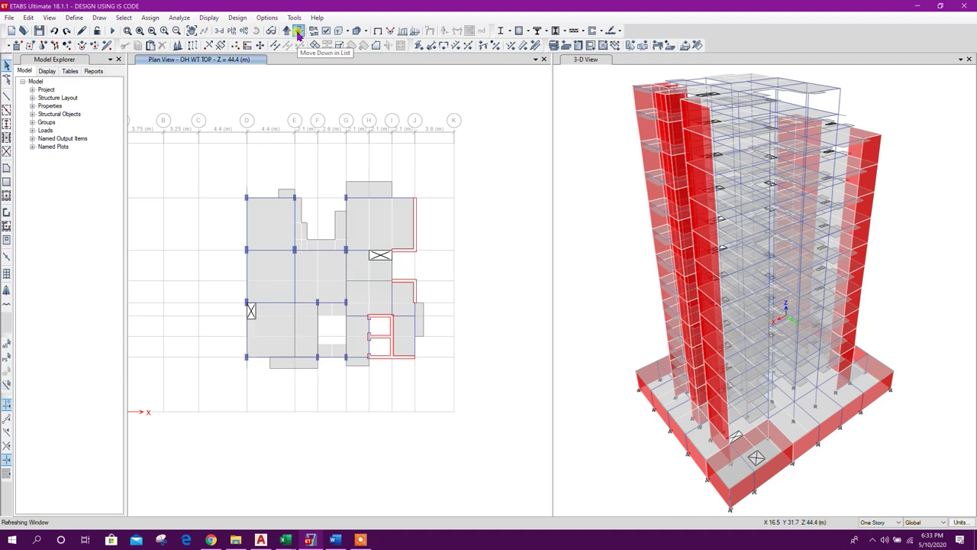
{"action": "left_click", "coordinate": [286, 31]}
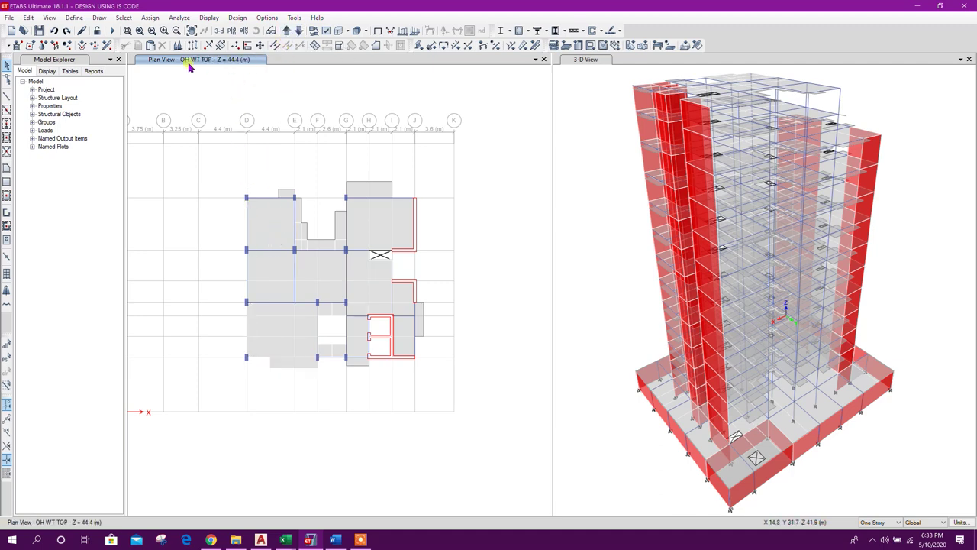
Delete all objects on the TERR RF plan.
{"action": "left_click", "coordinate": [298, 32]}
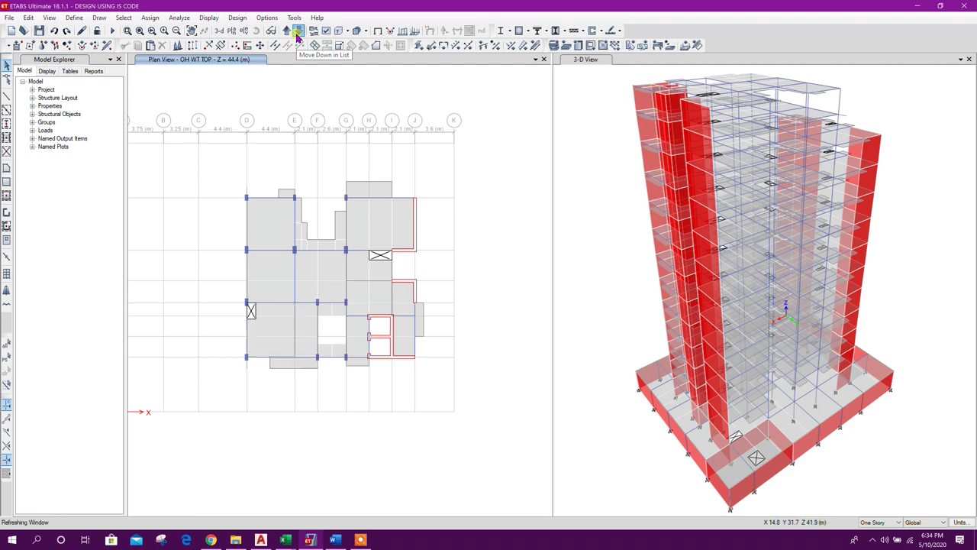
{"action": "left_click_drag", "start_coordinate": [218, 136], "coordinate": [466, 413]}
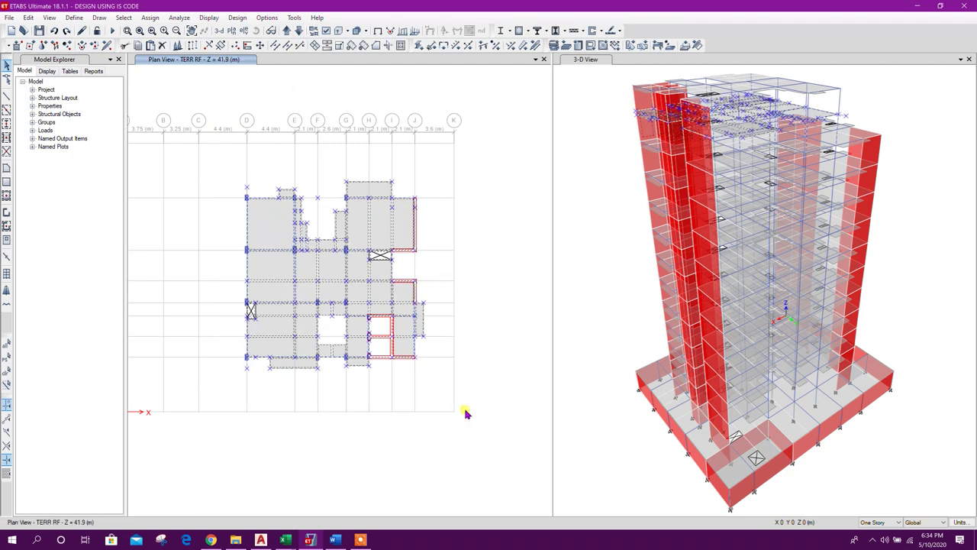
{"action": "key", "text": "Delete"}
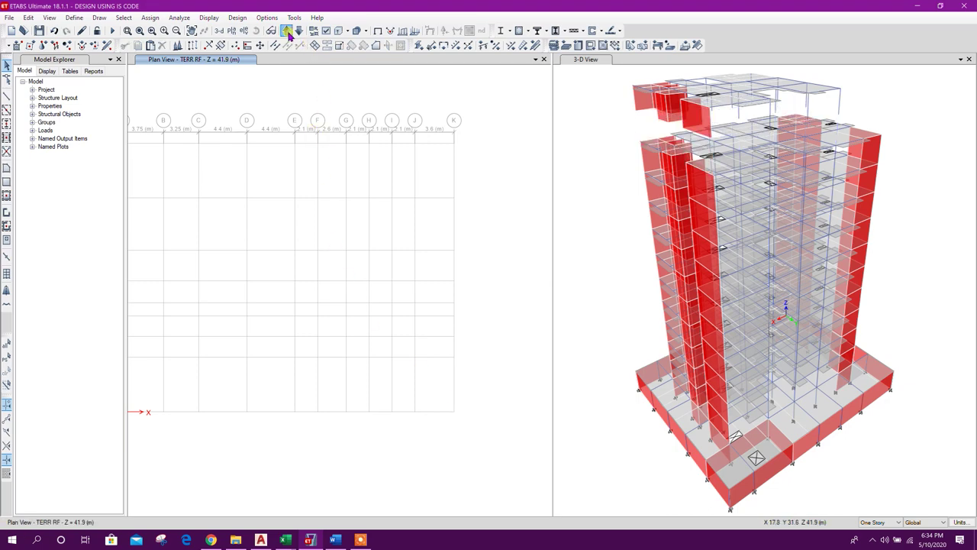
Replicate all objects on the OH WT TOP story to the TERR RF story.
{"action": "left_click", "coordinate": [286, 30]}
{"action": "left_click_drag", "start_coordinate": [240, 165], "coordinate": [465, 410]}
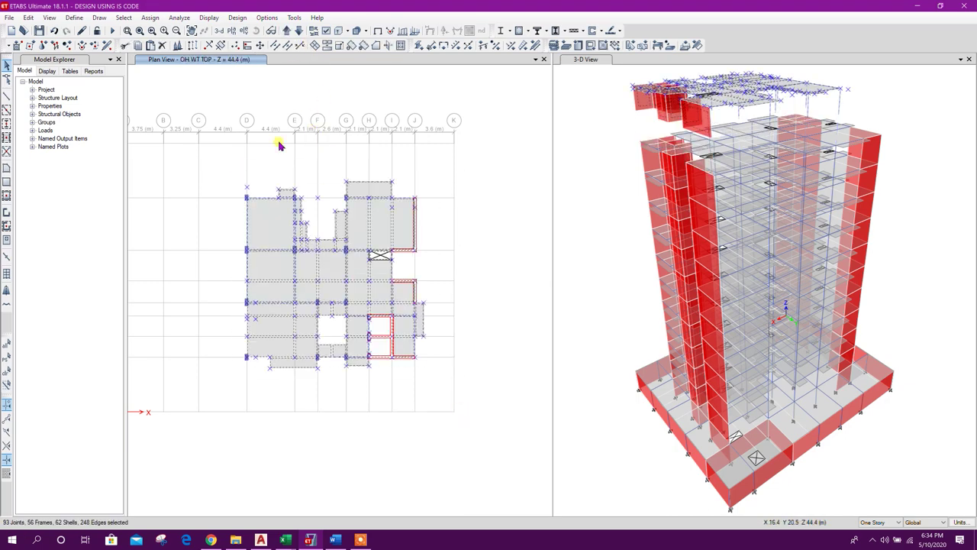
{"action": "left_click", "coordinate": [204, 46]}
{"action": "left_click", "coordinate": [629, 173]}
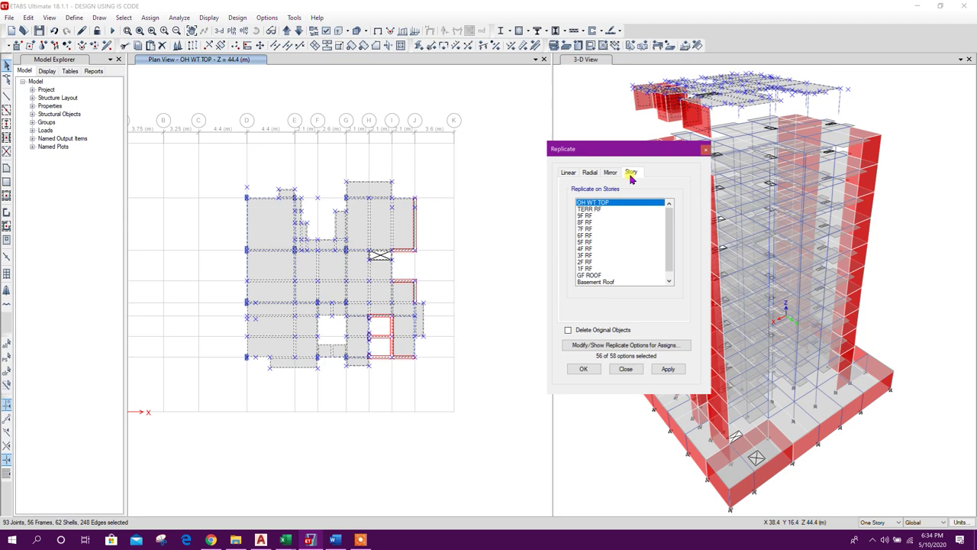
{"action": "left_click", "coordinate": [600, 210]}
{"action": "left_click", "coordinate": [666, 370]}
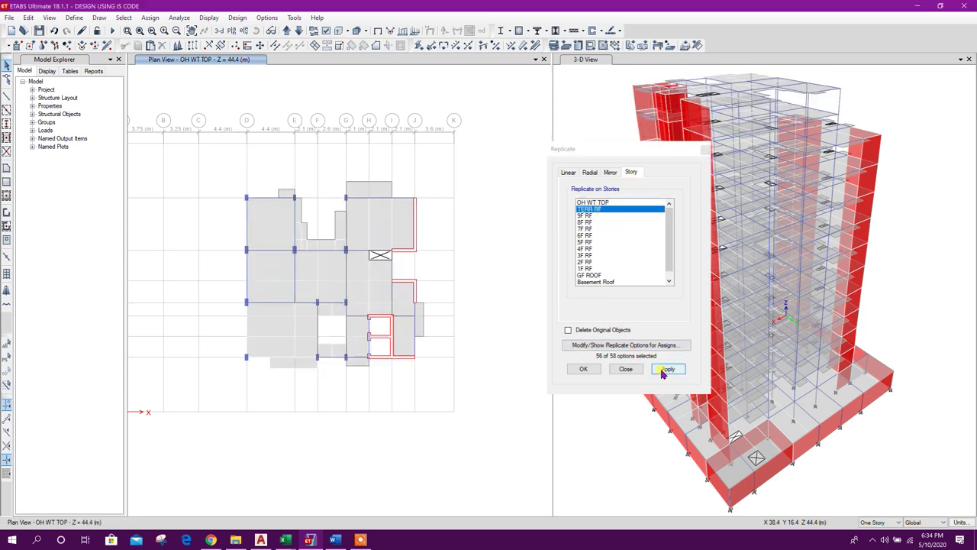
{"action": "left_click", "coordinate": [633, 371]}
Display the 1F RF plan and inspect that story in a 3-D object view.
{"action": "mouse_move", "coordinate": [333, 326]}
{"action": "middle_mouse_down"}
{"action": "mouse_move", "coordinate": [338, 314]}
{"action": "mouse_move", "coordinate": [340, 331]}
{"action": "middle_mouse_up"}
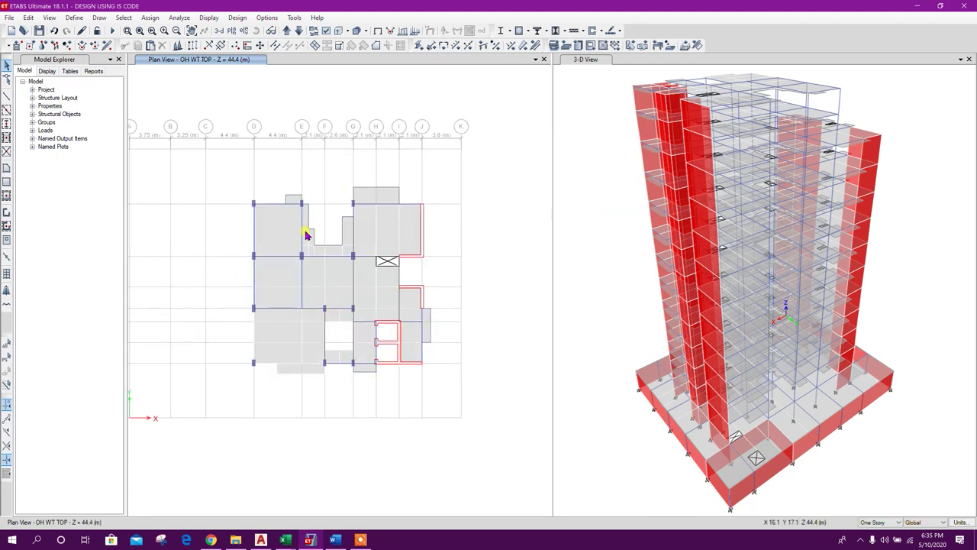
{"action": "left_click", "coordinate": [232, 30]}
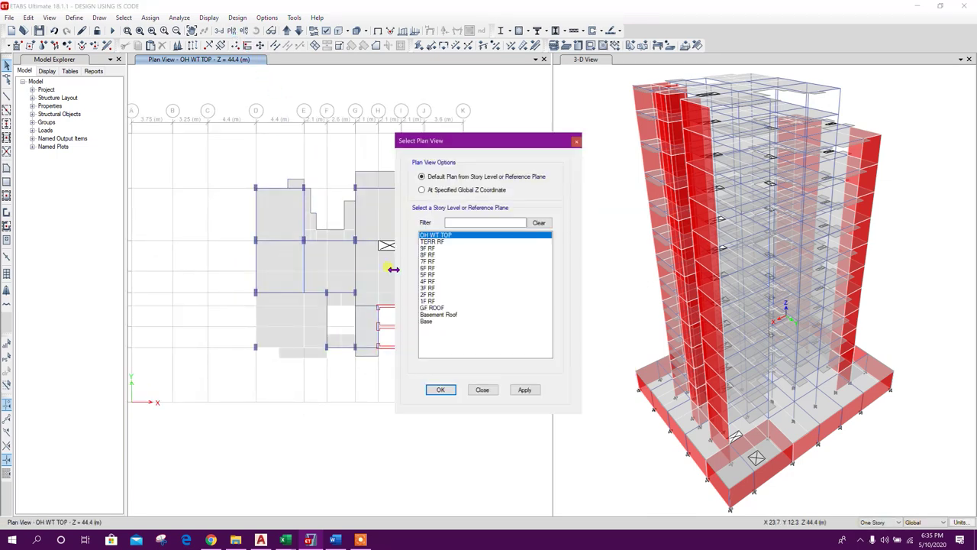
{"action": "left_click", "coordinate": [429, 301]}
{"action": "left_click", "coordinate": [525, 389]}
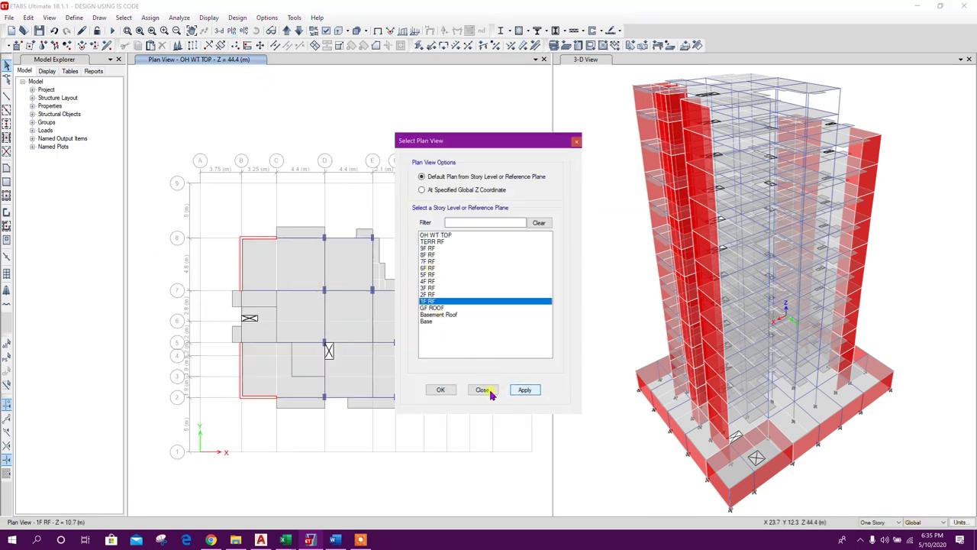
{"action": "left_click", "coordinate": [482, 390]}
{"action": "left_click", "coordinate": [271, 31]}
{"action": "left_click", "coordinate": [257, 31]}
{"action": "left_click_drag", "start_coordinate": [386, 388], "coordinate": [388, 177]}
{"action": "scroll", "coordinate": [378, 388], "scroll_direction": "up", "scroll_amount": 5}
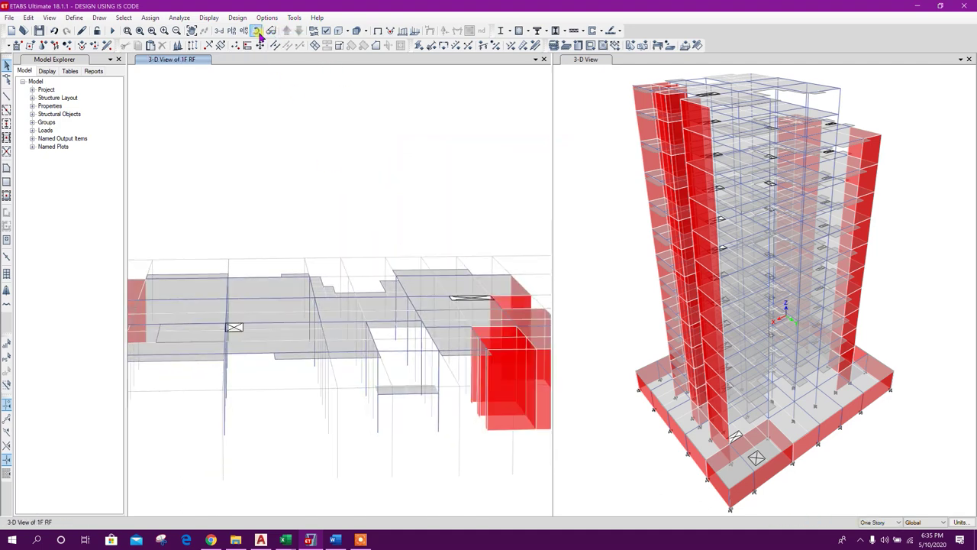
Go down to the GF ROOF story, show it in perspective and select the two staircase shells between grids F and G.
{"action": "left_click", "coordinate": [271, 31]}
{"action": "middle_click_drag", "start_coordinate": [356, 210], "coordinate": [337, 170]}
{"action": "left_click", "coordinate": [299, 32]}
{"action": "left_click", "coordinate": [271, 30]}
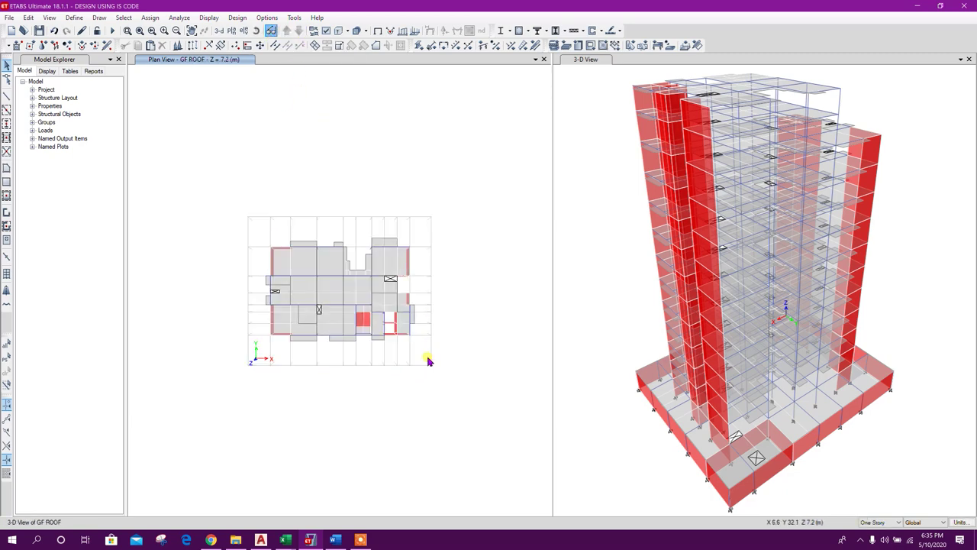
{"action": "scroll", "coordinate": [375, 331], "scroll_direction": "up", "scroll_amount": 5}
{"action": "left_click", "coordinate": [282, 264]}
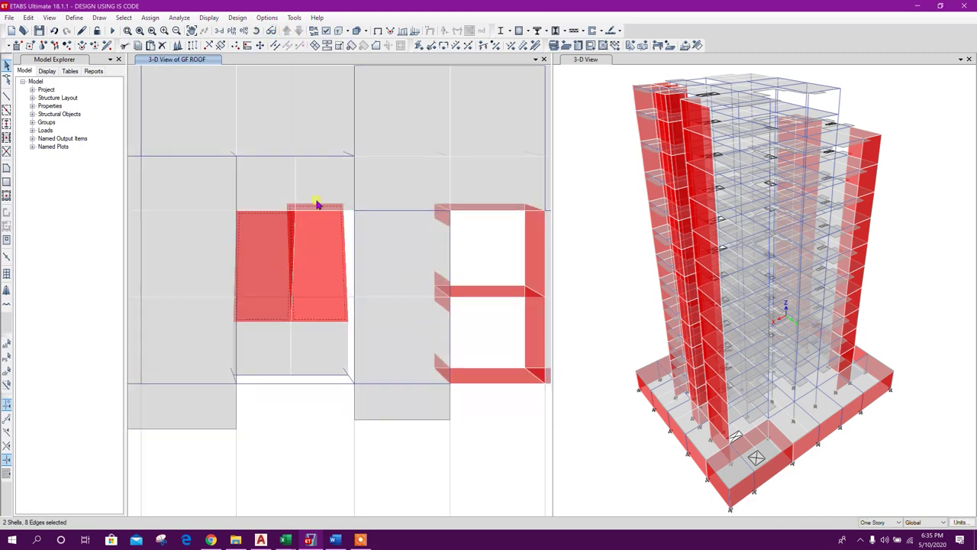
Replicate the selected staircase shells to stories 1F RF through TERR RF and inspect them in the 3-D view.
{"action": "scroll", "coordinate": [318, 205], "scroll_direction": "down", "scroll_amount": 4}
{"action": "left_click", "coordinate": [192, 45]}
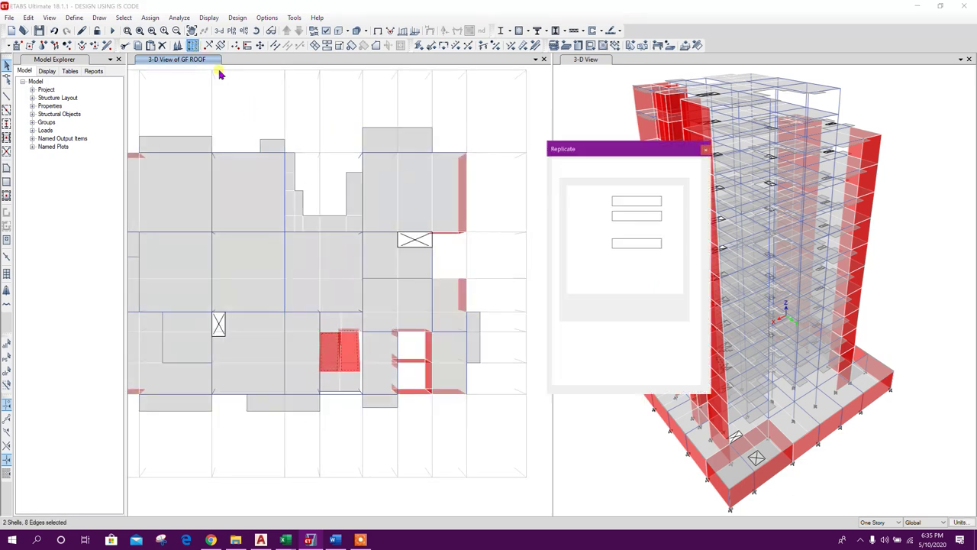
{"action": "left_click", "coordinate": [630, 174]}
{"action": "left_click_drag", "start_coordinate": [593, 270], "coordinate": [595, 211]}
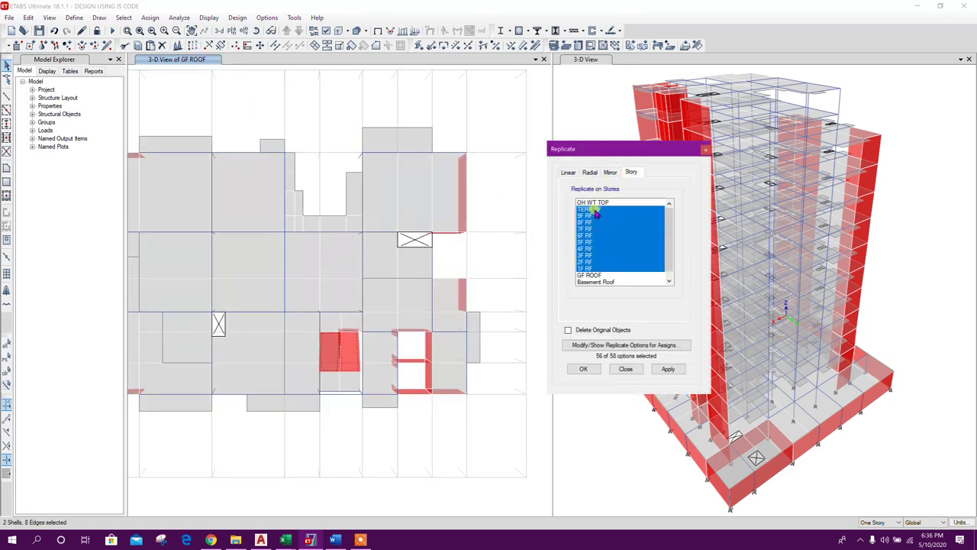
{"action": "left_click", "coordinate": [668, 369]}
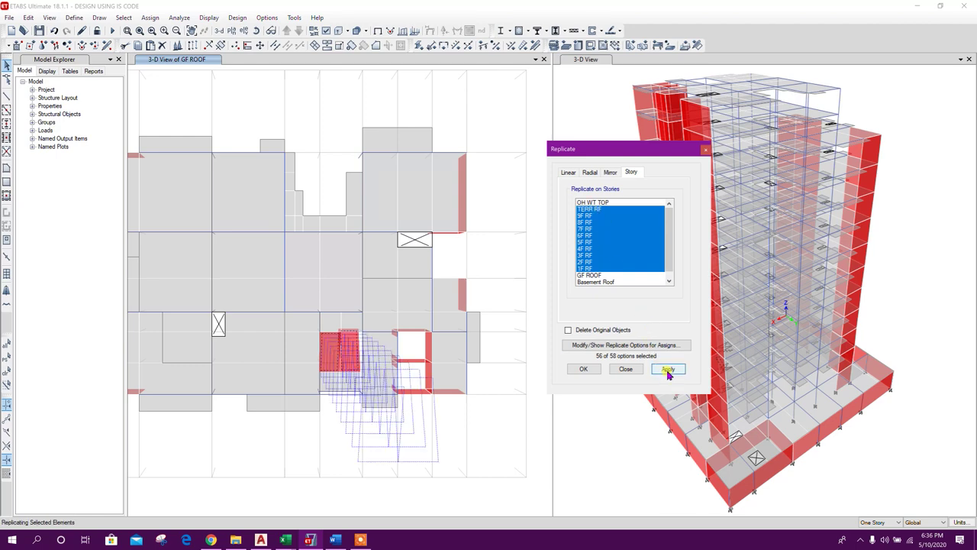
{"action": "left_click", "coordinate": [625, 369]}
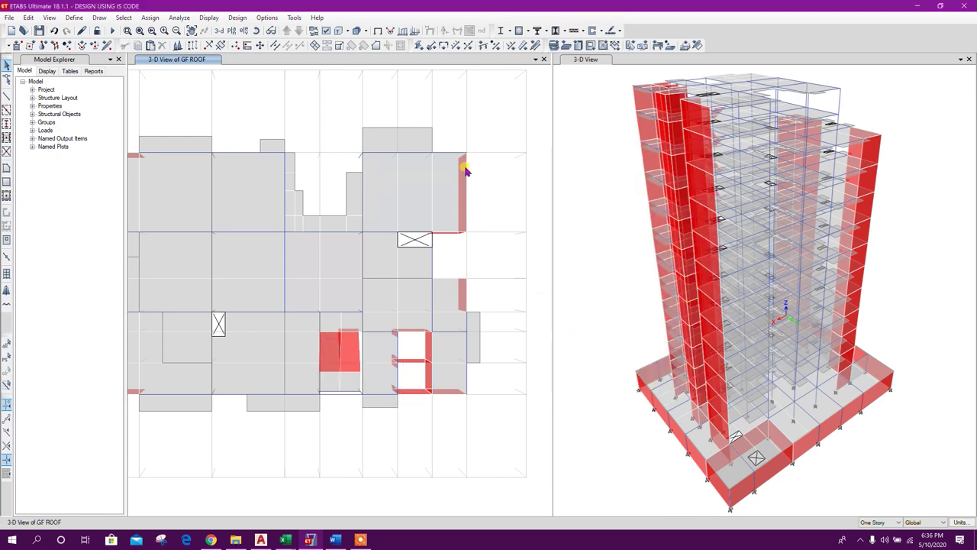
{"action": "left_click", "coordinate": [645, 431]}
{"action": "middle_click_drag", "start_coordinate": [622, 458], "coordinate": [814, 191], "text": "shift"}
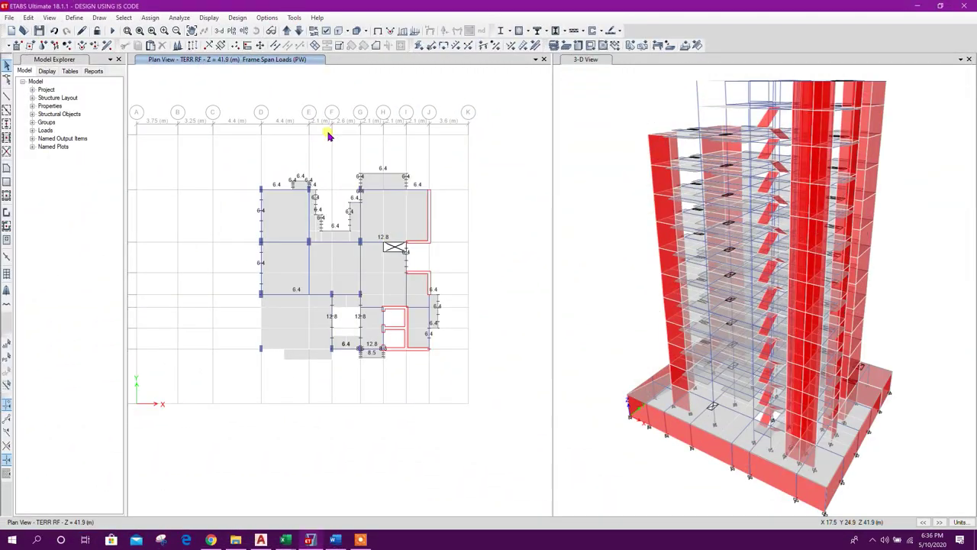
Select the three overhead water tank floor shells between grids G and J on the TERR RF plan.
{"action": "left_click", "coordinate": [285, 31]}
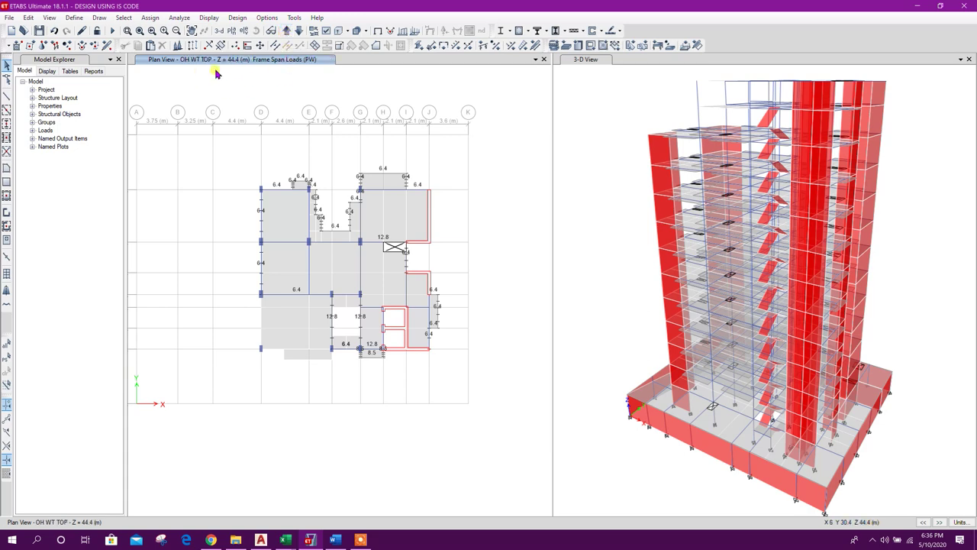
{"action": "left_click", "coordinate": [298, 31]}
{"action": "scroll", "coordinate": [392, 230], "scroll_direction": "up", "scroll_amount": 3}
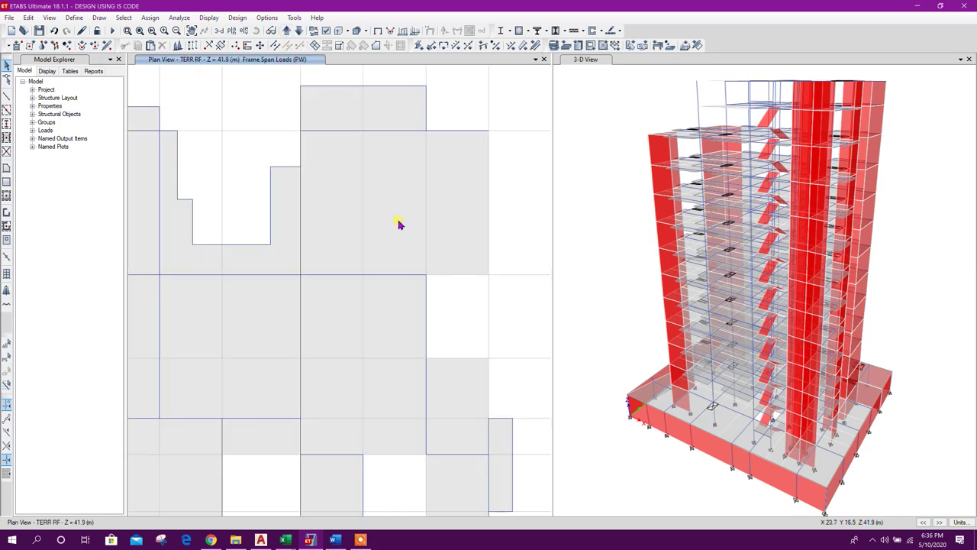
{"action": "left_click", "coordinate": [374, 210]}
{"action": "left_click", "coordinate": [338, 225]}
{"action": "left_click", "coordinate": [415, 220]}
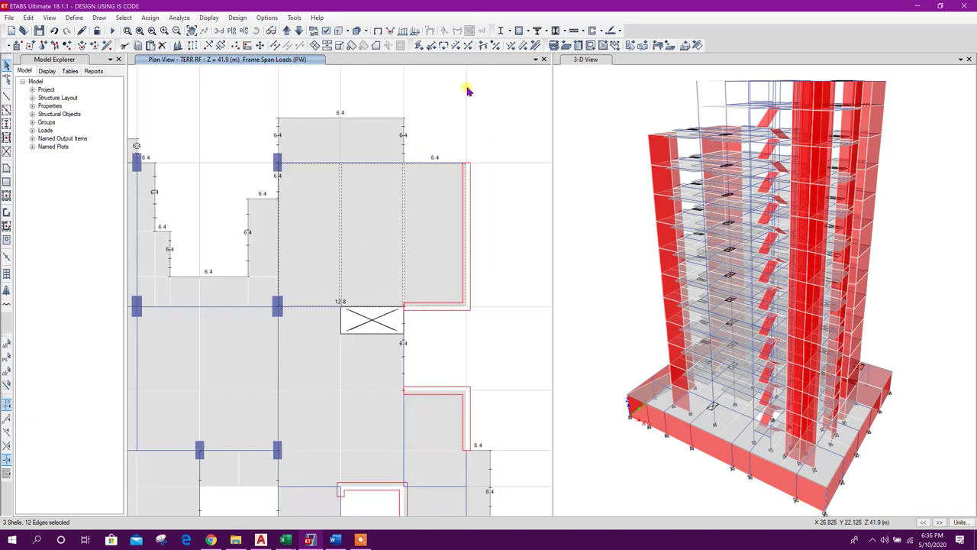
Switch to the WATER SOIL NON UNIFORM SHELL LOAD workbook in Excel and display the Water Load on Straight base sheet.
{"action": "left_click", "coordinate": [285, 540]}
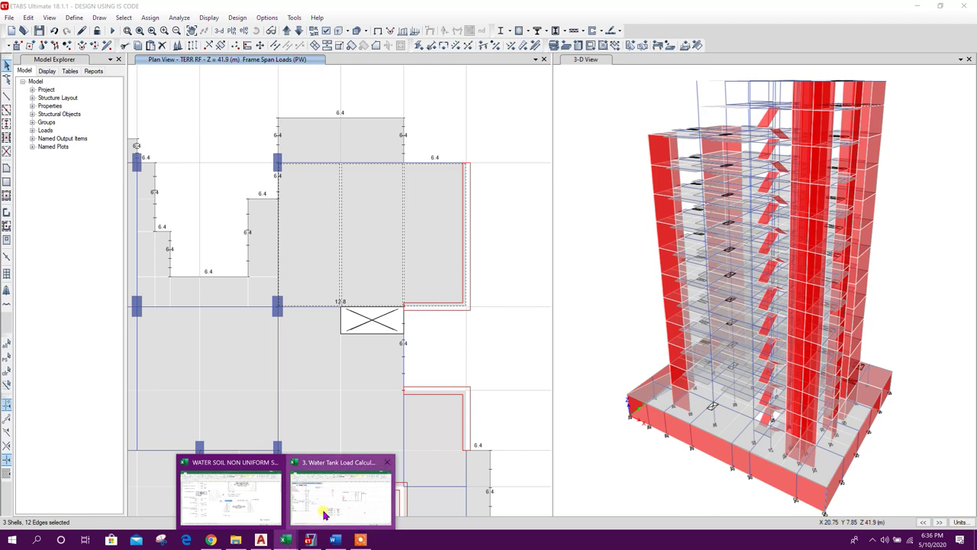
{"action": "left_click", "coordinate": [272, 462]}
{"action": "left_click", "coordinate": [285, 540]}
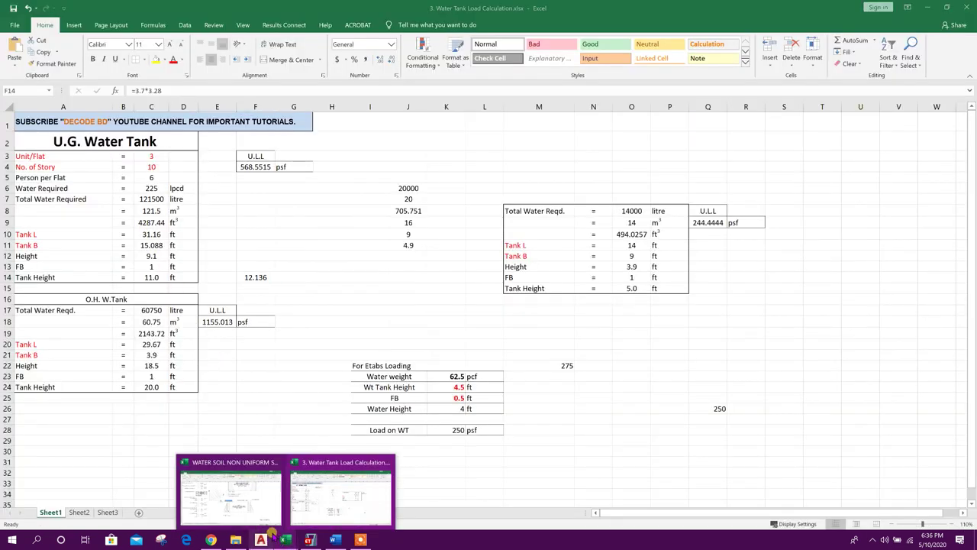
{"action": "left_click", "coordinate": [336, 493]}
{"action": "scroll", "coordinate": [303, 275], "scroll_direction": "up", "scroll_amount": 3}
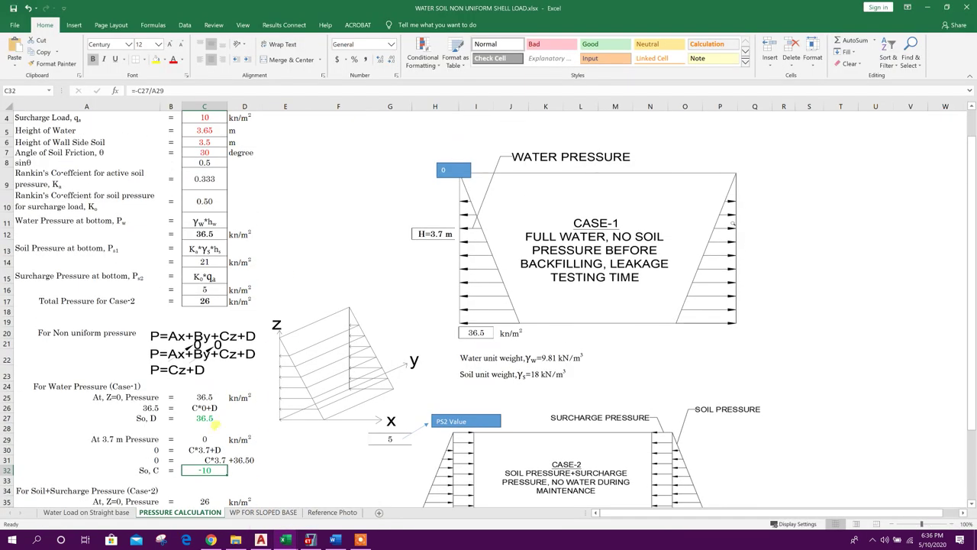
{"action": "key", "text": "ctrl+Page_Up"}
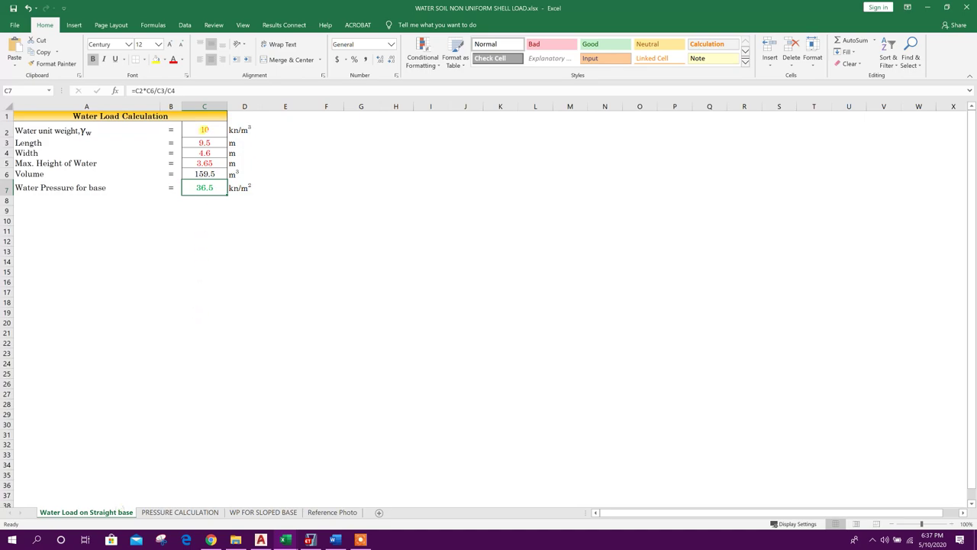
Switch to the STRUCTURE drawing in AutoCAD and dimension the inside length of the OH. WT bay with a horizontal linear dimension.
{"action": "left_click", "coordinate": [261, 540]}
{"action": "scroll", "coordinate": [448, 234], "scroll_direction": "up", "scroll_amount": 2}
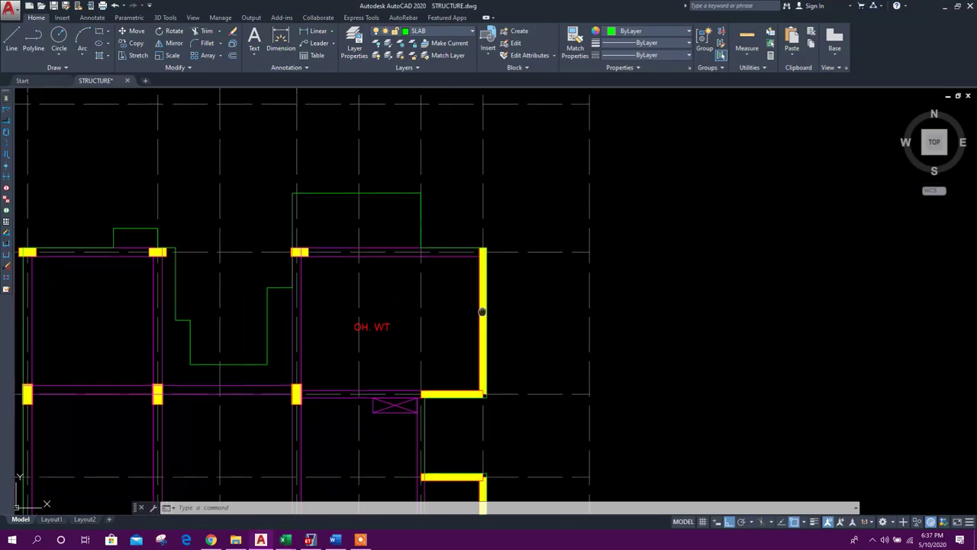
{"action": "left_click", "coordinate": [316, 31]}
{"action": "scroll", "coordinate": [288, 306], "scroll_direction": "up", "scroll_amount": 2}
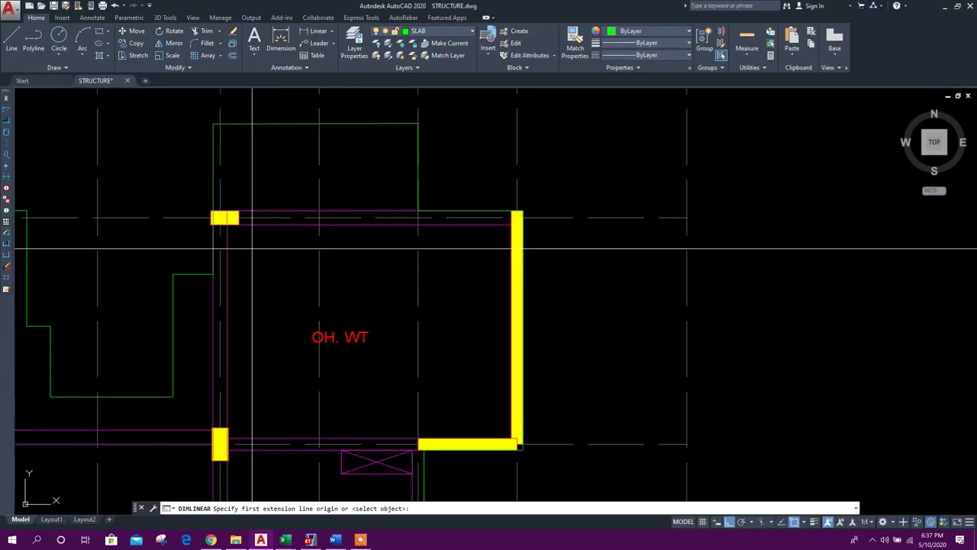
{"action": "left_click", "coordinate": [227, 222]}
{"action": "left_click", "coordinate": [511, 218]}
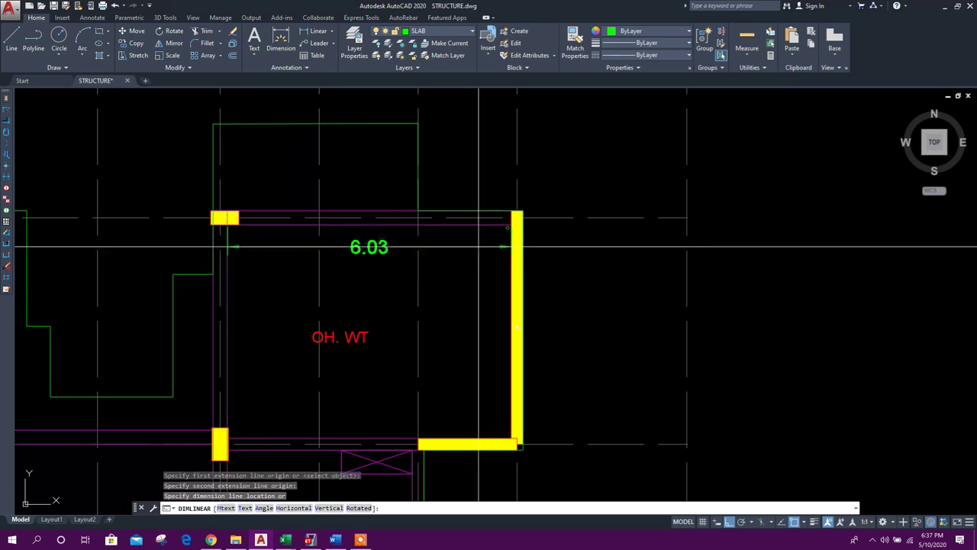
{"action": "left_click", "coordinate": [413, 261]}
Dimension the inside width of the OH. WT bay with a vertical linear dimension.
{"action": "key", "text": "Return"}
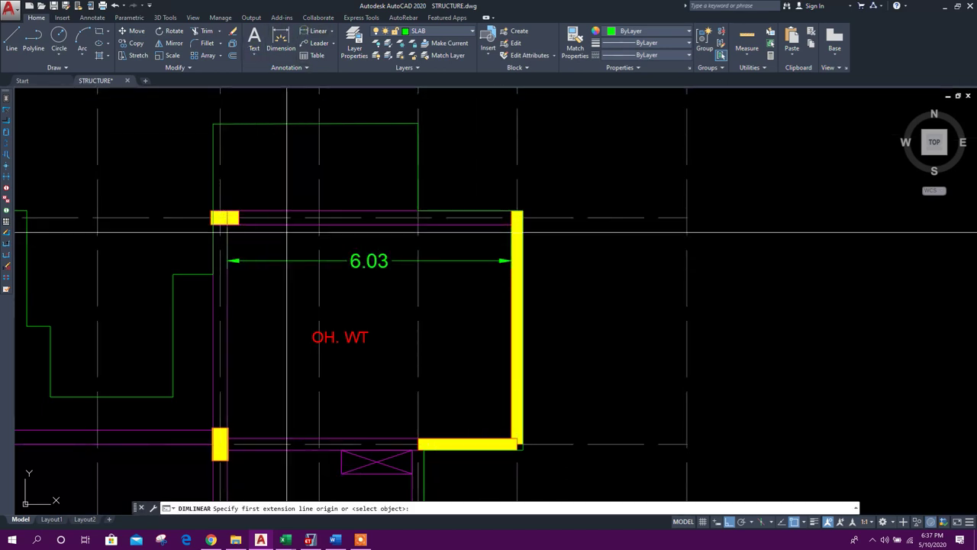
{"action": "left_click", "coordinate": [280, 232]}
{"action": "left_click", "coordinate": [278, 437]}
{"action": "left_click", "coordinate": [271, 397]}
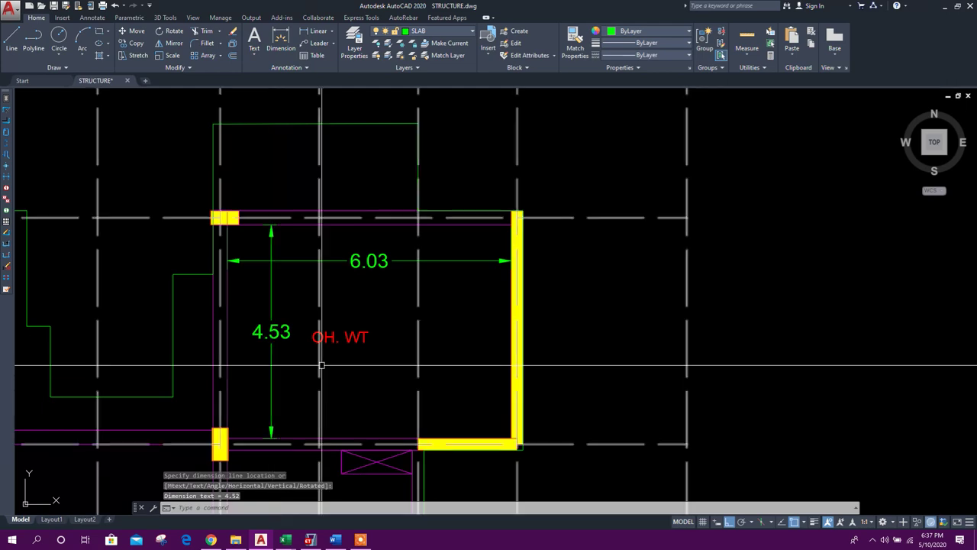
{"action": "key", "text": "Escape"}
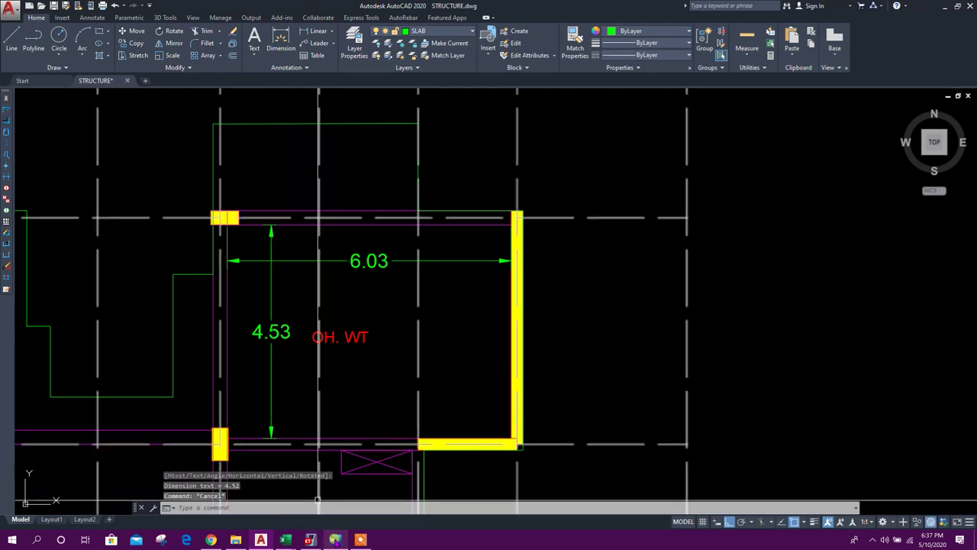
Return to the Water Load Calculation sheet in Excel and set the tank length to 6 m and width to 4.5 m.
{"action": "mouse_move", "coordinate": [286, 539]}
{"action": "left_click", "coordinate": [231, 495]}
{"action": "left_click", "coordinate": [197, 129]}
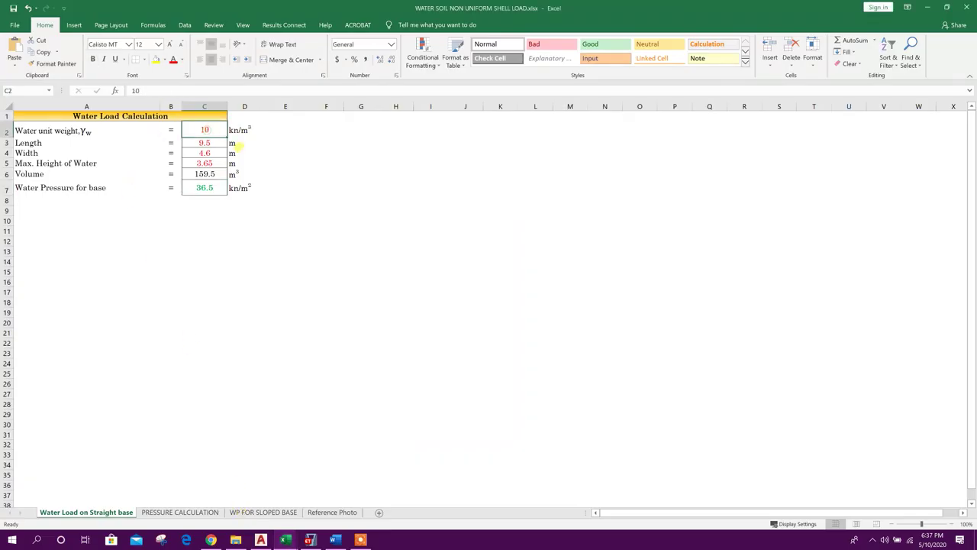
{"action": "left_click", "coordinate": [215, 142]}
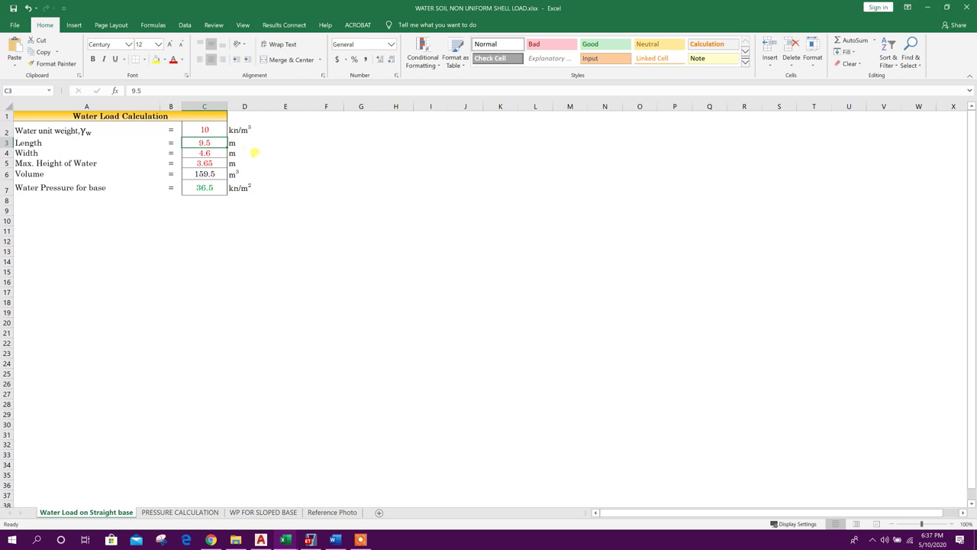
{"action": "type", "text": "6"}
{"action": "key", "text": "Return"}
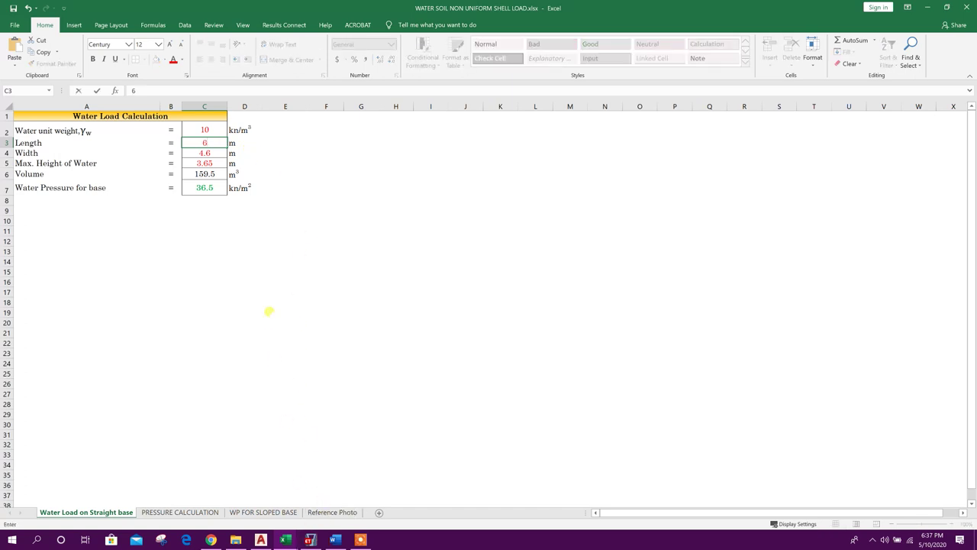
{"action": "type", "text": "4."}
{"action": "key", "text": "Return"}
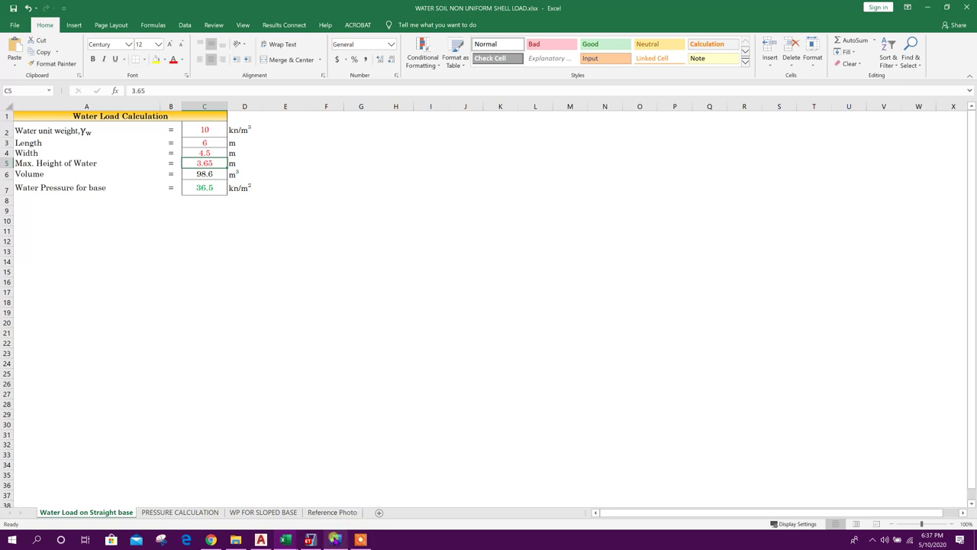
Switch to AutoCAD and check the floor height in the title of the WT+MACHINE ROOM TOP PLAN.
{"action": "left_click", "coordinate": [260, 540]}
{"action": "scroll", "coordinate": [404, 382], "scroll_direction": "down", "scroll_amount": 5}
{"action": "scroll", "coordinate": [377, 390], "scroll_direction": "up", "scroll_amount": 5}
{"action": "scroll", "coordinate": [219, 397], "scroll_direction": "down", "scroll_amount": 5}
{"action": "scroll", "coordinate": [458, 424], "scroll_direction": "up", "scroll_amount": 7}
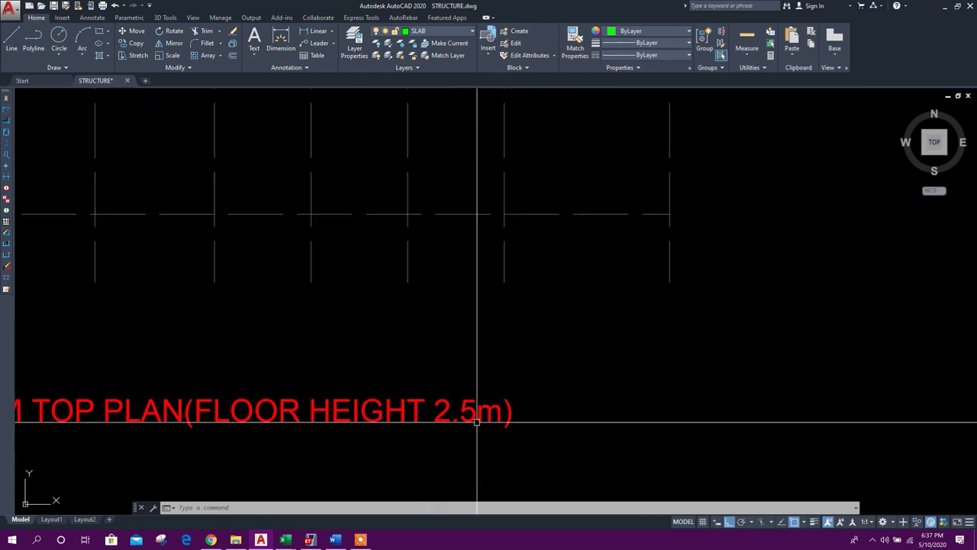
{"action": "scroll", "coordinate": [479, 419], "scroll_direction": "down", "scroll_amount": 4}
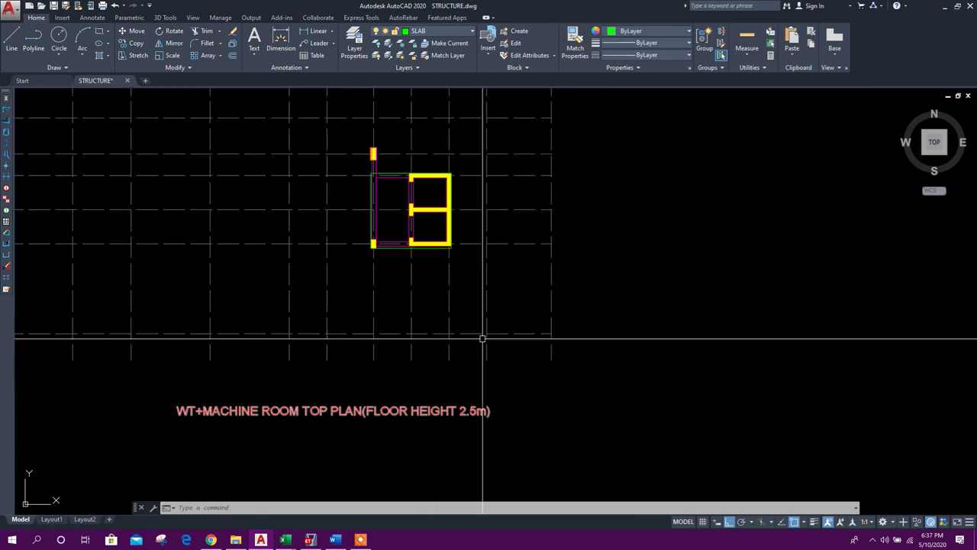
{"action": "scroll", "coordinate": [459, 424], "scroll_direction": "up", "scroll_amount": 6}
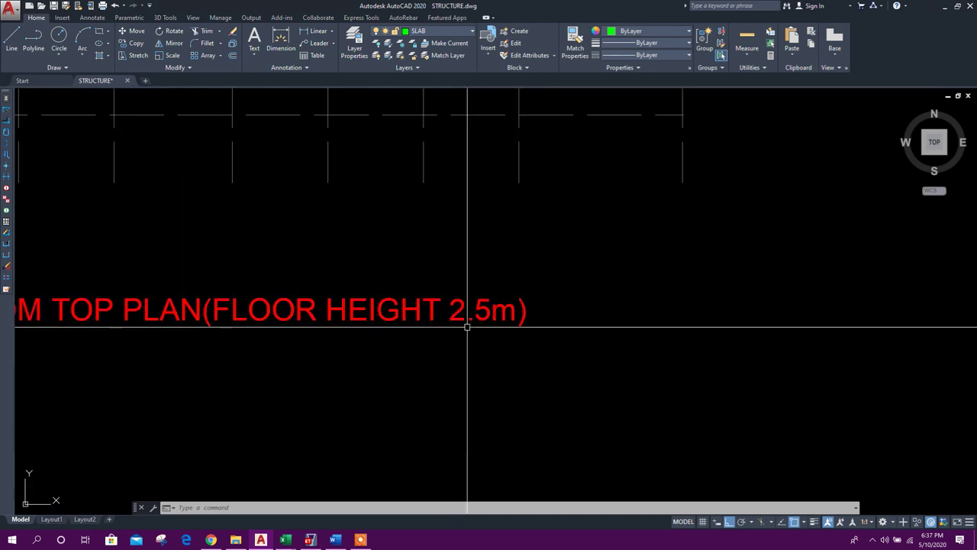
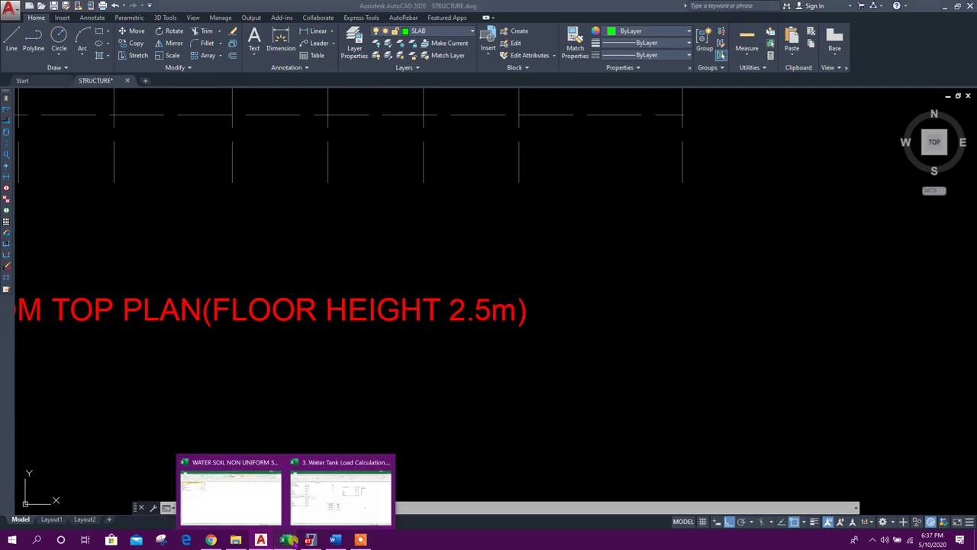
In the Excel water load sheet, calculate the maximum water height as =2.5-0.15-(1/3.28), then round it to 2 m.
{"action": "mouse_move", "coordinate": [285, 539]}
{"action": "left_click", "coordinate": [262, 515]}
{"action": "left_click", "coordinate": [281, 241]}
{"action": "left_click", "coordinate": [215, 163]}
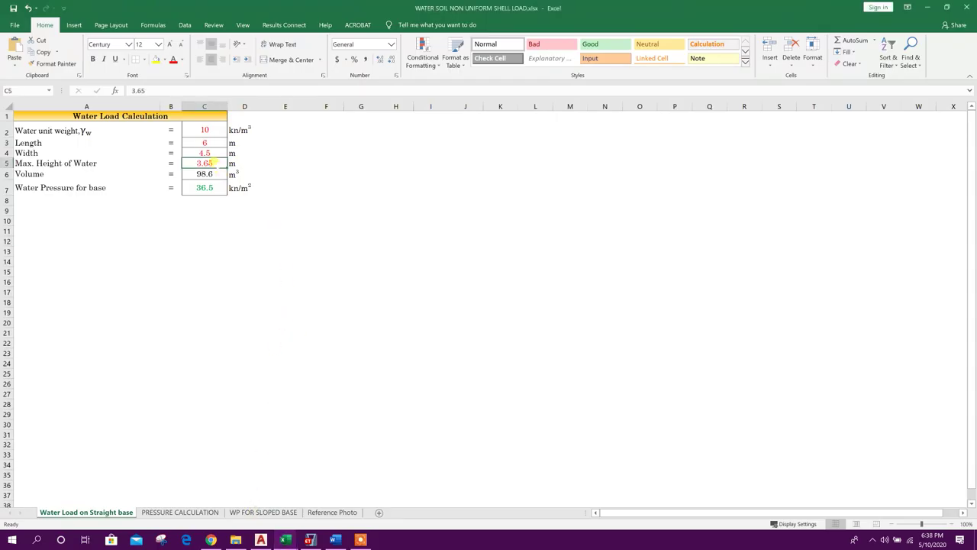
{"action": "left_click", "coordinate": [146, 90]}
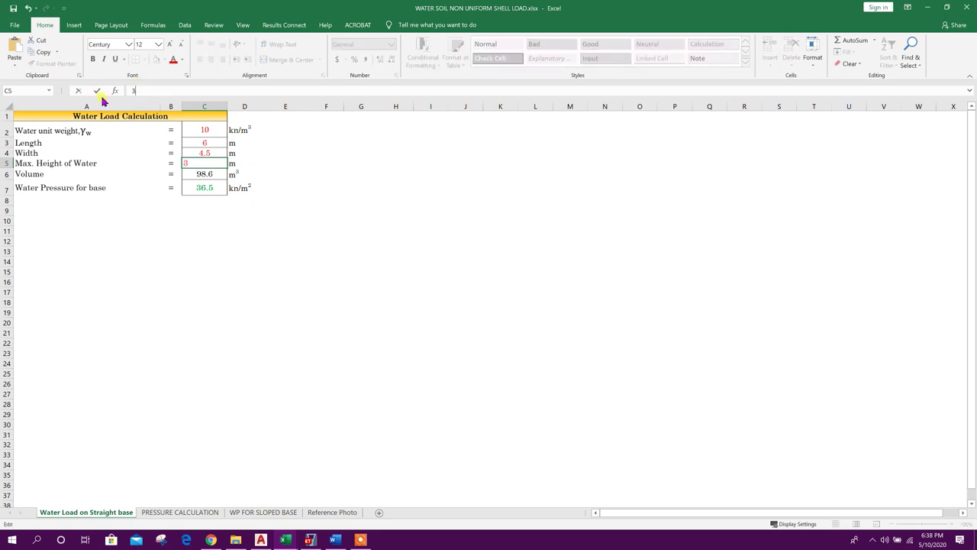
{"action": "type", "text": "=2.5-0.15-(1/3.28"}
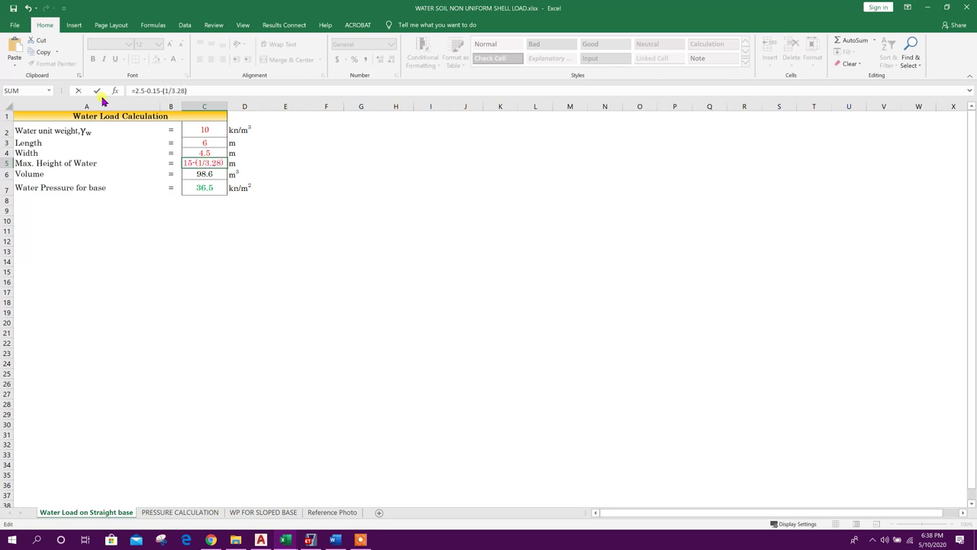
{"action": "key", "text": "Return"}
{"action": "left_click", "coordinate": [199, 163]}
{"action": "type", "text": "2"}
{"action": "key", "text": "Return"}
{"action": "left_click", "coordinate": [206, 187]}
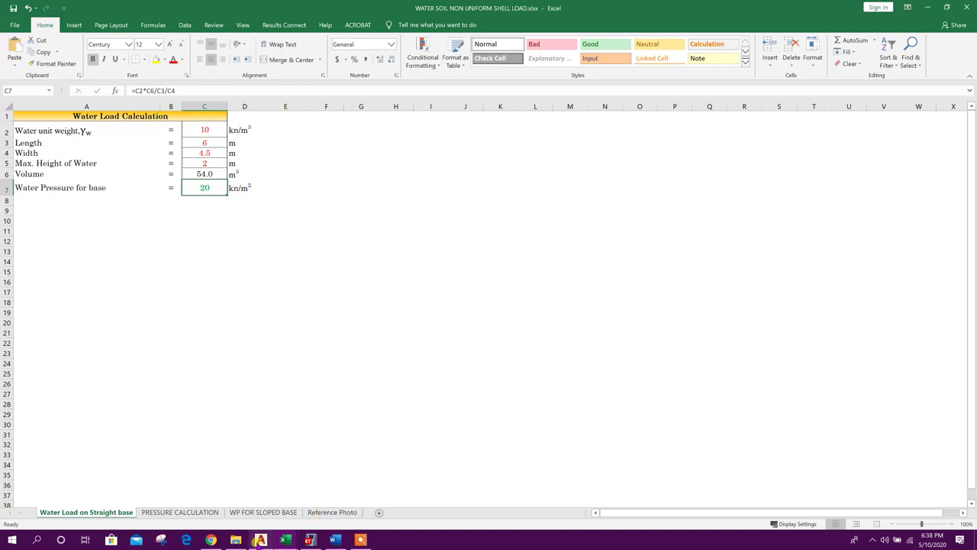
Switch to ETABS and assign the selected tank shells a uniform gravity load of 20 kN/m² under load pattern WP, replacing existing loads.
{"action": "left_click", "coordinate": [260, 539]}
{"action": "left_click", "coordinate": [309, 540]}
{"action": "scroll", "coordinate": [364, 314], "scroll_direction": "down", "scroll_amount": 3}
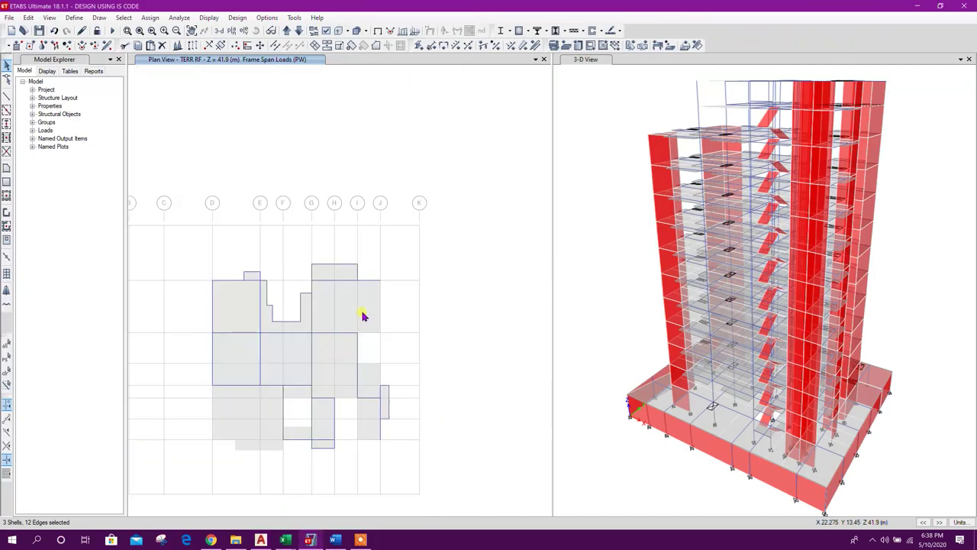
{"action": "scroll", "coordinate": [359, 311], "scroll_direction": "up", "scroll_amount": 5}
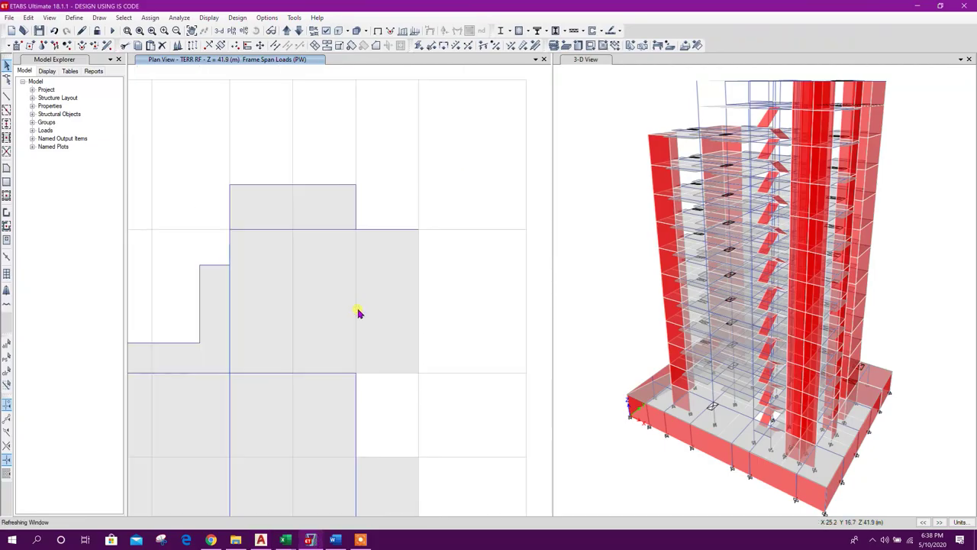
{"action": "left_click", "coordinate": [685, 45]}
{"action": "left_click_drag", "start_coordinate": [551, 200], "coordinate": [484, 214]}
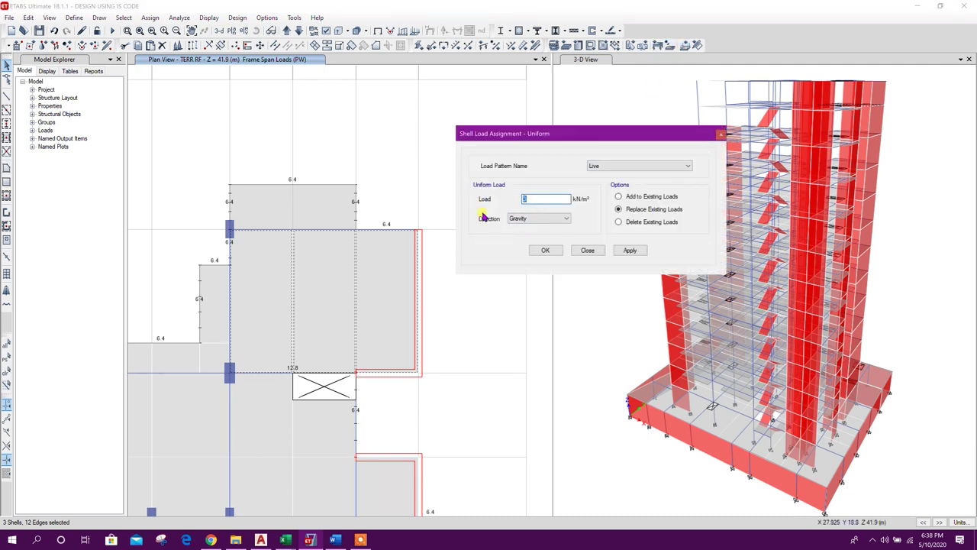
{"action": "left_click", "coordinate": [619, 165]}
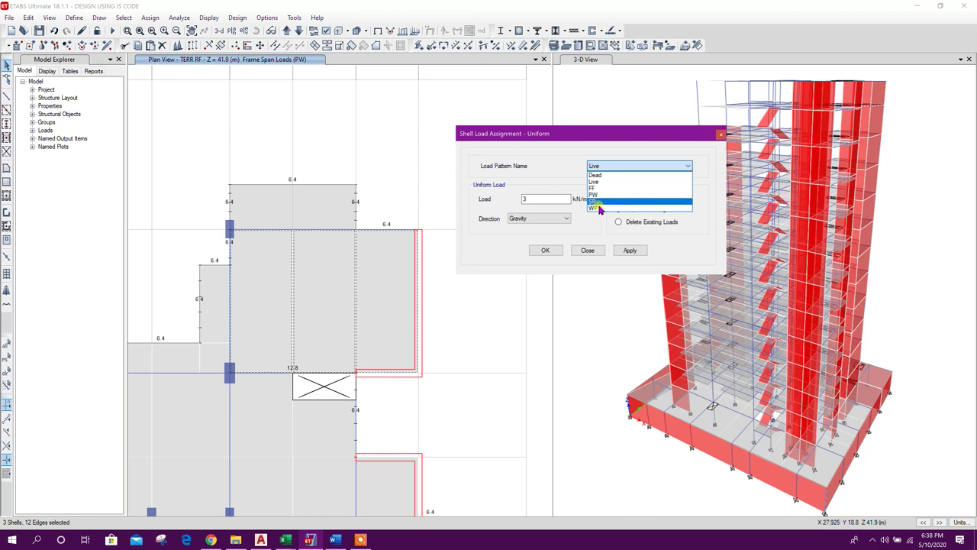
{"action": "left_click", "coordinate": [593, 208]}
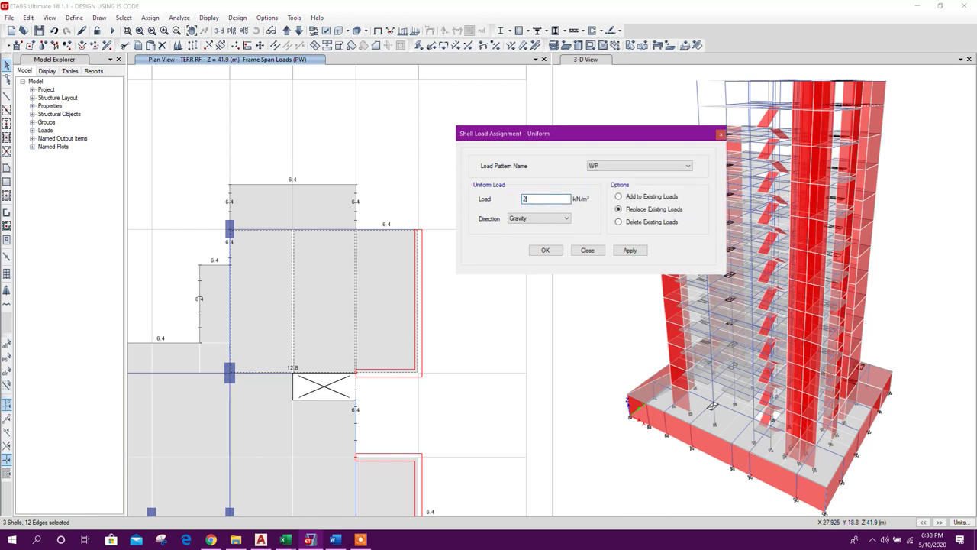
{"action": "left_click", "coordinate": [629, 250]}
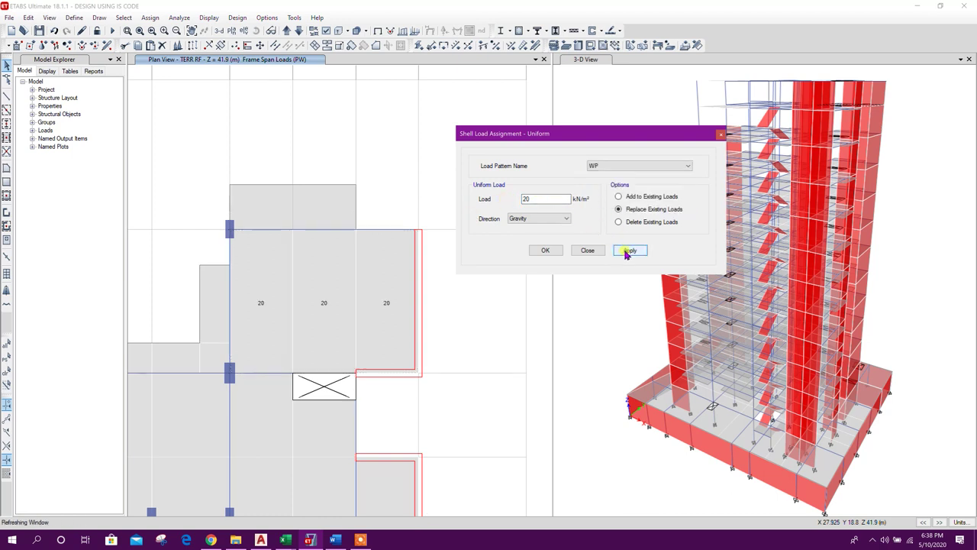
{"action": "left_click", "coordinate": [588, 251]}
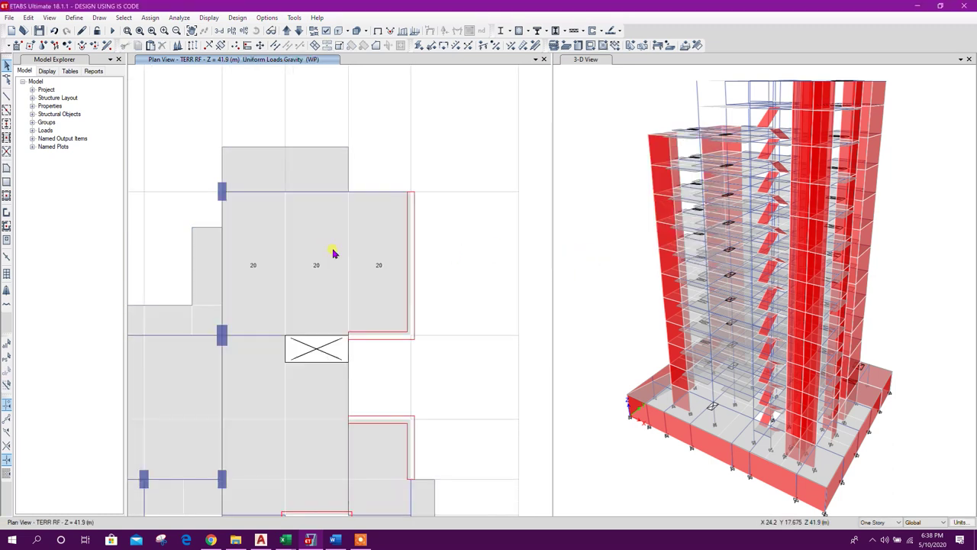
On the OH WT TOP plan, draw W25 walls along the water tank's west edge from grid point G 8 and 4.2 m along its south edge.
{"action": "middle_click_drag", "start_coordinate": [353, 211], "coordinate": [336, 220]}
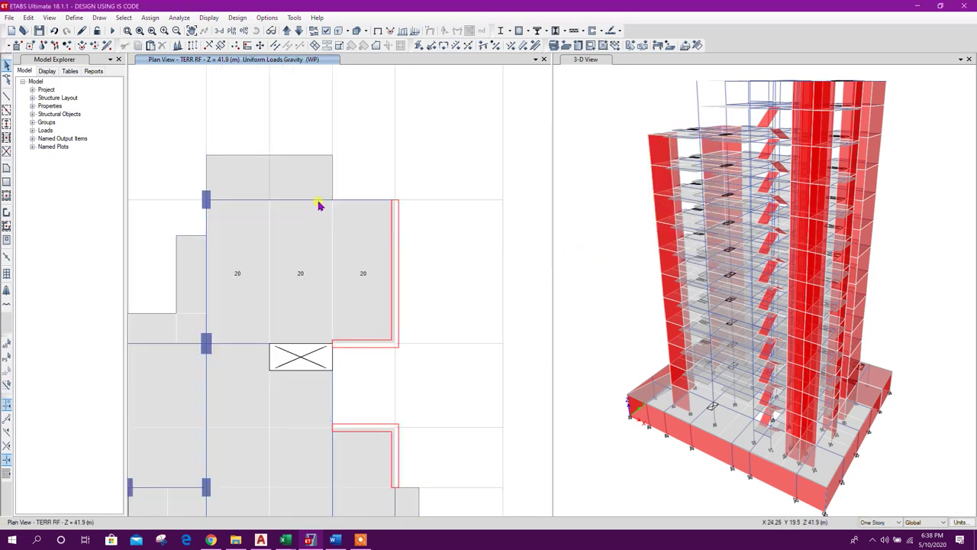
{"action": "middle_click_drag", "start_coordinate": [396, 199], "coordinate": [453, 184]}
{"action": "left_click", "coordinate": [288, 30]}
{"action": "middle_click_drag", "start_coordinate": [440, 249], "coordinate": [443, 221]}
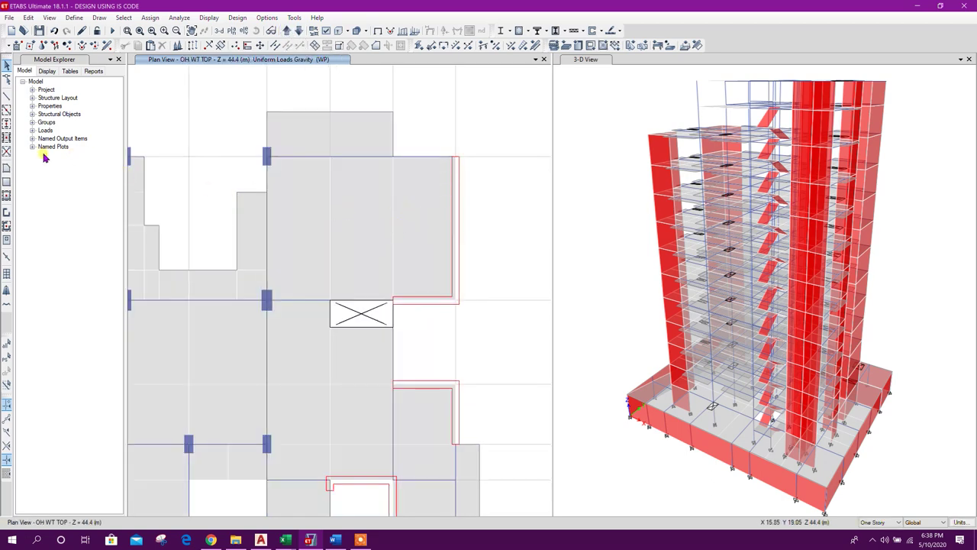
{"action": "left_click", "coordinate": [6, 217]}
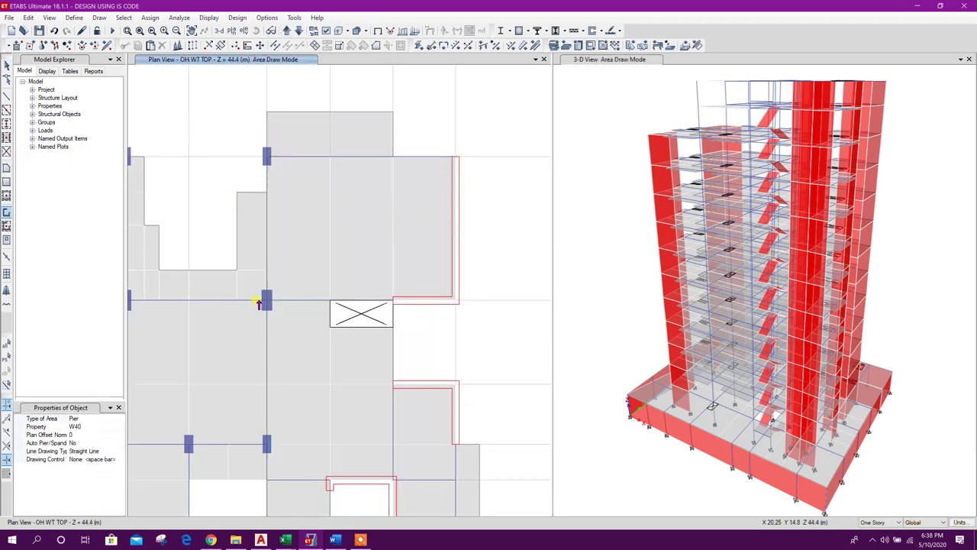
{"action": "left_click", "coordinate": [120, 427]}
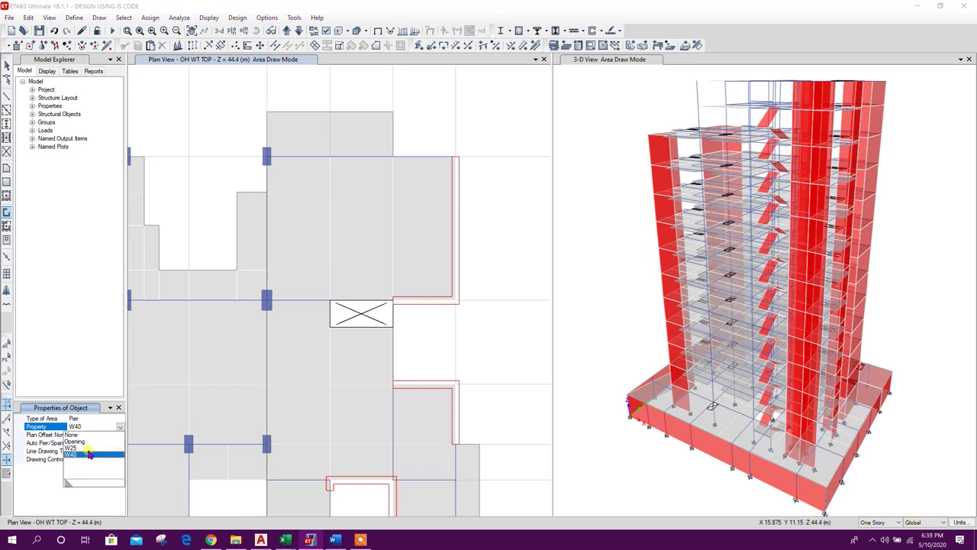
{"action": "left_click", "coordinate": [88, 448]}
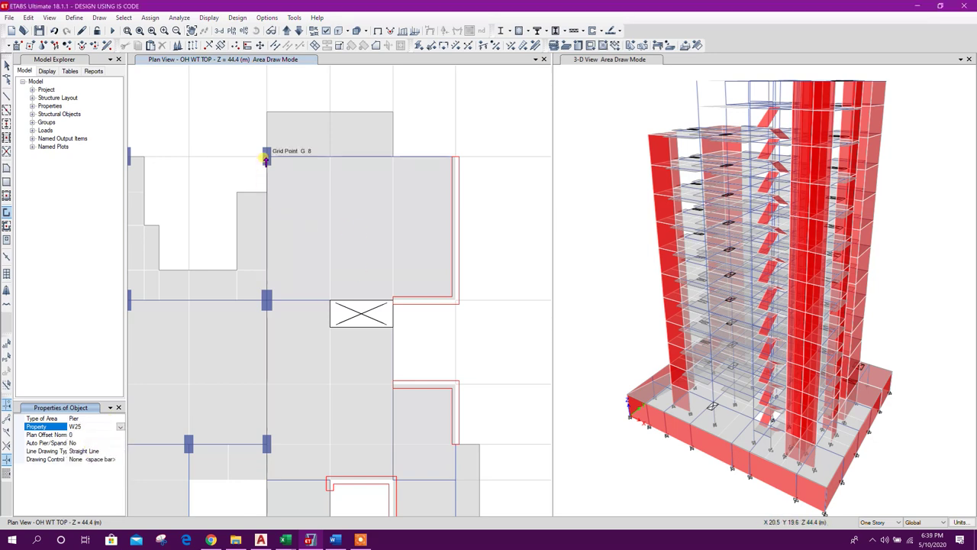
{"action": "left_click", "coordinate": [265, 159]}
{"action": "left_click", "coordinate": [365, 307]}
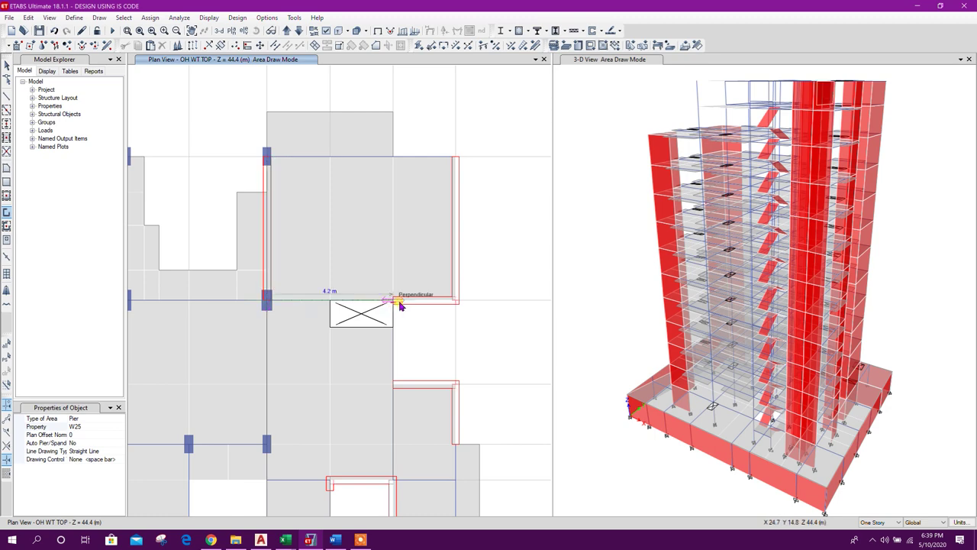
{"action": "double_click", "coordinate": [399, 303]}
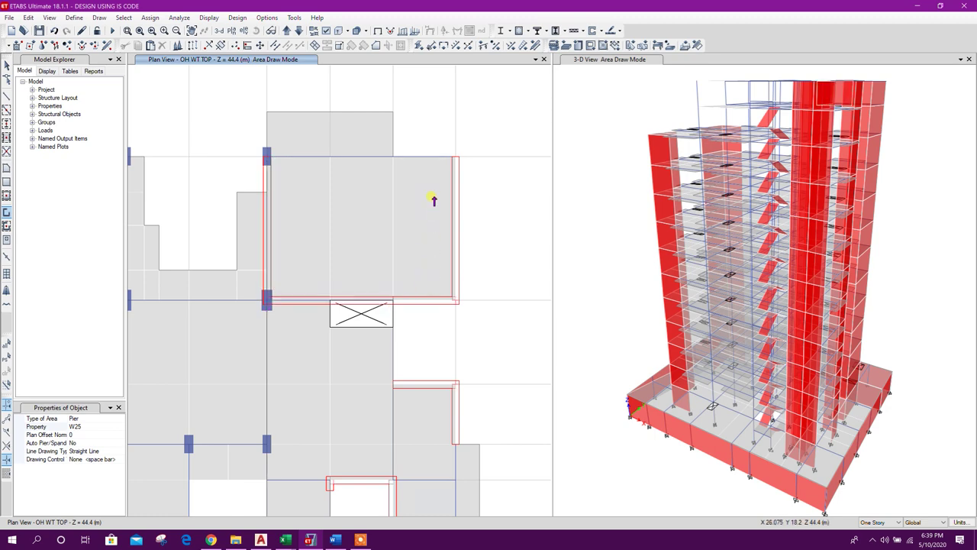
Close the tank enclosure with a 6.3 m W25 wall along its north edge, ending at grid point G 8.
{"action": "left_click", "coordinate": [453, 159]}
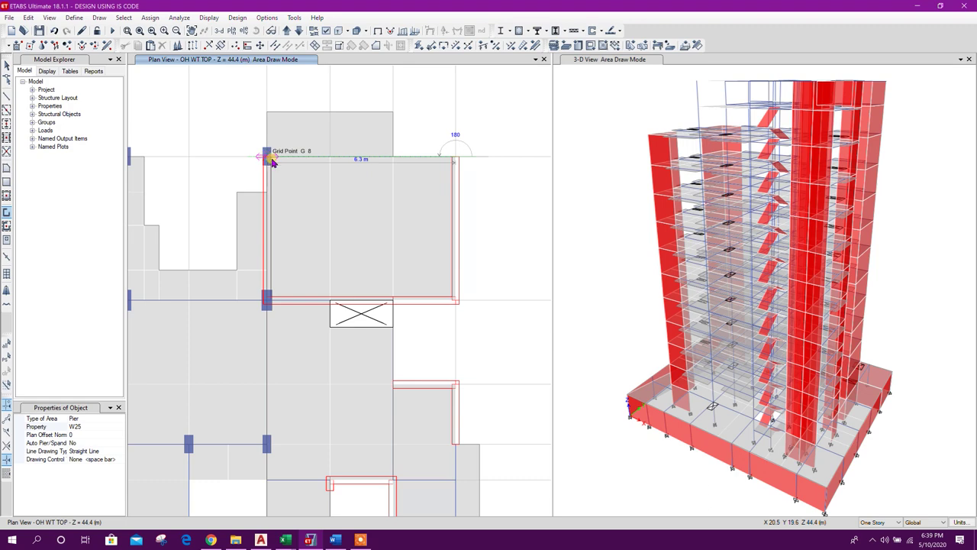
{"action": "double_click", "coordinate": [275, 164]}
{"action": "key", "text": "Escape"}
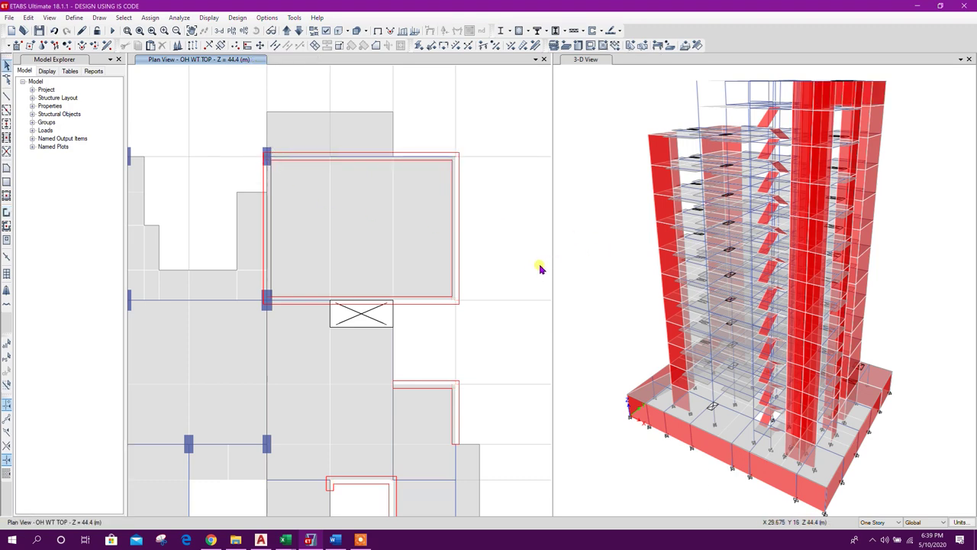
Delete the beams coinciding with the new tank walls along the north, west and south edges of the OH WT TOP level.
{"action": "left_click", "coordinate": [384, 169]}
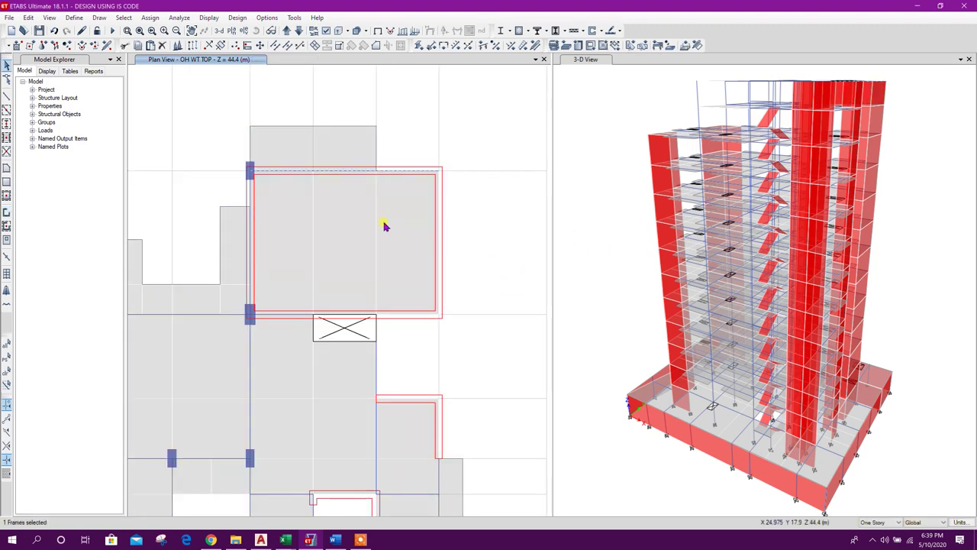
{"action": "key", "text": "Delete"}
{"action": "left_click", "coordinate": [251, 215]}
{"action": "key", "text": "Delete"}
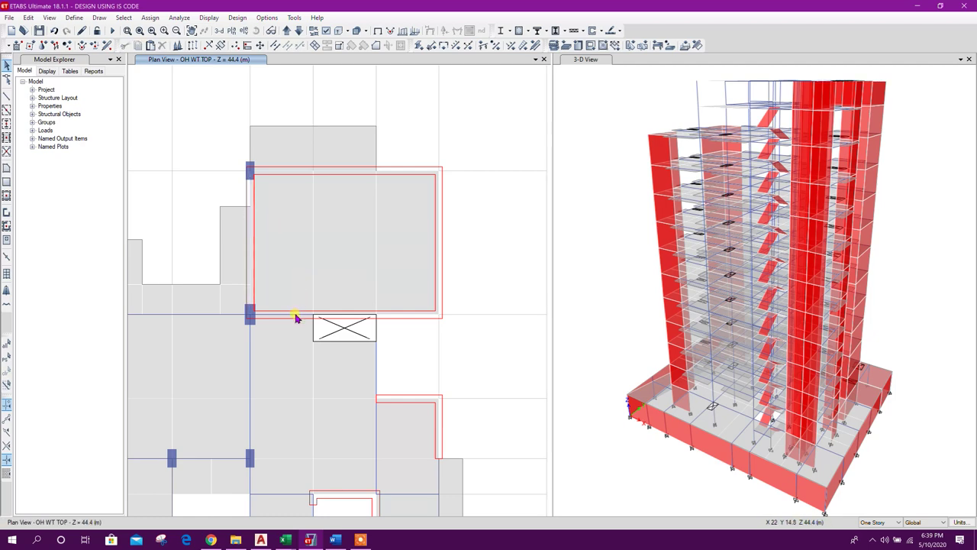
{"action": "key", "text": "Delete"}
Select the five wall shells enclosing the overhead water tank in the 3-D view for an assignment.
{"action": "middle_click_drag", "start_coordinate": [386, 260], "coordinate": [420, 294]}
{"action": "middle_click_drag", "start_coordinate": [669, 307], "coordinate": [688, 291]}
{"action": "middle_click_drag", "start_coordinate": [835, 369], "coordinate": [751, 422], "text": "shift"}
{"action": "middle_click_drag", "start_coordinate": [891, 389], "coordinate": [623, 218], "text": "shift"}
{"action": "scroll", "coordinate": [661, 253], "scroll_direction": "up", "scroll_amount": 5}
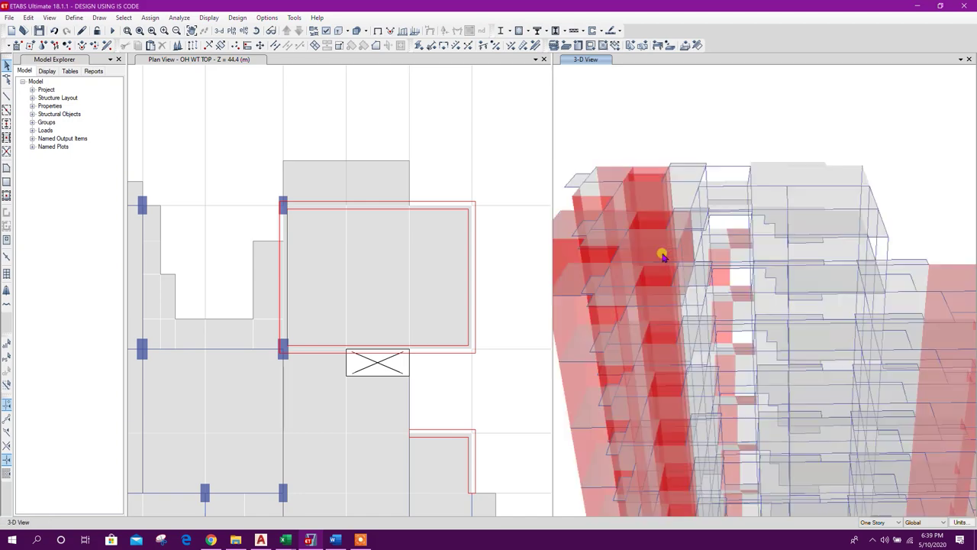
{"action": "middle_click_drag", "start_coordinate": [676, 275], "coordinate": [833, 192], "text": "shift"}
{"action": "left_click", "coordinate": [708, 209]}
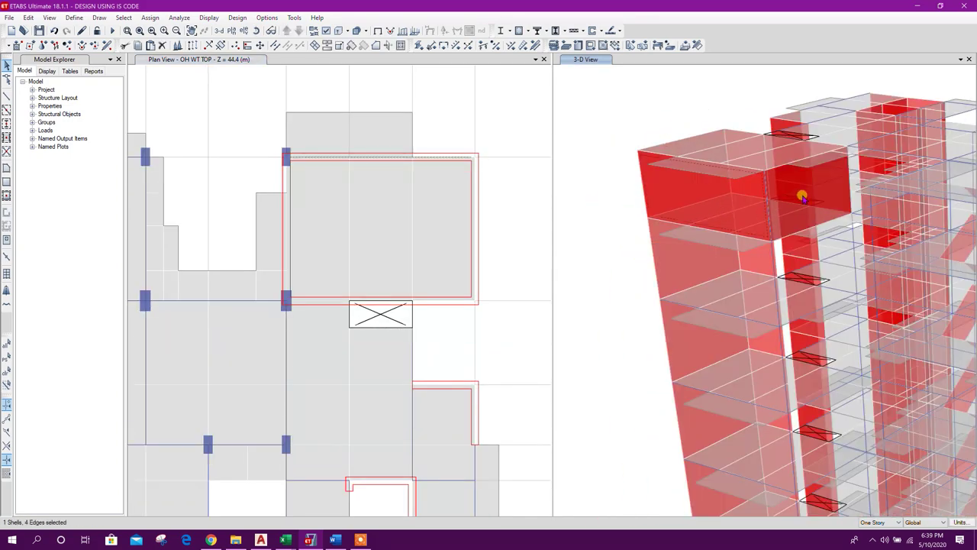
{"action": "middle_click_drag", "start_coordinate": [674, 227], "coordinate": [758, 272], "text": "shift"}
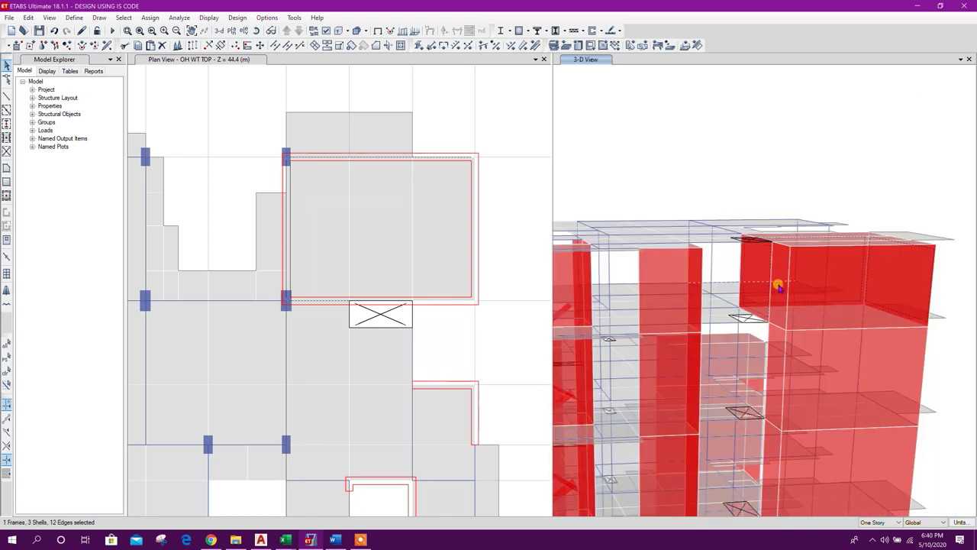
{"action": "left_click", "coordinate": [807, 282]}
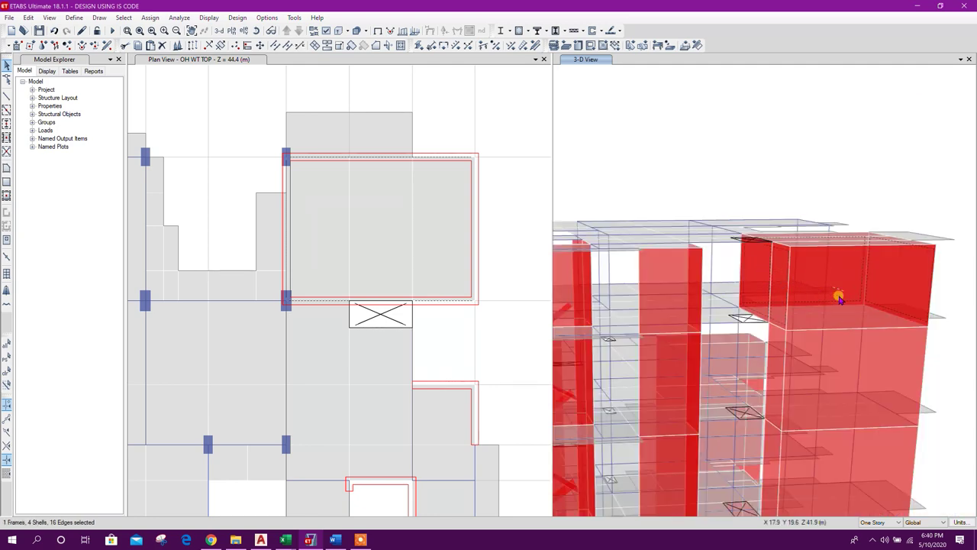
{"action": "middle_click_drag", "start_coordinate": [925, 337], "coordinate": [869, 320], "text": "shift"}
{"action": "left_click", "coordinate": [868, 321]}
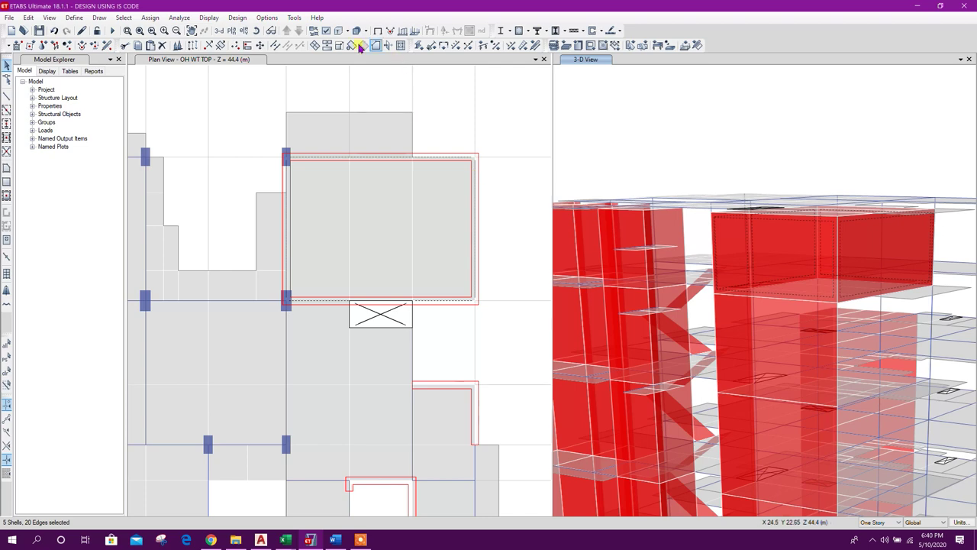
{"action": "left_click", "coordinate": [150, 17]}
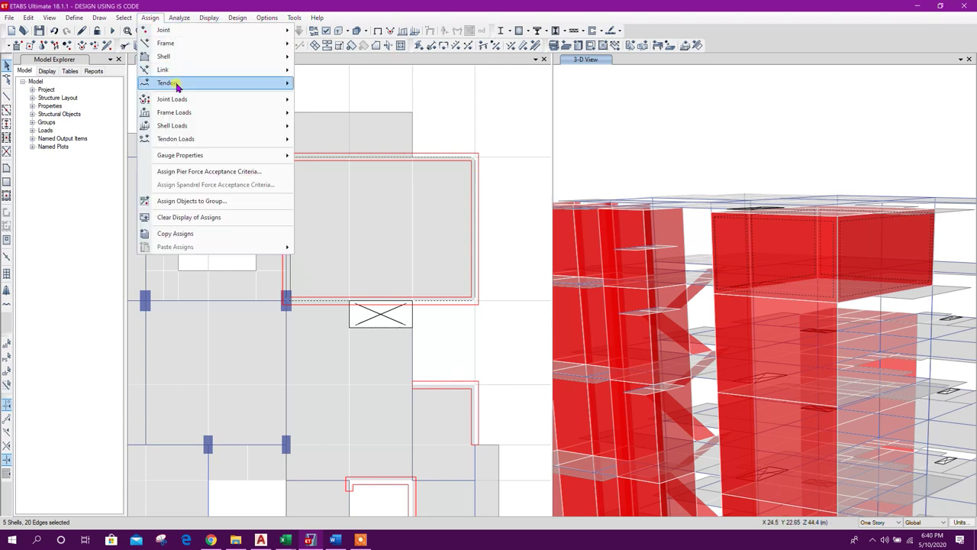